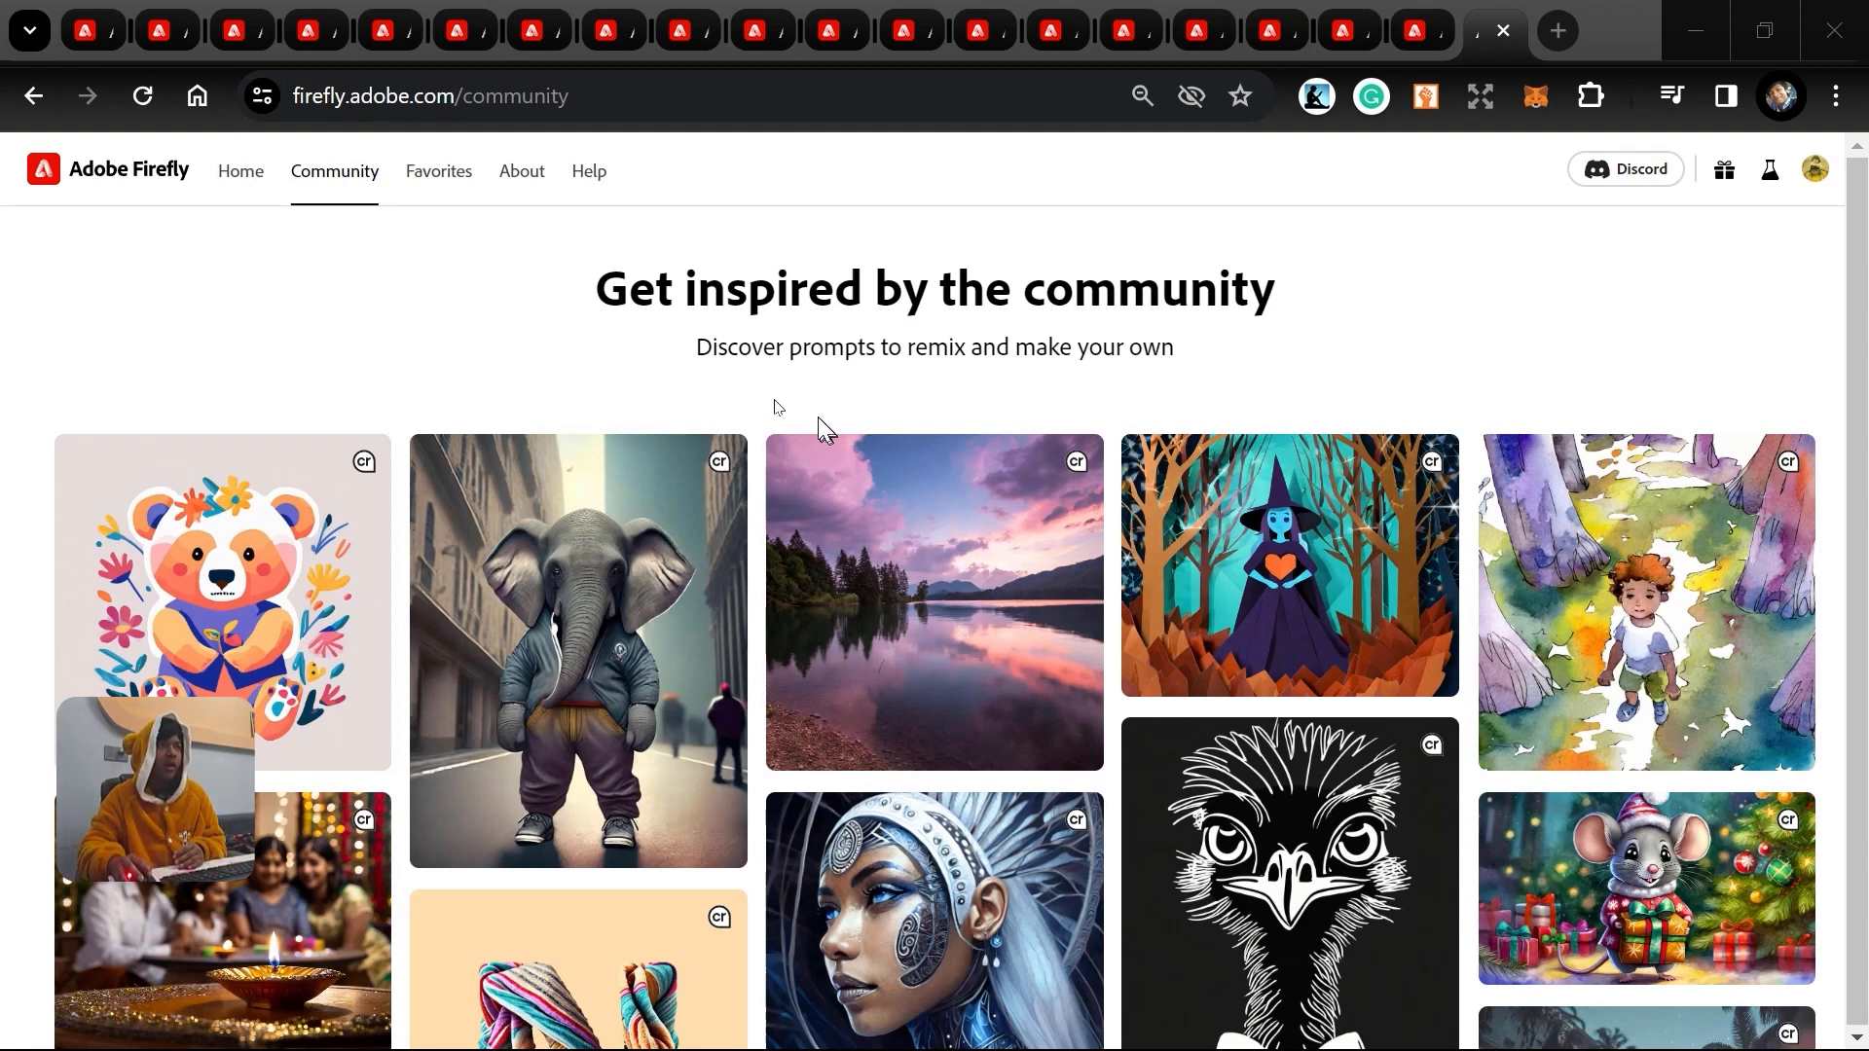
Look through the community gallery for sample images and their prompts.
scroll(693, 405, down, 3)
scroll(793, 395, up, 3)
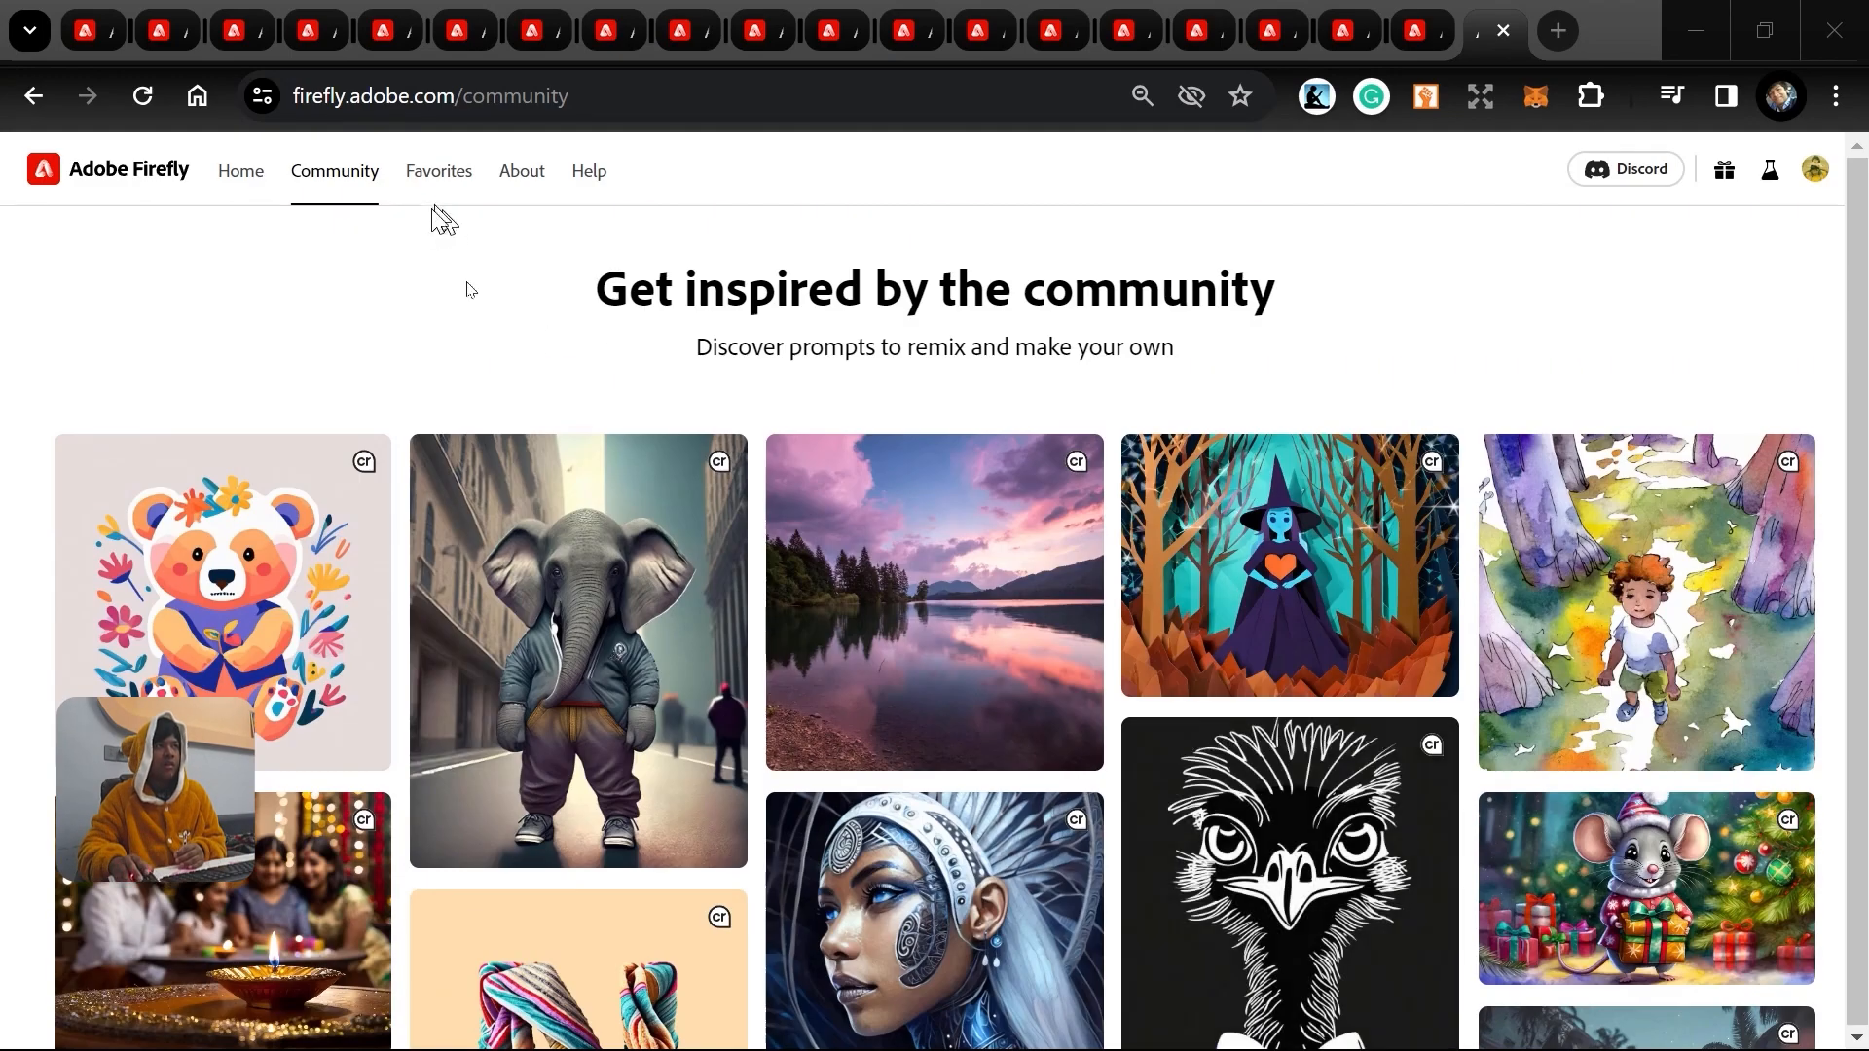
scroll(1324, 545, down, 3)
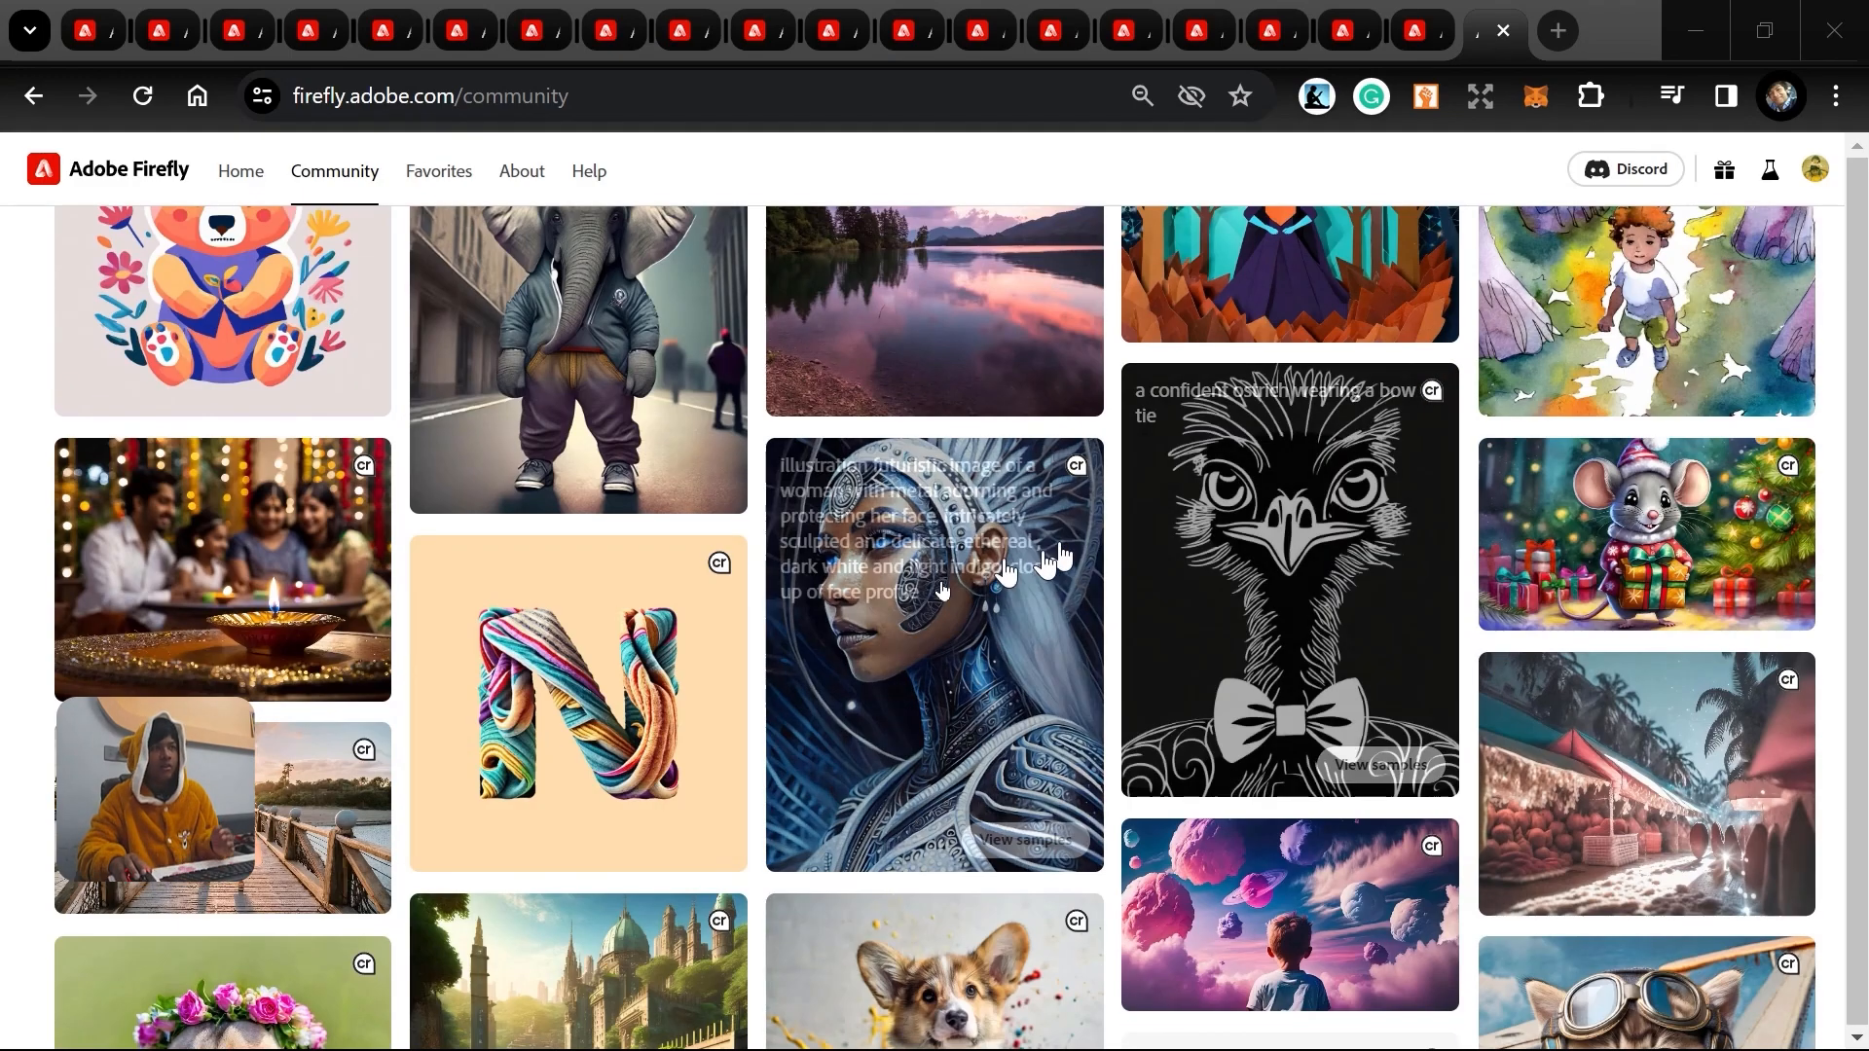
scroll(1066, 603, down, 3)
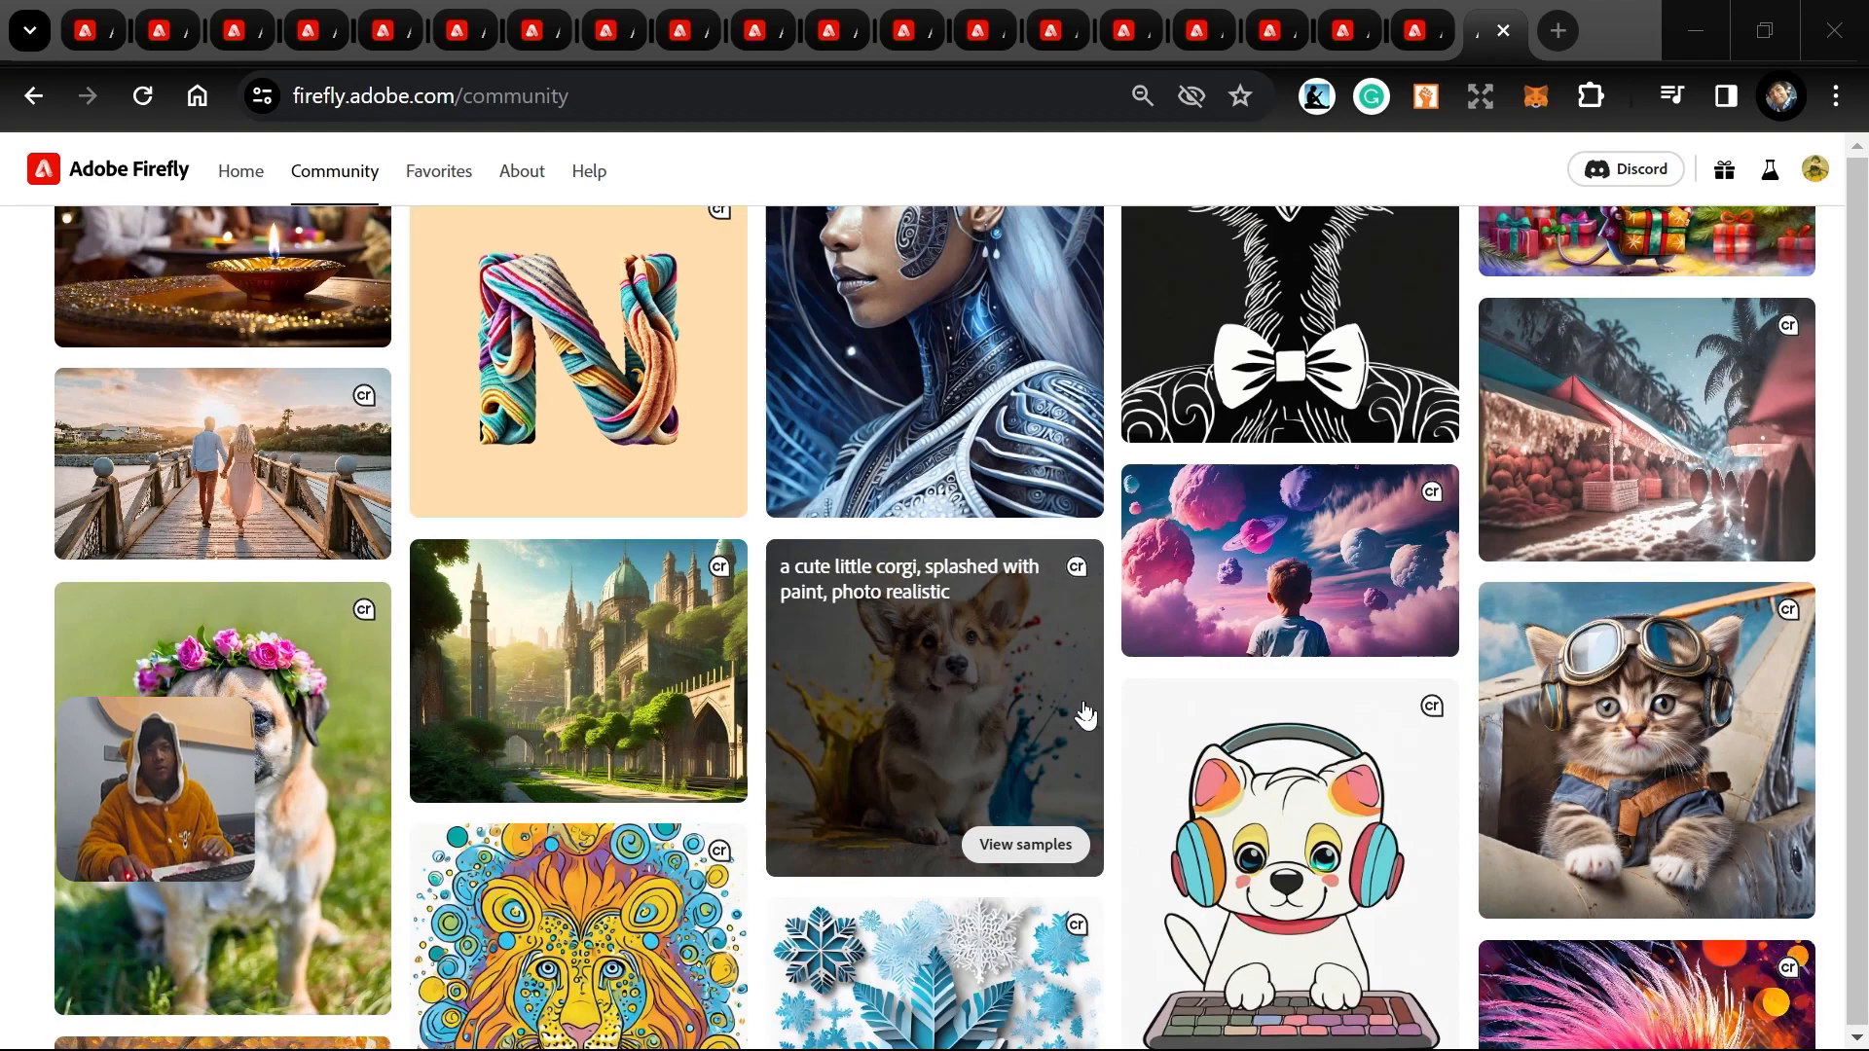
scroll(1085, 716, up, 6)
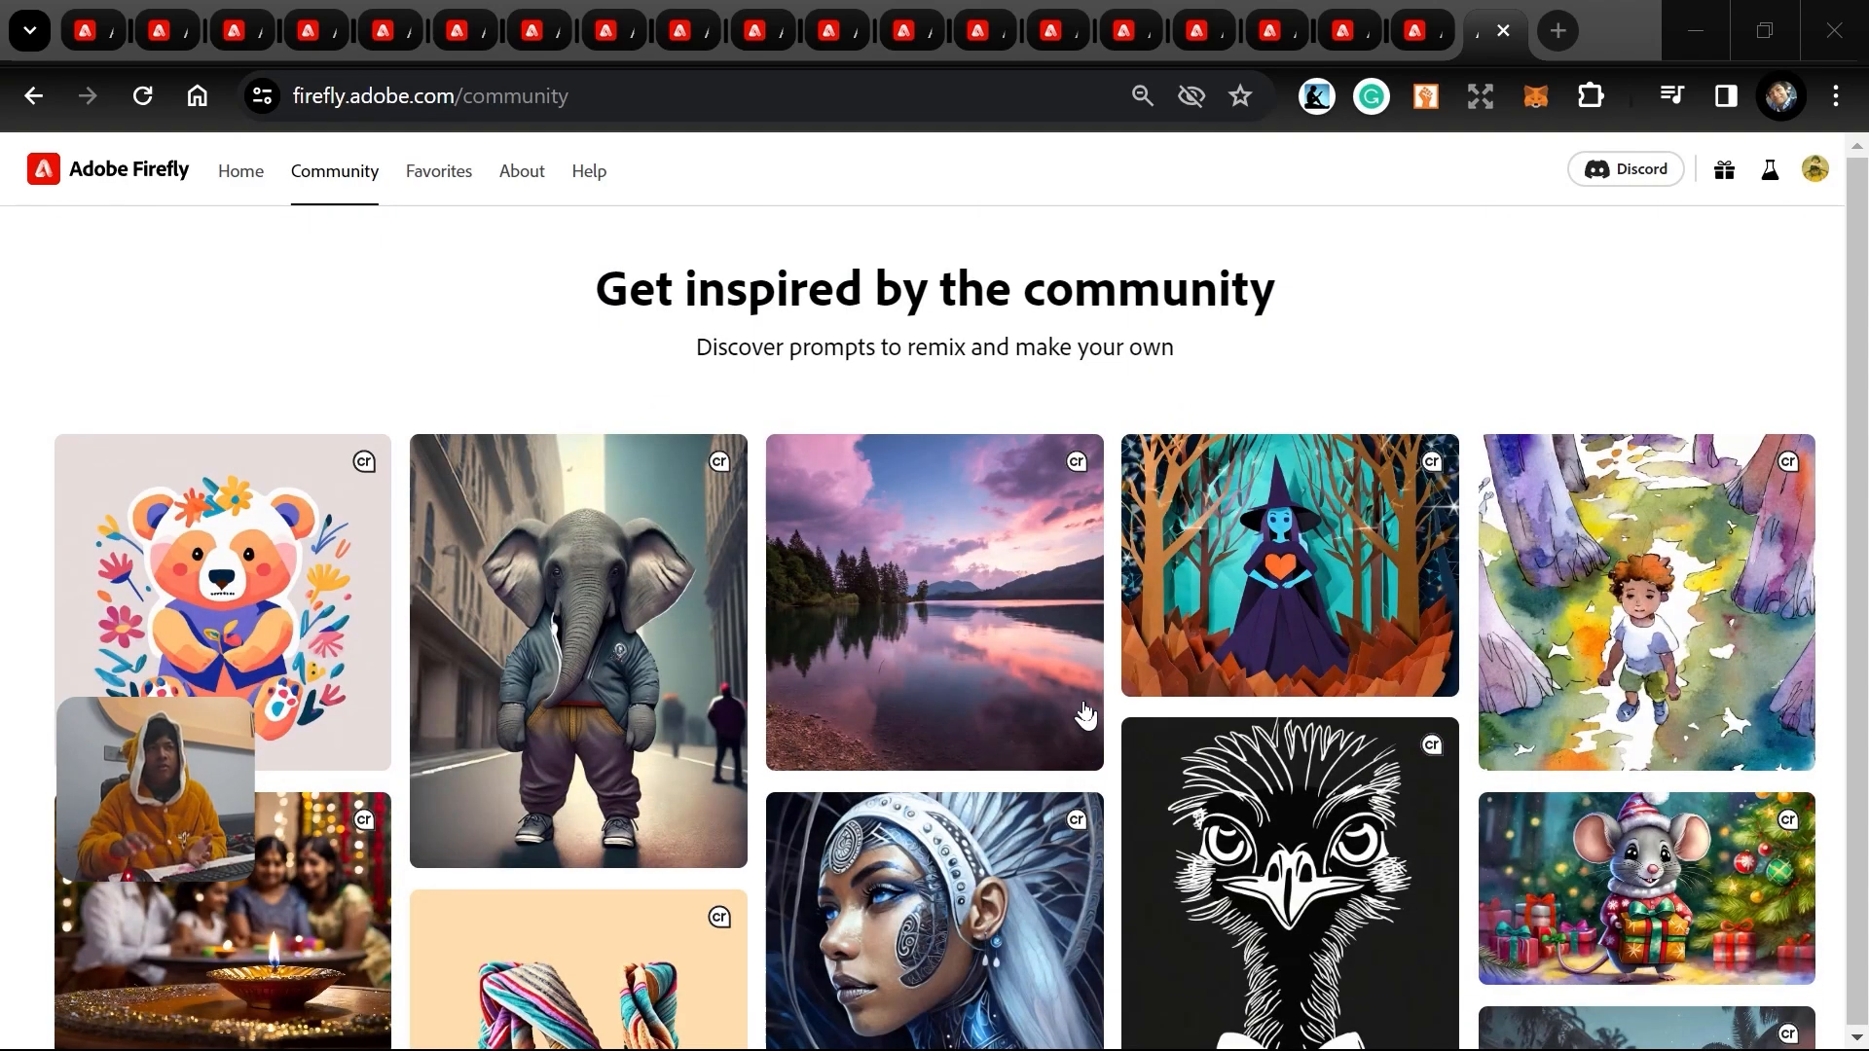
scroll(1085, 715, down, 15)
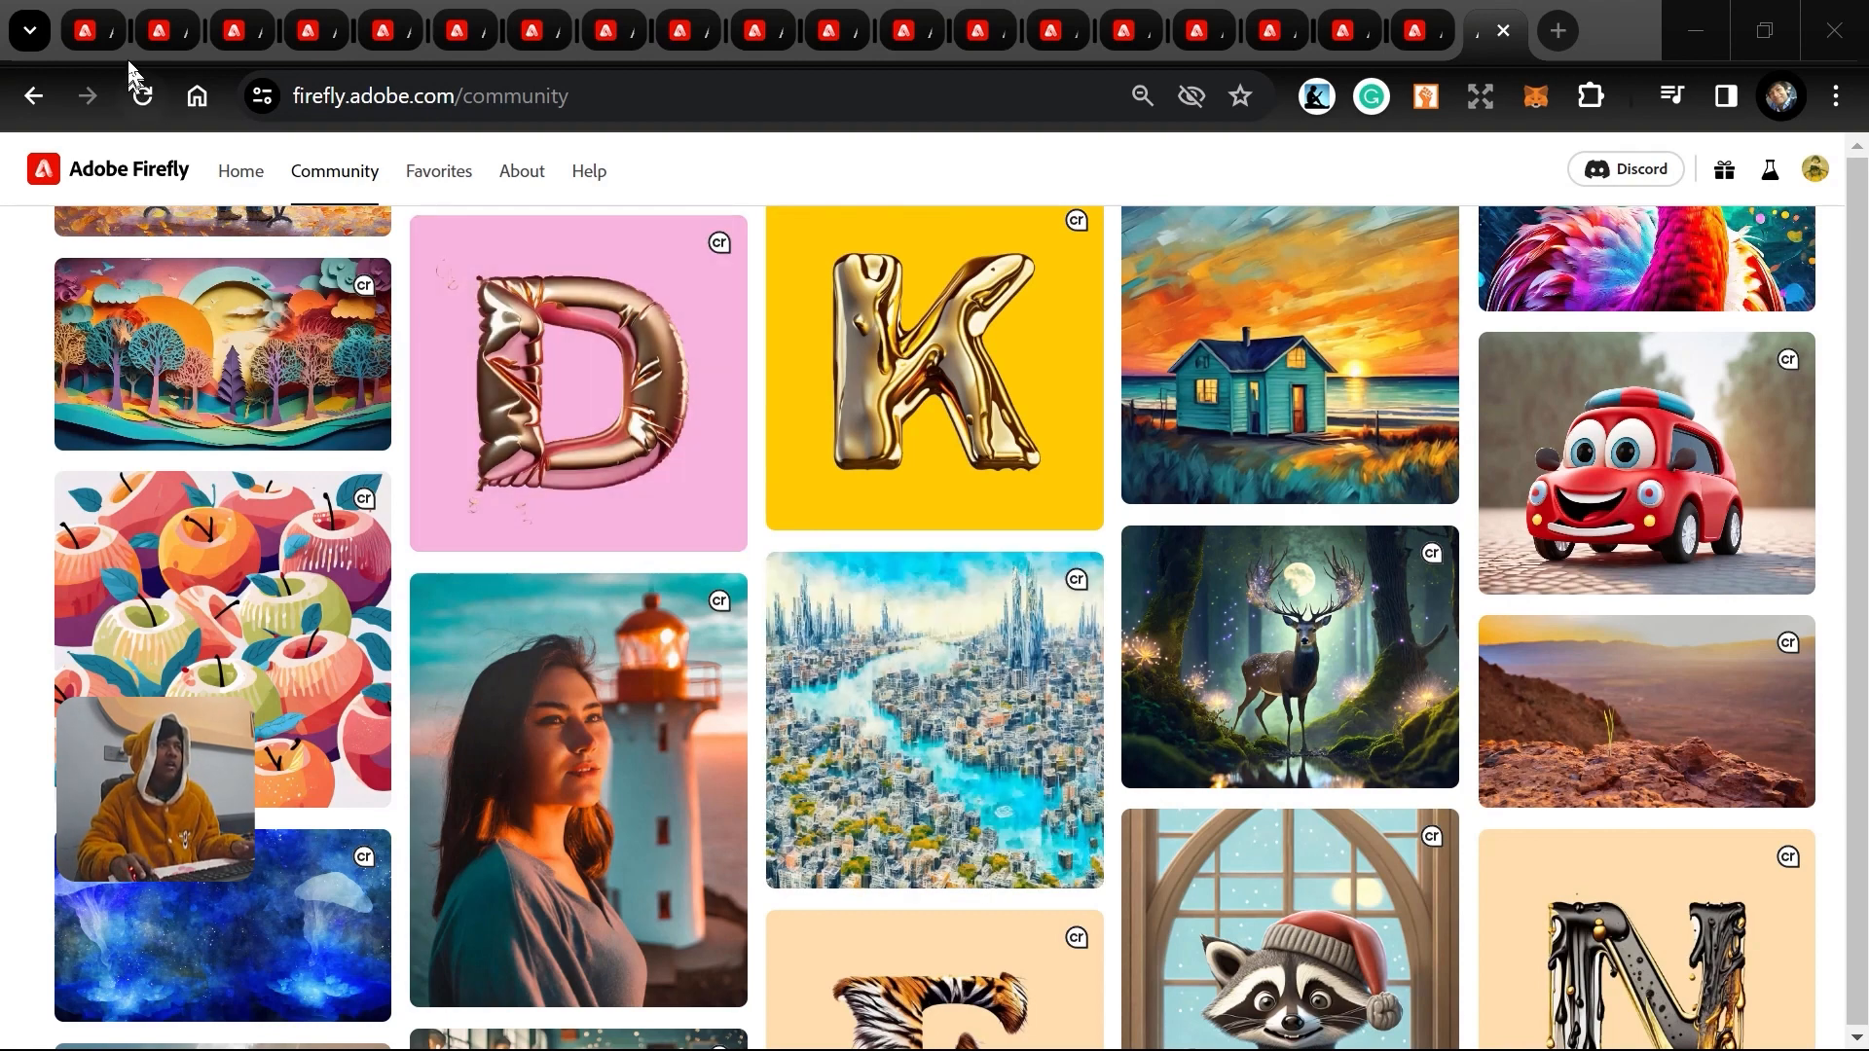
In the generation page for the balanced yet chaotic scene, replace "electric line" in the prompt with "blood vessel".
click(91, 27)
click(151, 32)
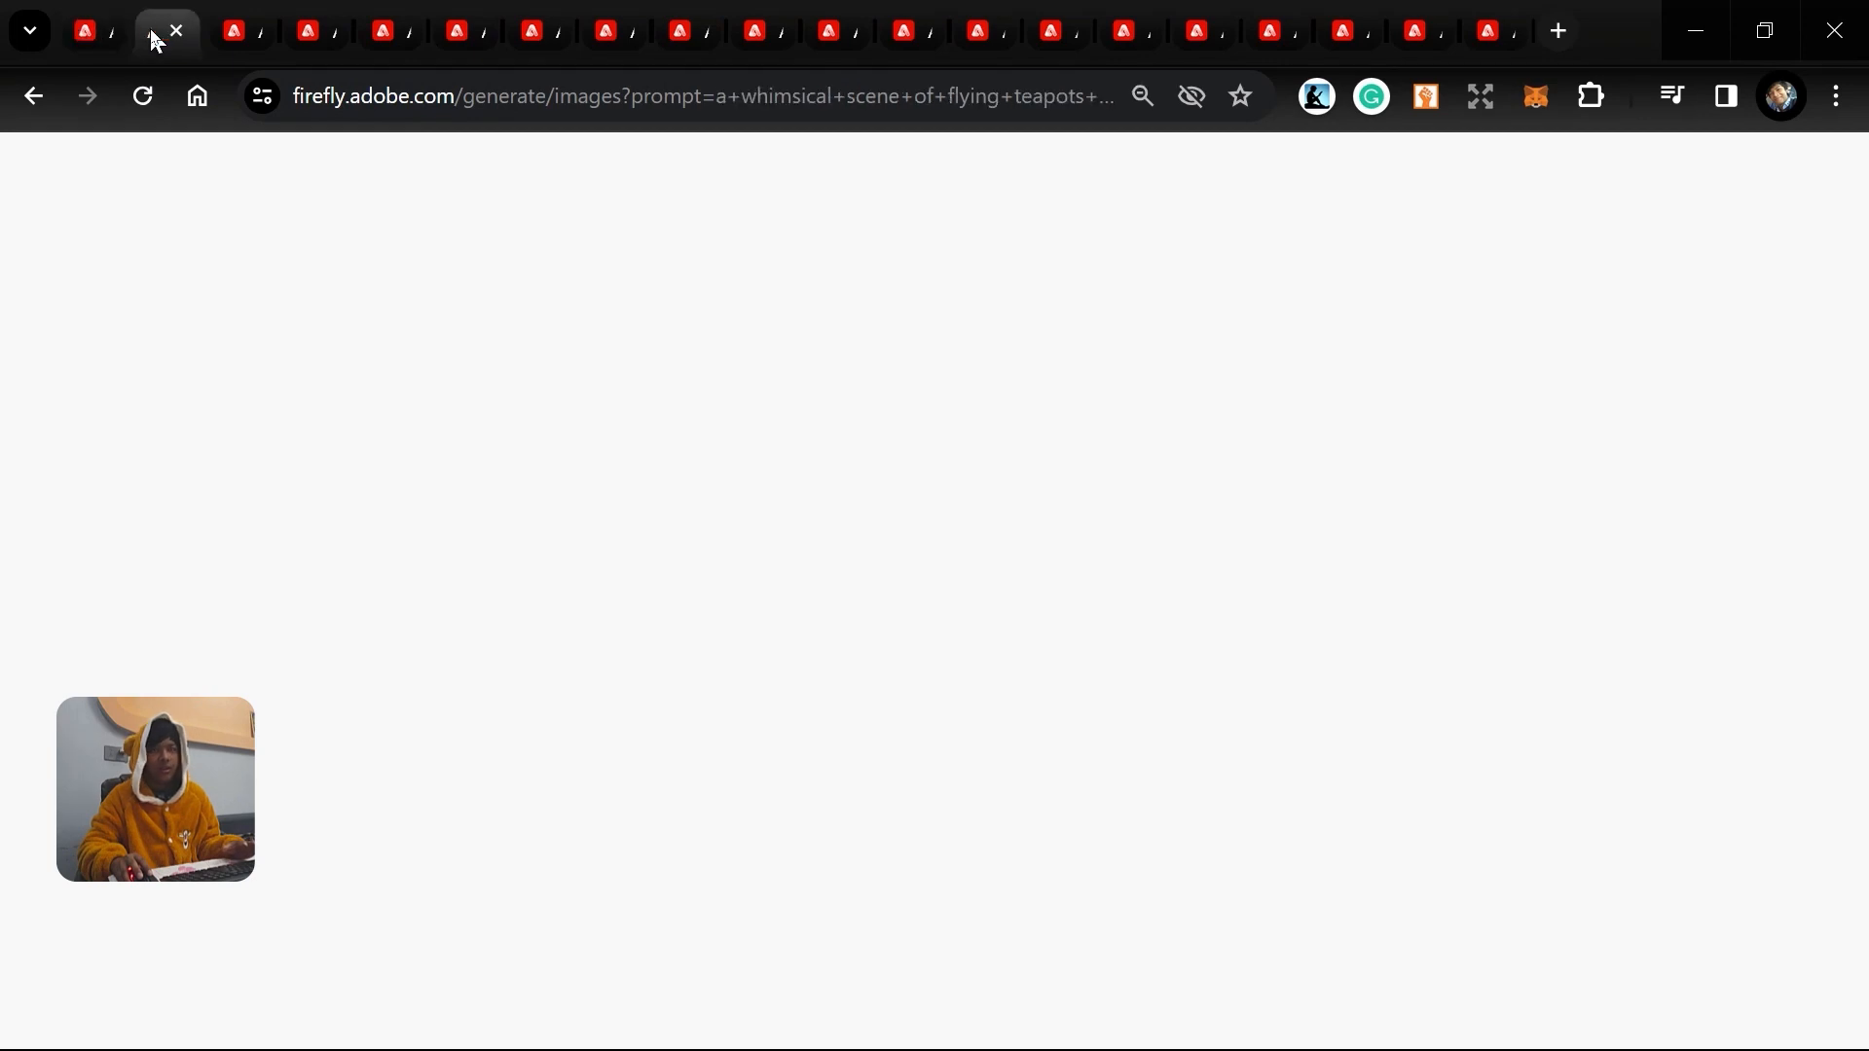
click(90, 29)
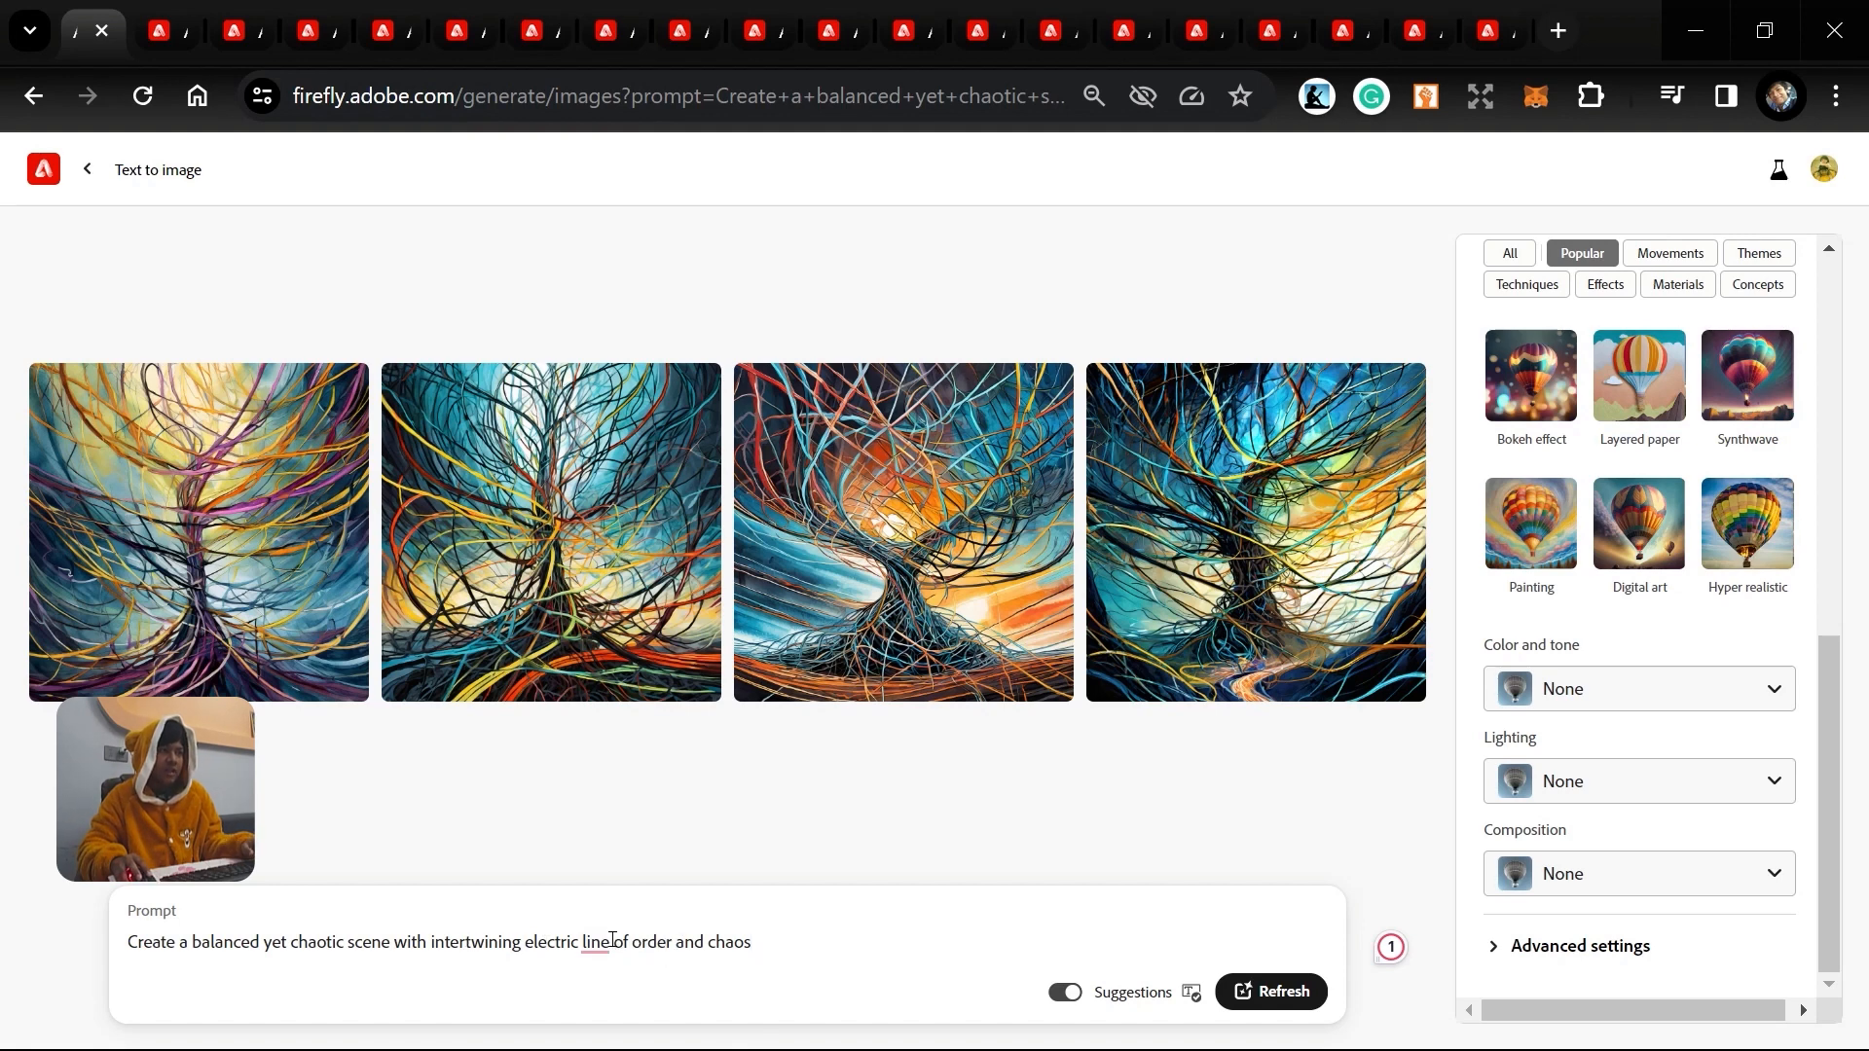
drag(612, 940, 530, 936)
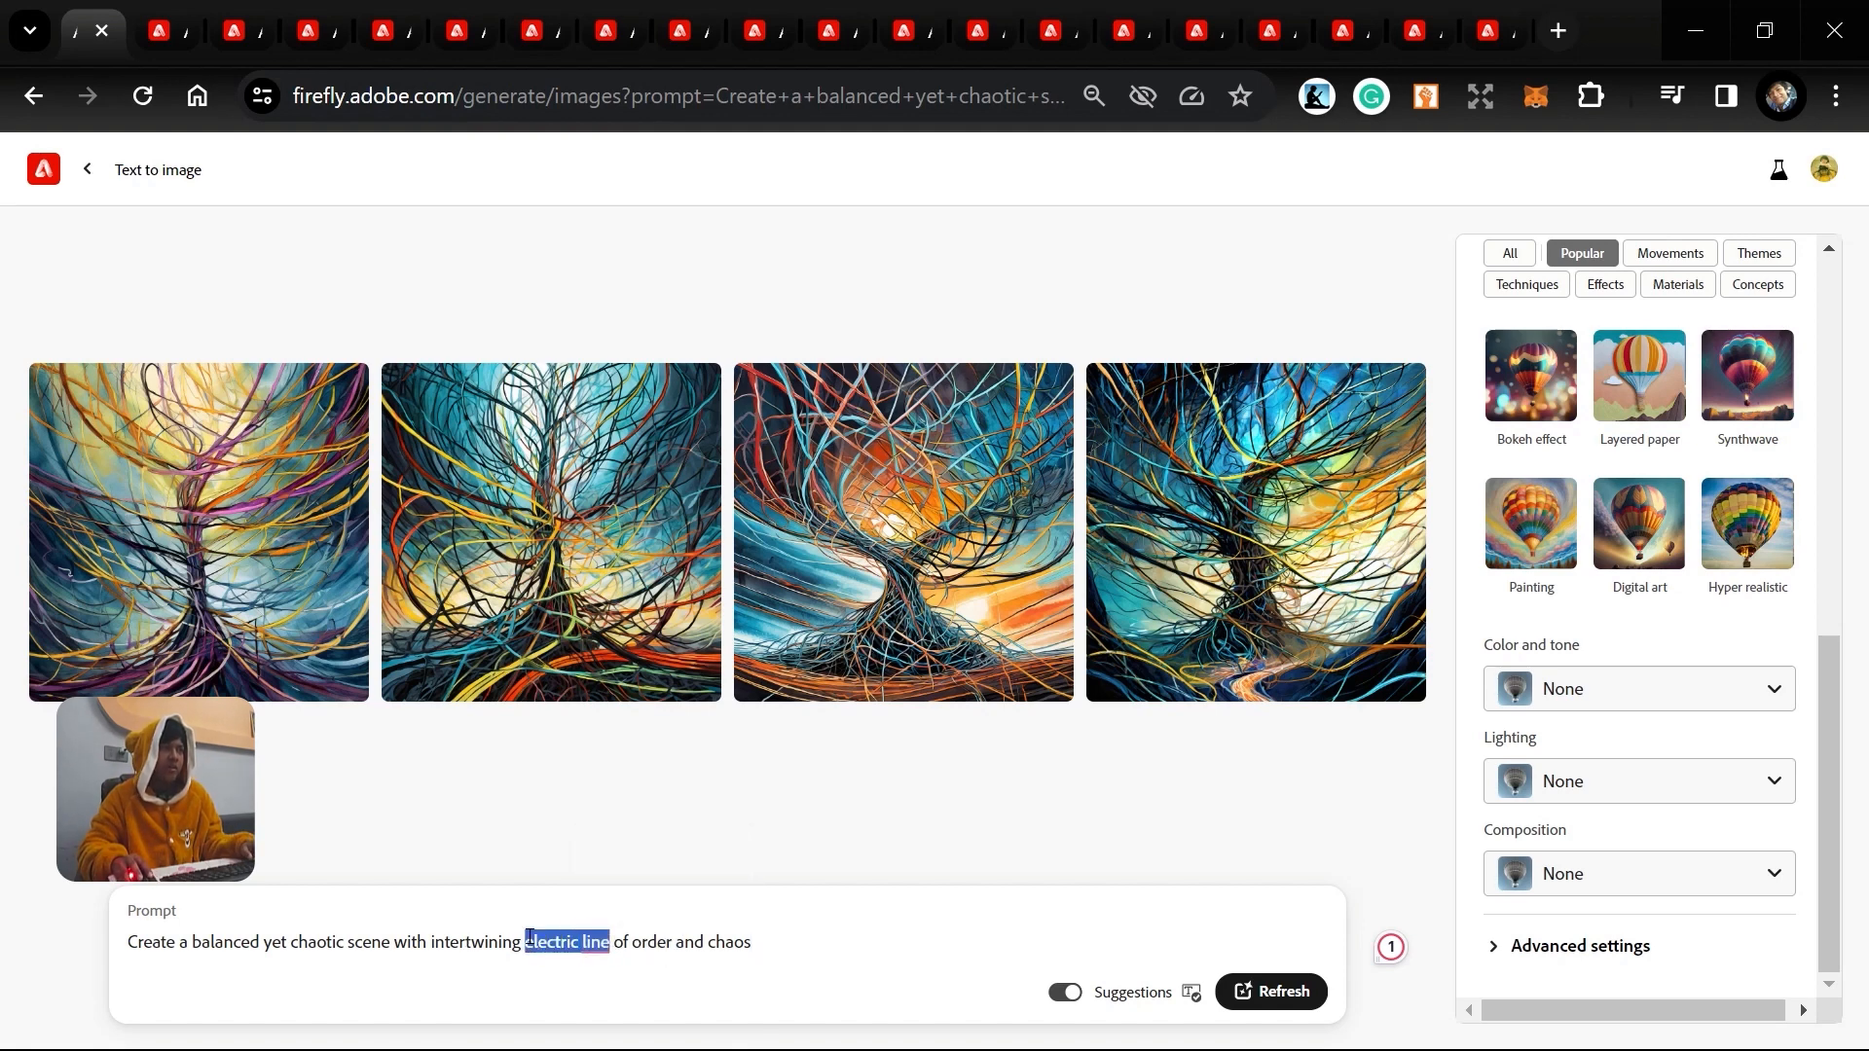
text(blood ve)
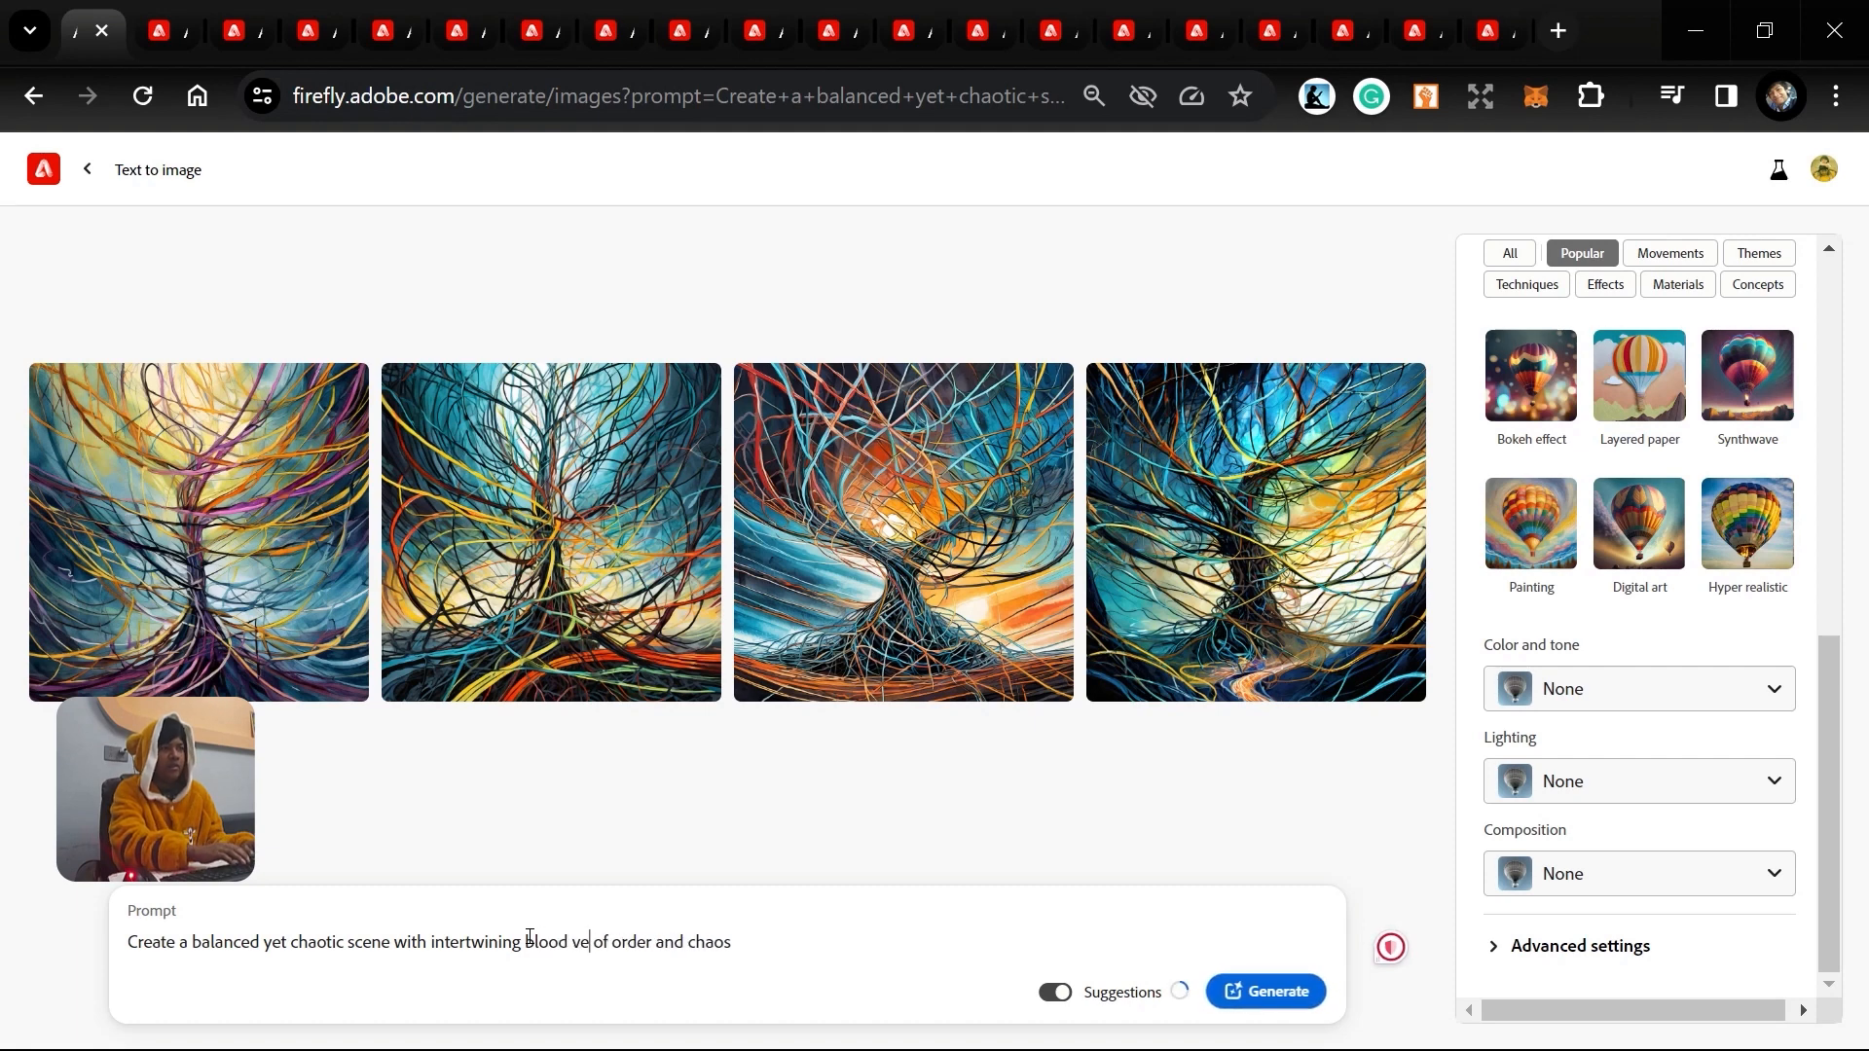
text(ssel)
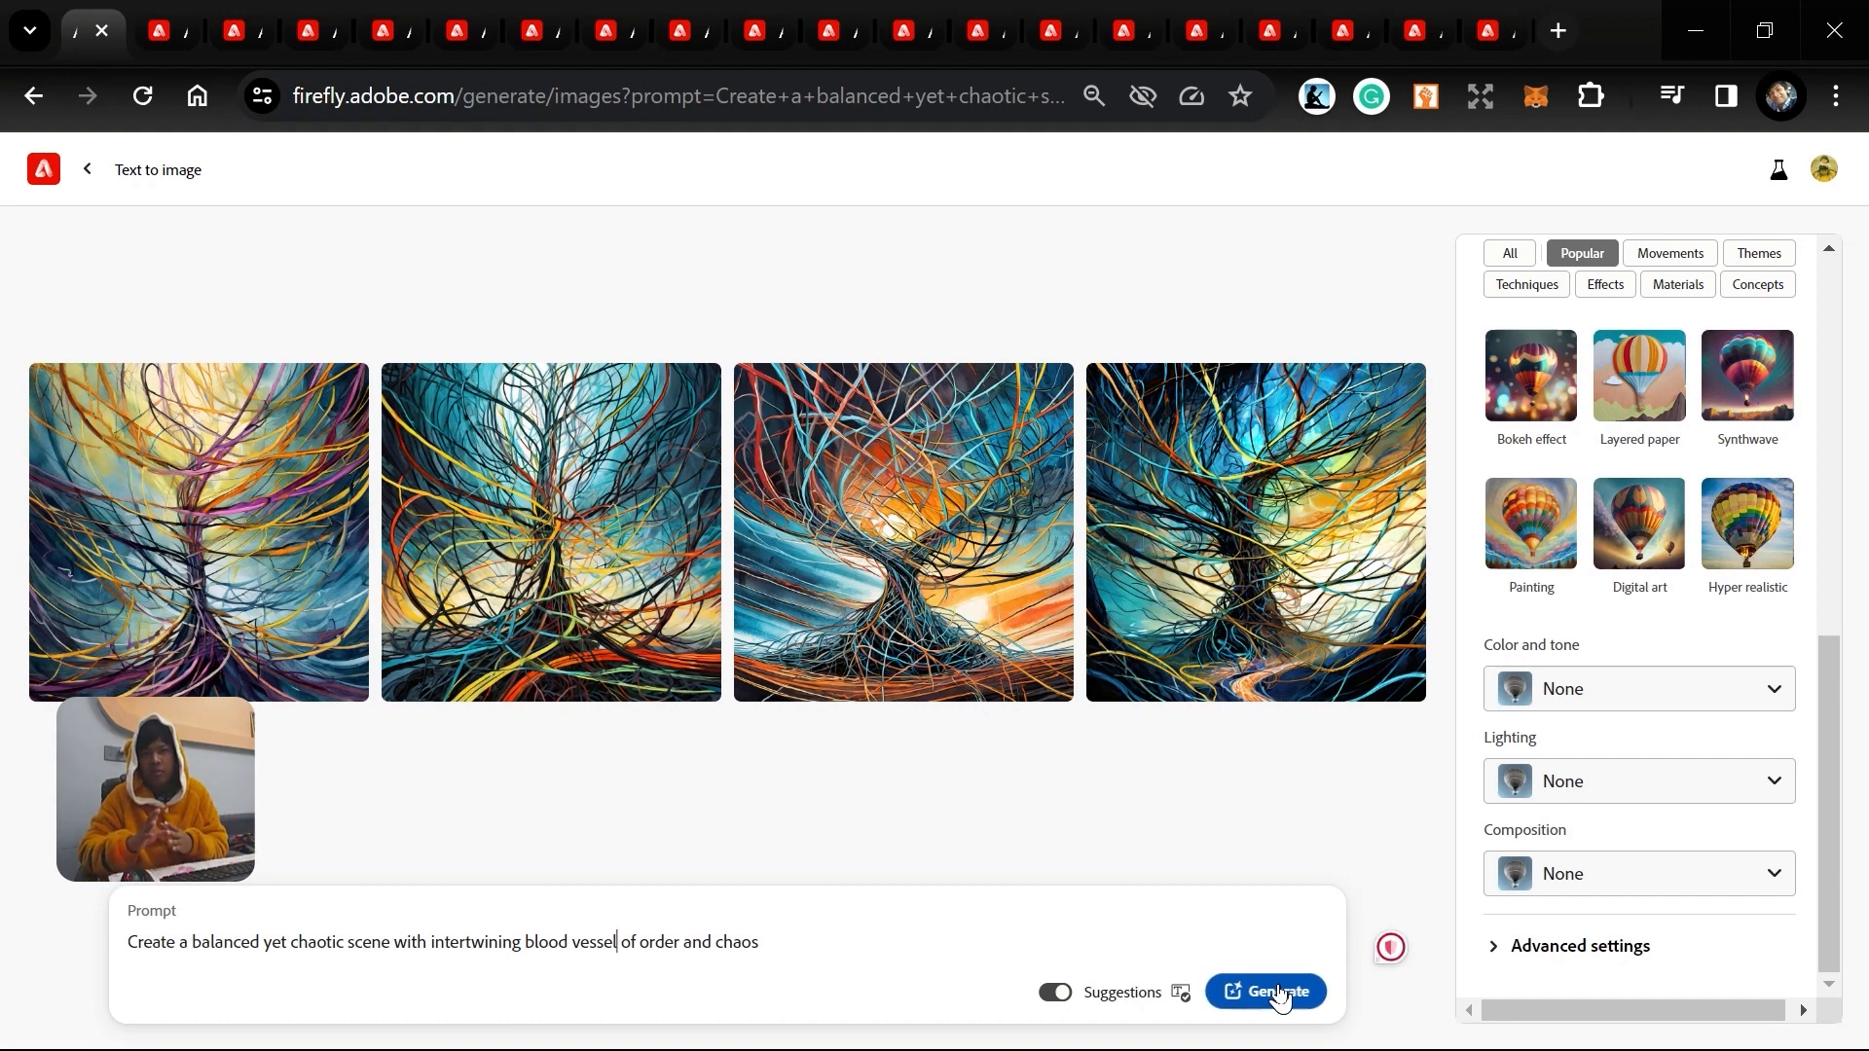
scroll(1640, 821, up, 9)
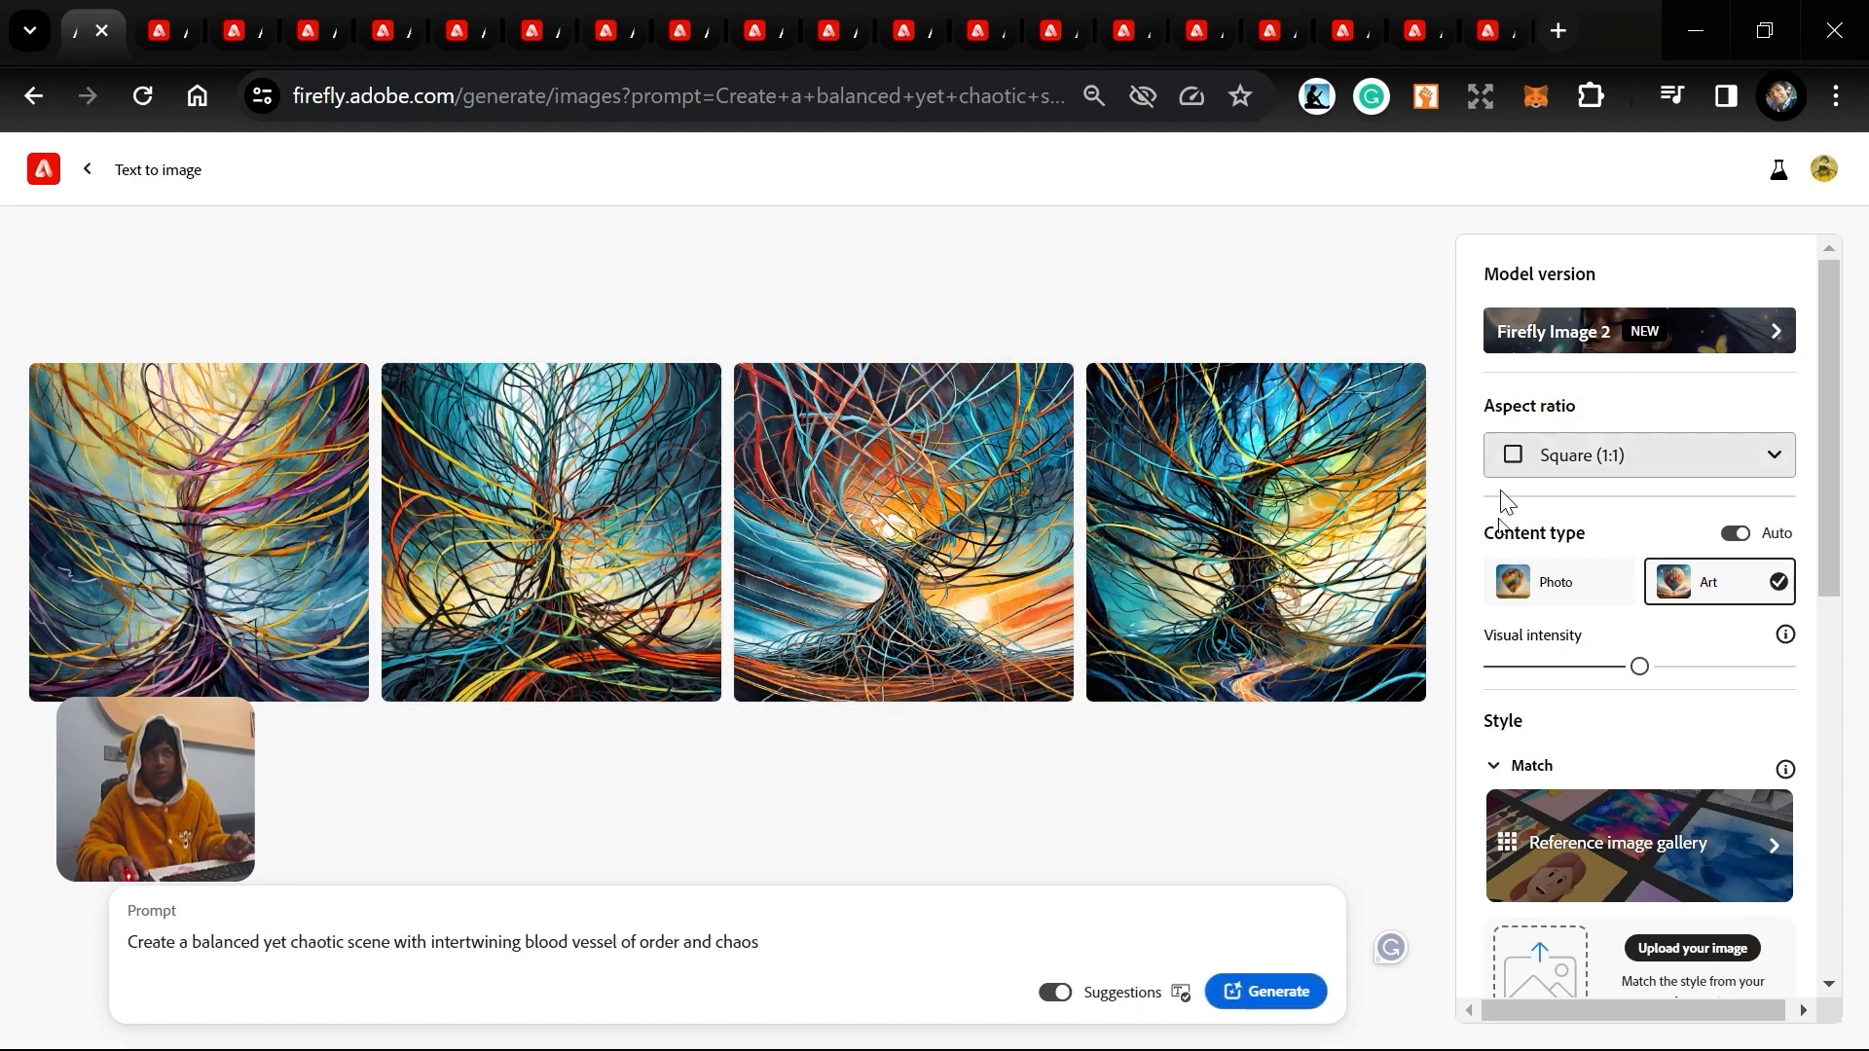
scroll(1473, 668, down, 4)
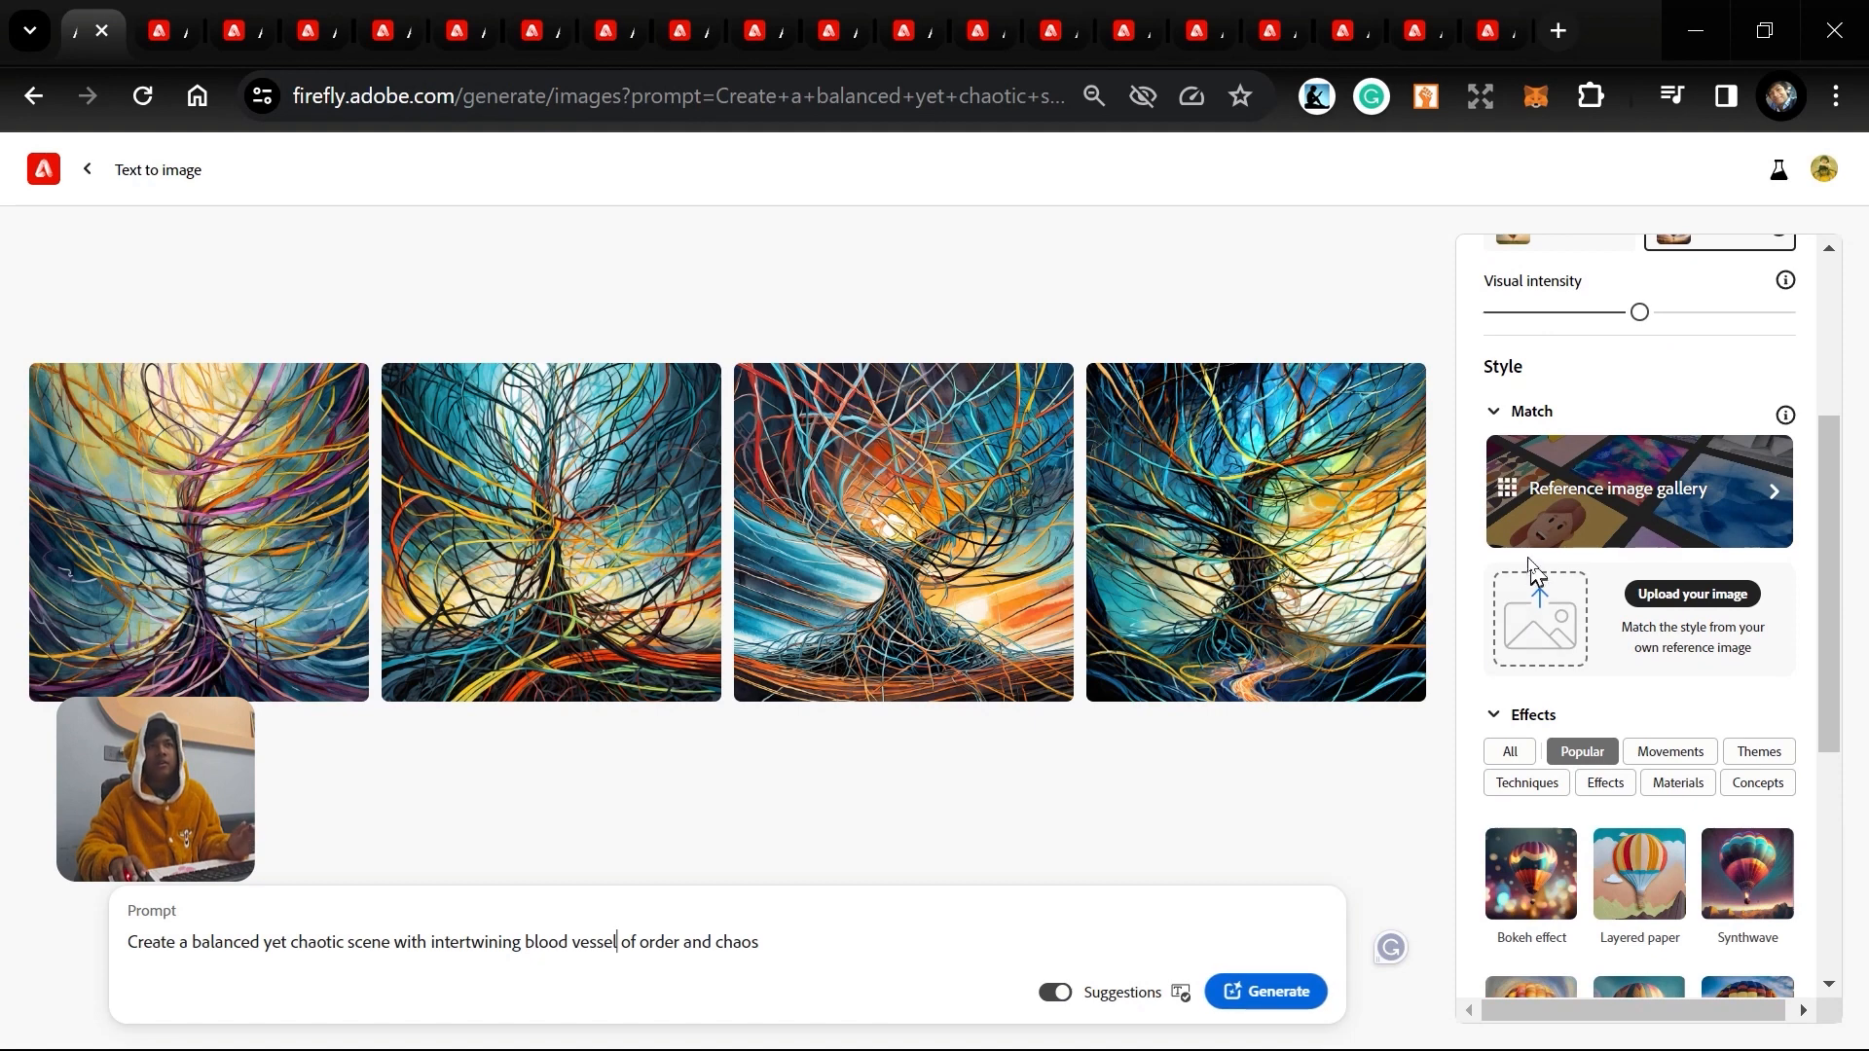
scroll(1509, 710, down, 5)
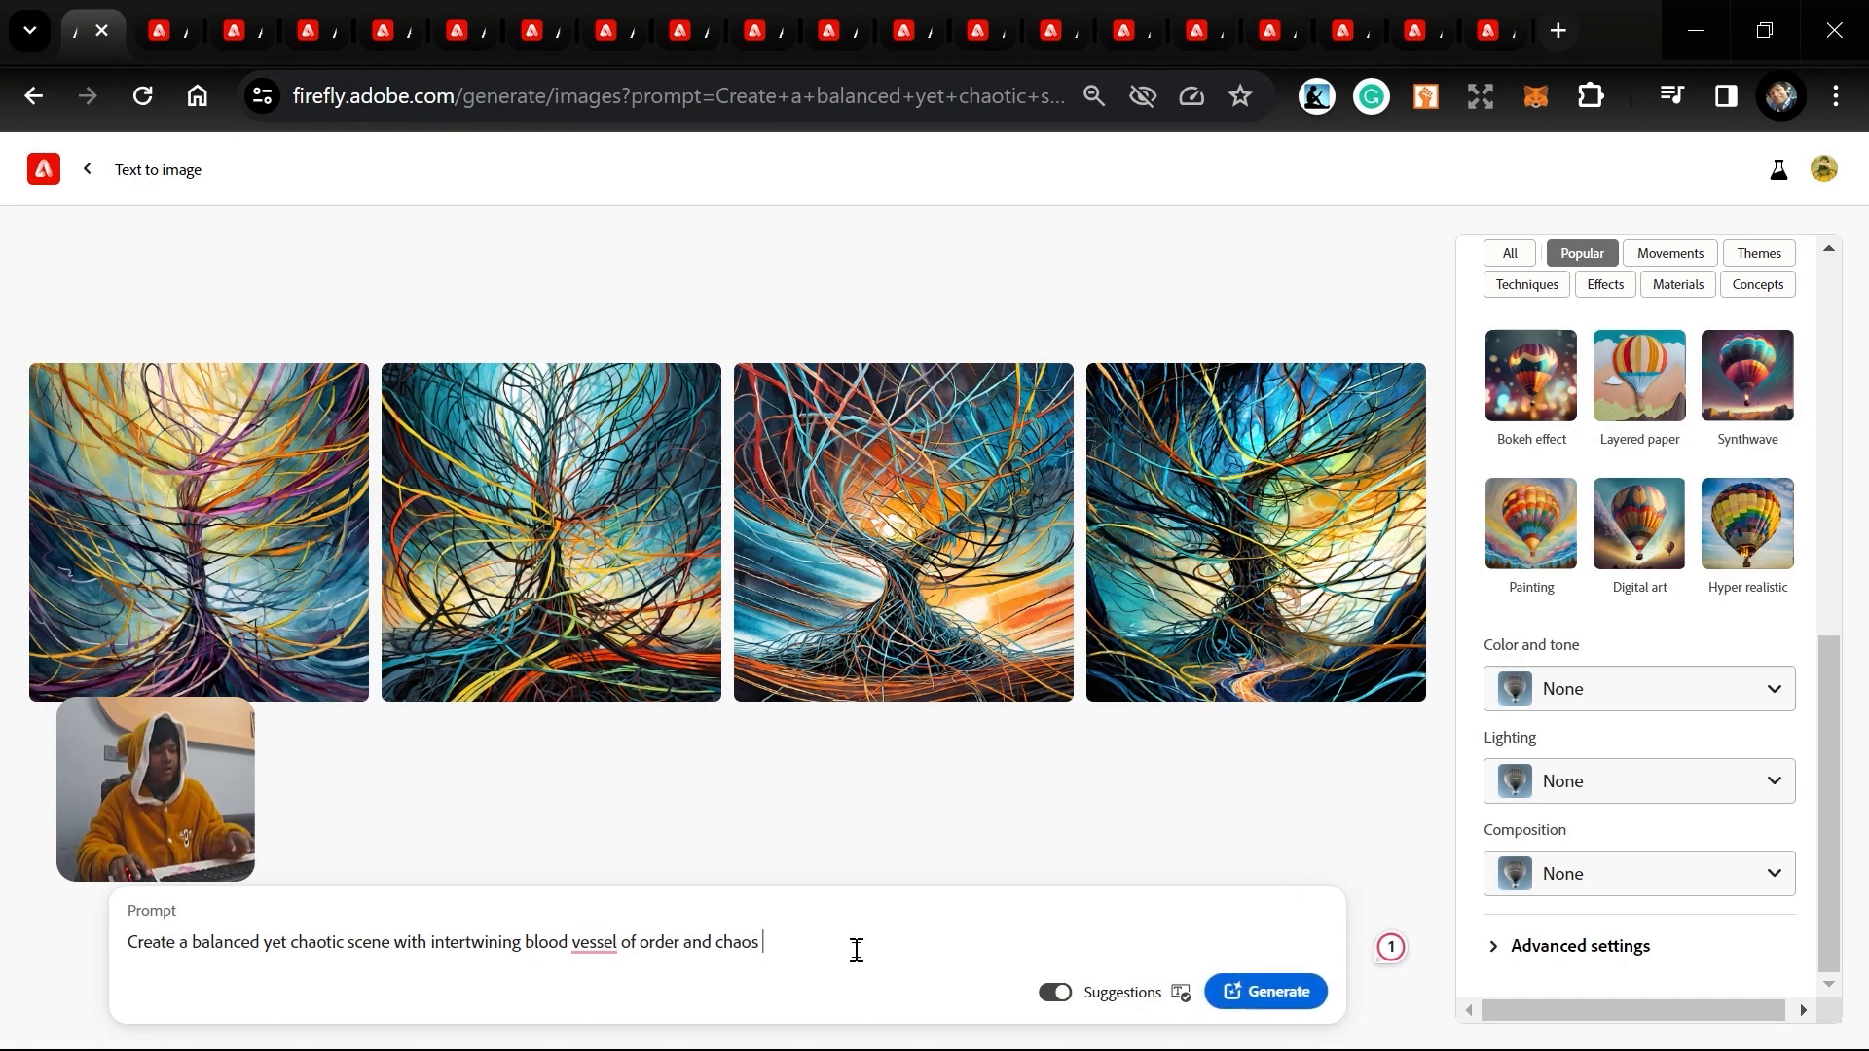
text(--a)
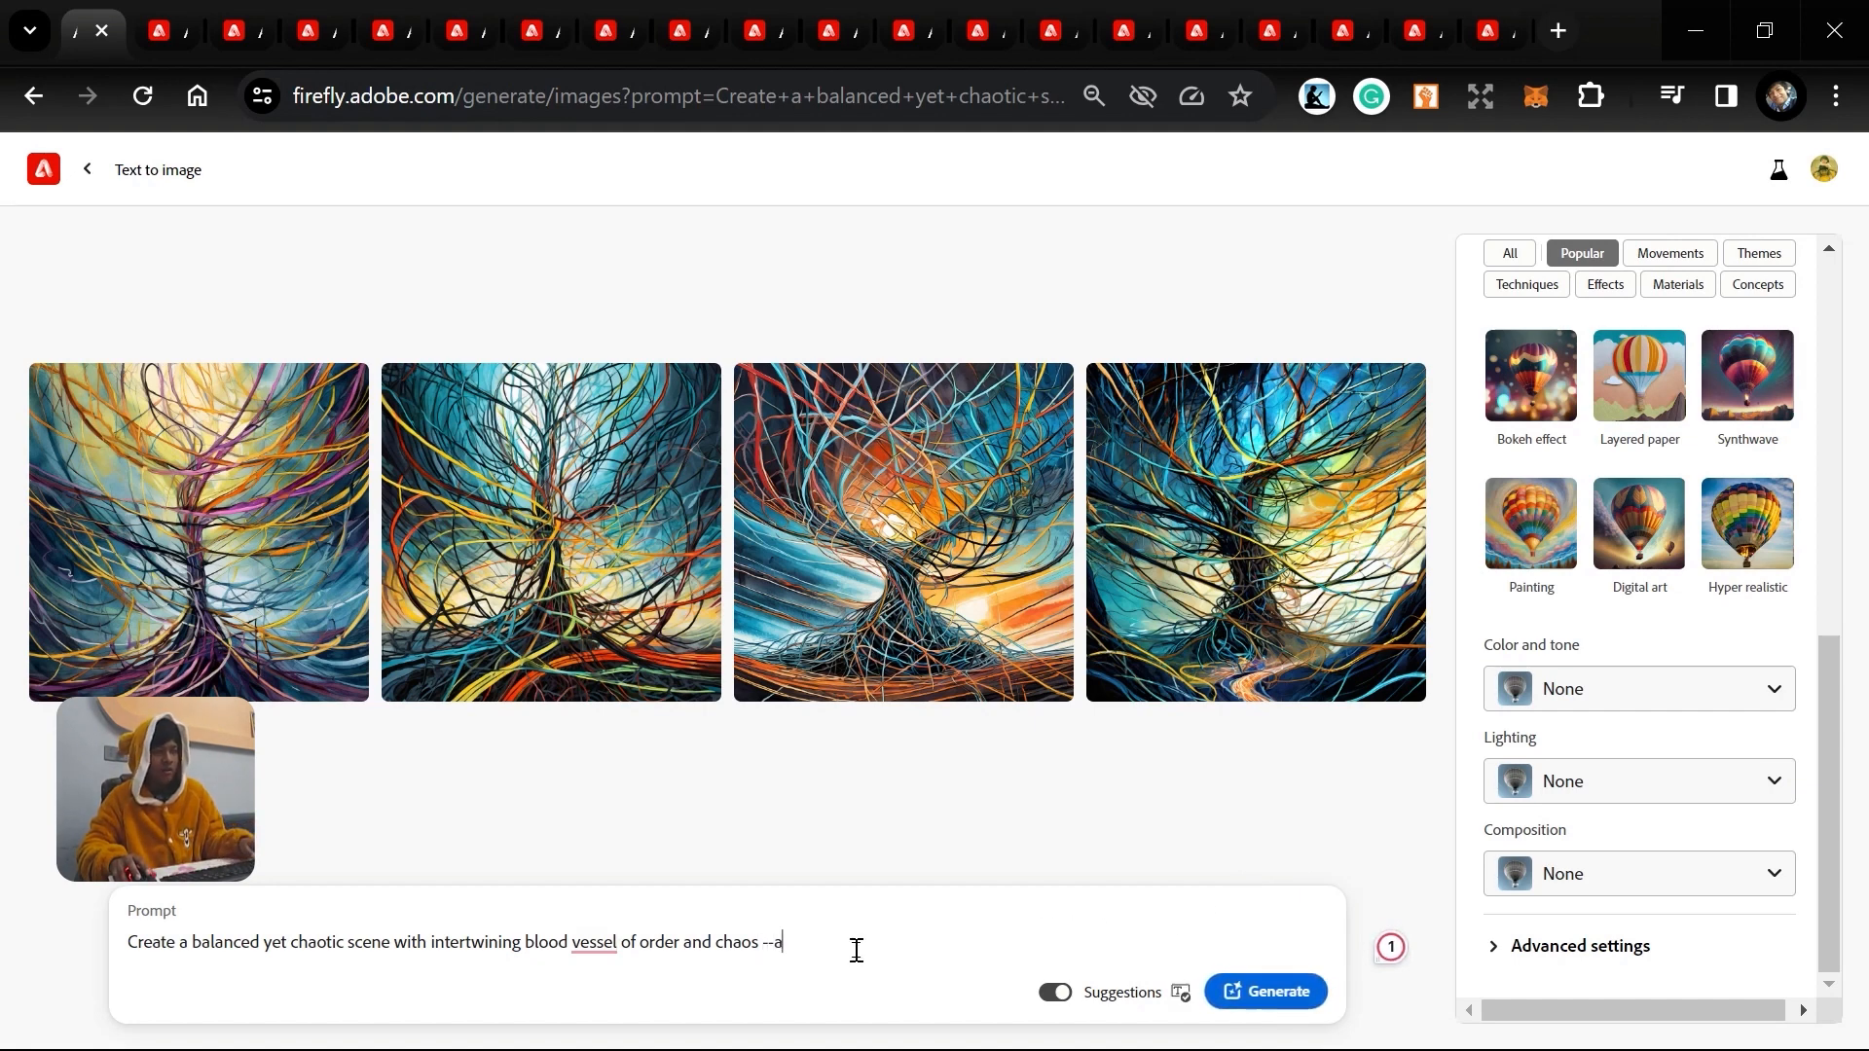
text(r)
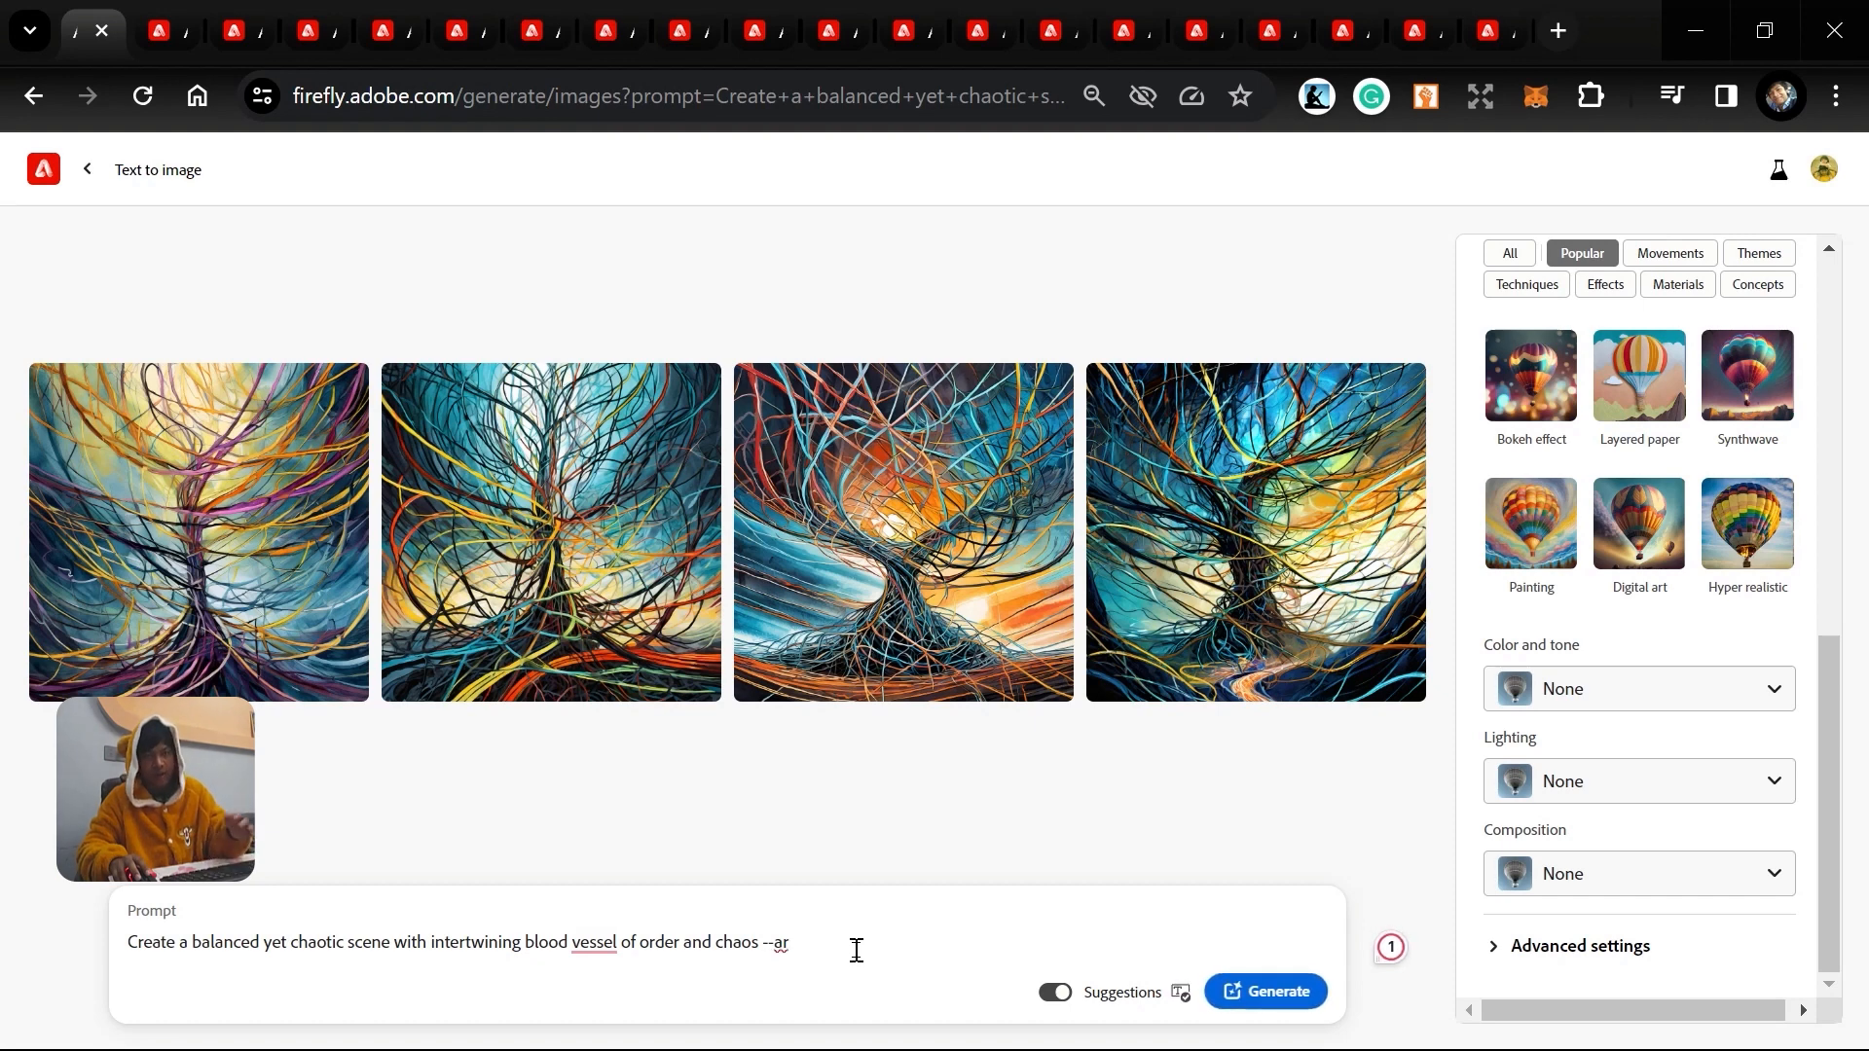
key(BackSpace)
key(BackSpace)
key(BackSpace)
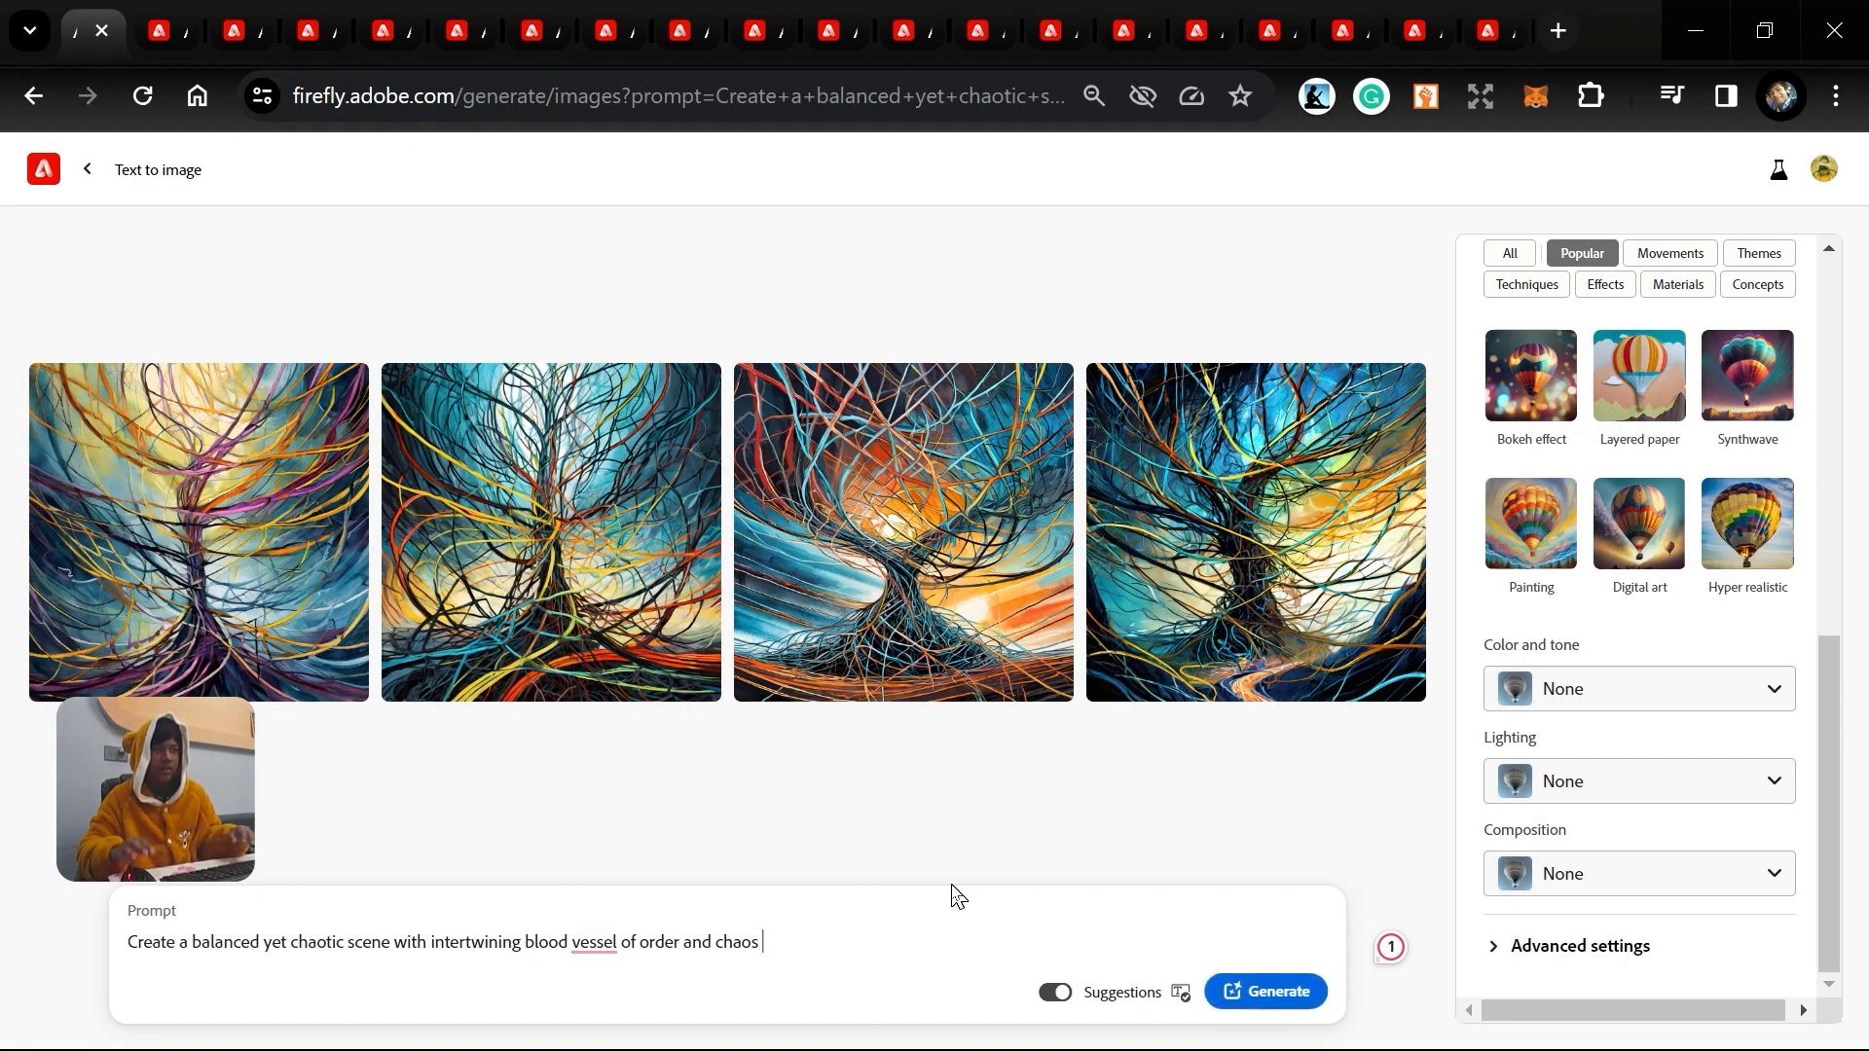
Correct "vessel" to "vessels" in the prompt and generate the images.
click(596, 944)
click(604, 869)
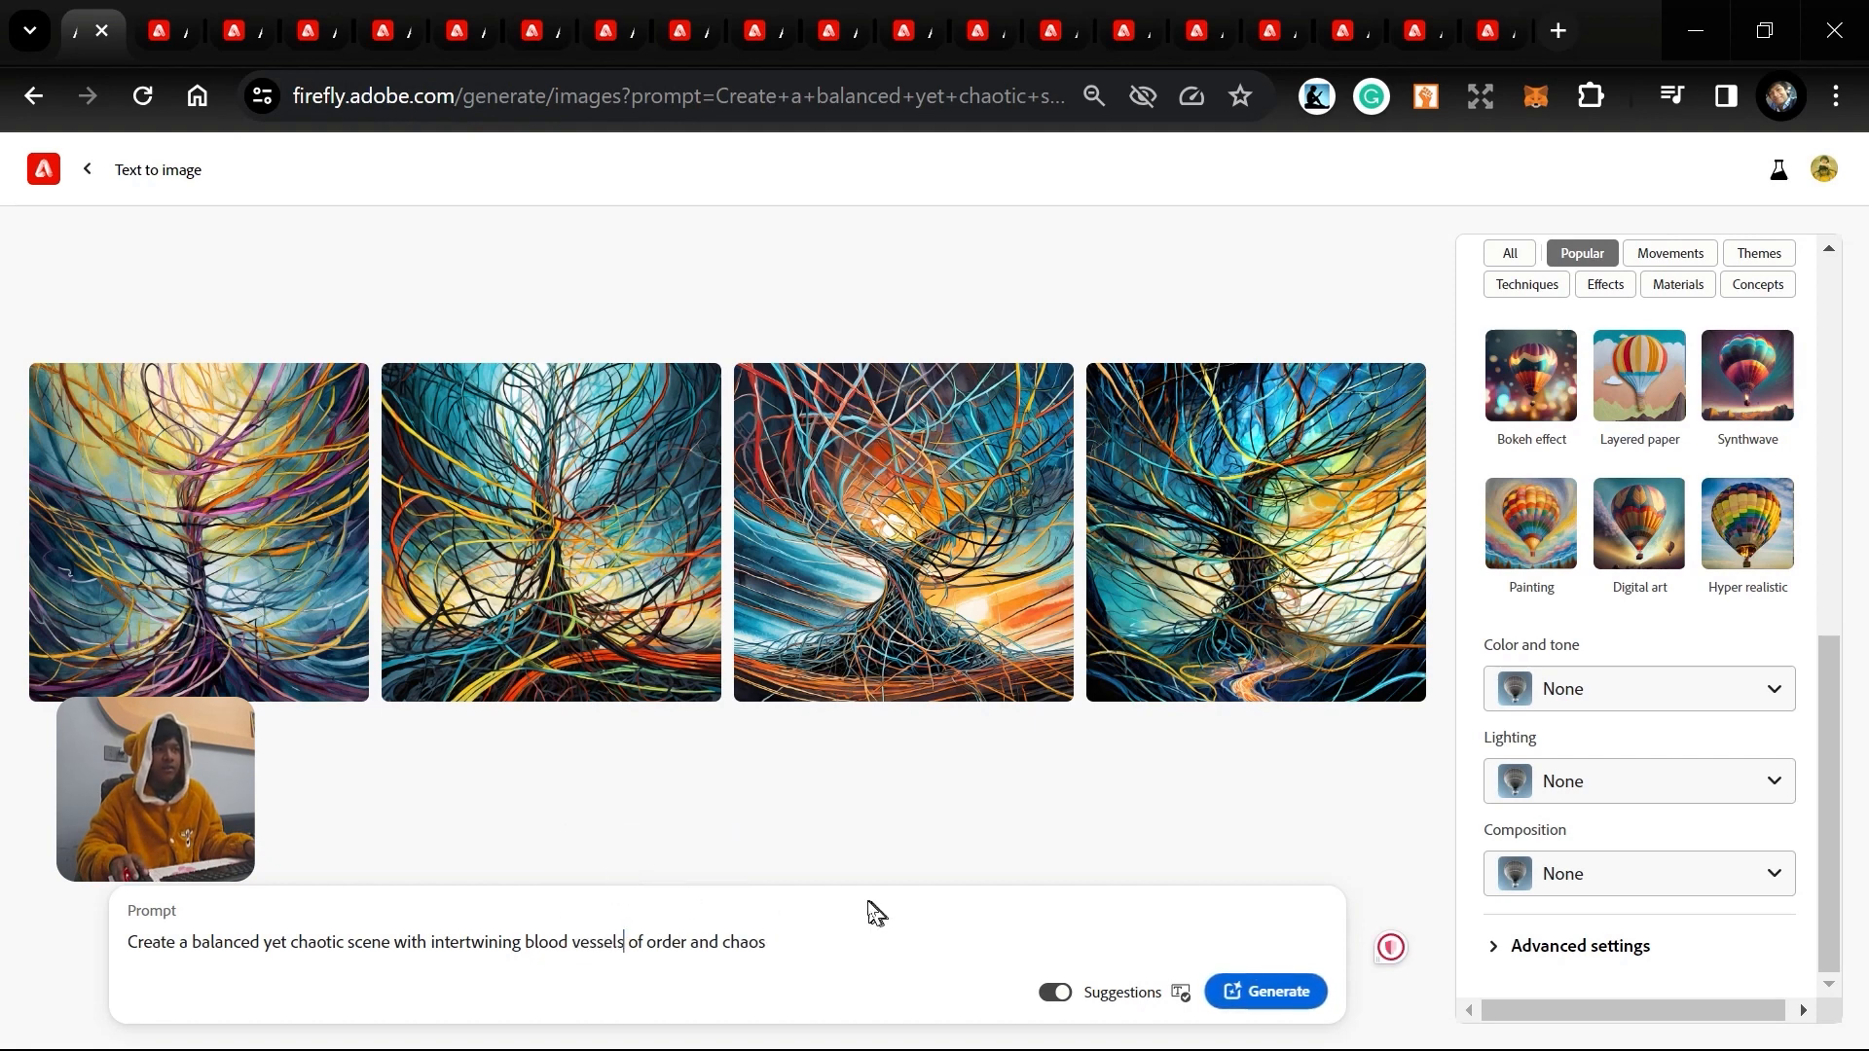
click(1265, 991)
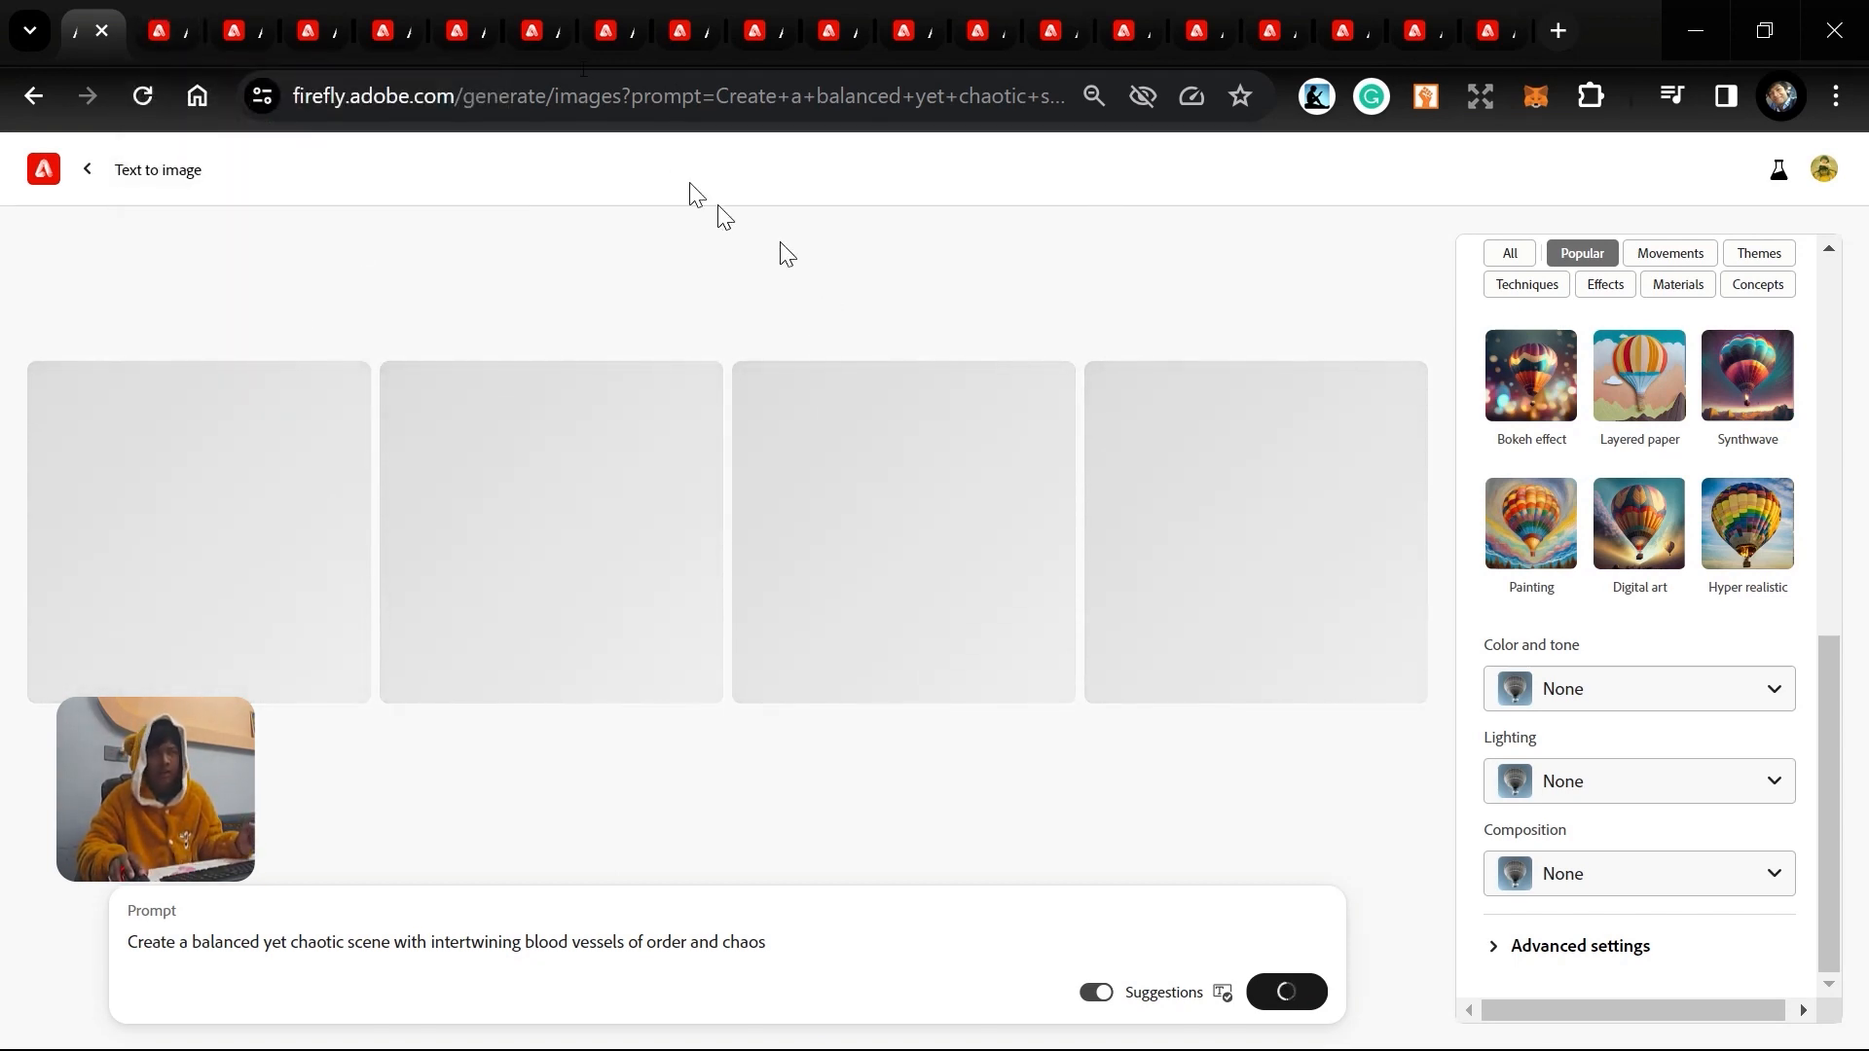
Switch to the generation page with the flying teapots and replace "cats" in its prompt with "cow".
click(167, 13)
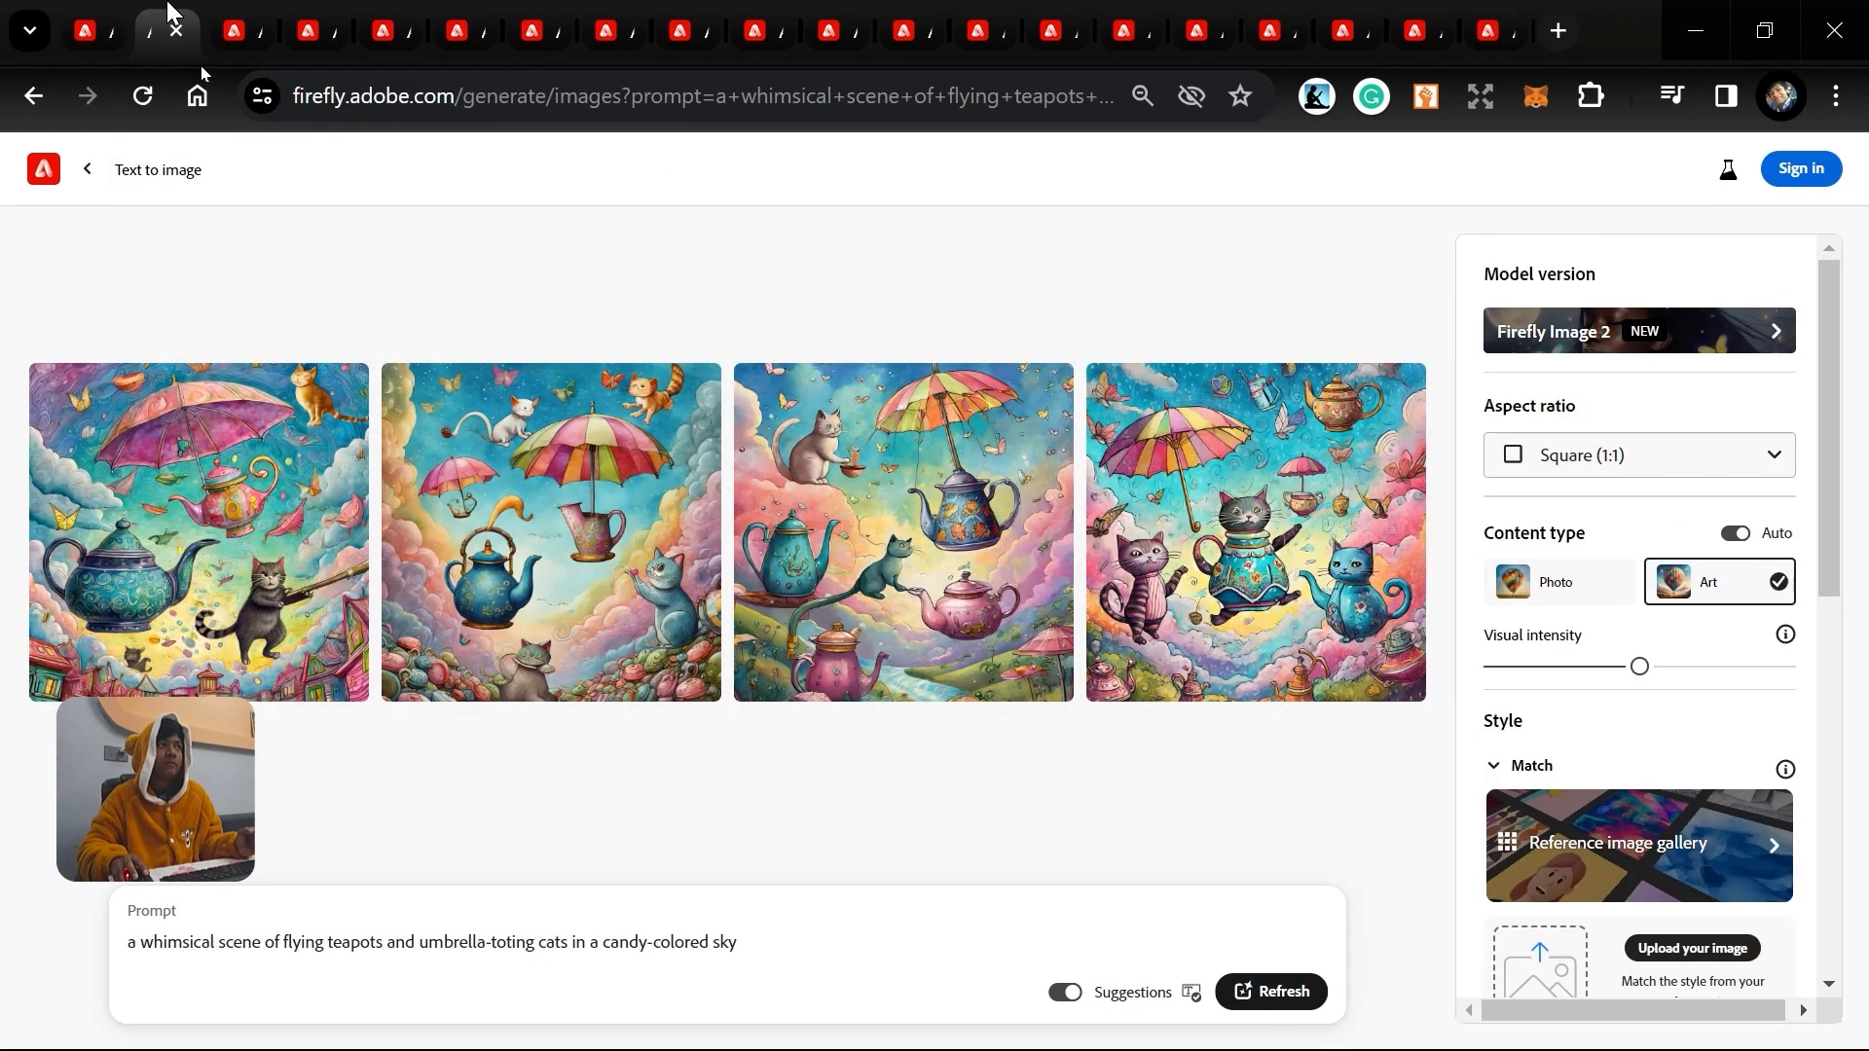
mouse_move(810, 477)
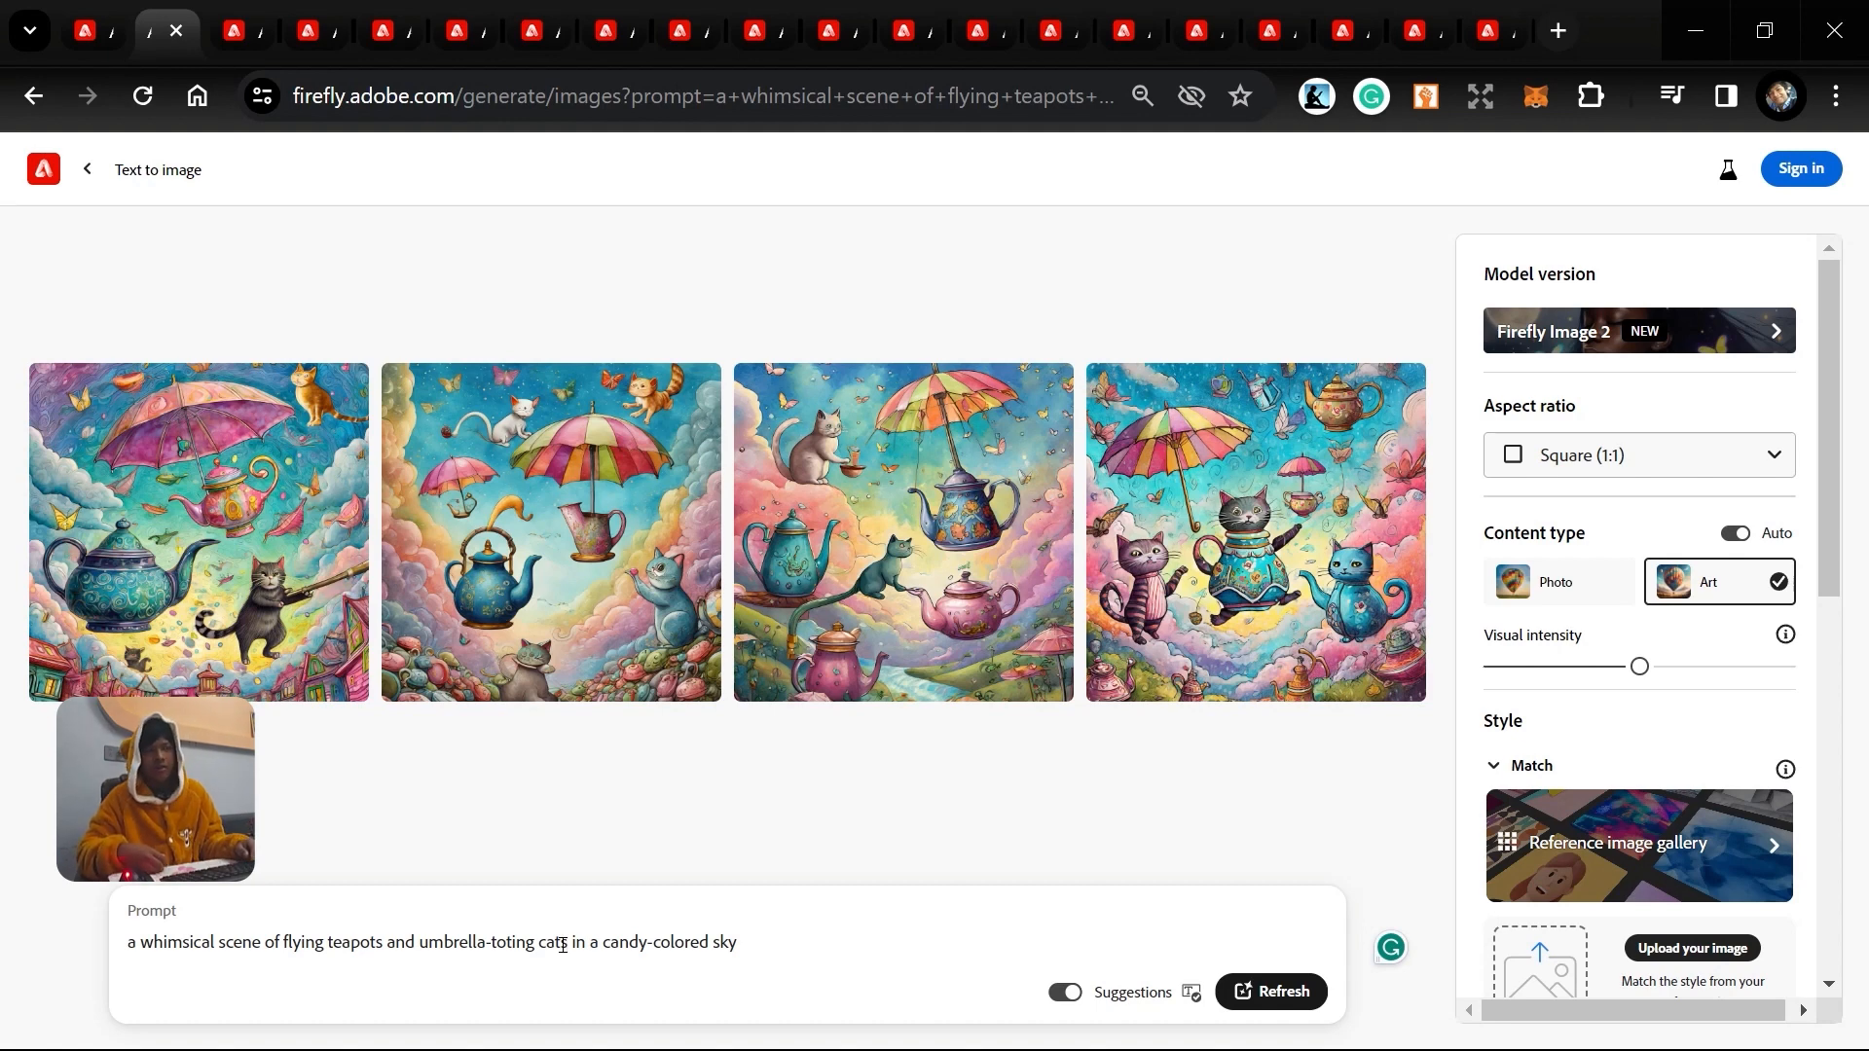
key(BackSpace)
key(BackSpace)
key(BackSpace)
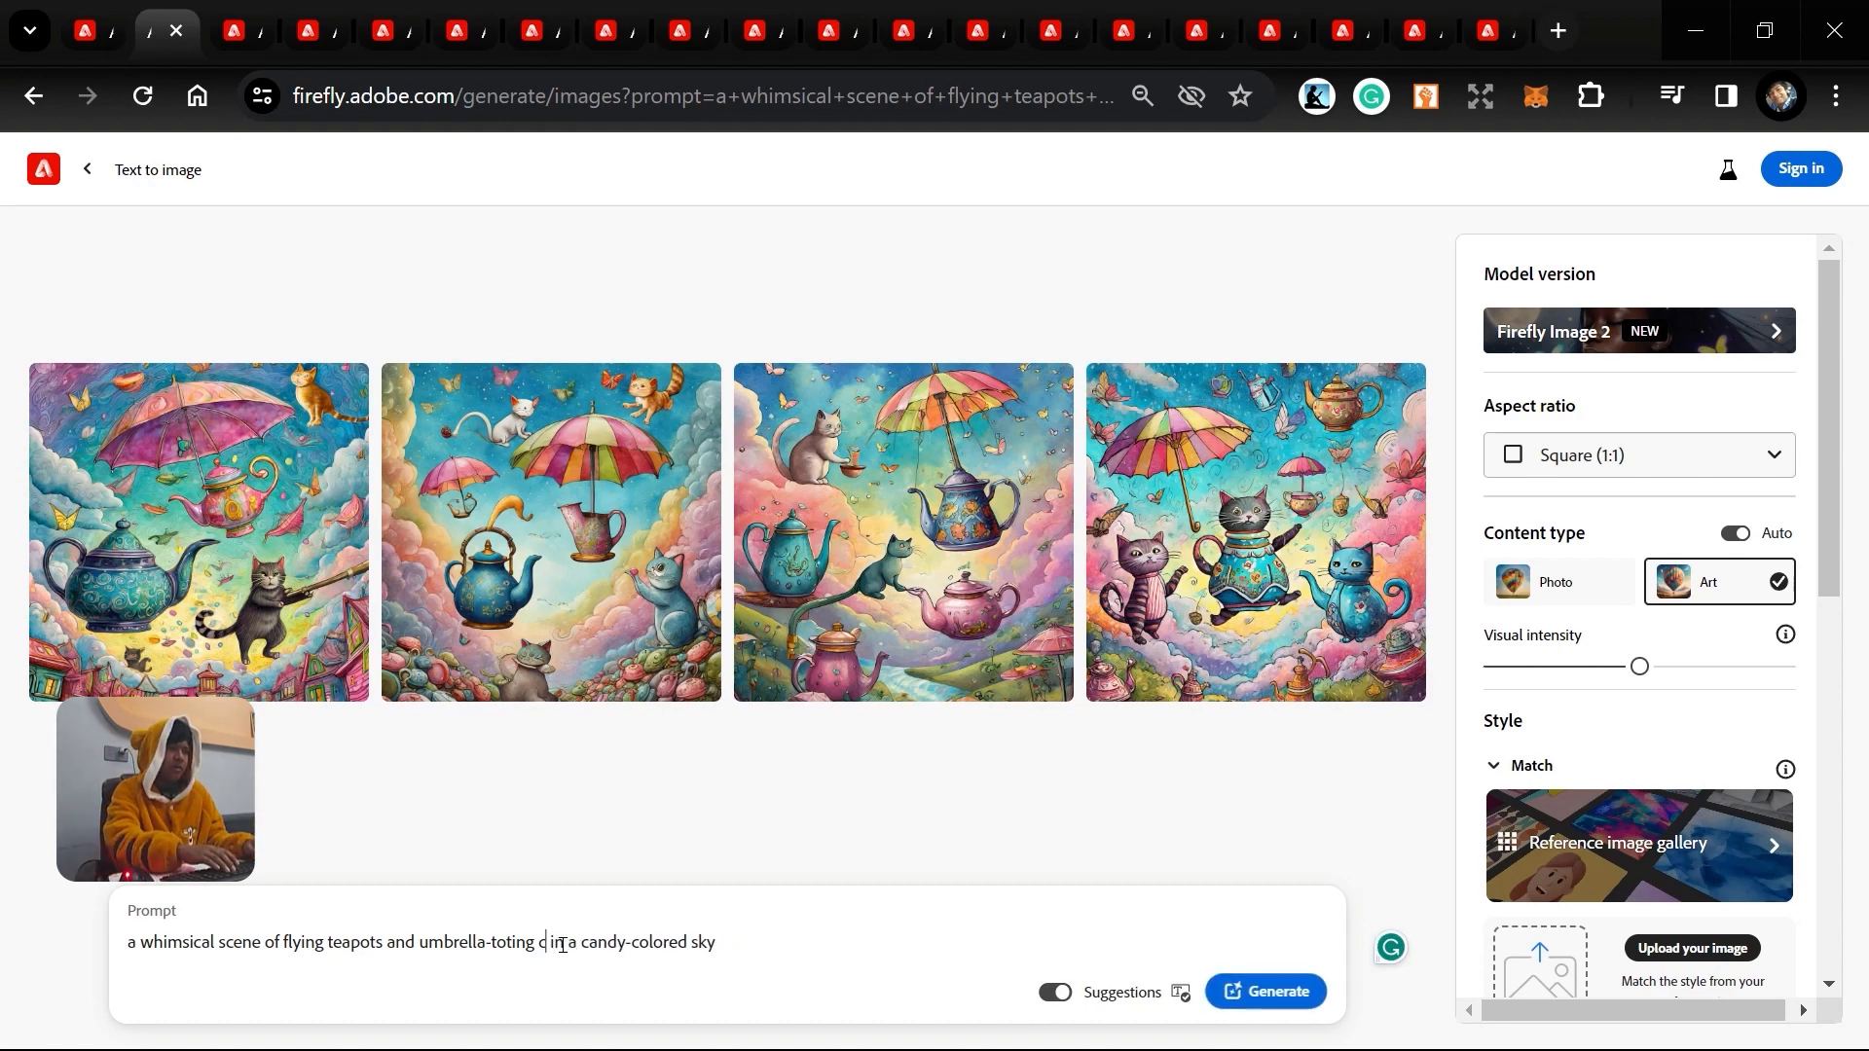
text(ow)
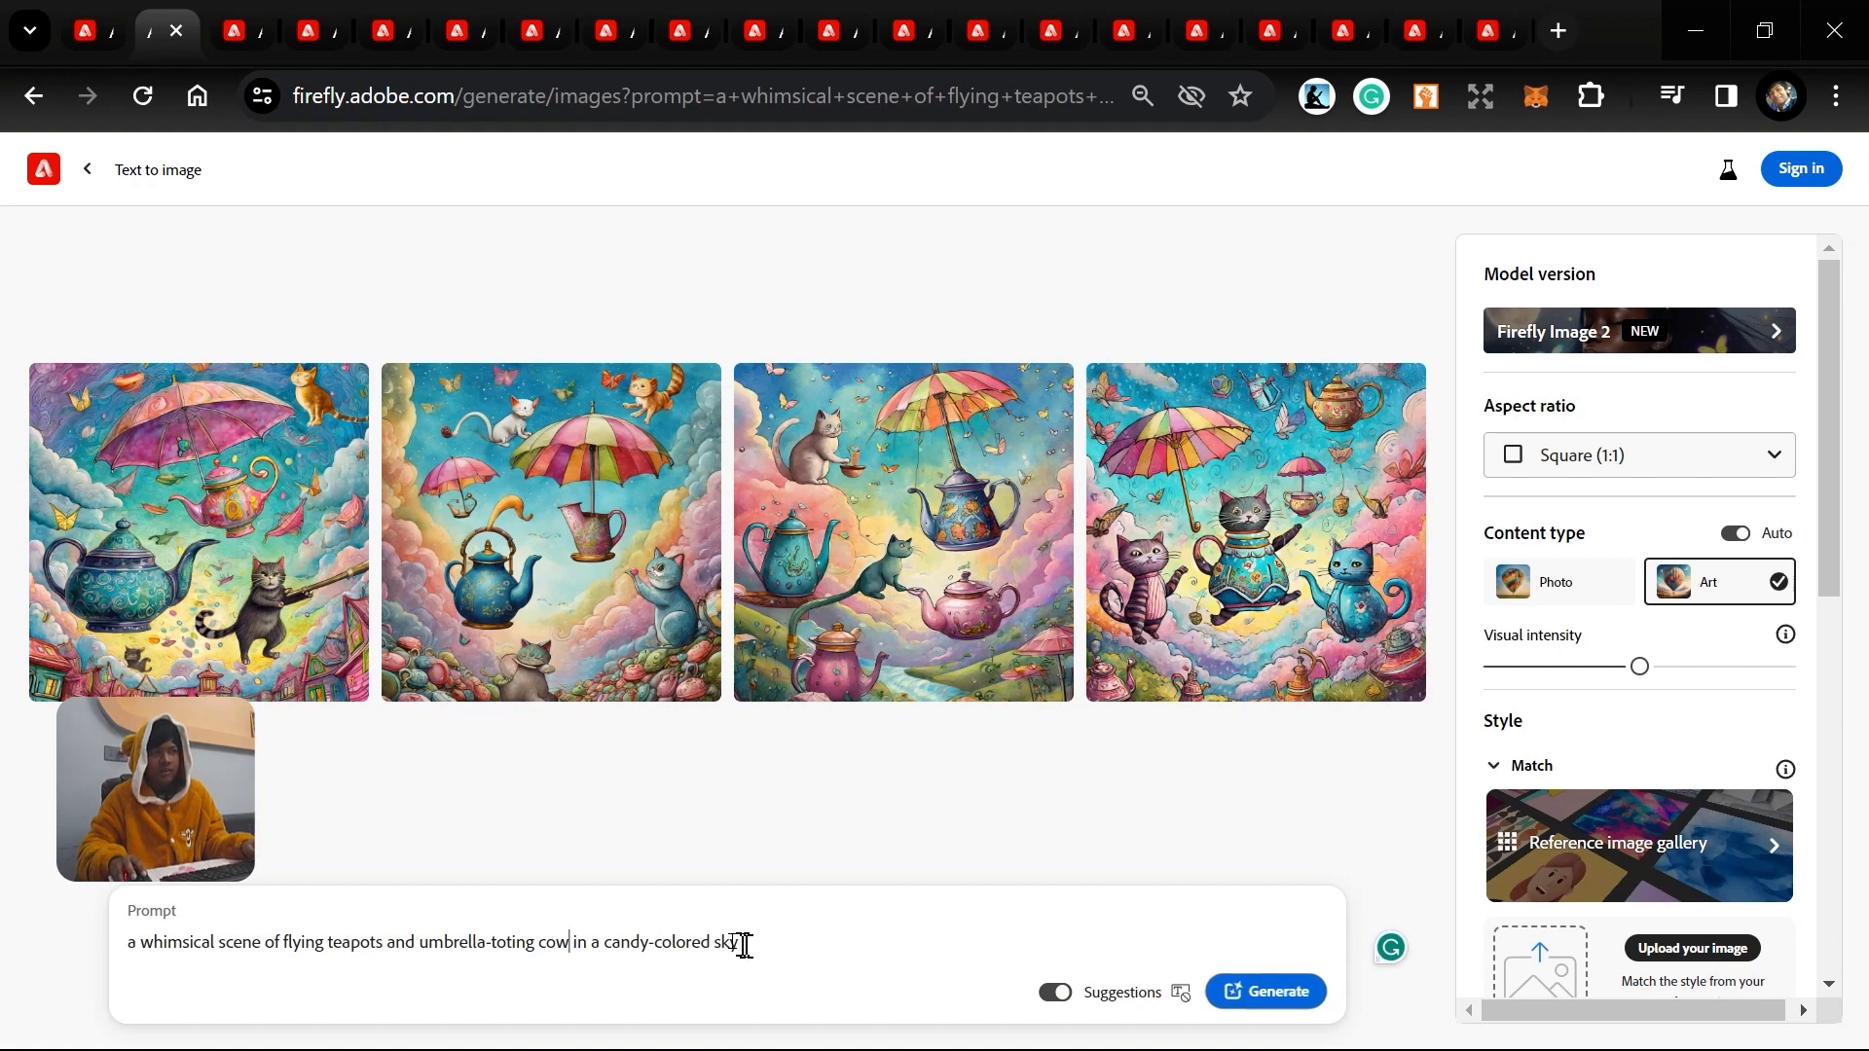
Replace "candy" with "pastel" in the prompt so the sky is described as "pastel-colored".
click(651, 941)
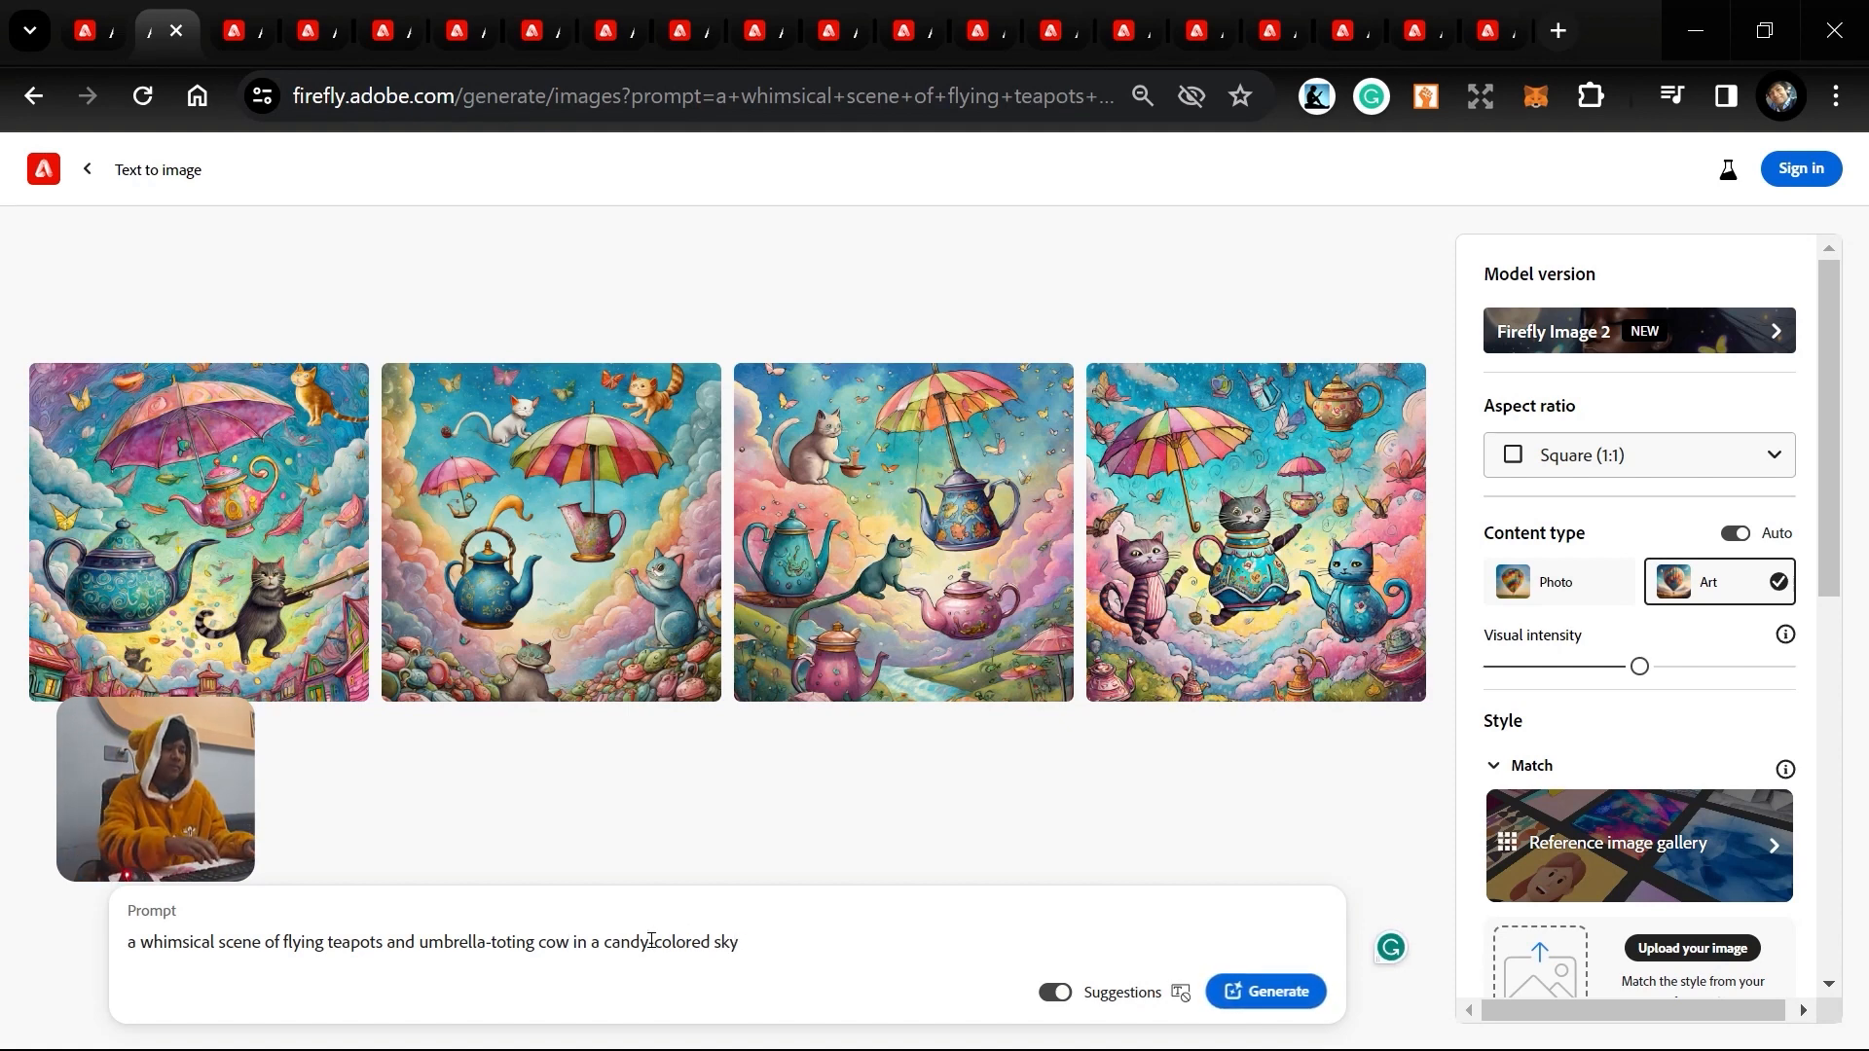
key(BackSpace)
key(BackSpace)
key(BackSpace)
key(BackSpace)
key(BackSpace)
text(pas)
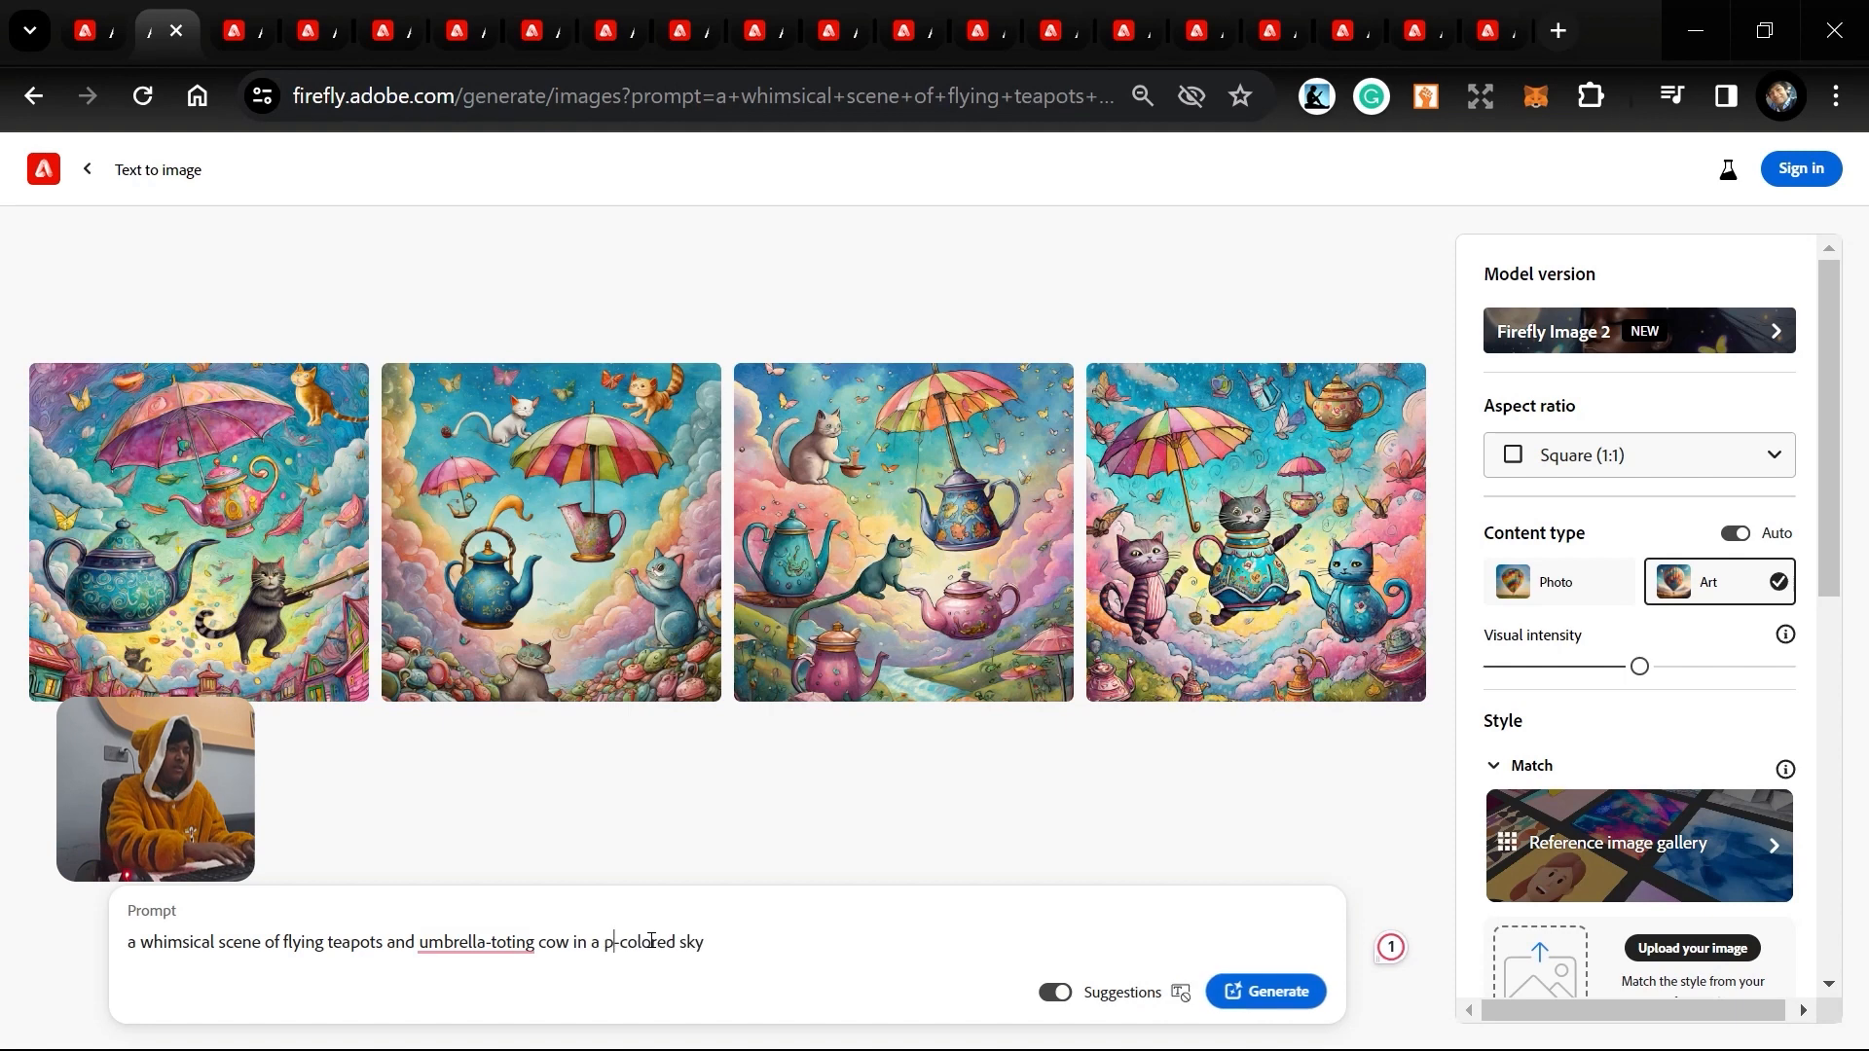
text(tel-co)
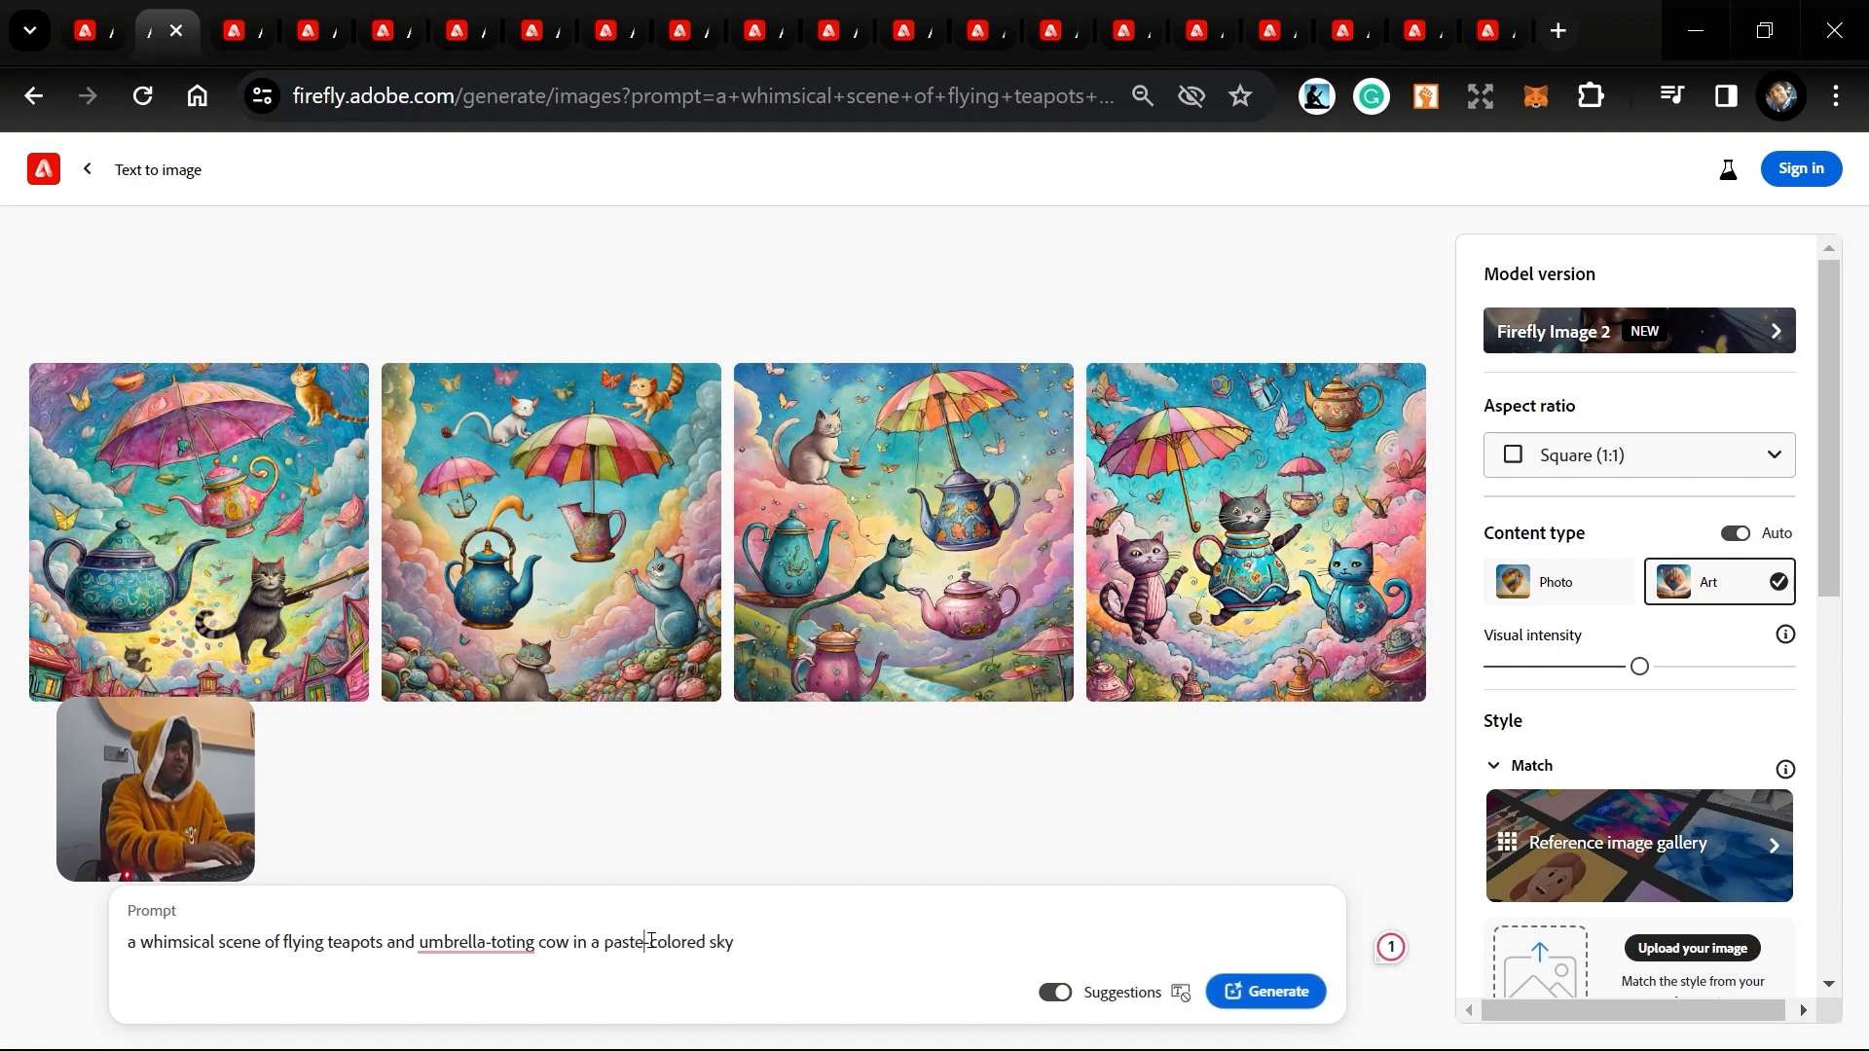
text(l)
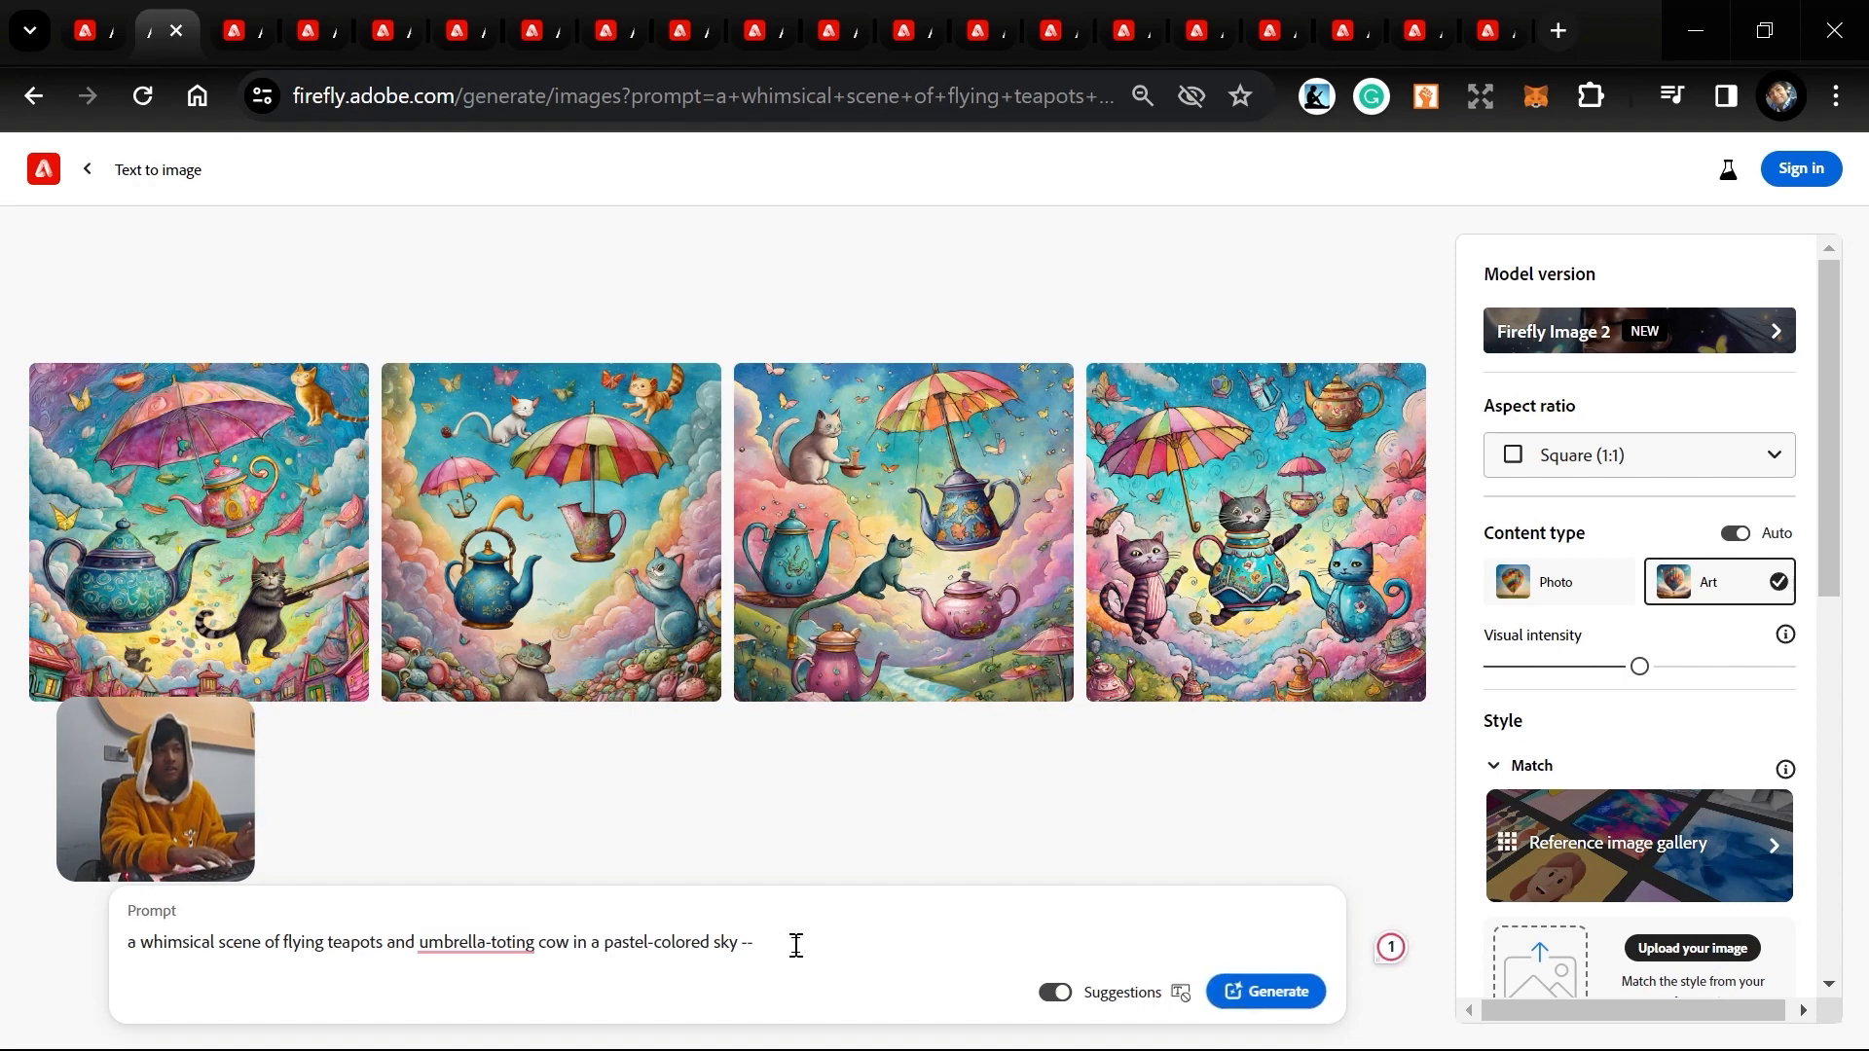
Set the aspect ratio for the teapot images to Widescreen (16:9).
click(1521, 465)
click(1556, 652)
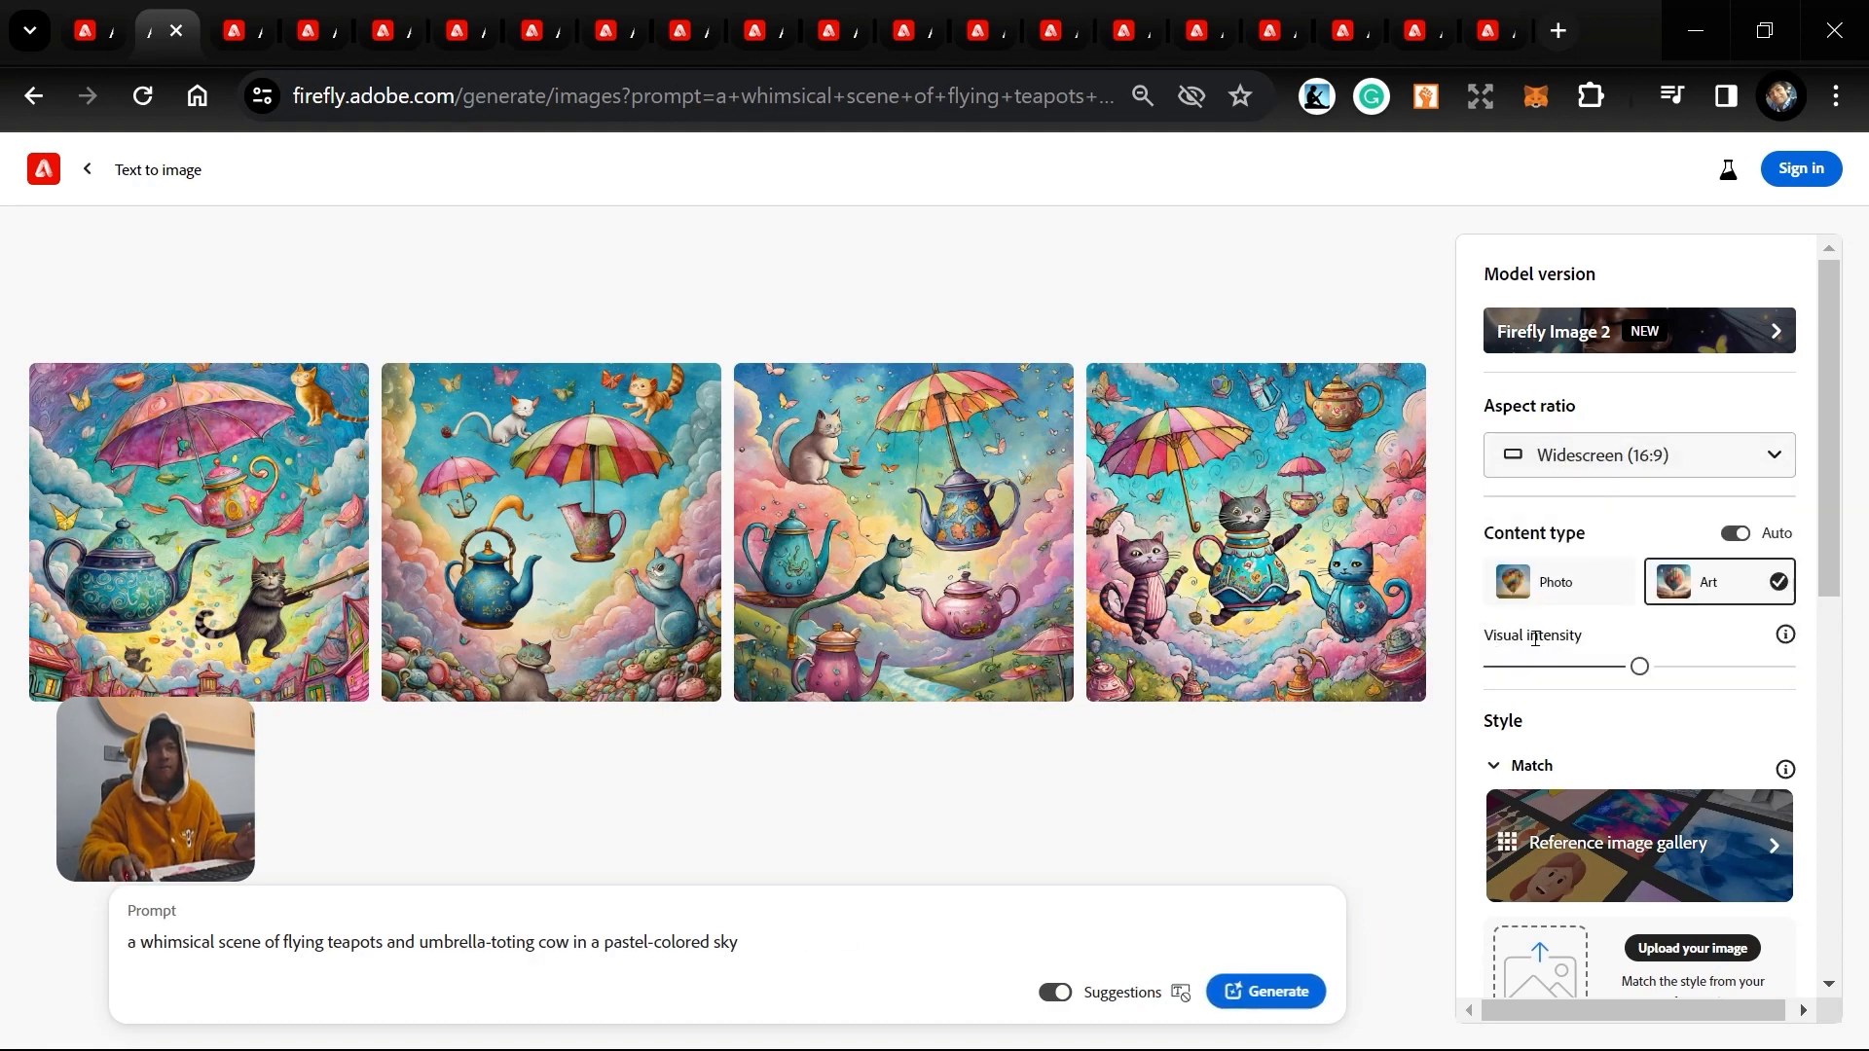
Try the Golden color and tone as a style for the images and remove it again.
scroll(1538, 650, down, 7)
scroll(1533, 651, down, 3)
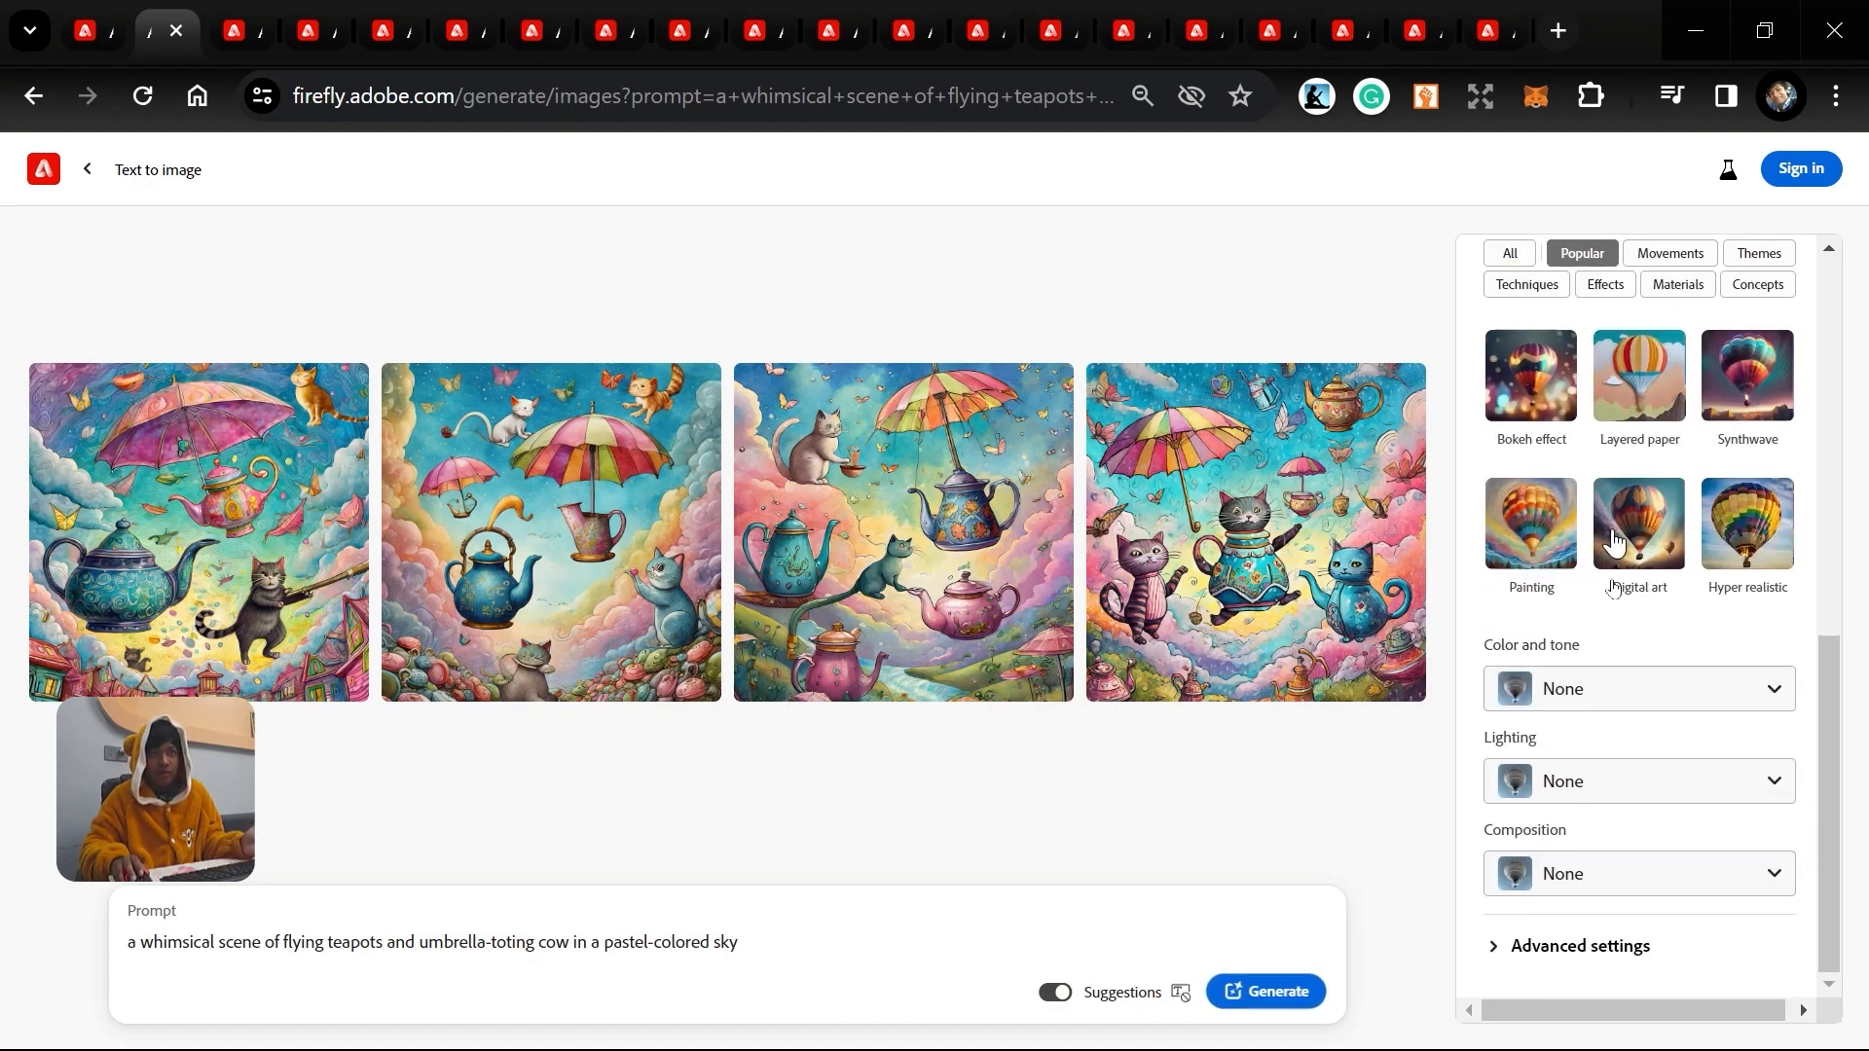
click(1612, 699)
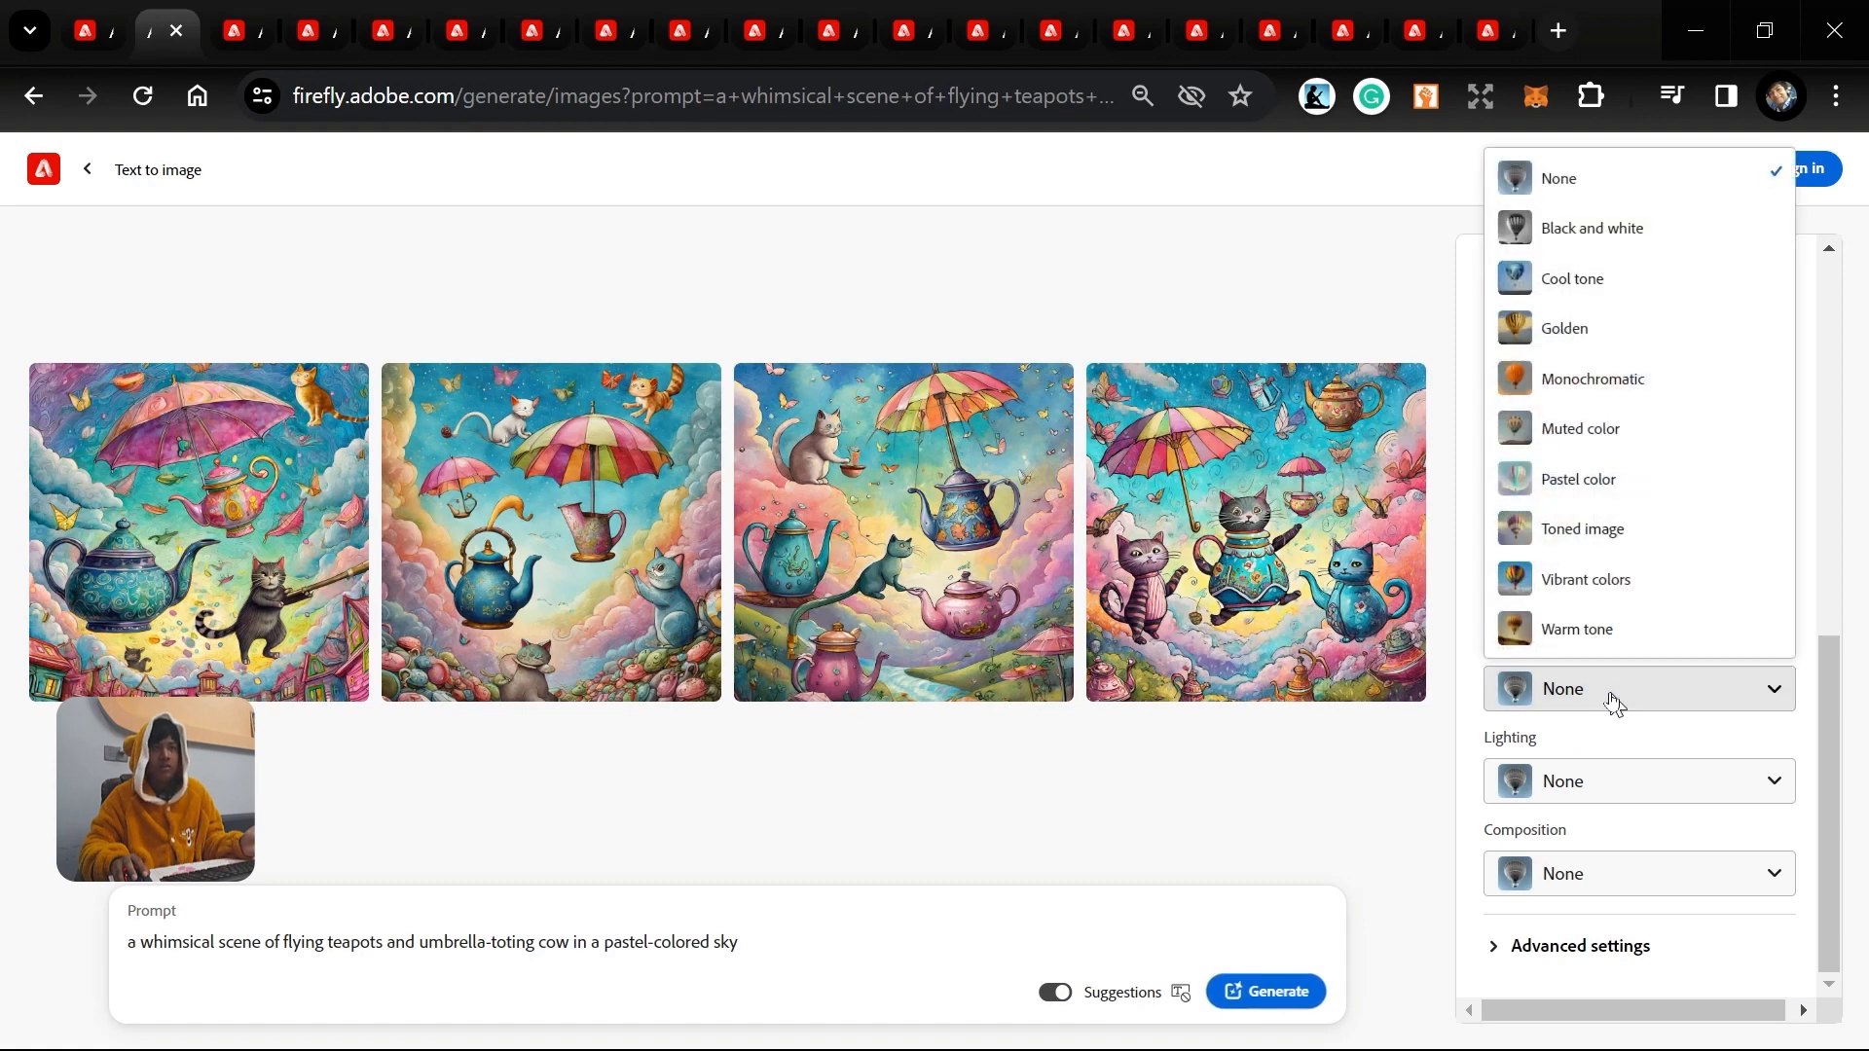
click(1631, 343)
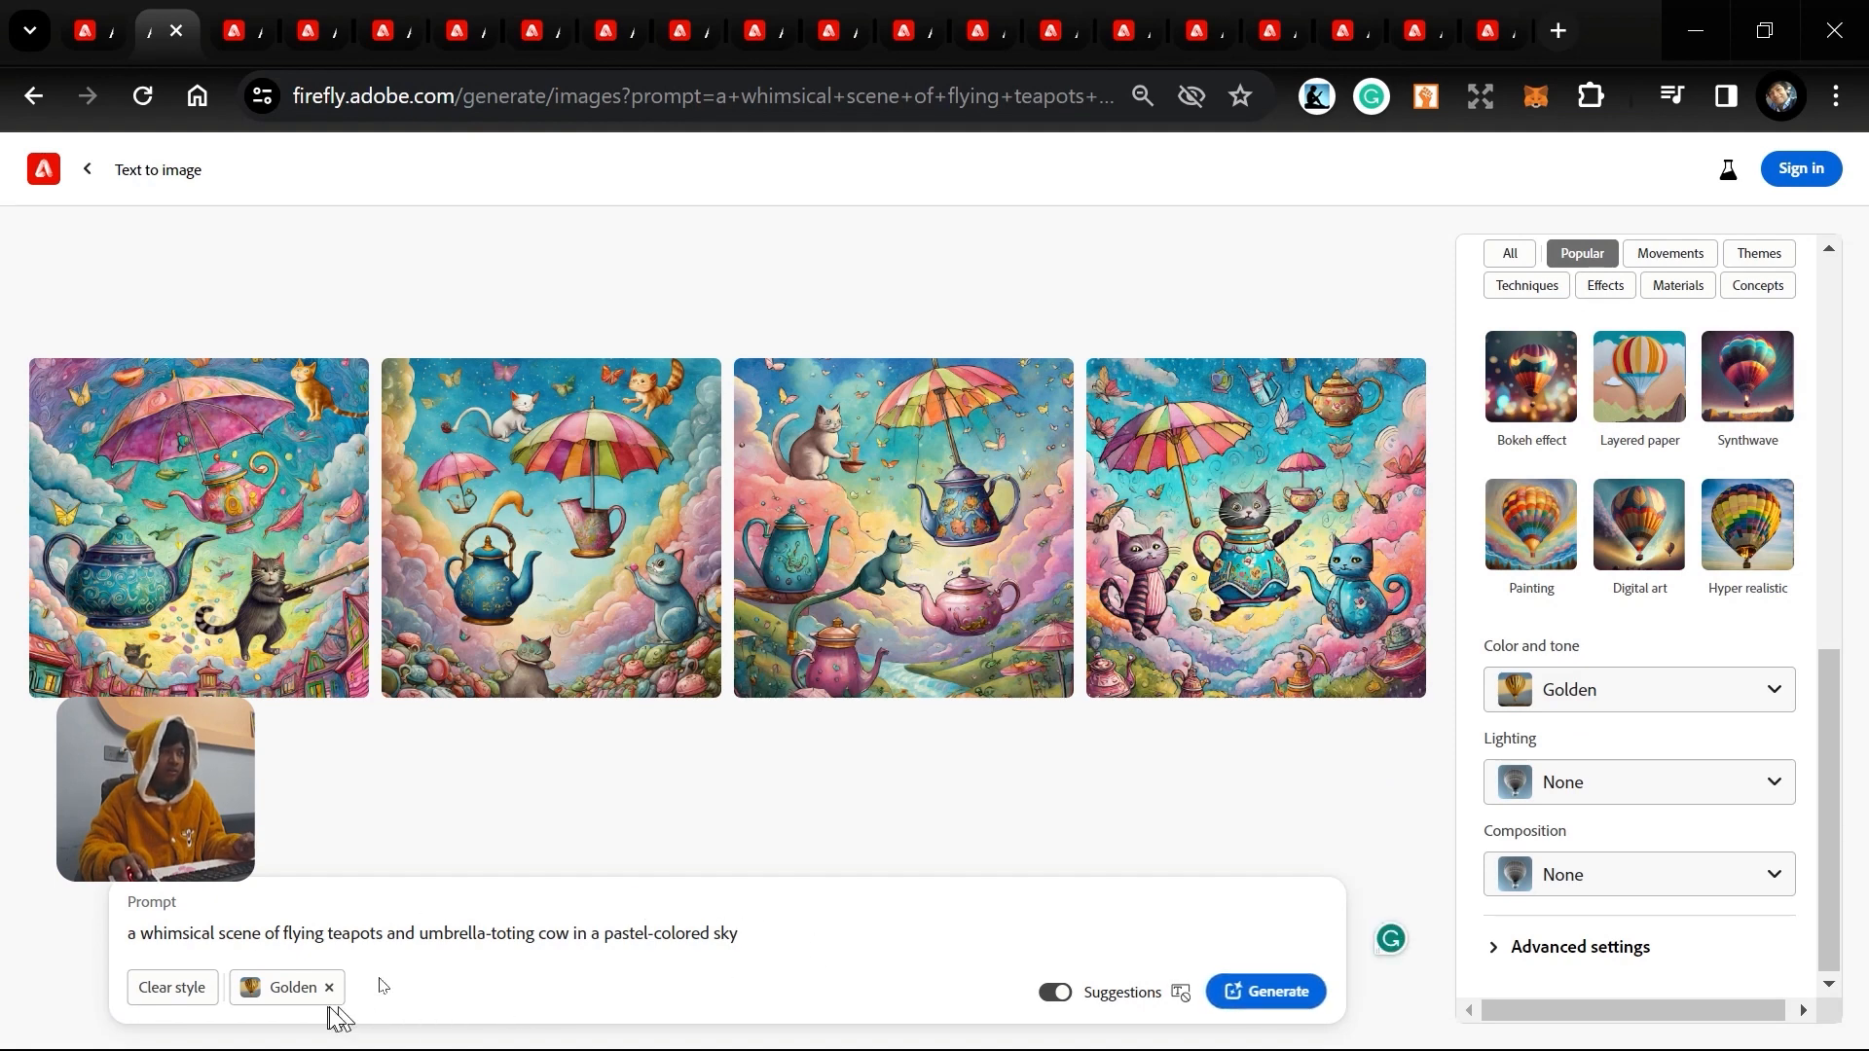
click(780, 929)
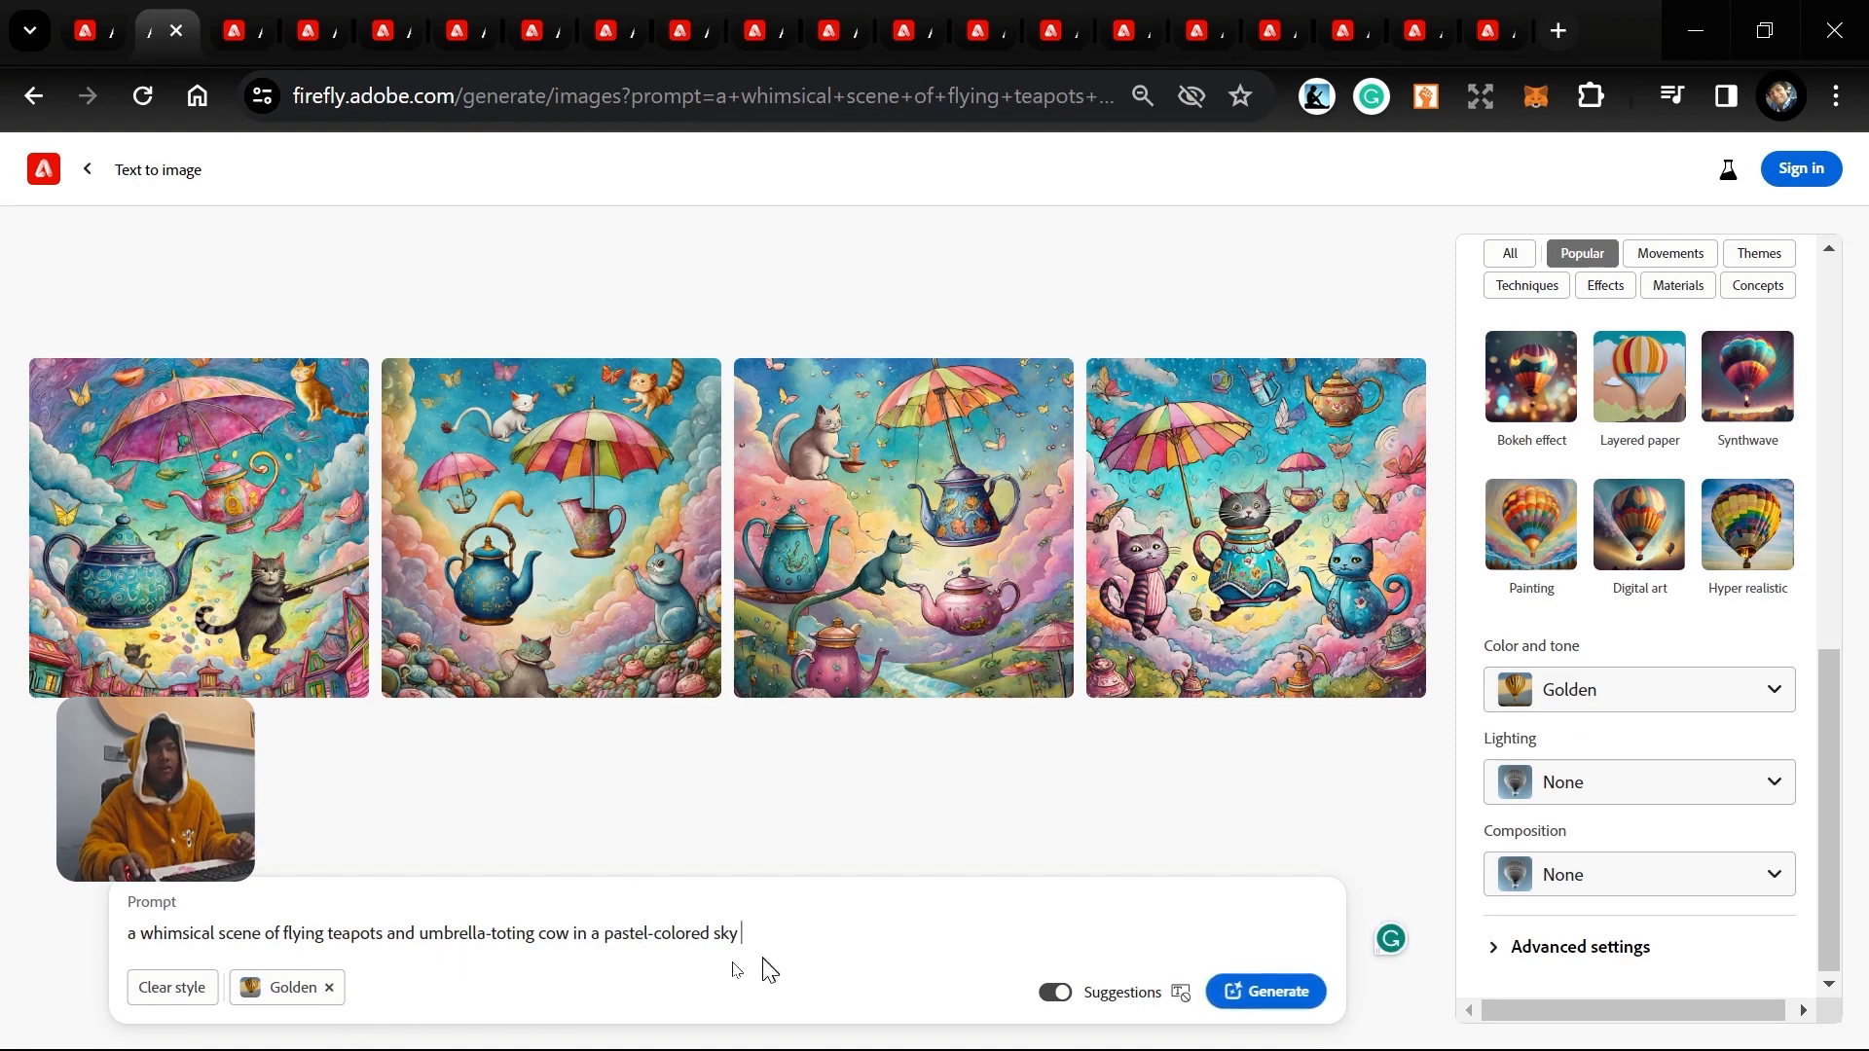
click(330, 987)
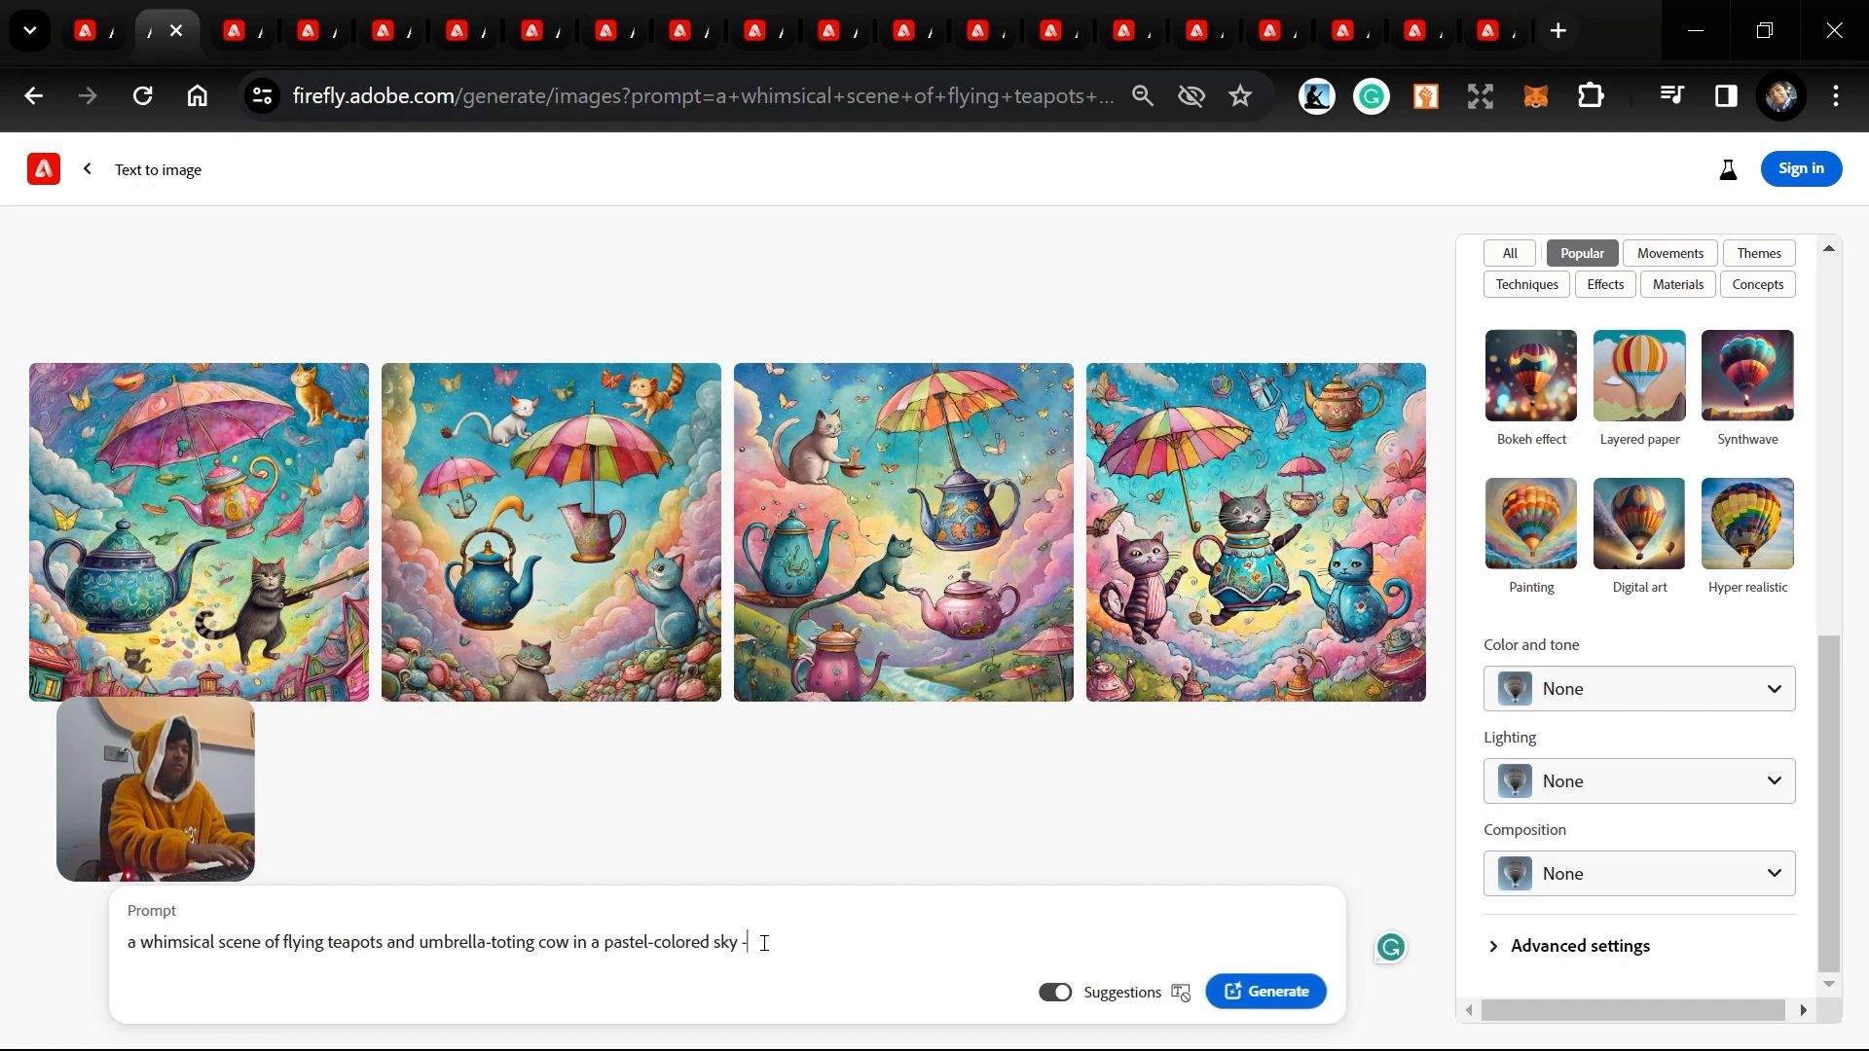
Append "--golden color and tone" to the end of the flying teapots prompt.
text(--g)
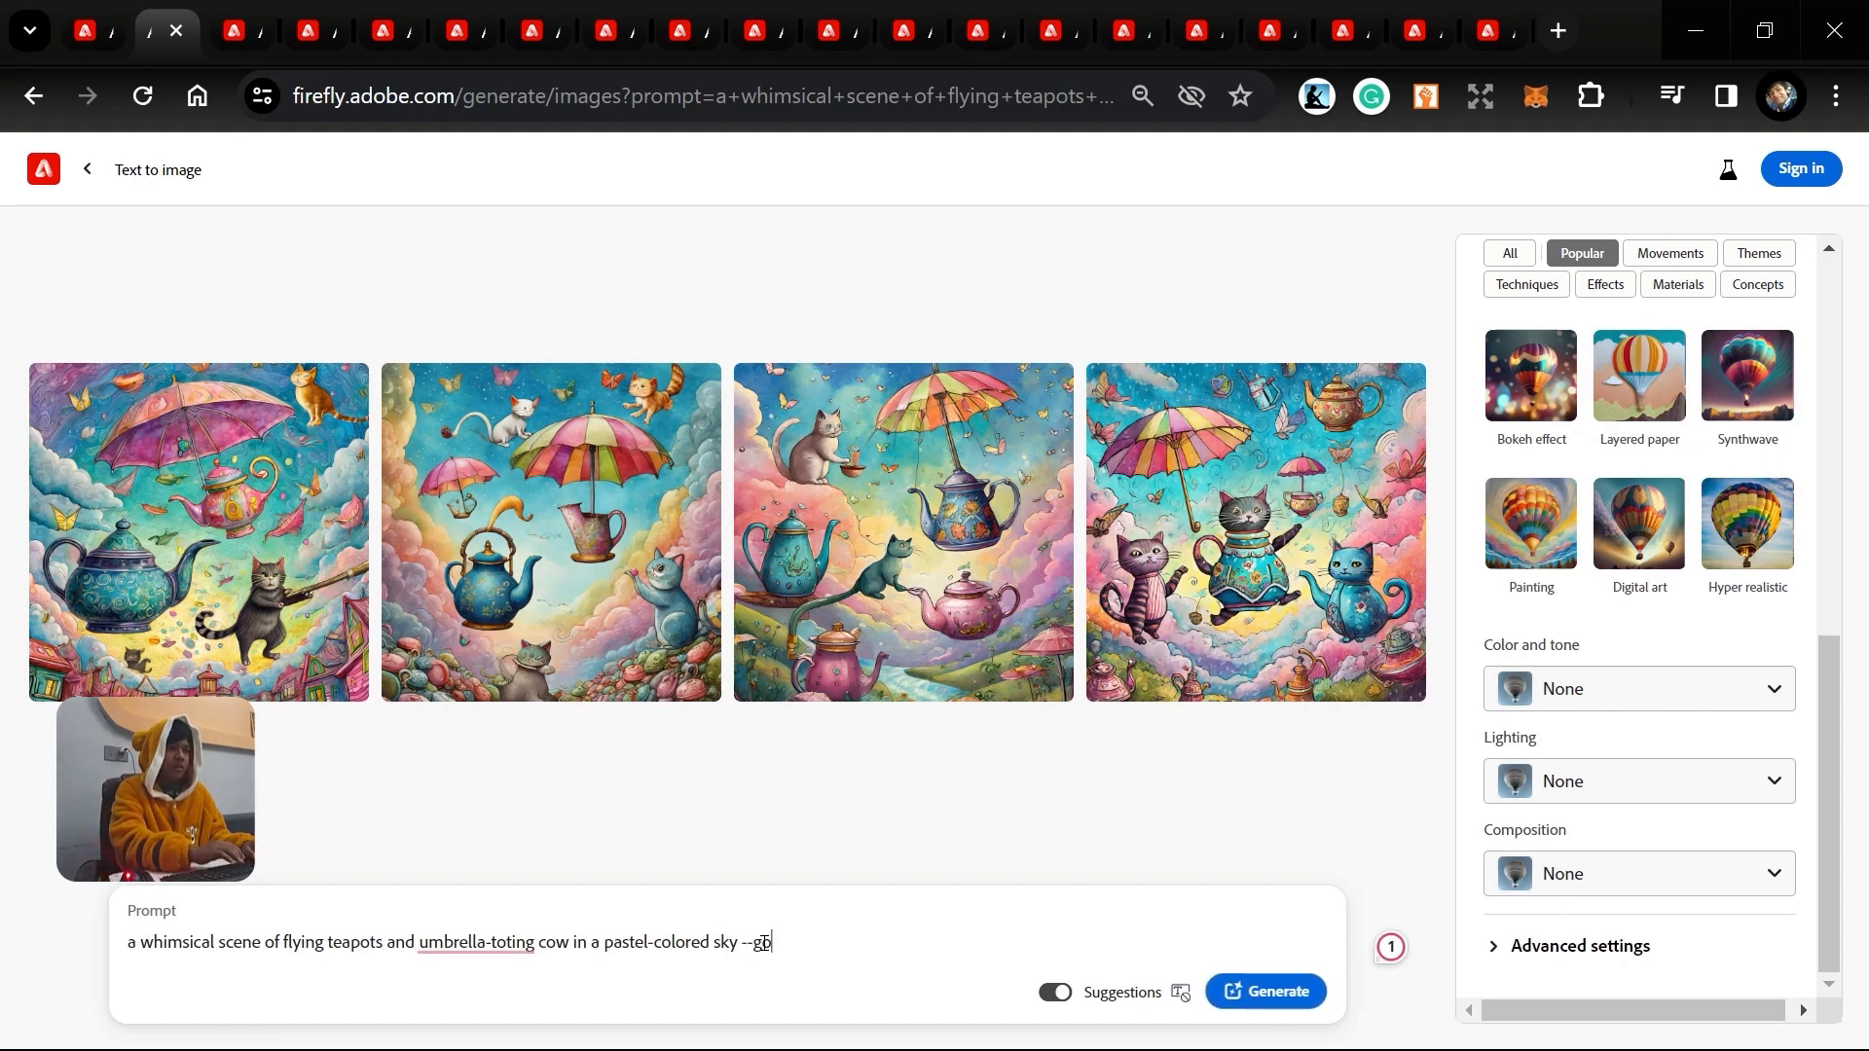
text(olden colo)
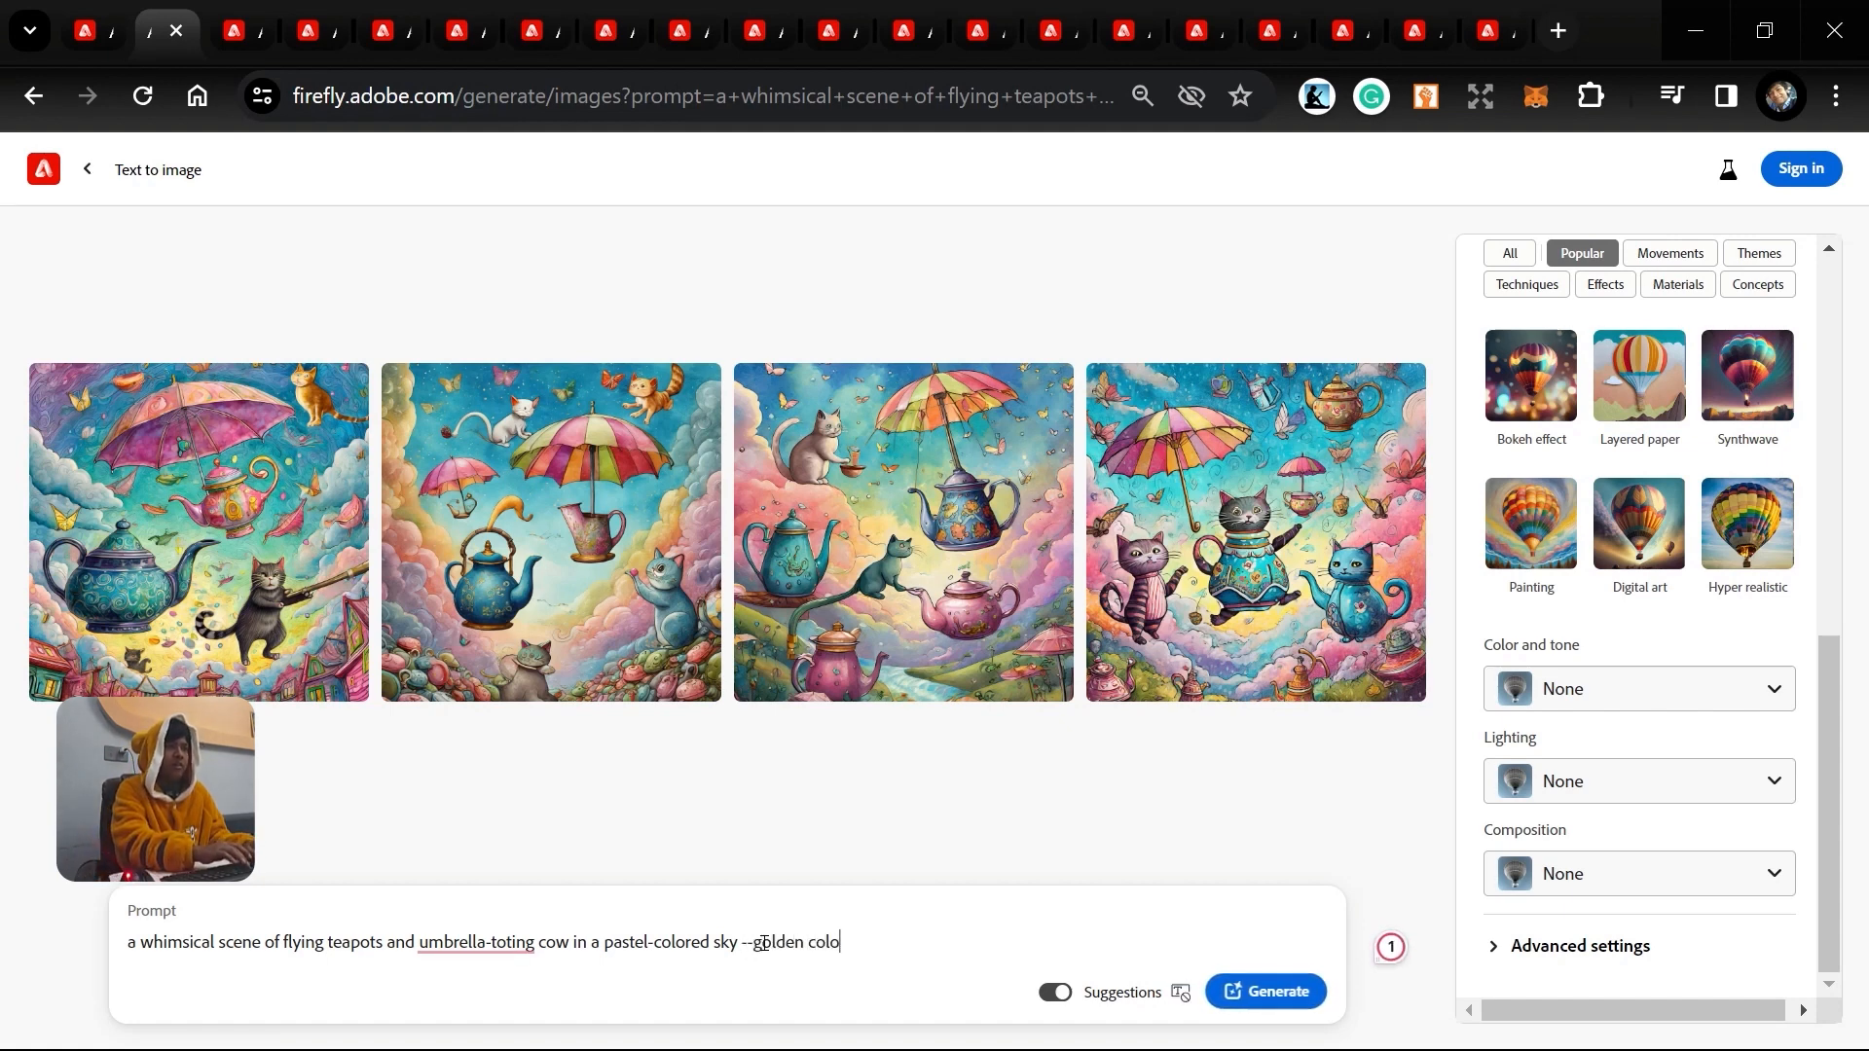
text(r and tone)
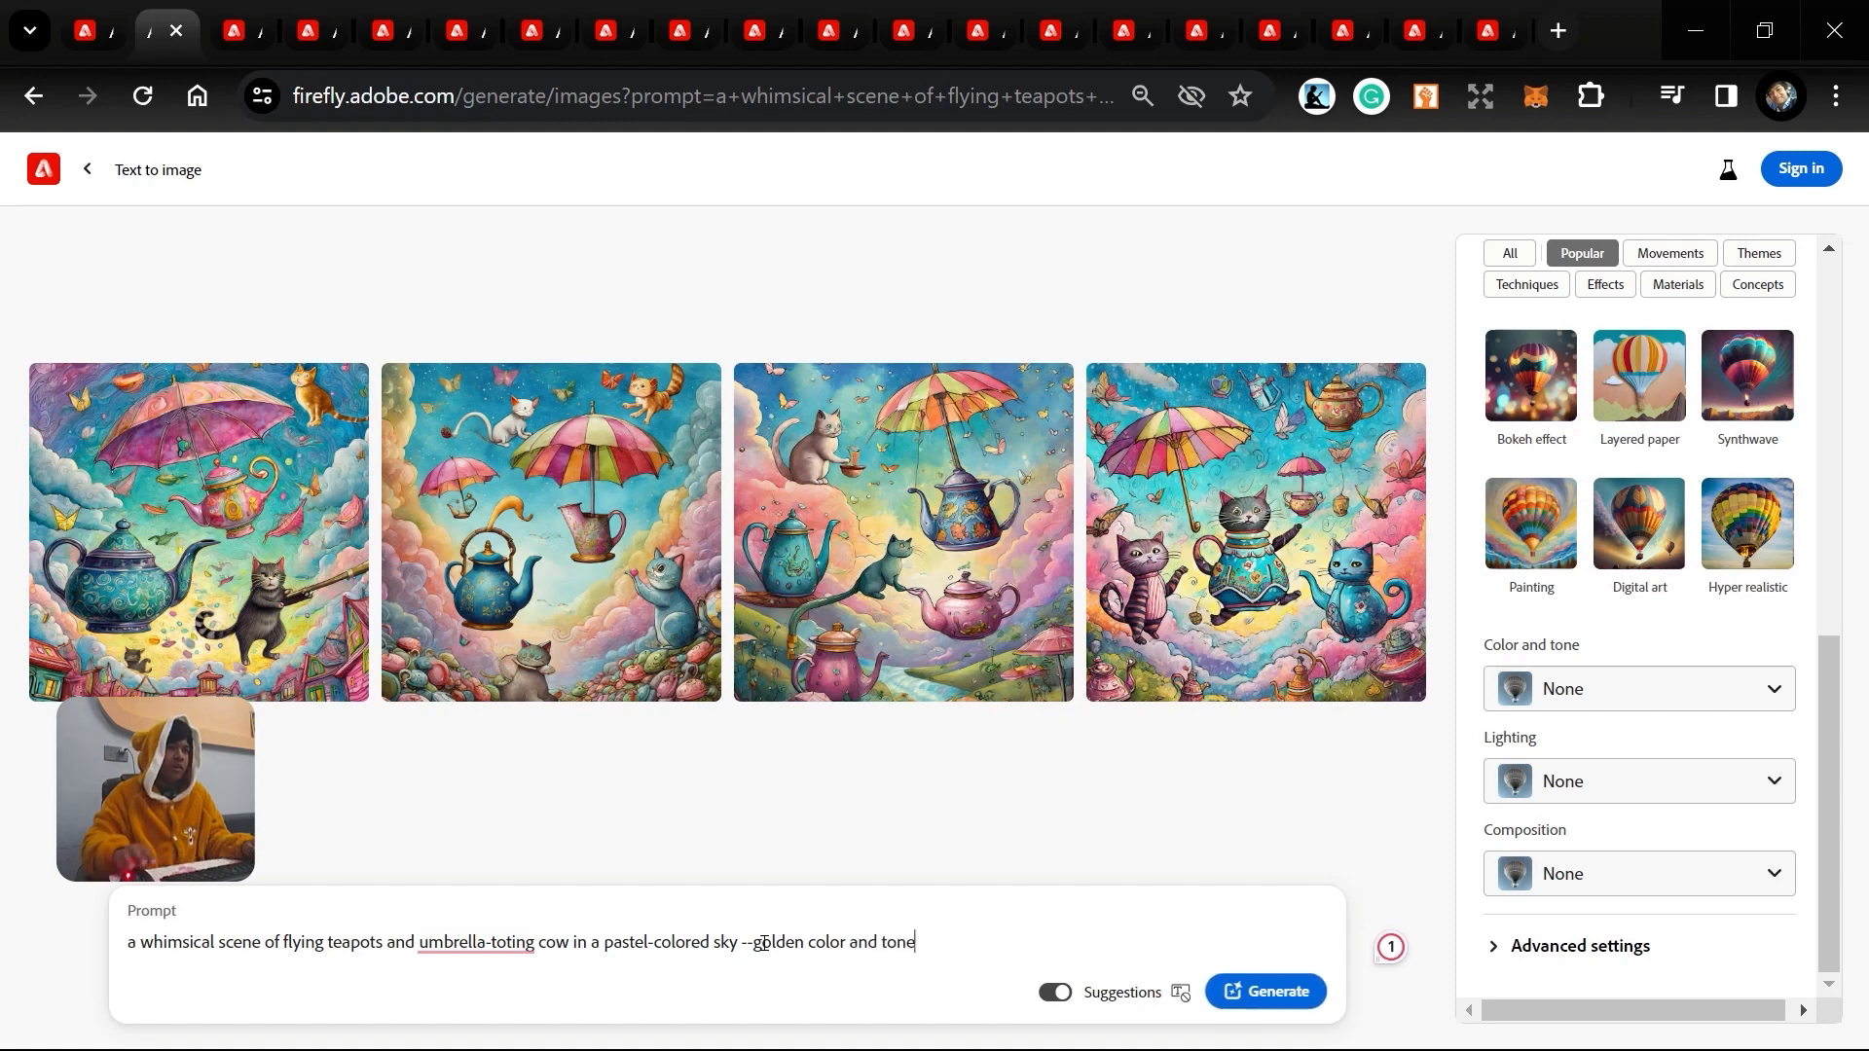
Try to generate images from the edited flying teapots prompt.
click(1296, 1005)
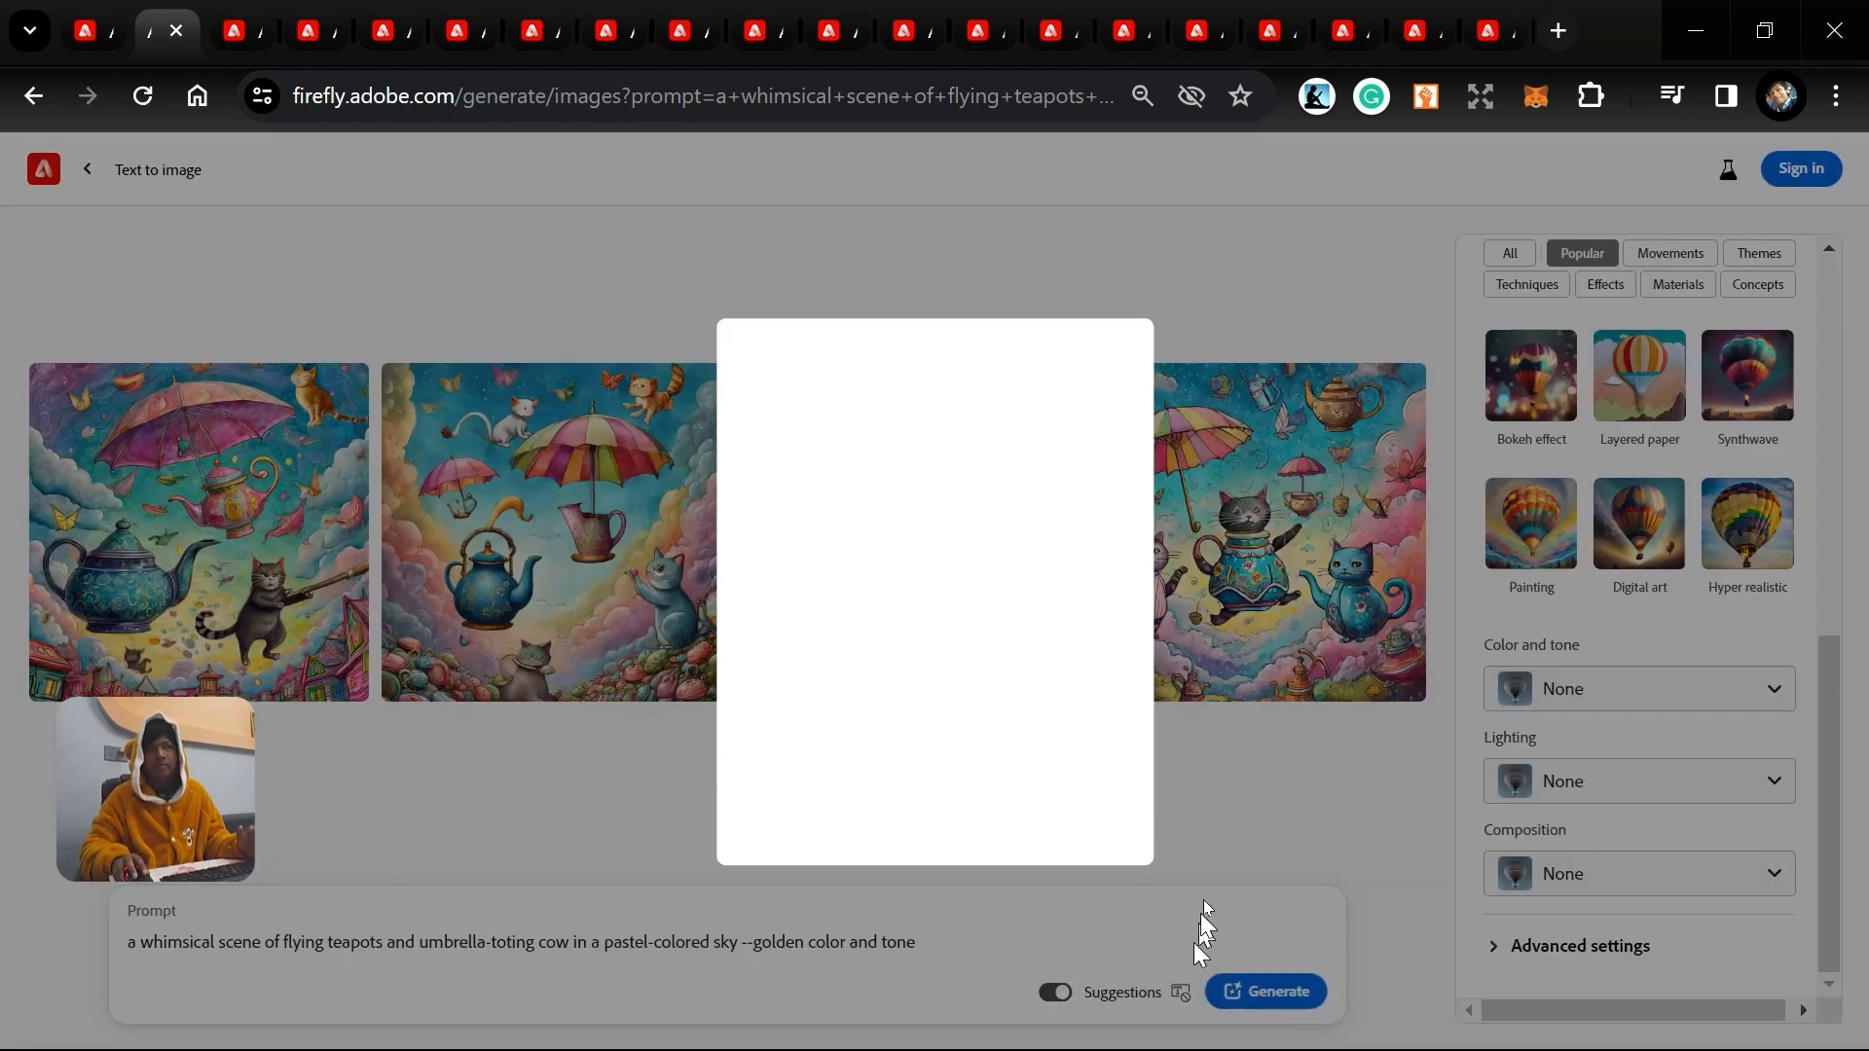
Set the blood vessels scene's aspect ratio to Widescreen (16:9) and regenerate its images.
click(102, 20)
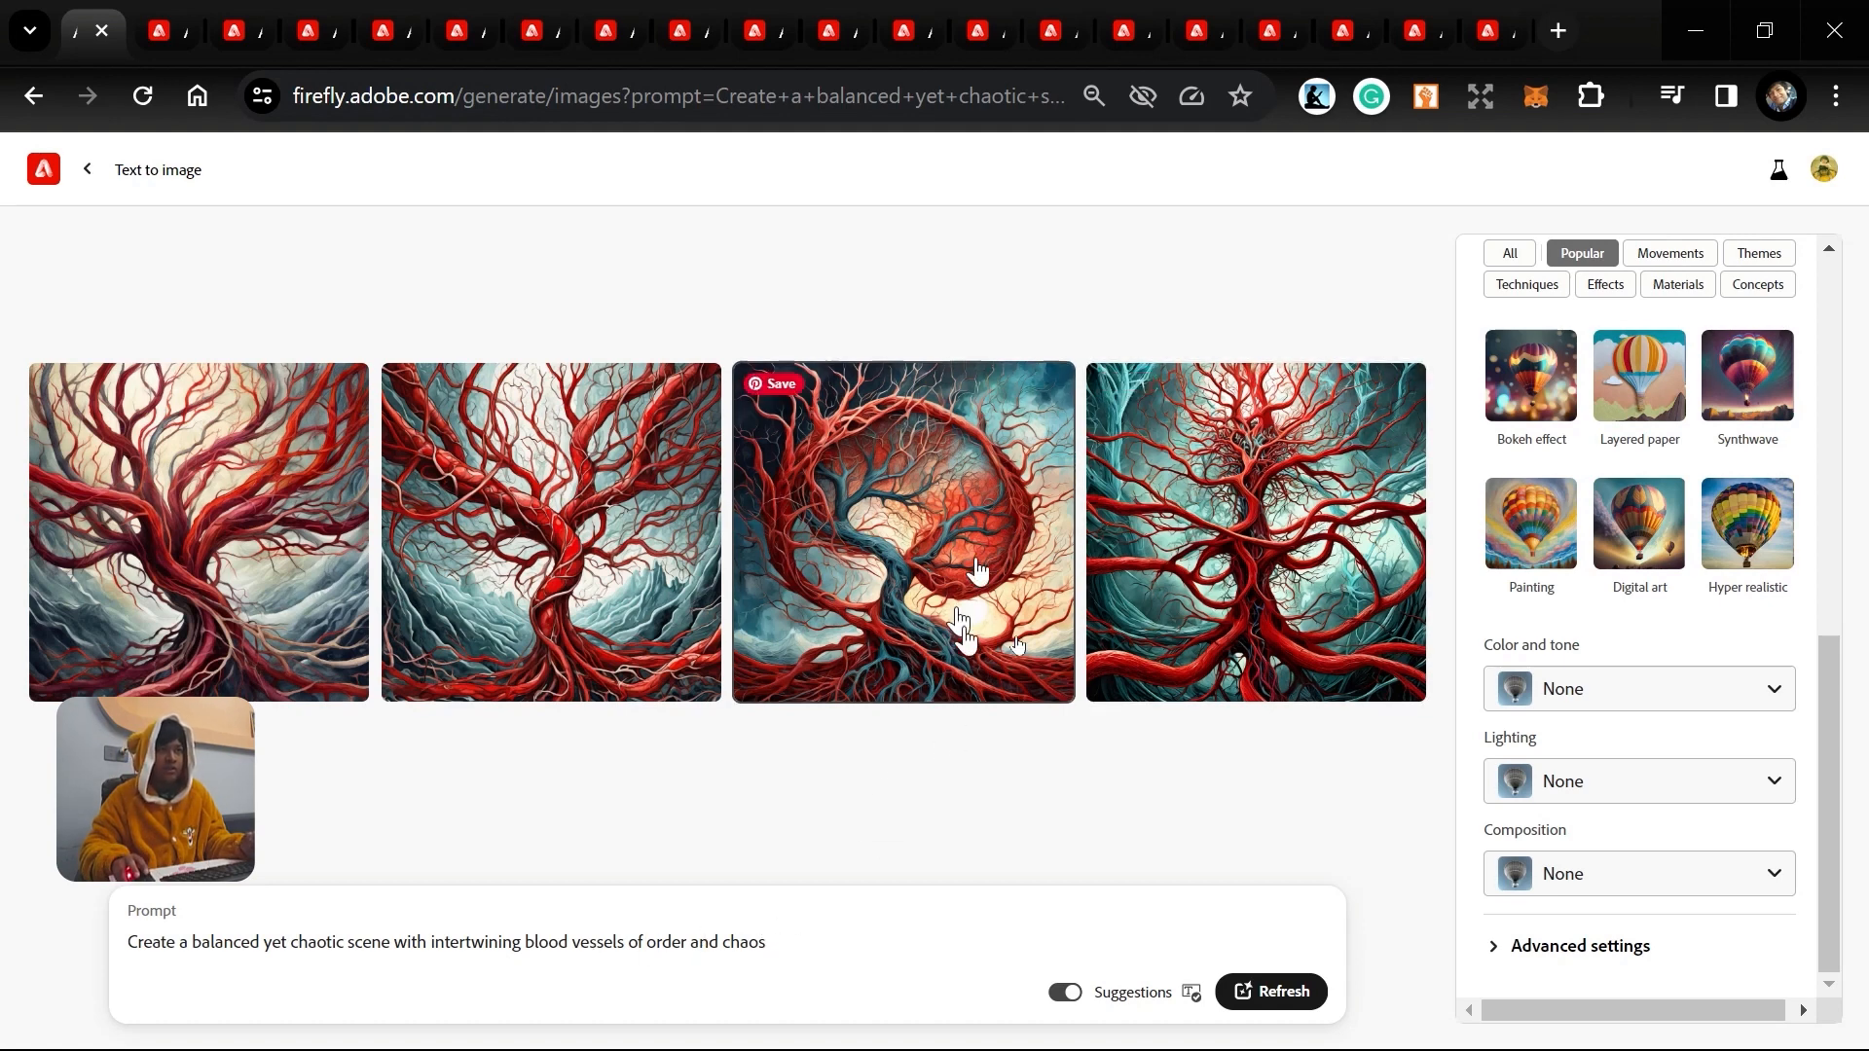
scroll(1652, 441, up, 8)
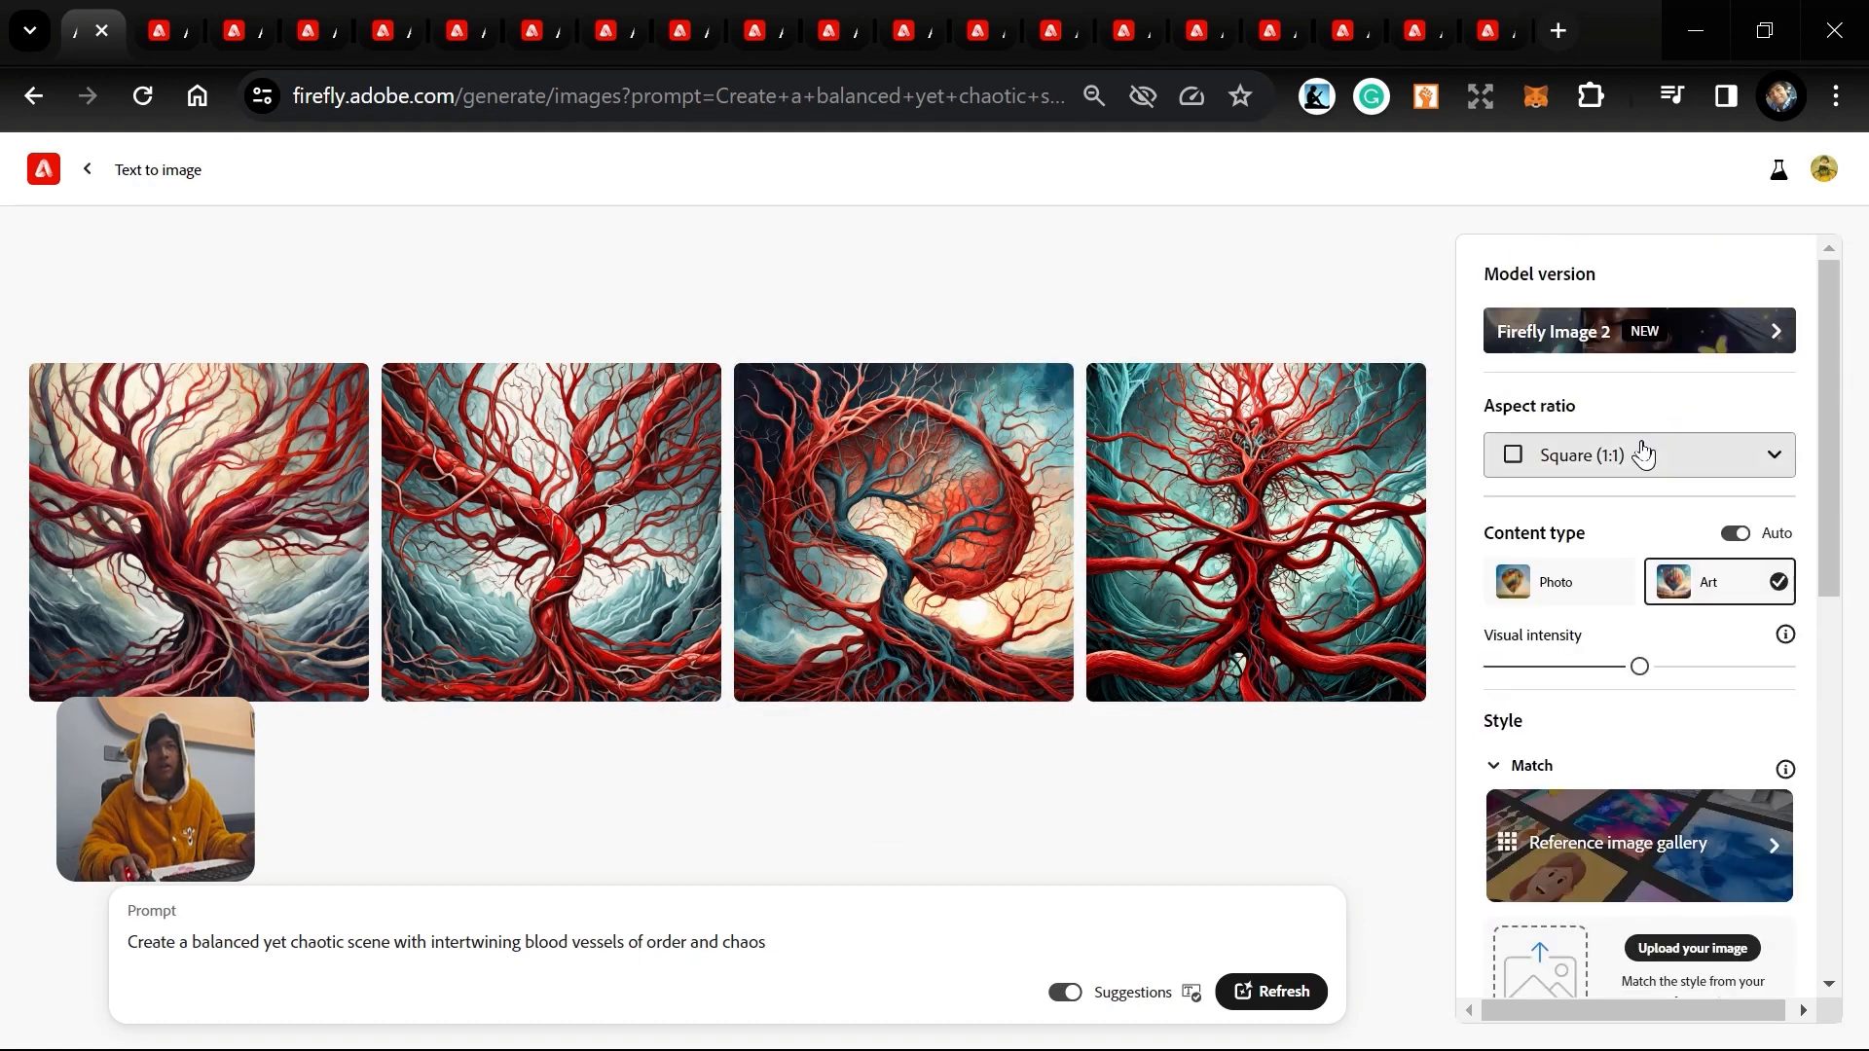
click(1648, 458)
click(1605, 654)
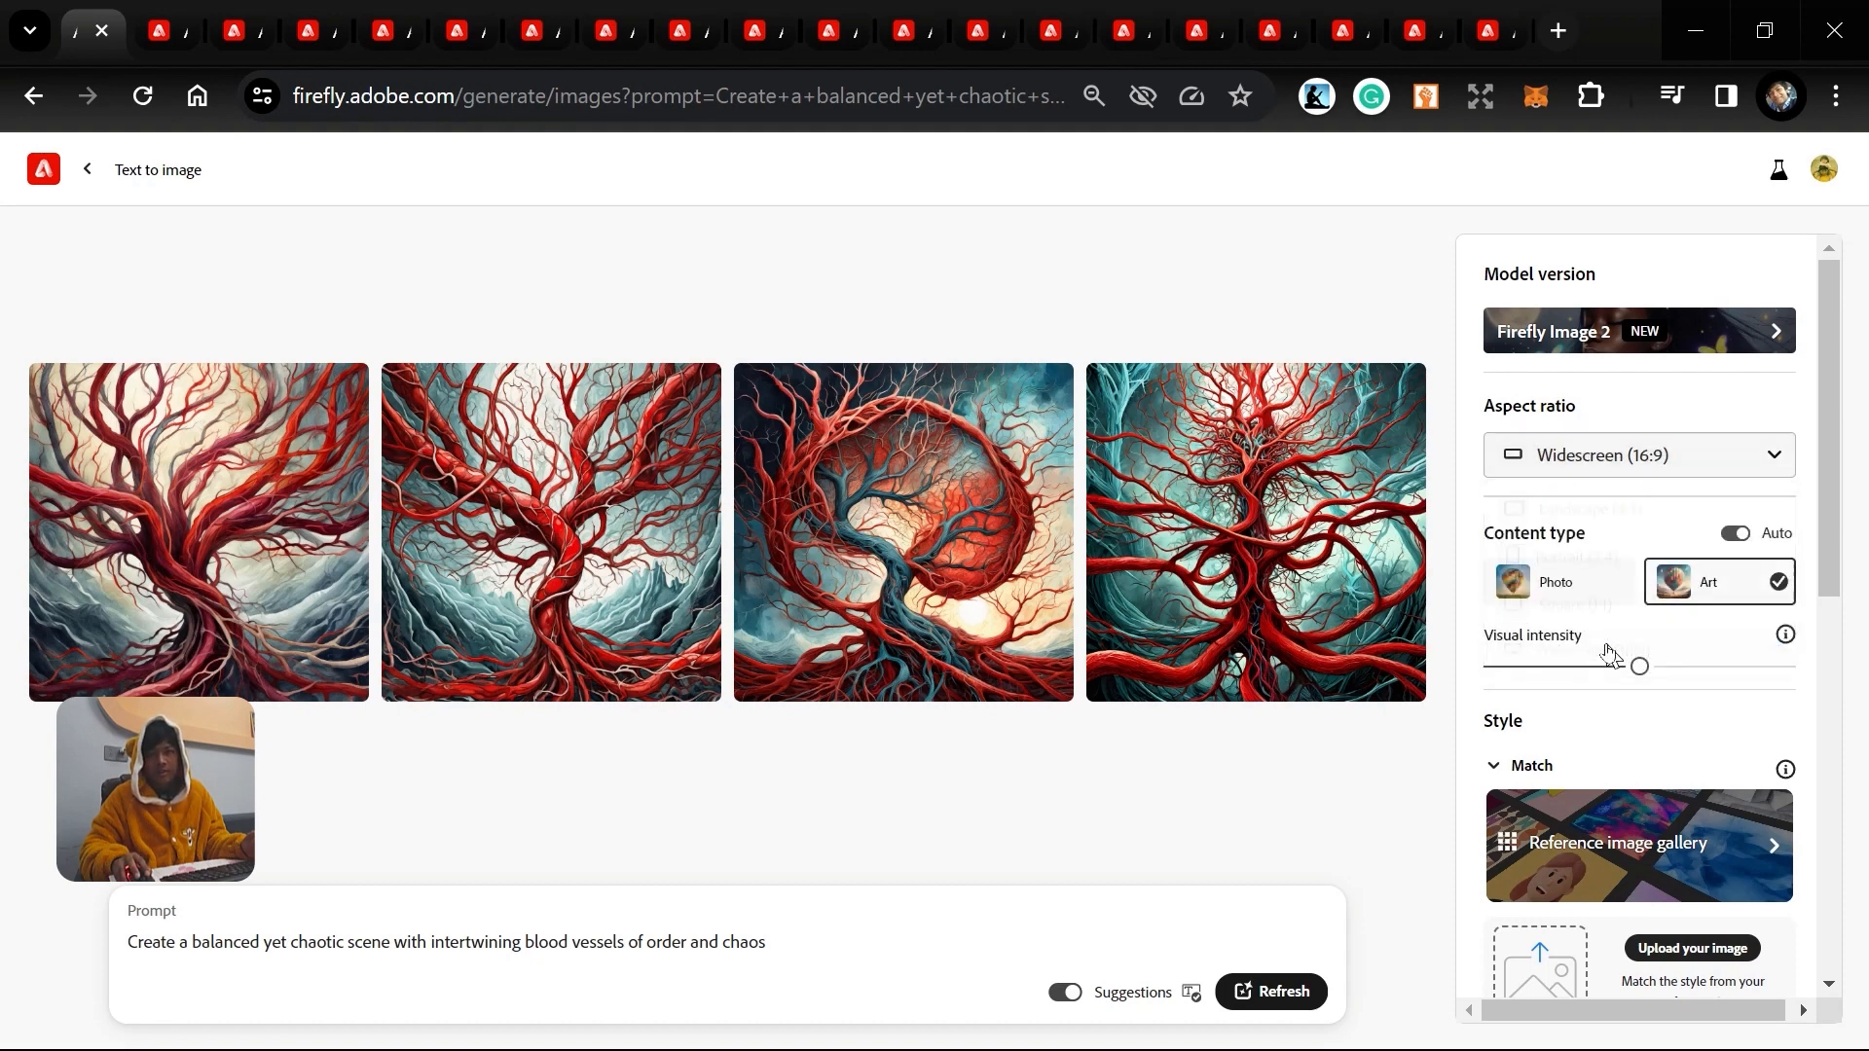
click(1301, 992)
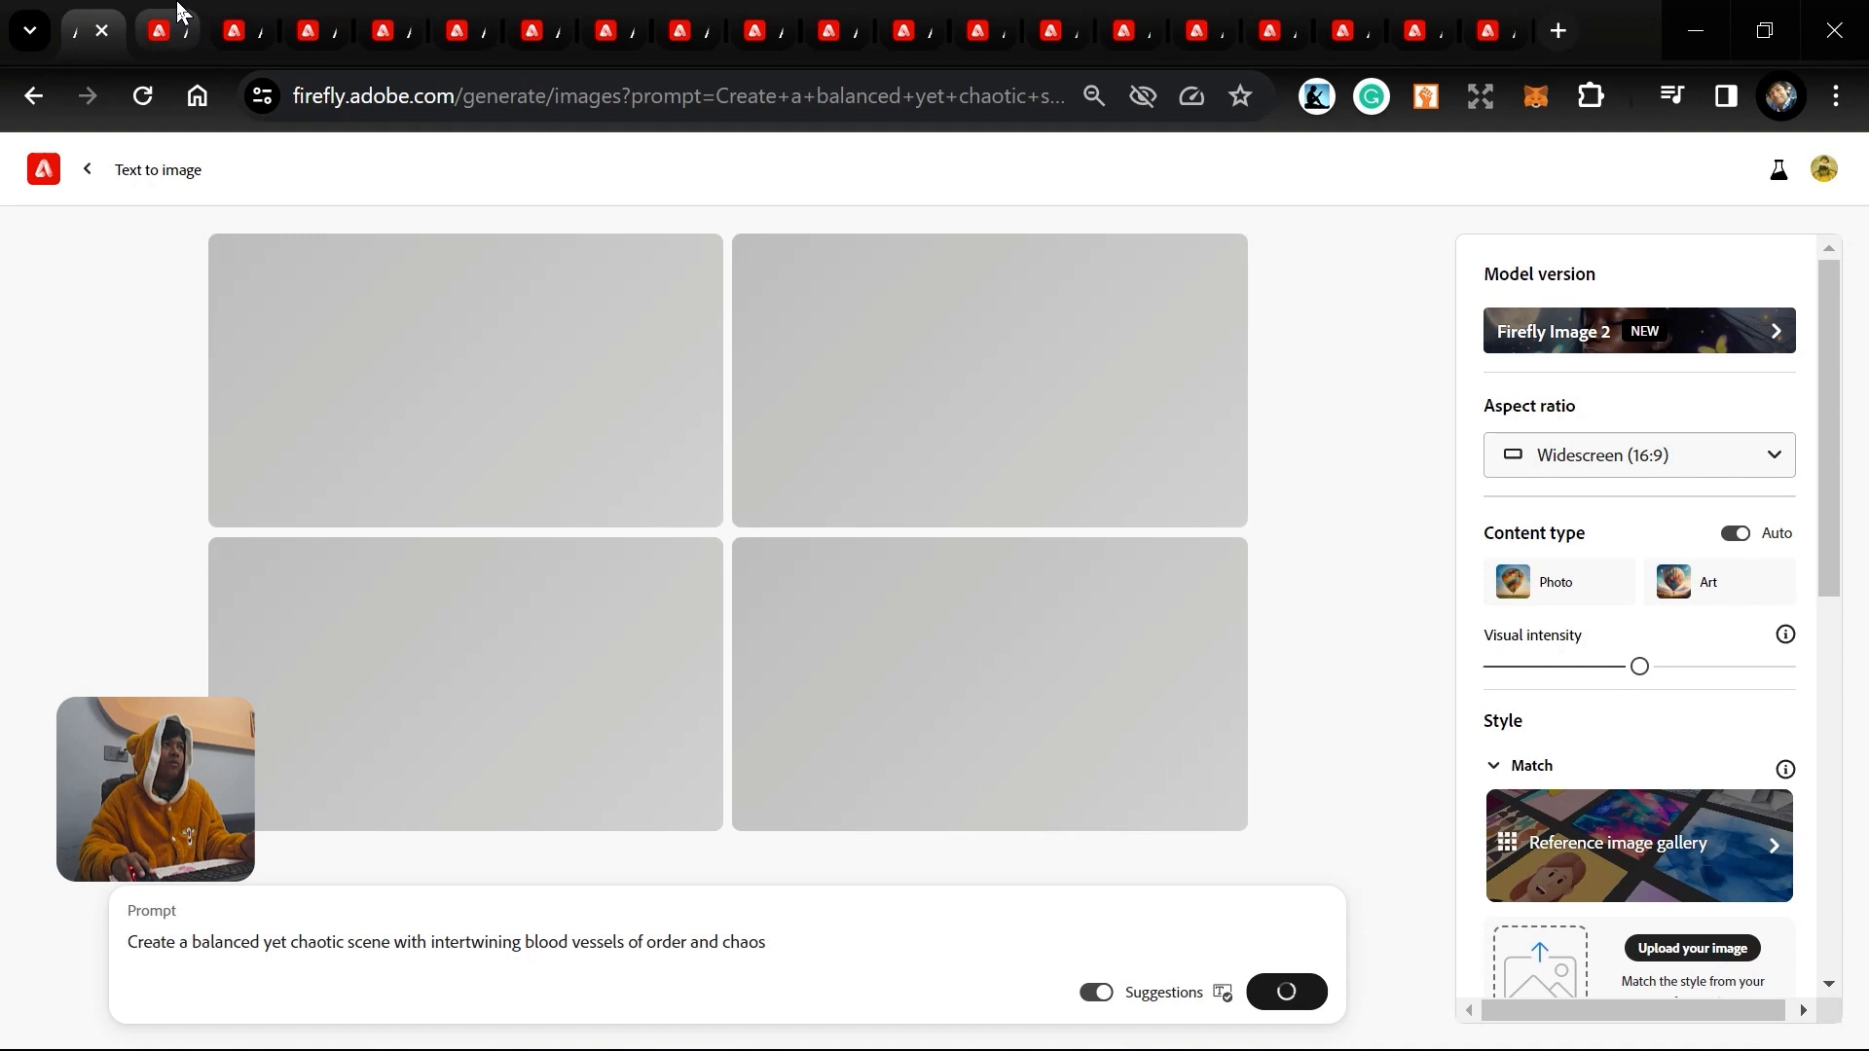
Return to the flying teapots page and open the e-mail sign-in for the account.
click(178, 13)
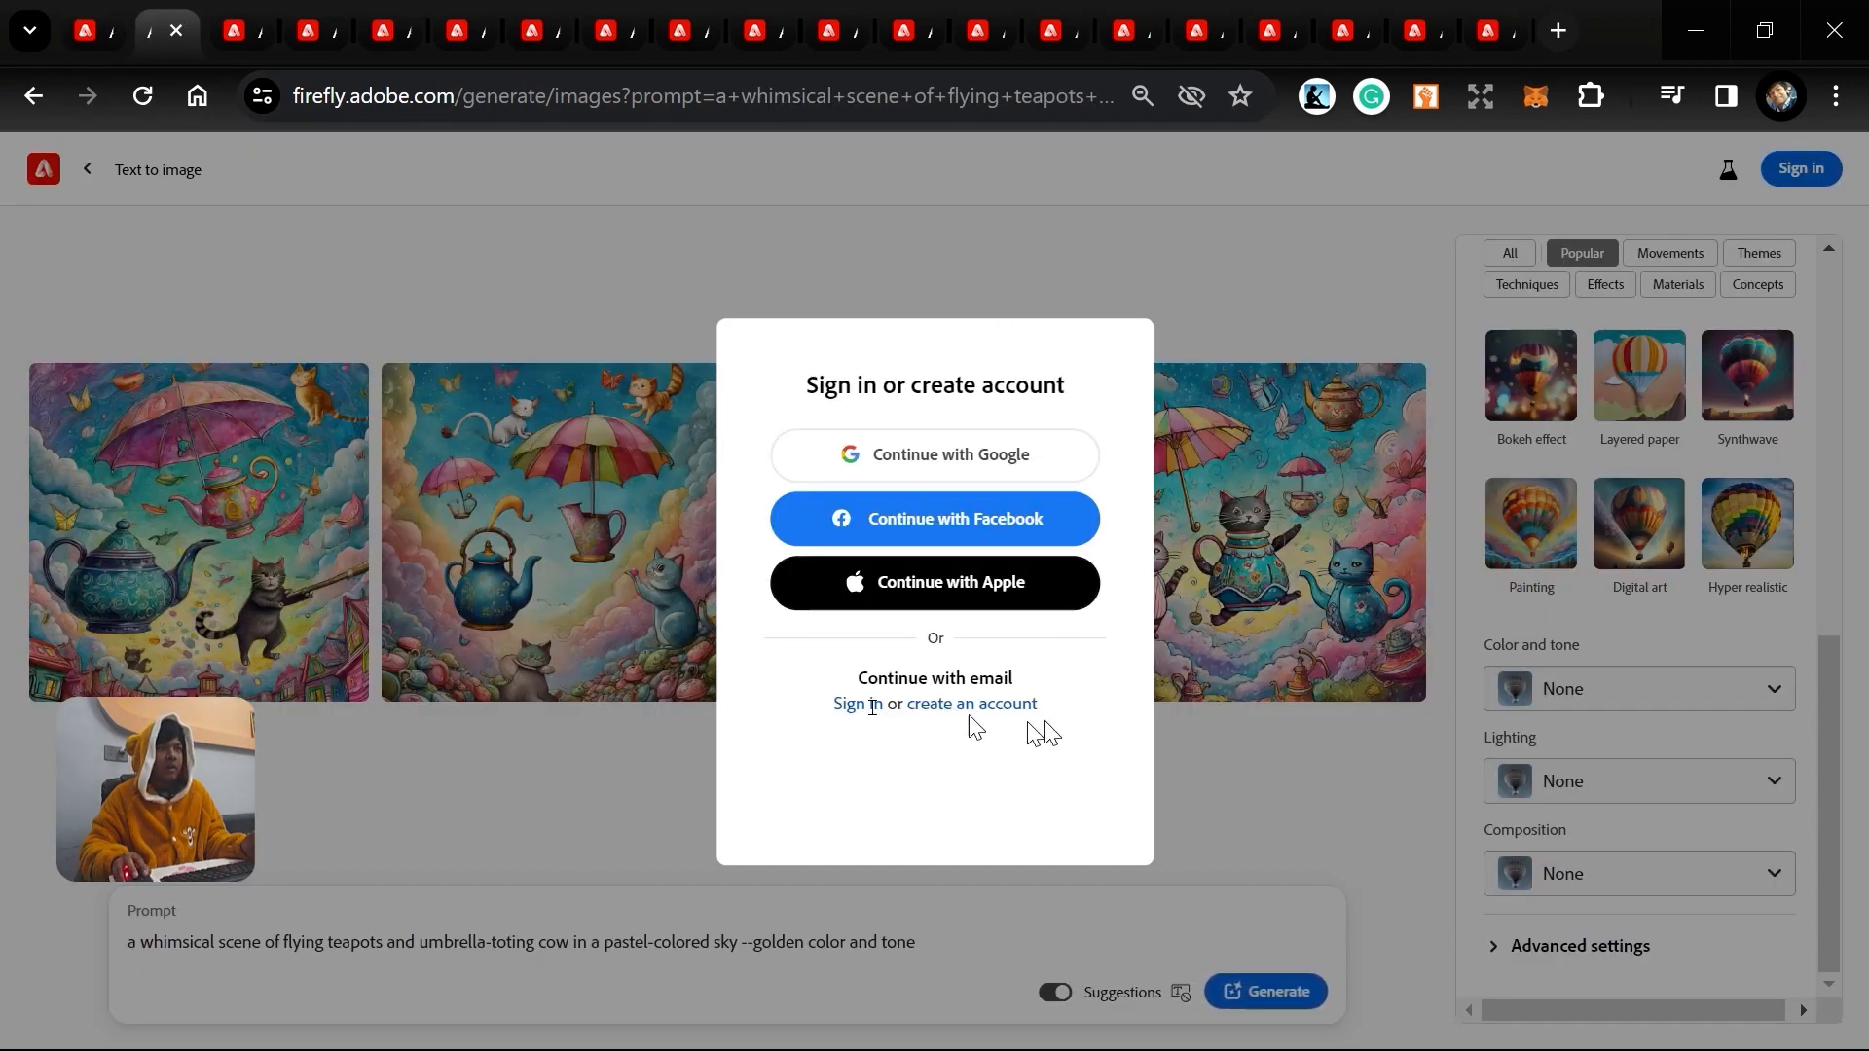
click(843, 705)
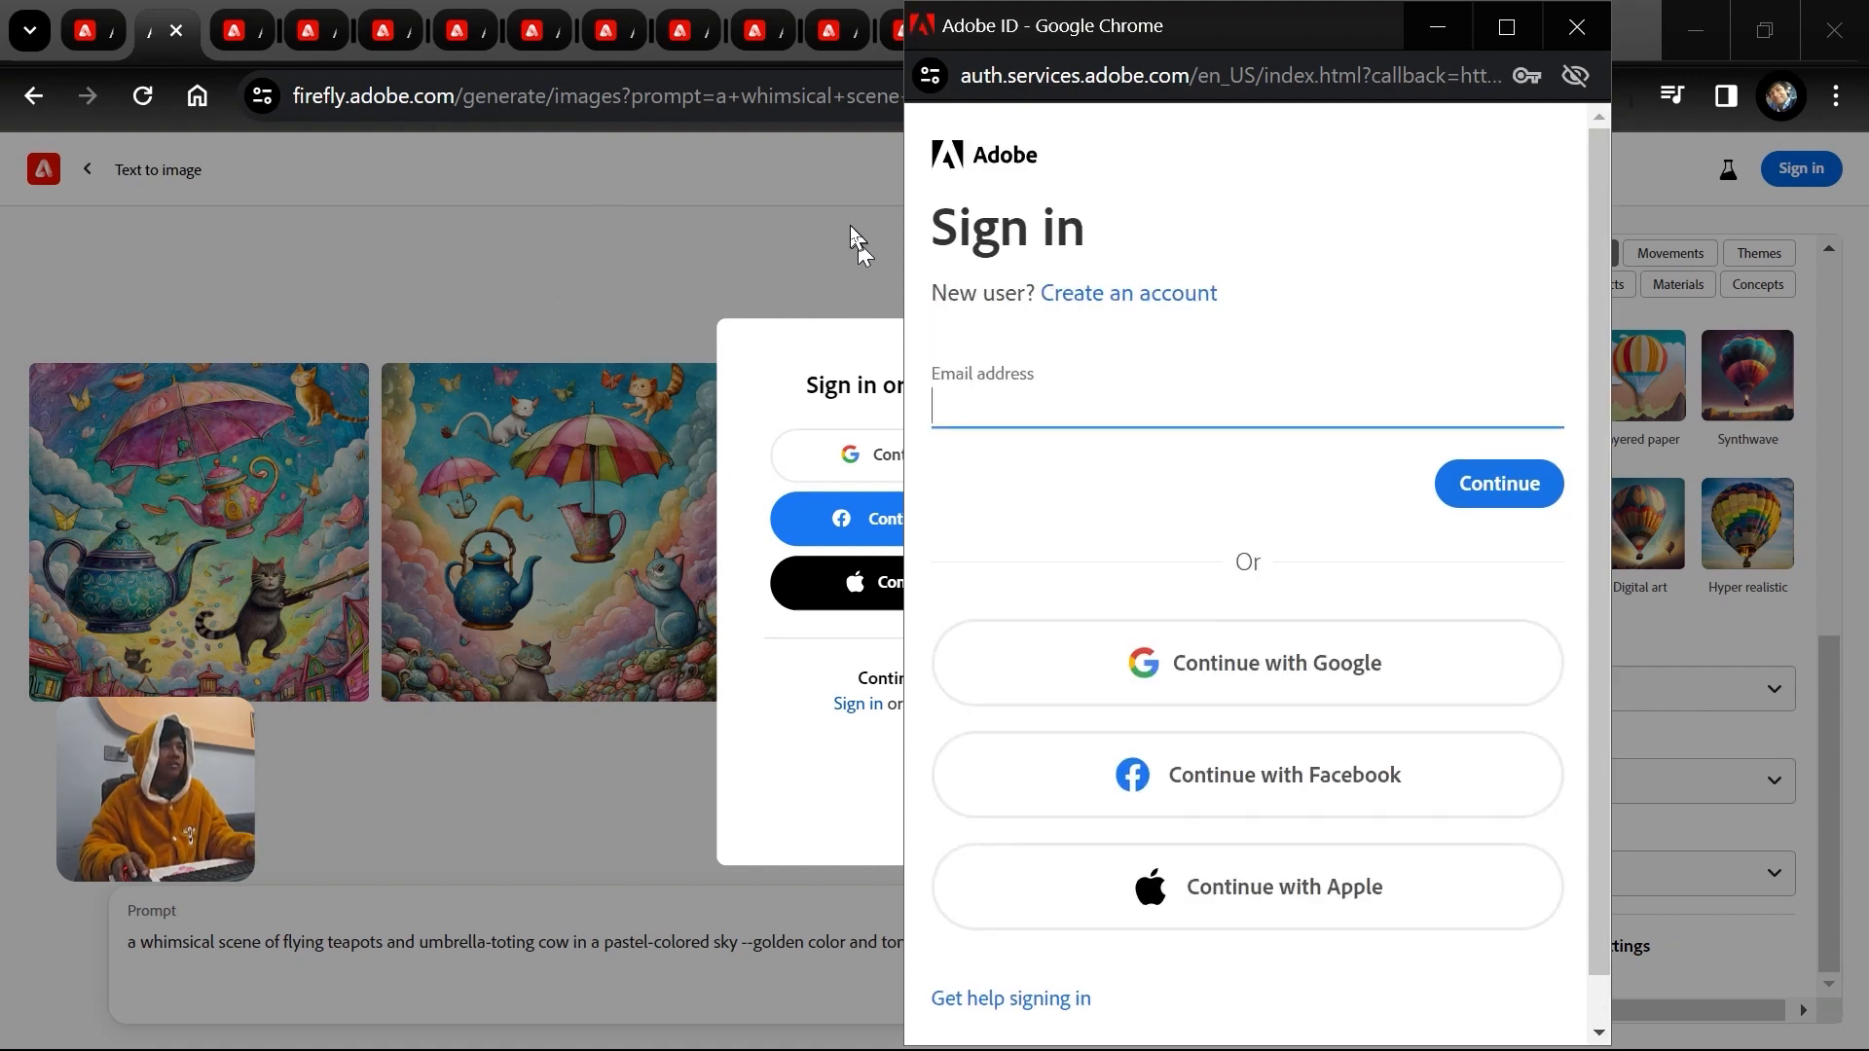
Try to generate the retro-futuristic diner images with ", apply painting effect" replacing the full stop at the end of the prompt.
click(239, 29)
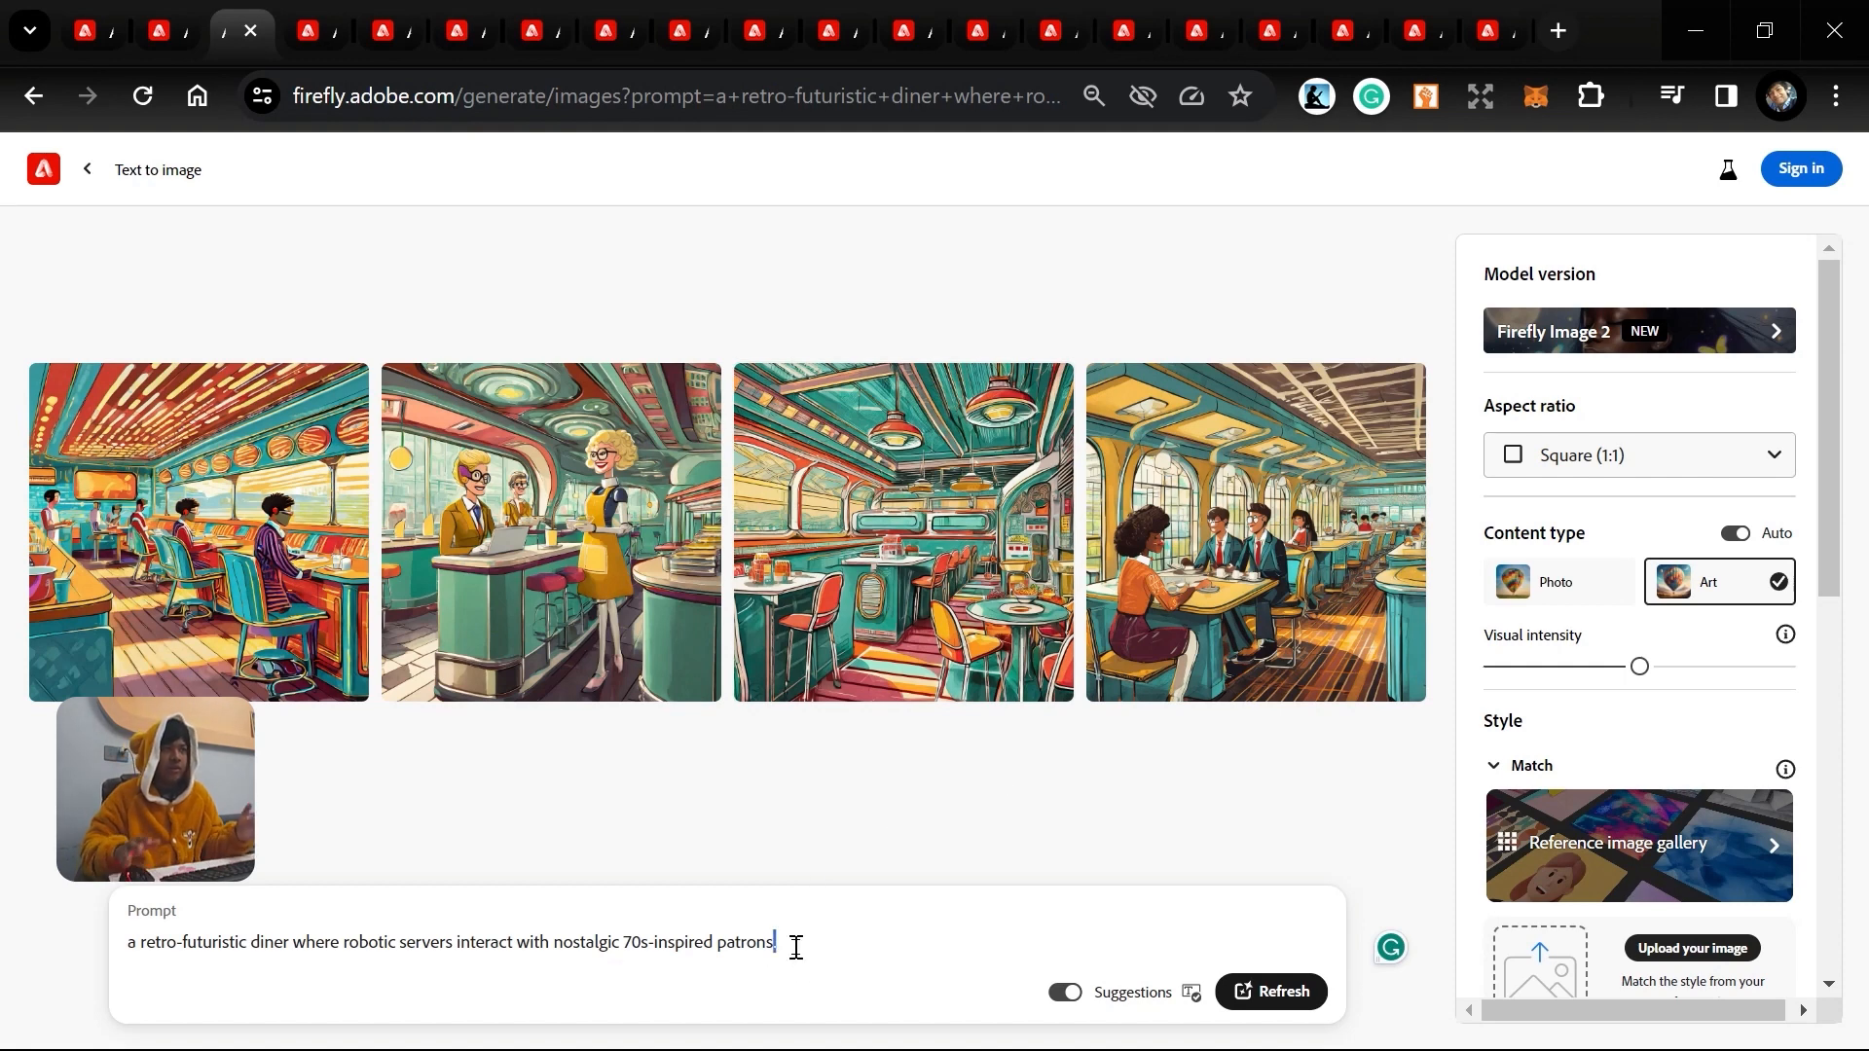
key(BackSpace)
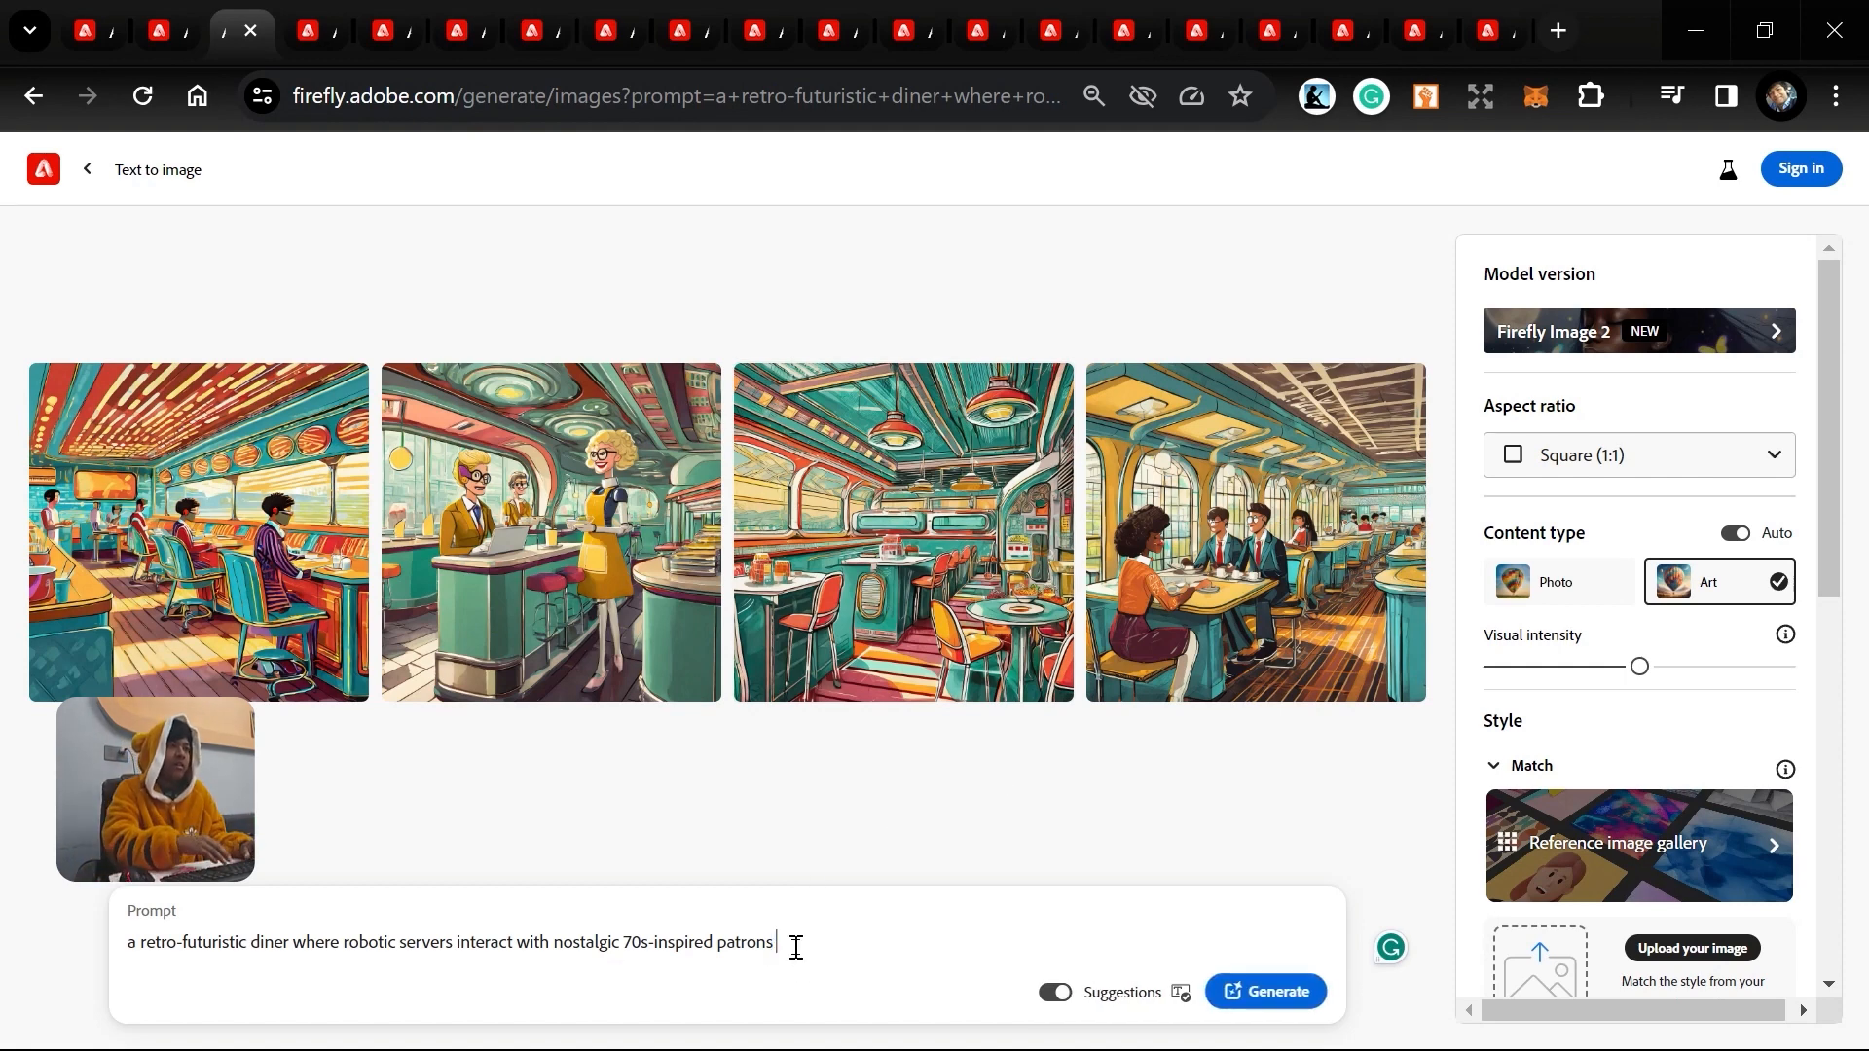
text(,)
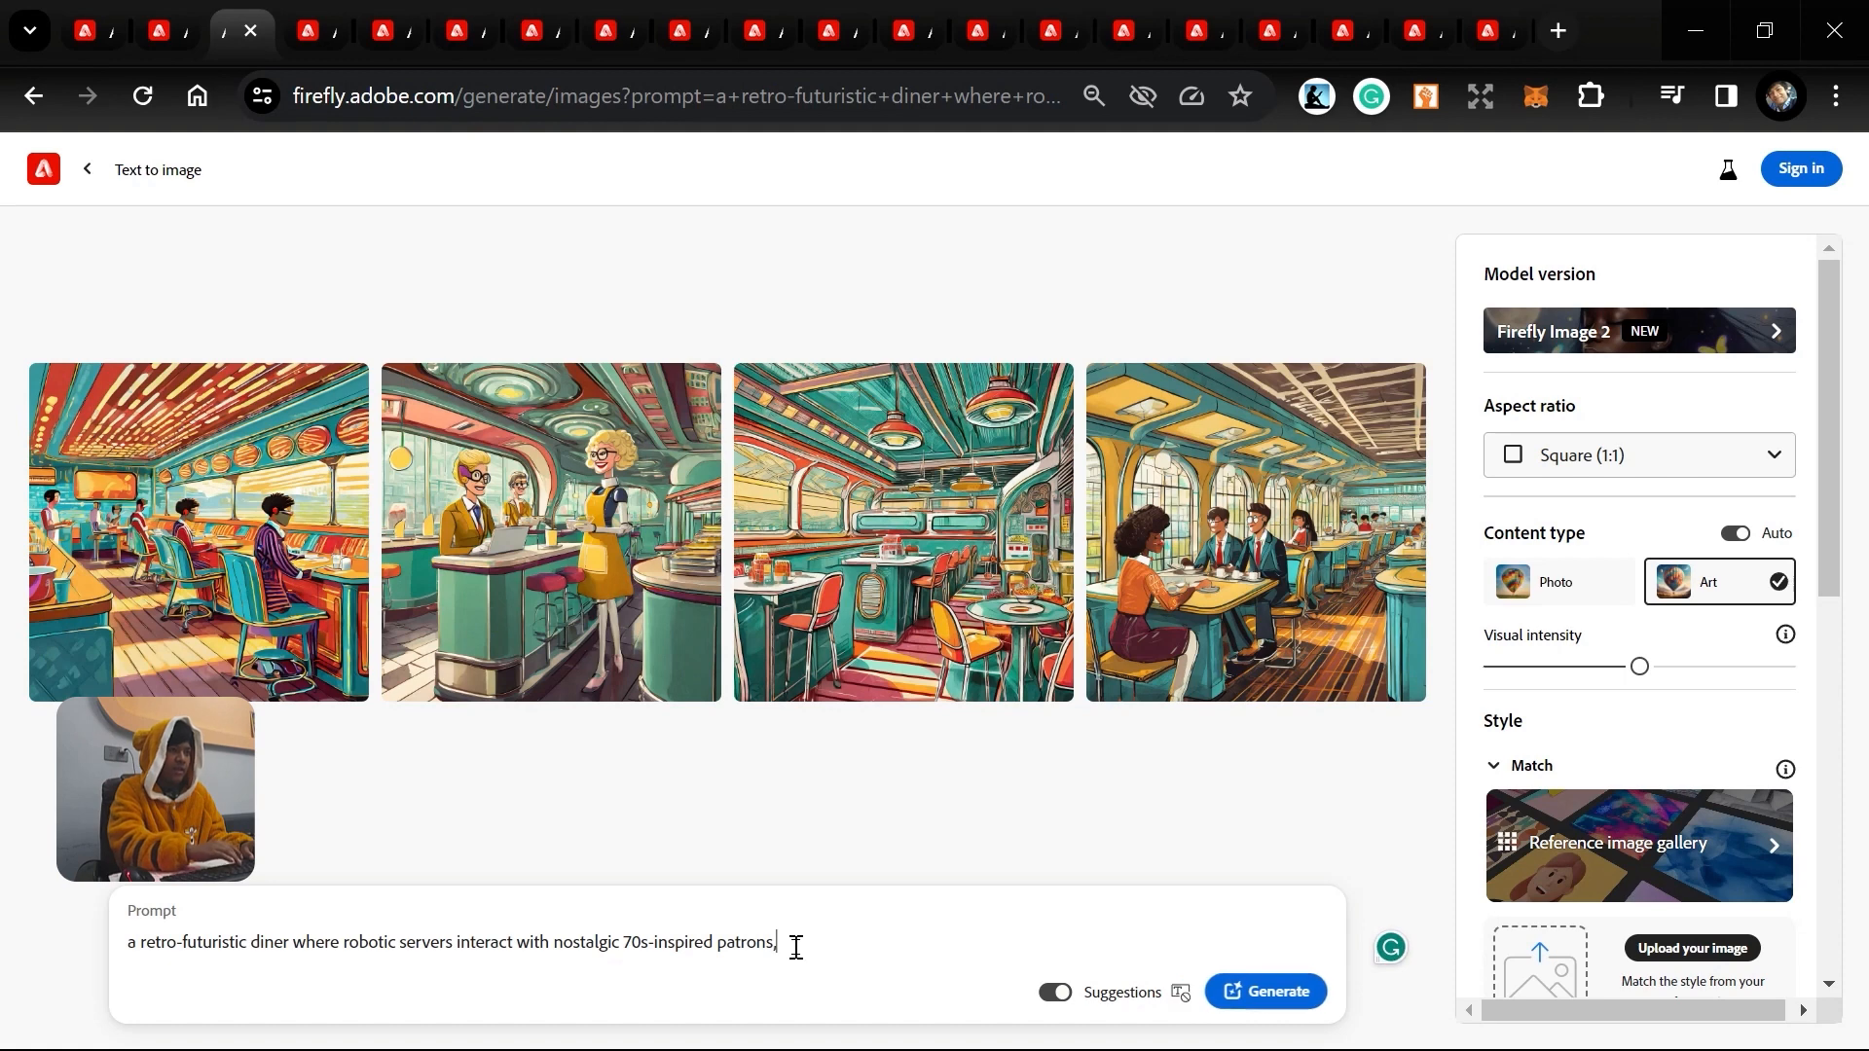
scroll(1597, 738, down, 7)
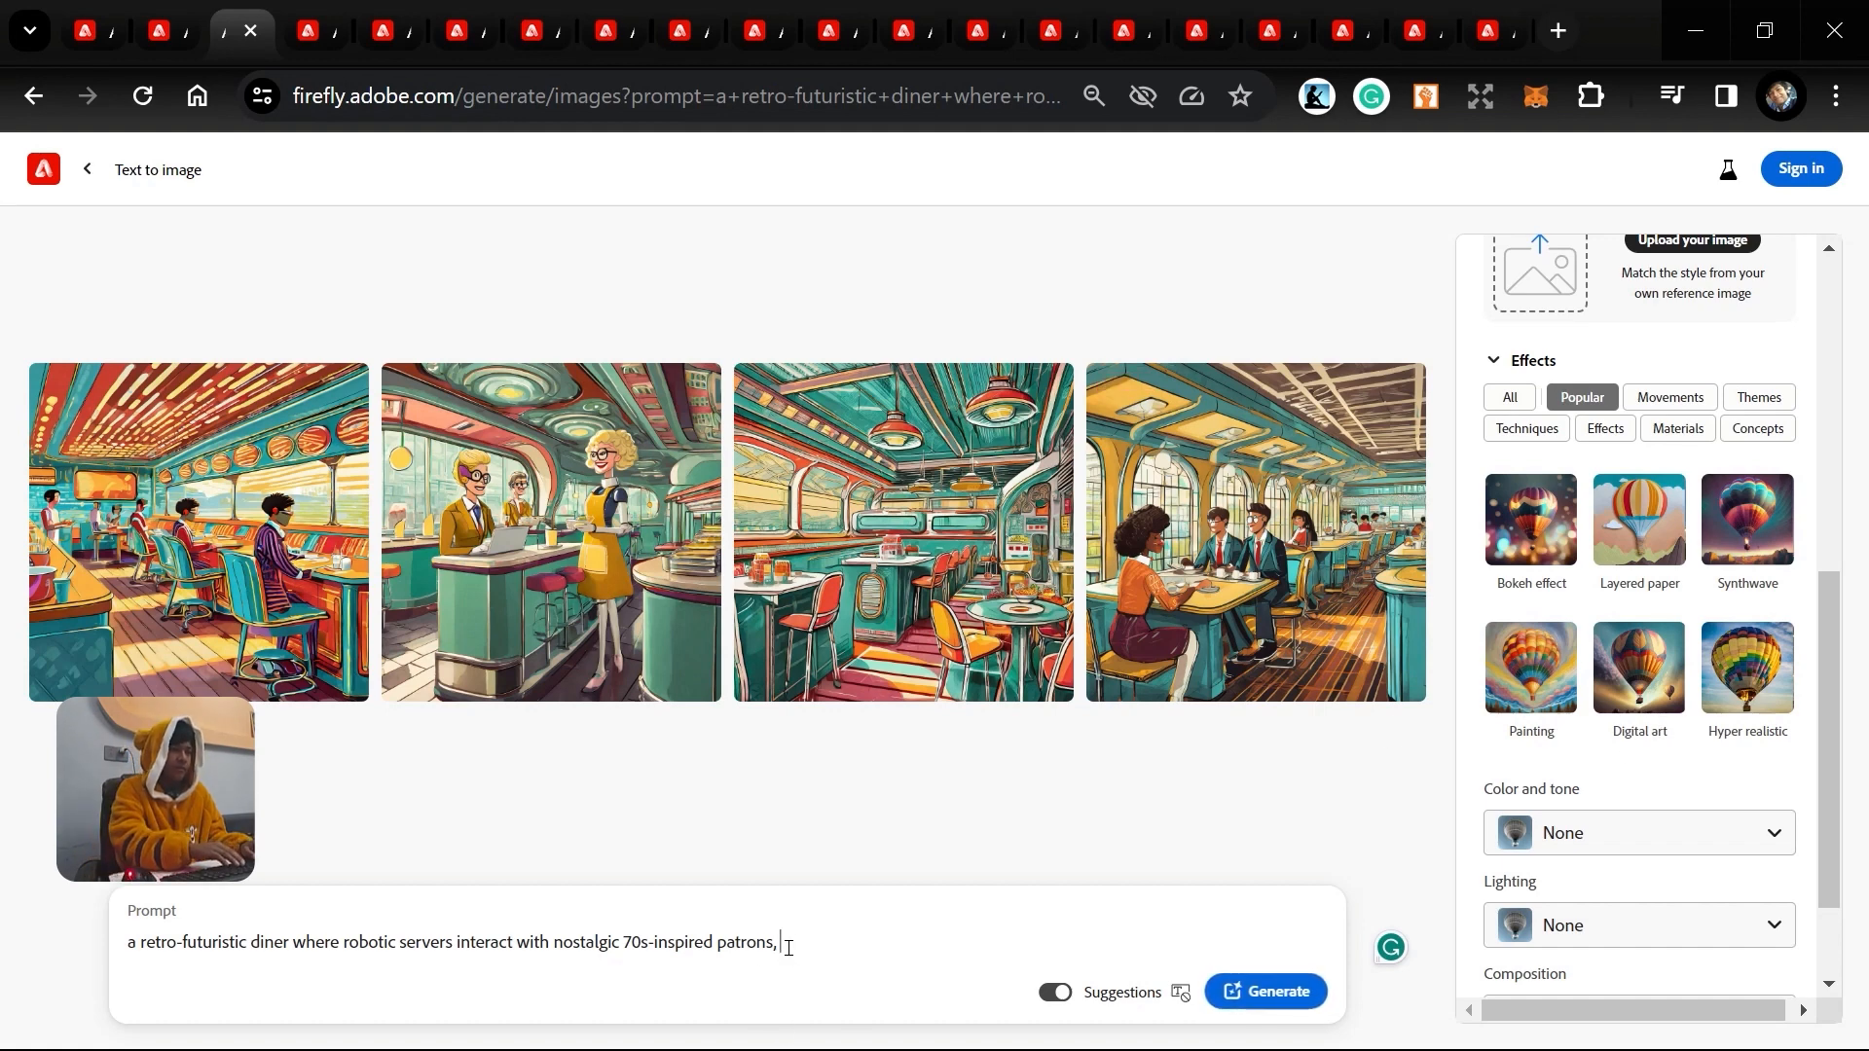
text(ply p)
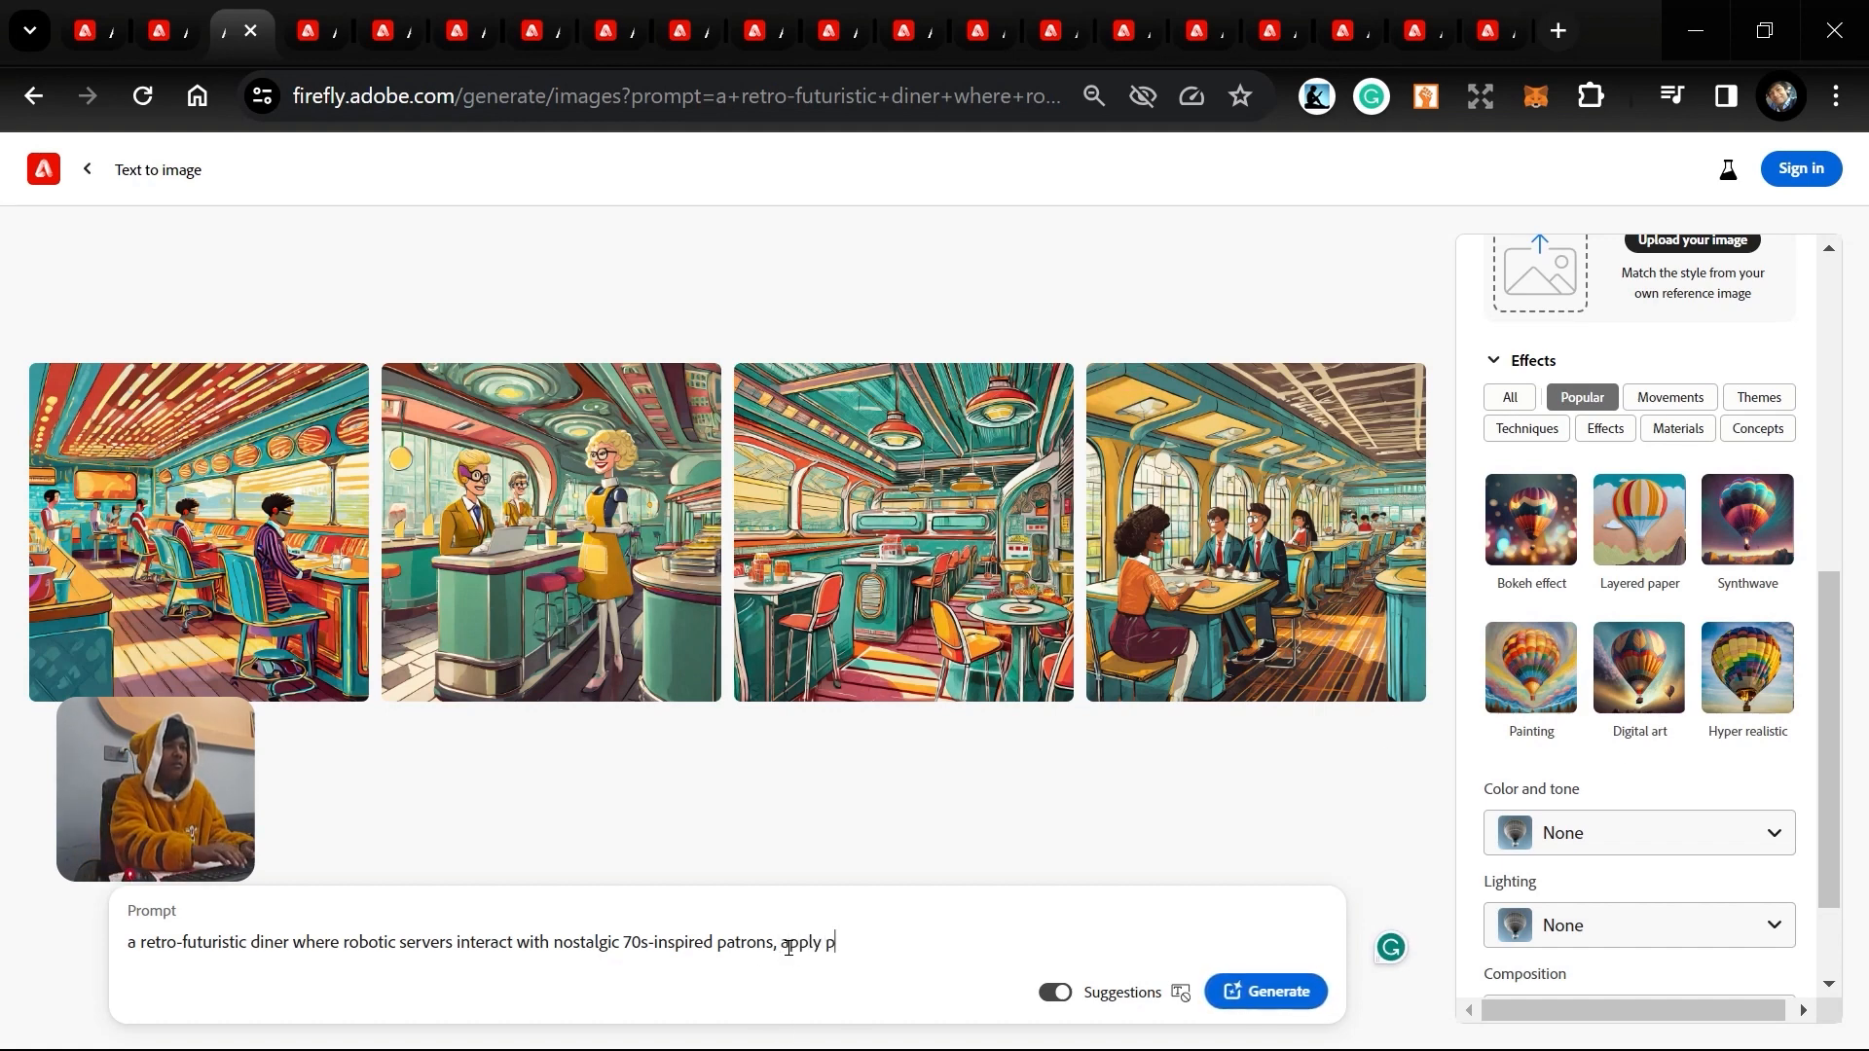
text(ainting ef)
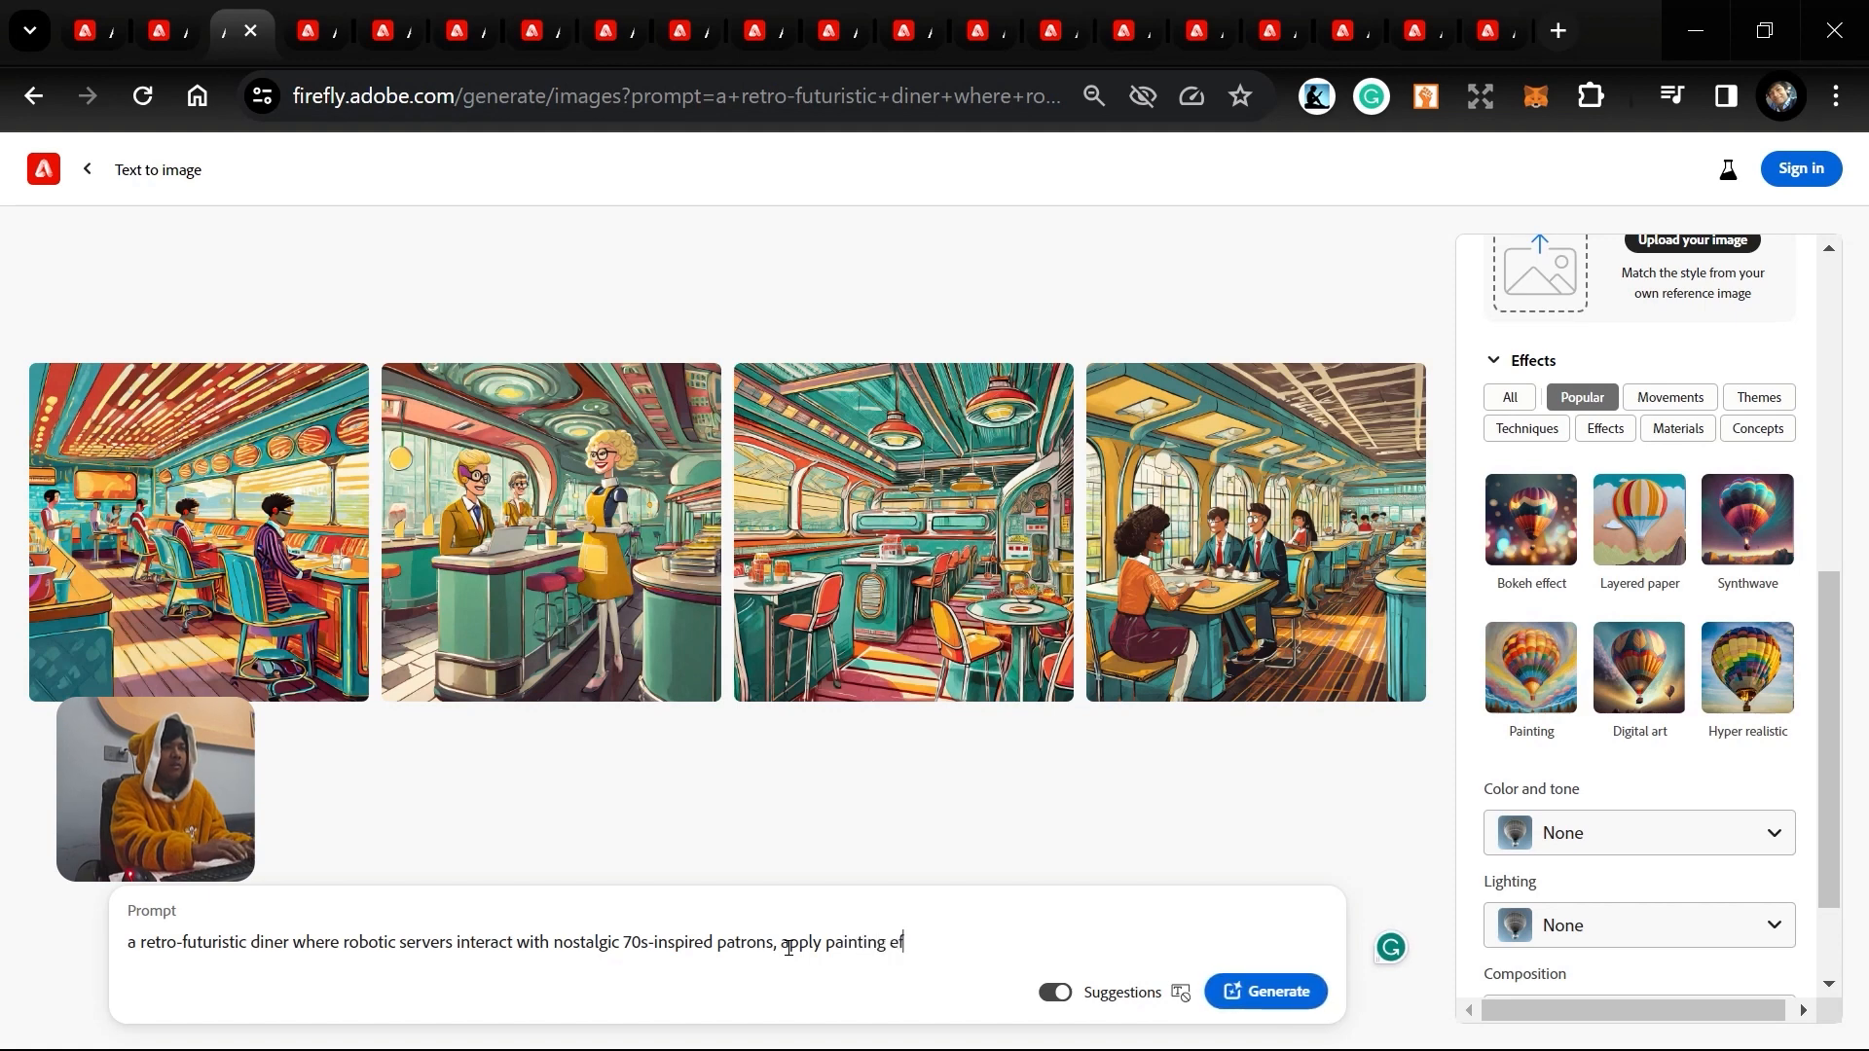
text(fect)
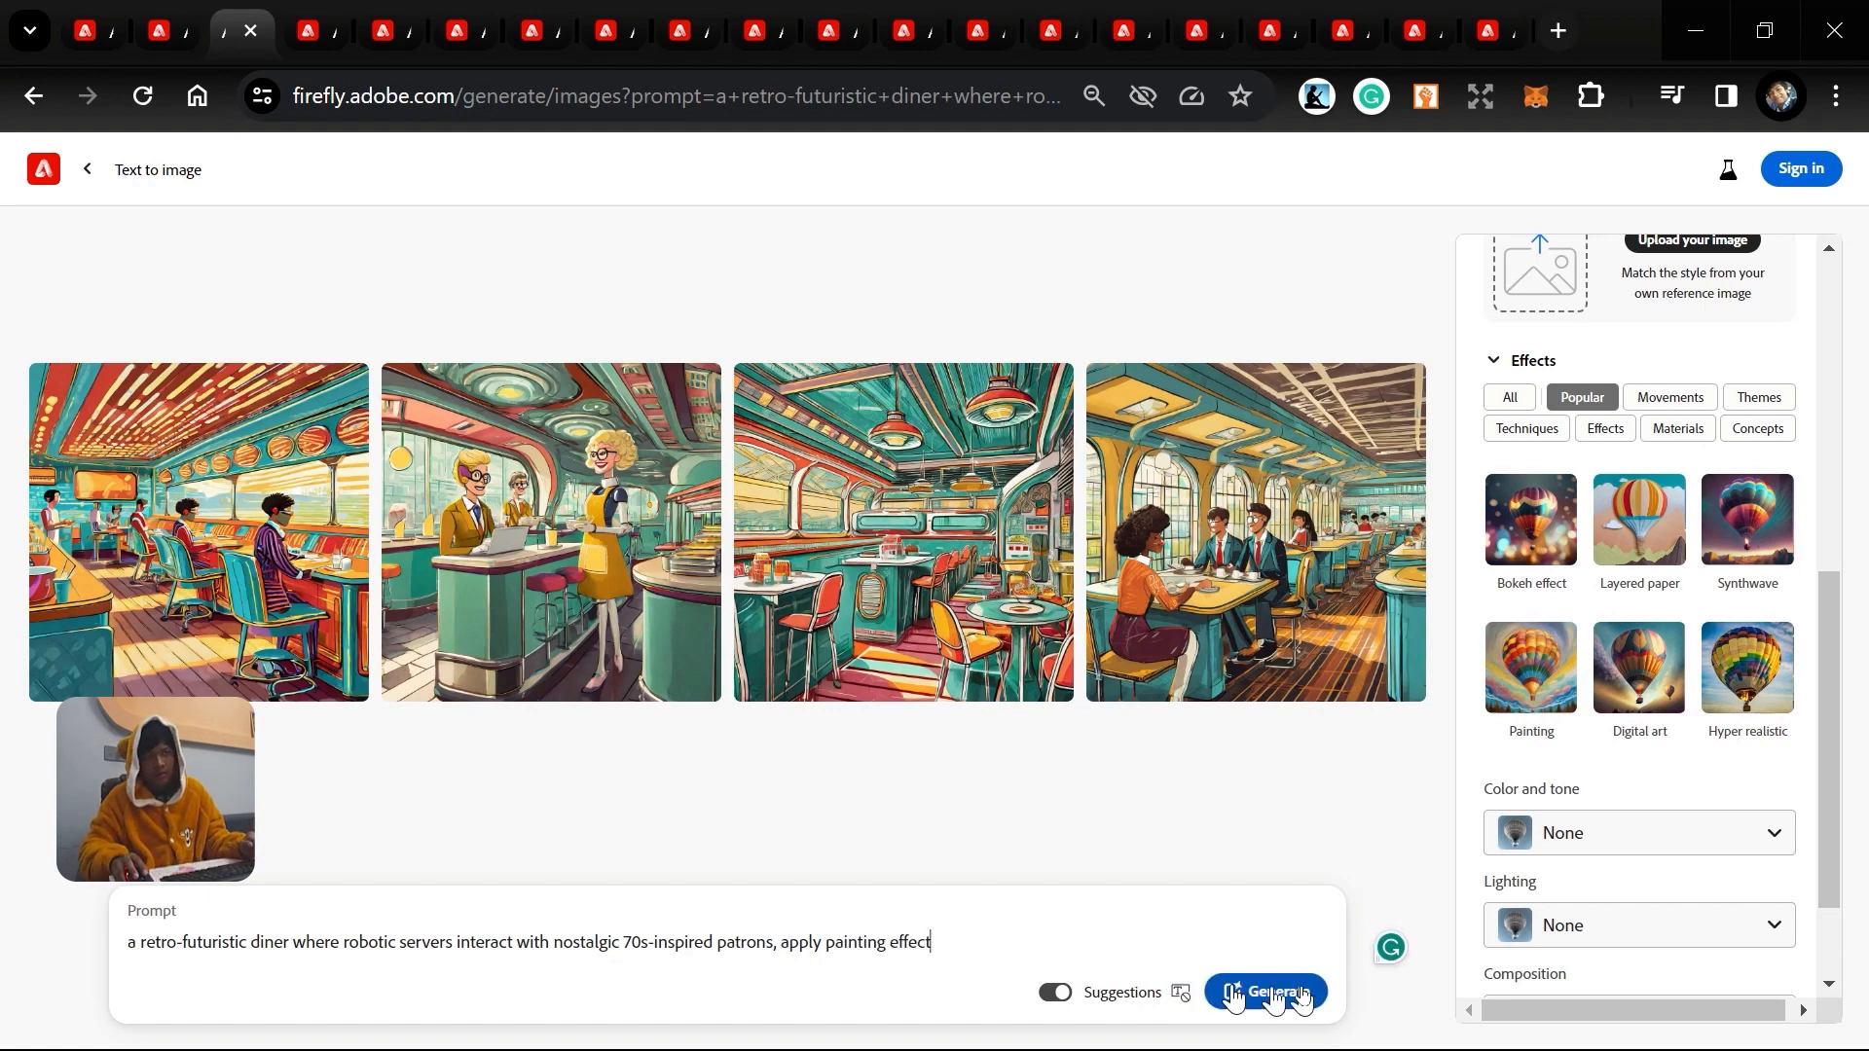
click(1251, 992)
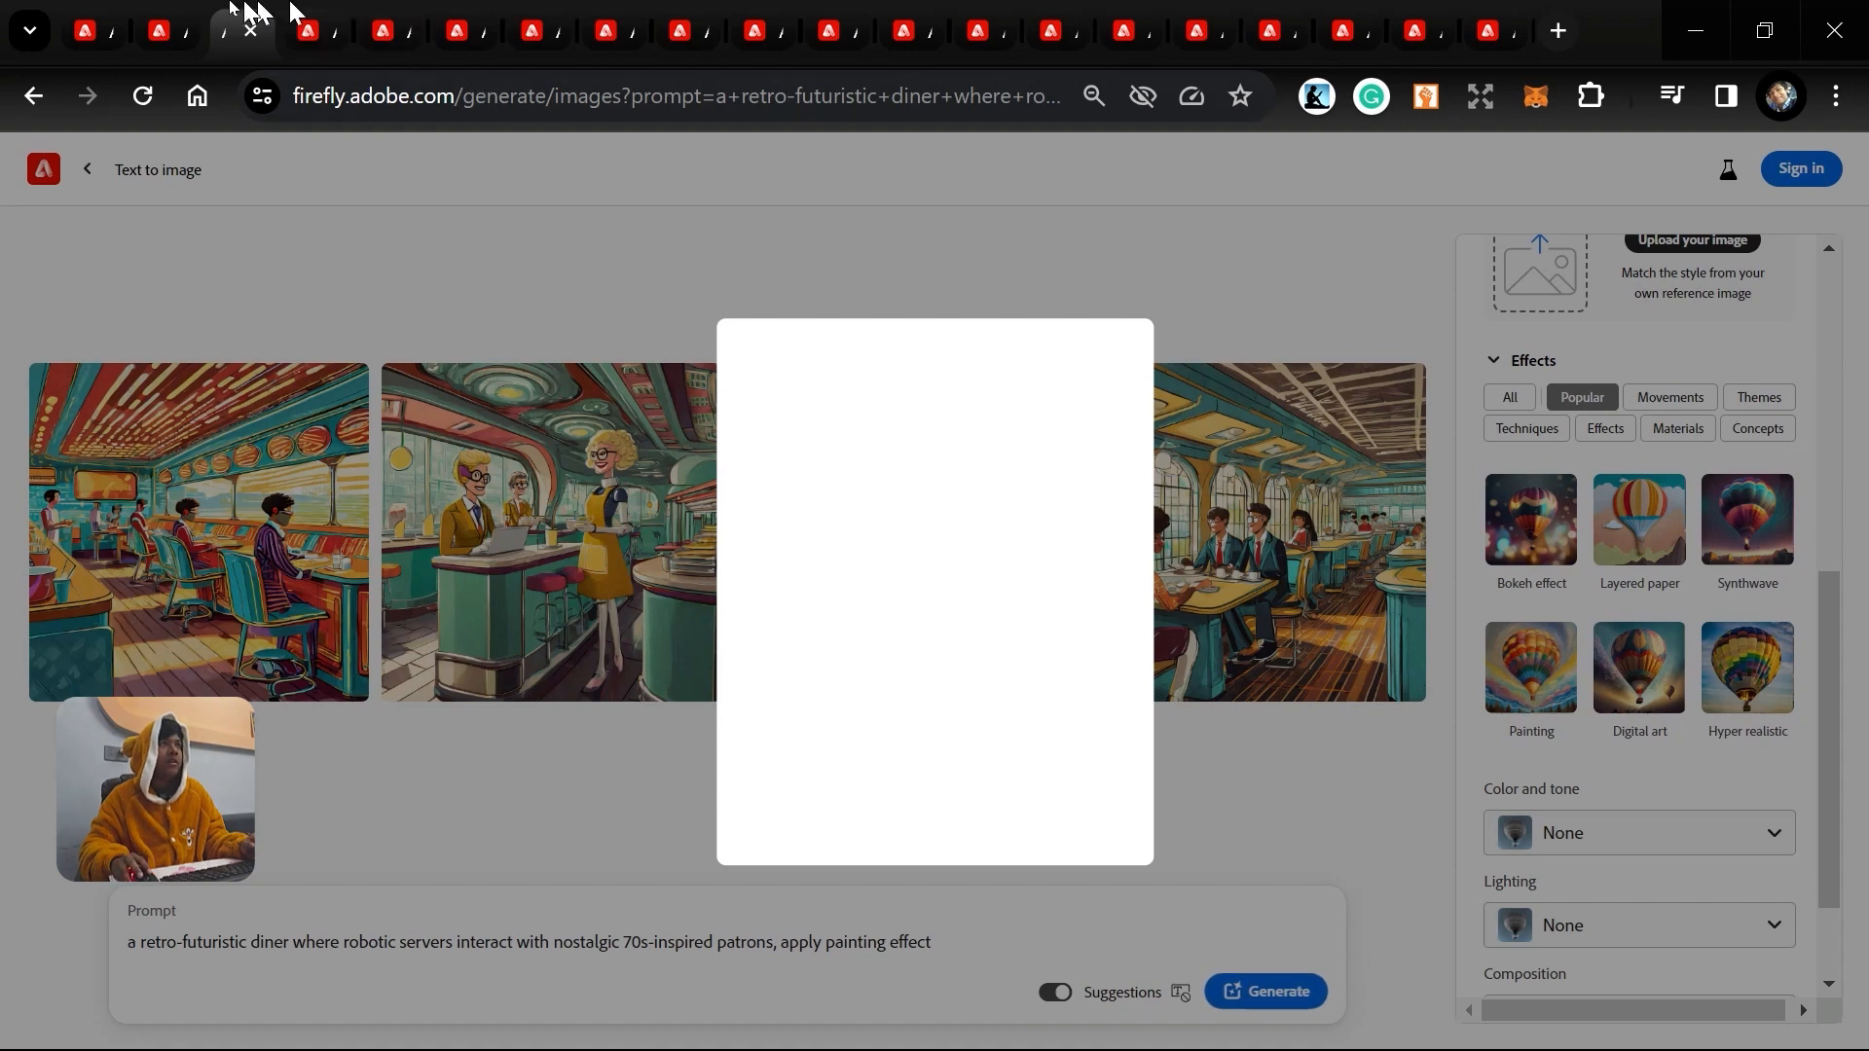
Examine the regenerated widescreen images of the blood vessels scene.
click(175, 15)
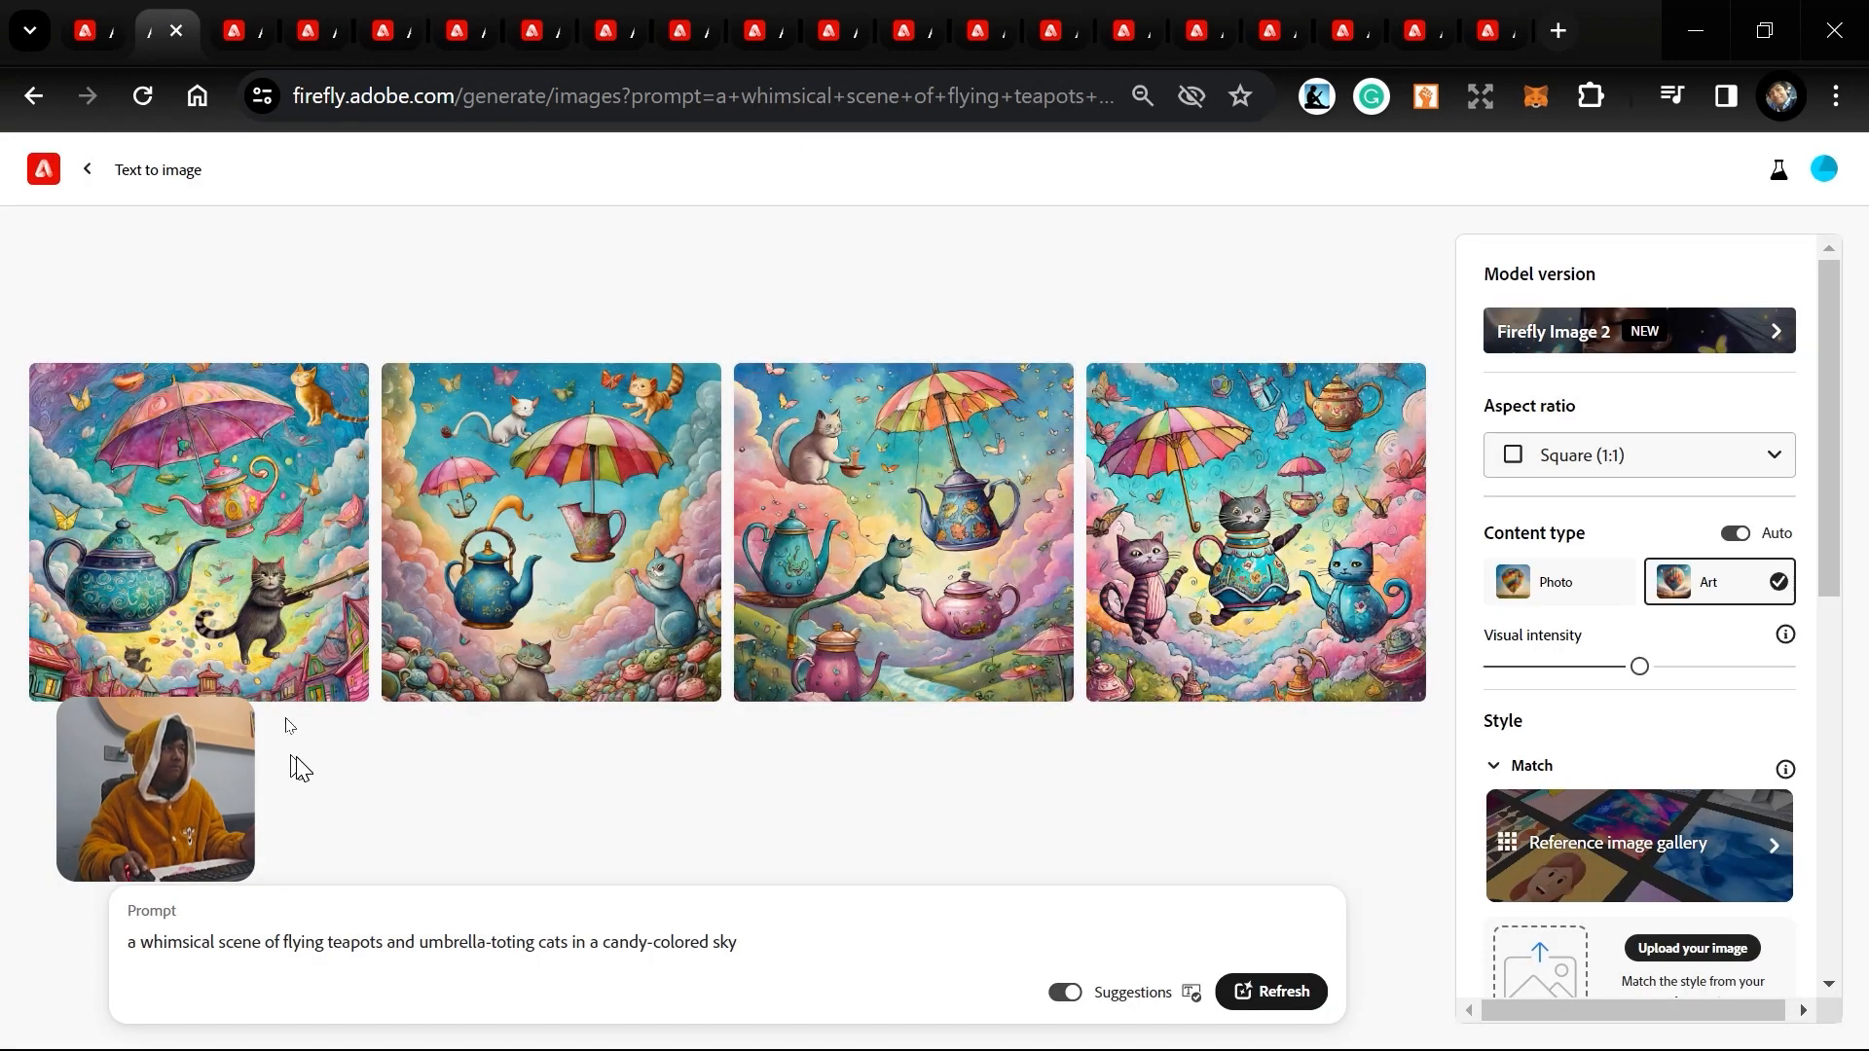
click(88, 27)
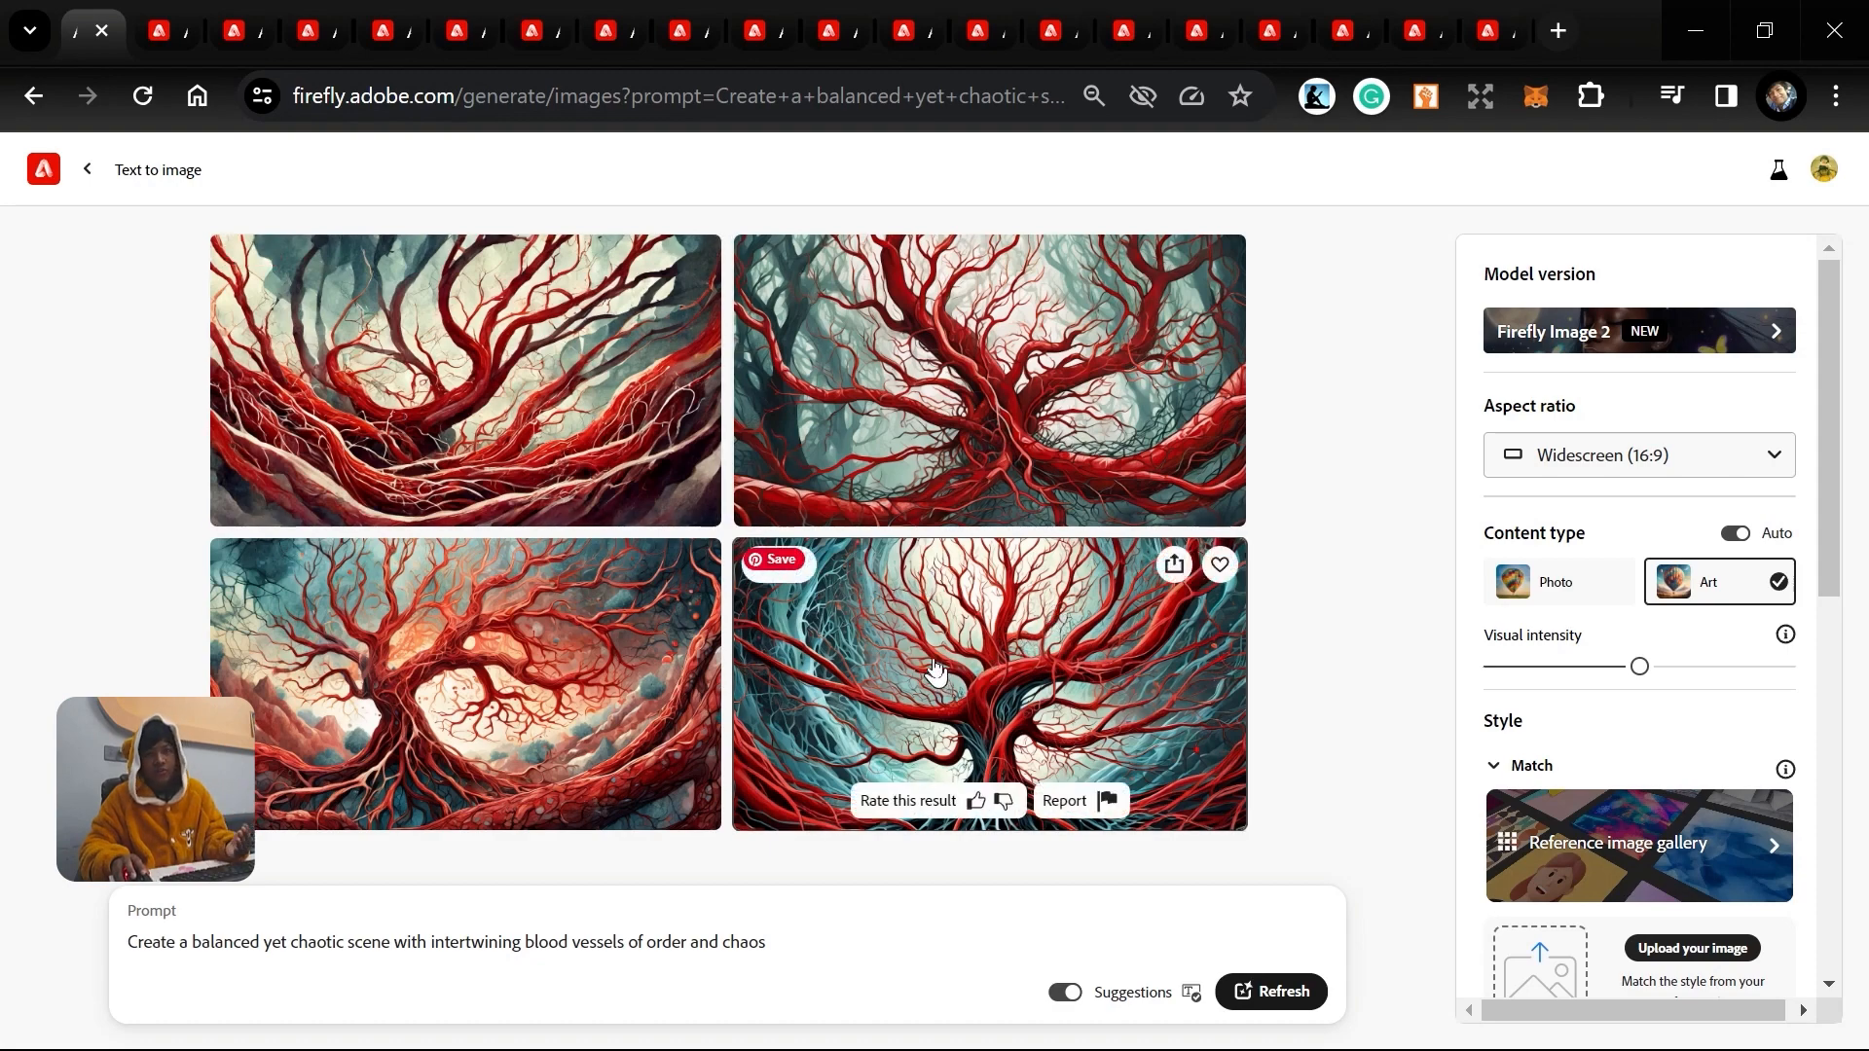
Set the flying teapots scene's aspect ratio to Widescreen (16:9) and generate new images.
click(161, 20)
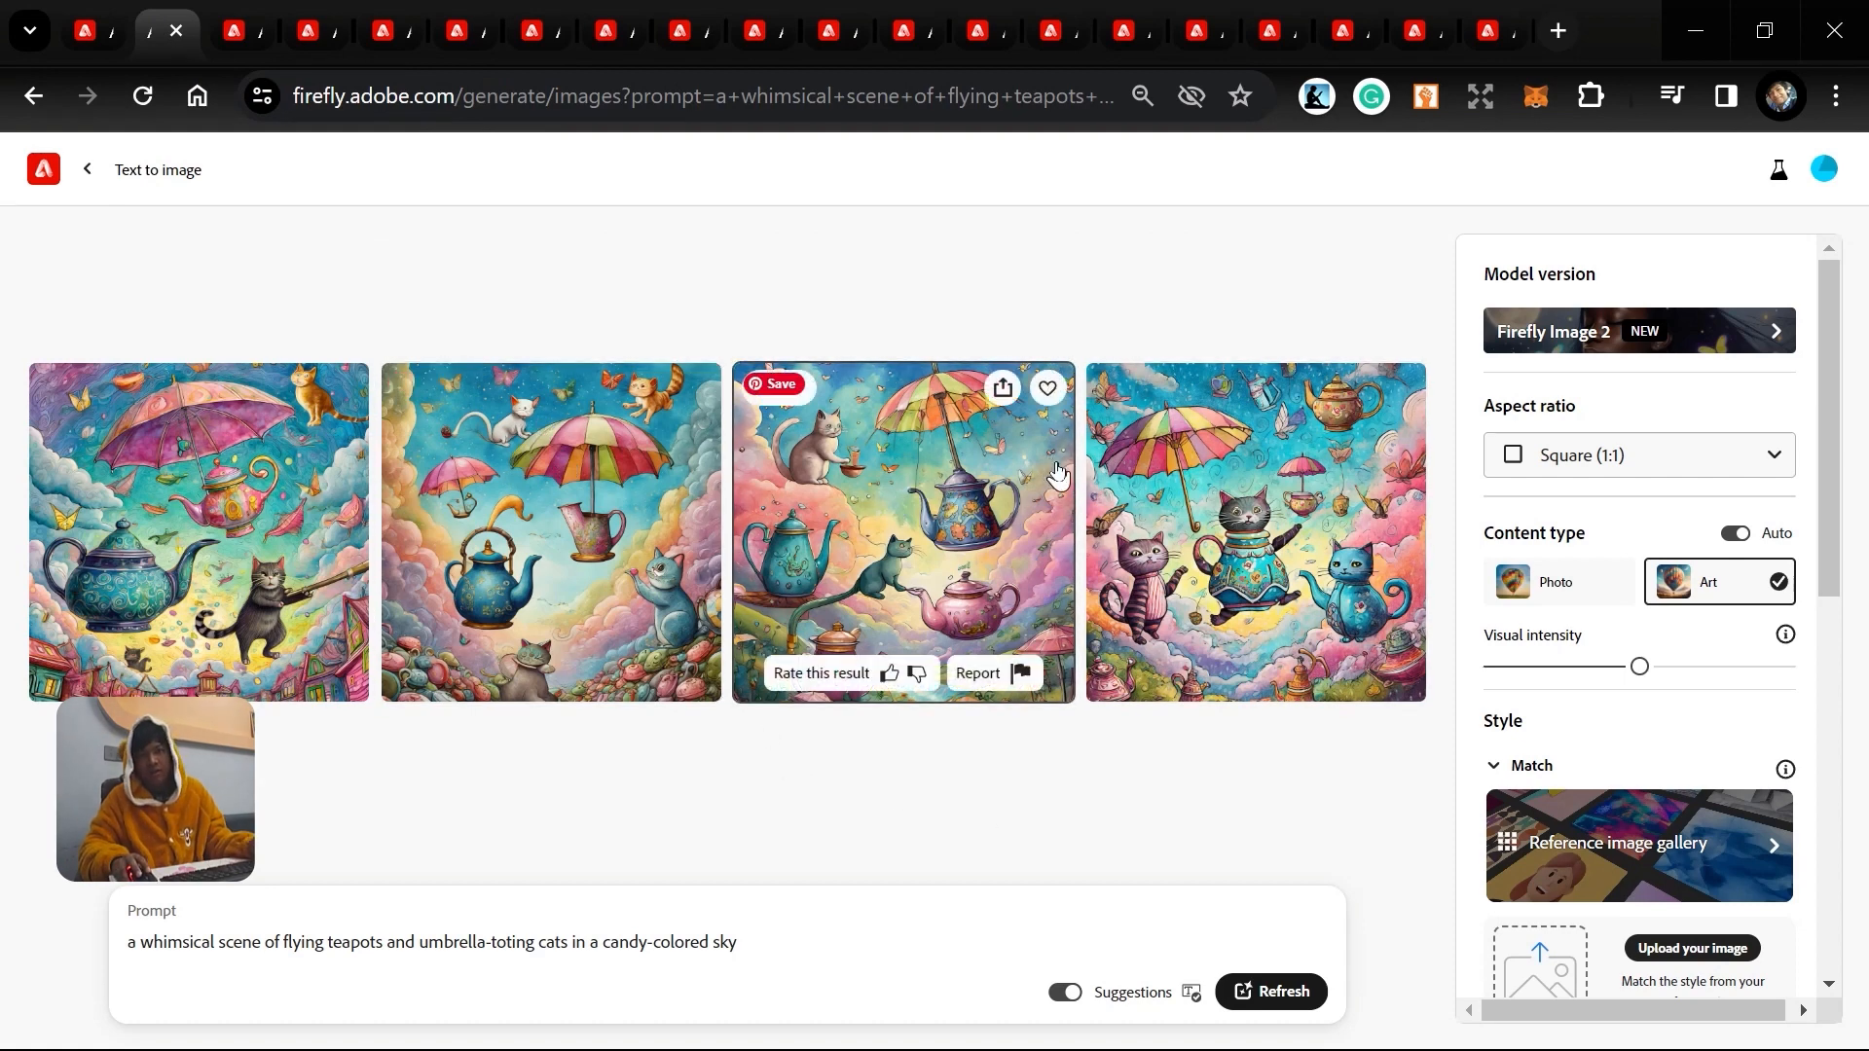
click(1573, 470)
click(1585, 656)
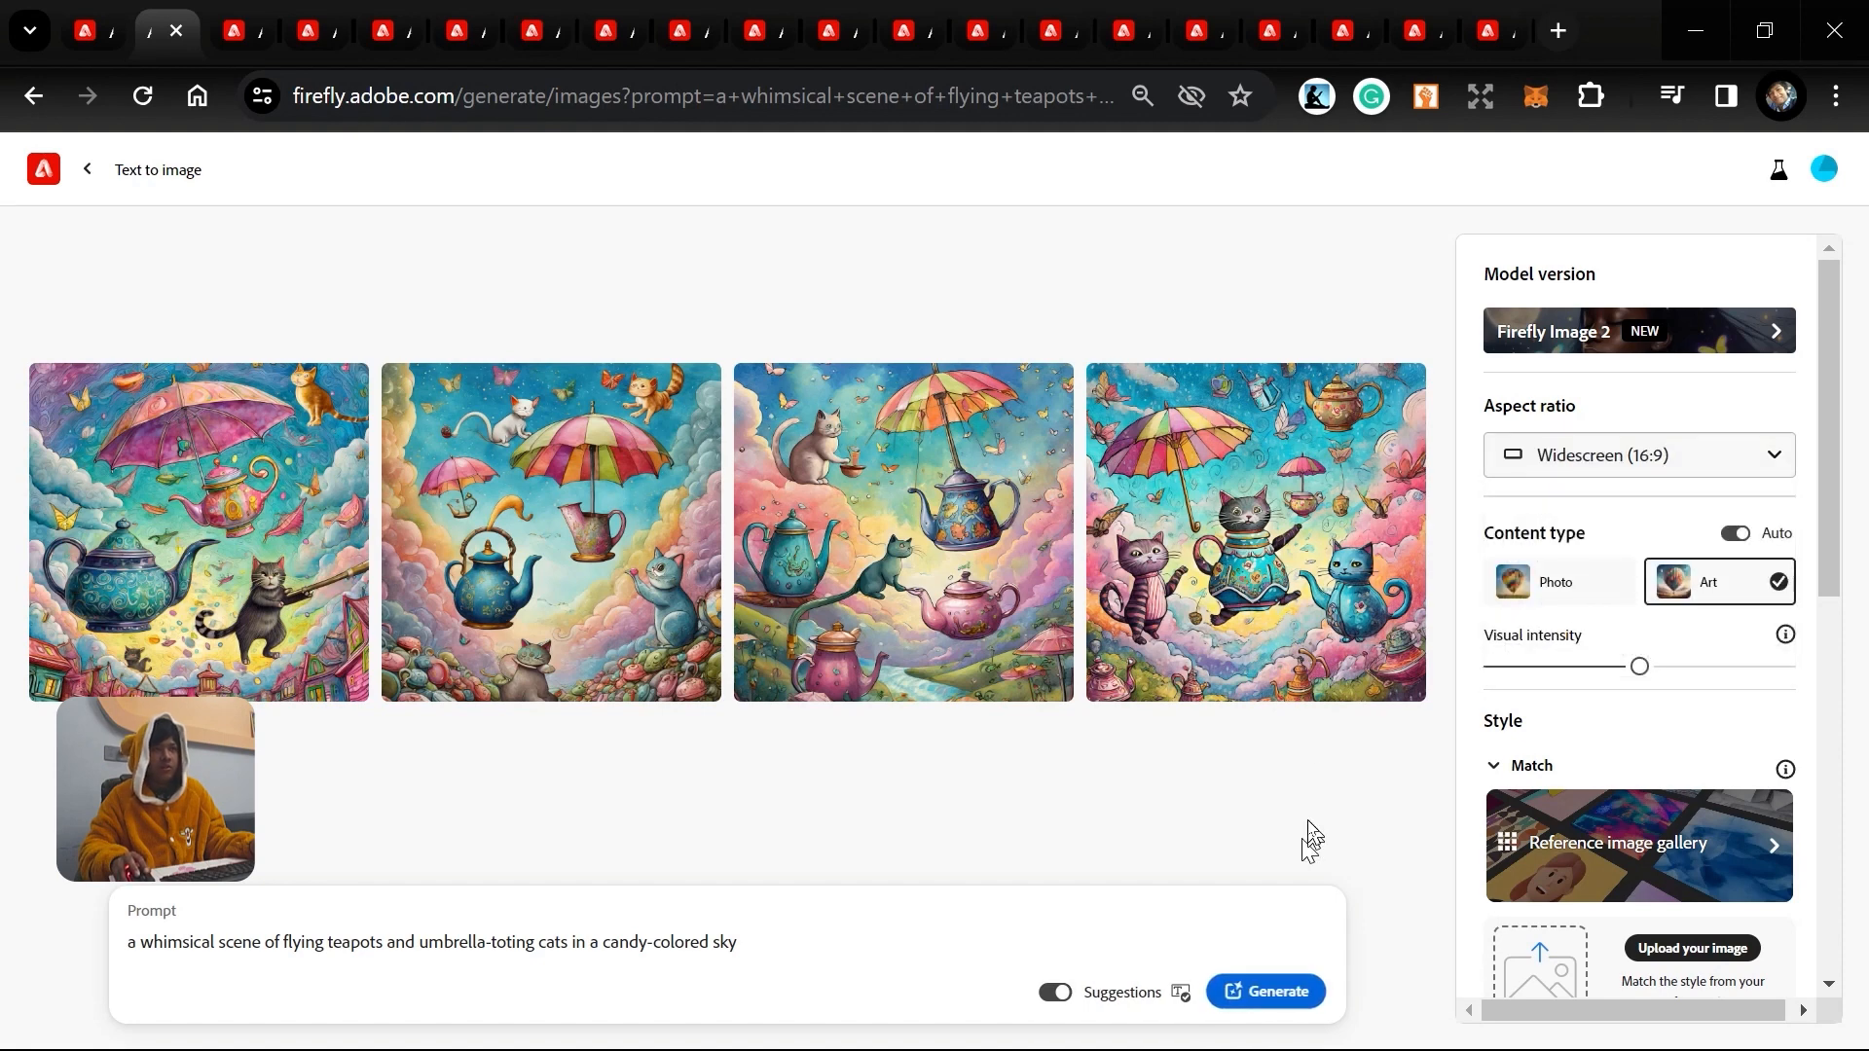
click(1278, 992)
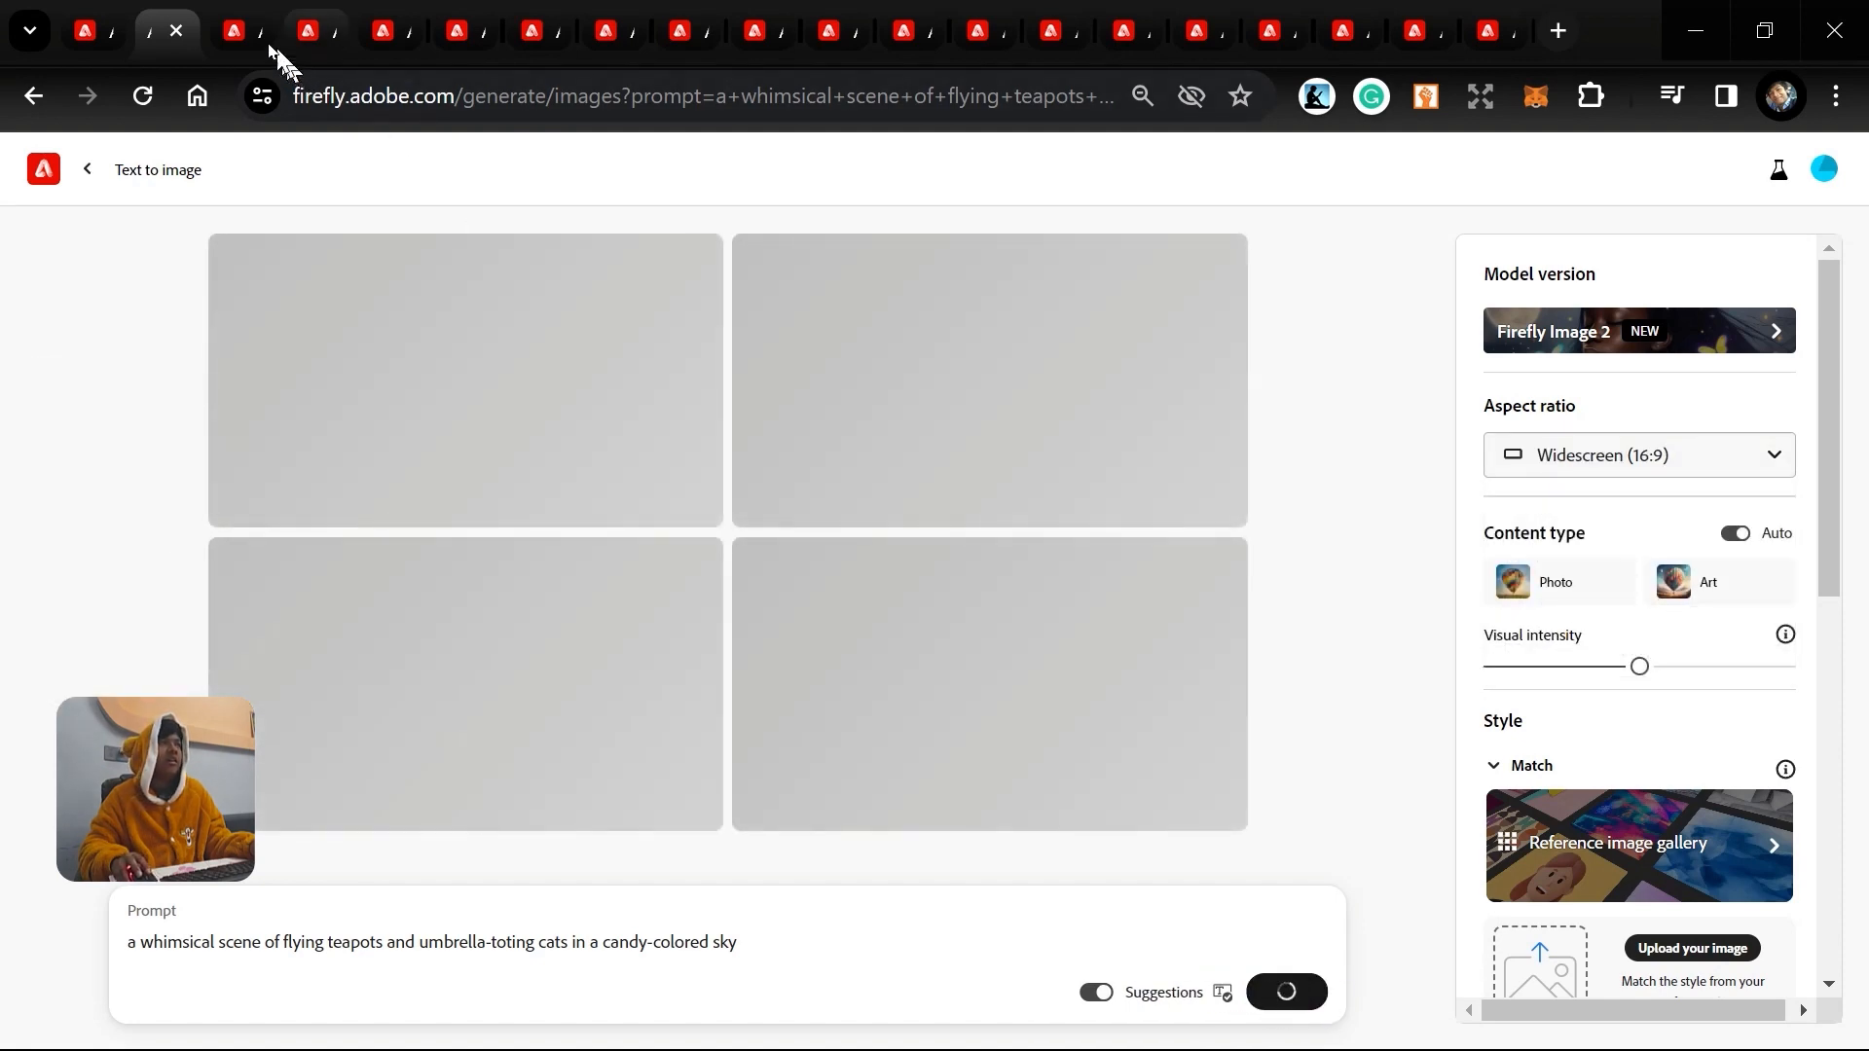
Open the e-mail sign-in for the account from the retro-futuristic diner page.
click(251, 27)
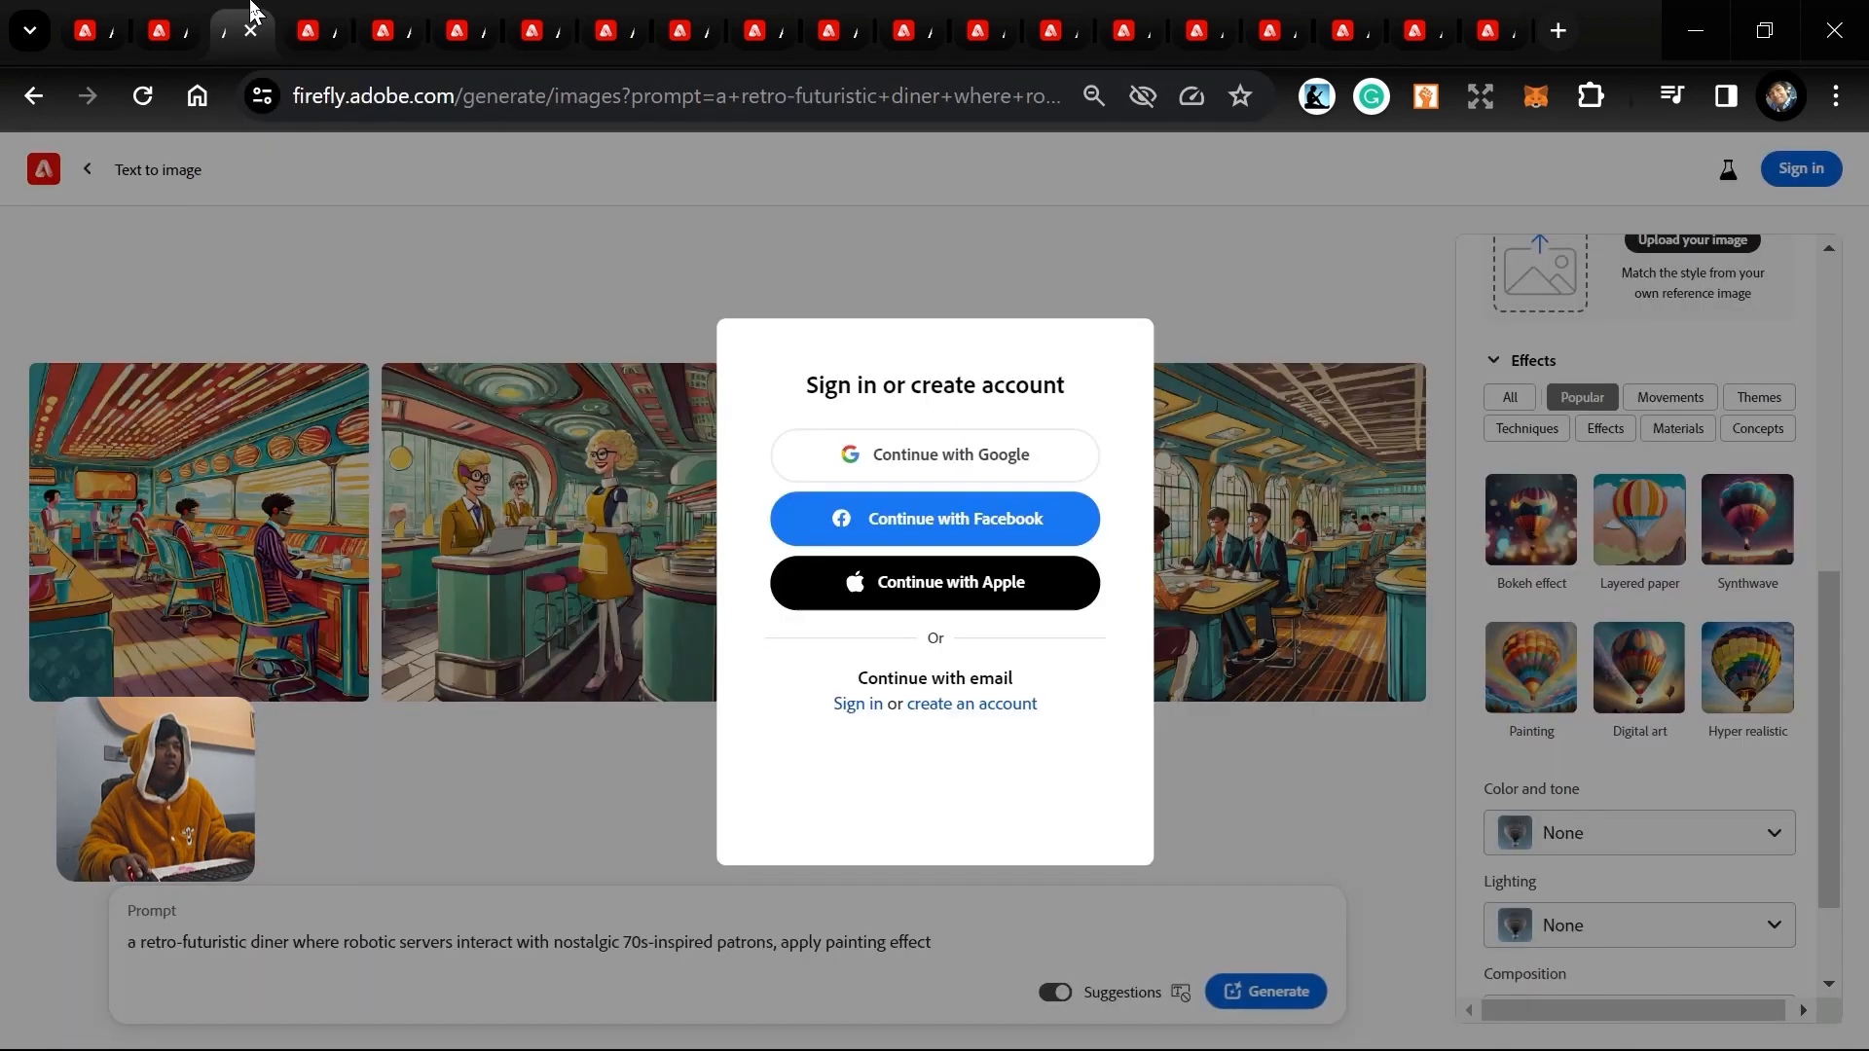
click(862, 705)
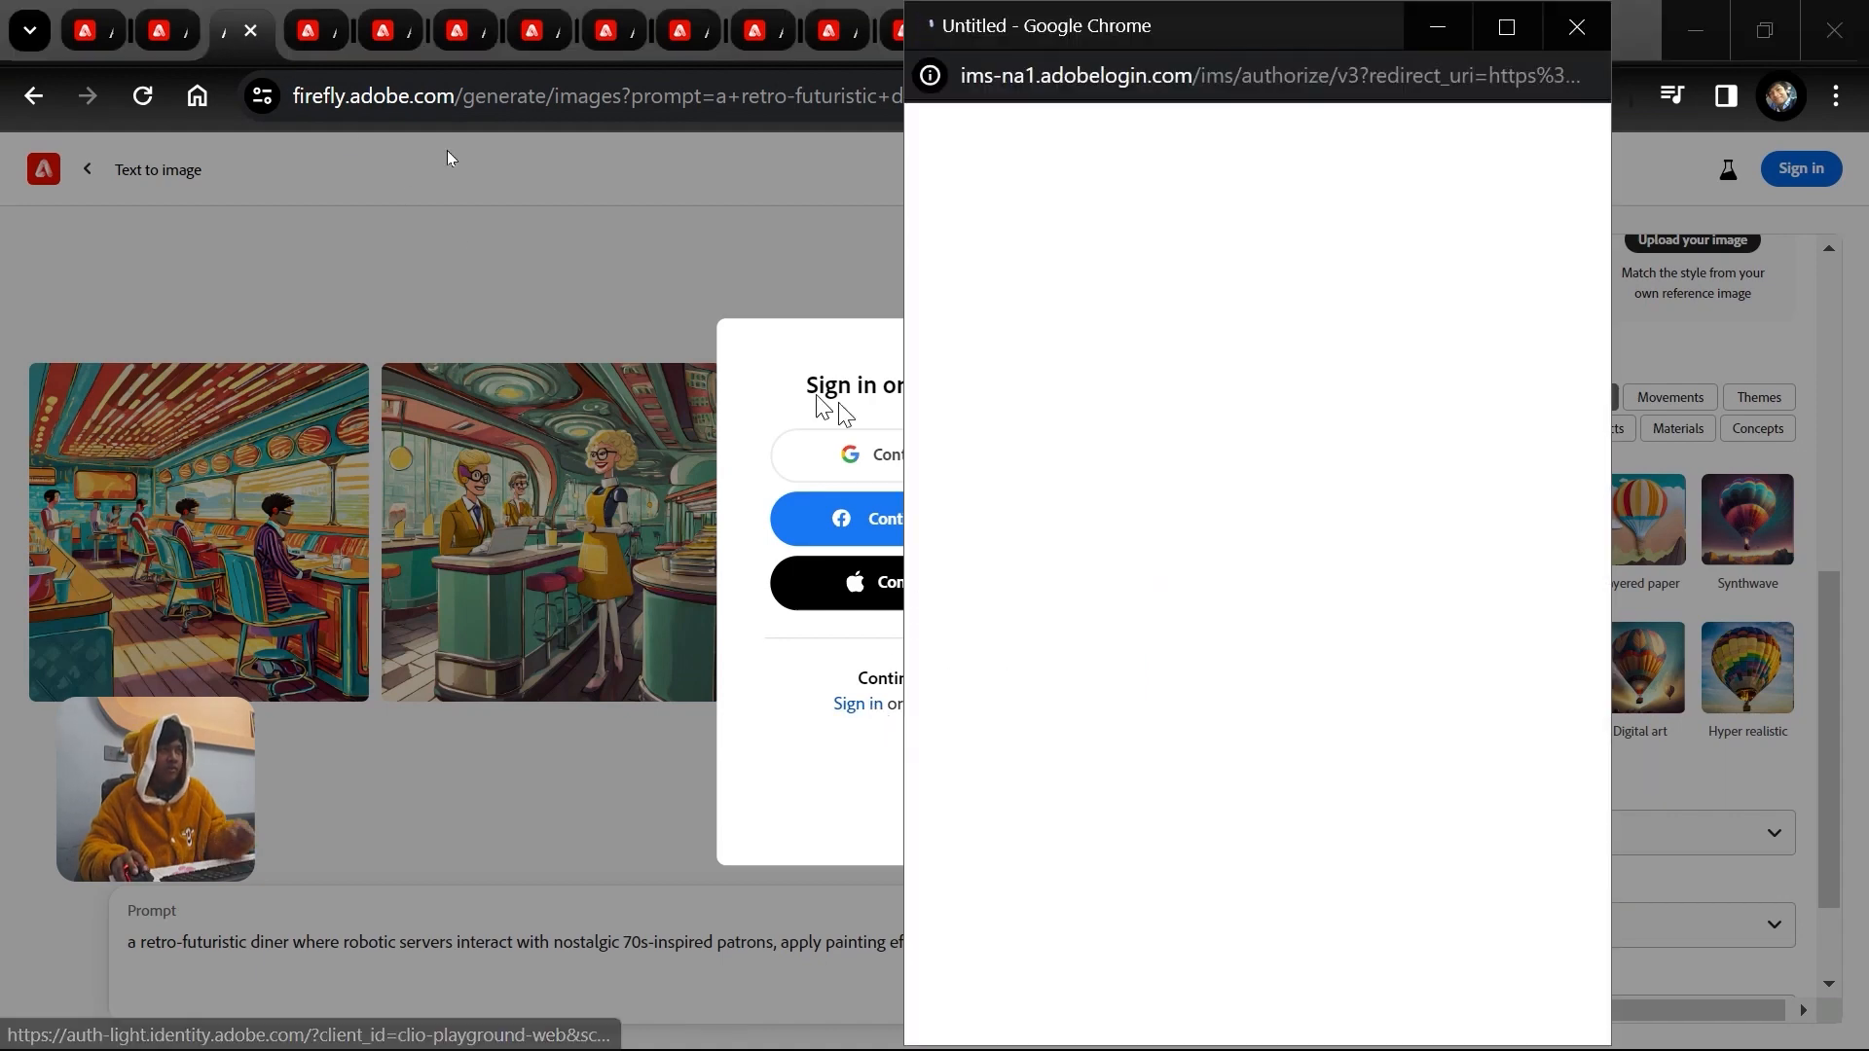
Replace "exotic tree leaves" with "flowers" in the futuristic cityscape prompt and generate new images.
click(324, 10)
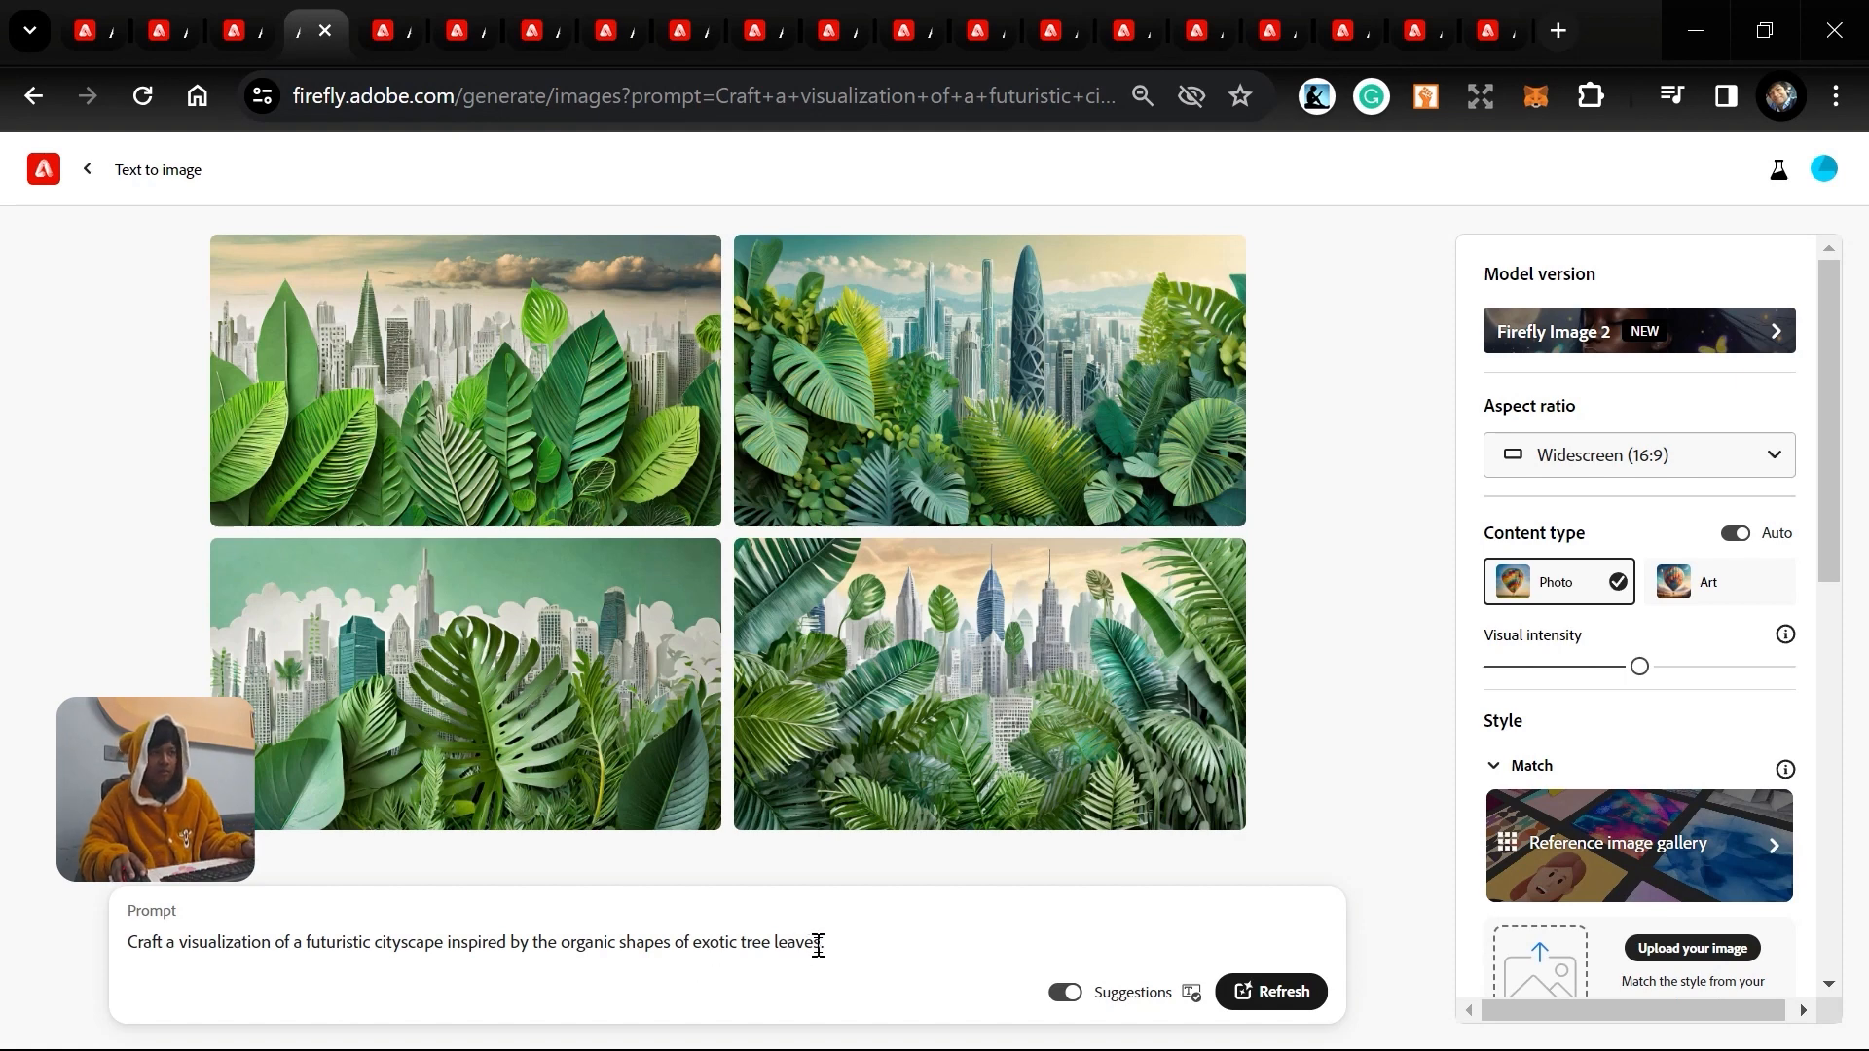
drag(822, 945, 699, 946)
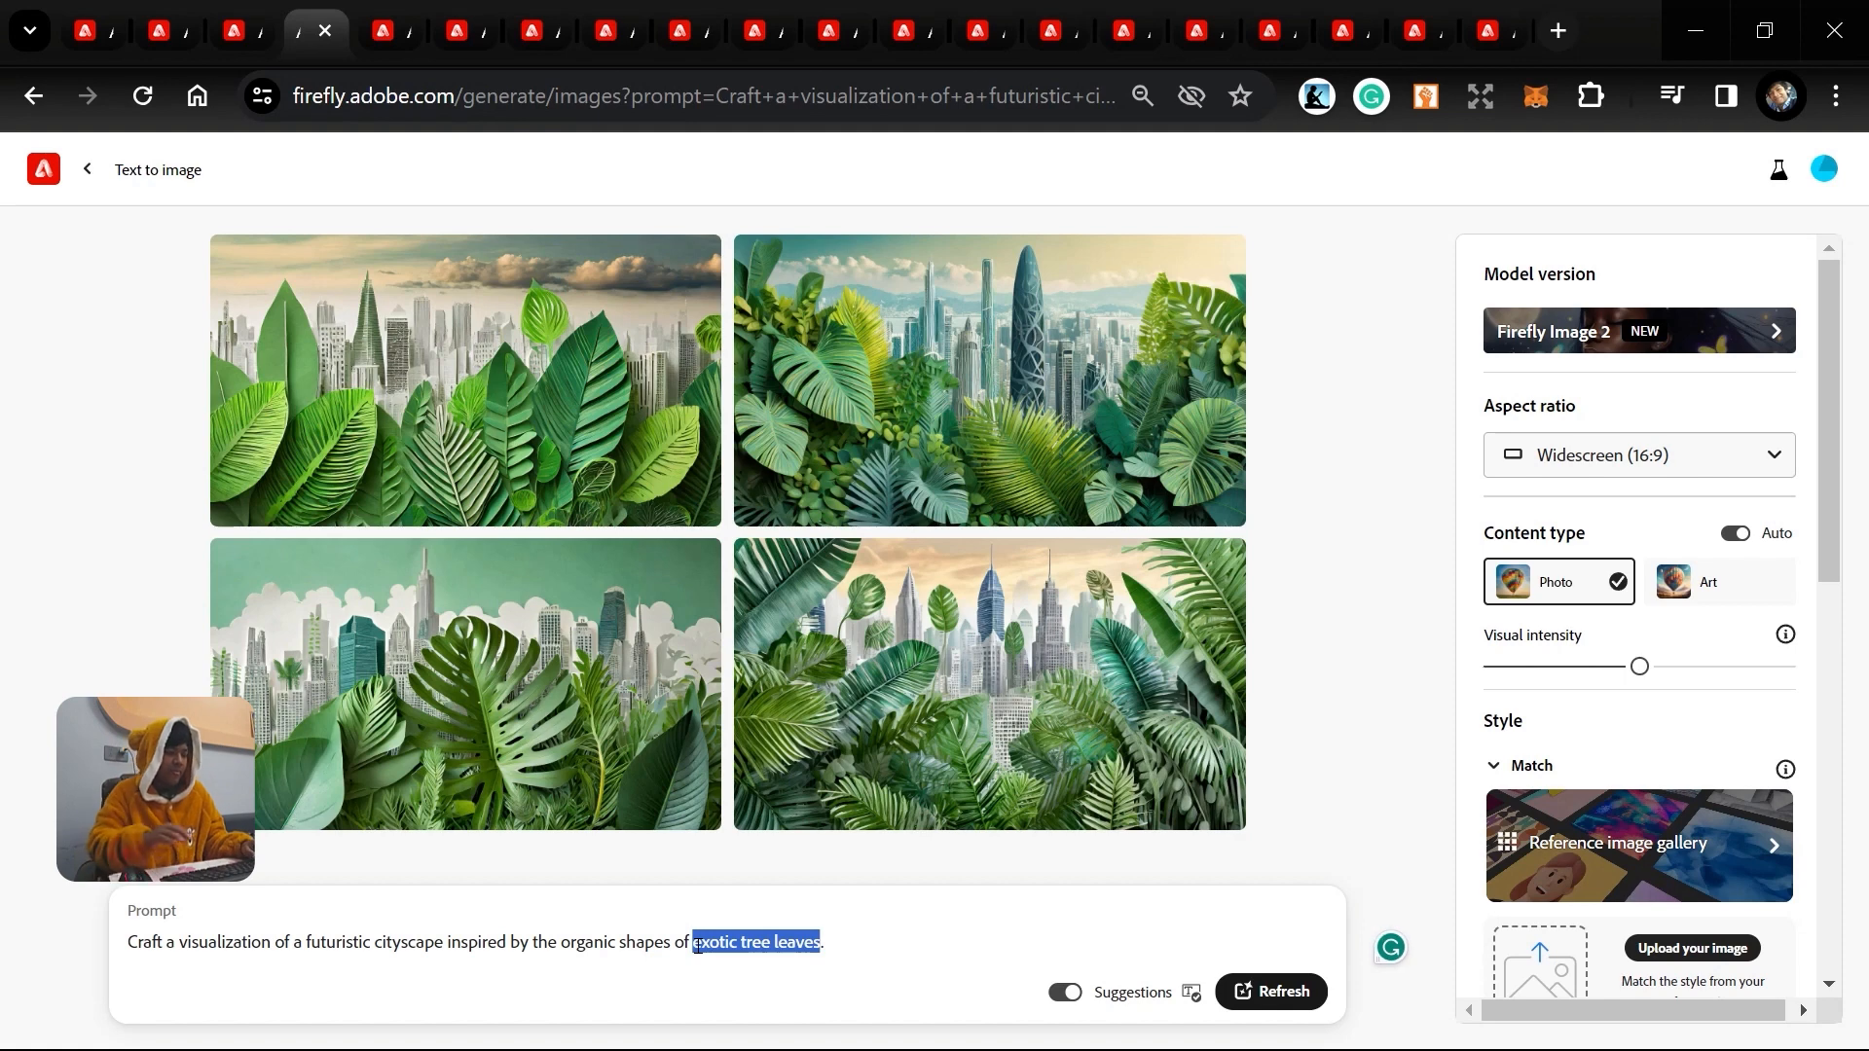
text(flowers)
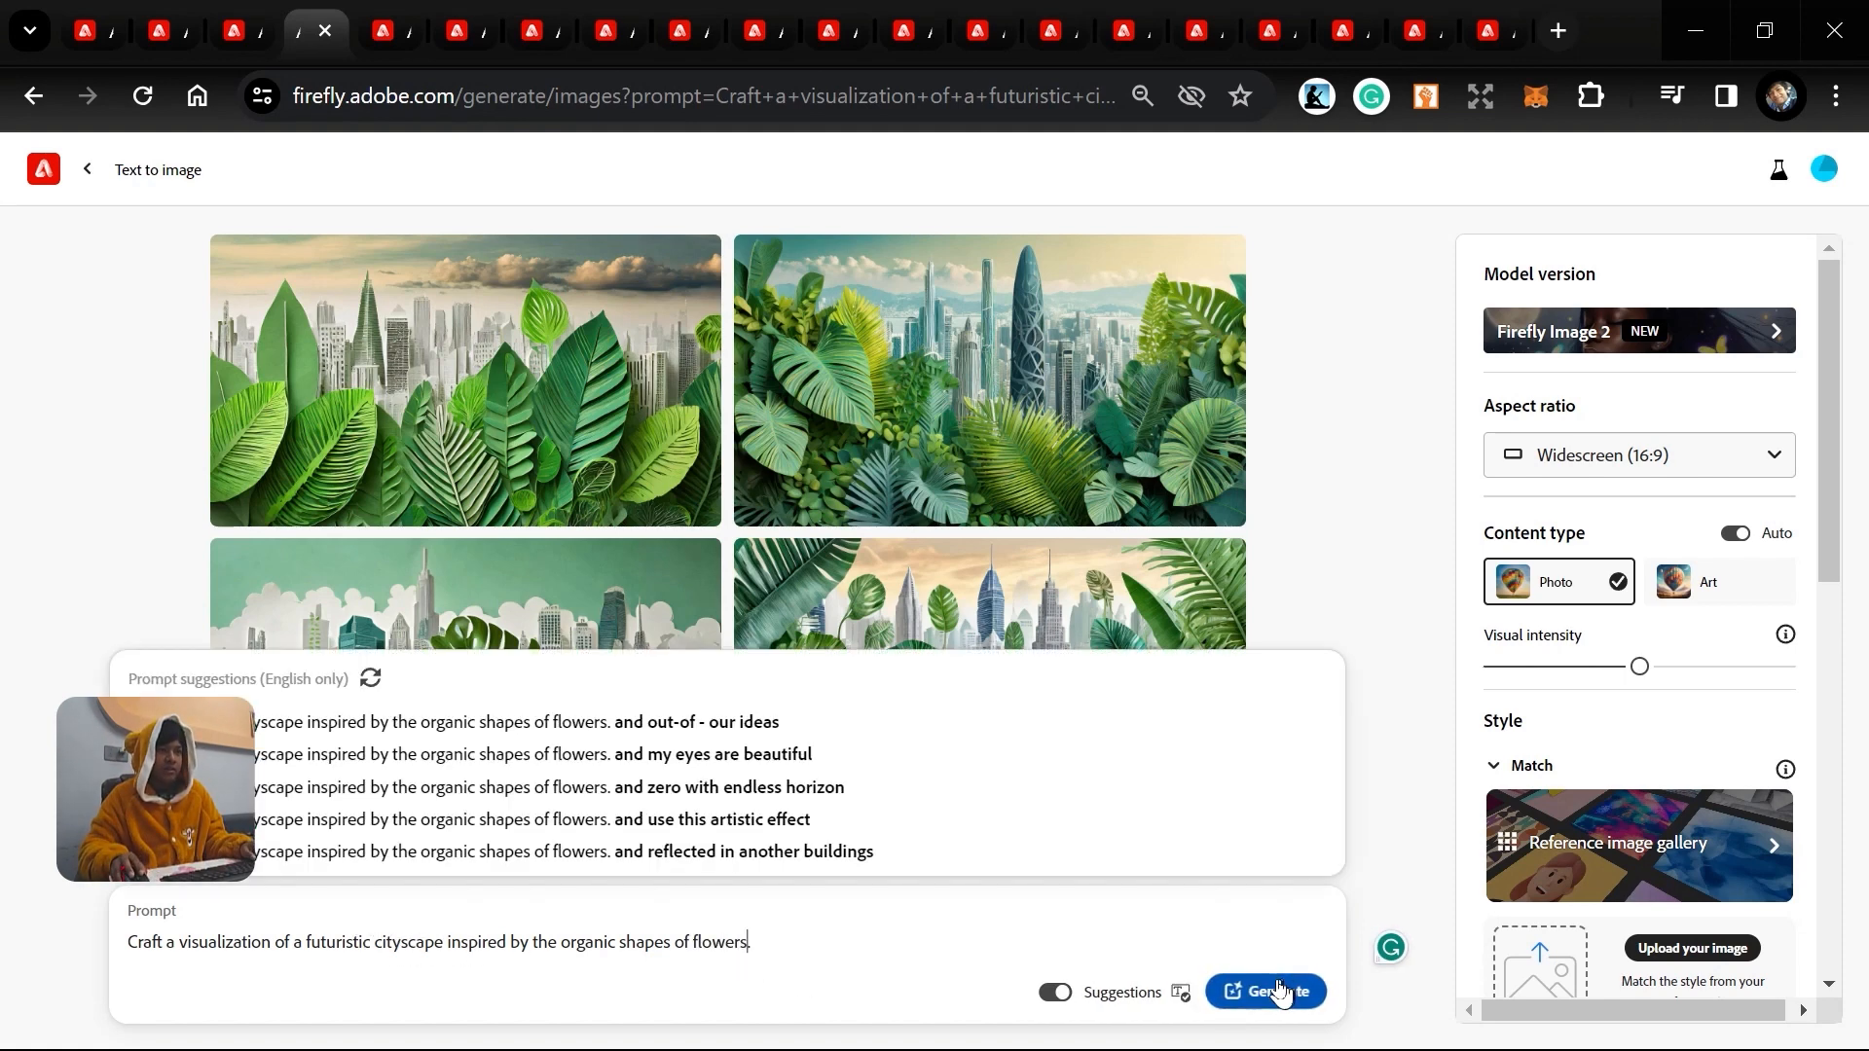
click(1278, 992)
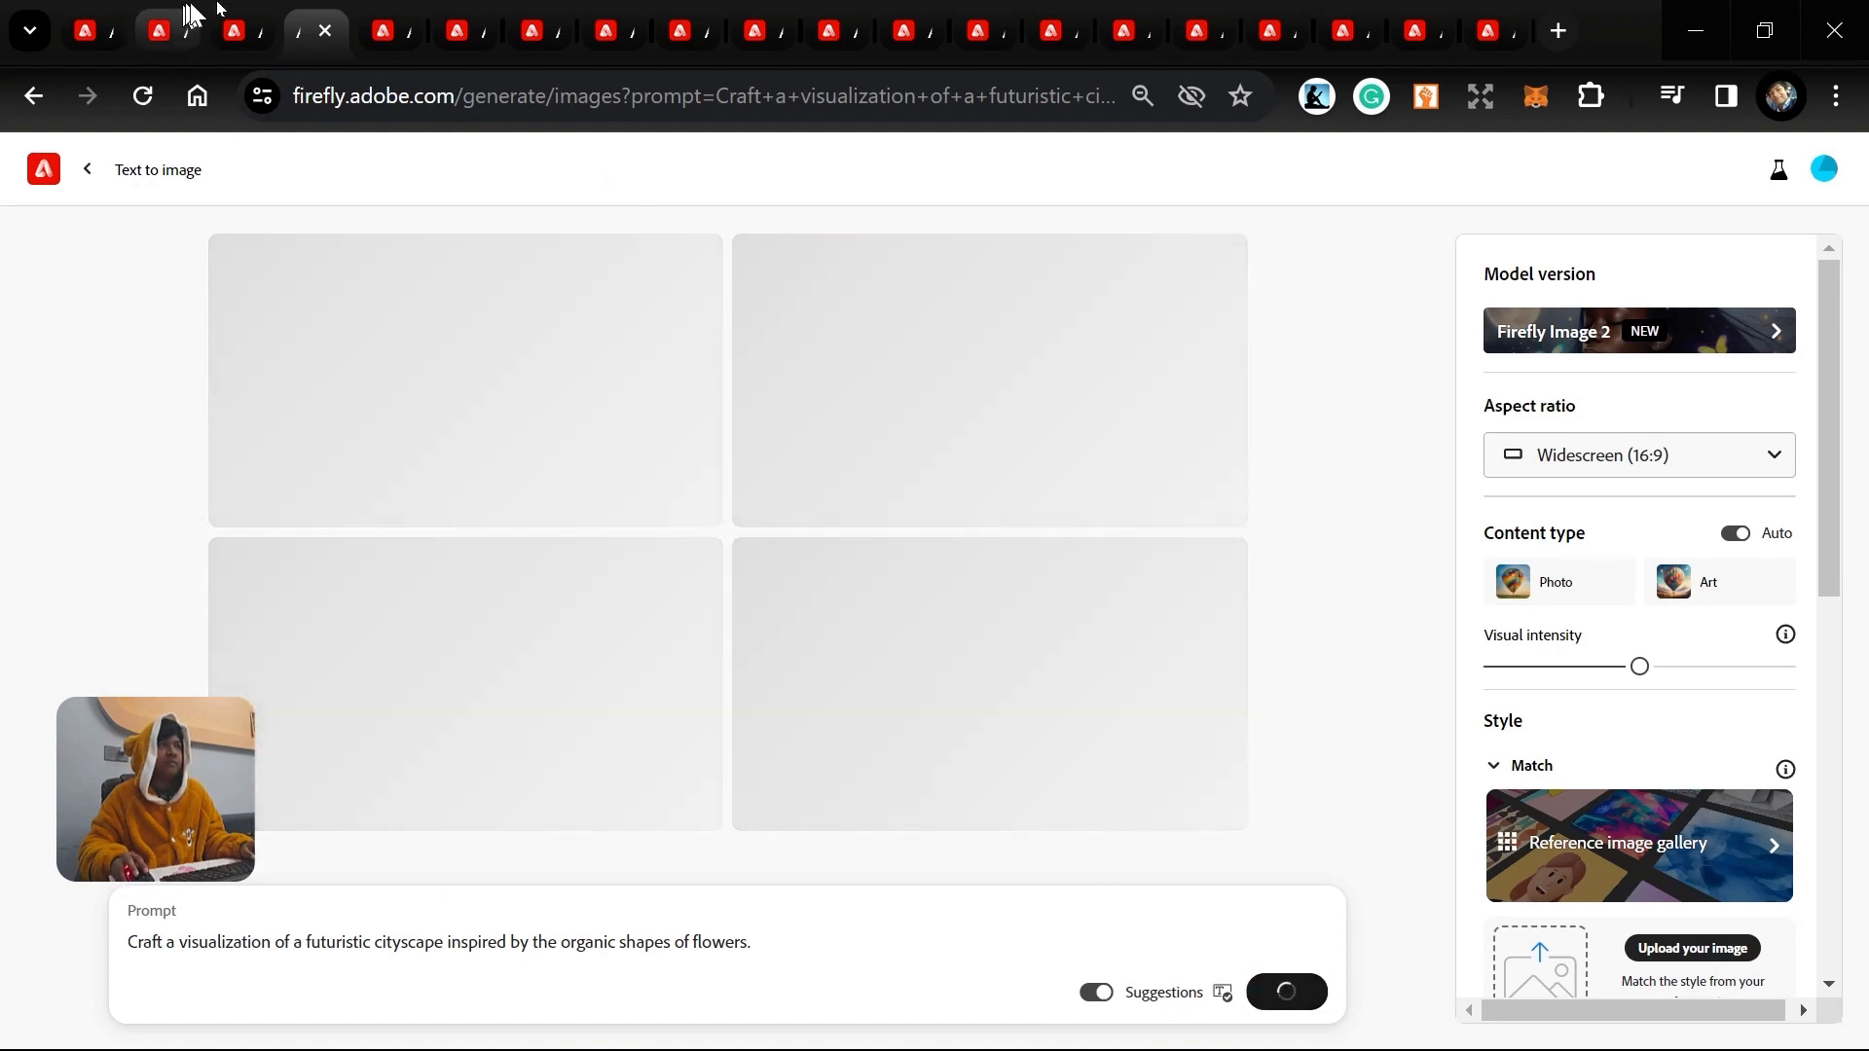
Append " apply painting effect" after the retro-futuristic diner prompt's full stop and generate new images.
click(218, 14)
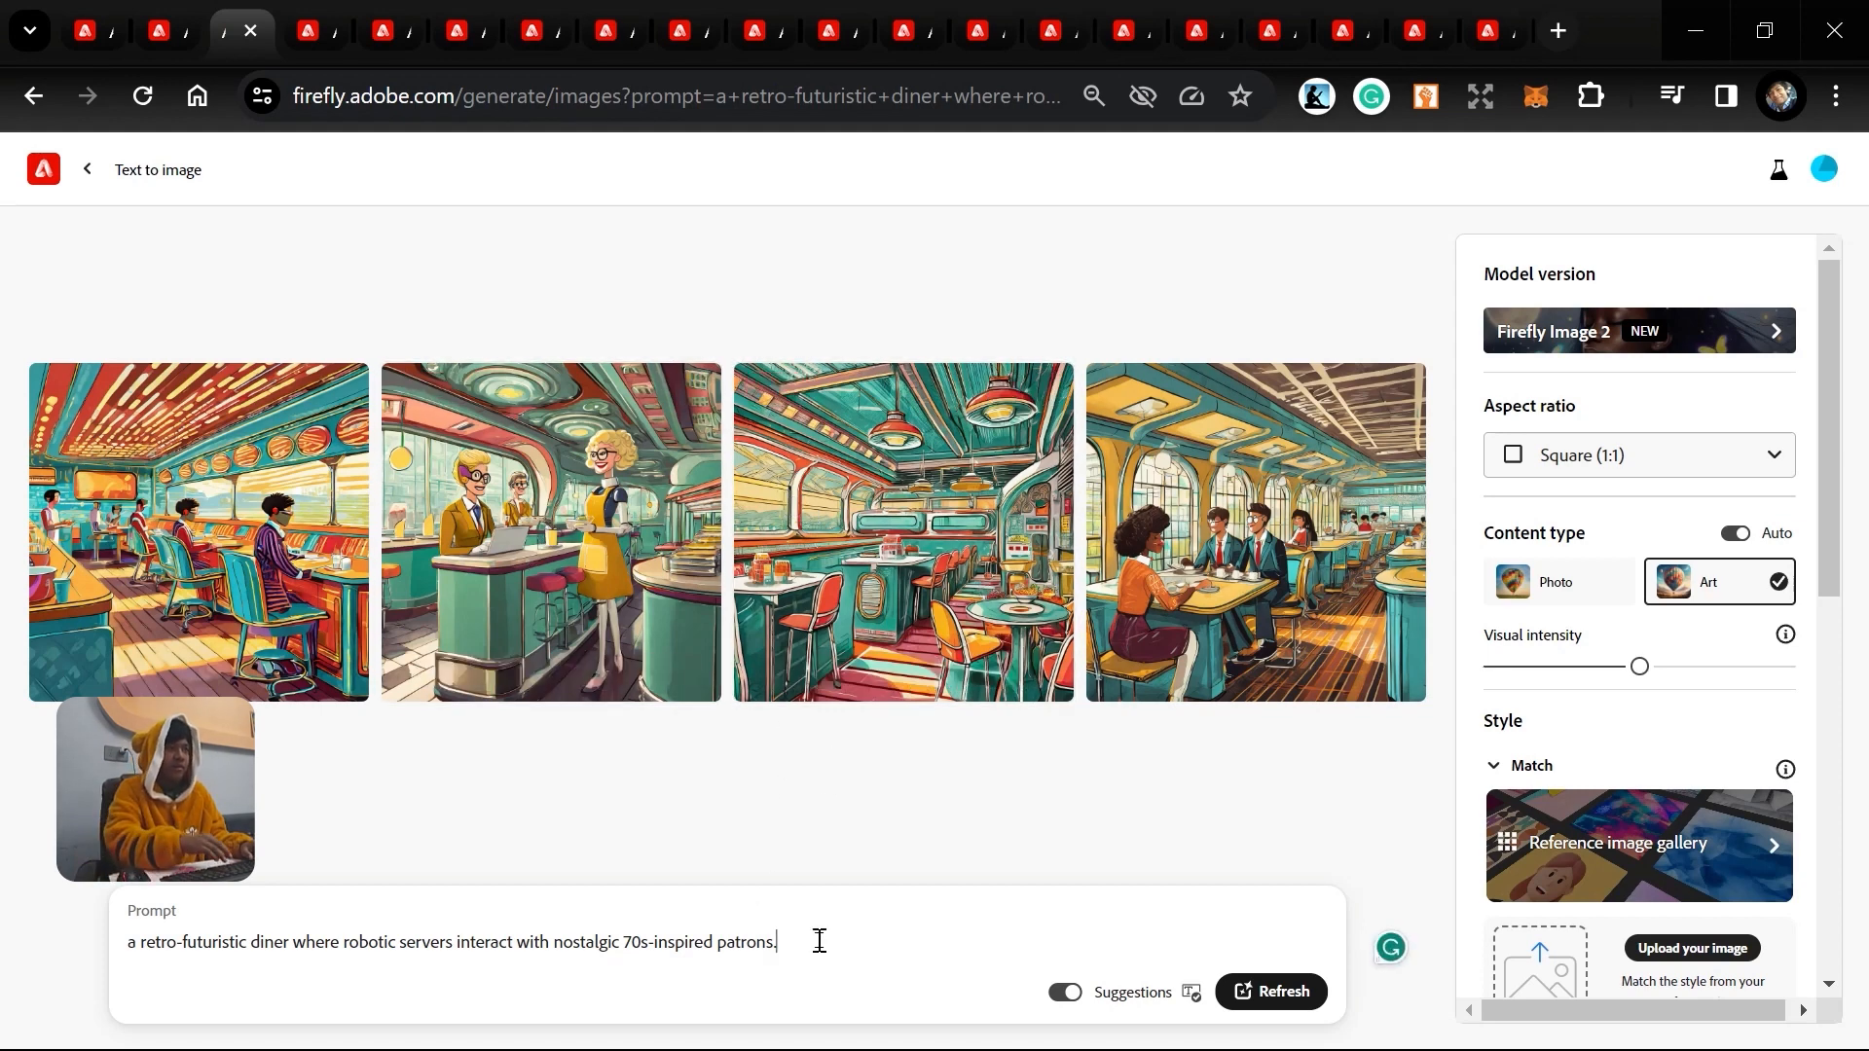
text(appl)
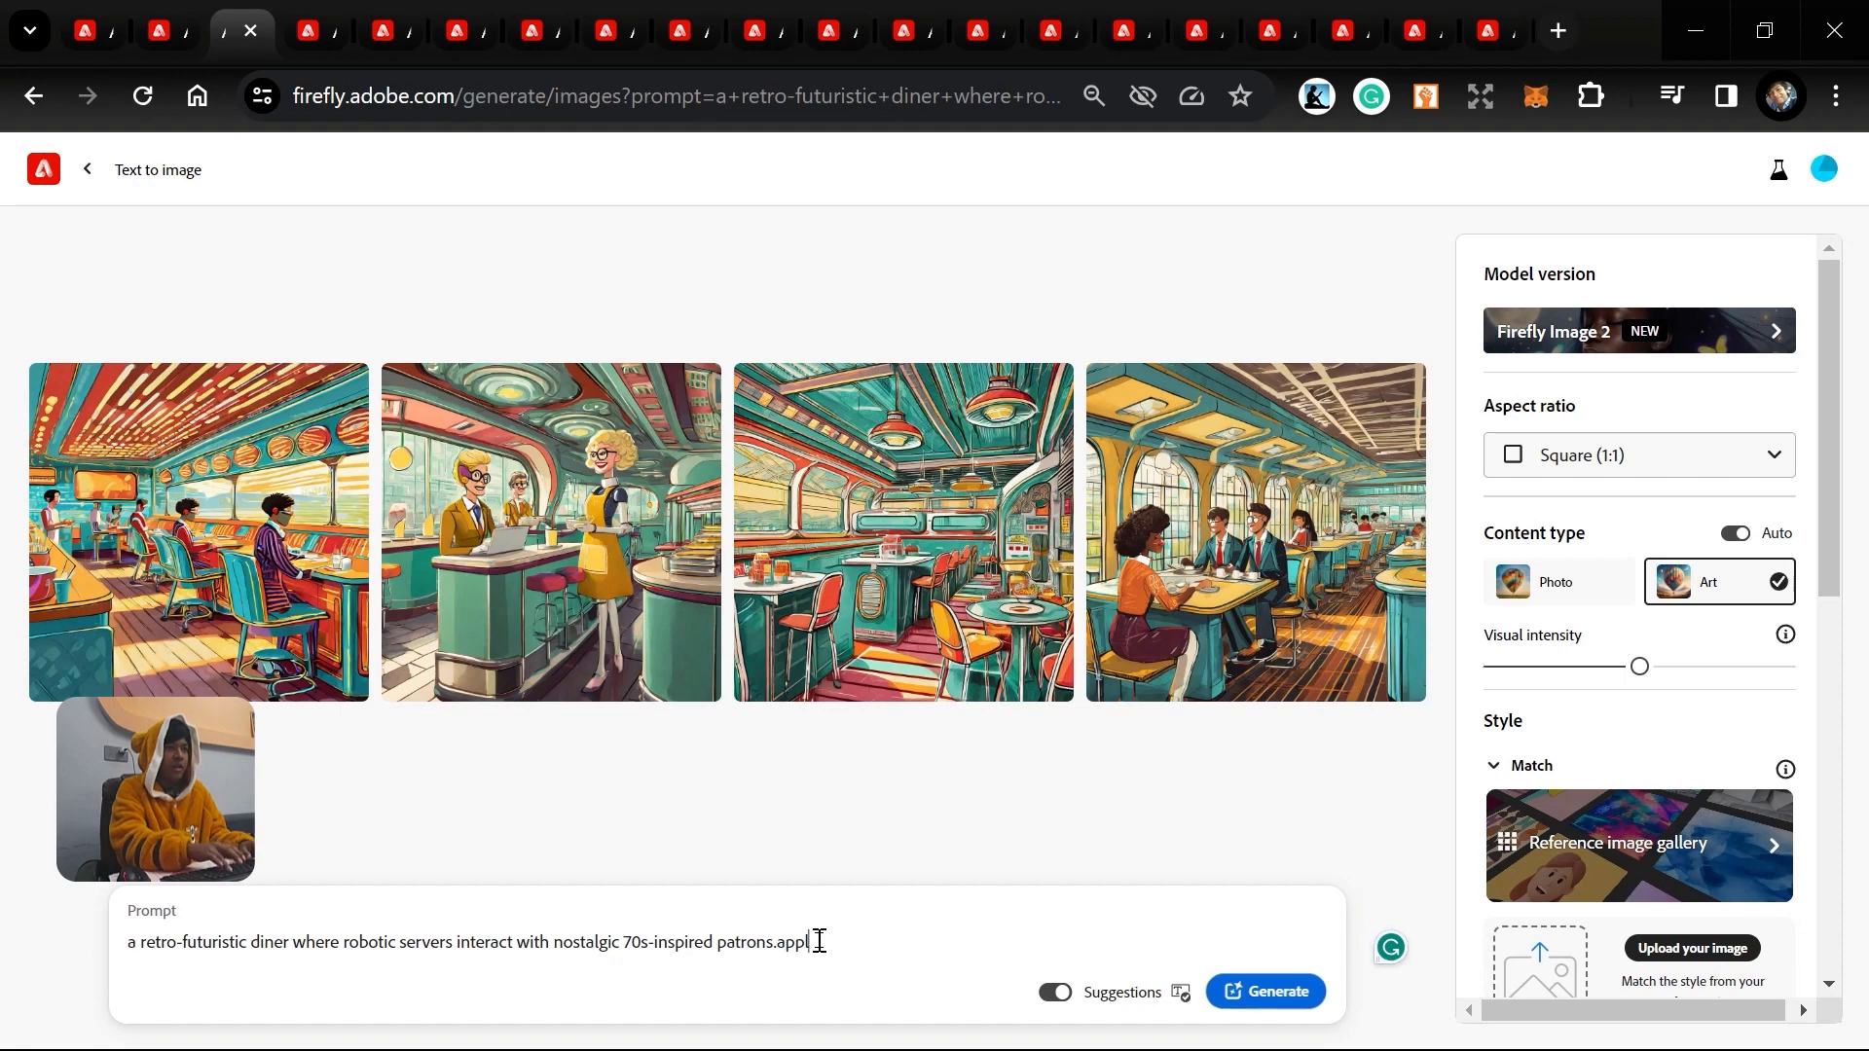
key(BackSpace)
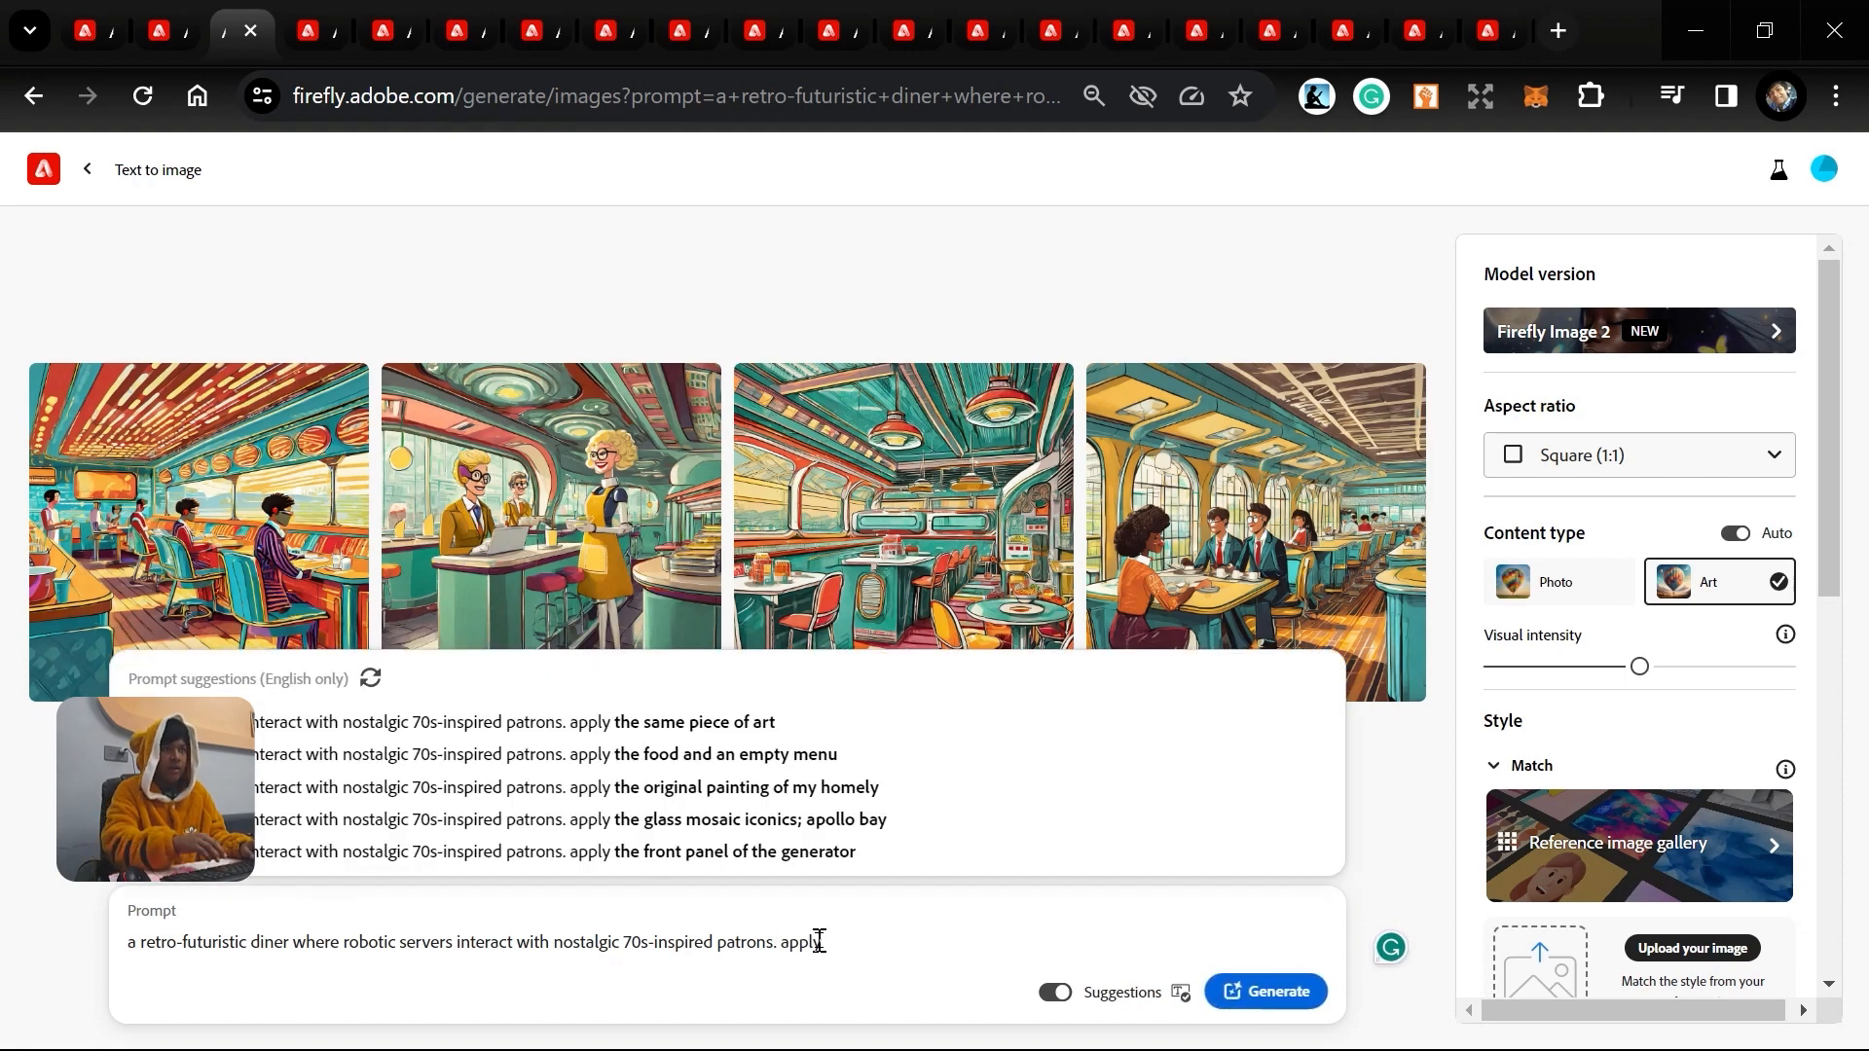
scroll(1680, 809, down, 7)
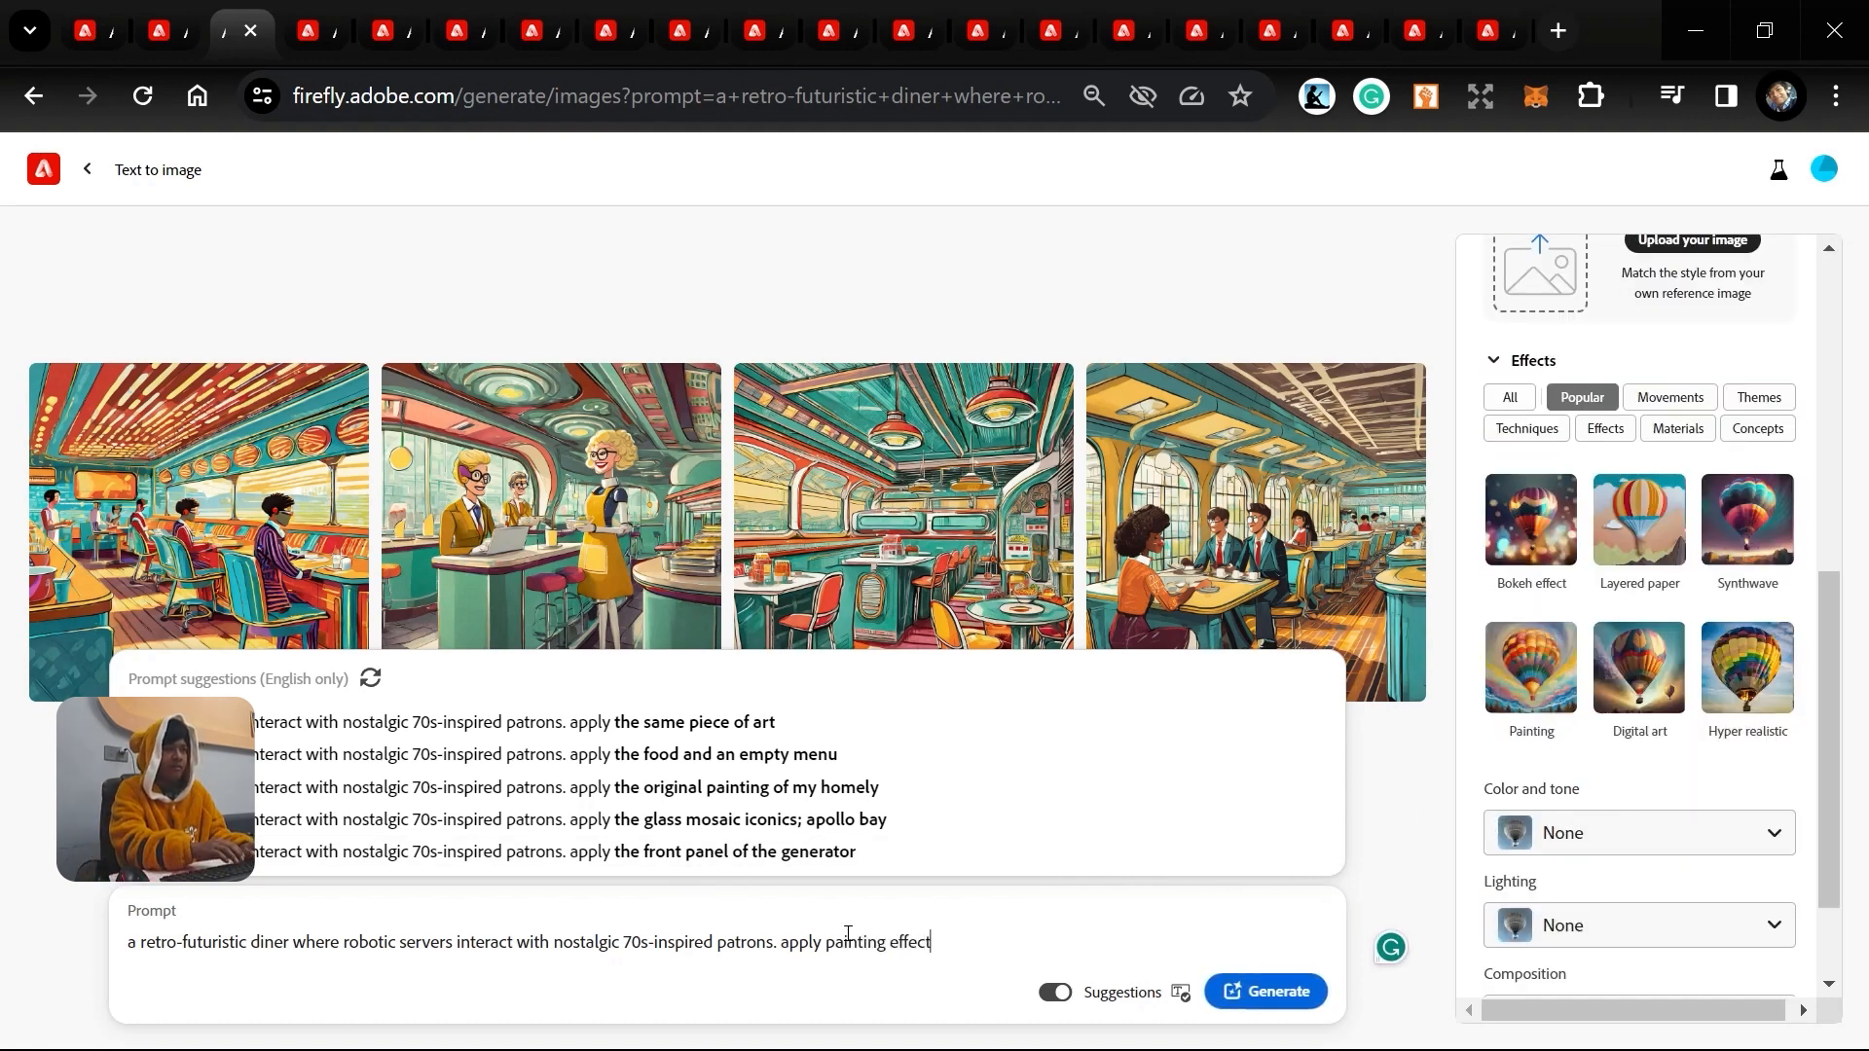
key(Return)
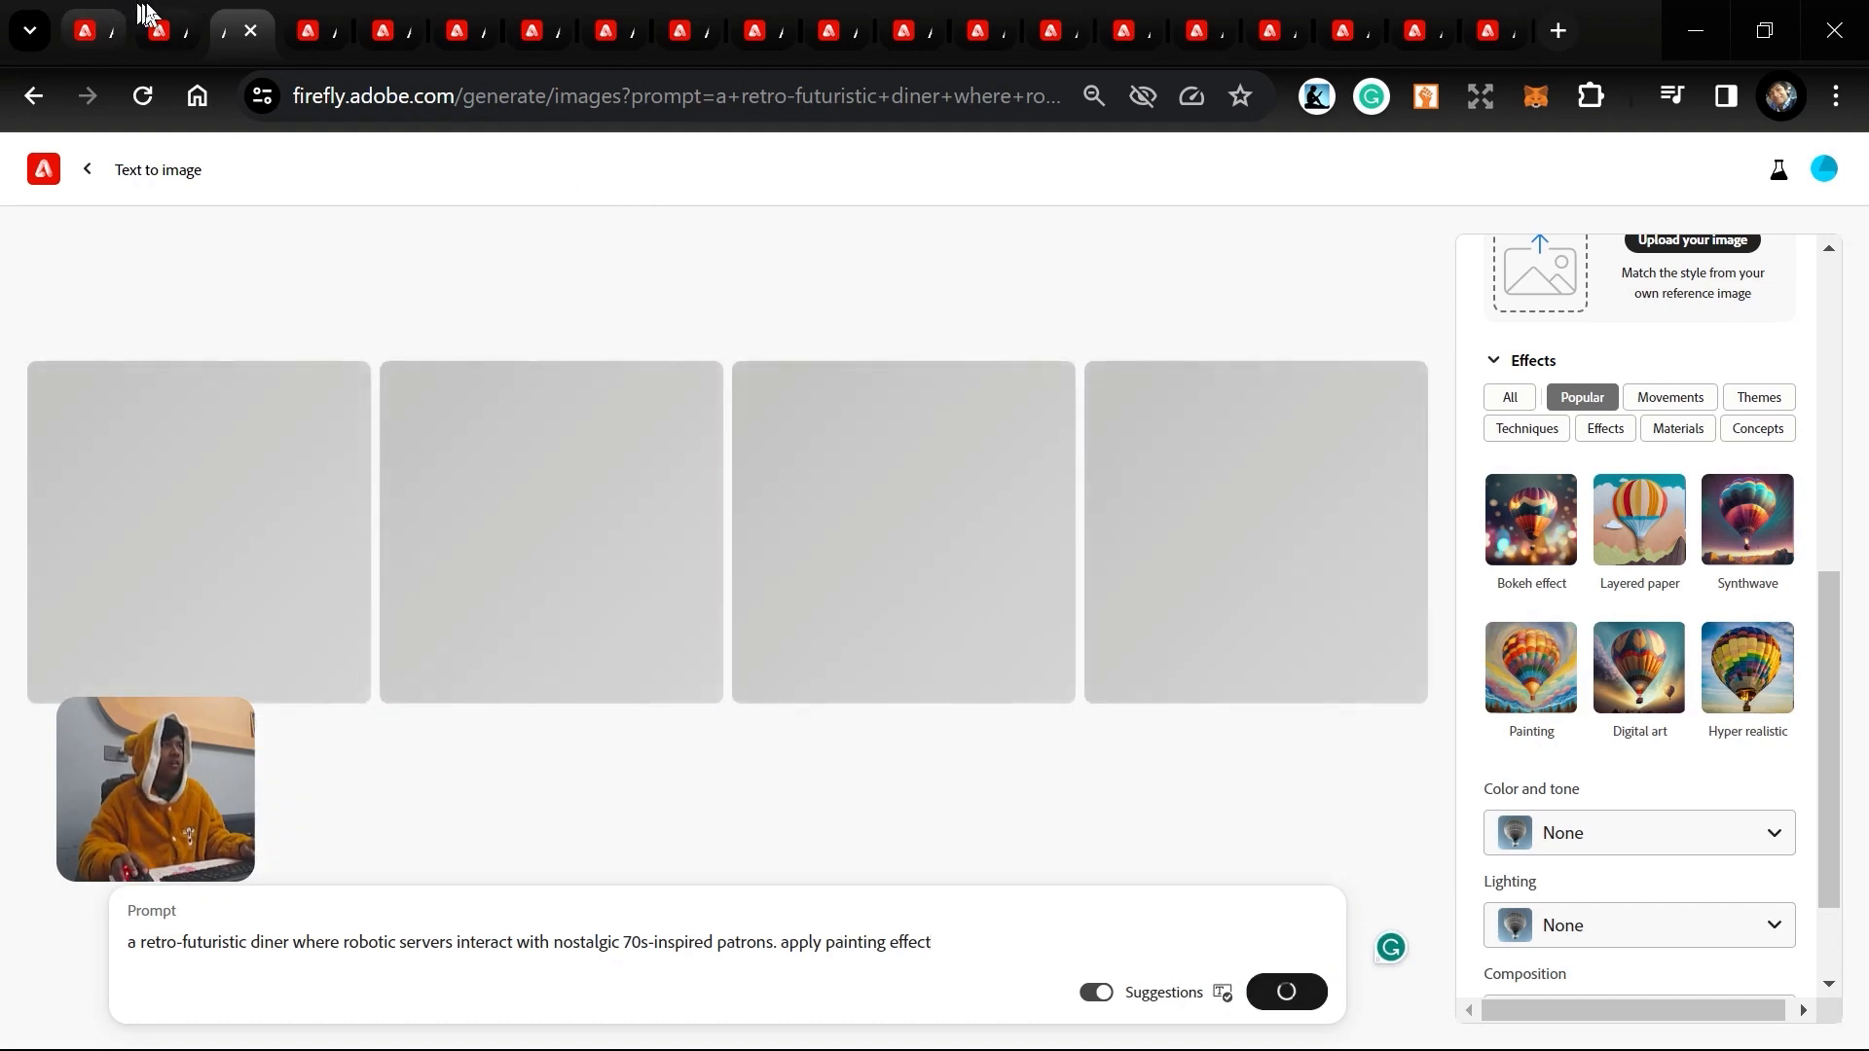
Review the new results for the flying teapots, retro-futuristic diner and flower-inspired cityscape prompts.
click(146, 14)
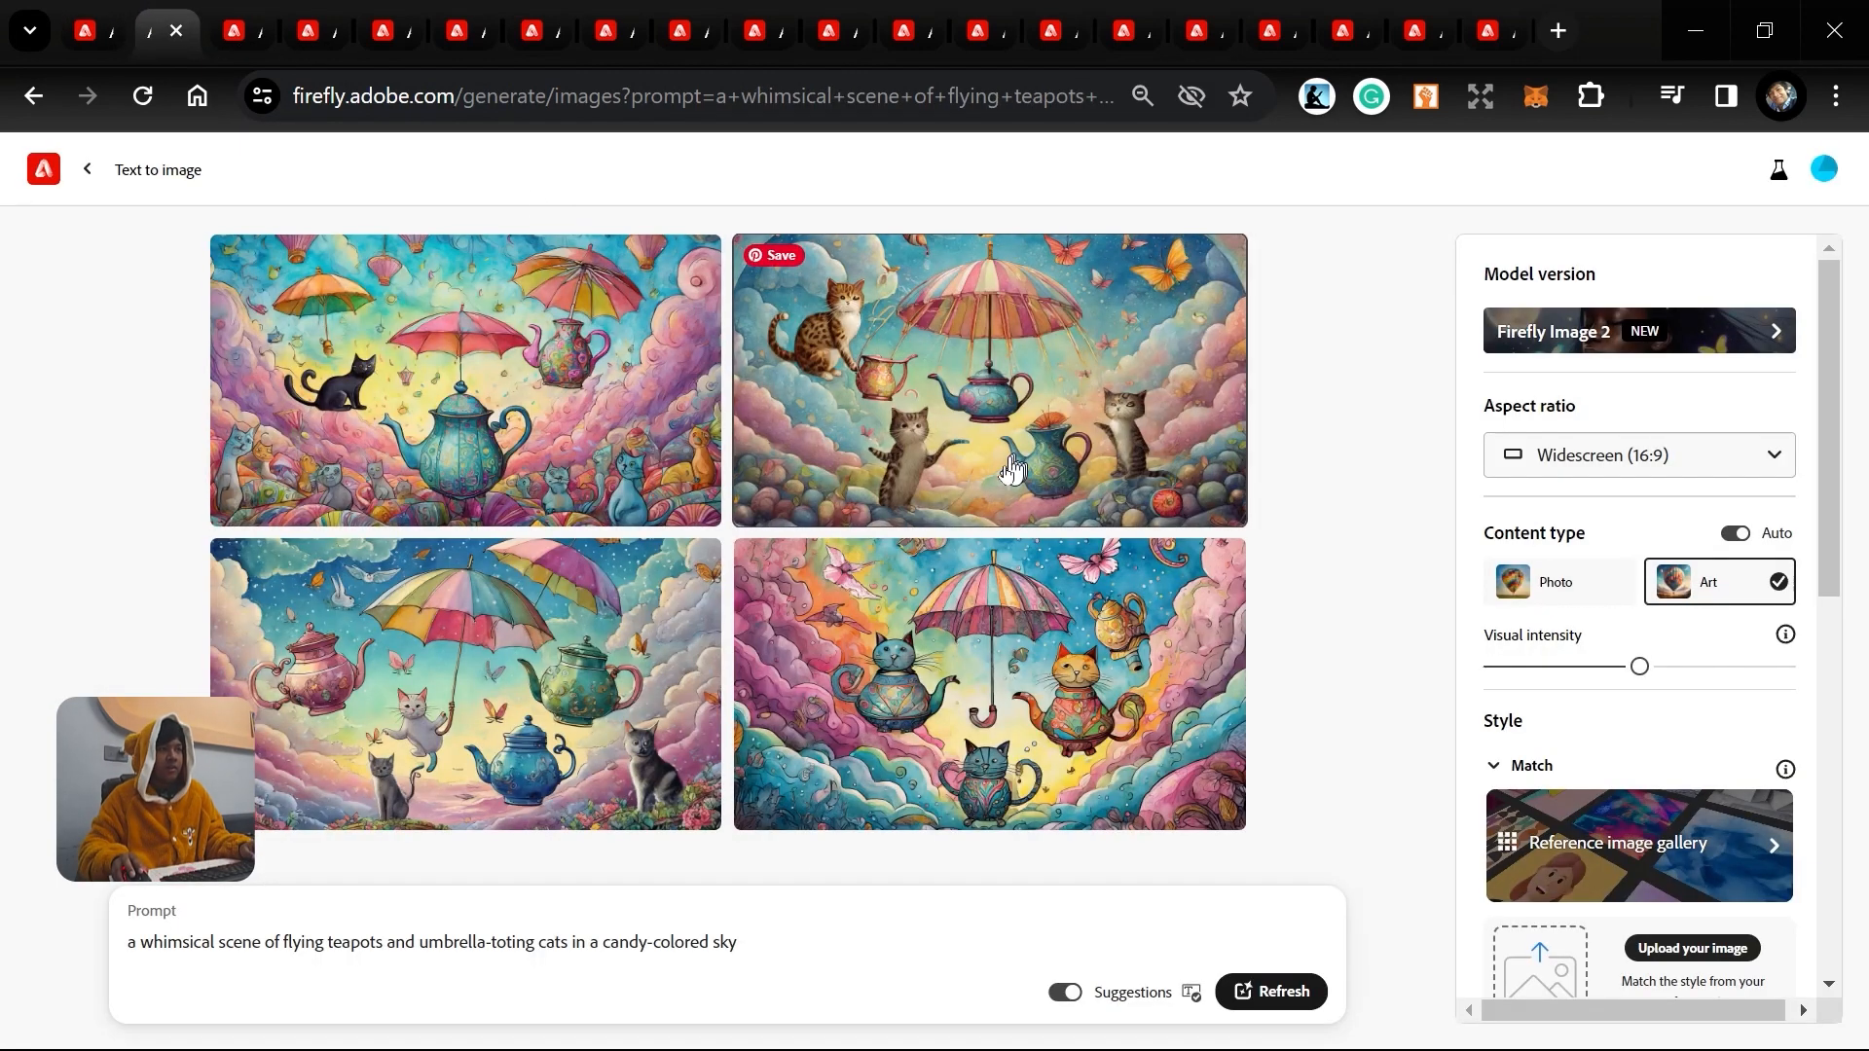
click(234, 11)
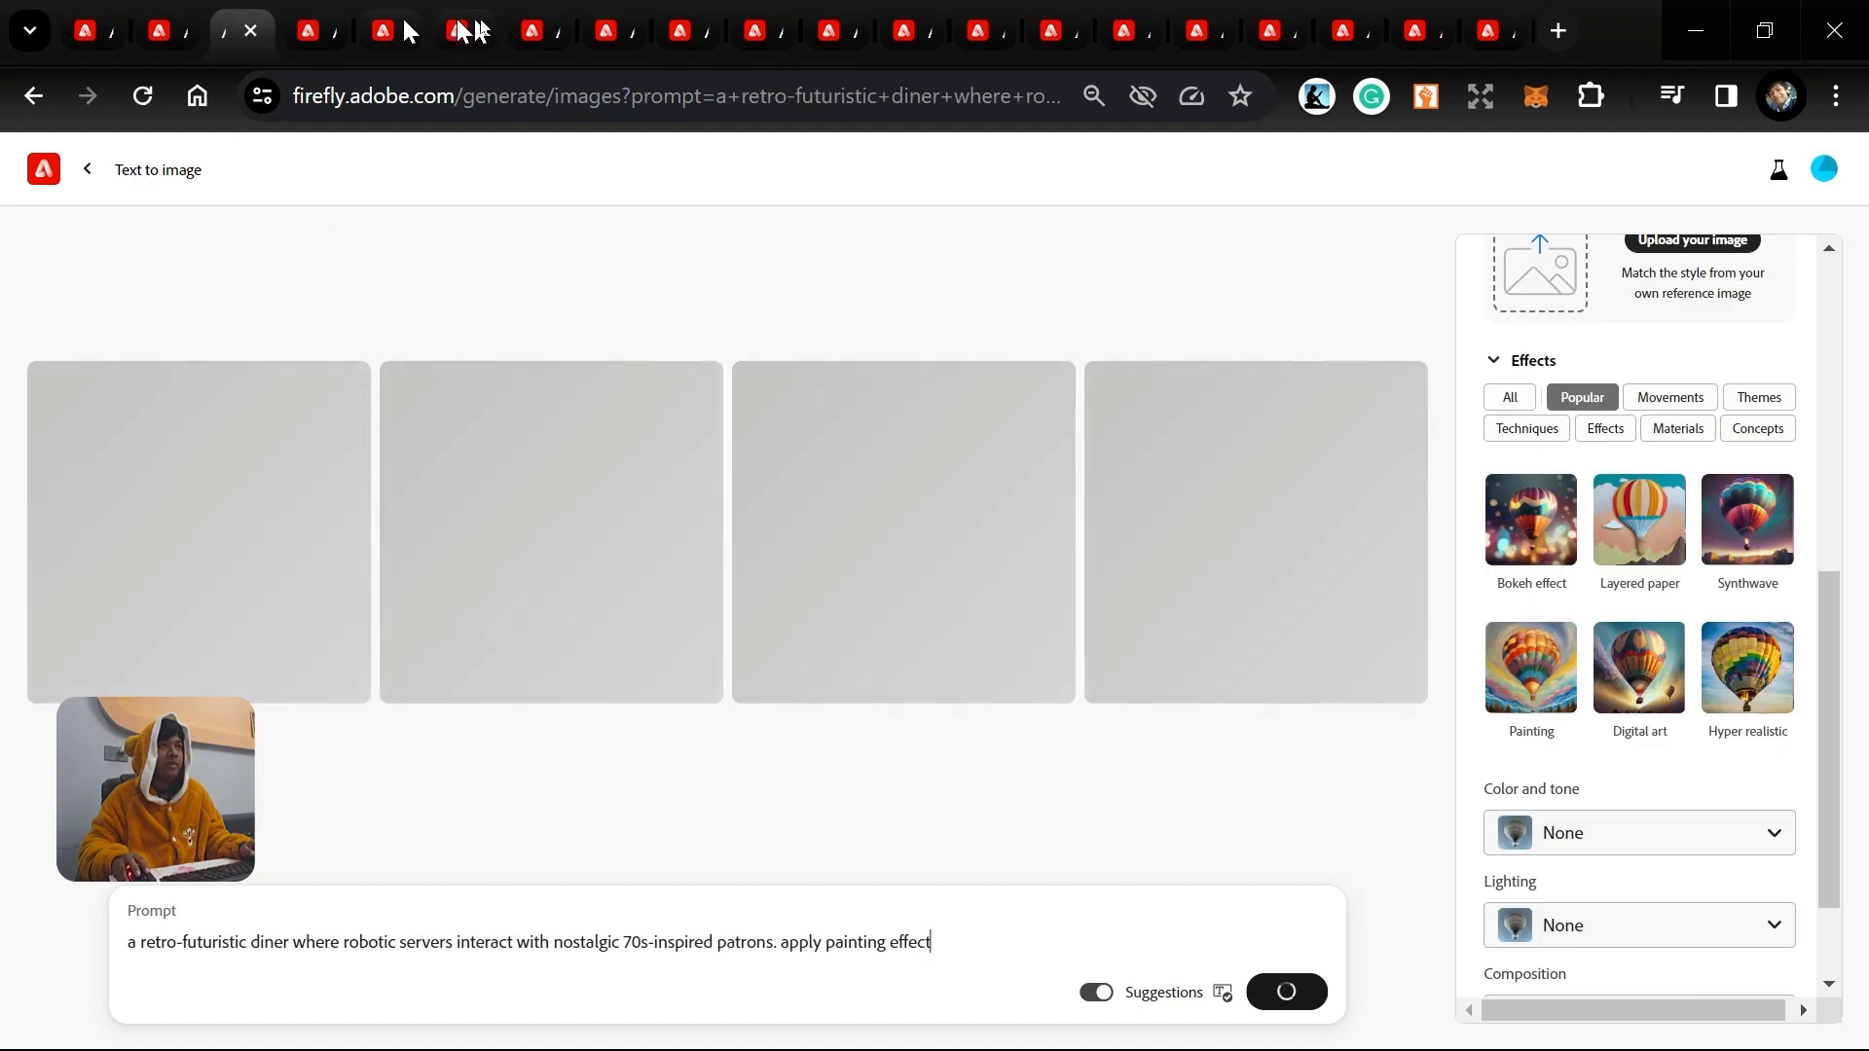
click(310, 27)
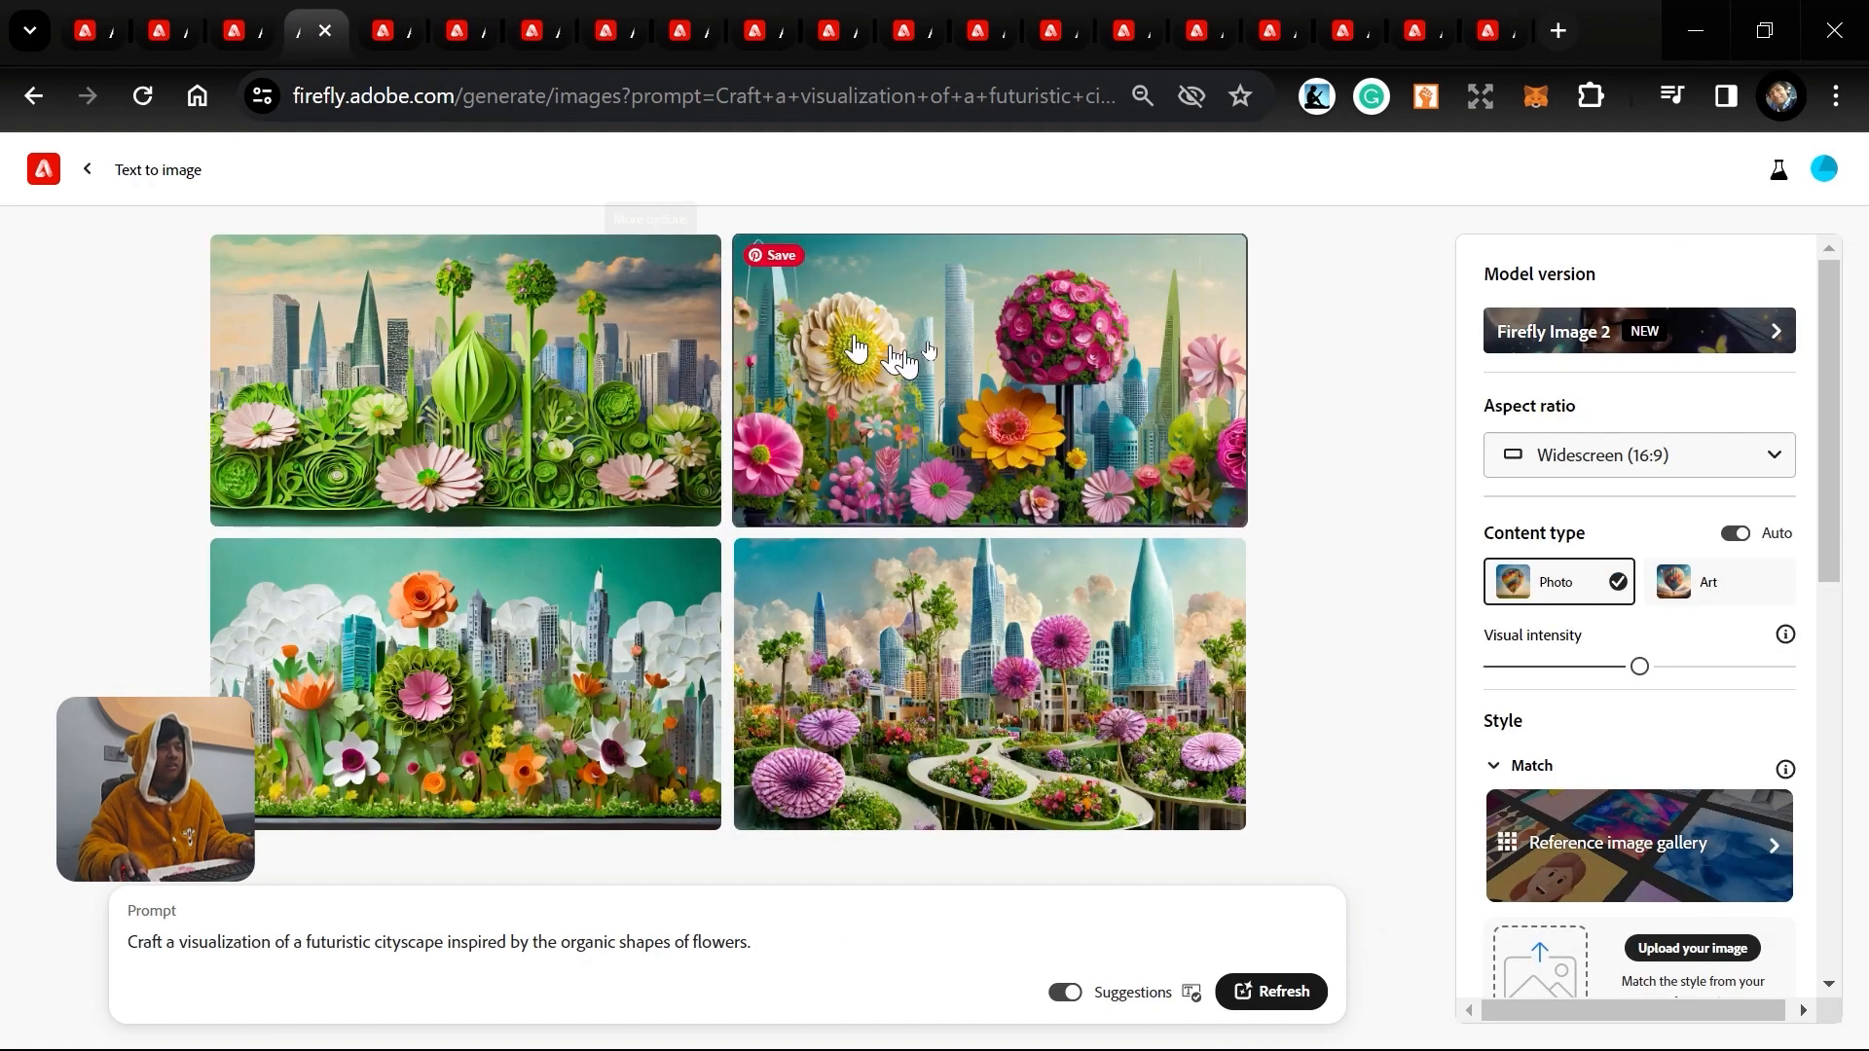
Enlarge the flower-inspired cityscape image with large purple blooms and curved garden paths, and close its preview.
click(384, 27)
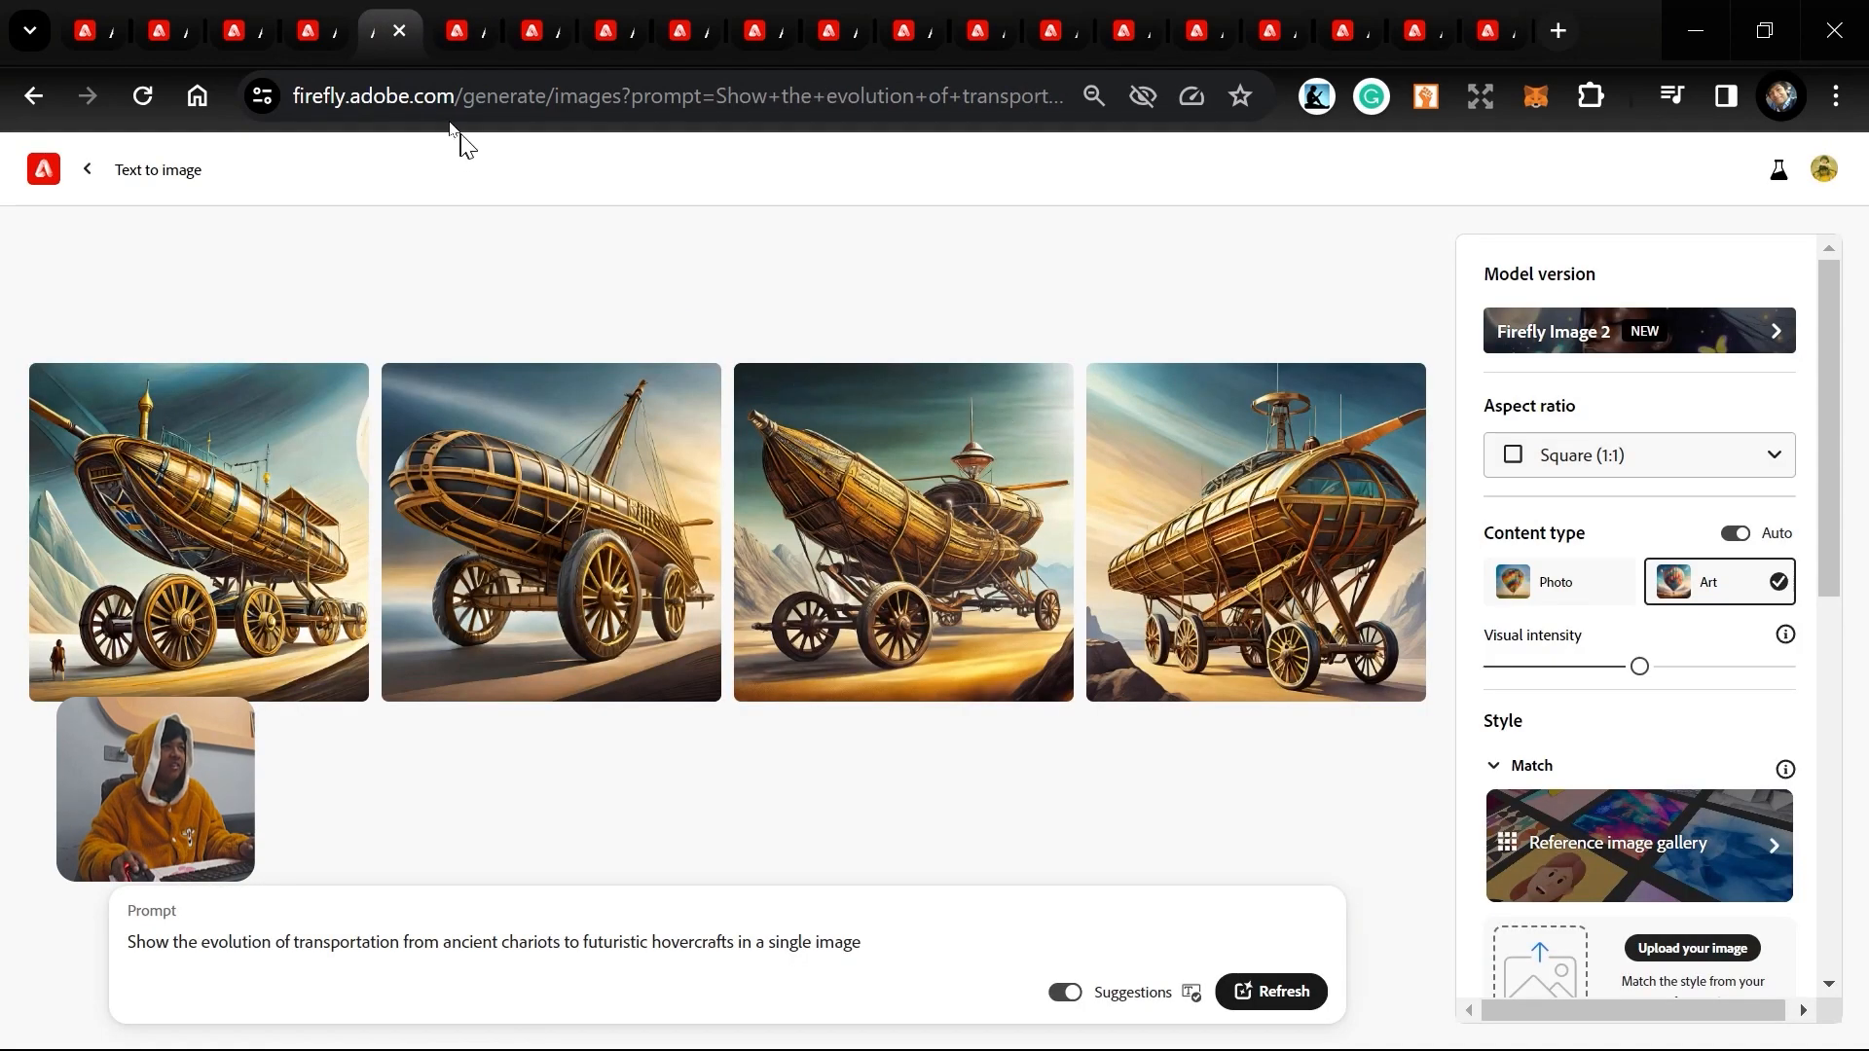
click(307, 27)
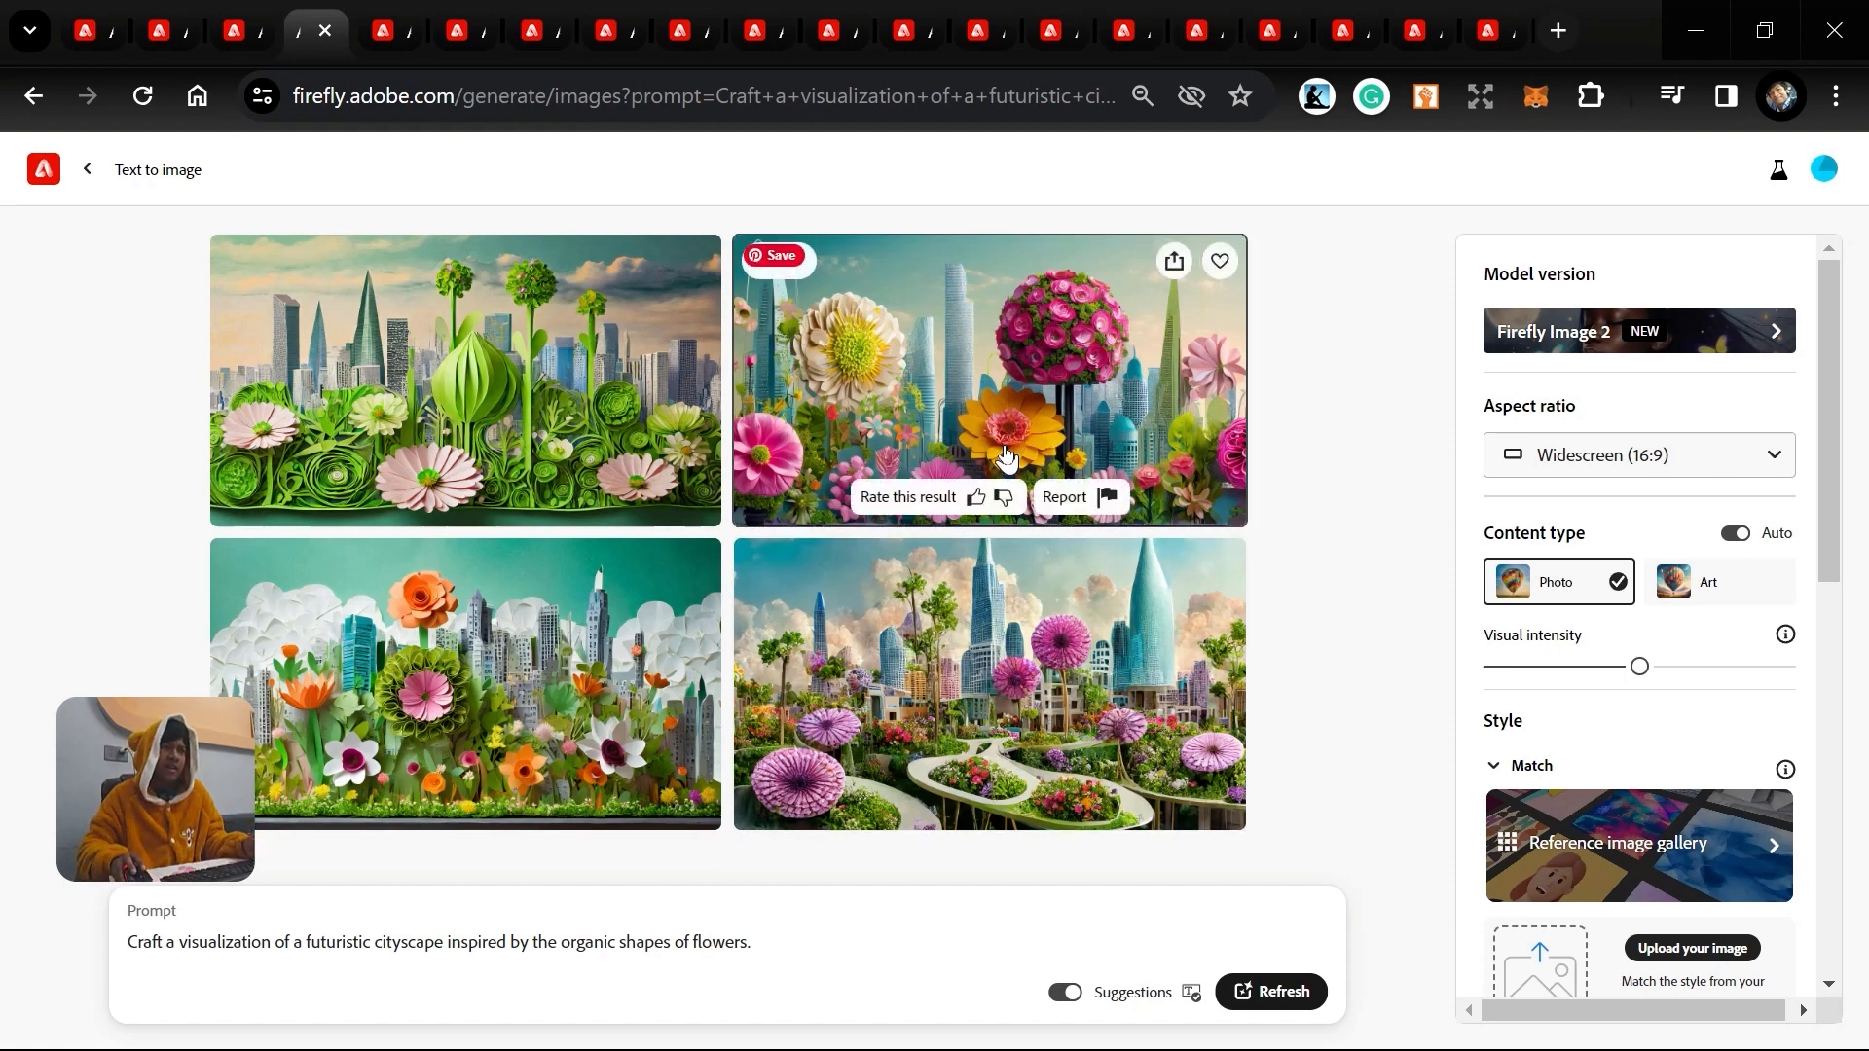
click(1018, 671)
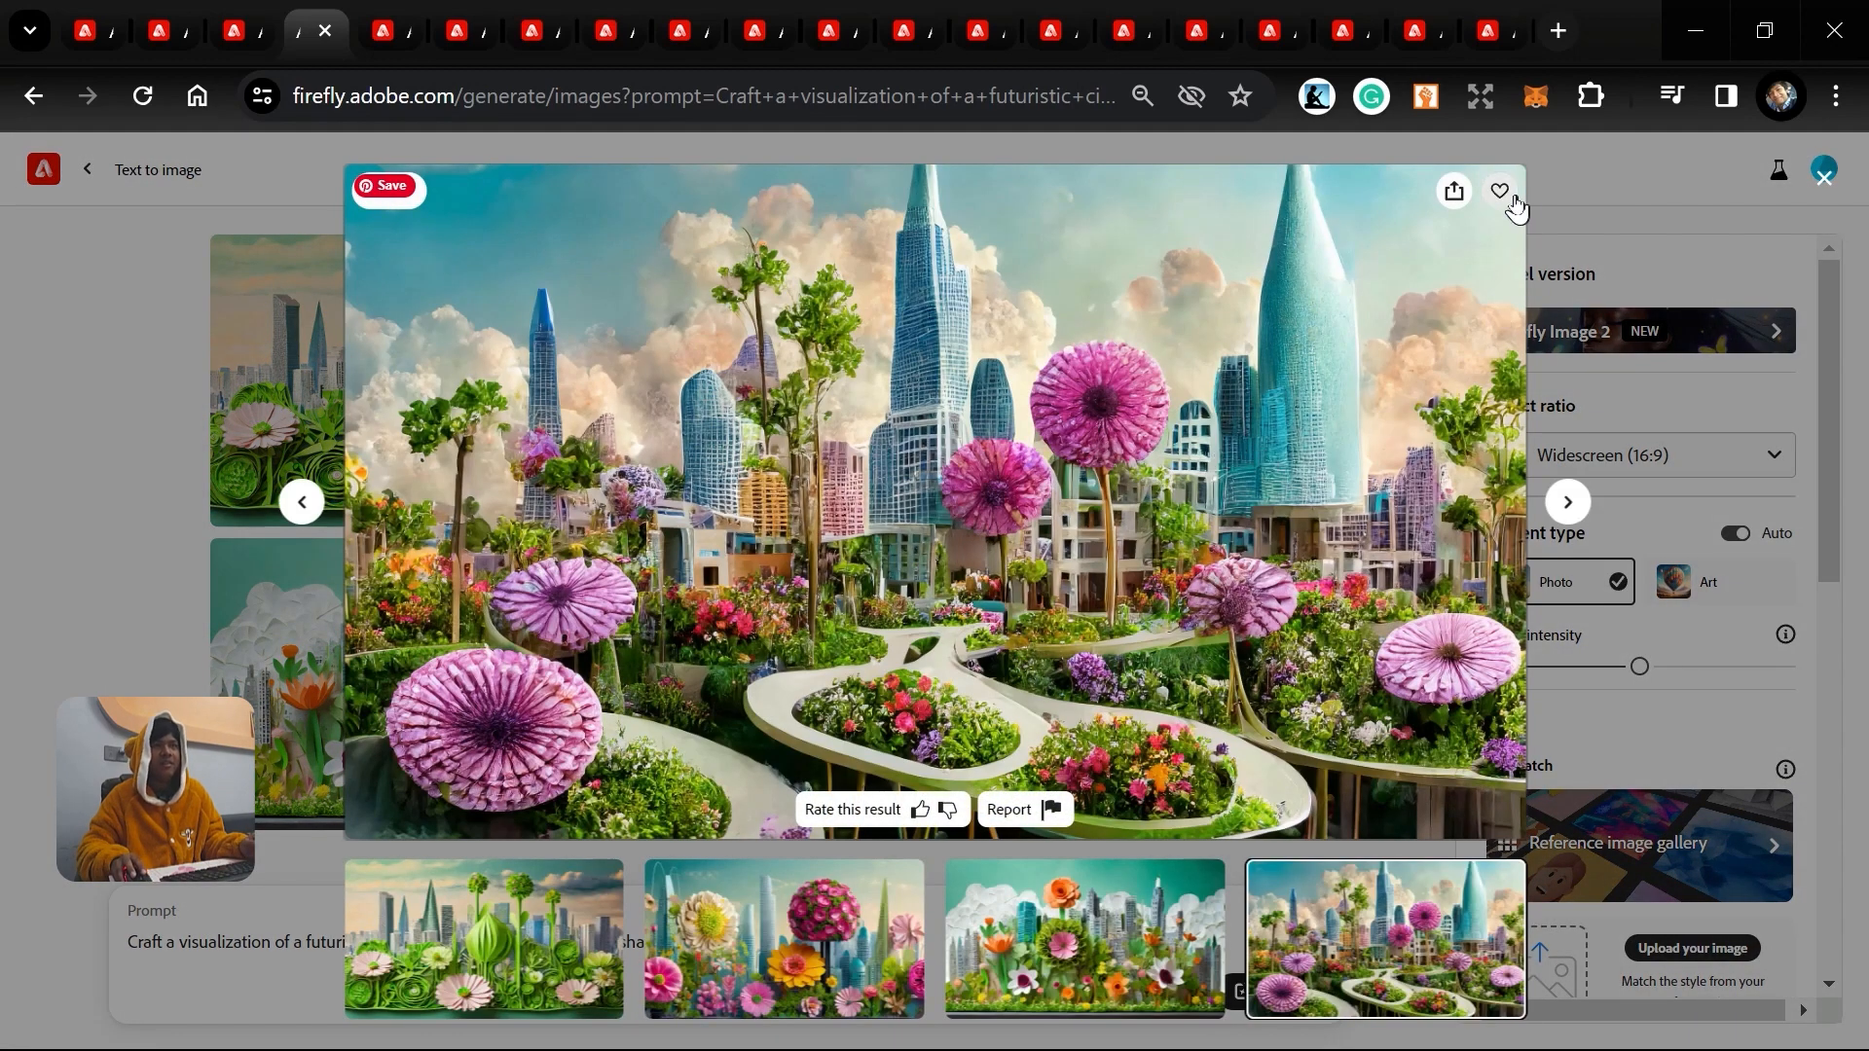
click(193, 494)
Compare the results of the diner, flying teapots and cityscape prompts, and examine the style effects offered for the teapots images.
click(393, 4)
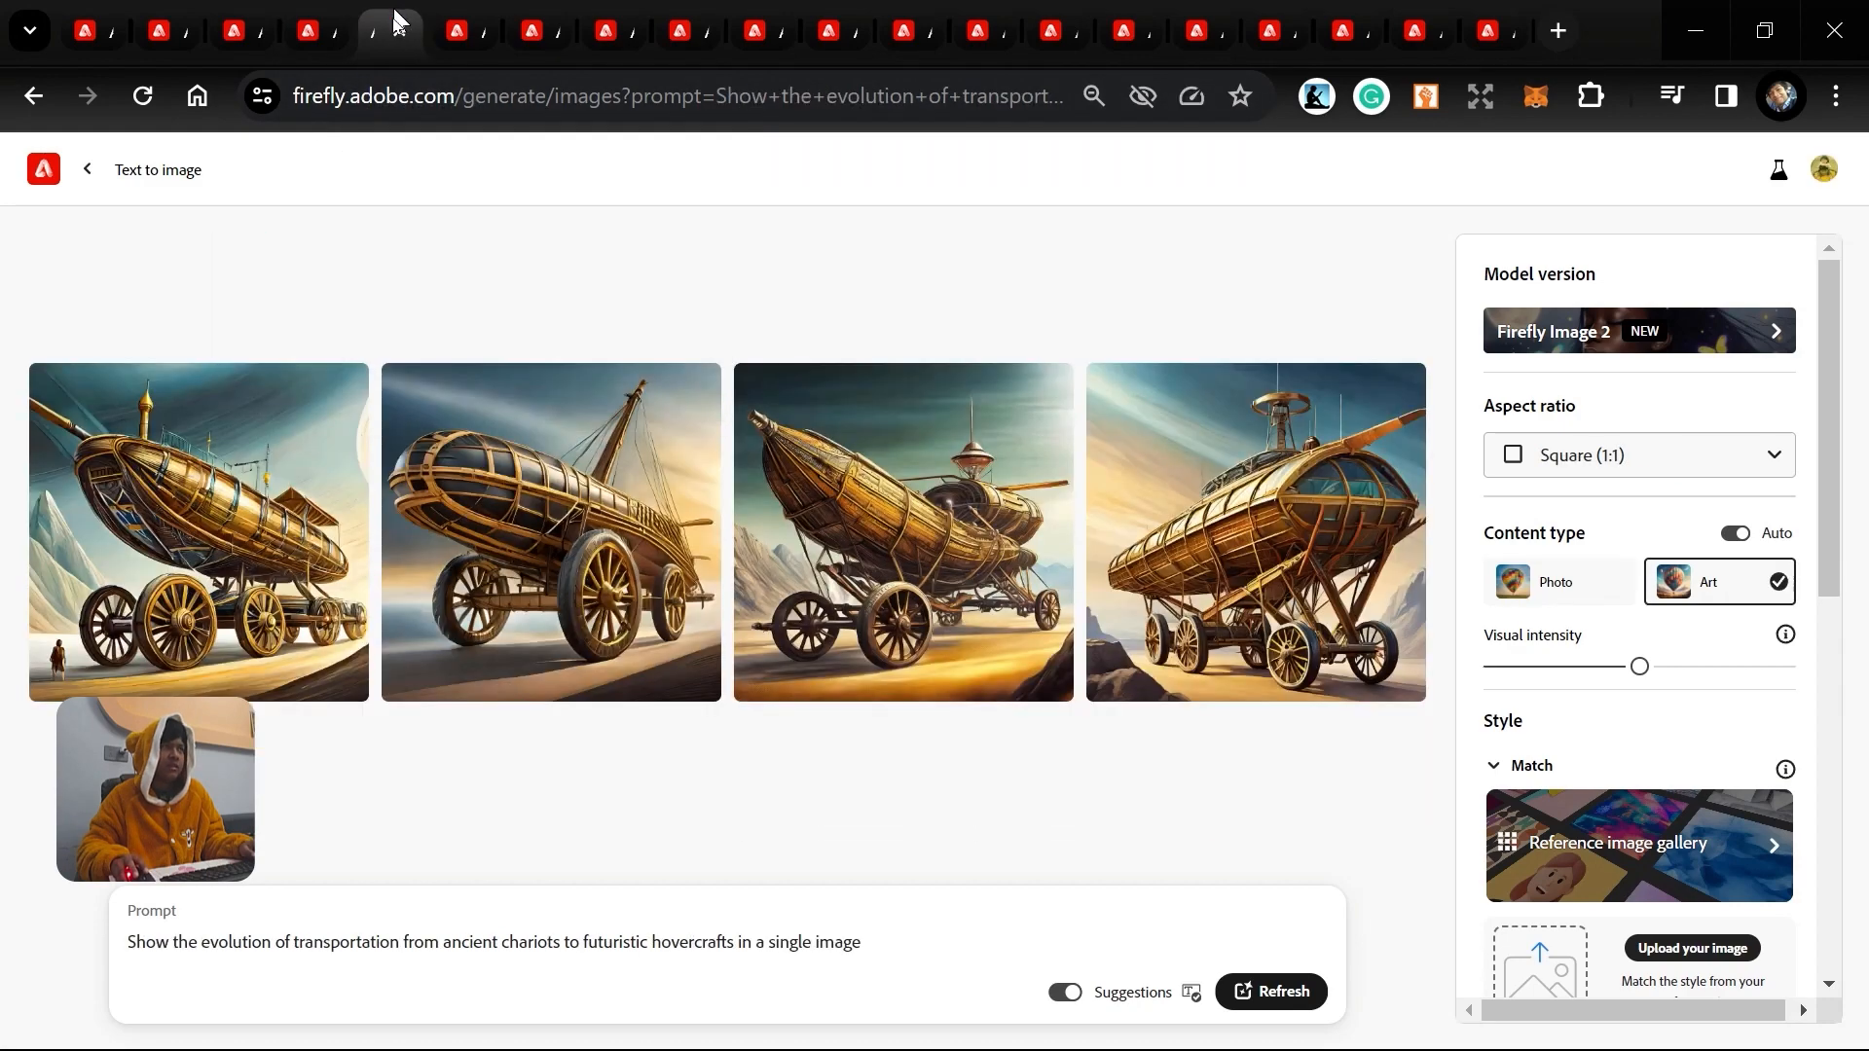
click(317, 29)
click(259, 15)
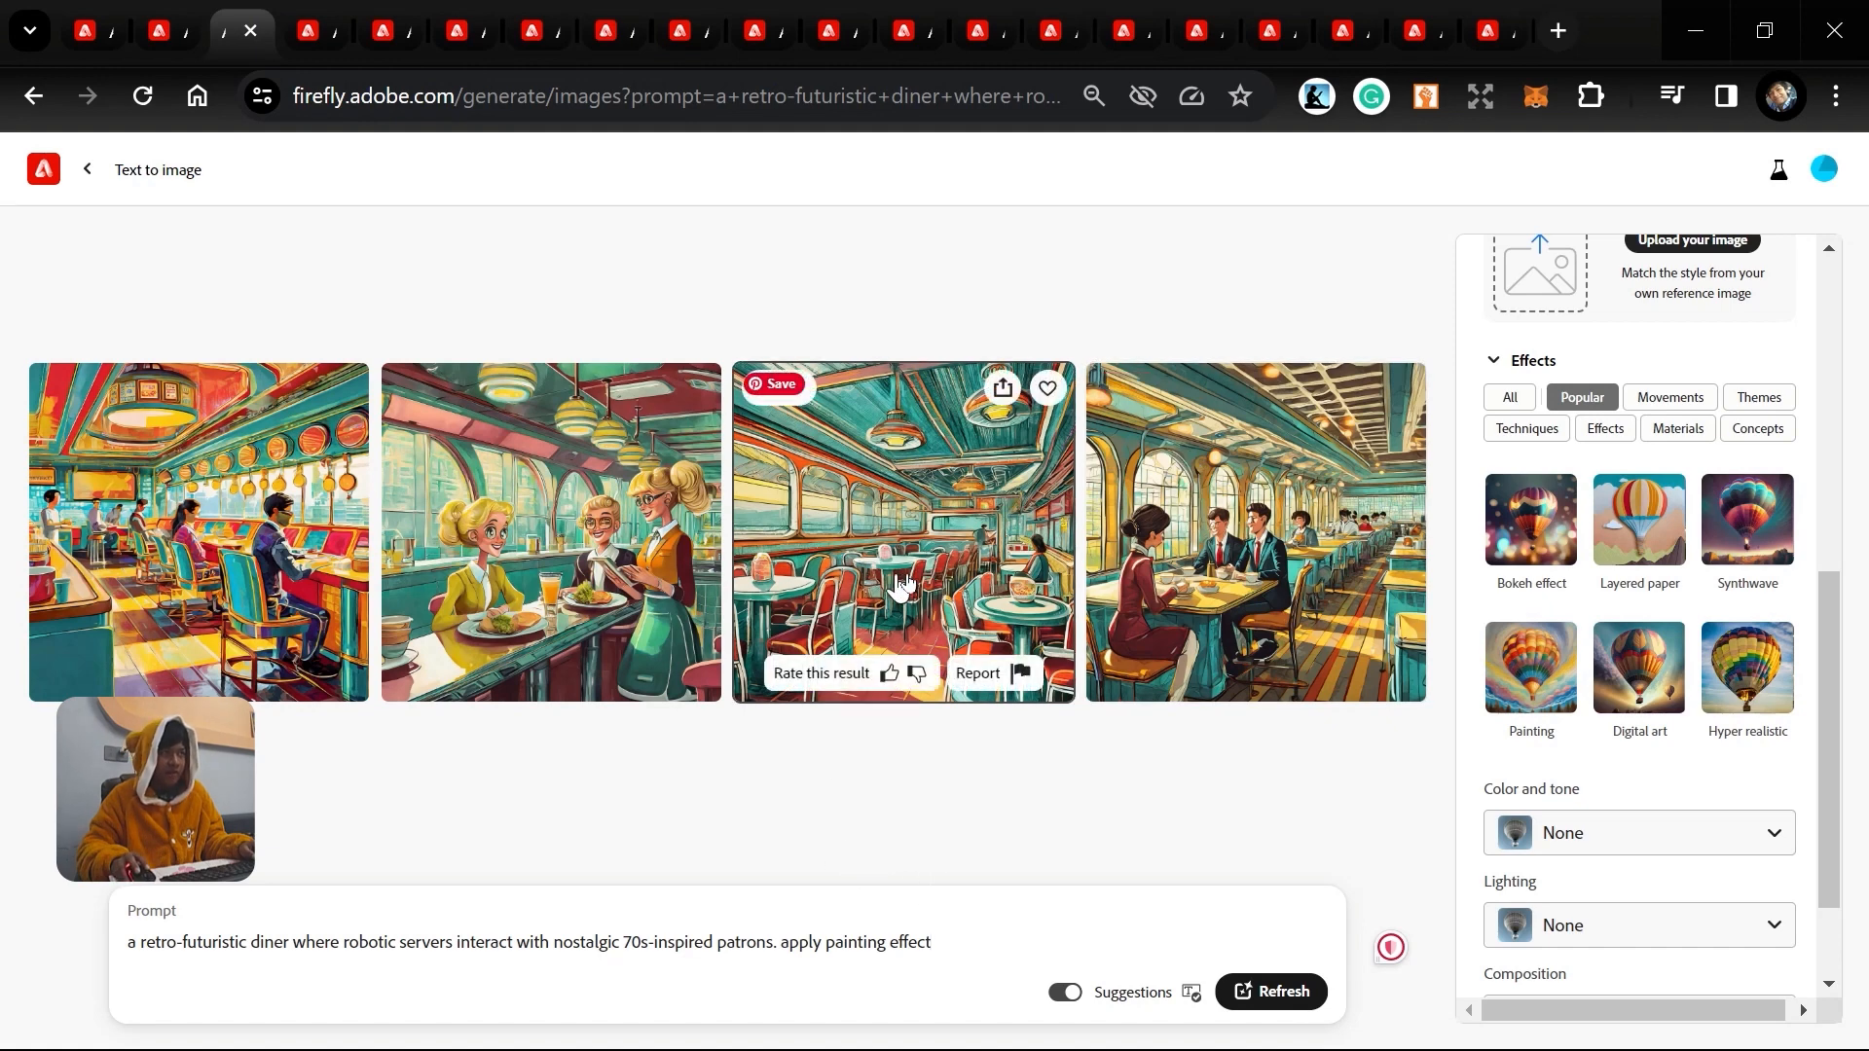
scroll(1597, 557, up, 7)
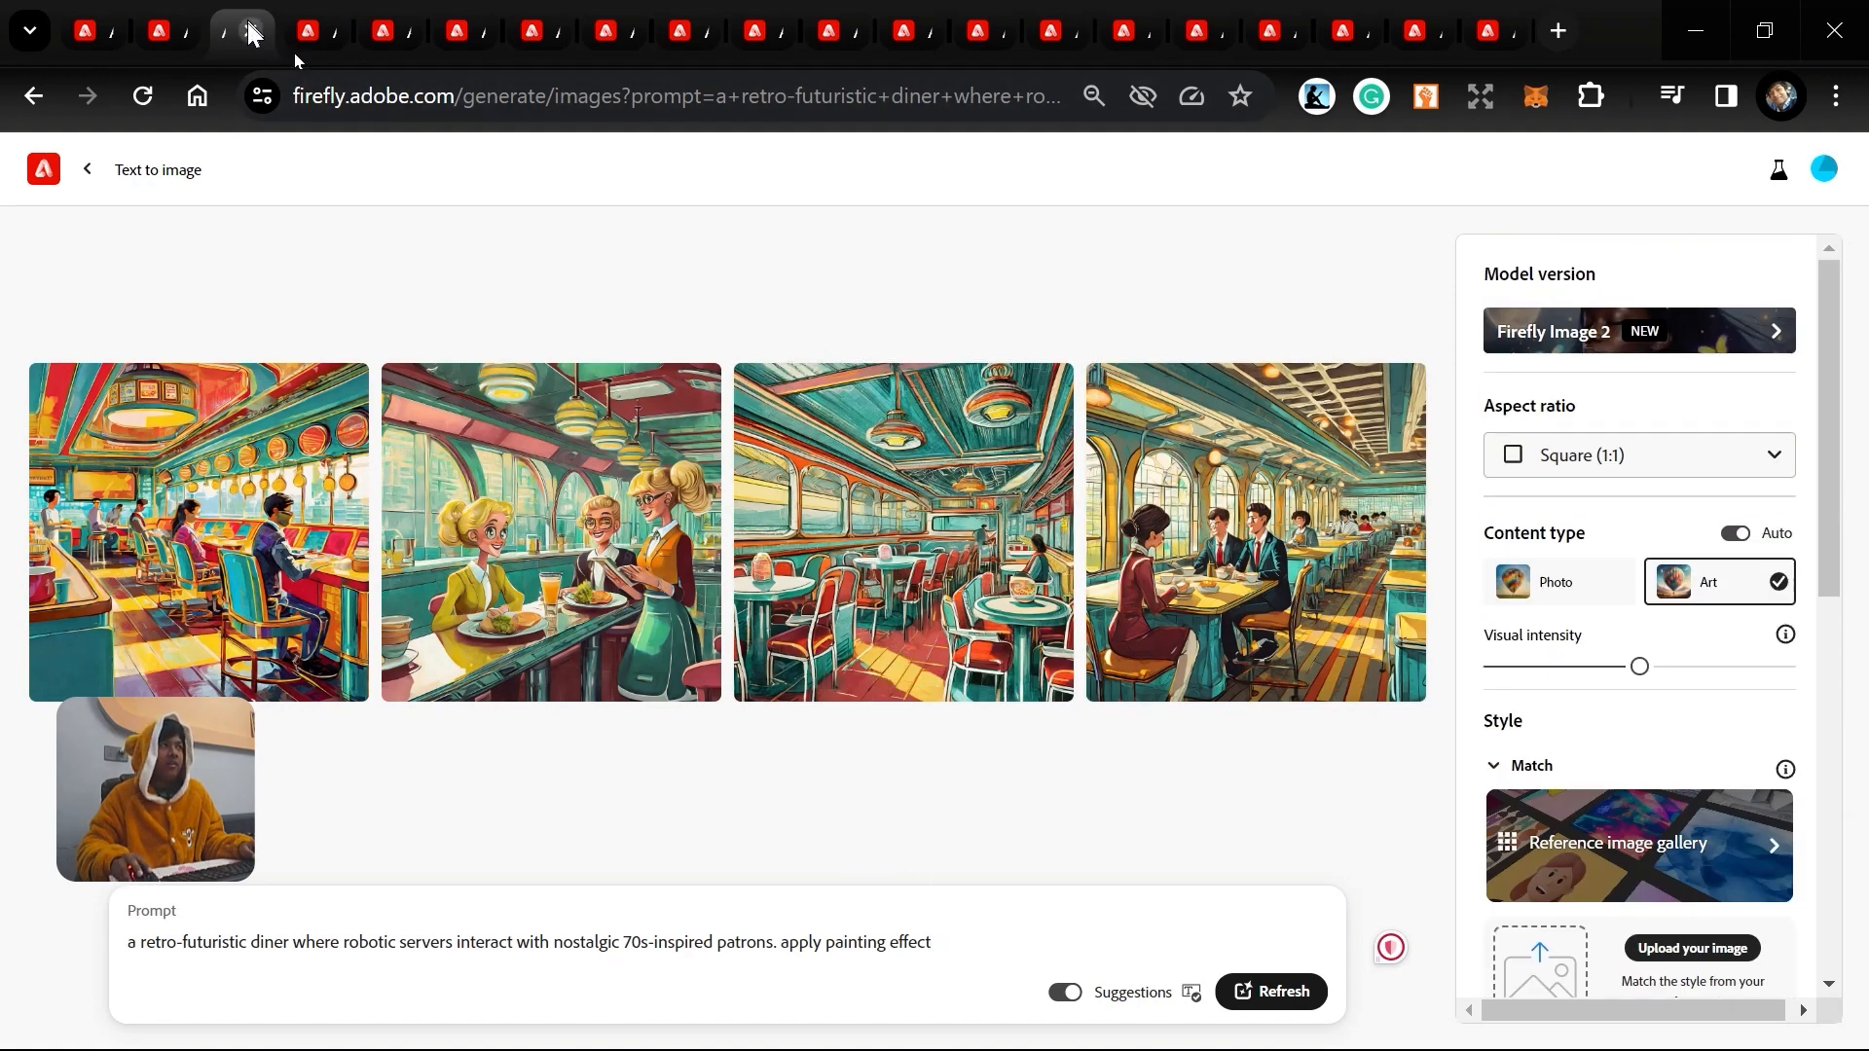
click(171, 16)
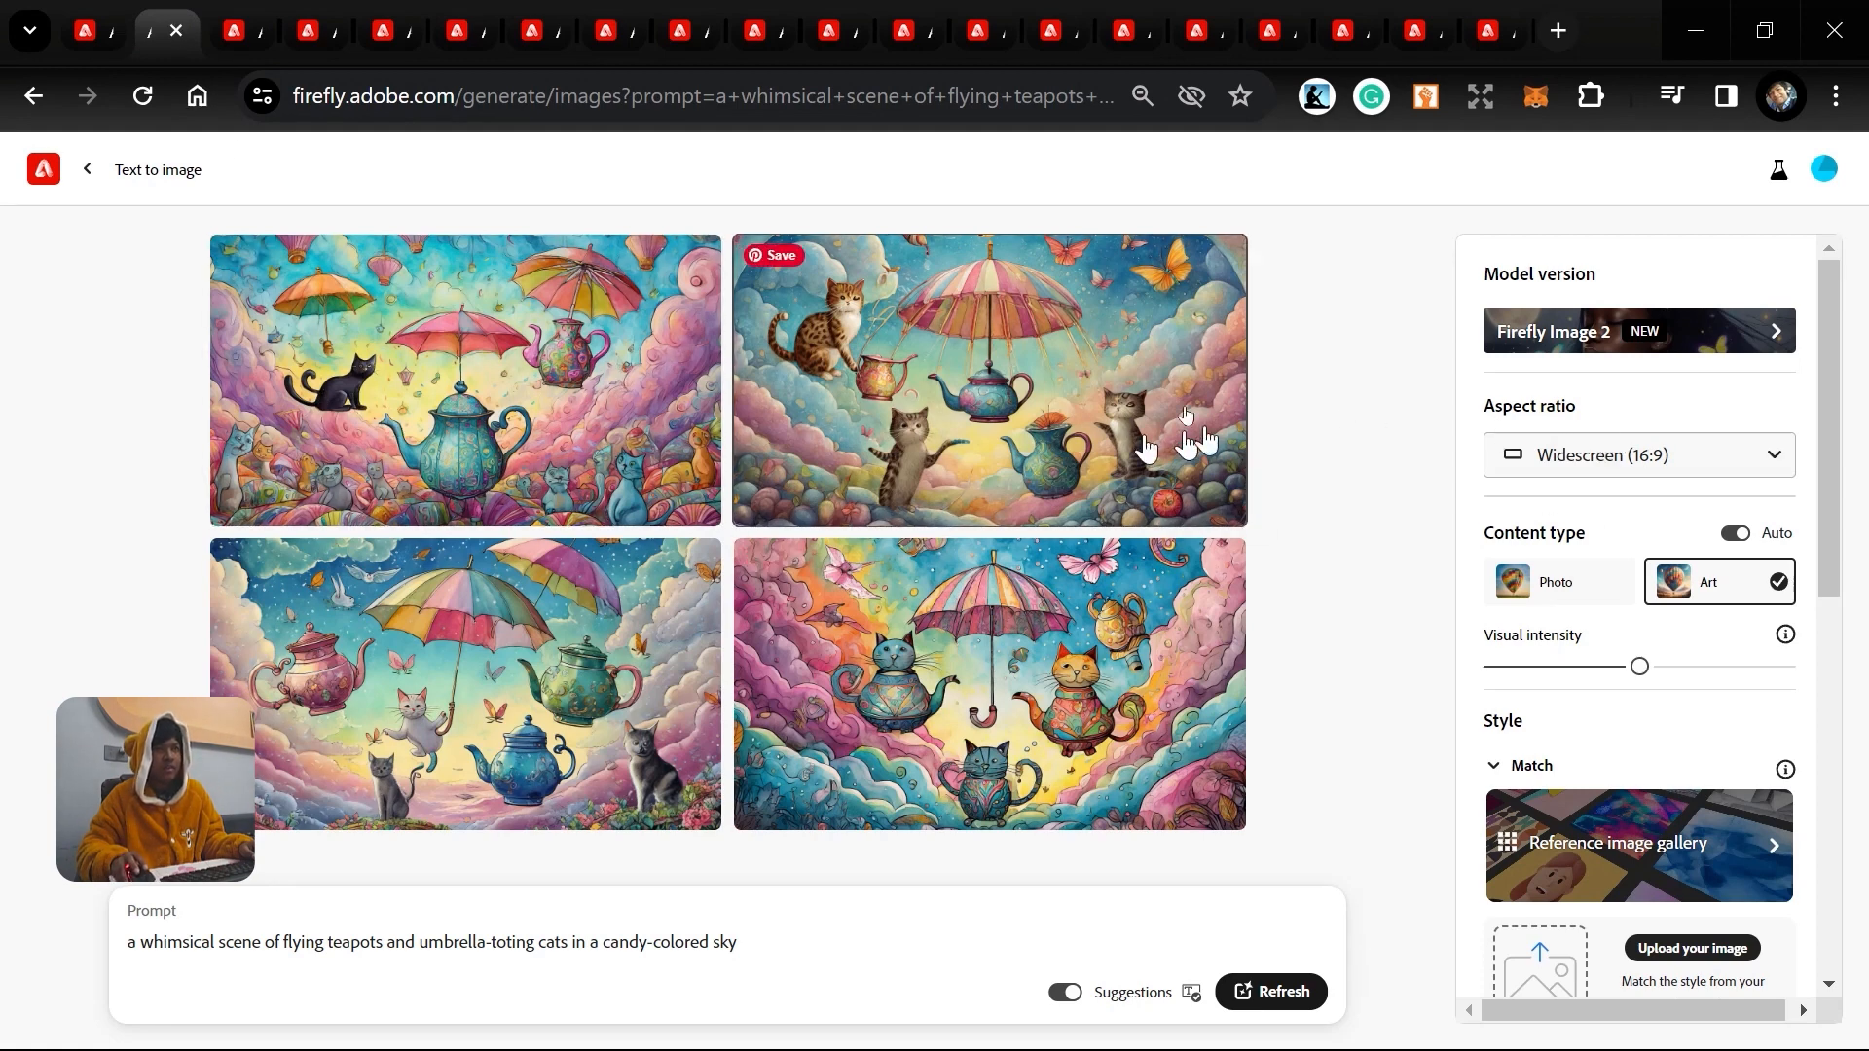
scroll(1709, 666, down, 7)
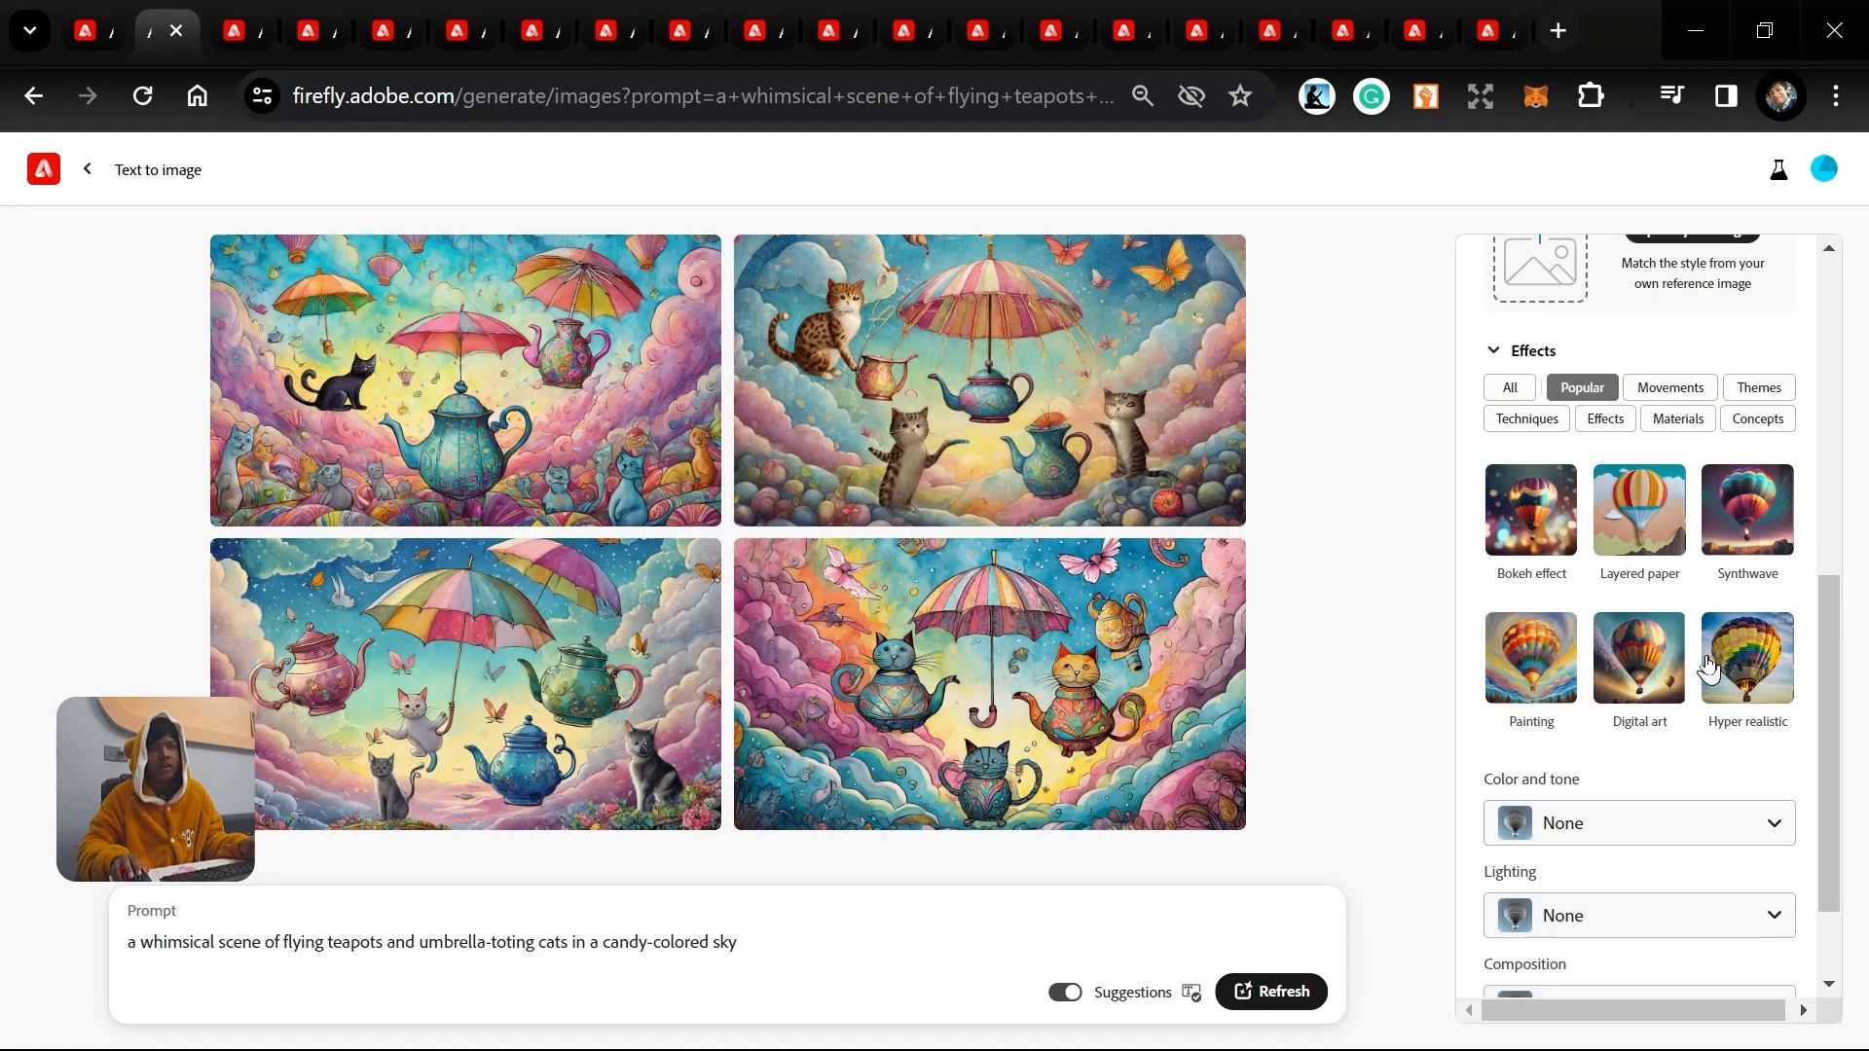
scroll(1708, 667, down, 2)
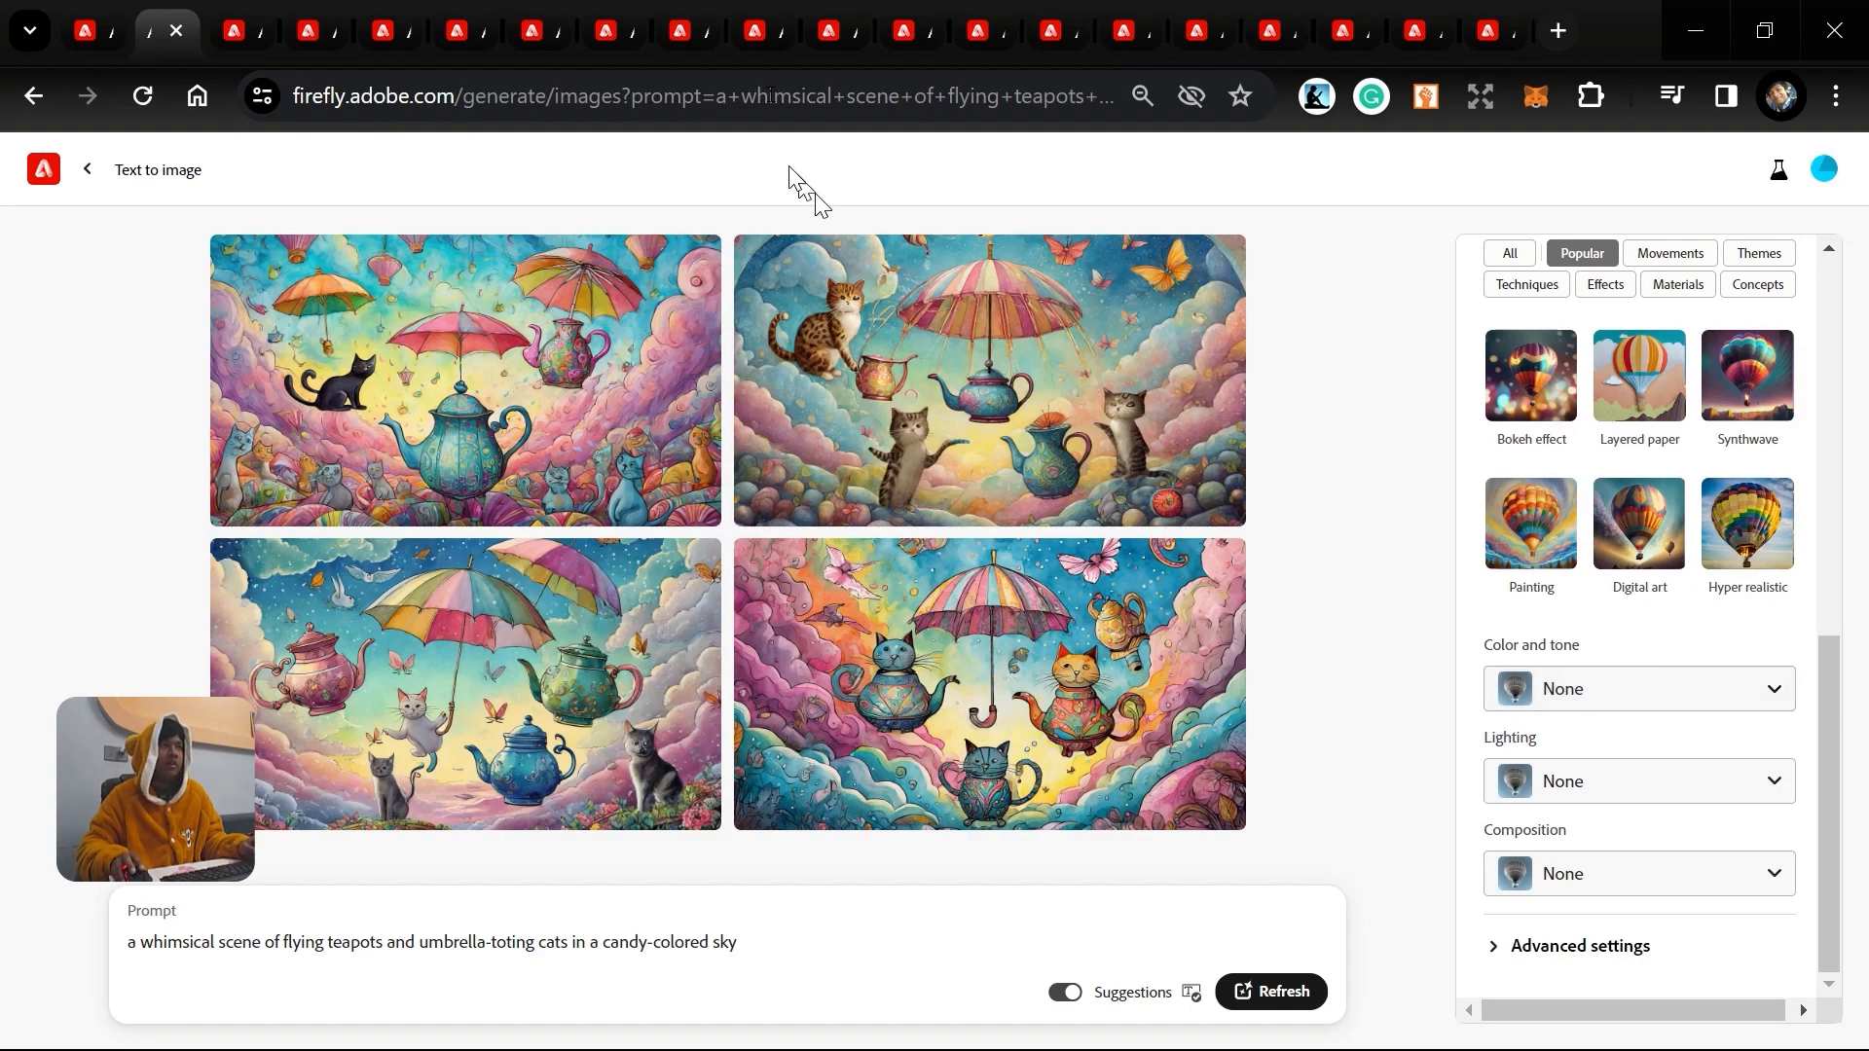
click(267, 17)
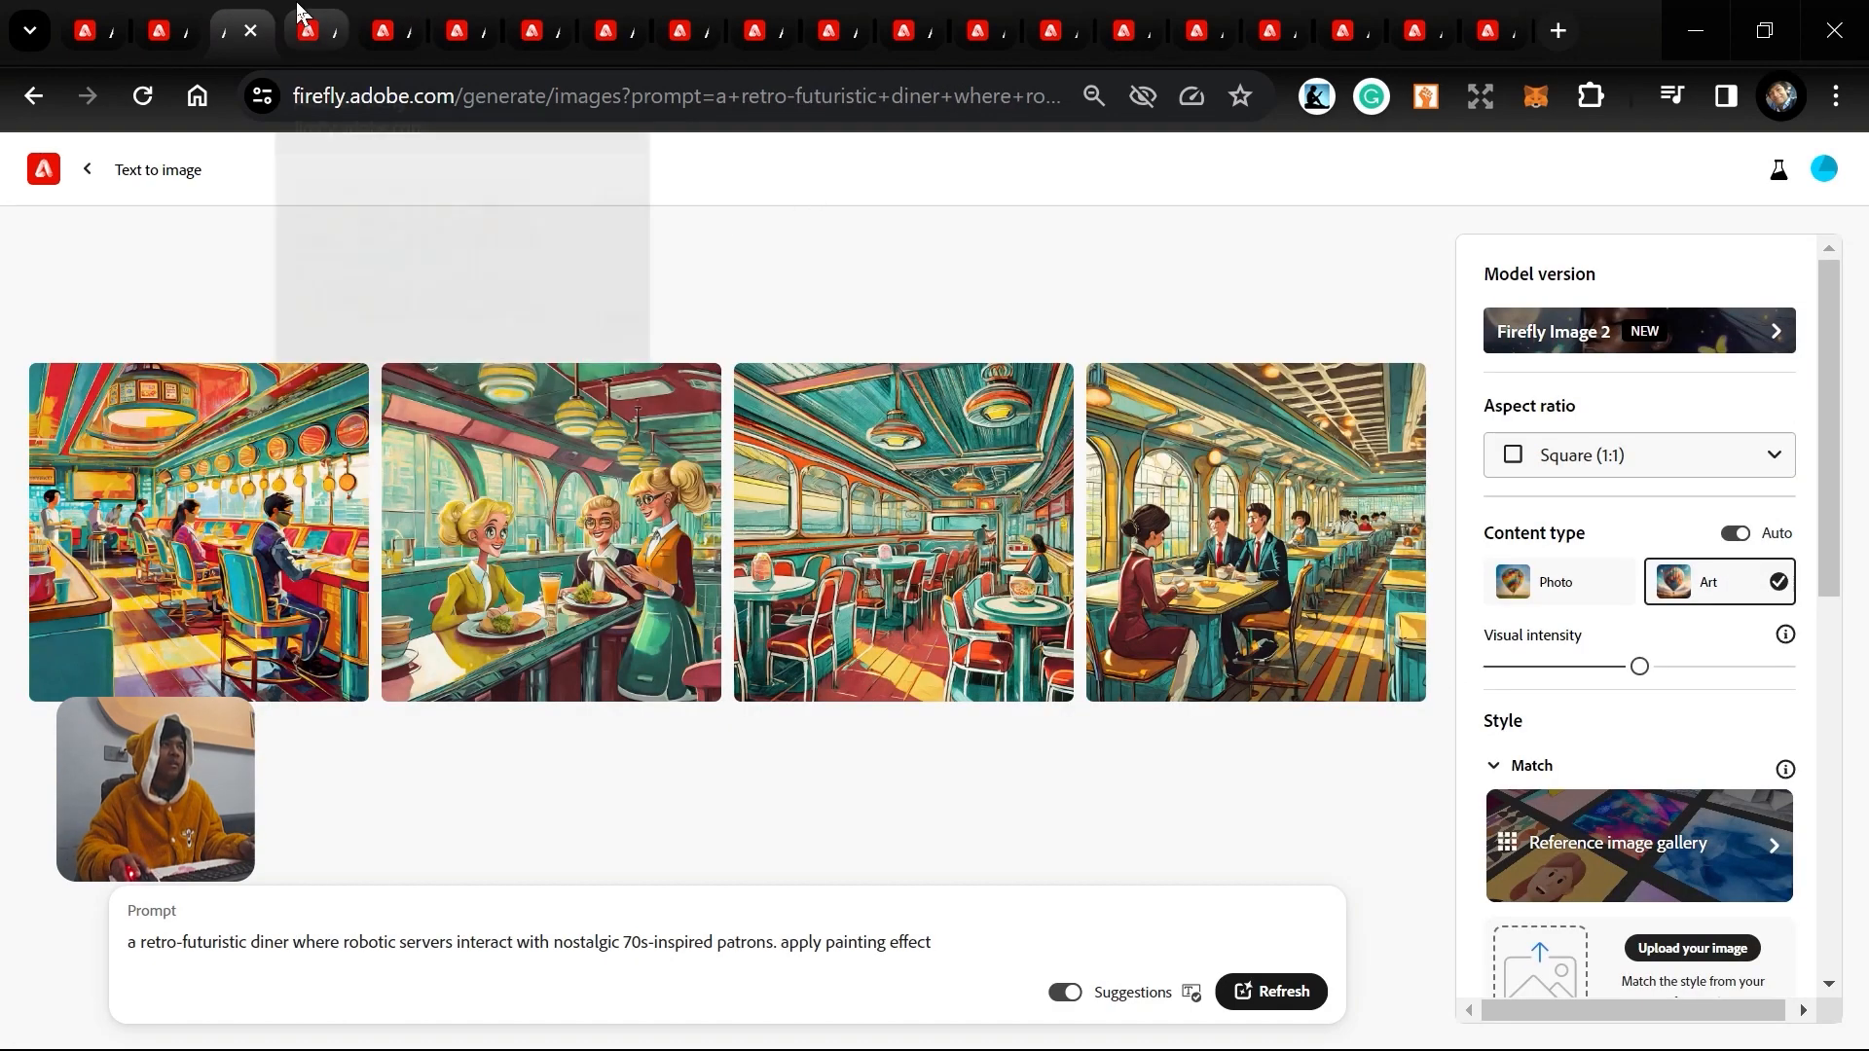
click(304, 20)
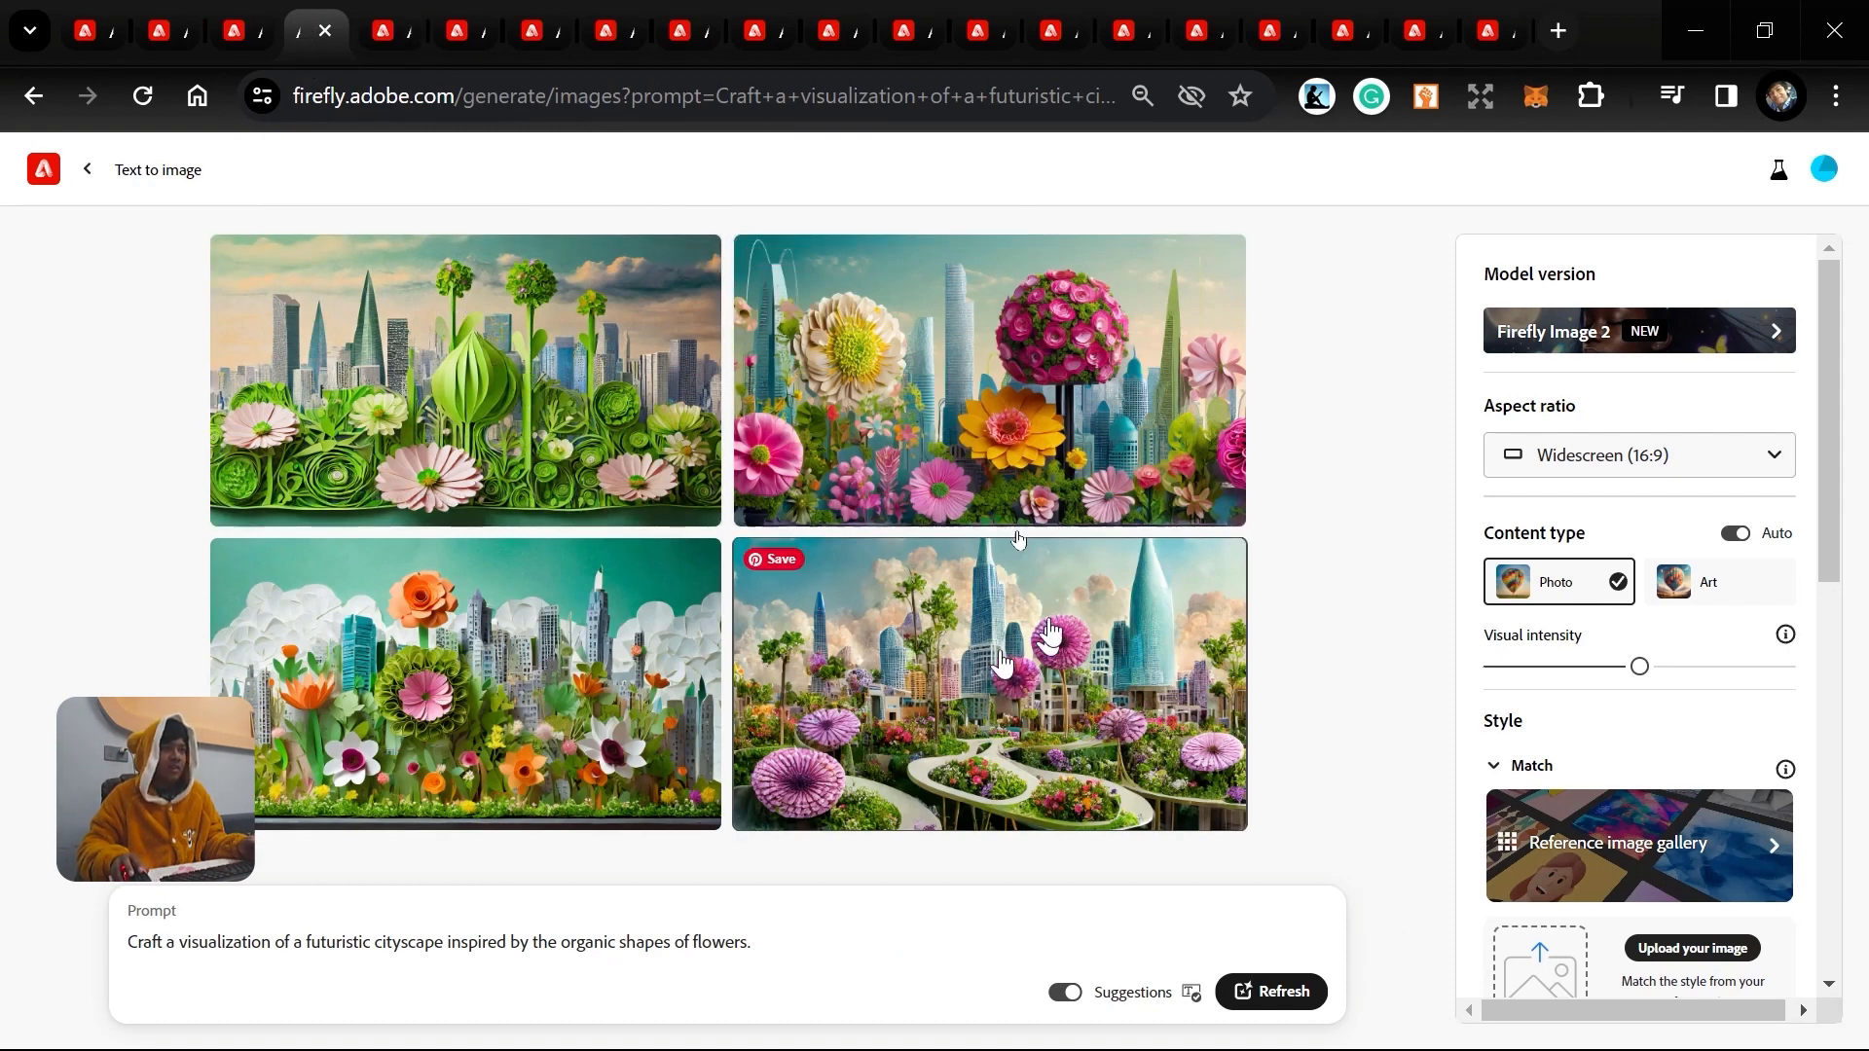
mouse_move(962, 448)
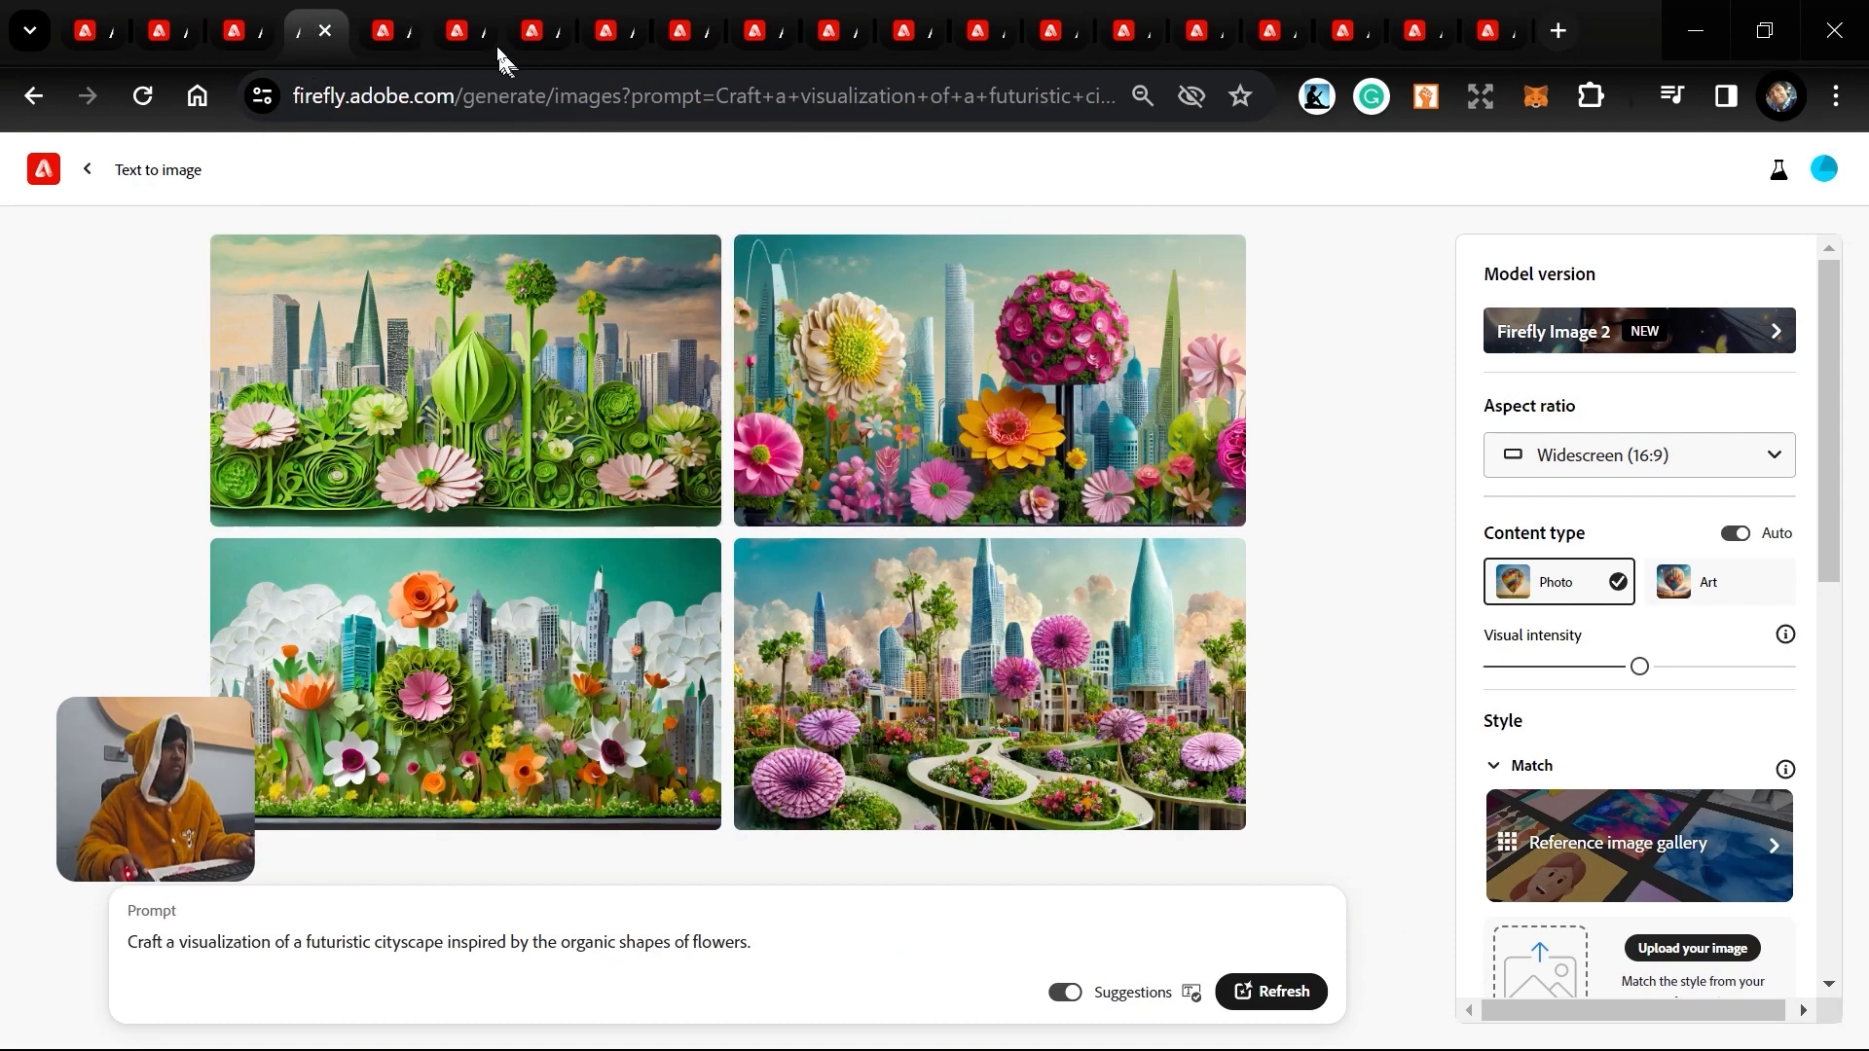
click(399, 17)
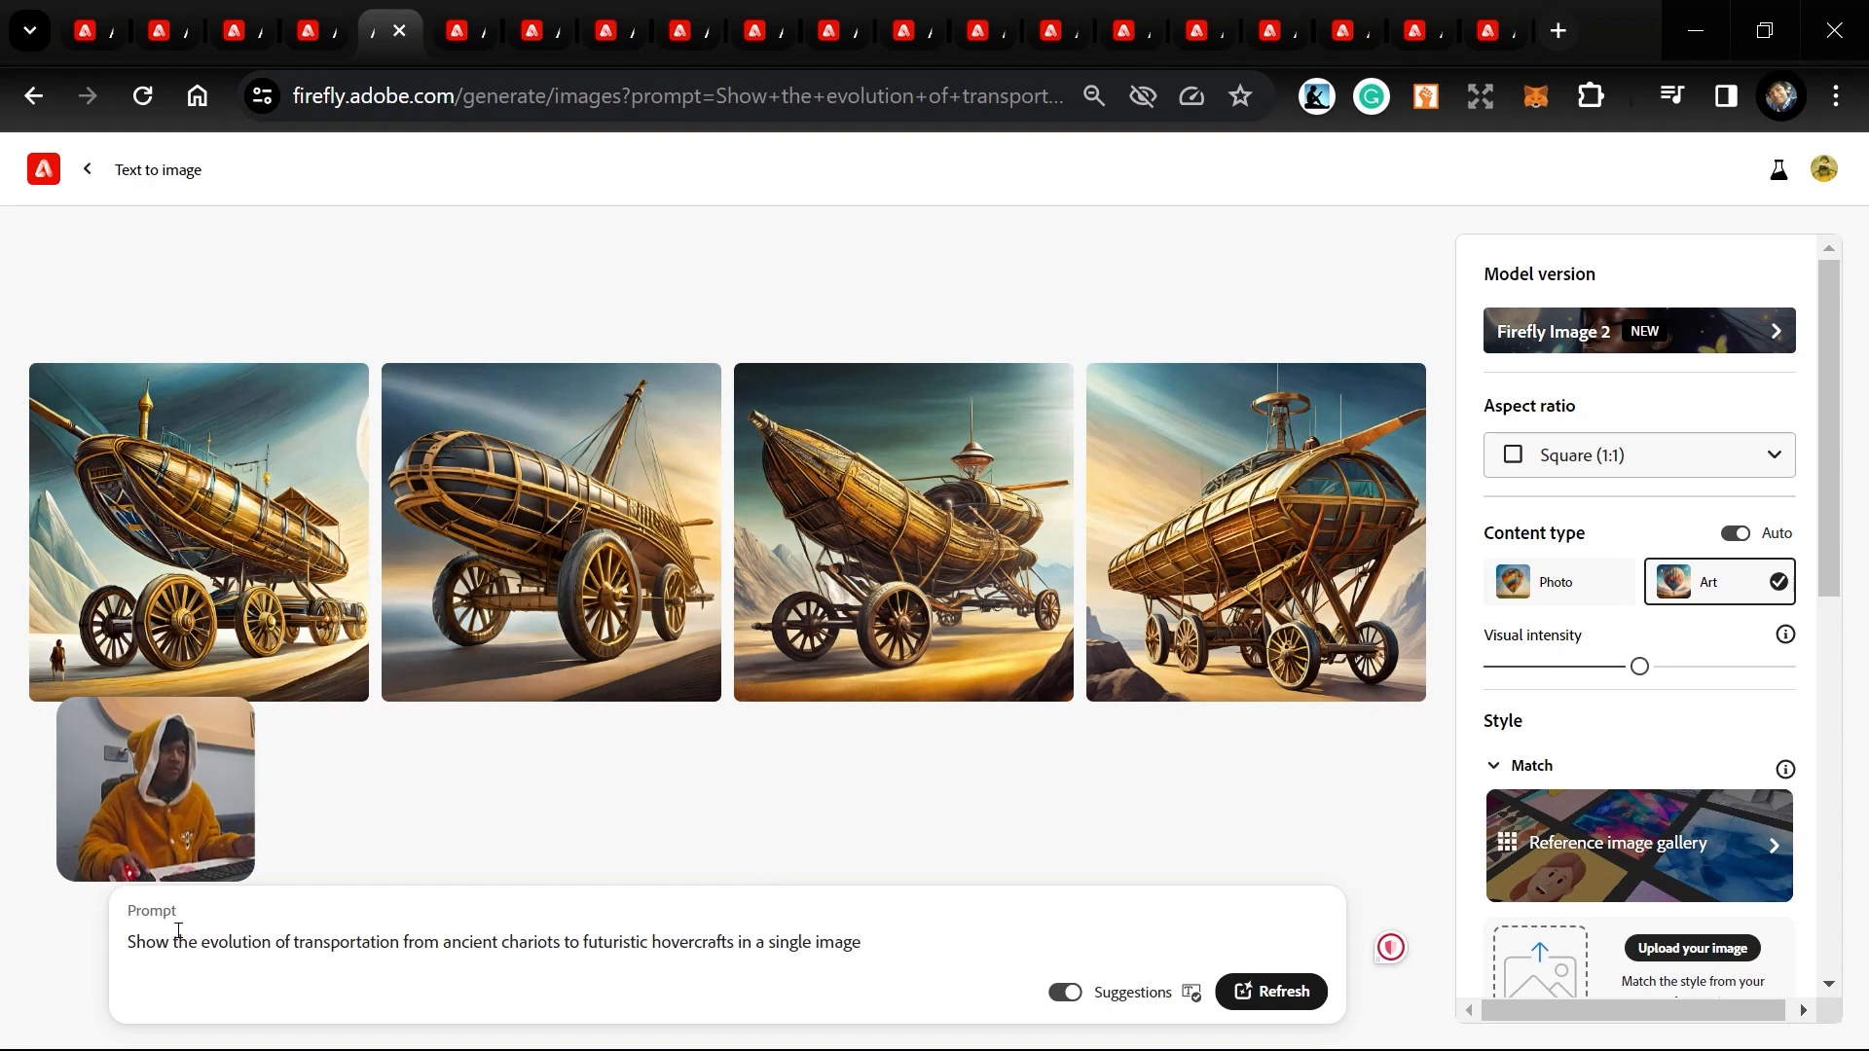
click(169, 964)
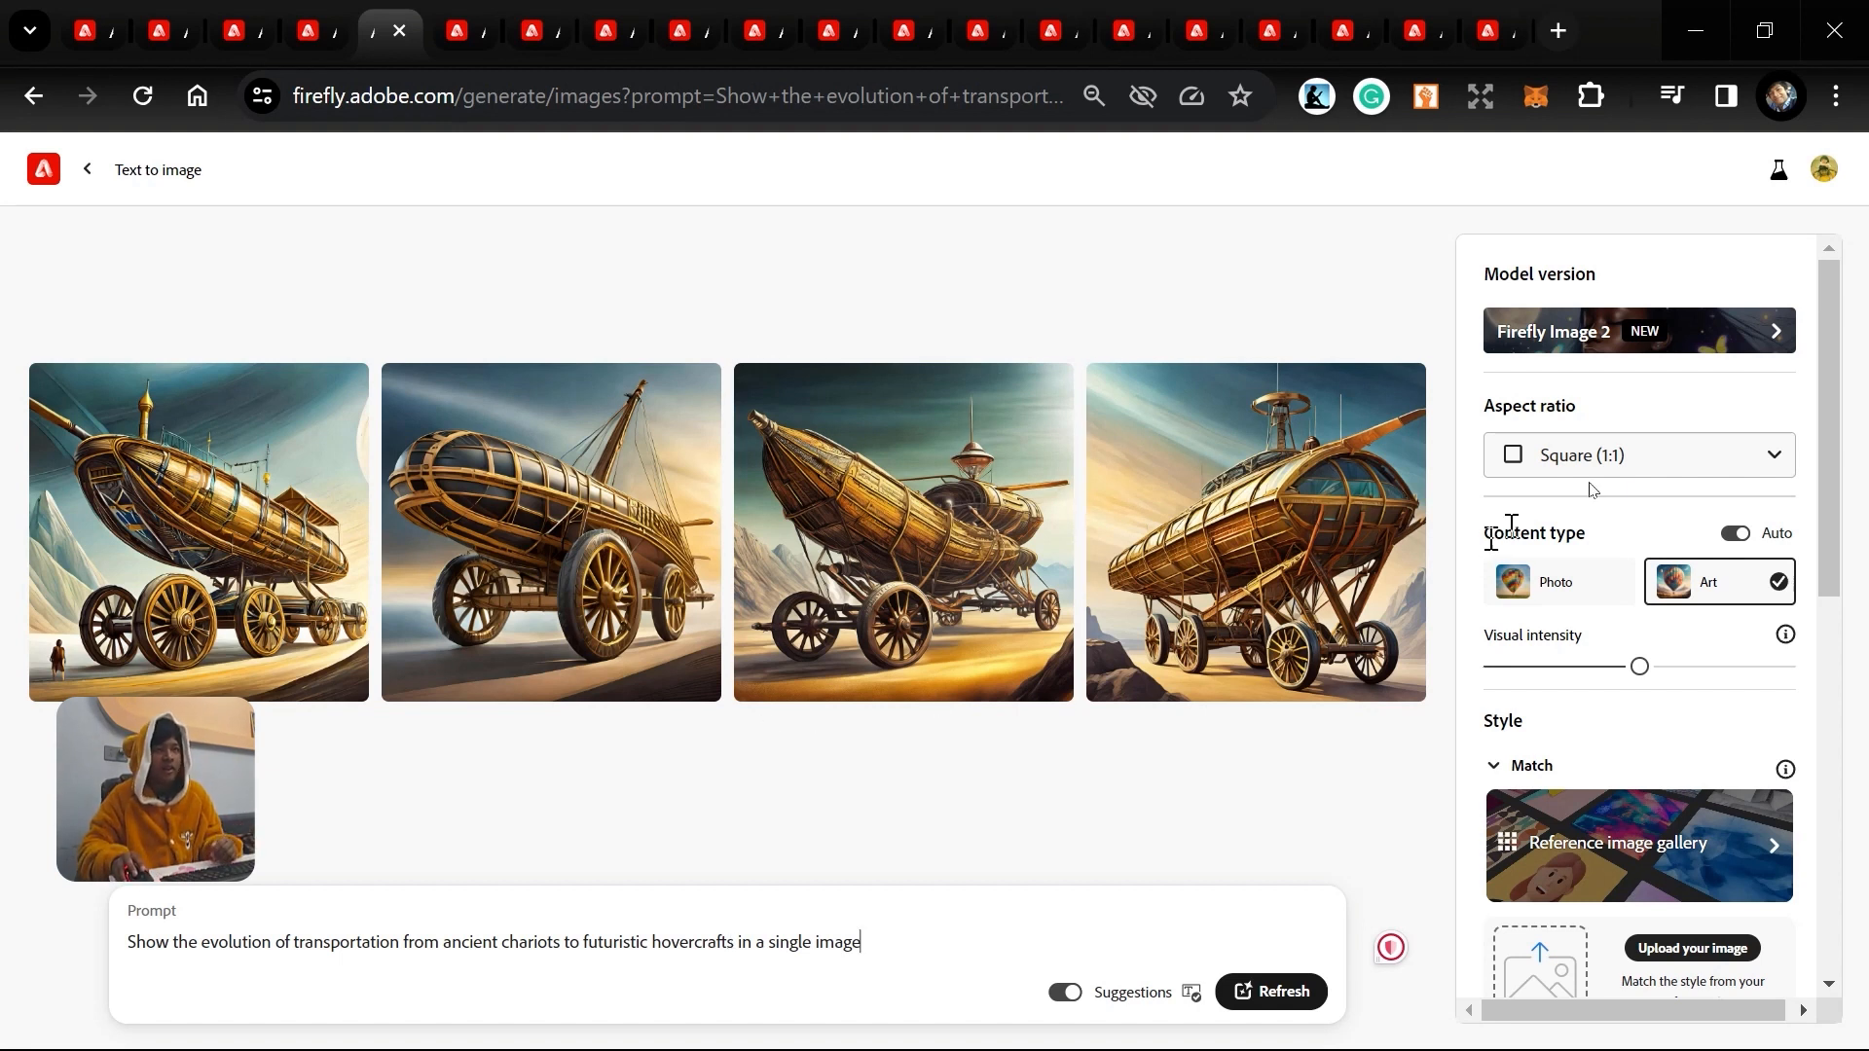
mouse_move(1130, 697)
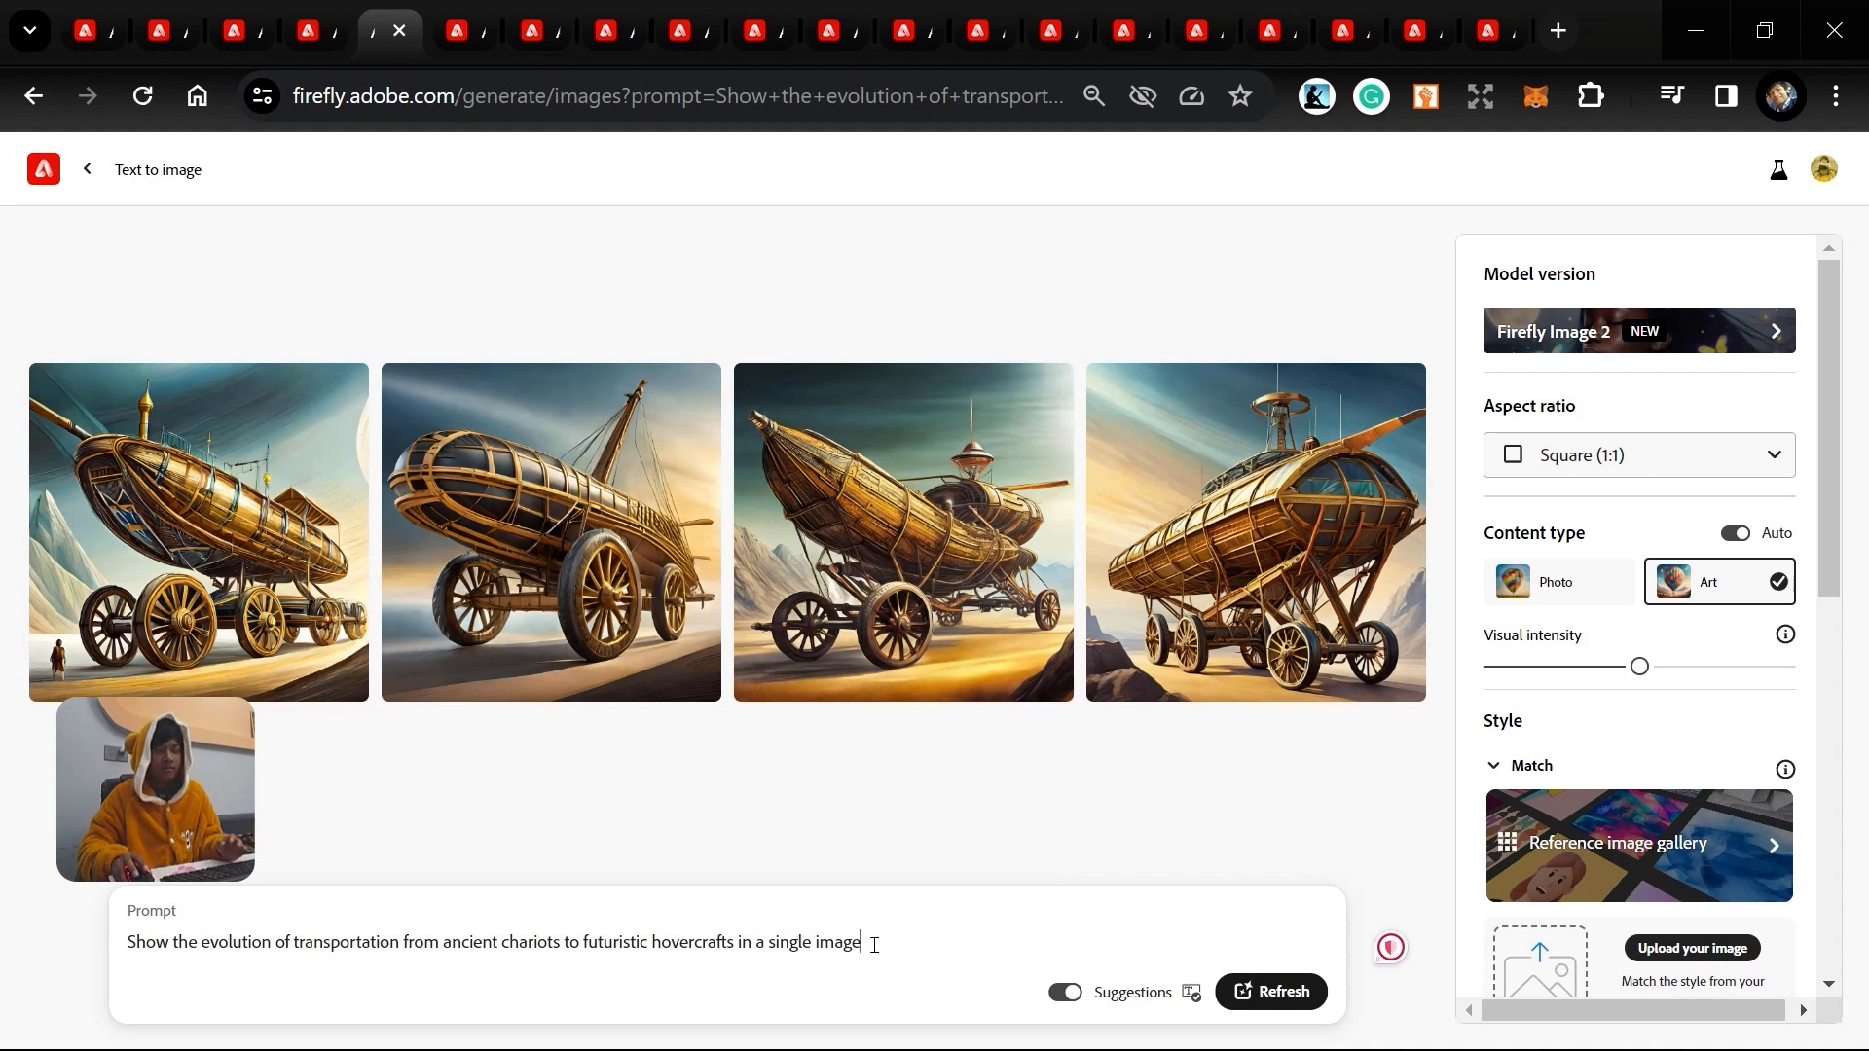
text(.)
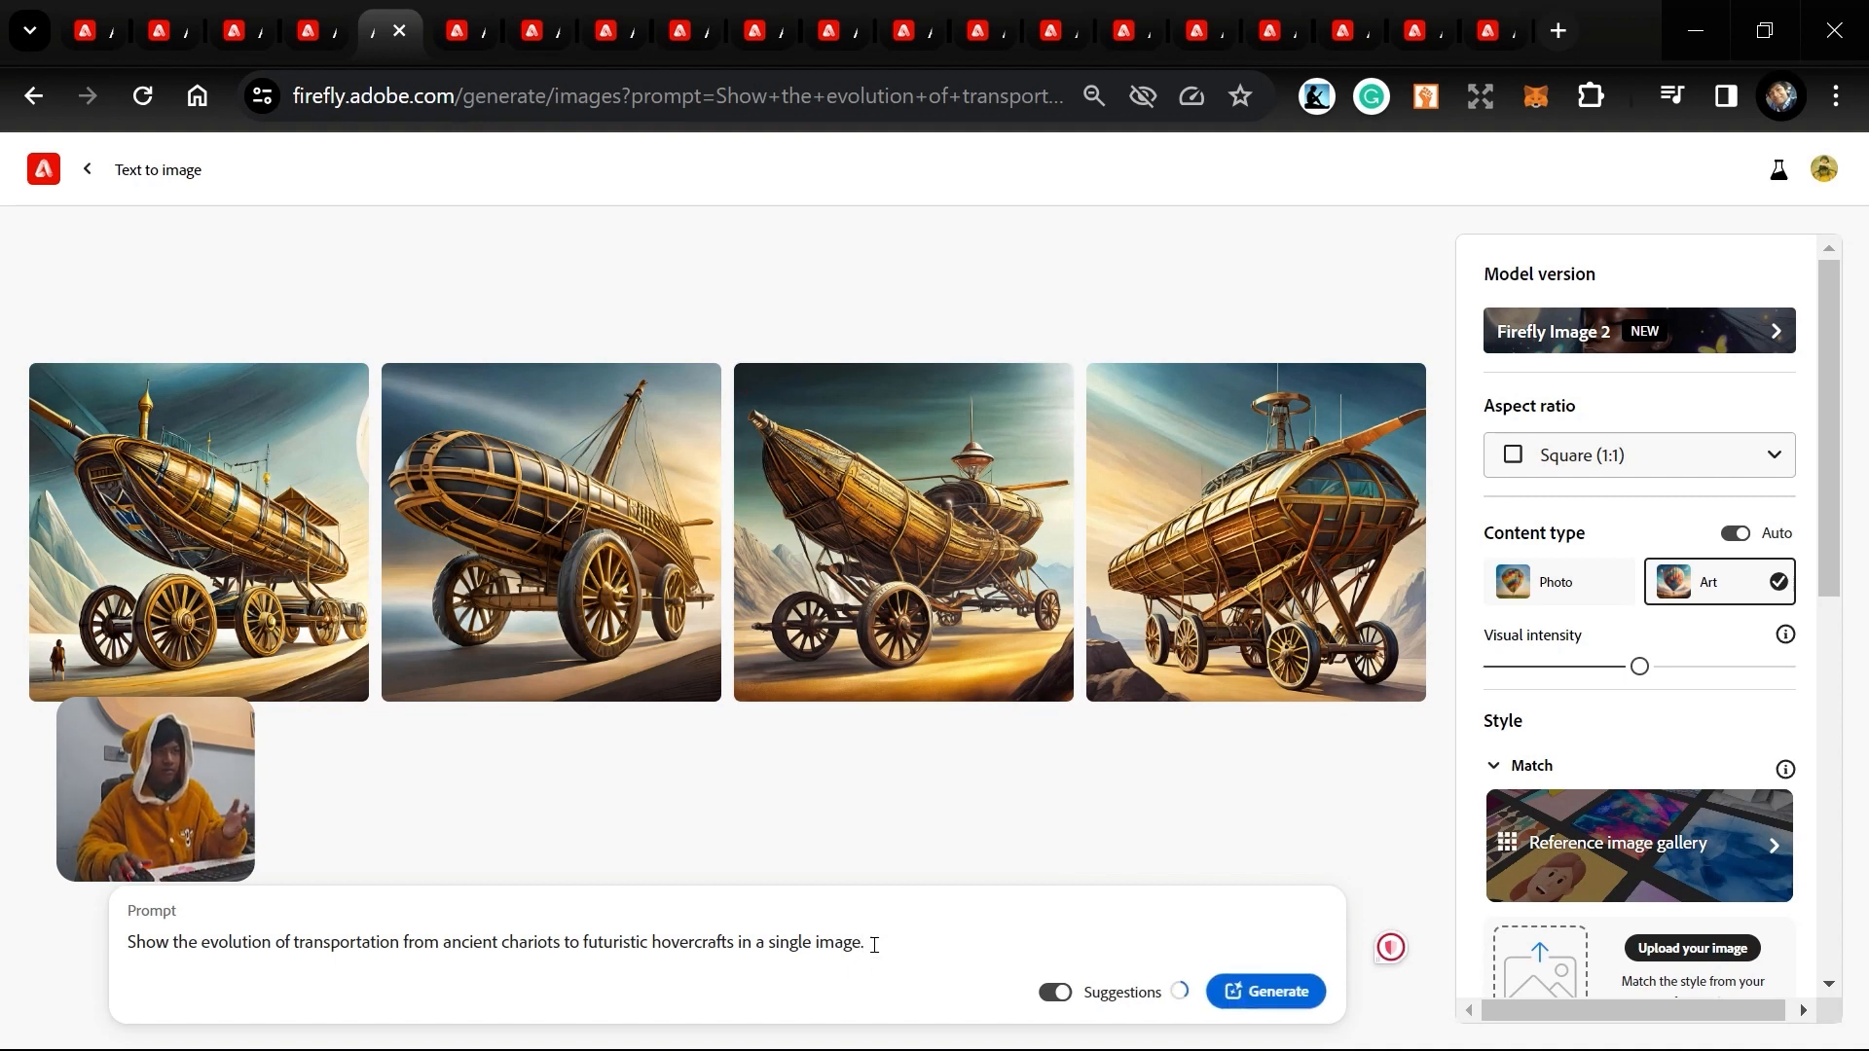
key(BackSpace)
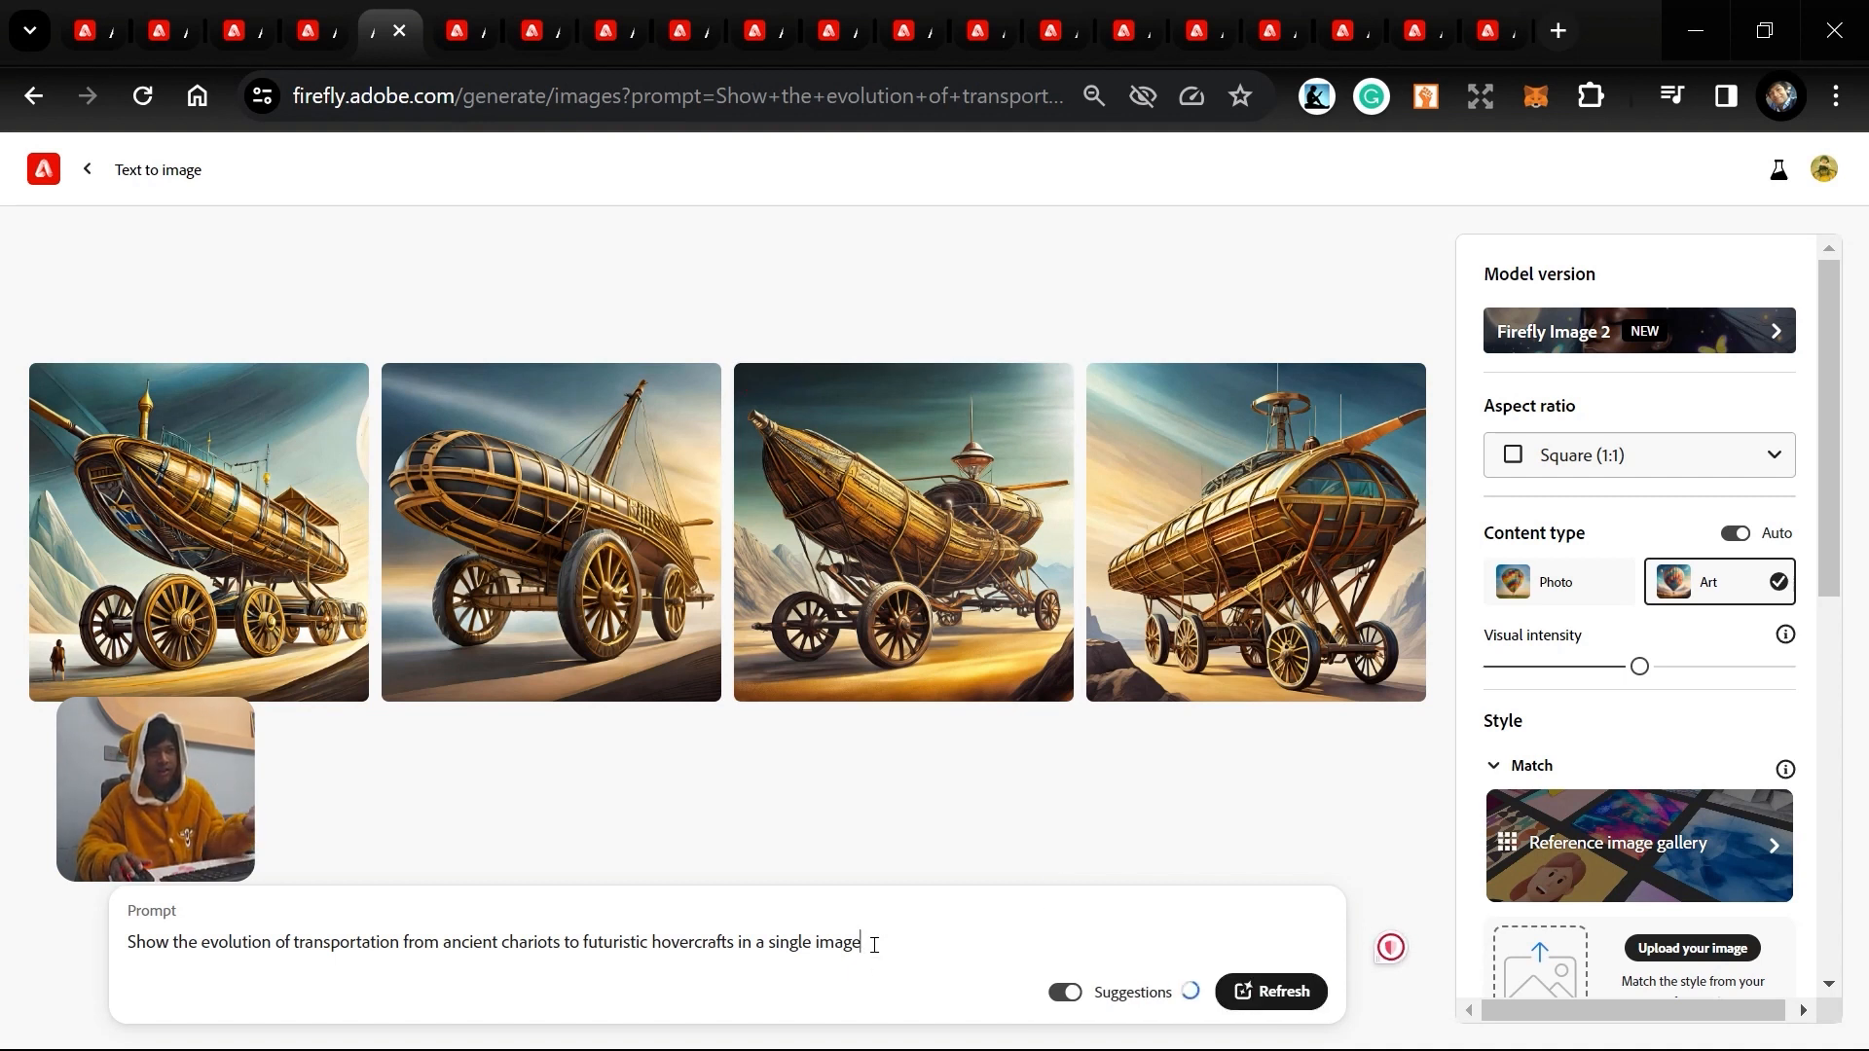
Review the flower-inspired cityscape, the chariots-to-hovercrafts images and the Mayan-futuristic house images with their prompts.
click(190, 12)
click(301, 15)
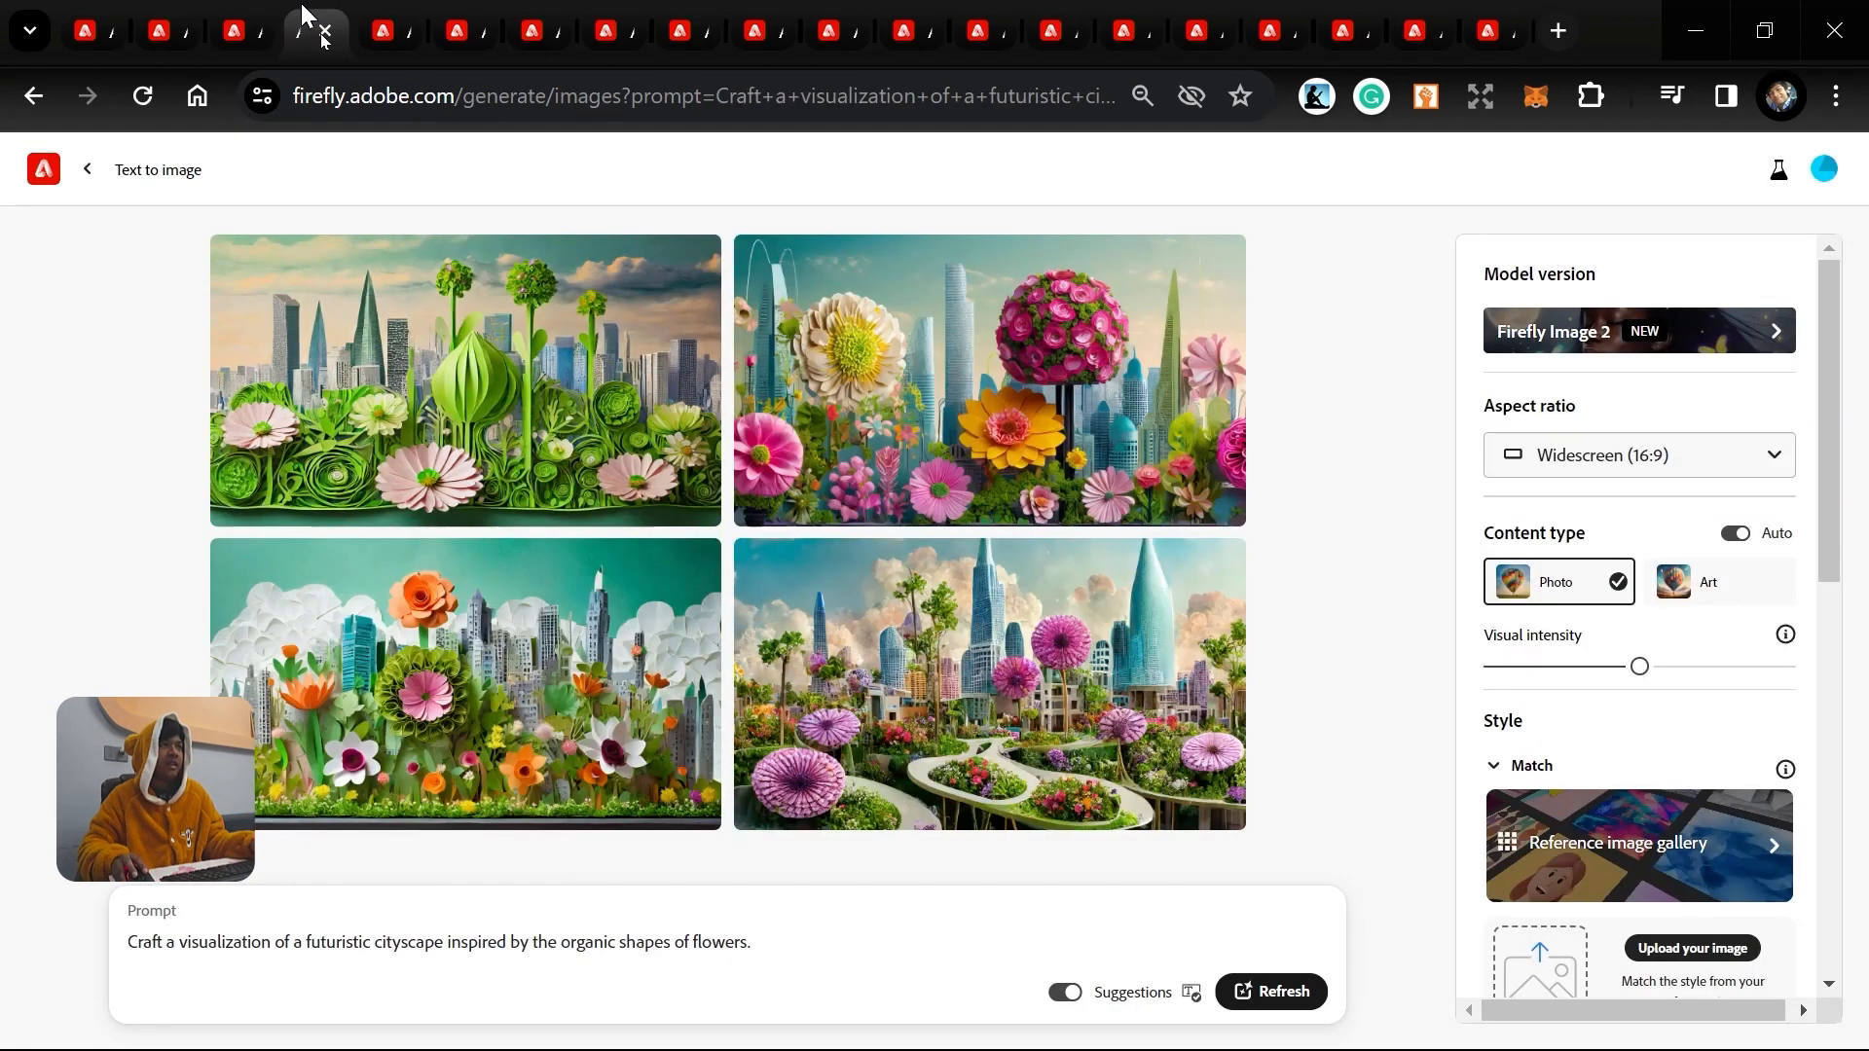
click(378, 14)
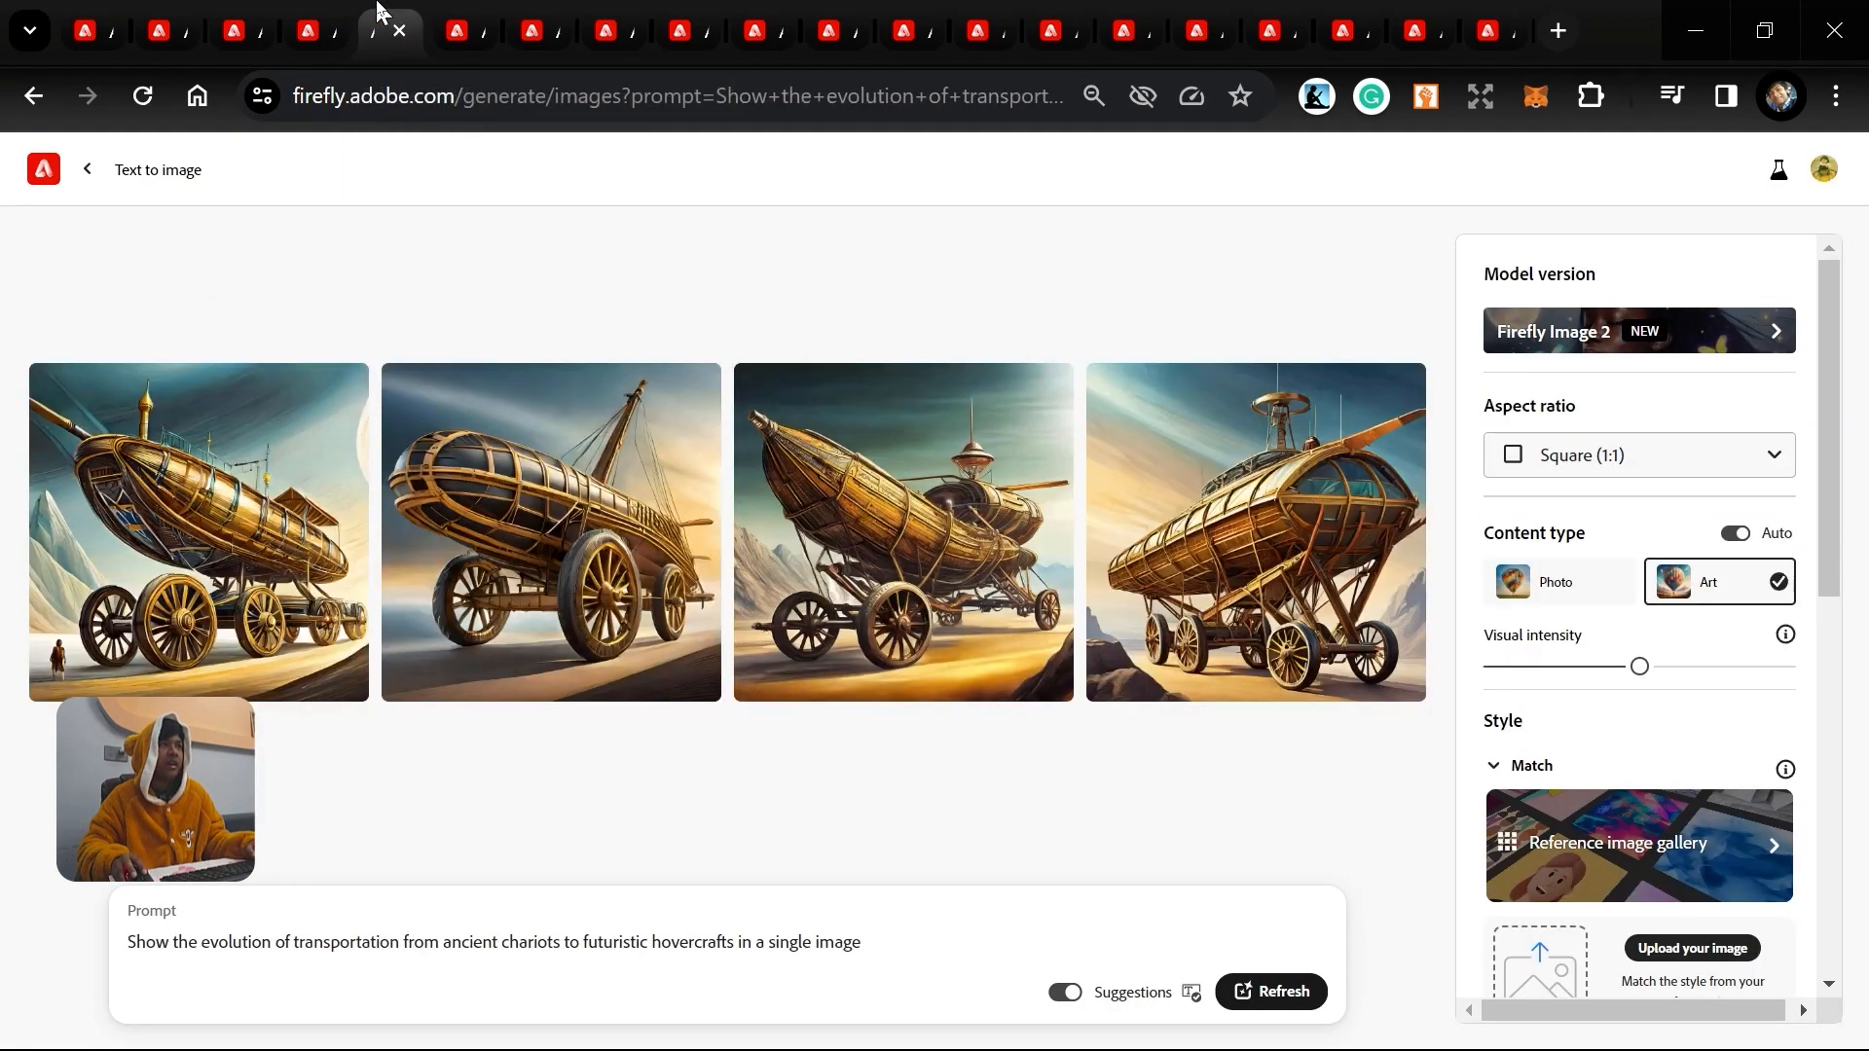
click(460, 21)
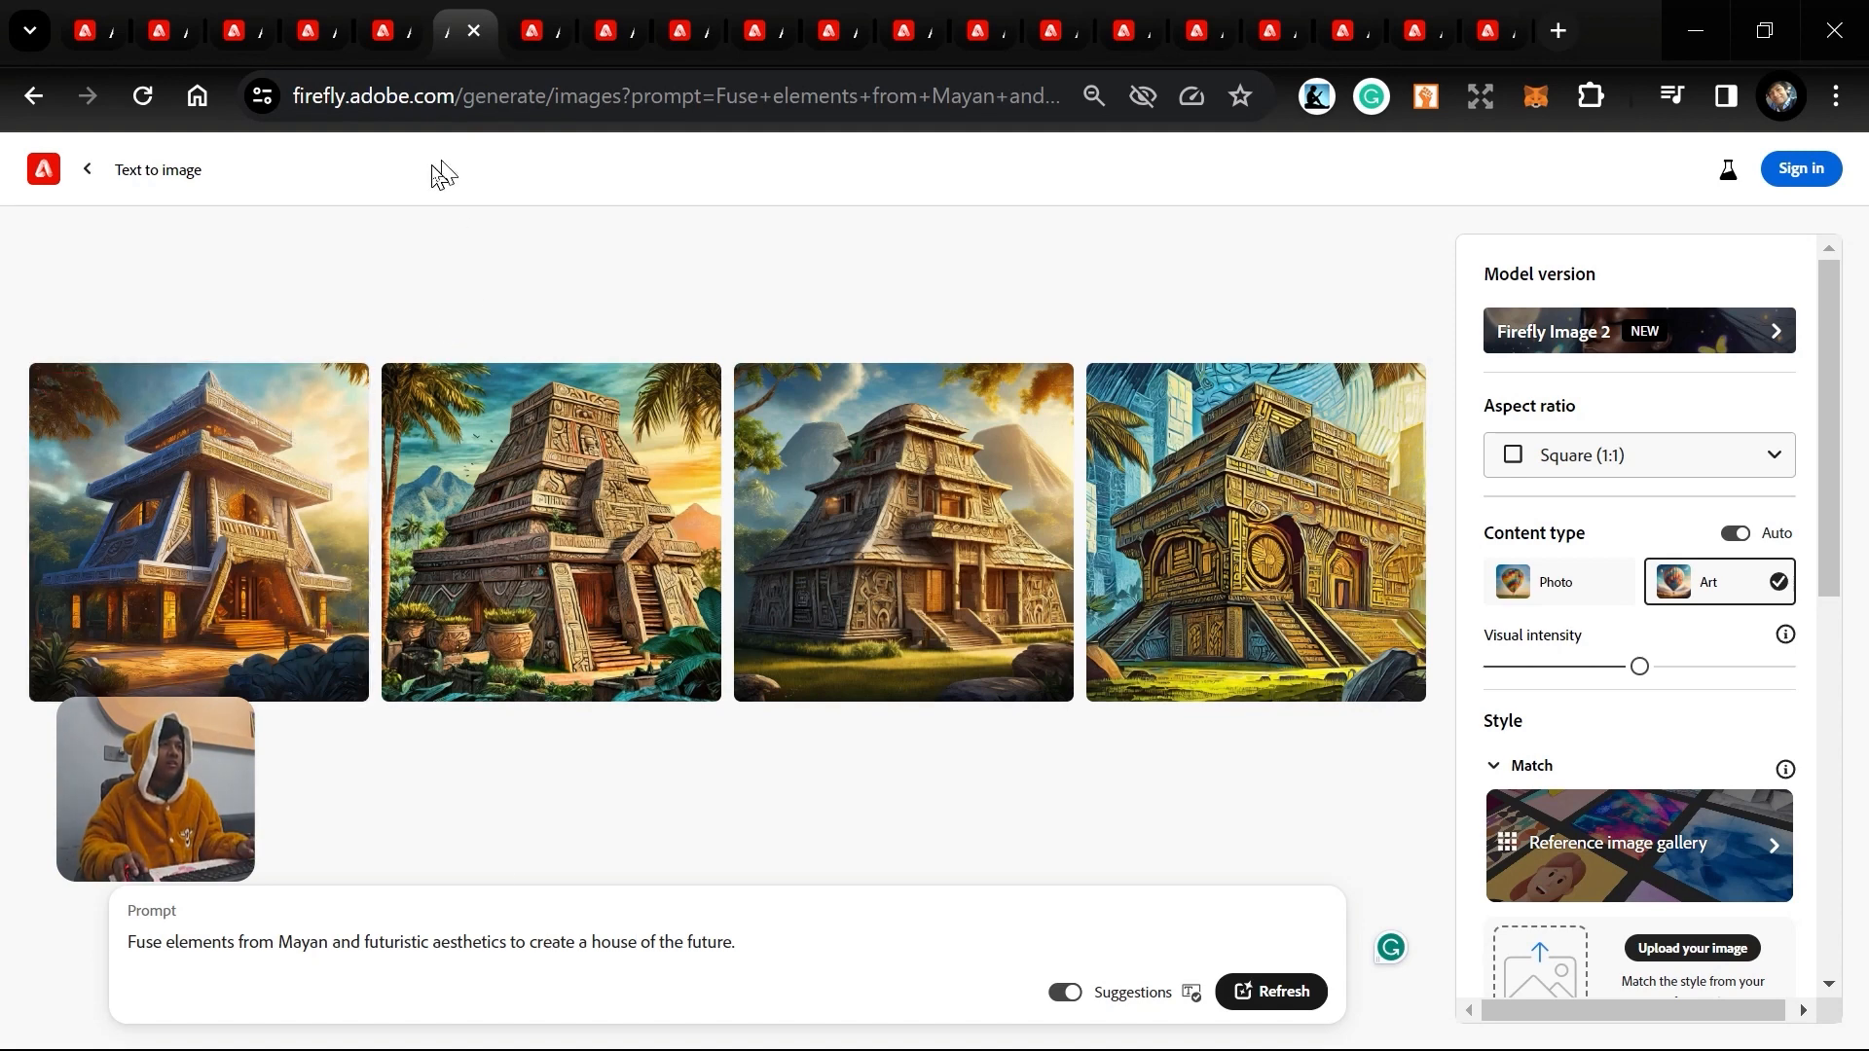
Replace "harmonious" with "chaotic" in the storm flames and water prompt and generate new images.
click(533, 18)
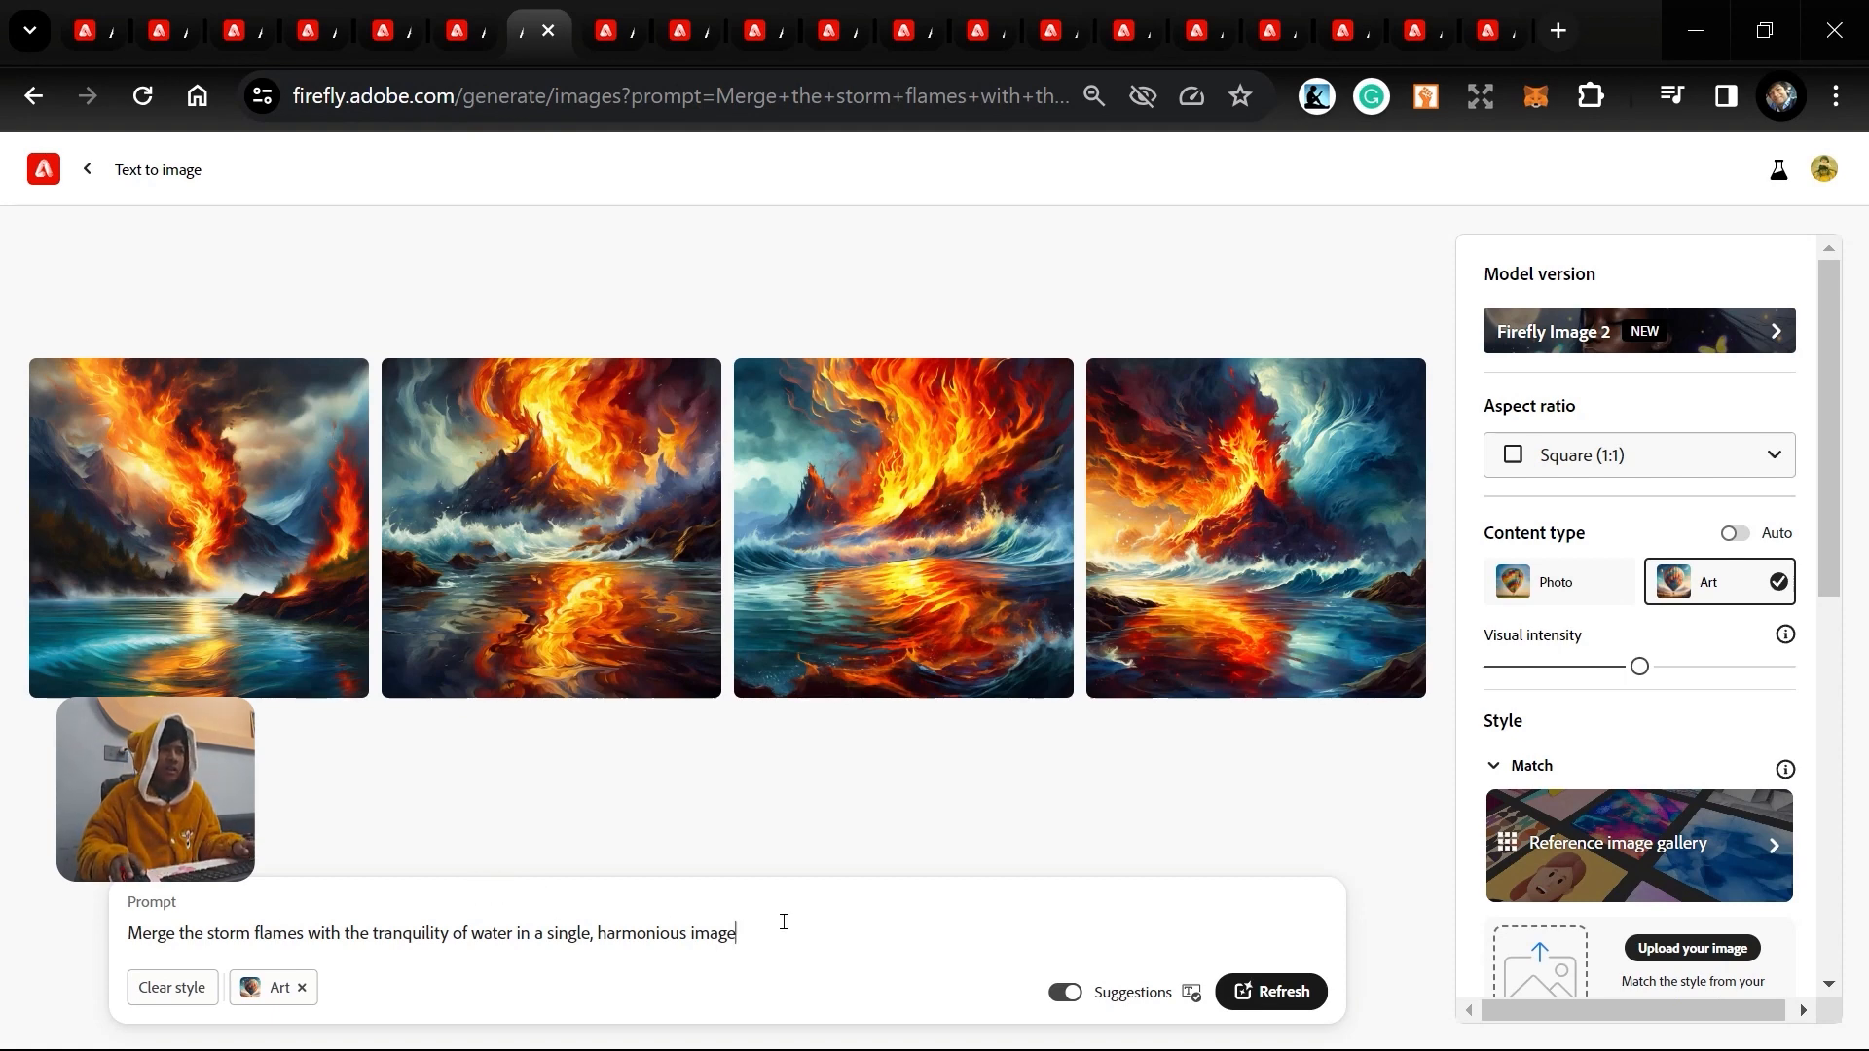
click(740, 932)
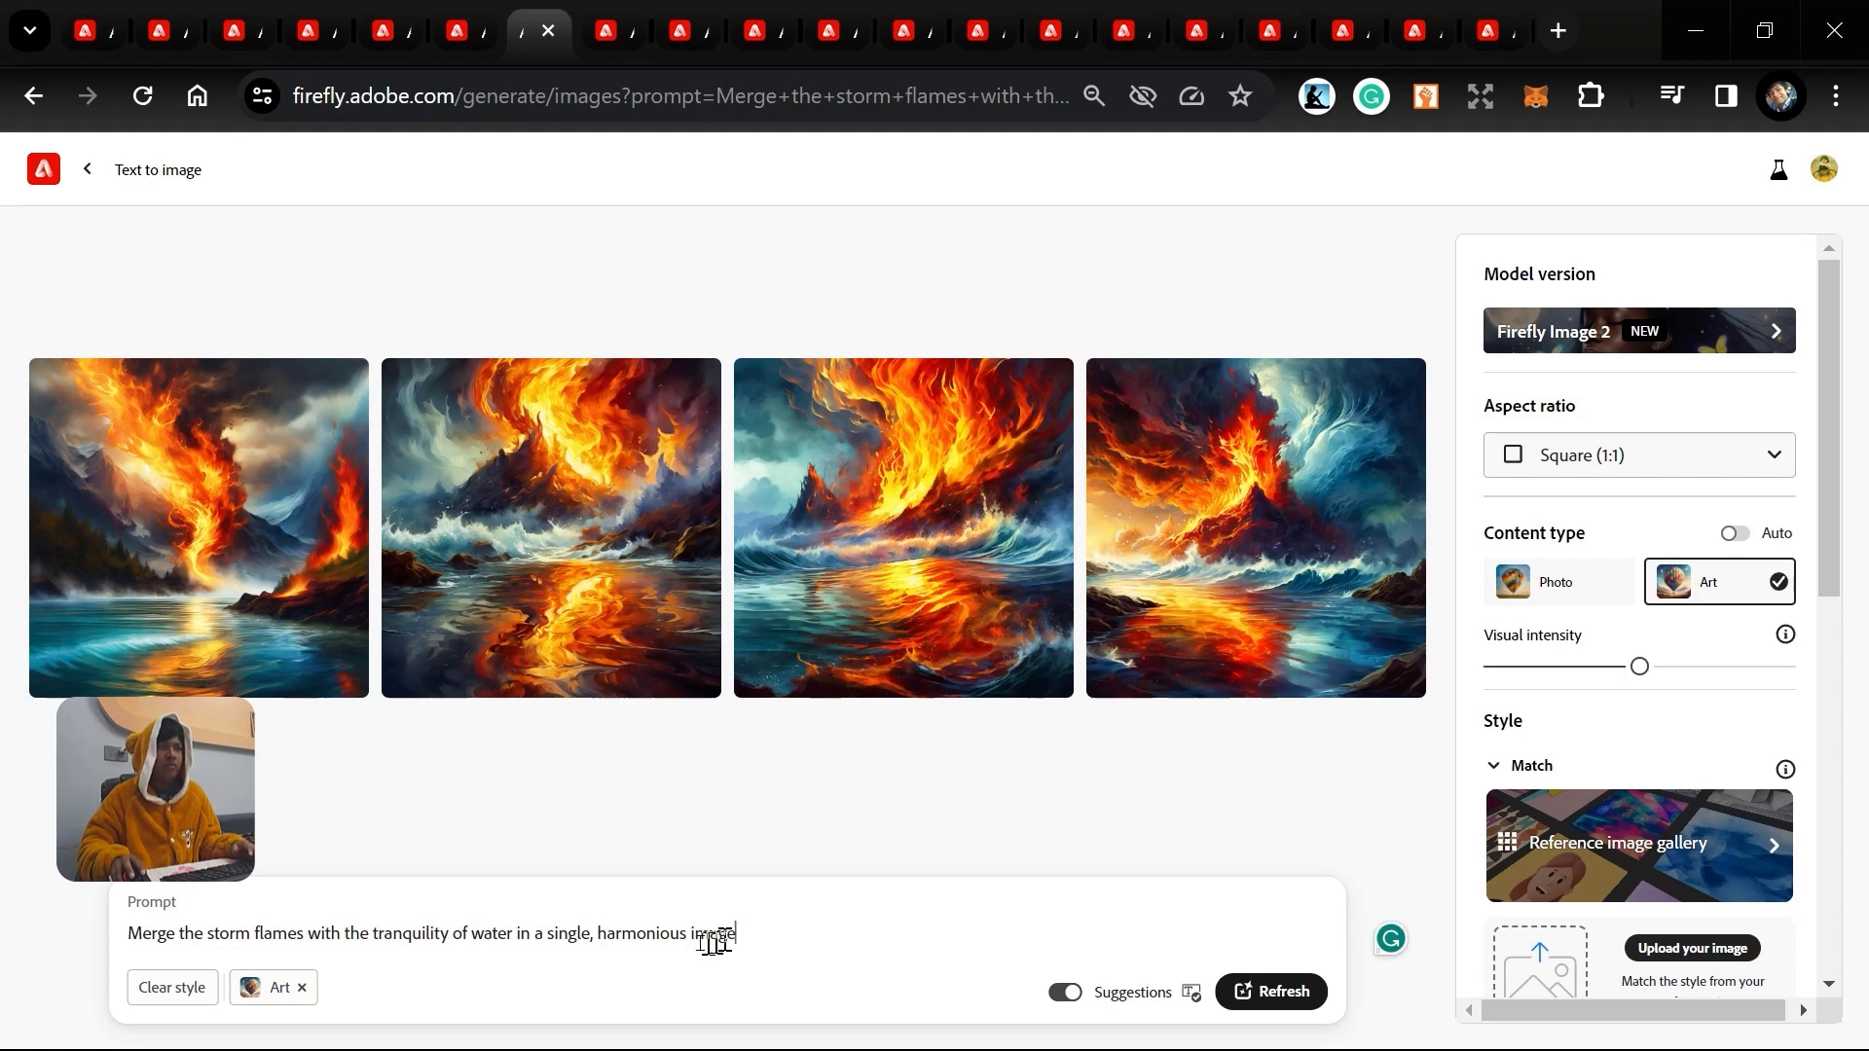
drag(682, 934, 603, 933)
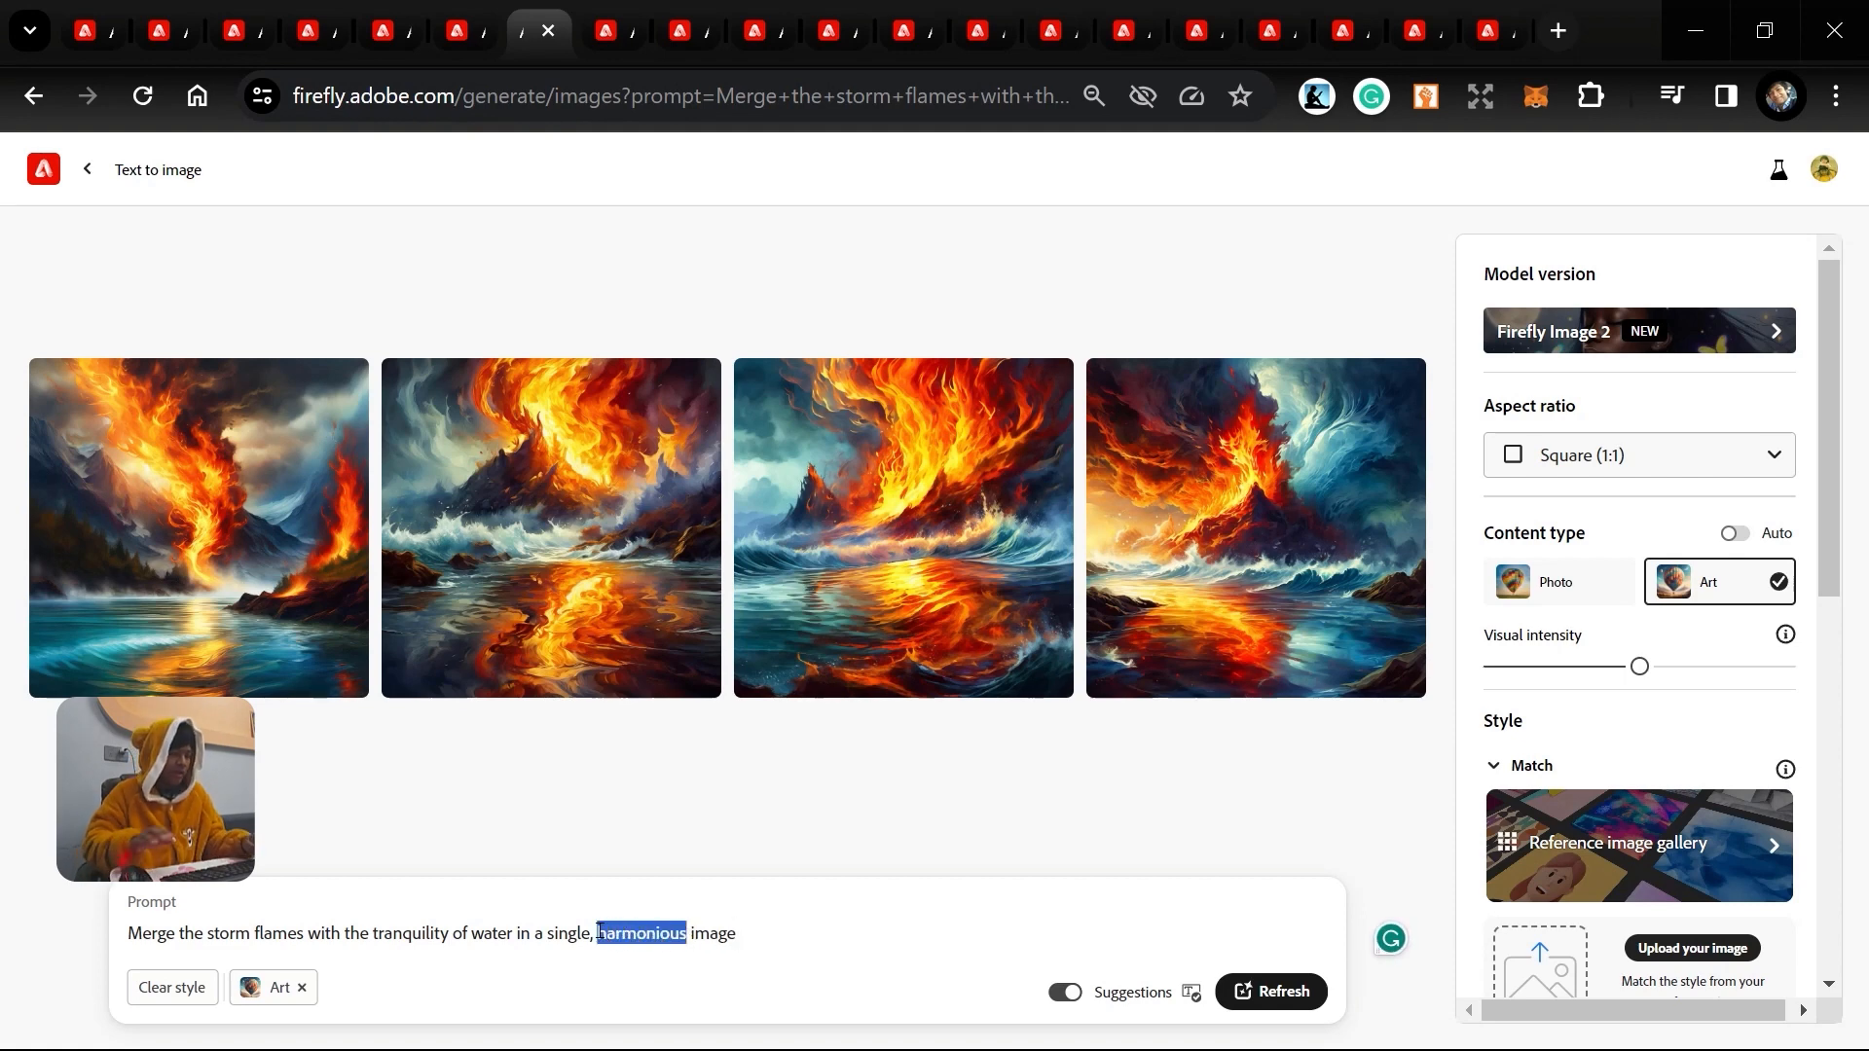
text(cha)
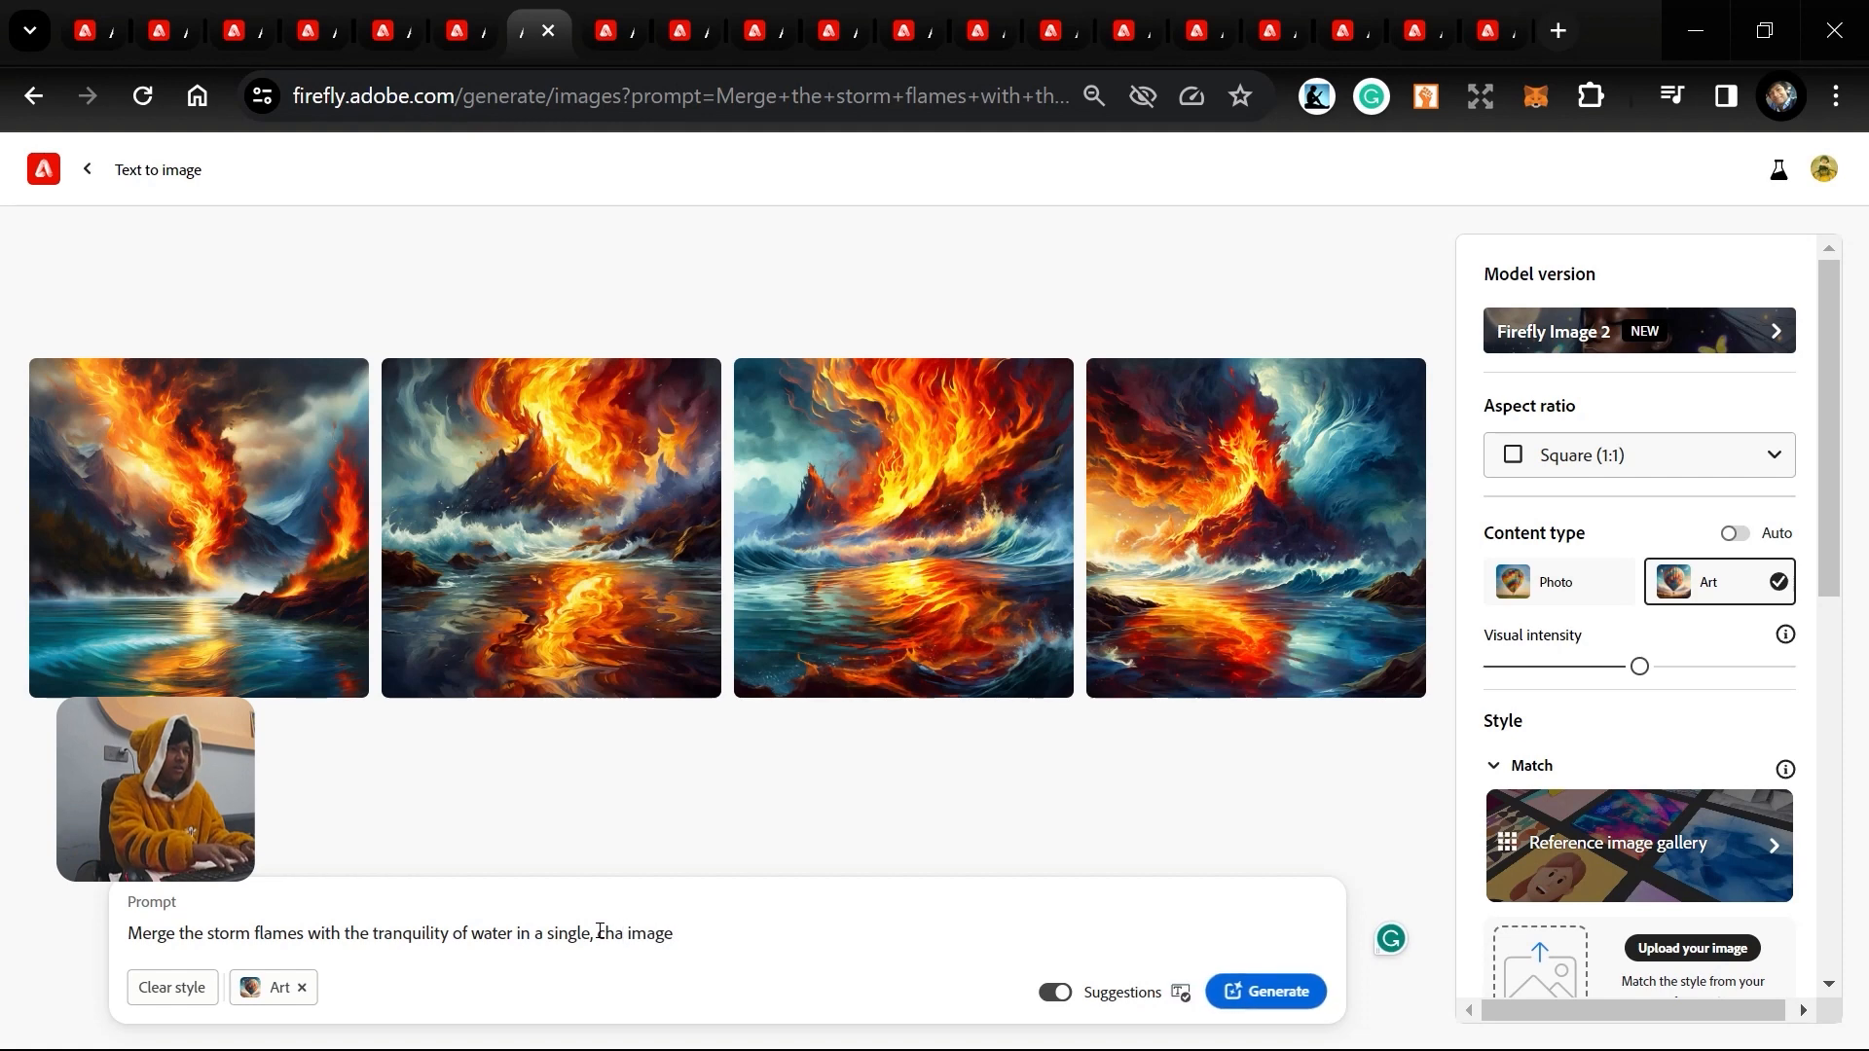
text(otic)
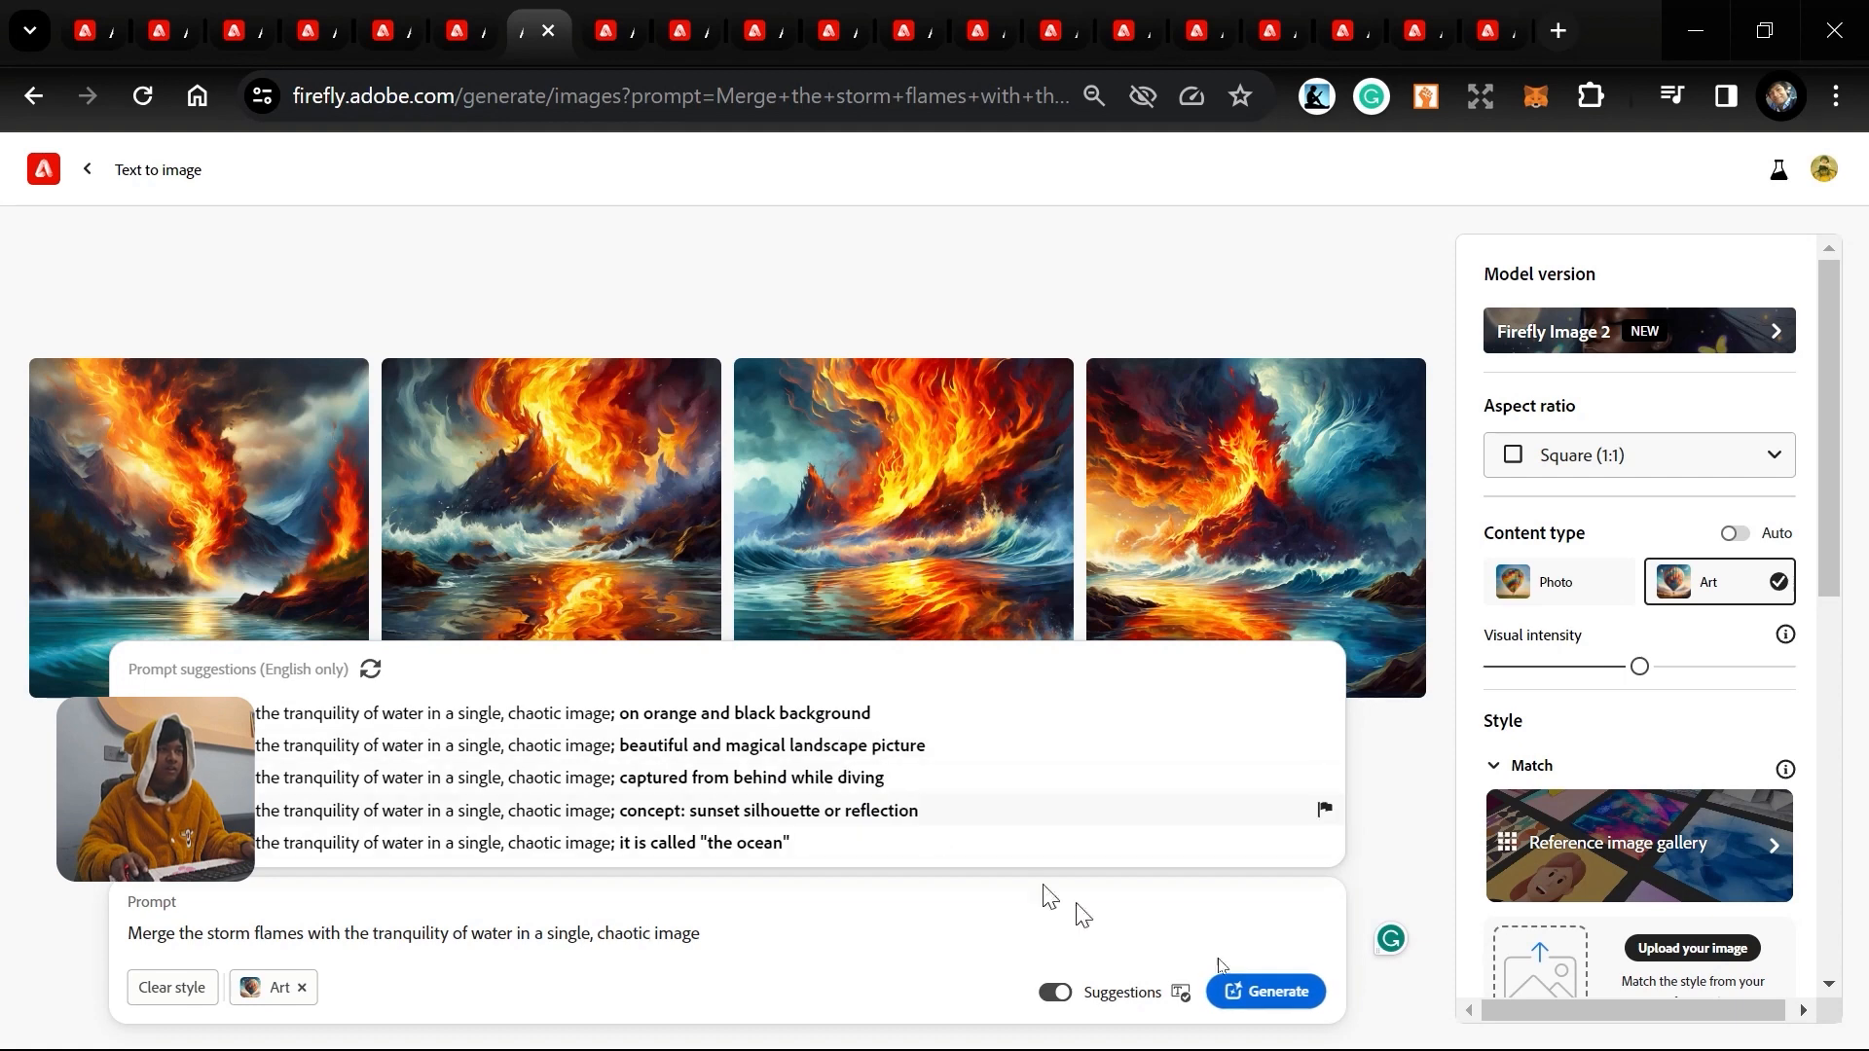
click(1266, 994)
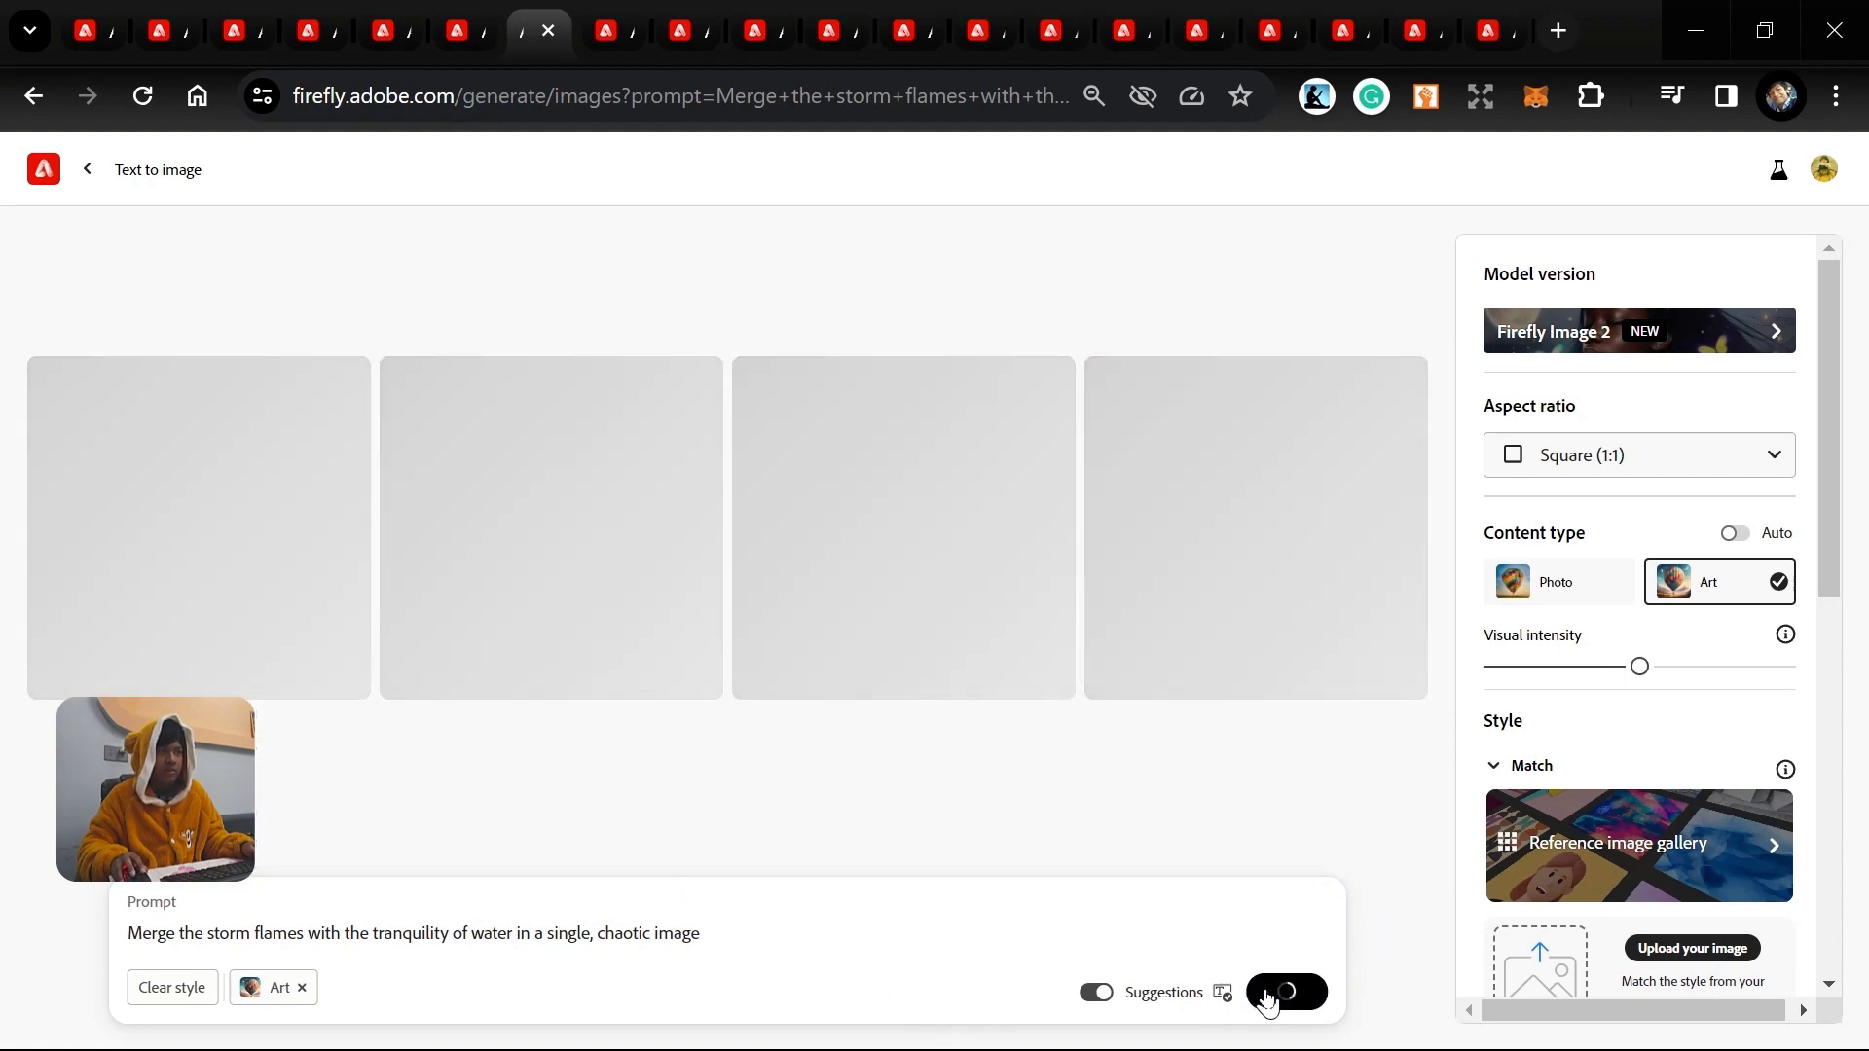
Replace "valentines" with "wedding" in the serenity and pastel hues prompt and generate new images.
click(601, 17)
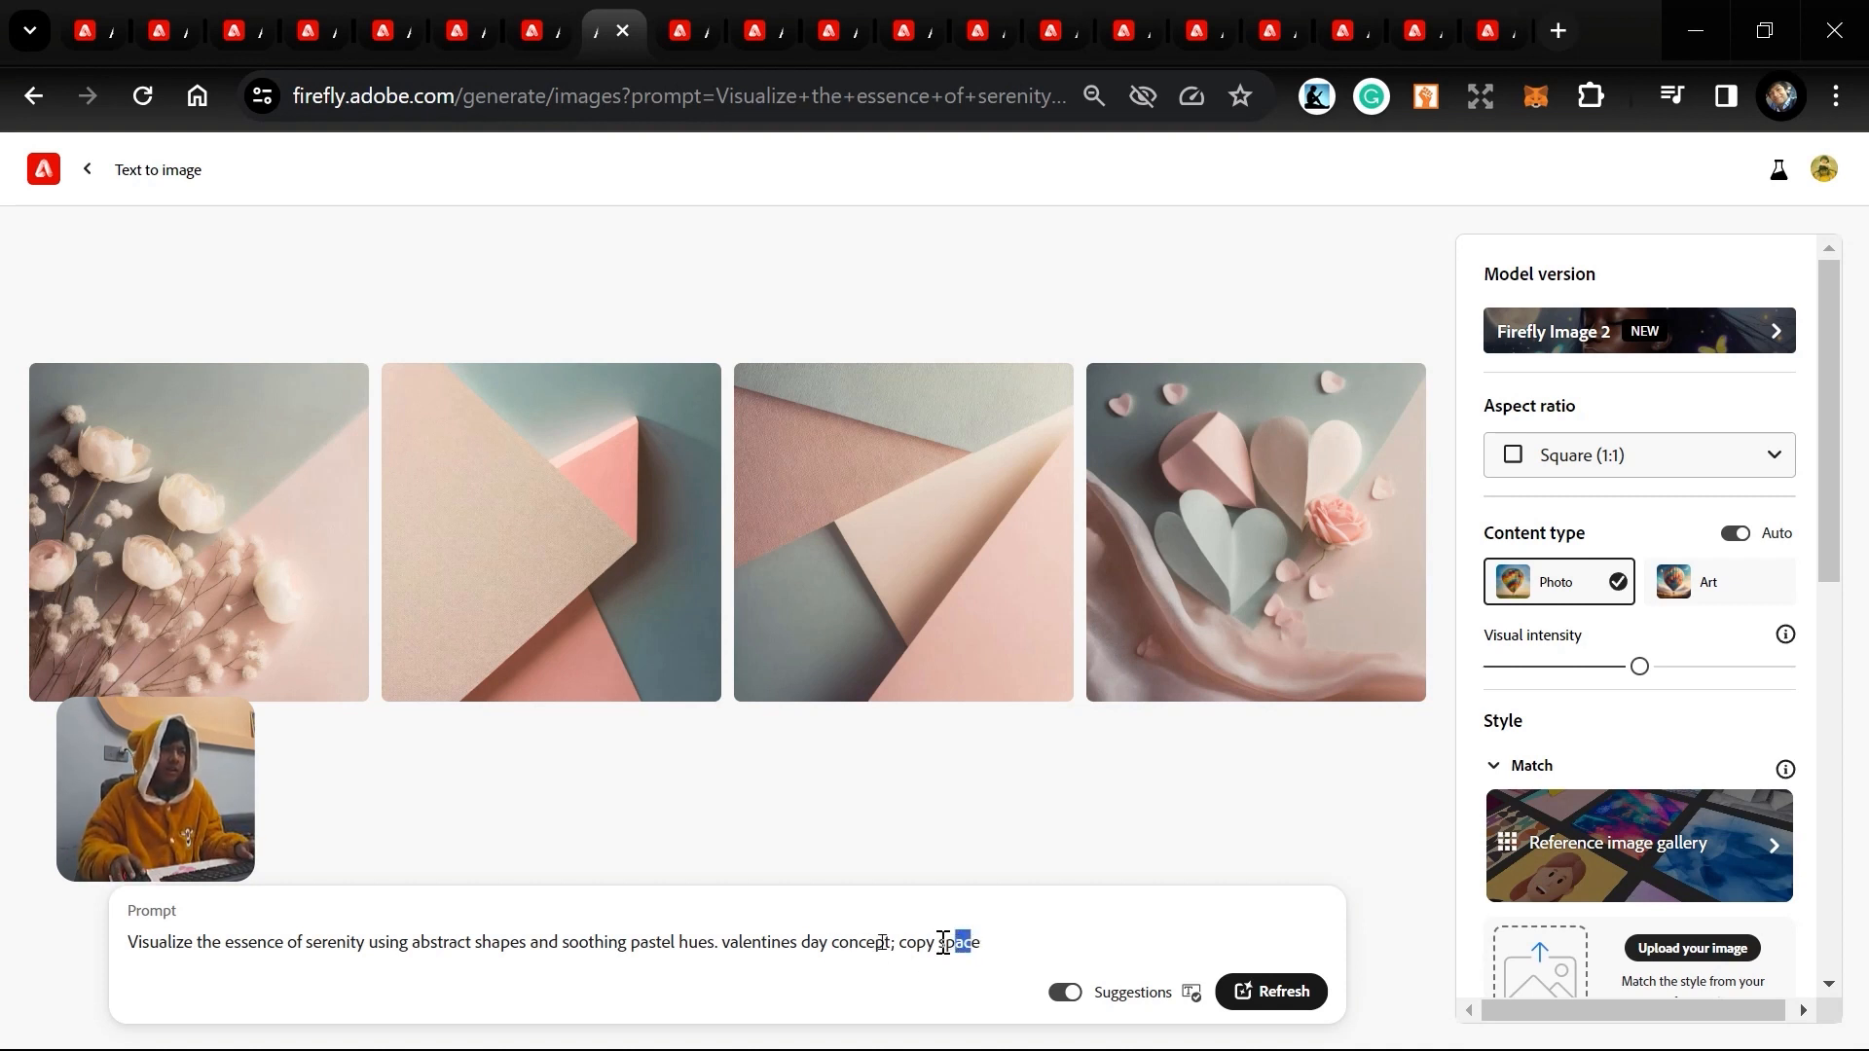
drag(797, 942, 768, 942)
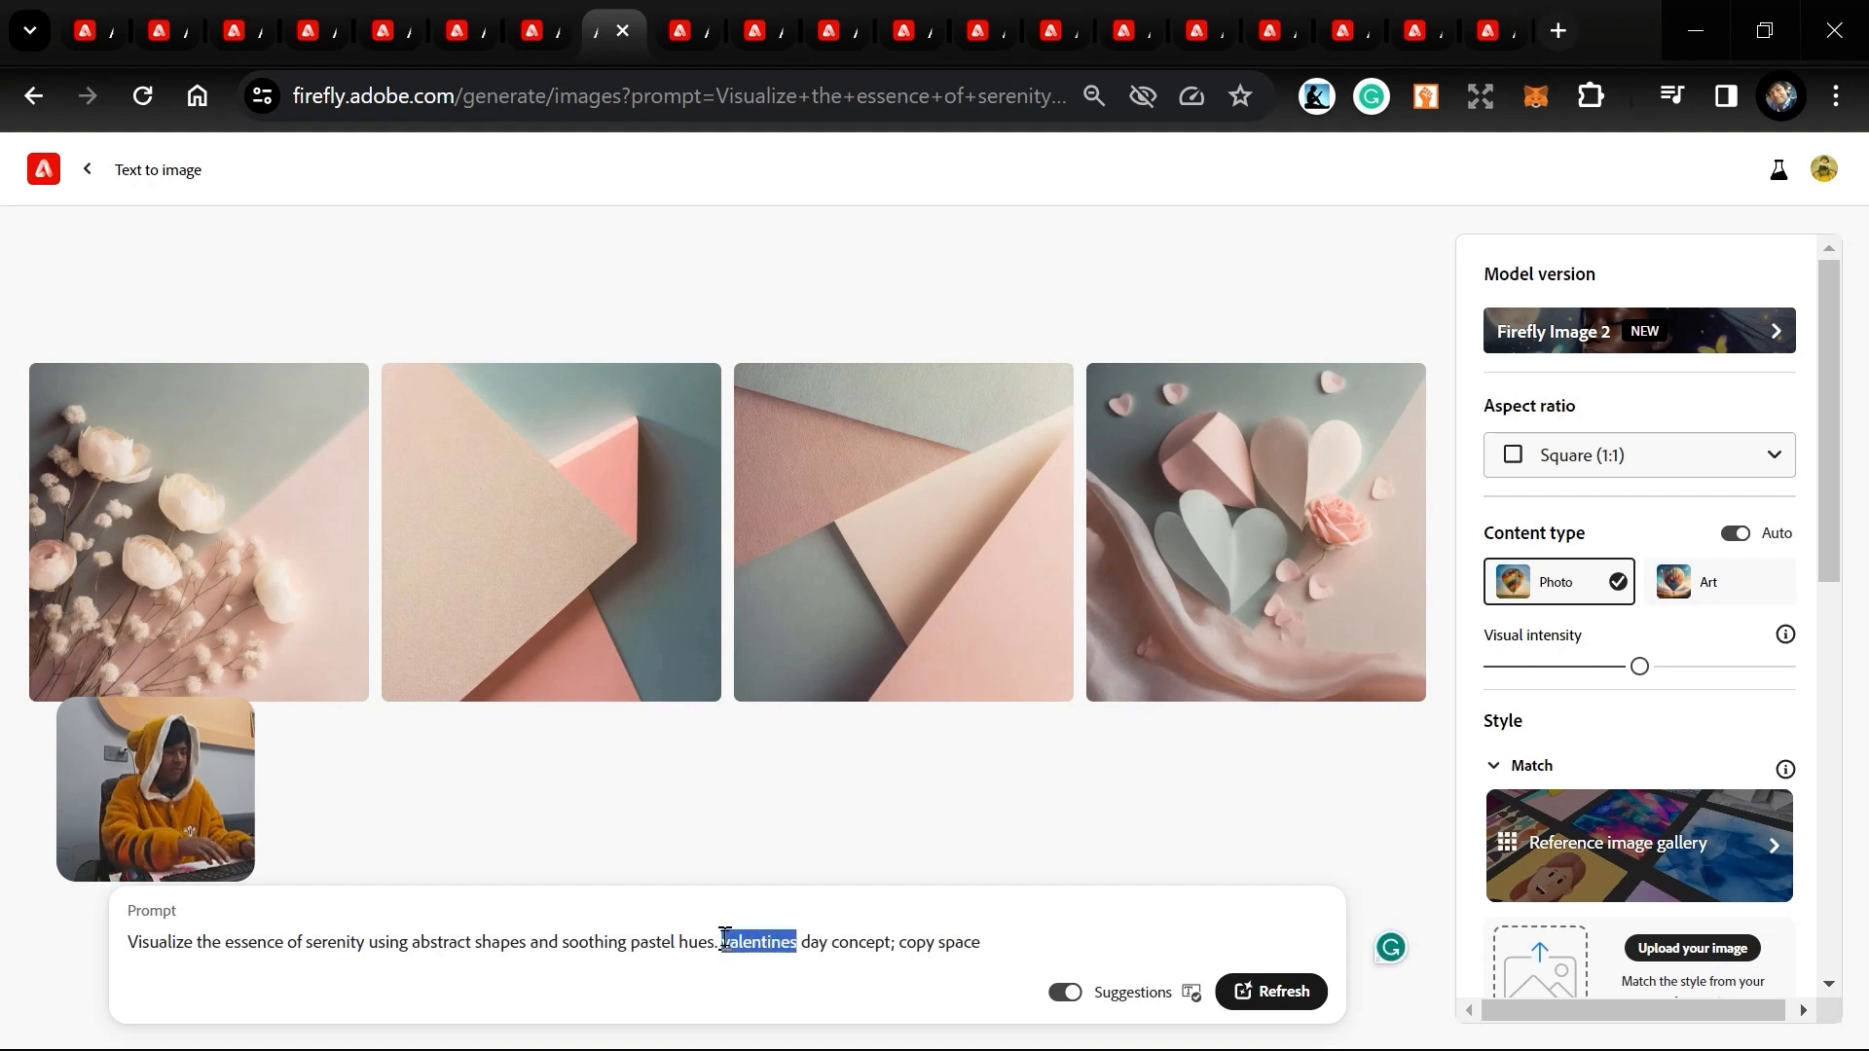
text(wedding)
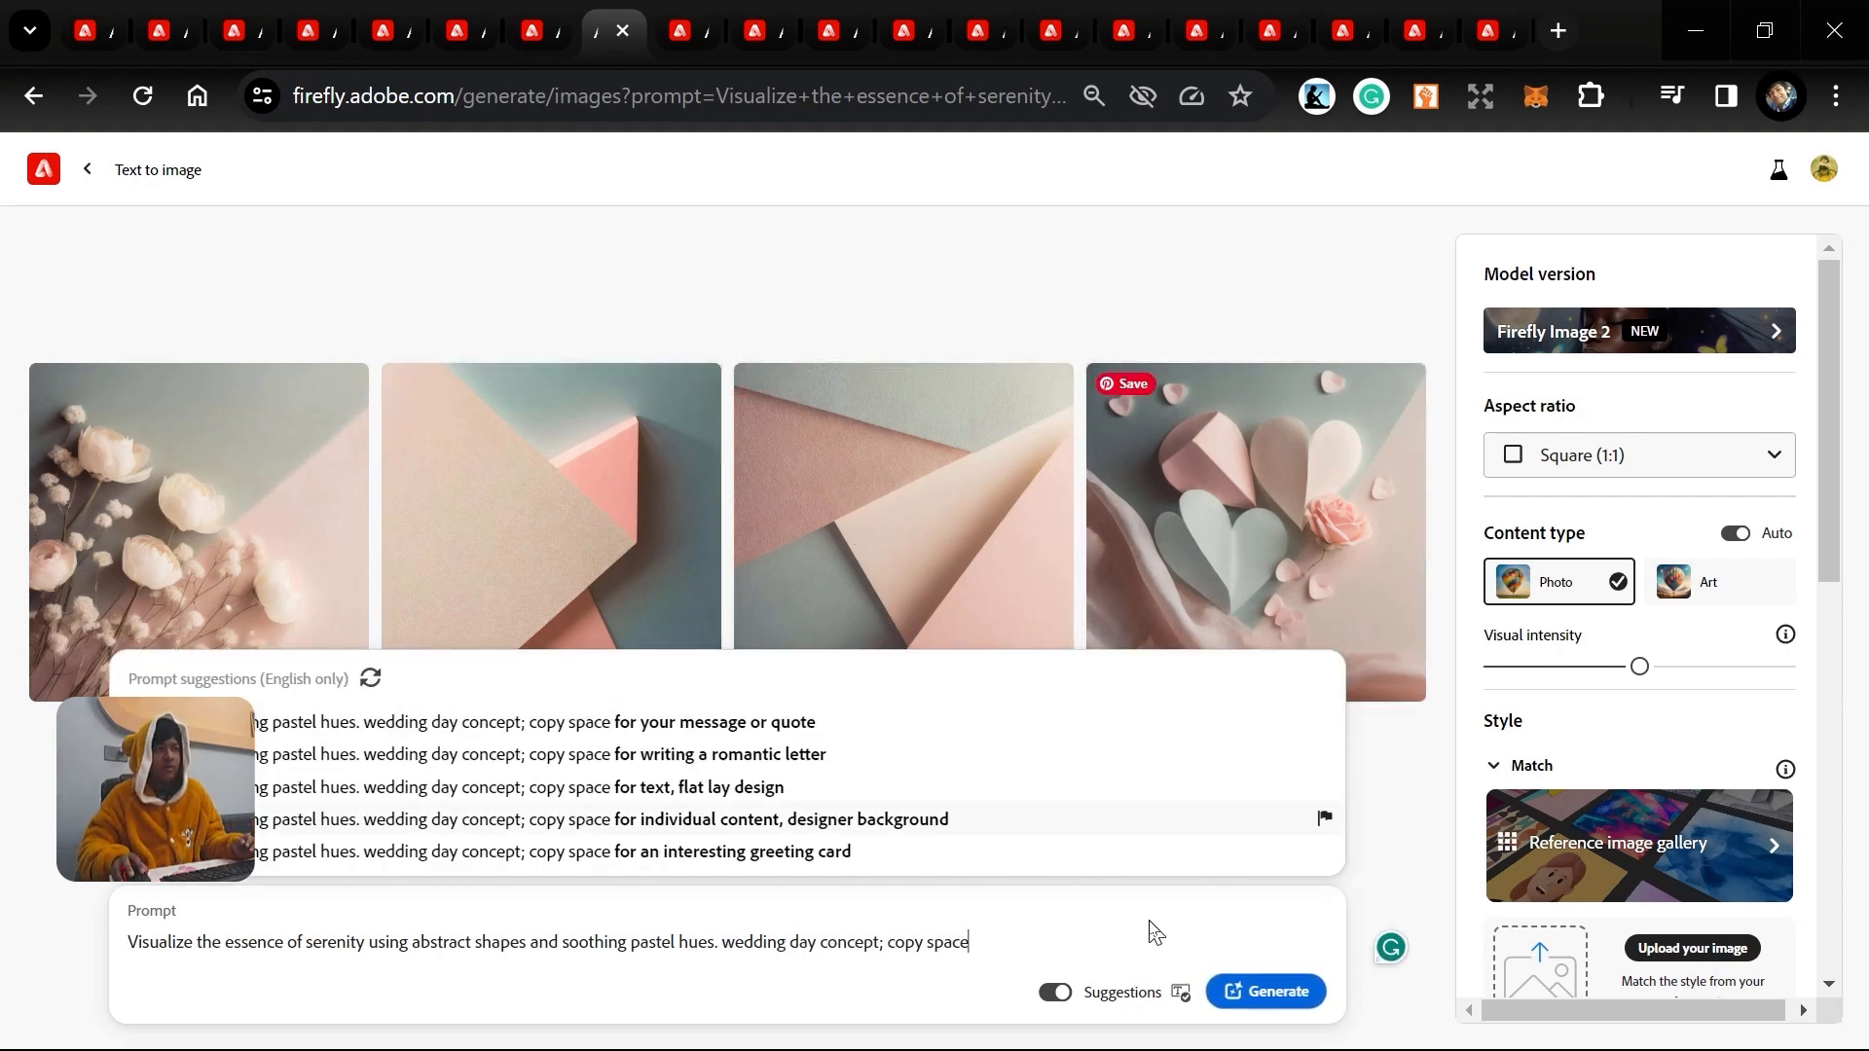
click(1259, 991)
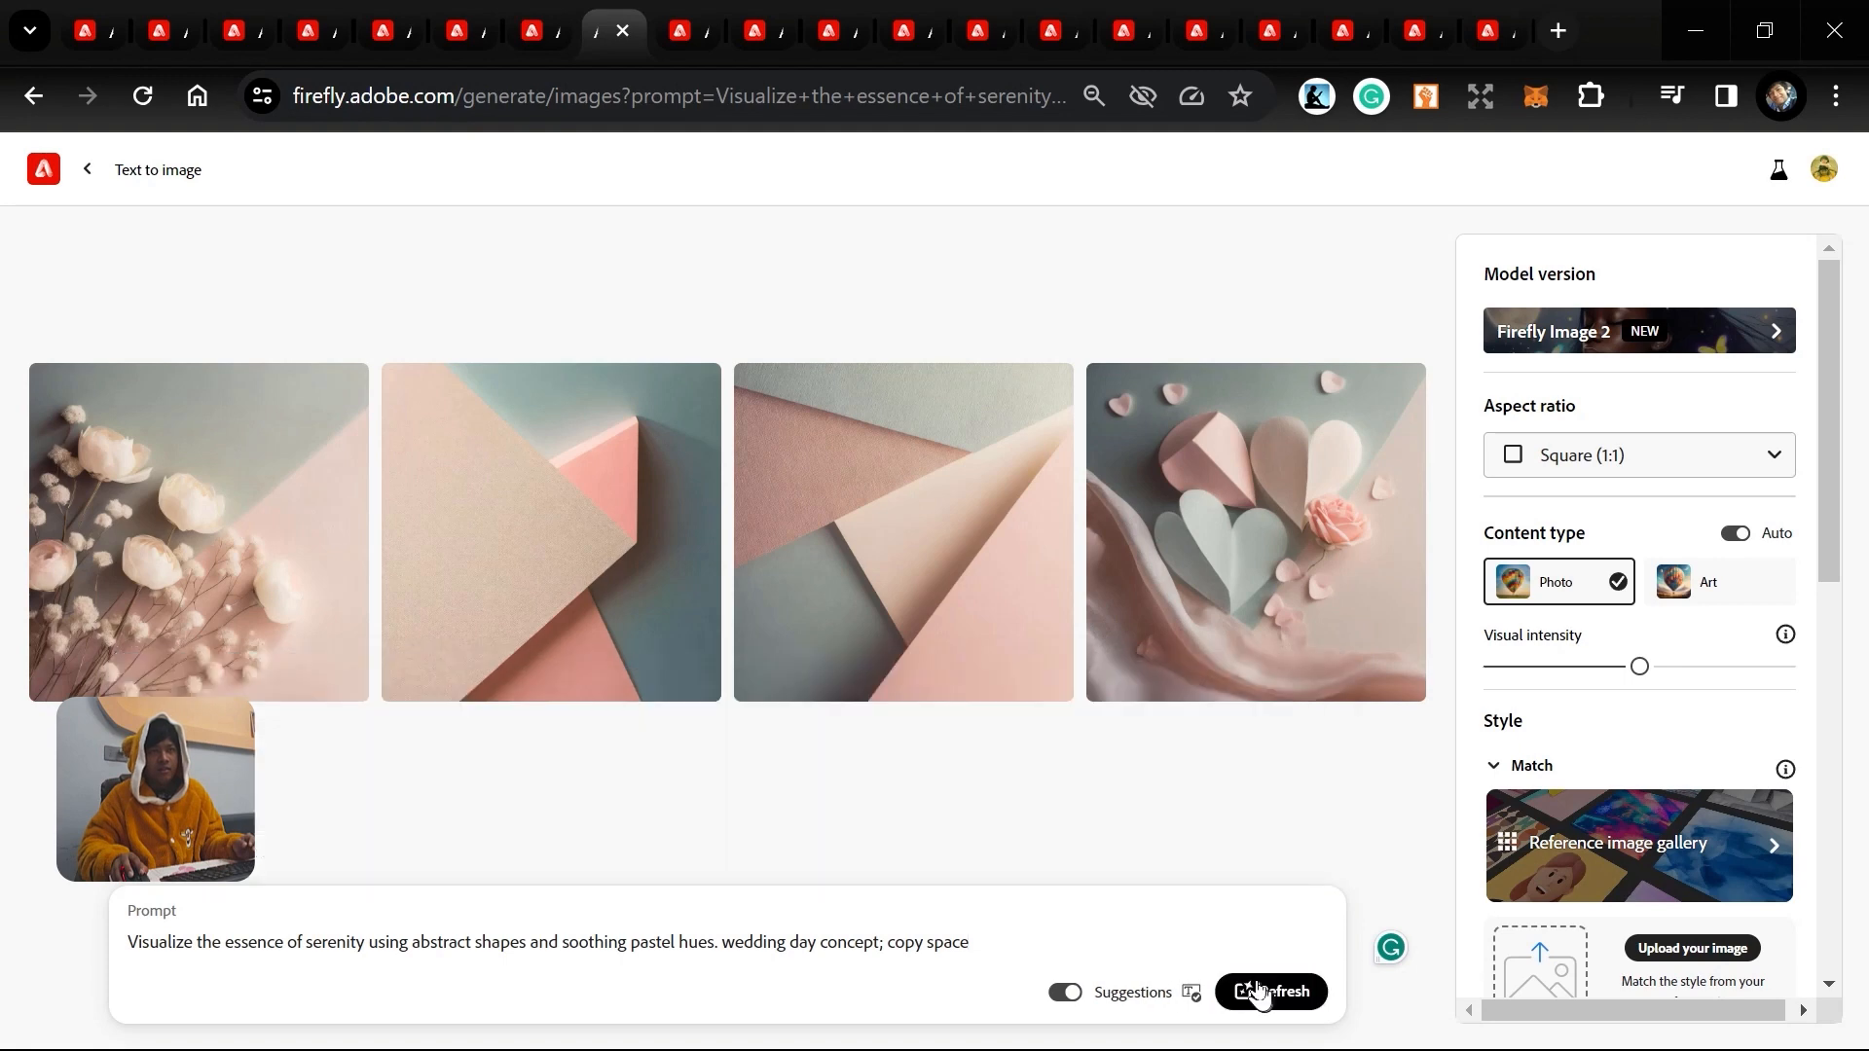
click(1259, 991)
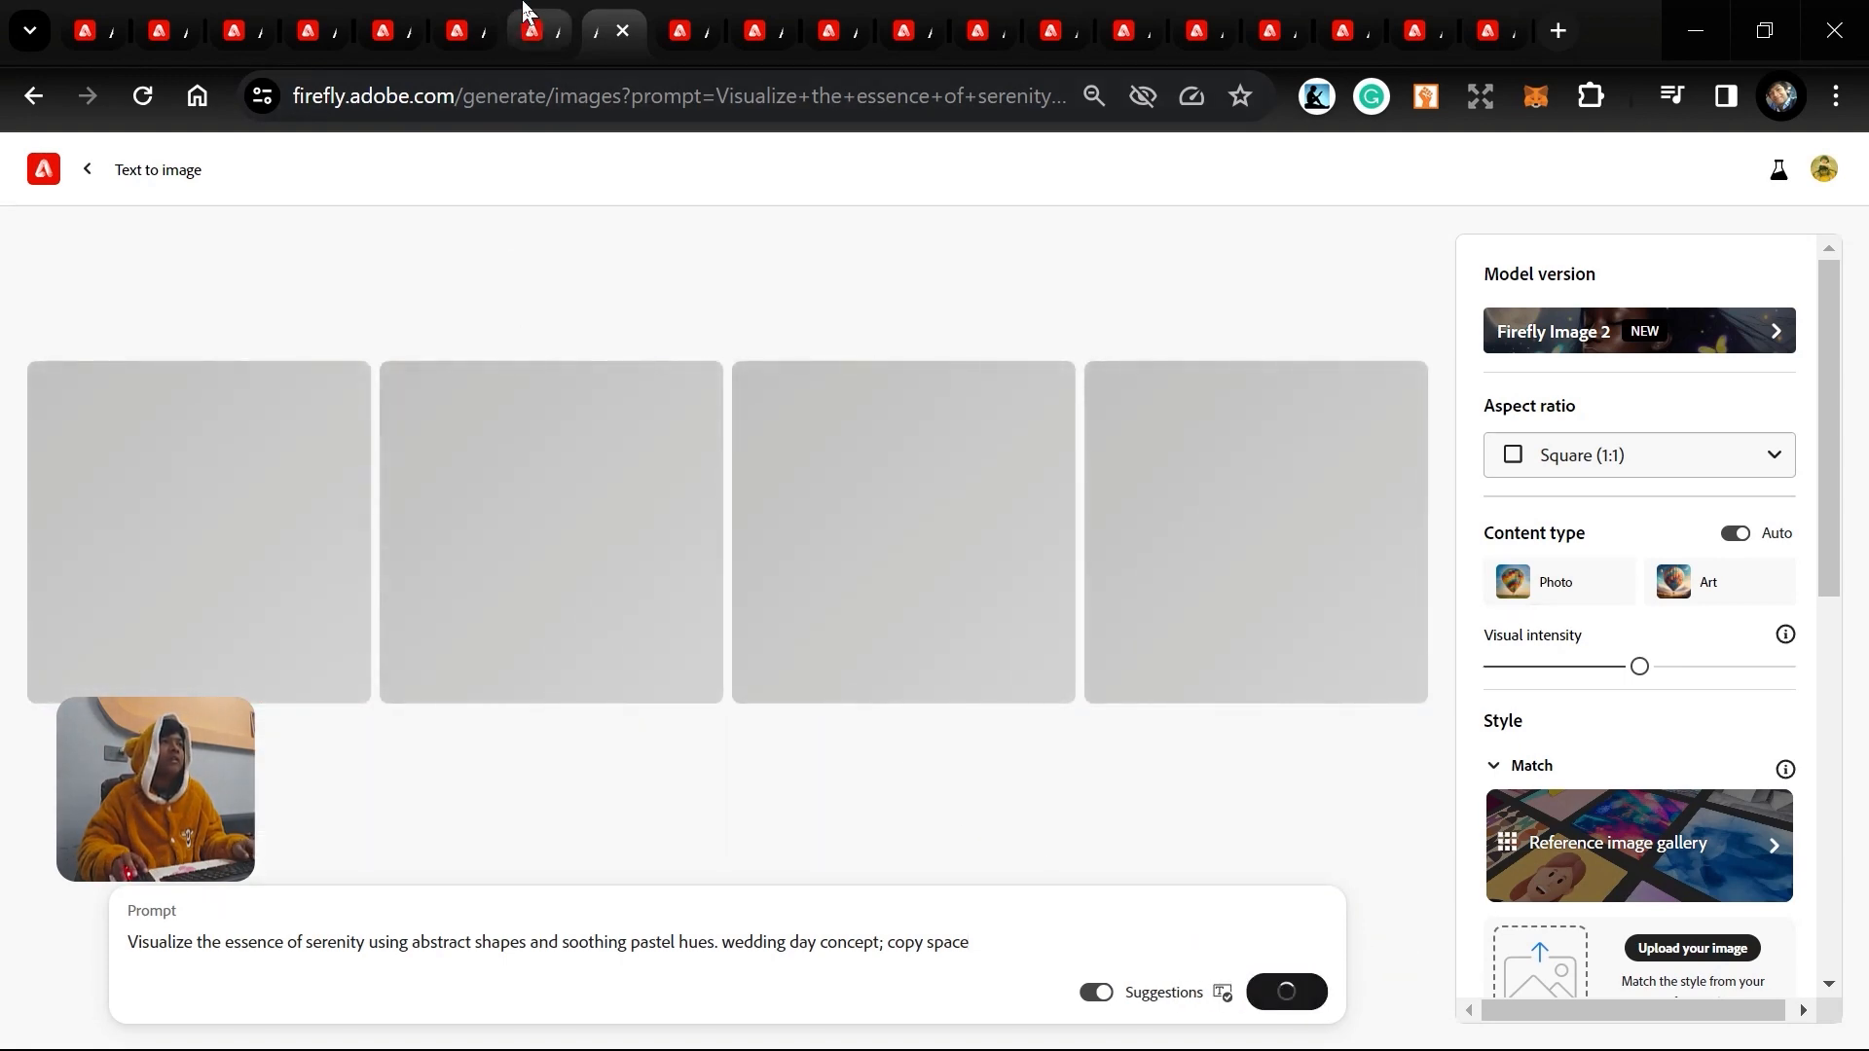
Review the new chaotic storm flames results and enlarge the third image of the wedding day concept.
click(526, 14)
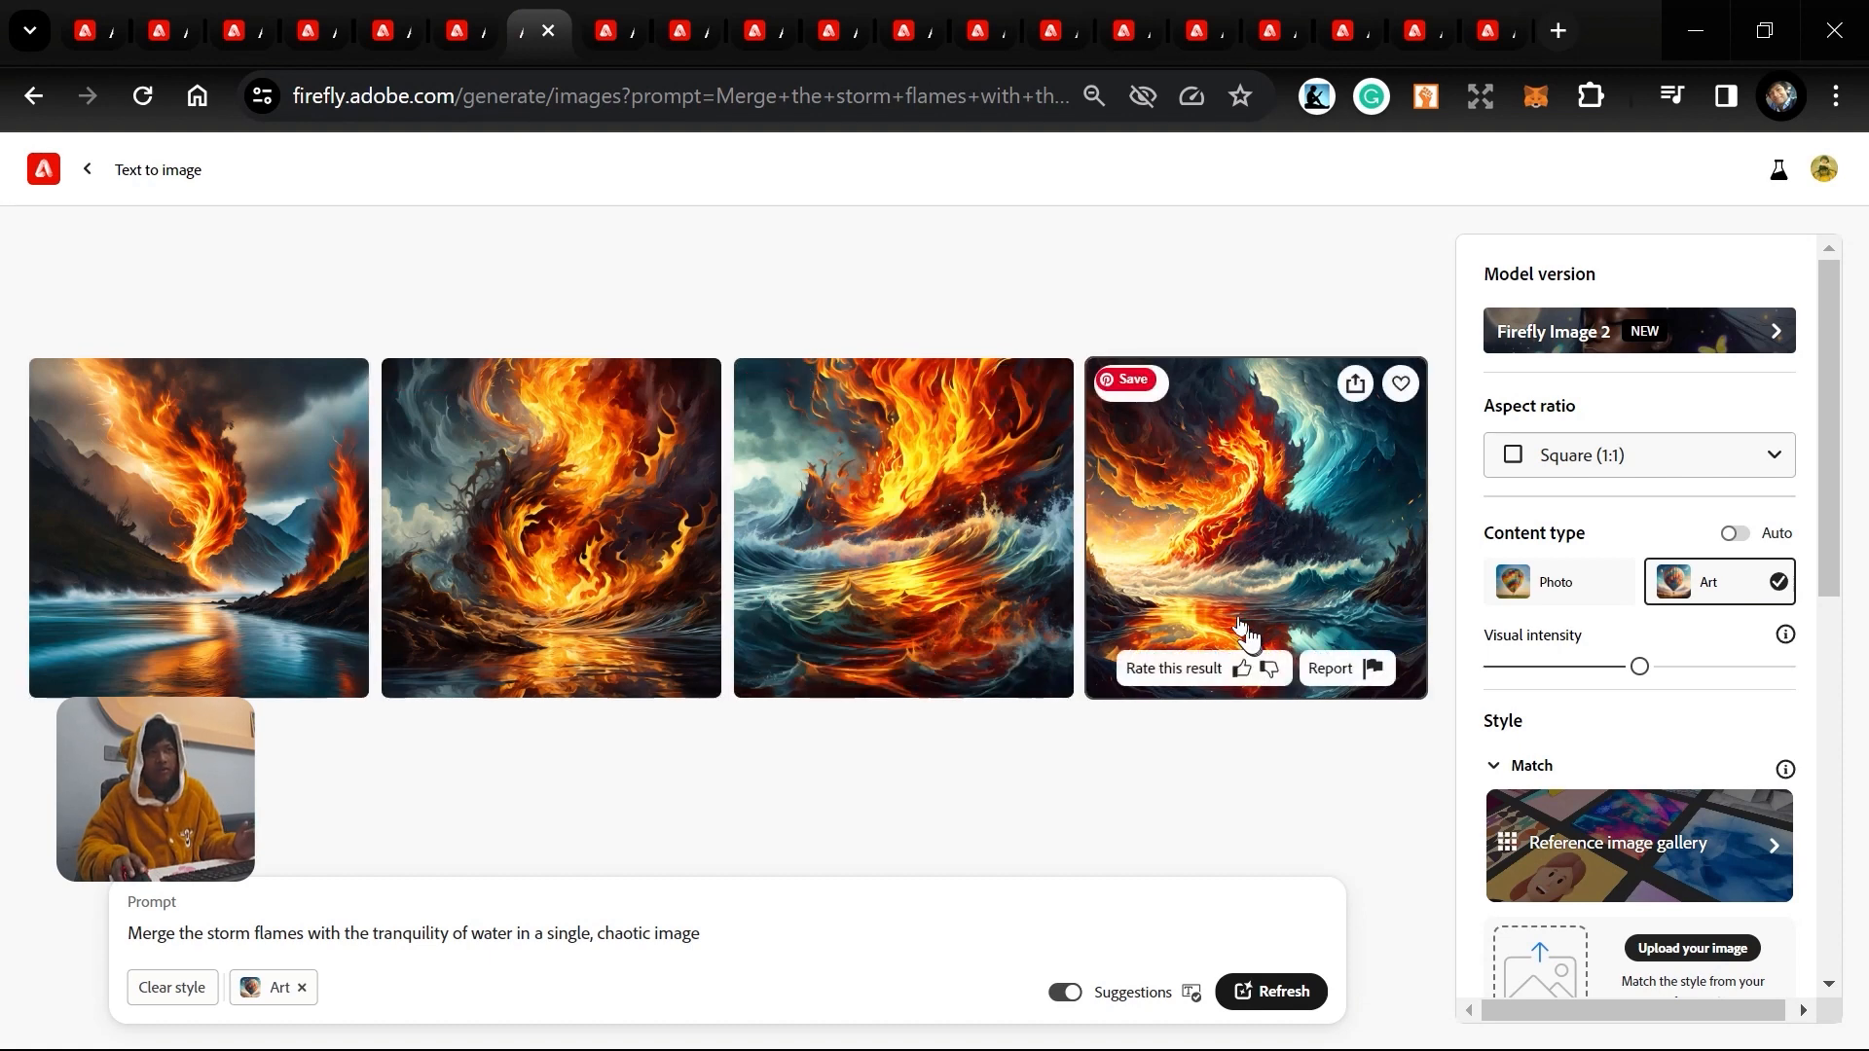
click(608, 20)
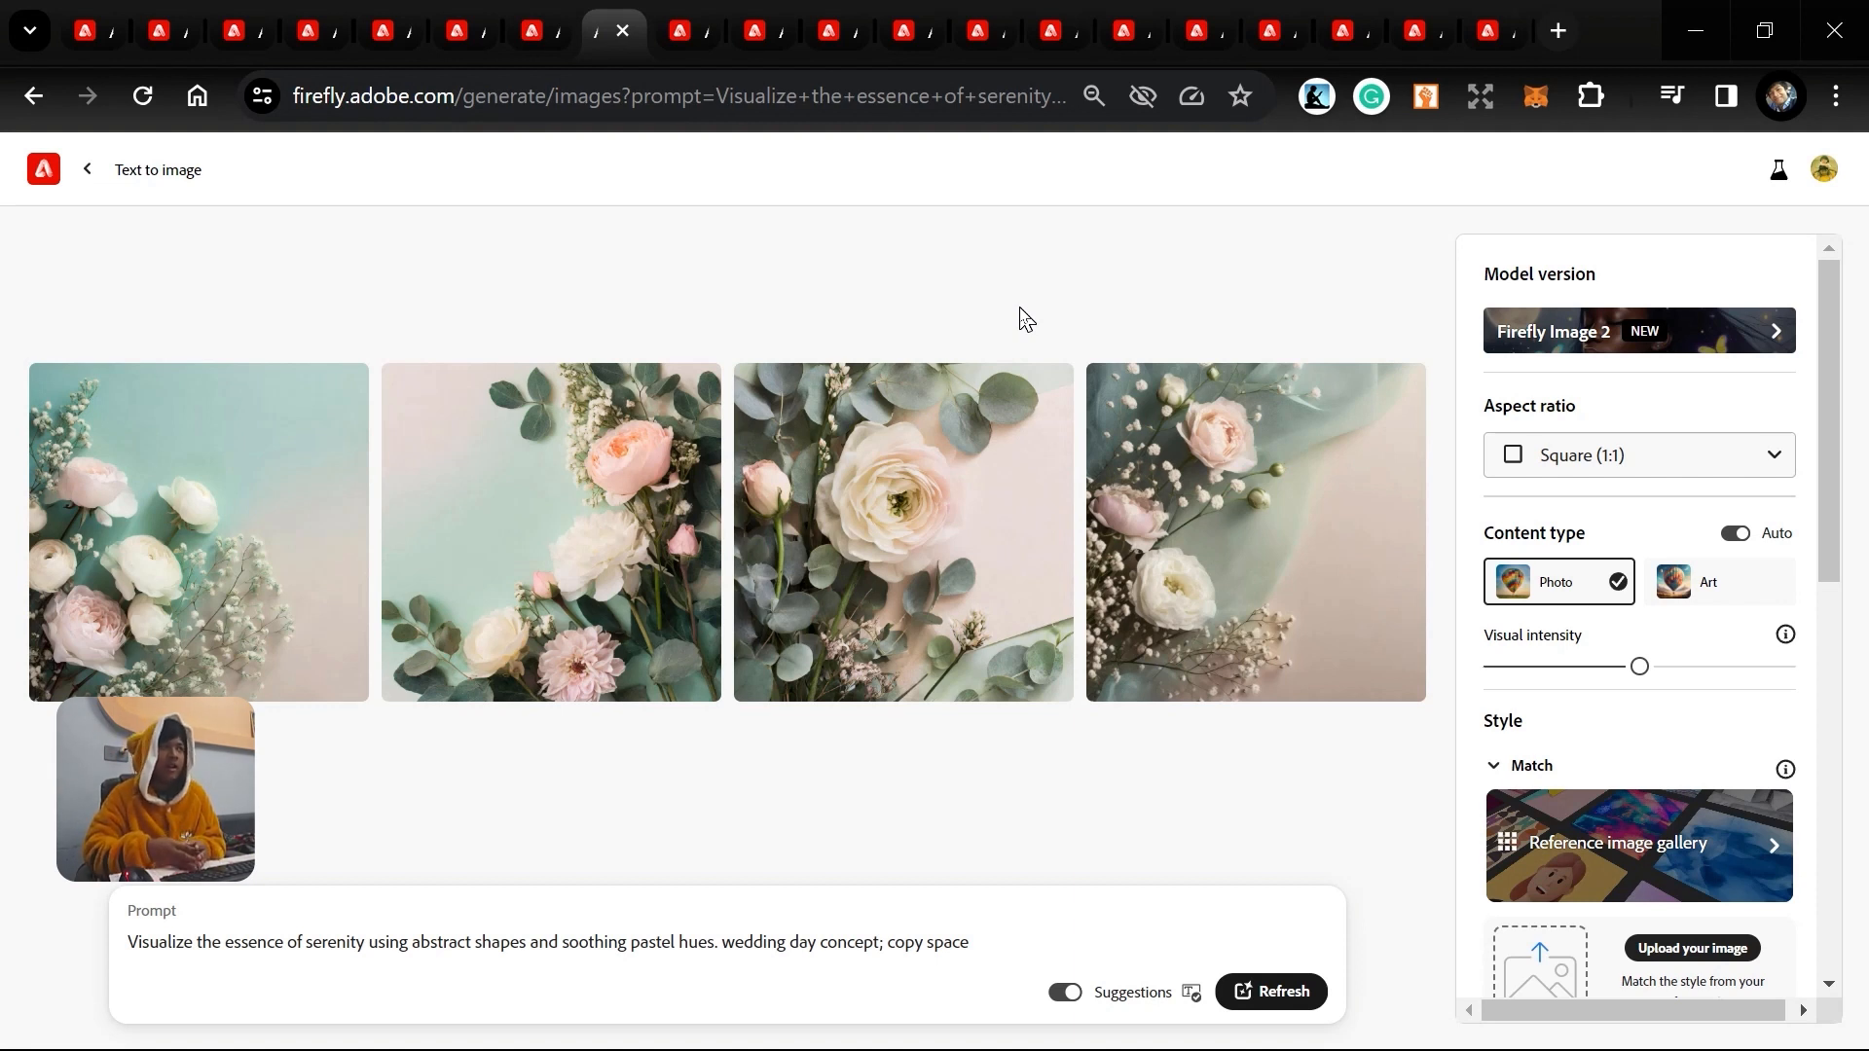
mouse_move(983, 486)
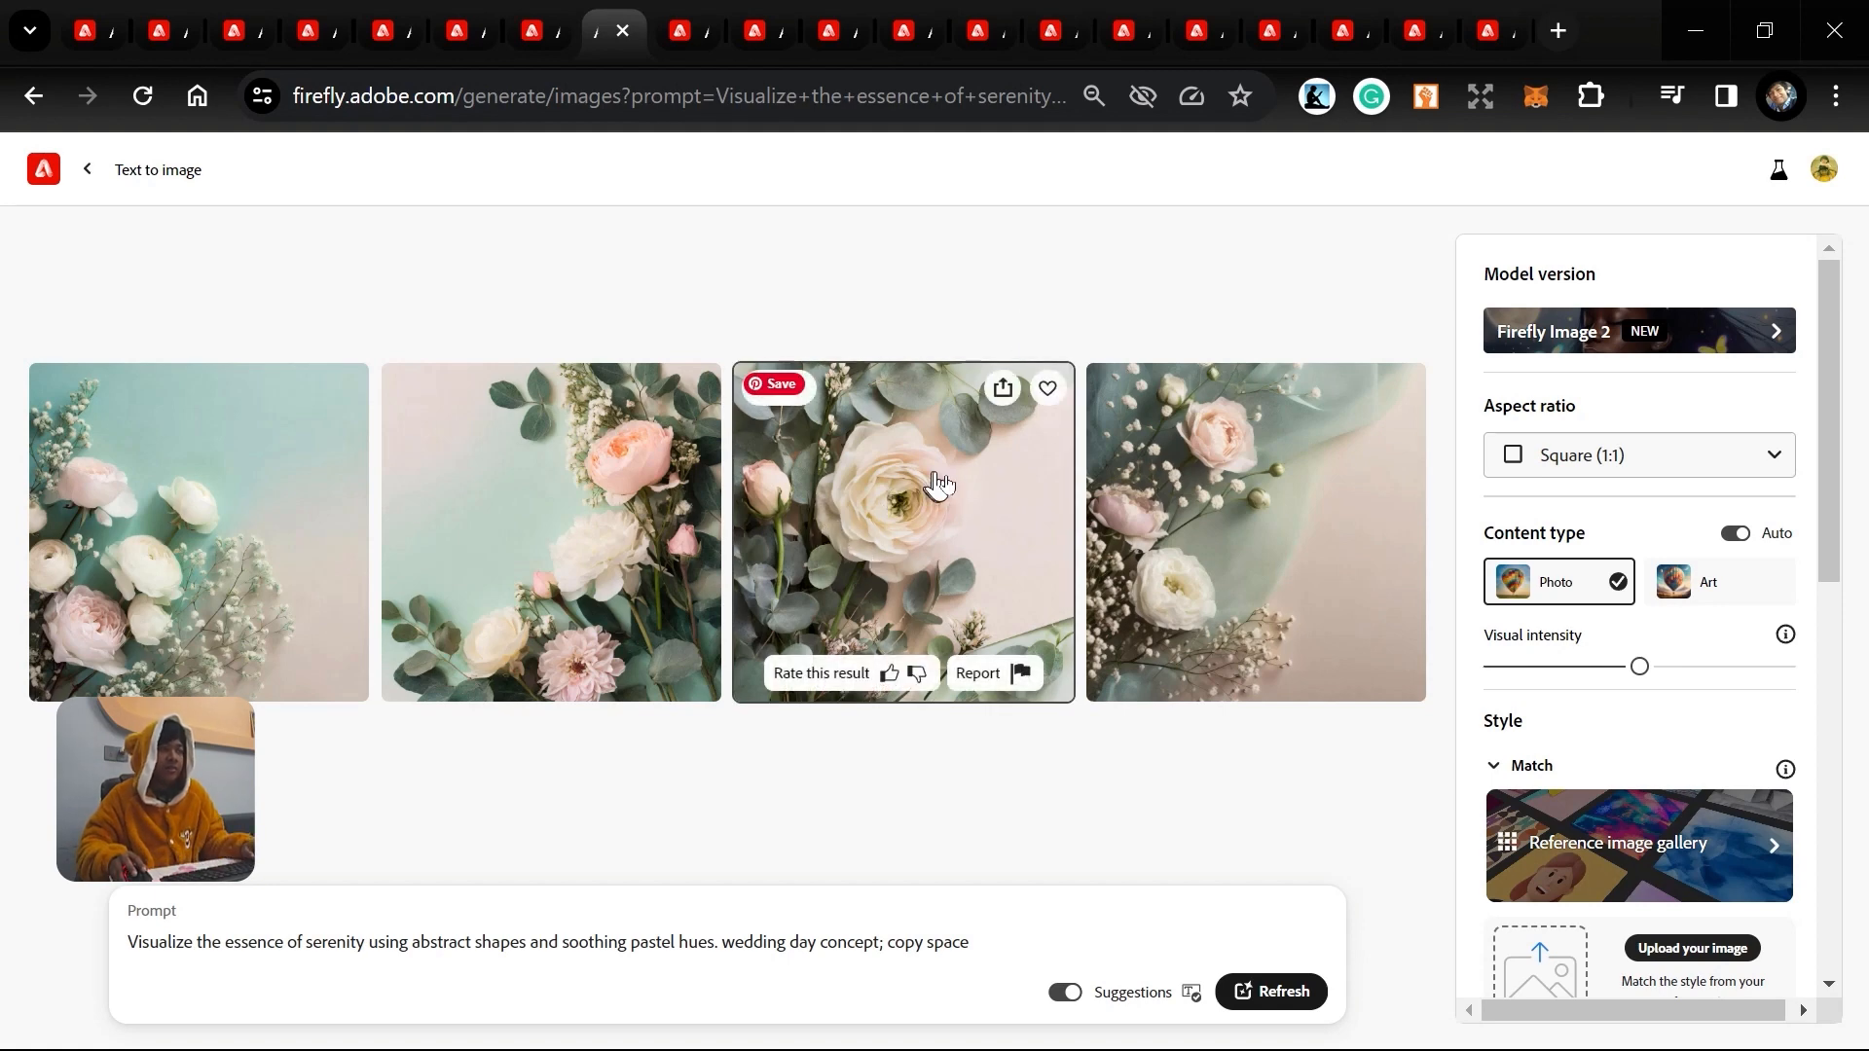
click(954, 513)
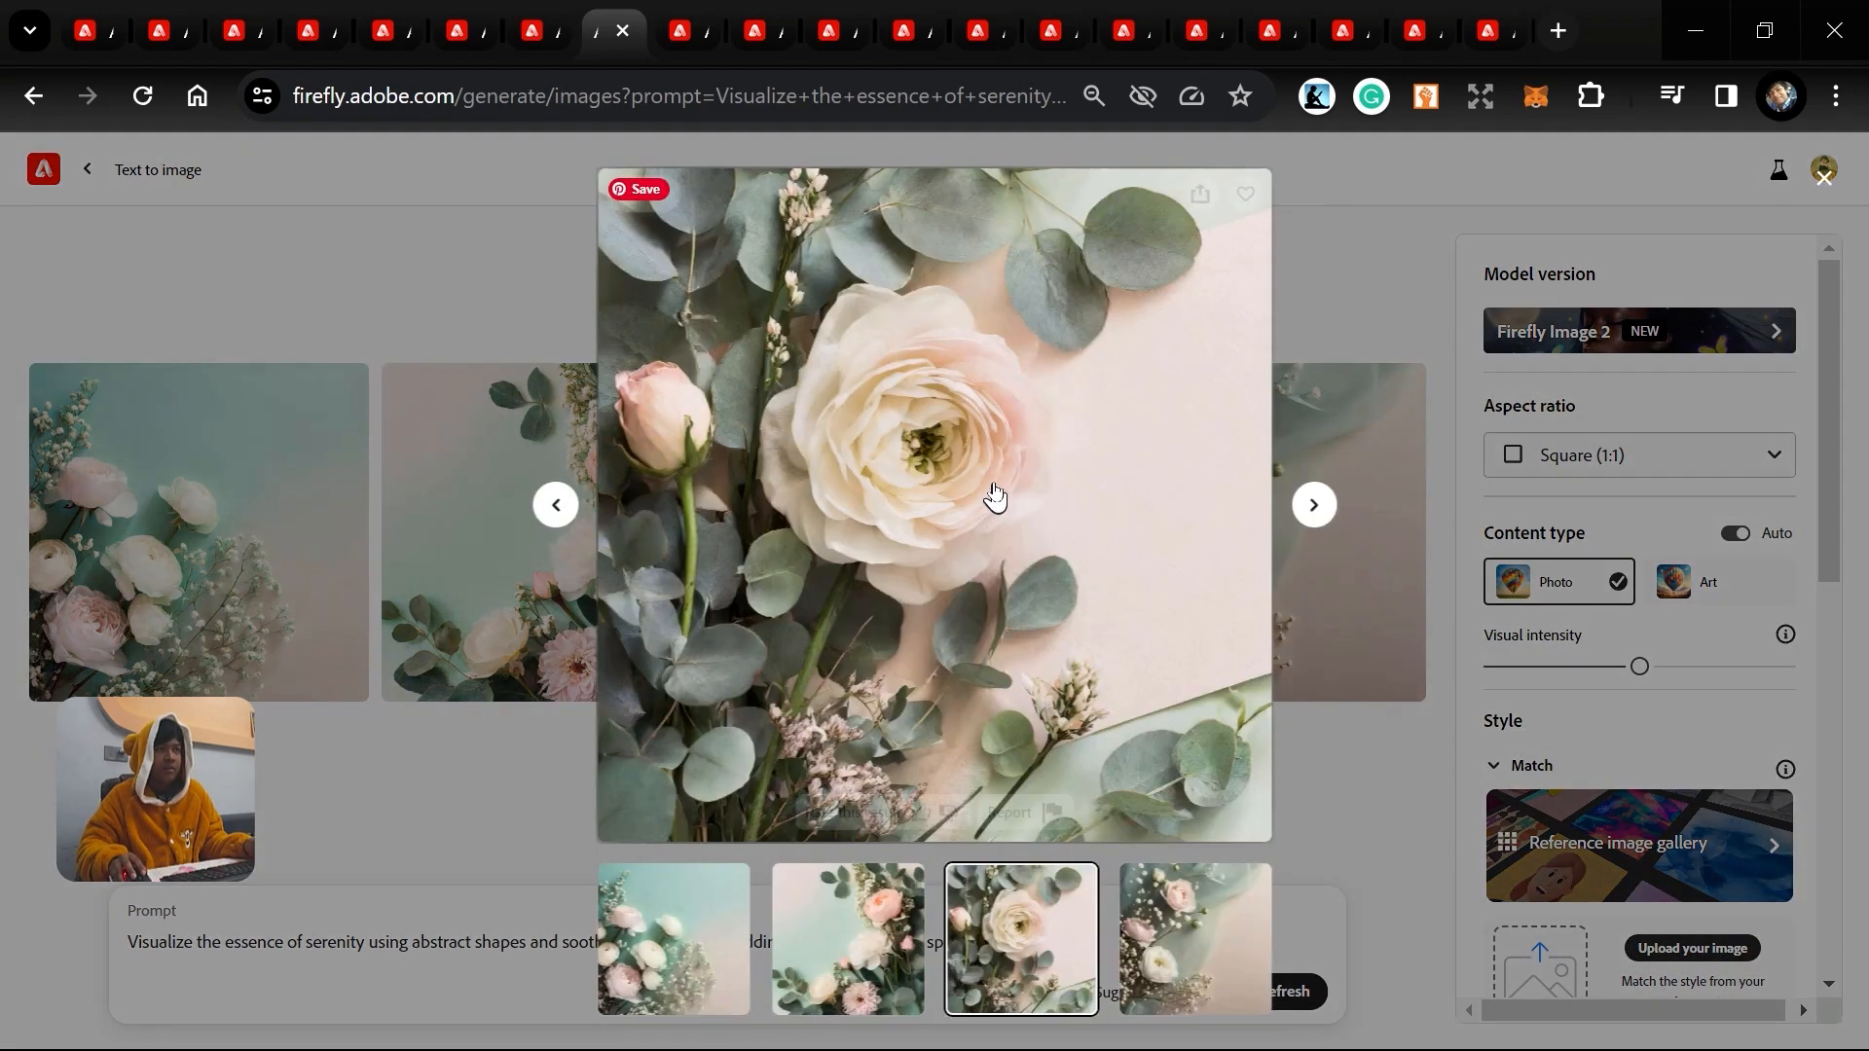
Download the enlarged third image of the wedding day concept.
click(1200, 193)
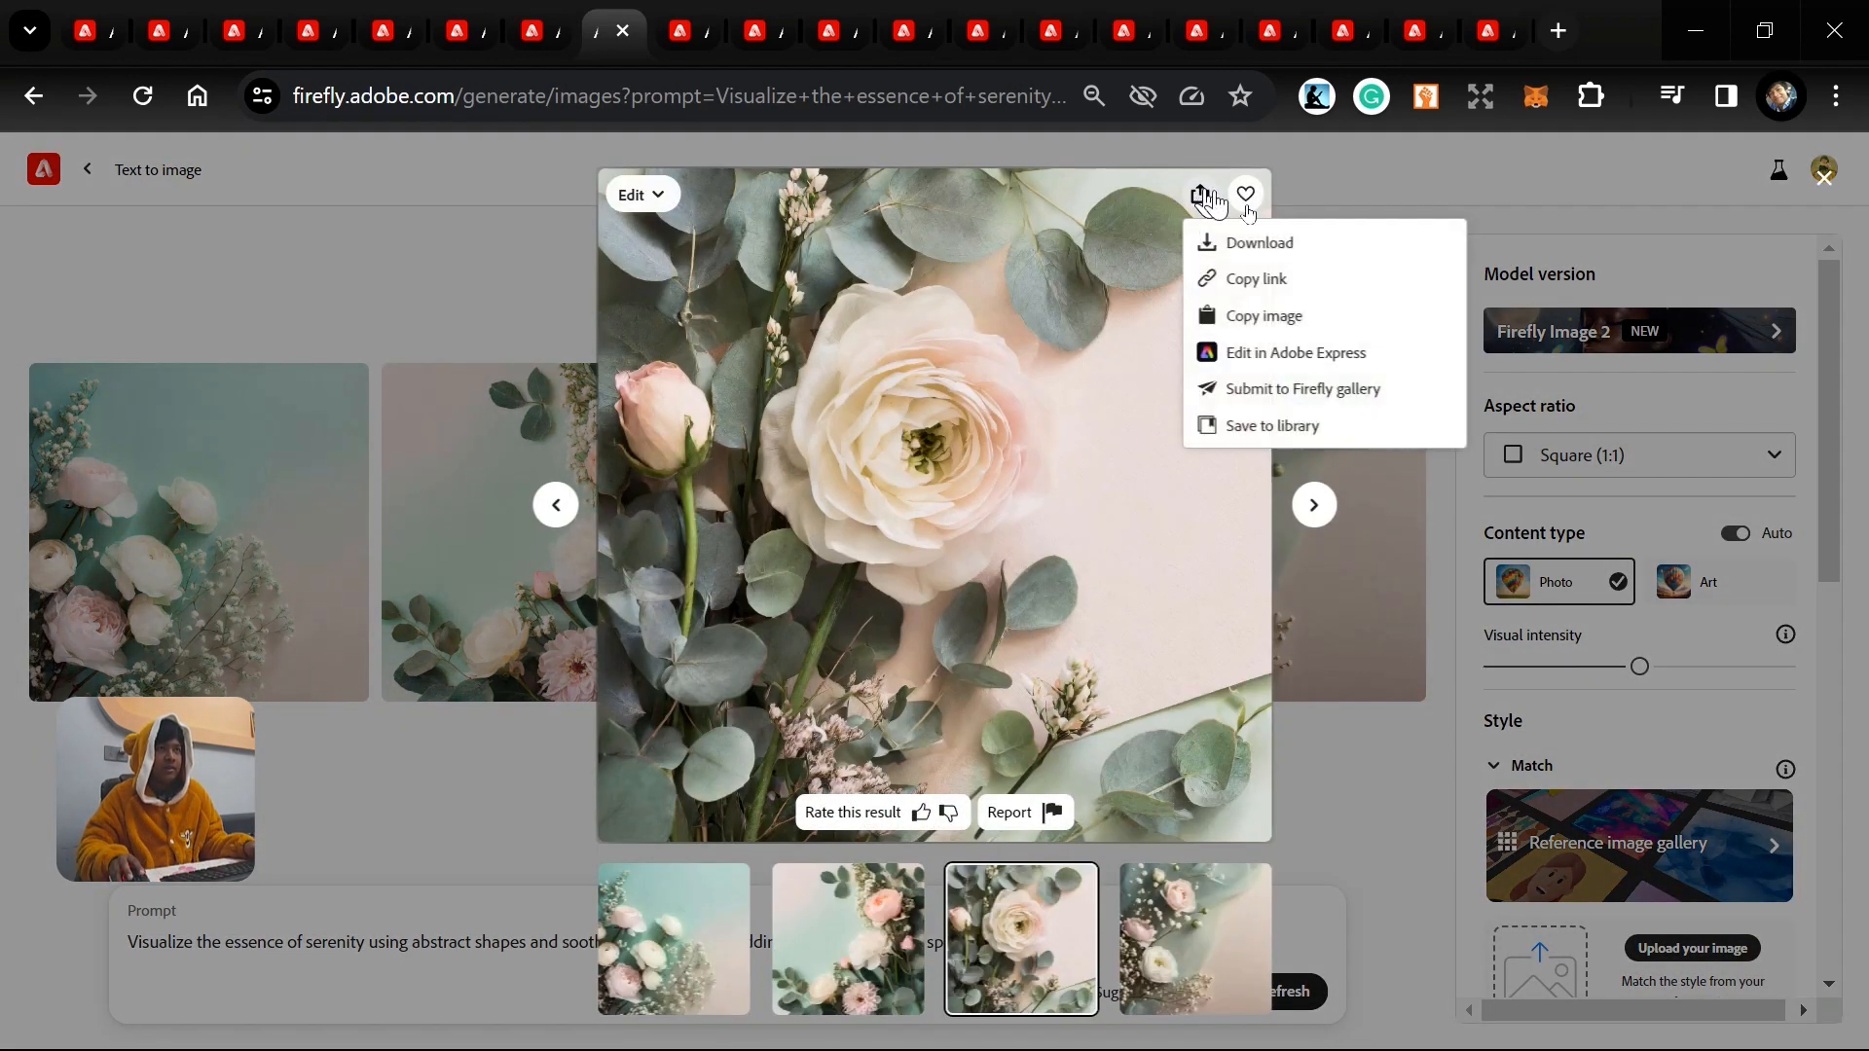
click(1314, 256)
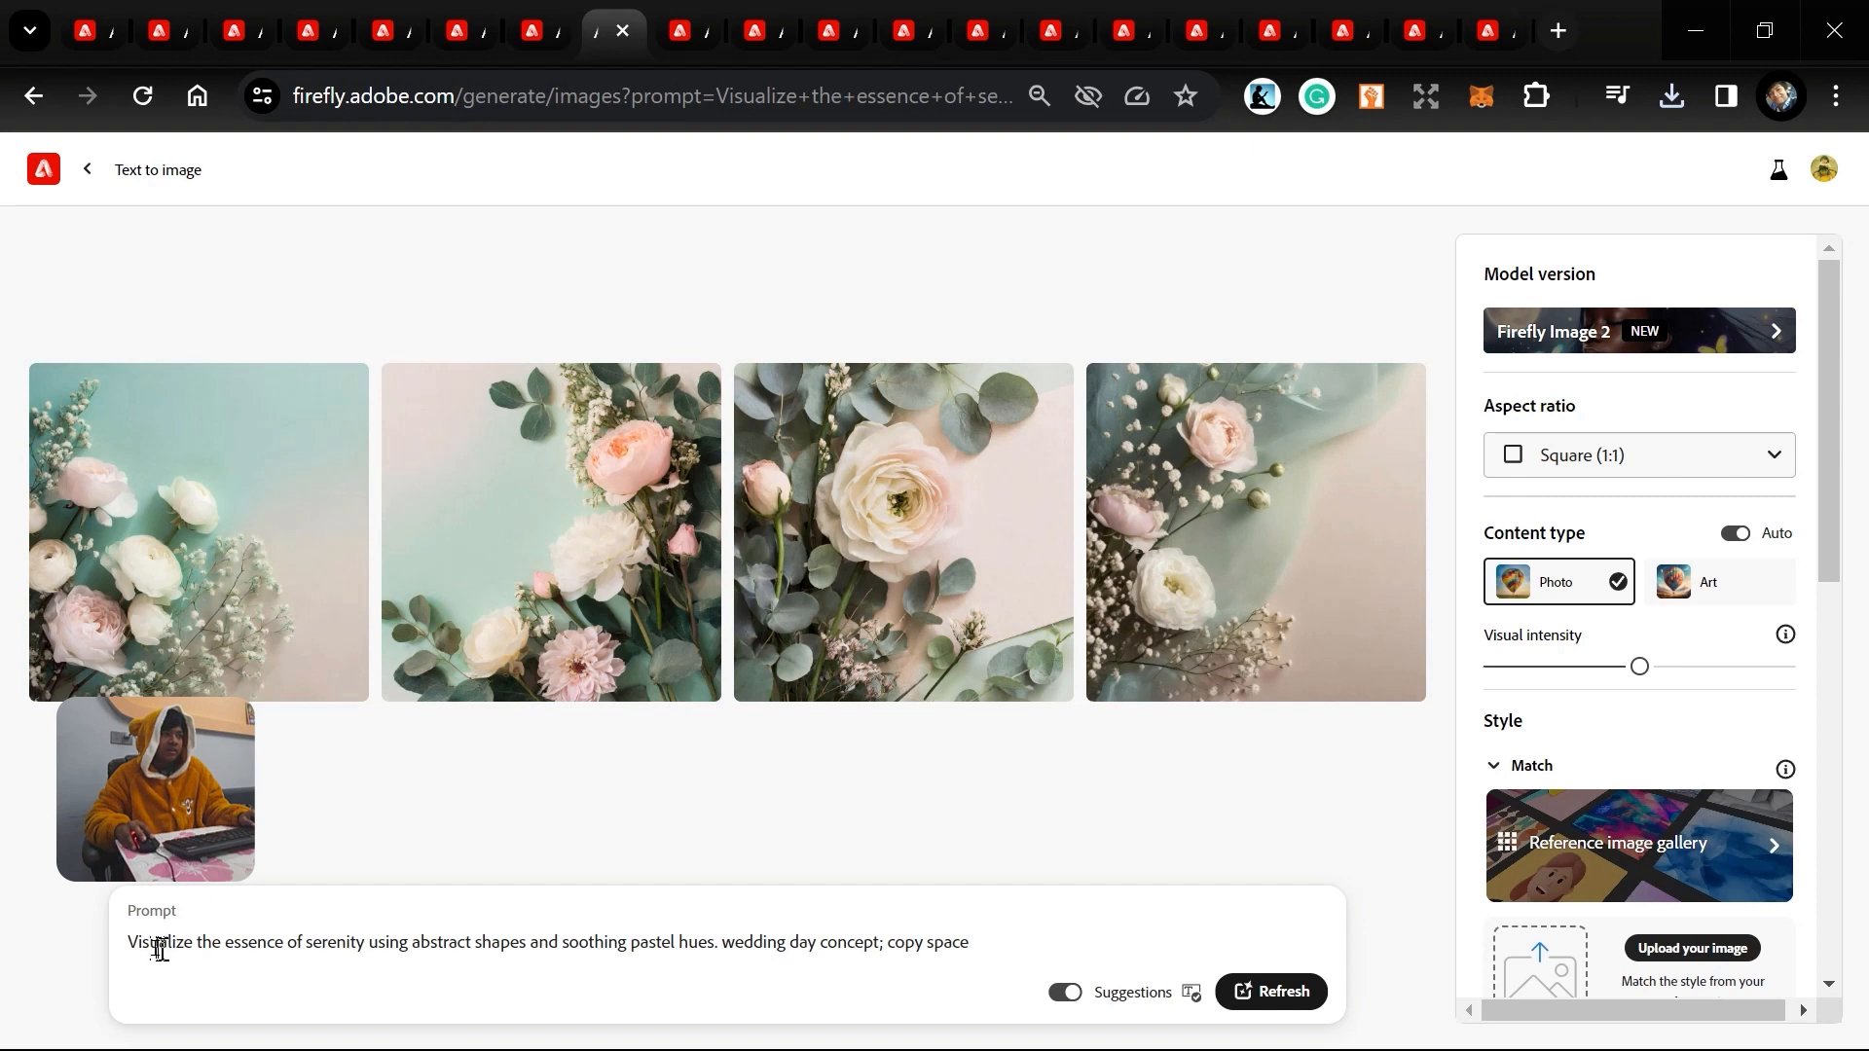
Insert "an art" after "Visualize" in the serenity wedding day prompt and generate new images.
click(195, 940)
text(an ar)
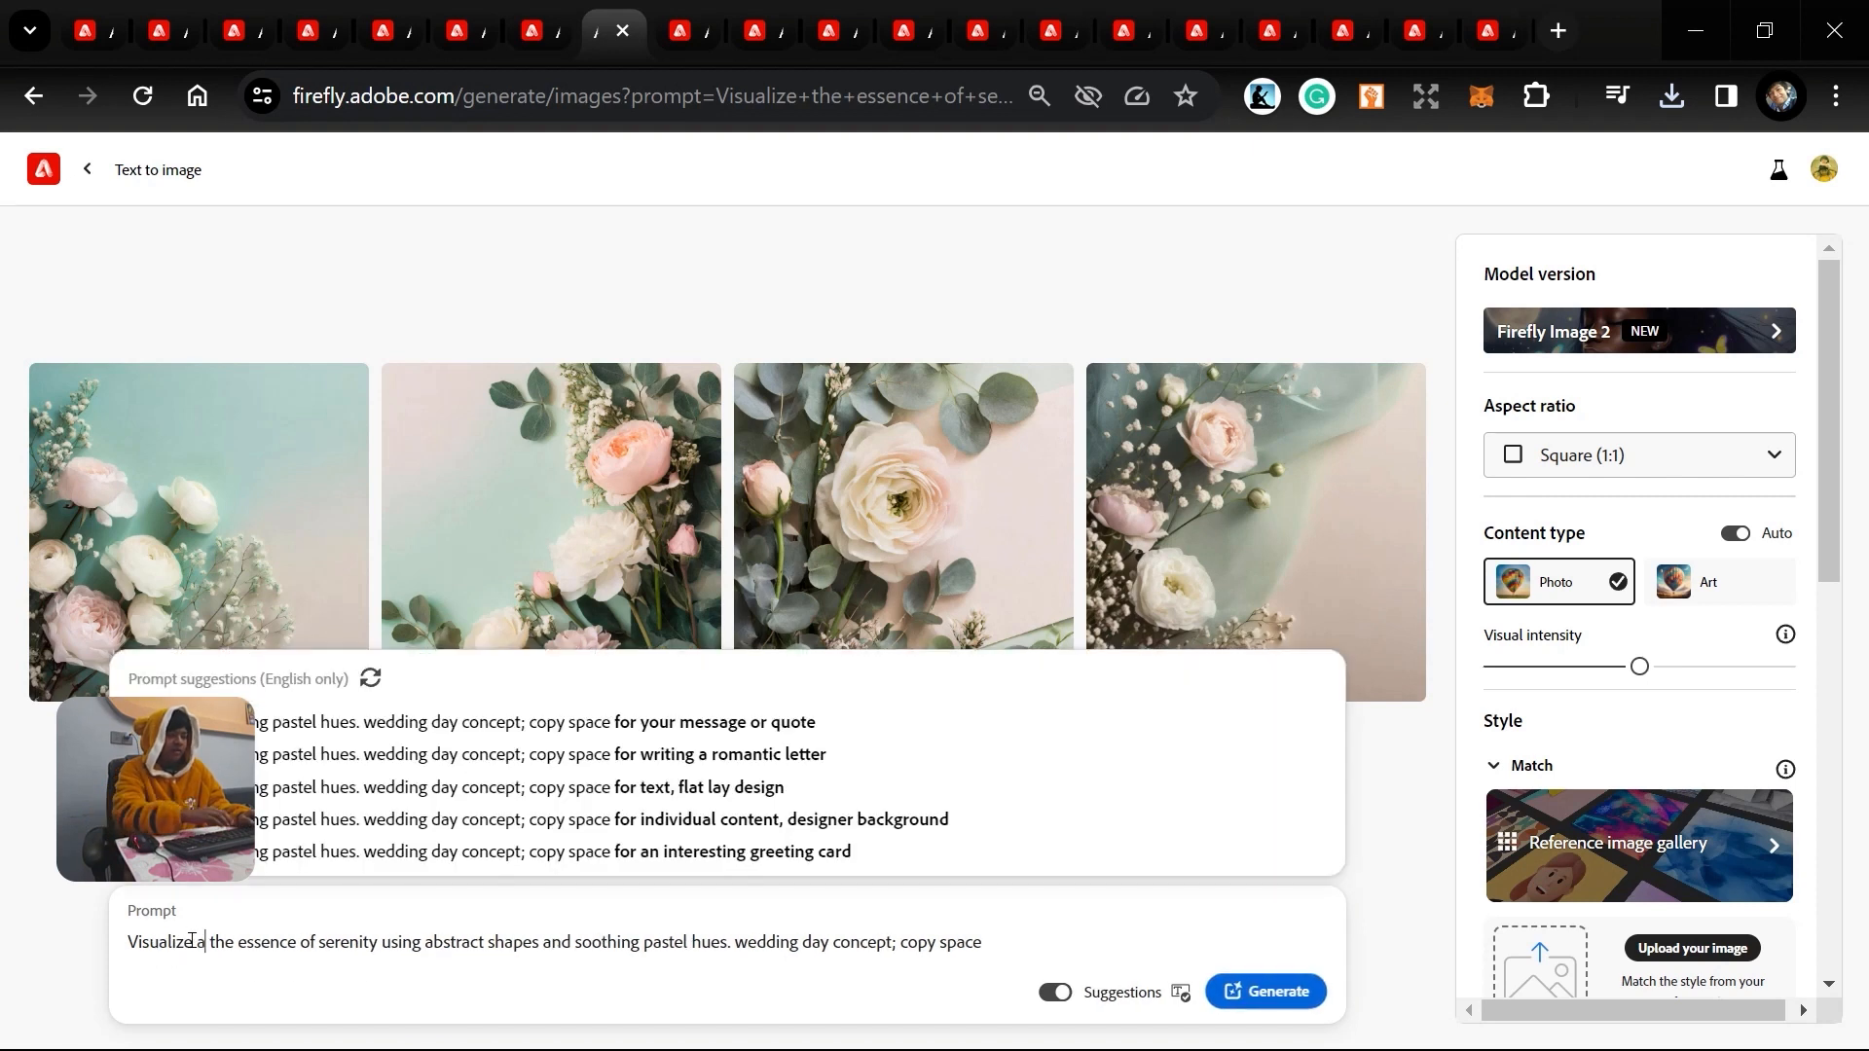
text(t)
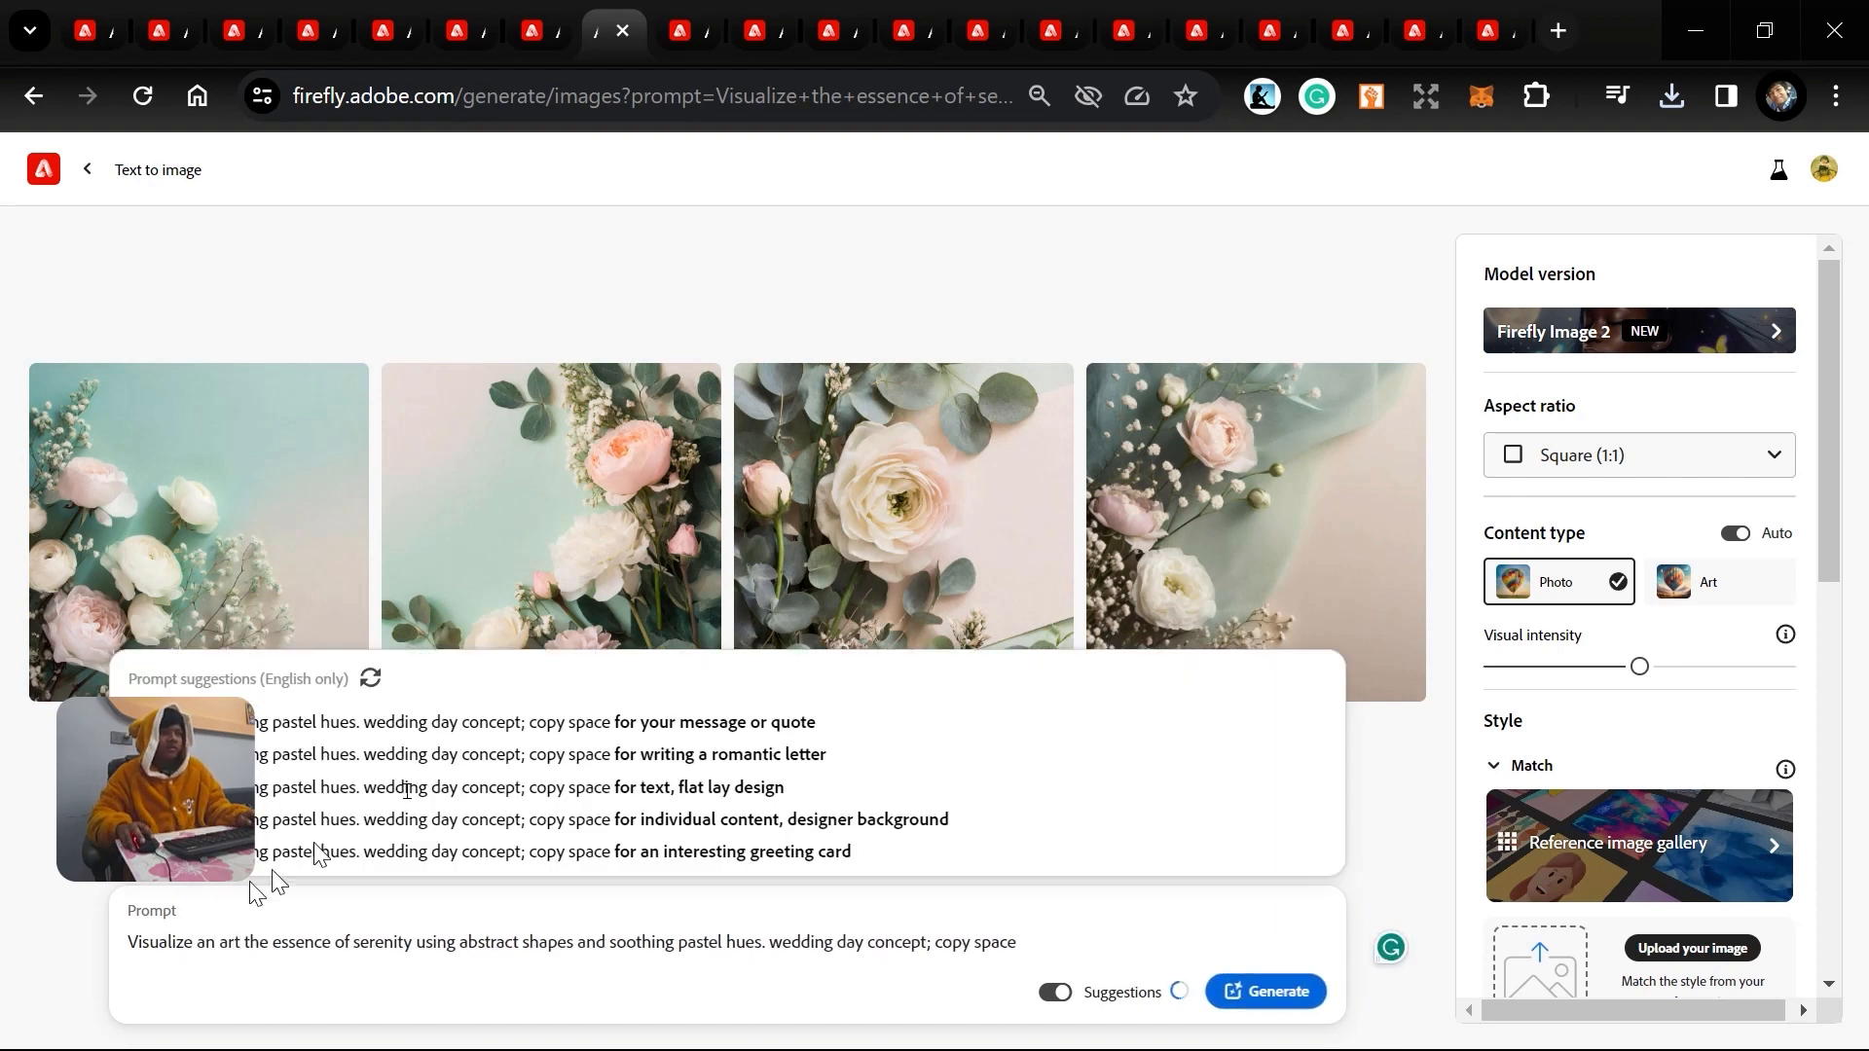
mouse_move(216, 942)
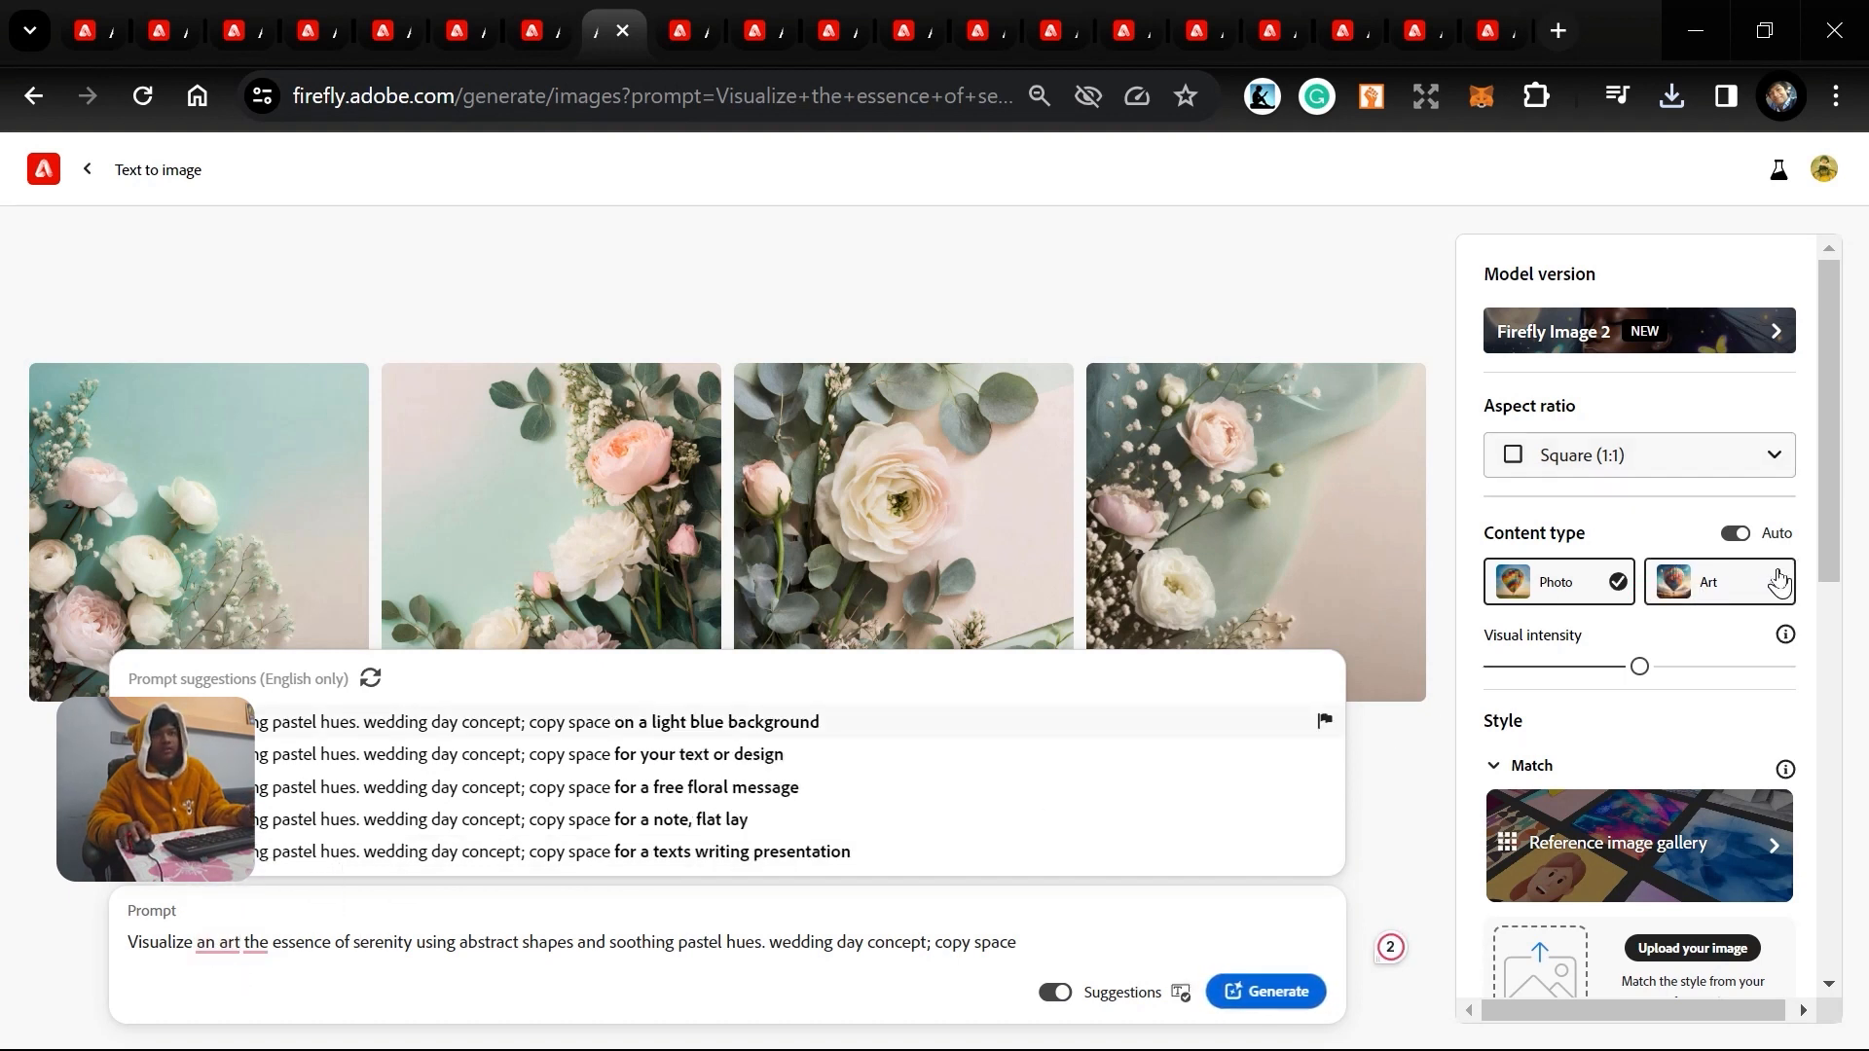
click(940, 945)
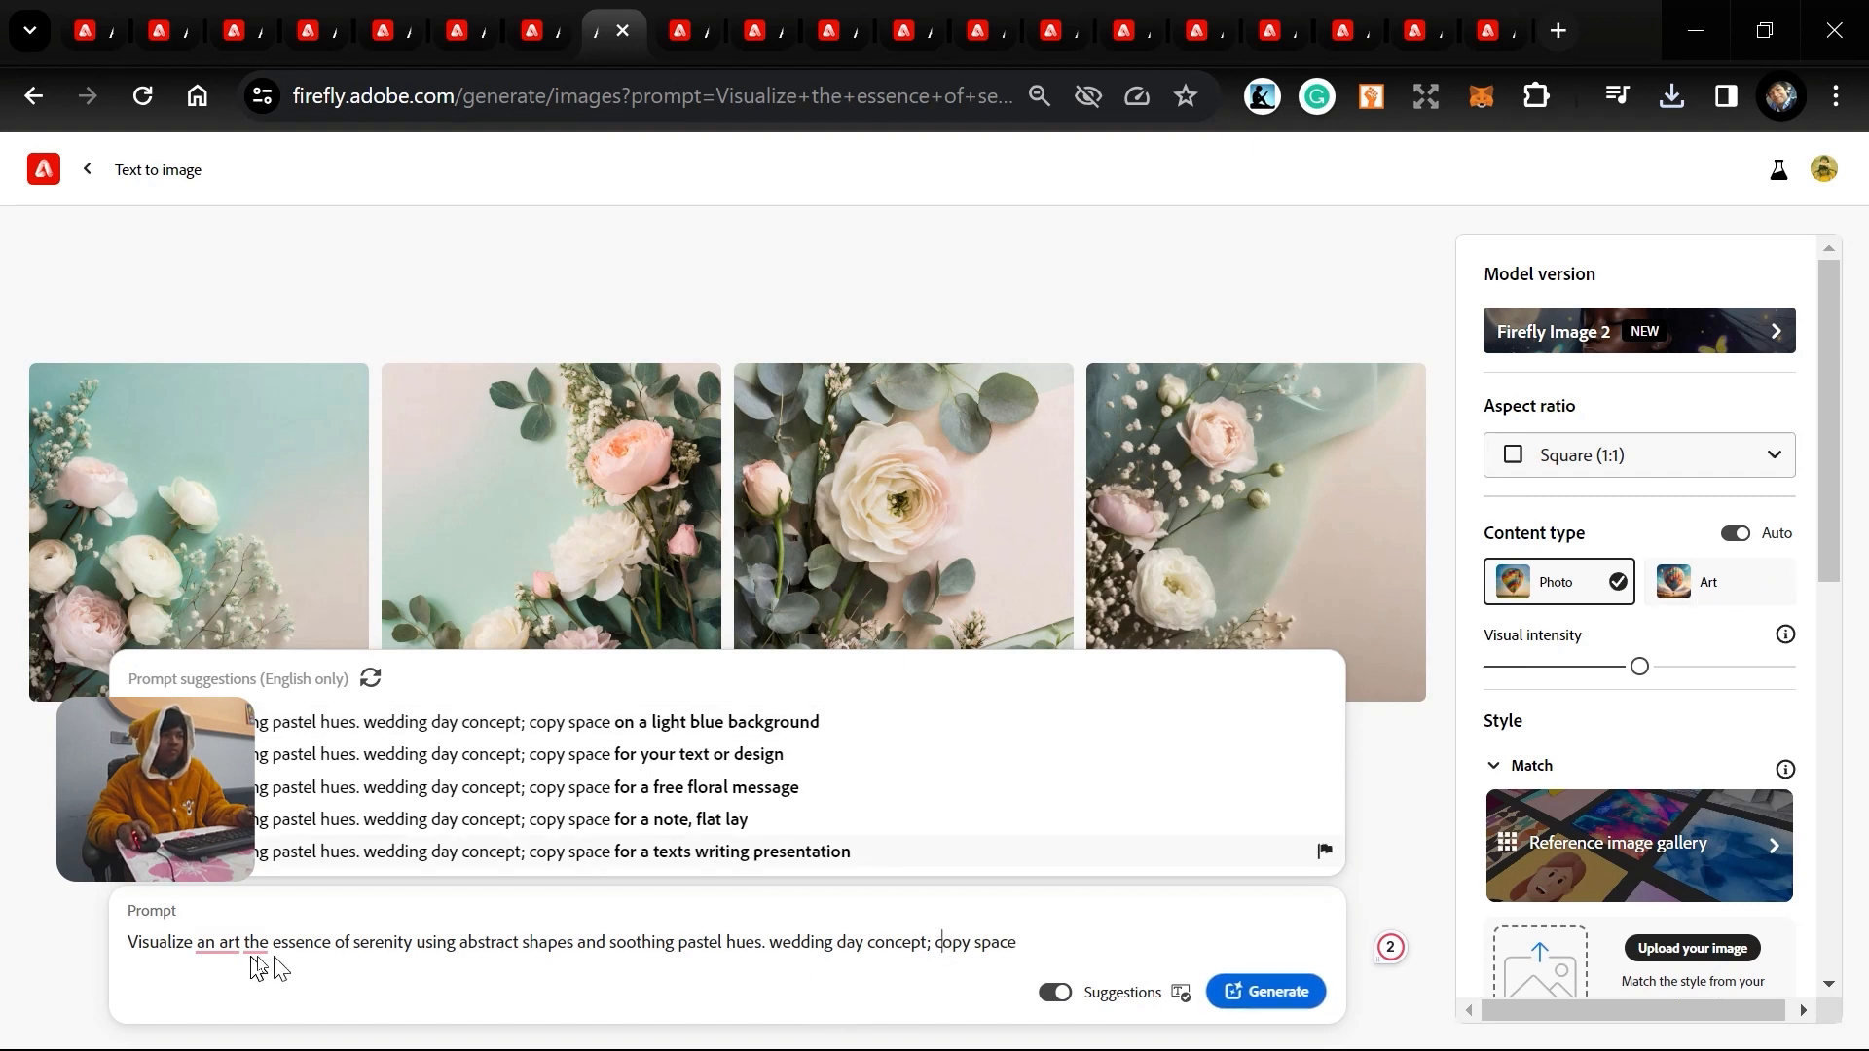
click(1253, 1003)
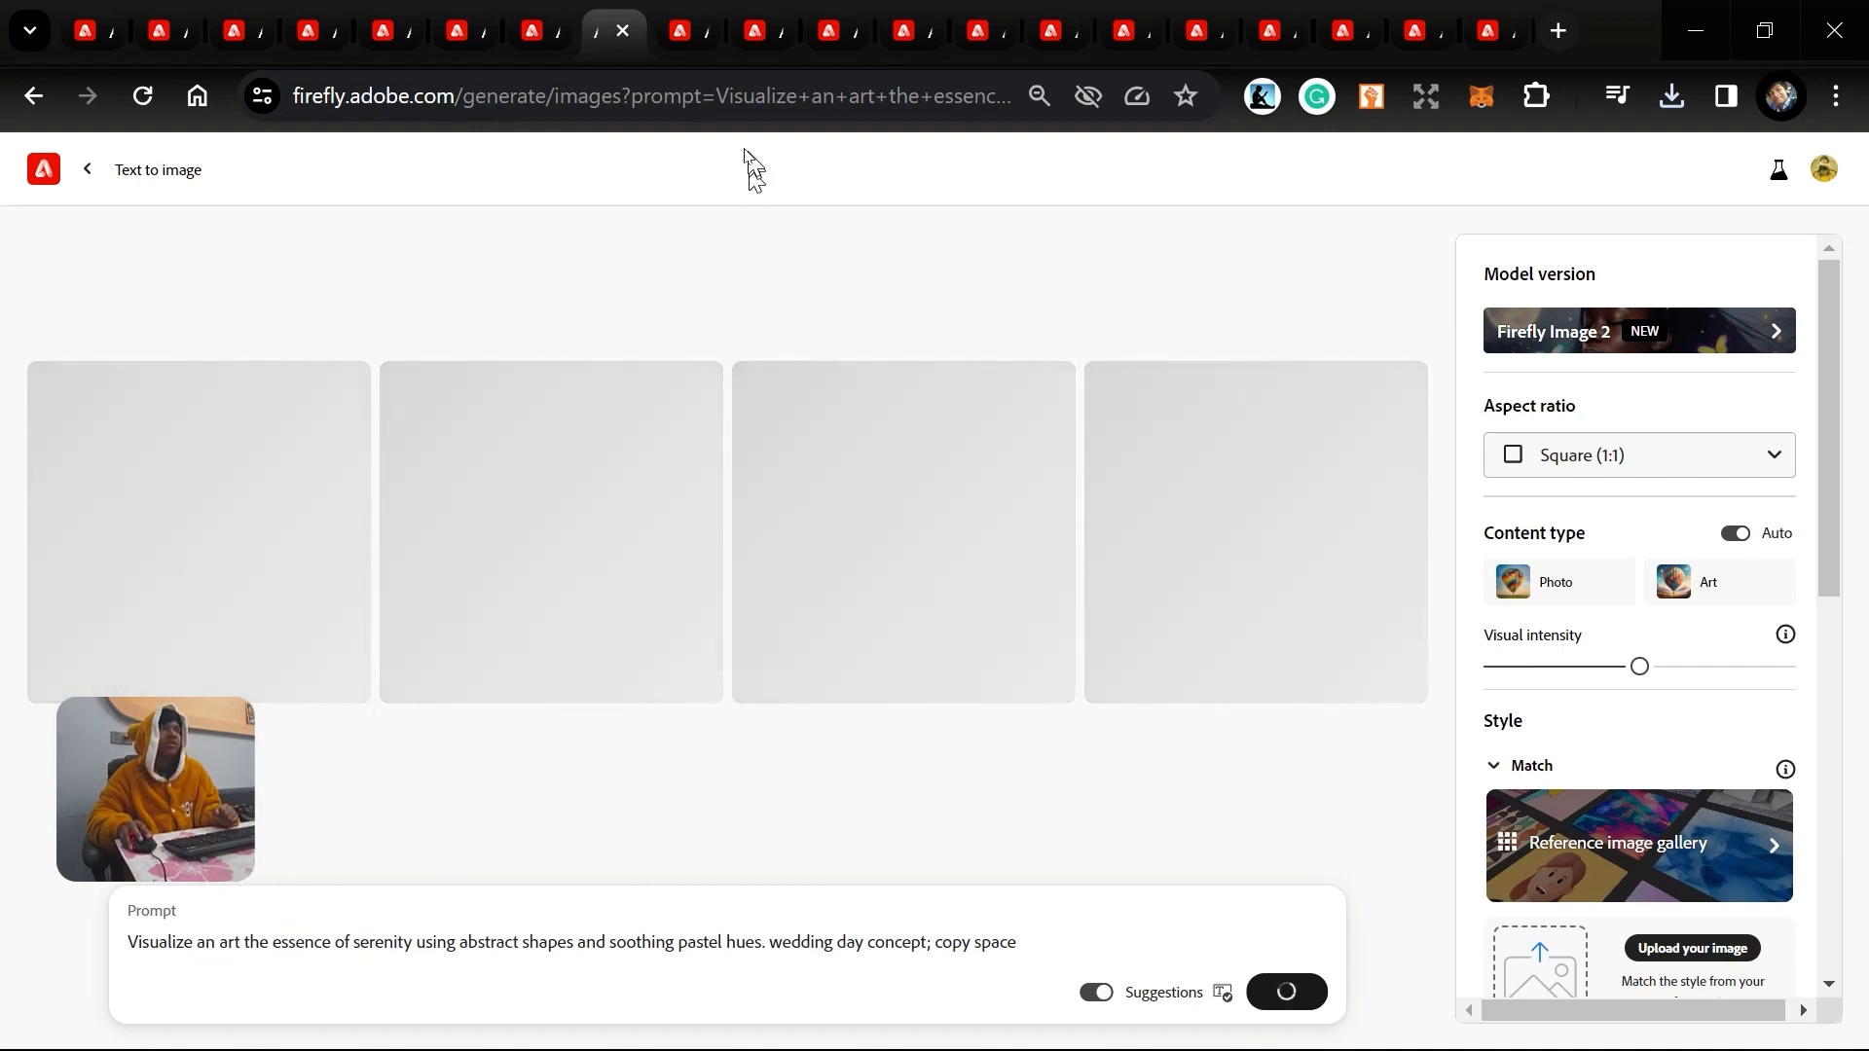
Replace "swirling clouds" with "pastel colored clouds" in the prompt about a cosmic scene with the birth of a universe.
click(535, 27)
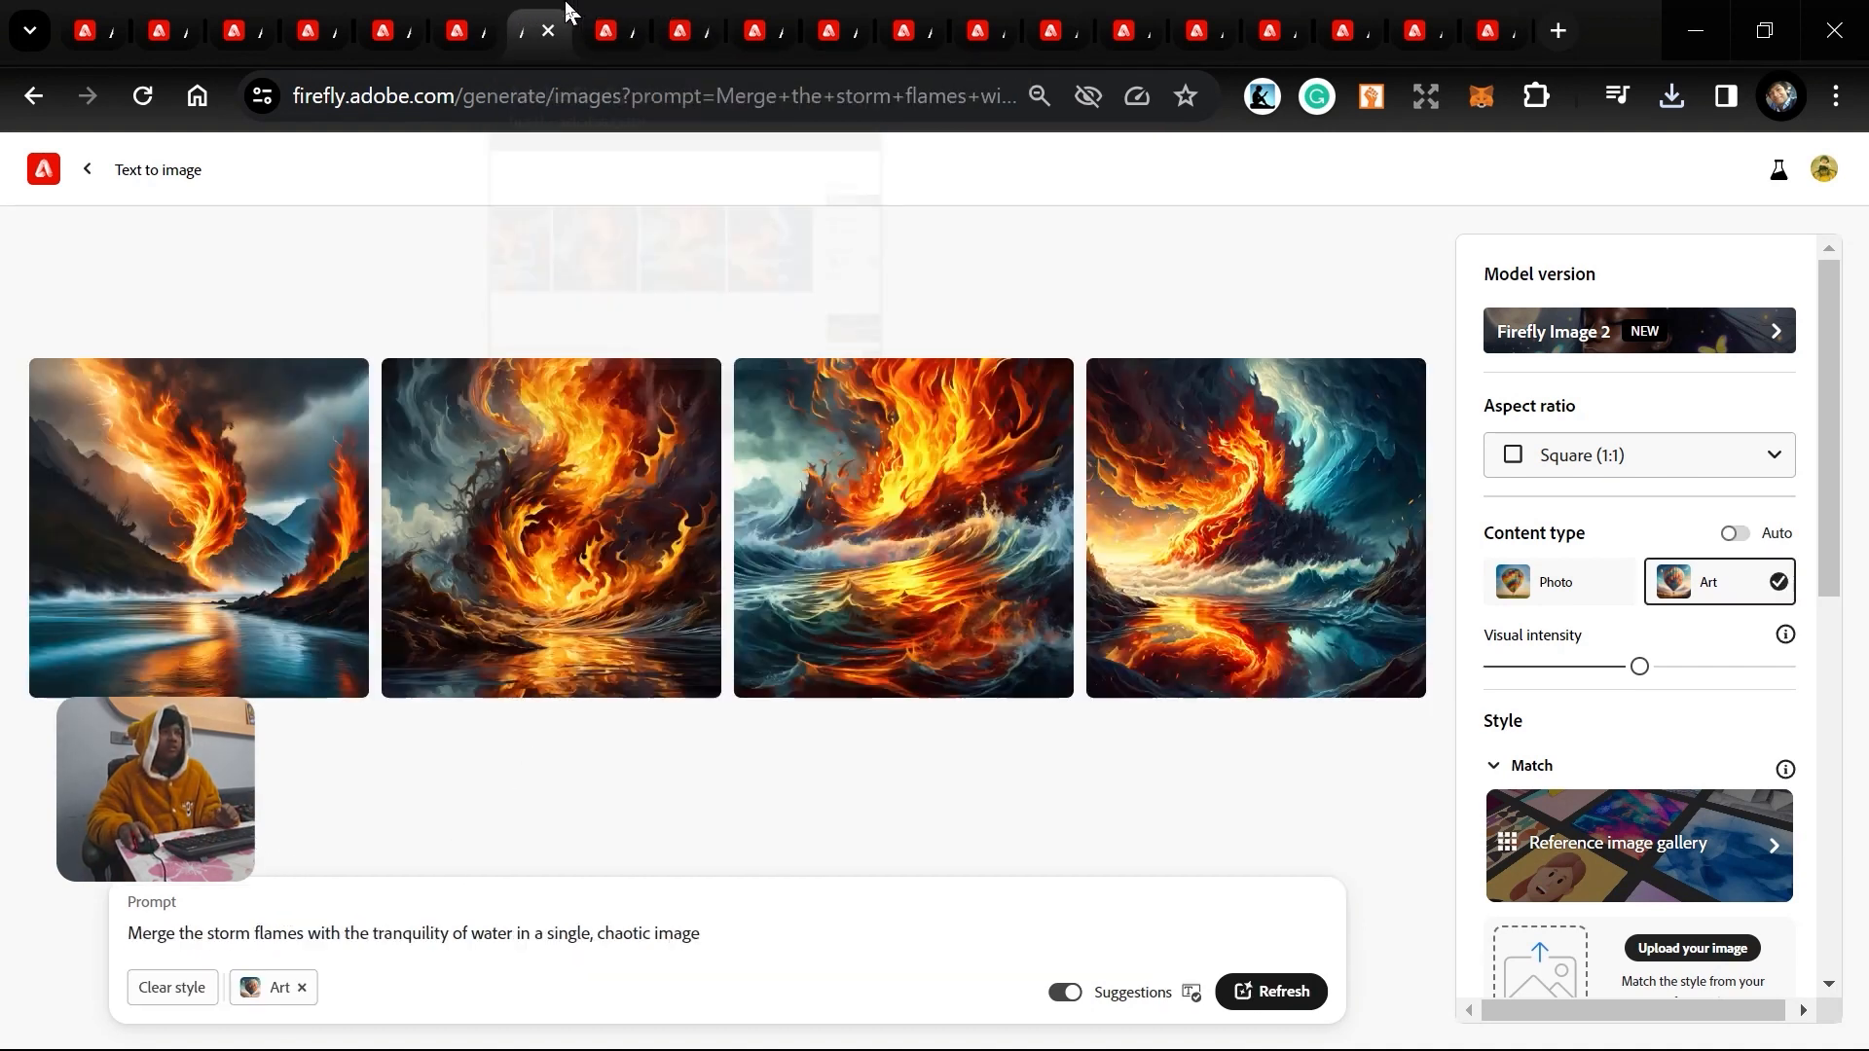
click(605, 28)
click(680, 27)
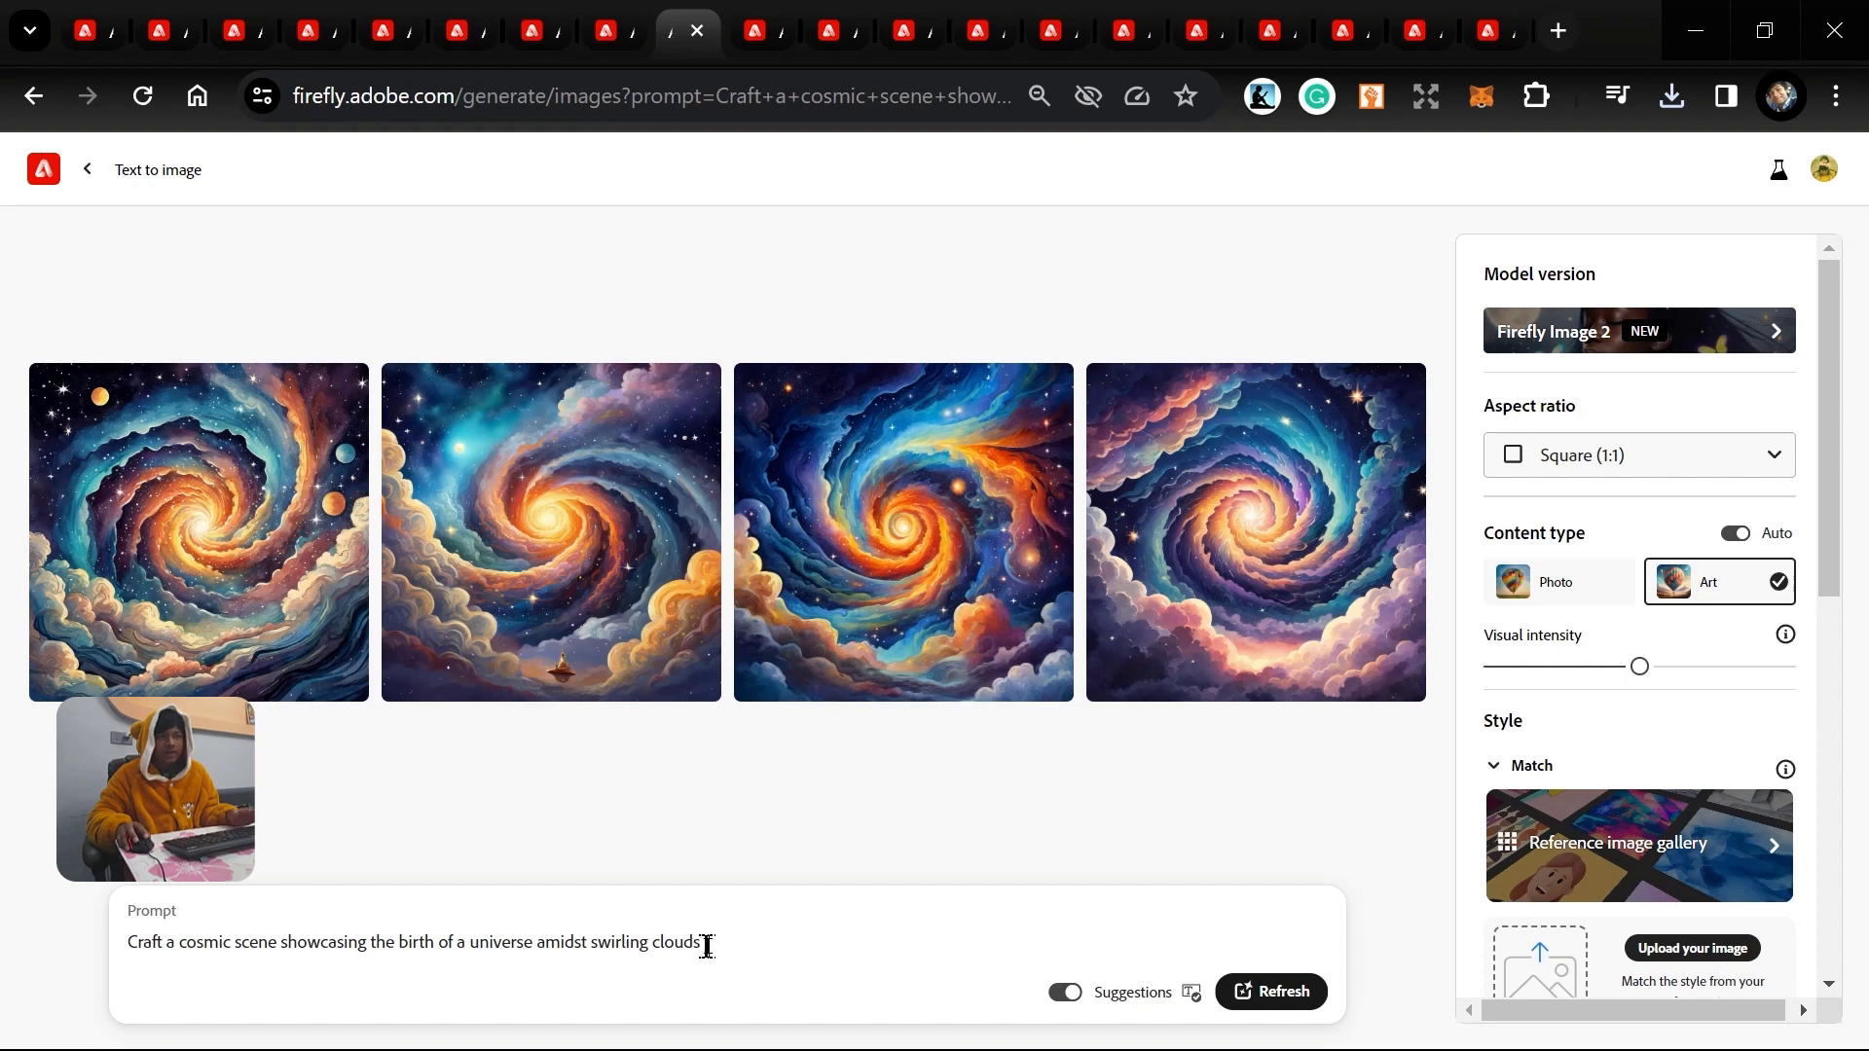
click(594, 945)
drag(594, 945, 745, 937)
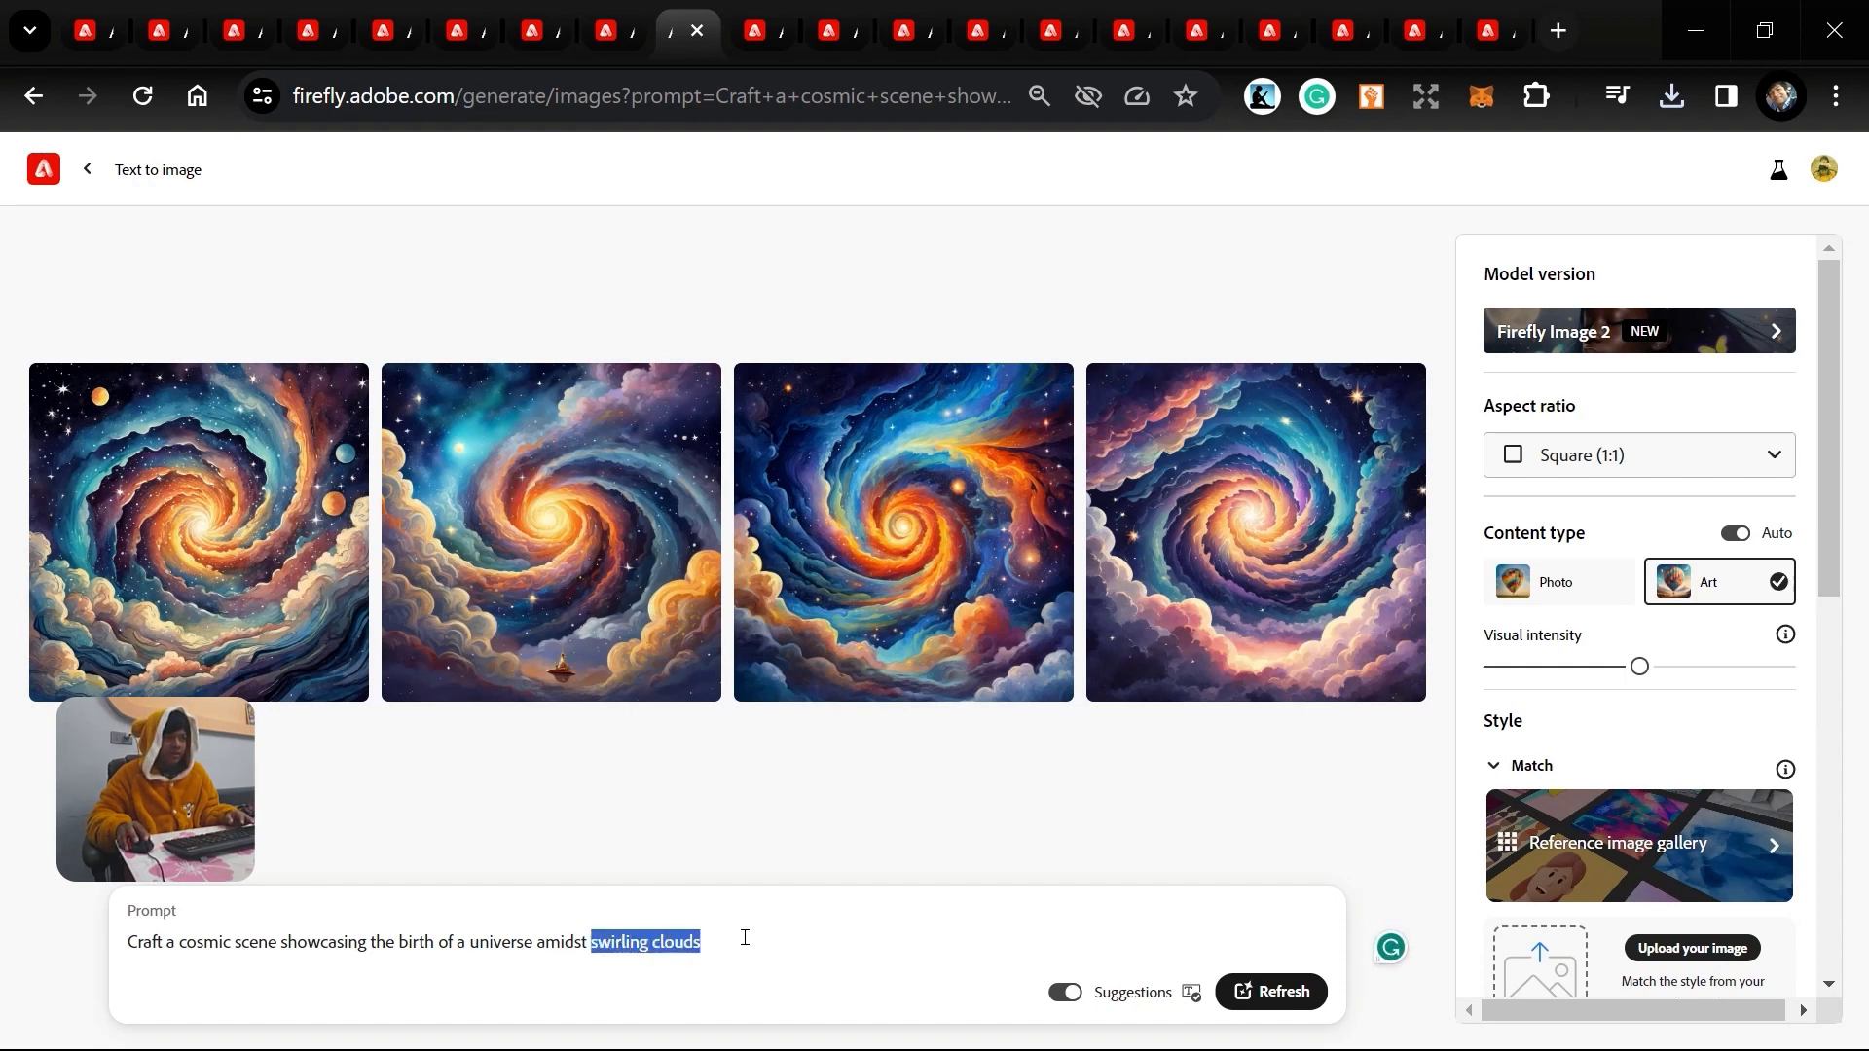
text(paste)
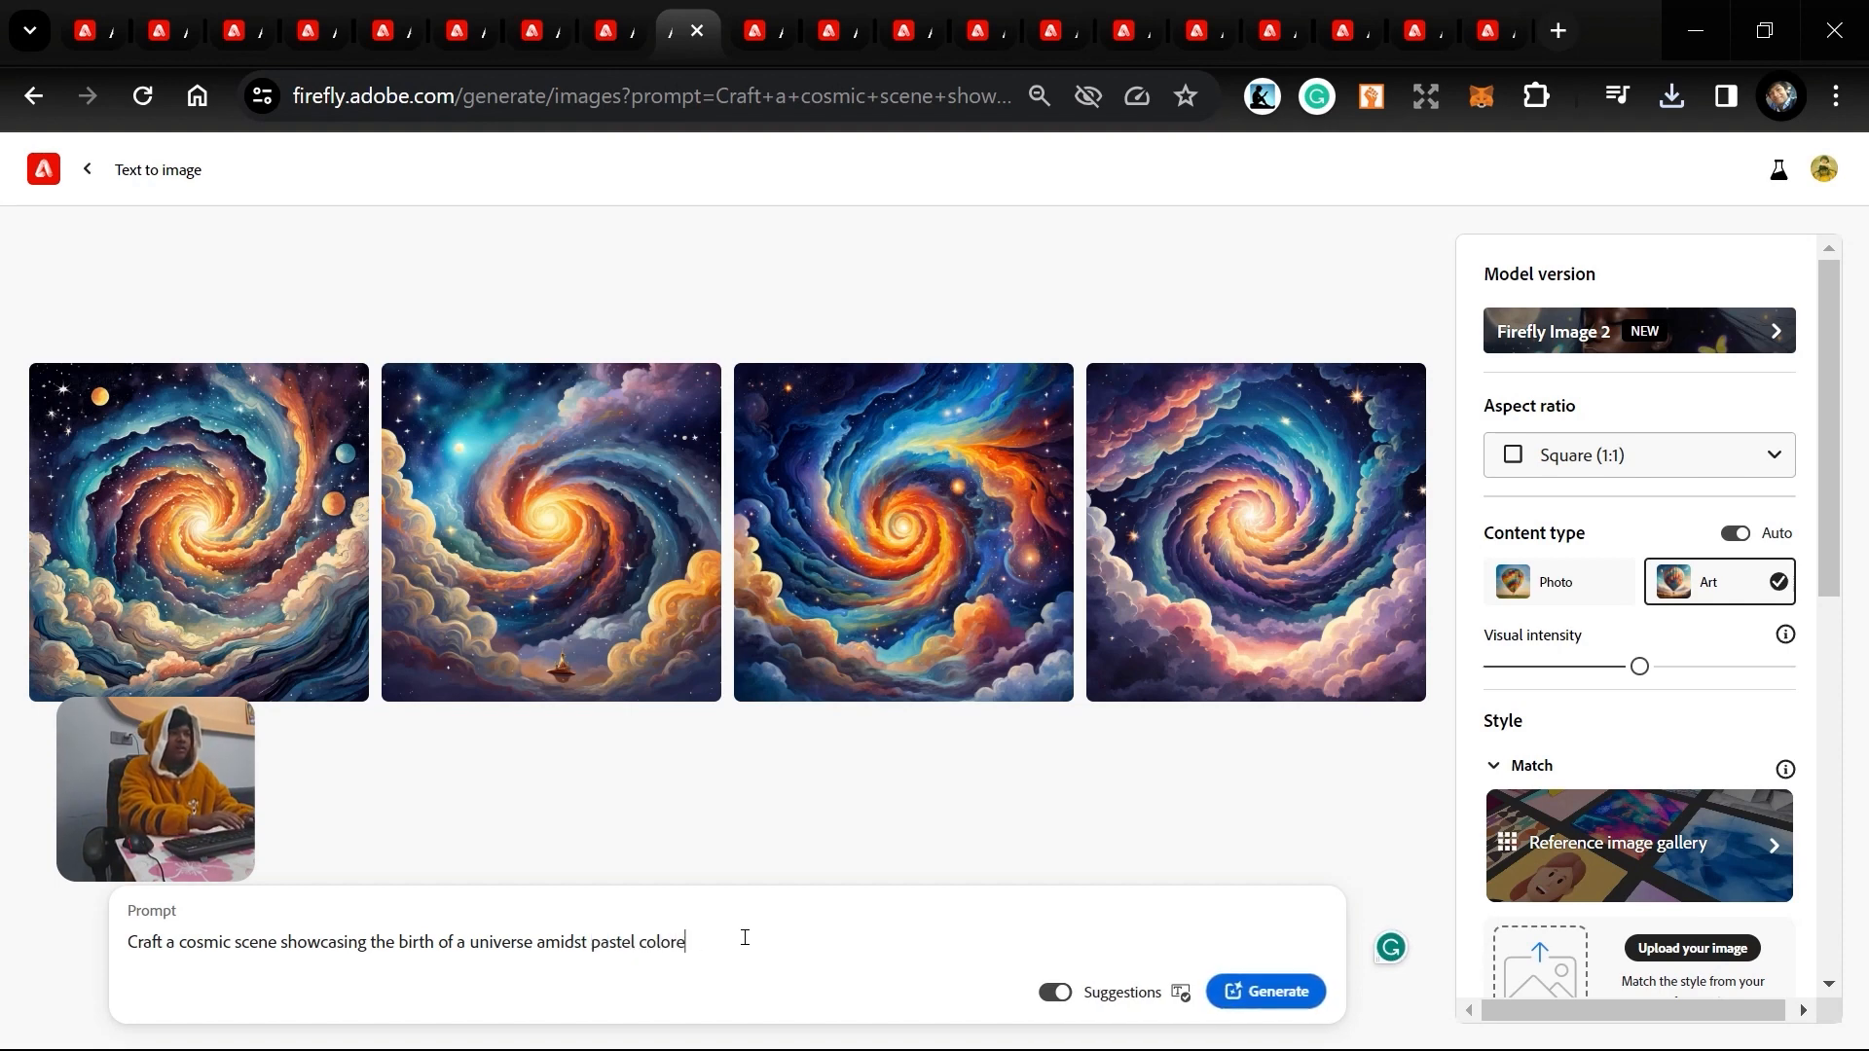
text(l colored cloud)
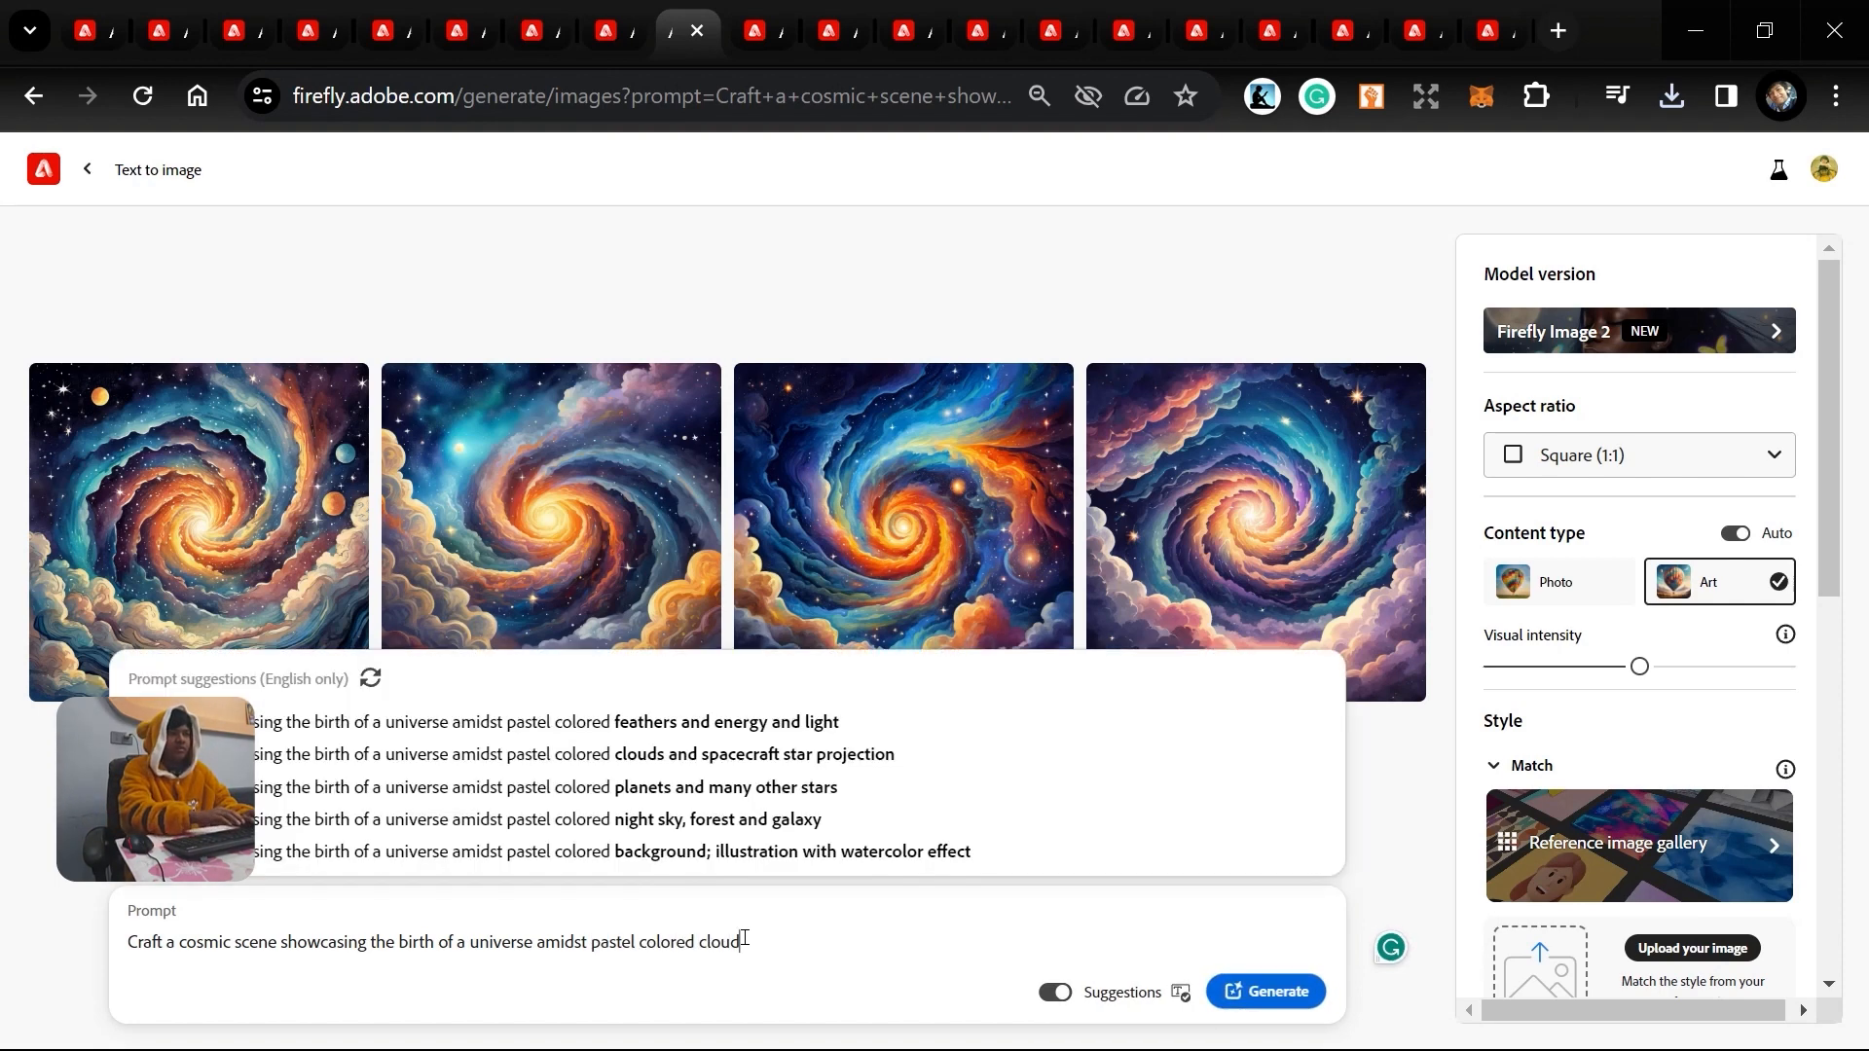
text(s)
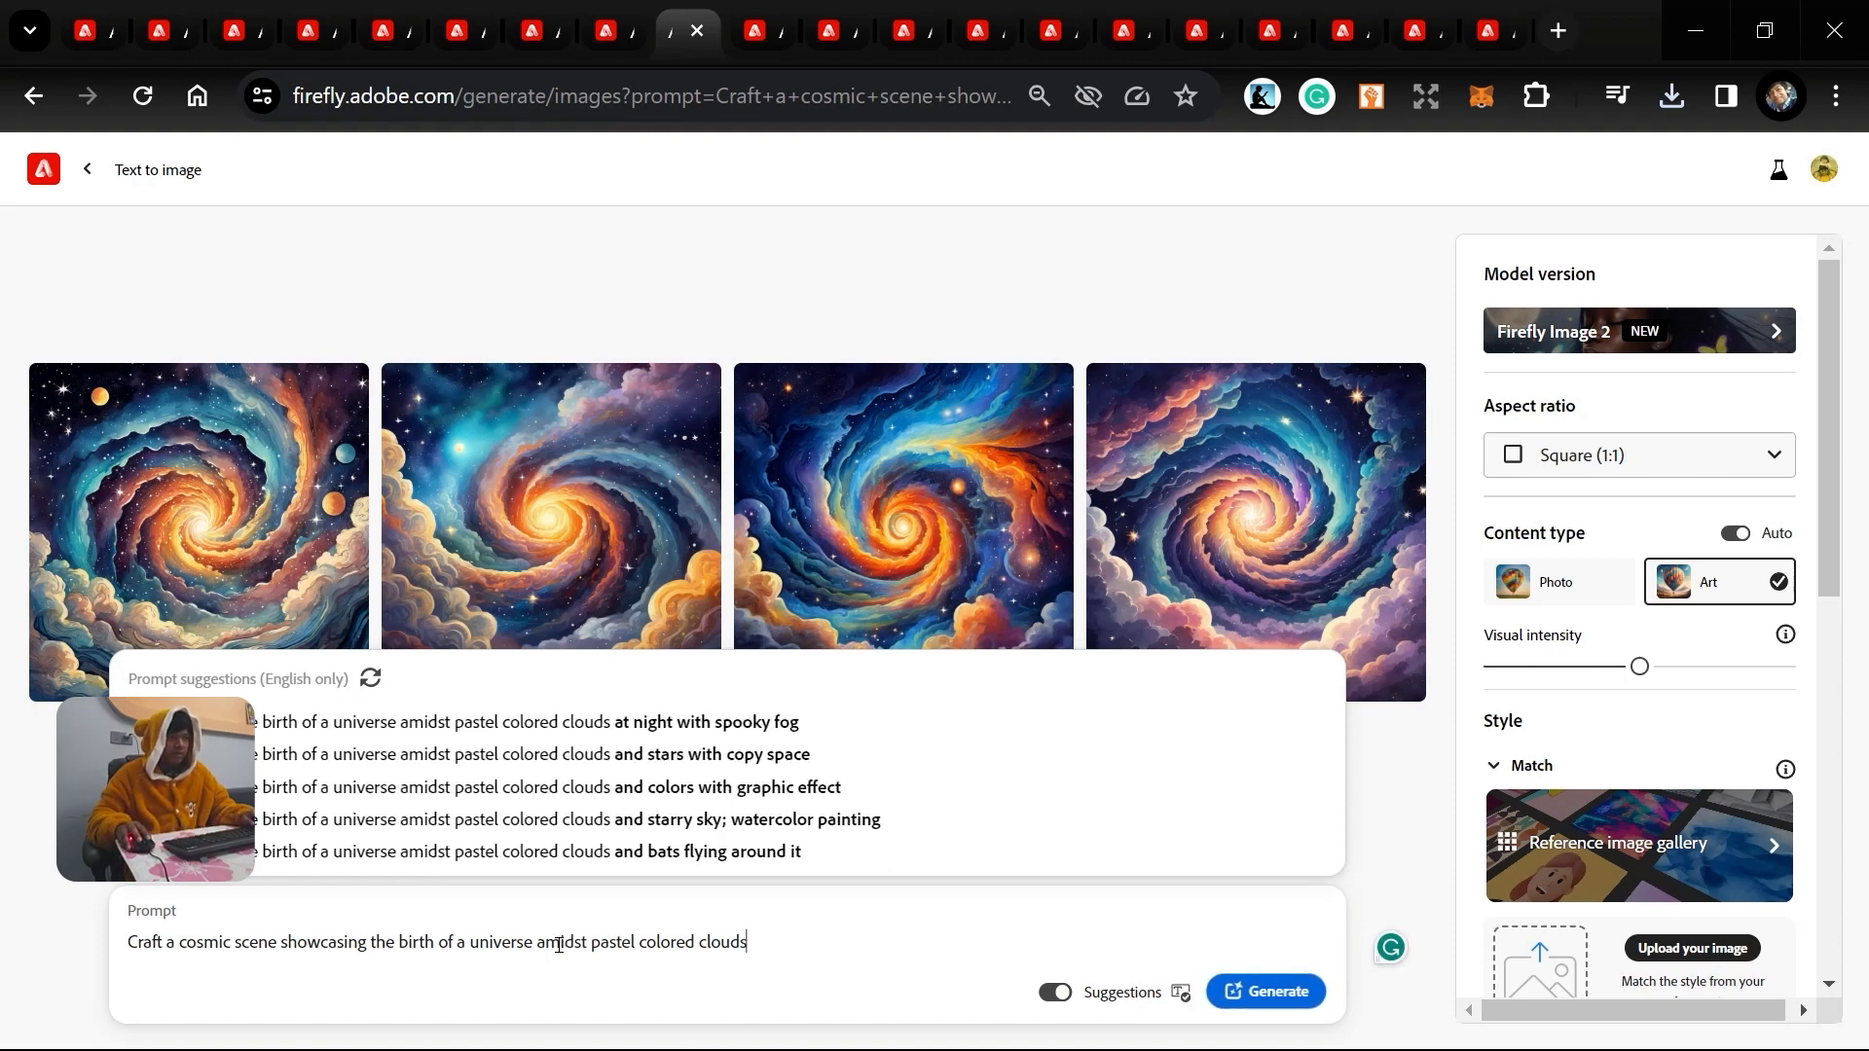
Replace "universe" with "star" in the cosmic scene prompt and generate new images.
drag(532, 942, 491, 944)
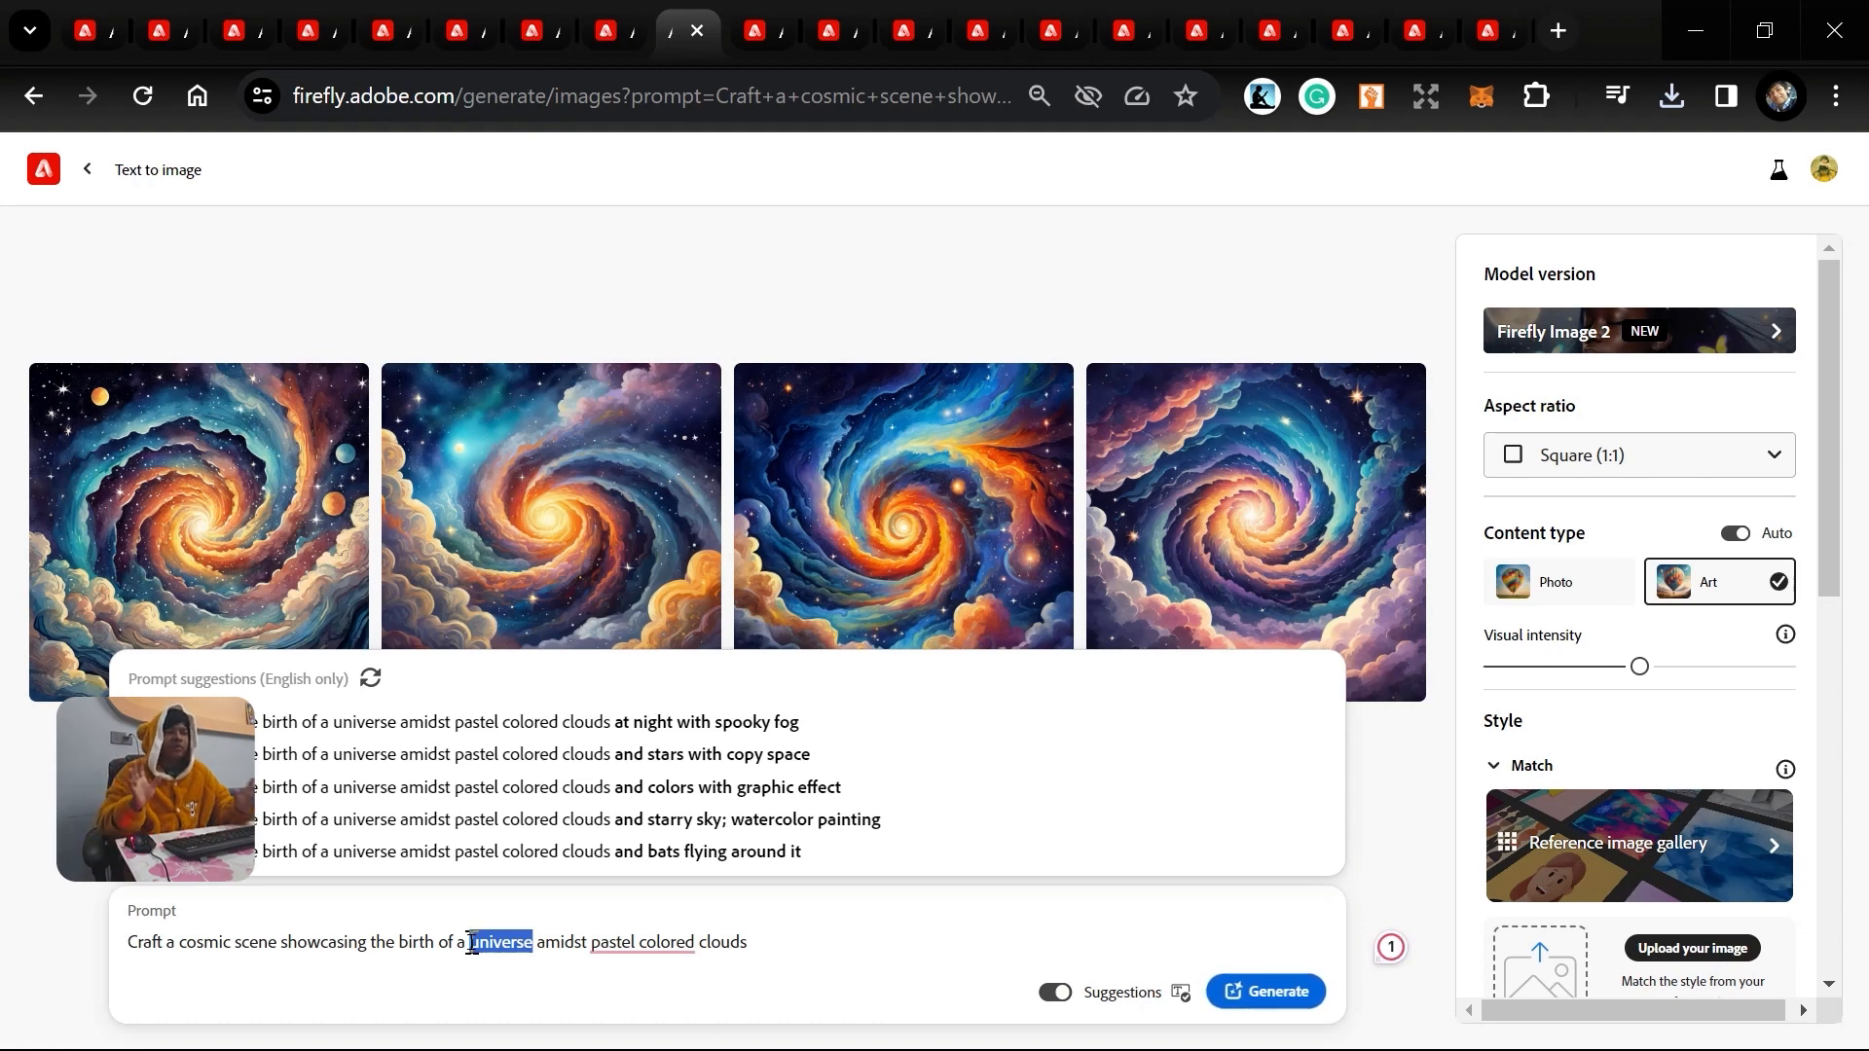
text(star)
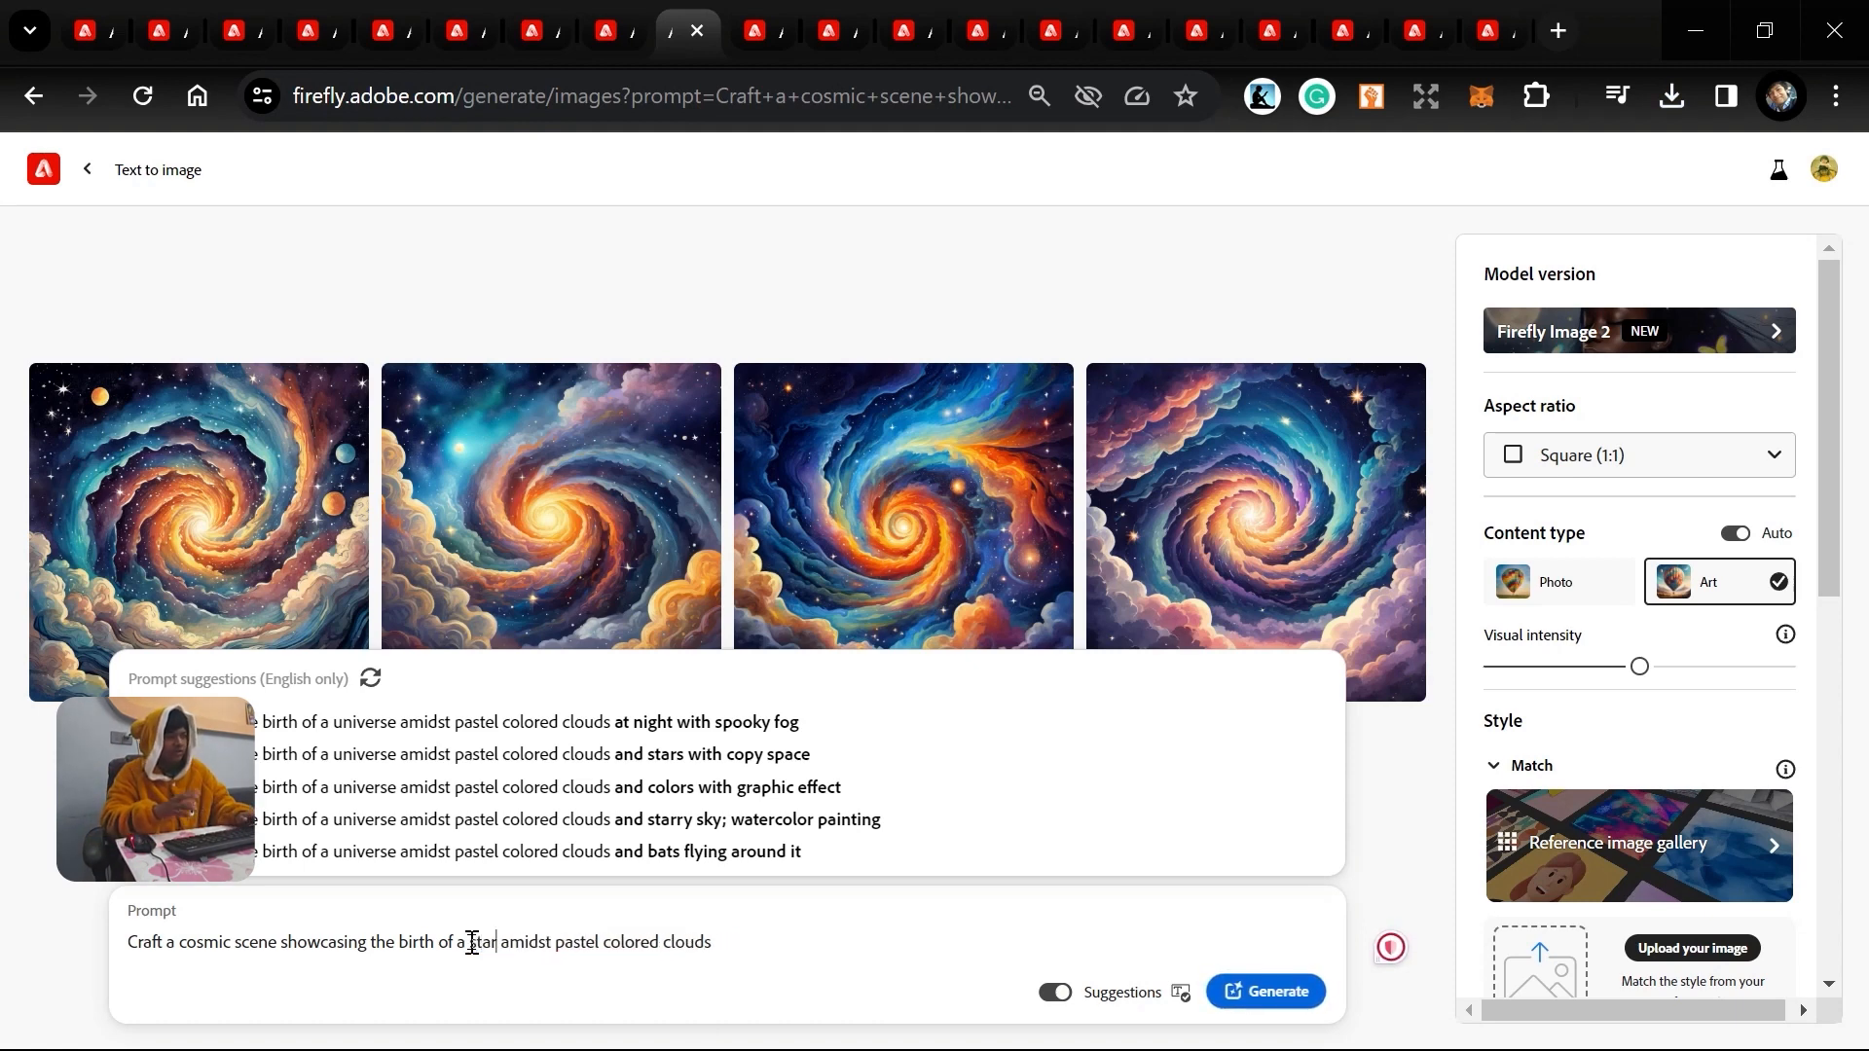
click(1287, 992)
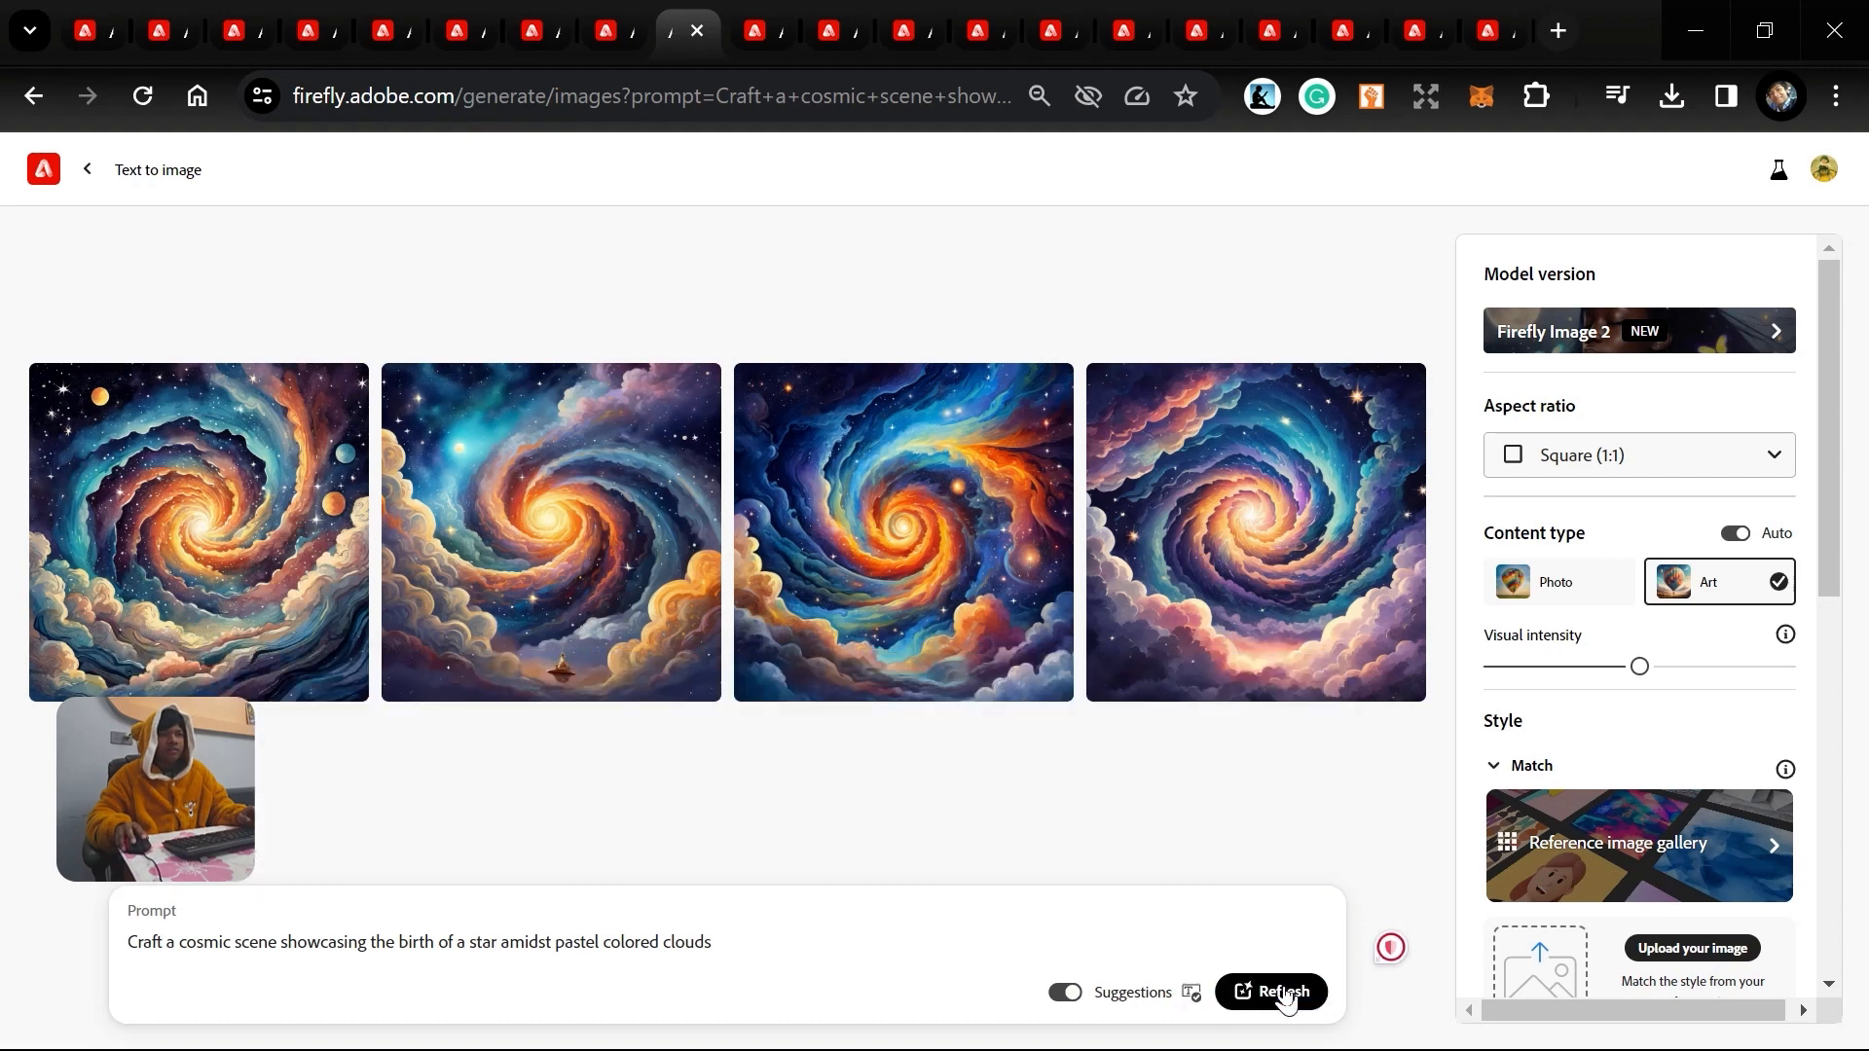
Set the content type of the serenity wedding day images to Art and generate new ones.
click(626, 11)
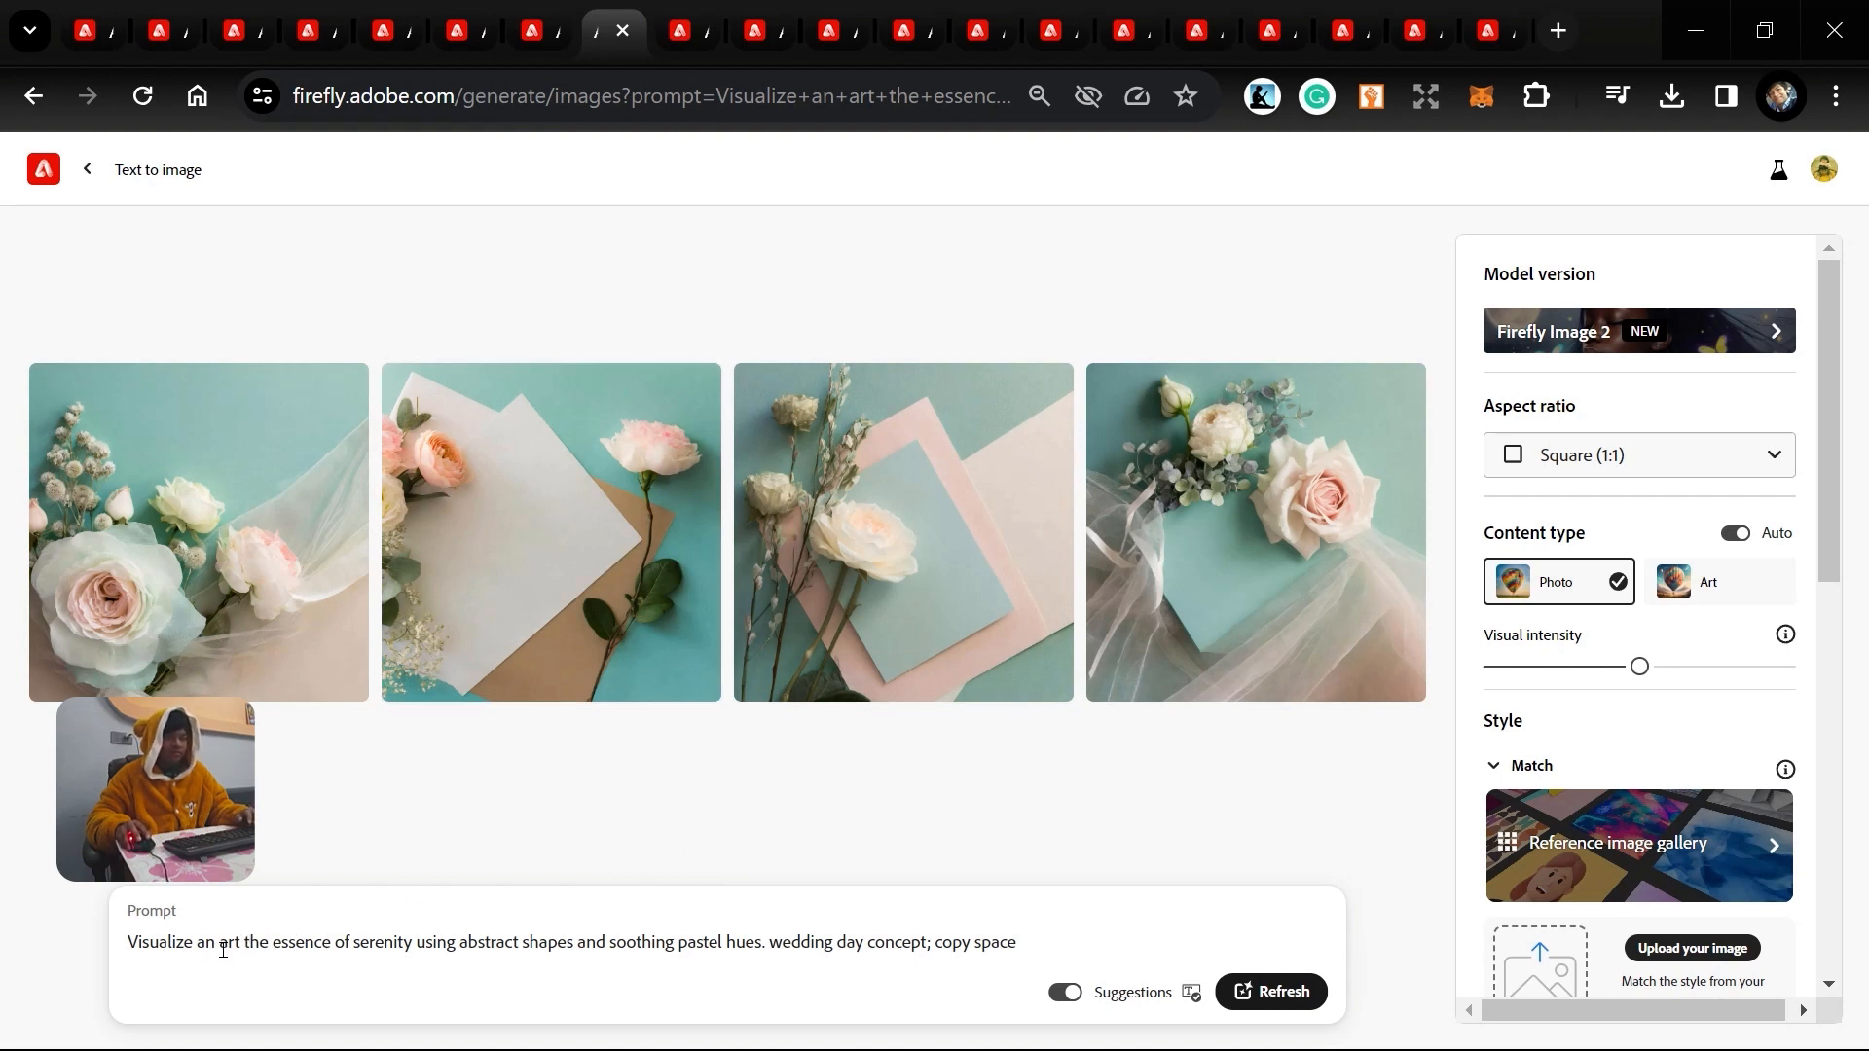
click(1731, 588)
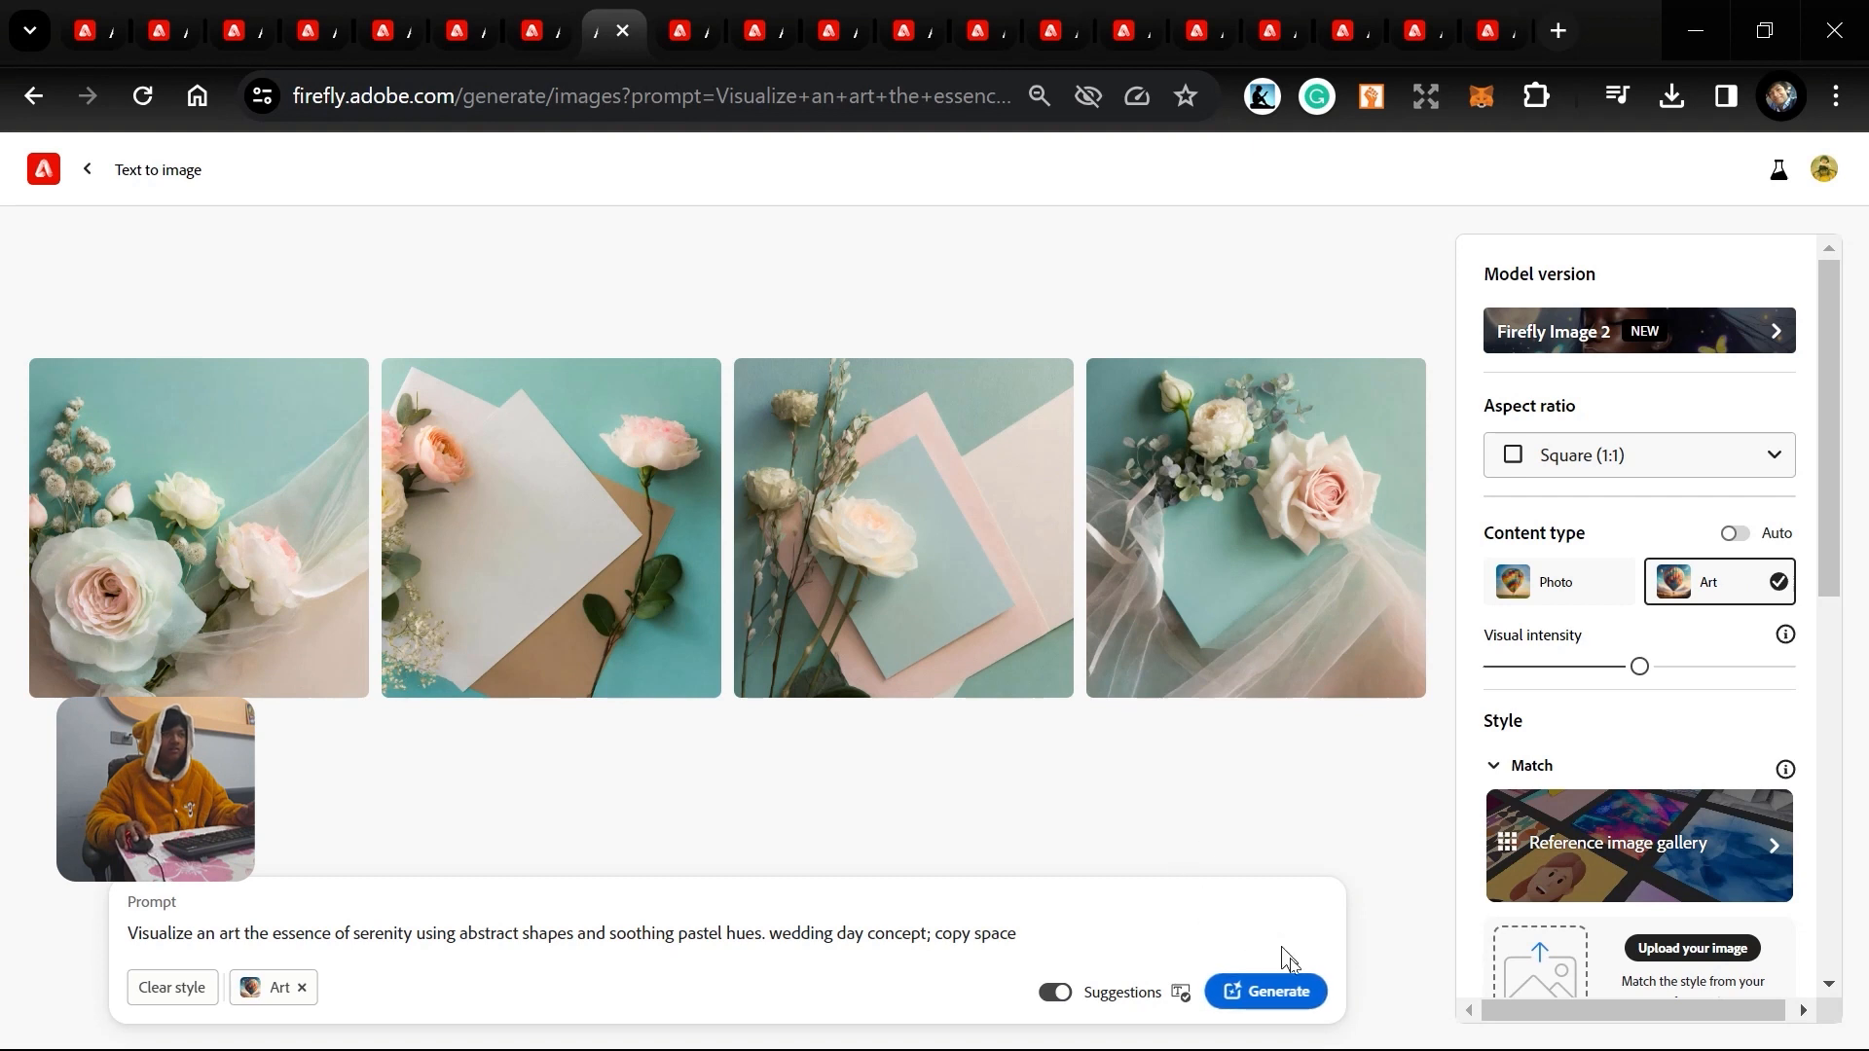
click(1278, 995)
click(1278, 993)
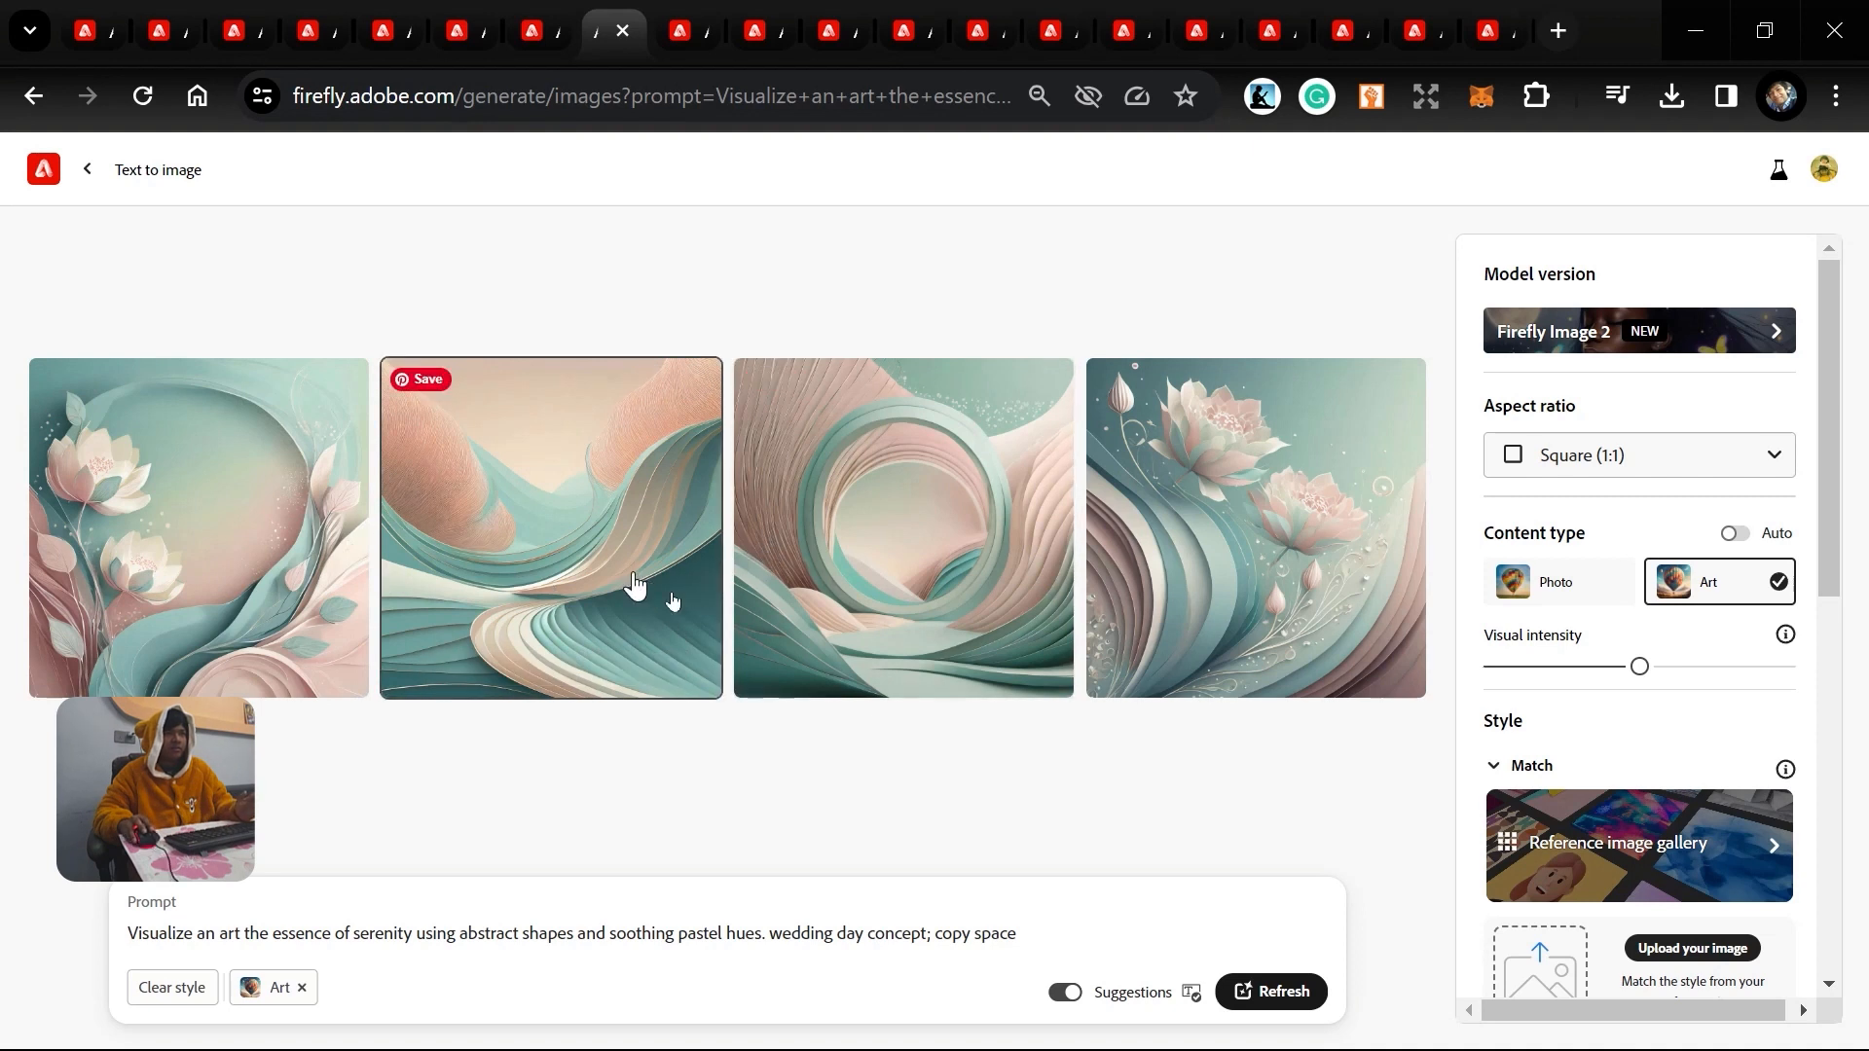
Set the aspect ratio of the serenity wedding day art to Widescreen (16:9) and regenerate the images.
click(1648, 451)
click(1597, 656)
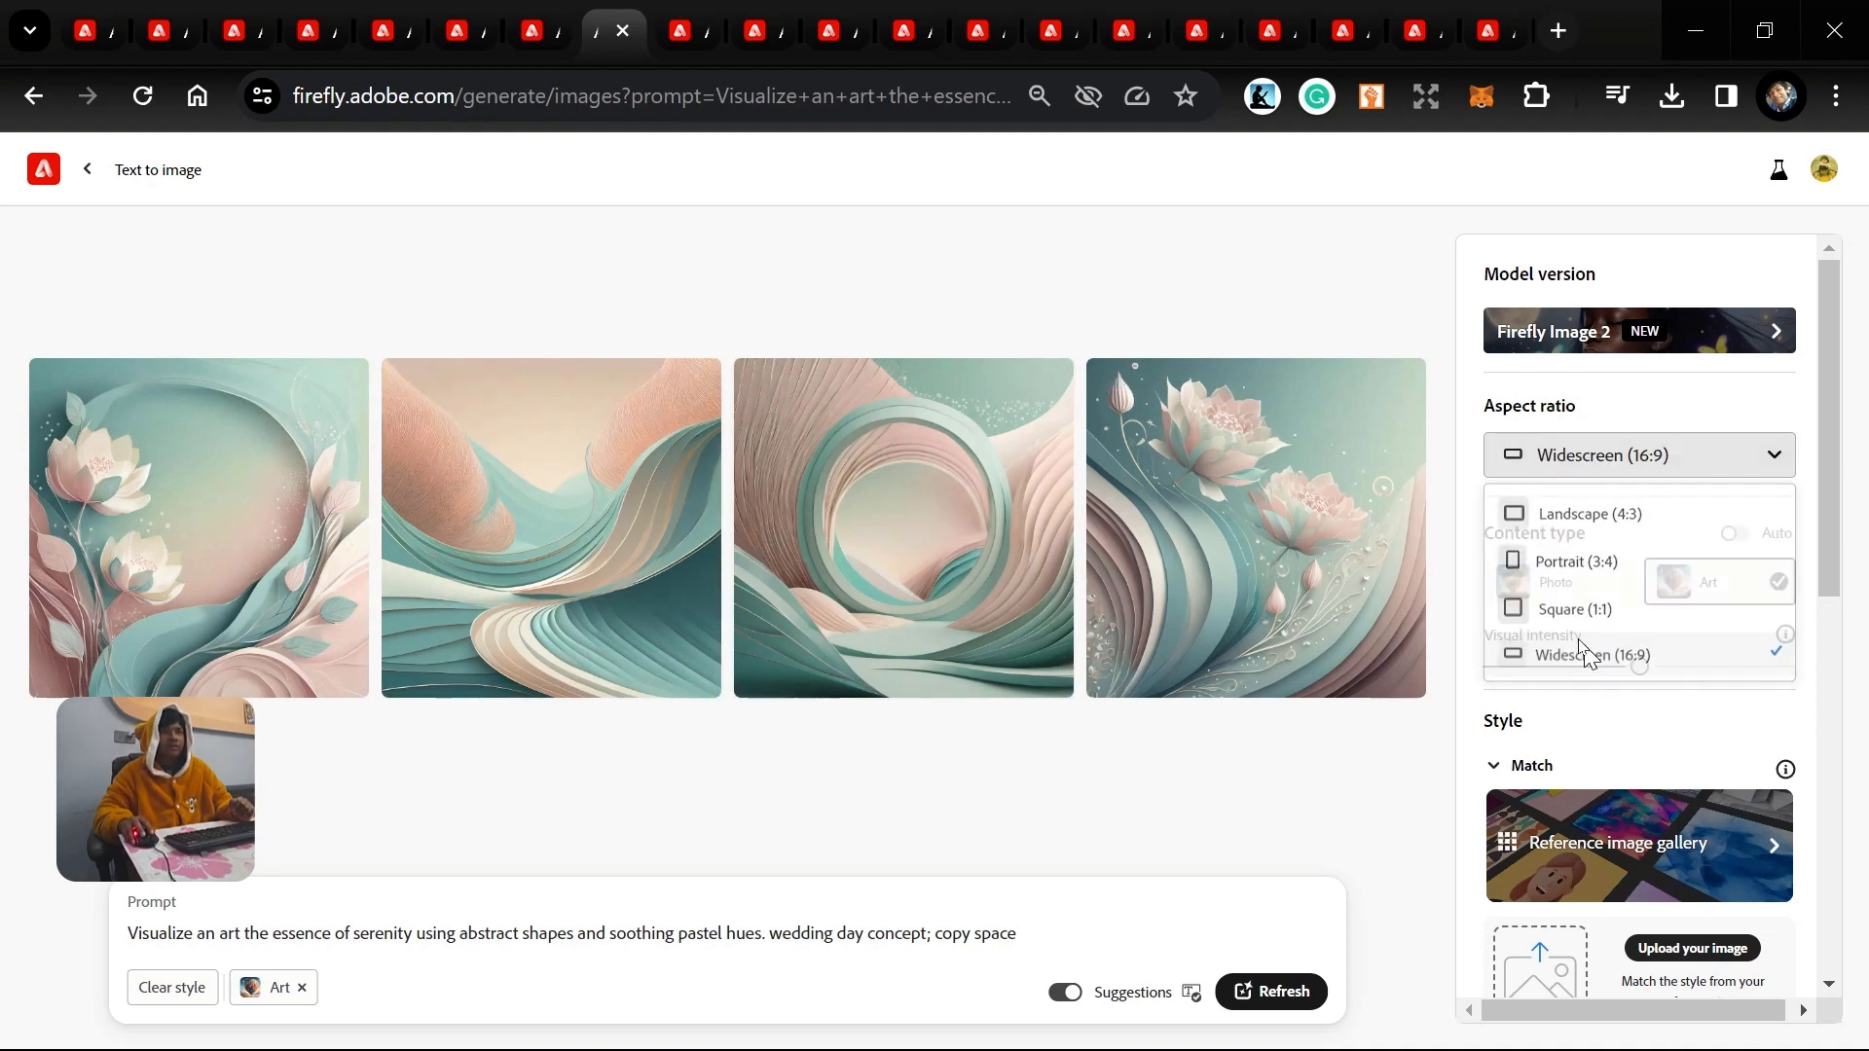
click(1279, 1003)
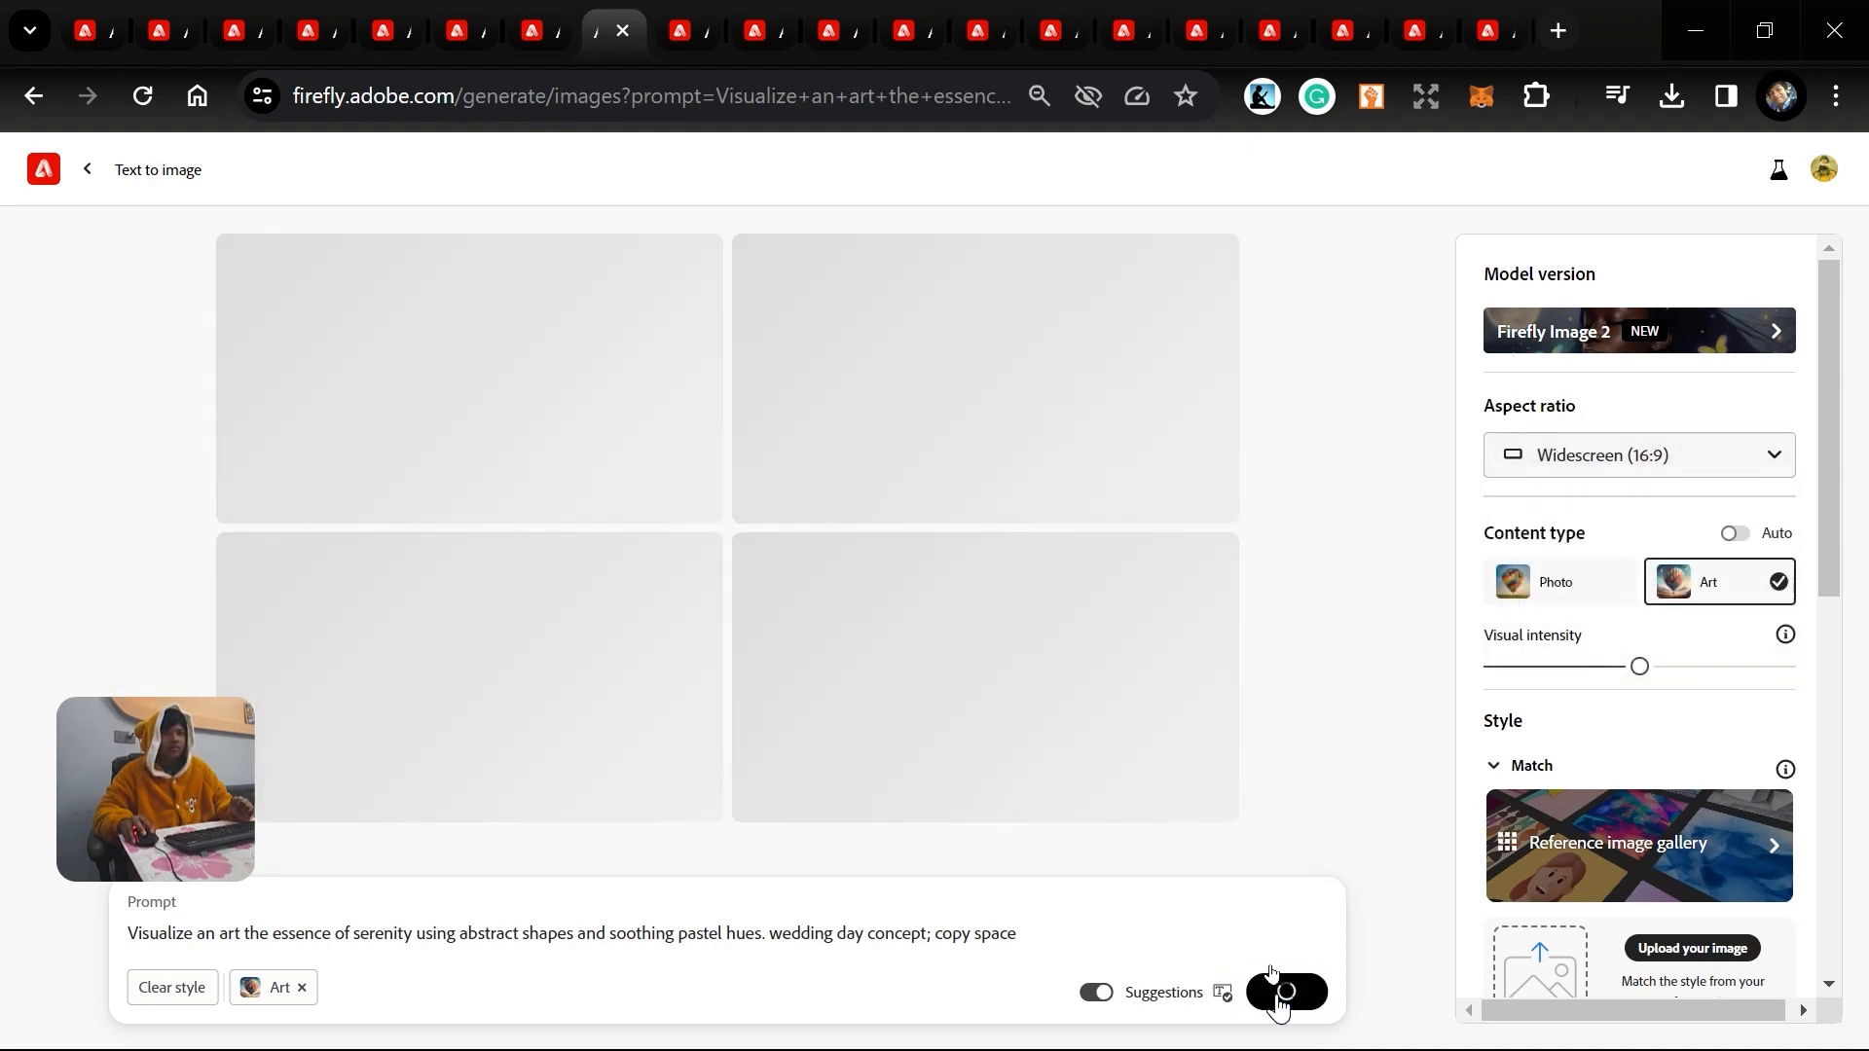
Remove "pastel colored" from the cosmic birth-of-a-star prompt.
click(542, 17)
click(619, 13)
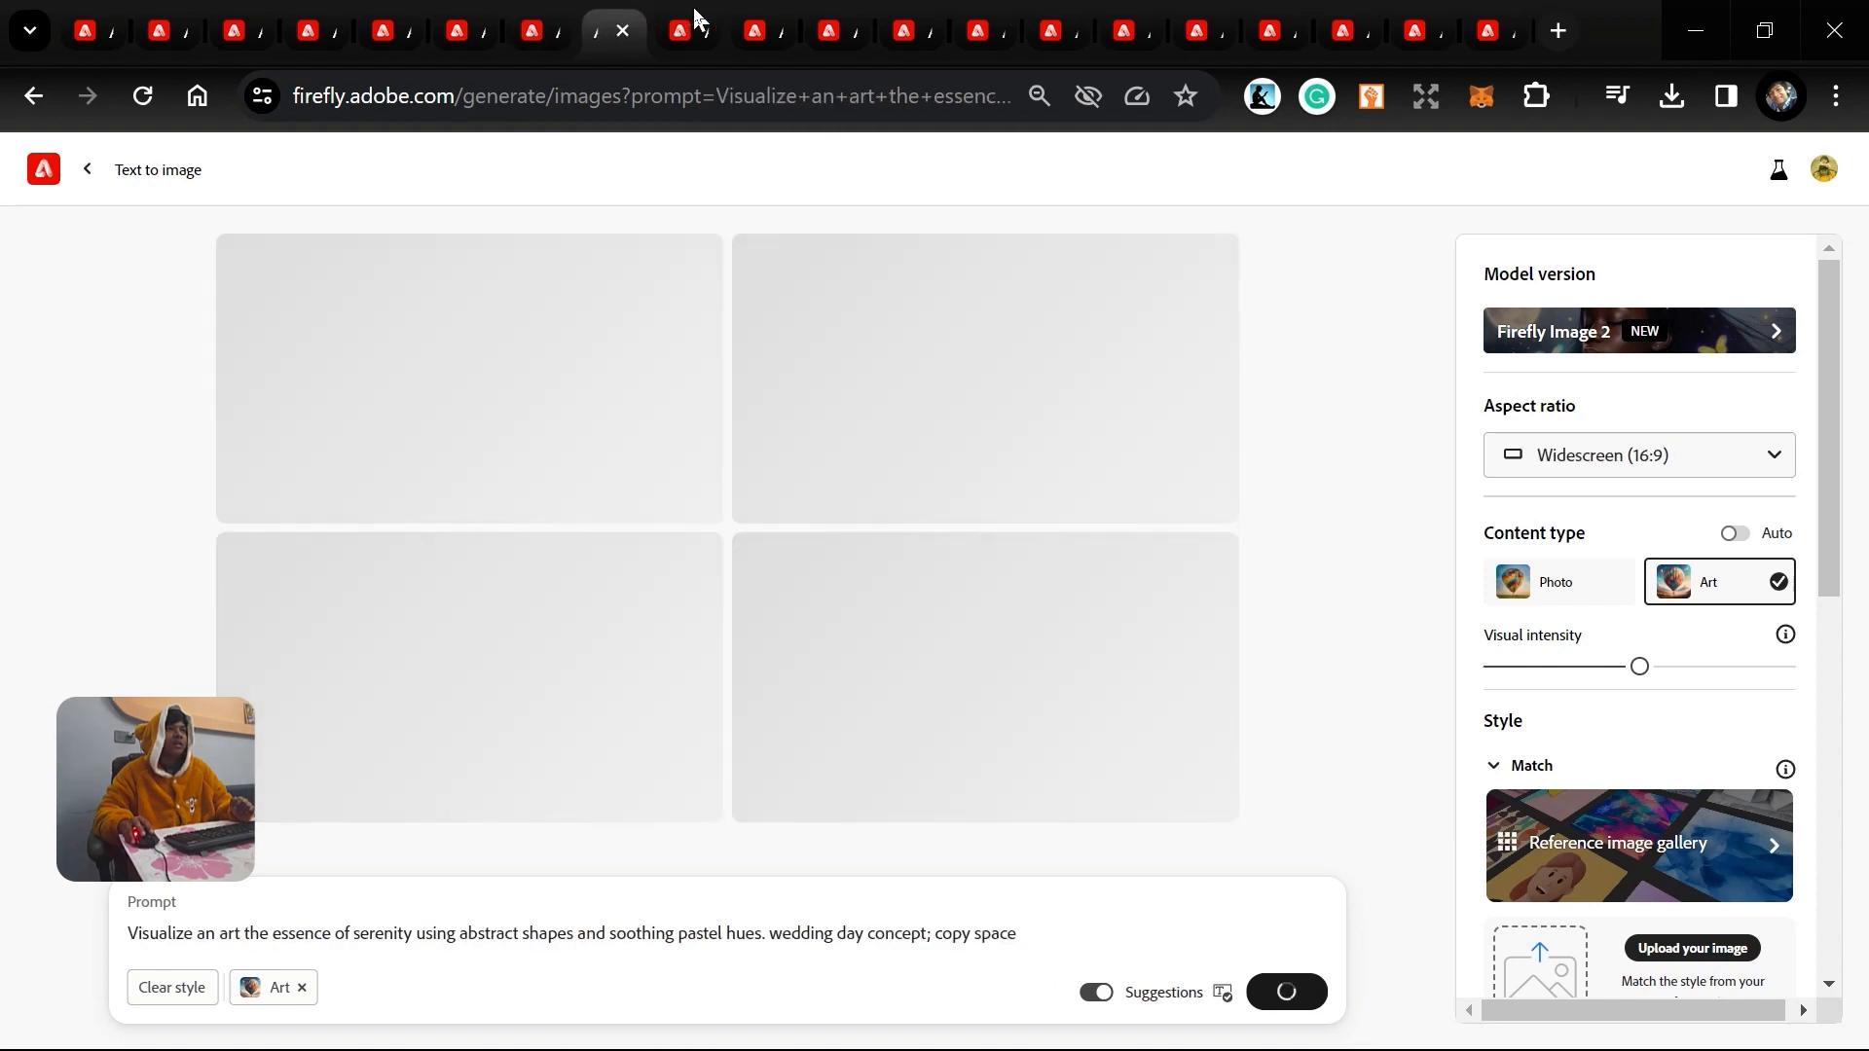
click(695, 16)
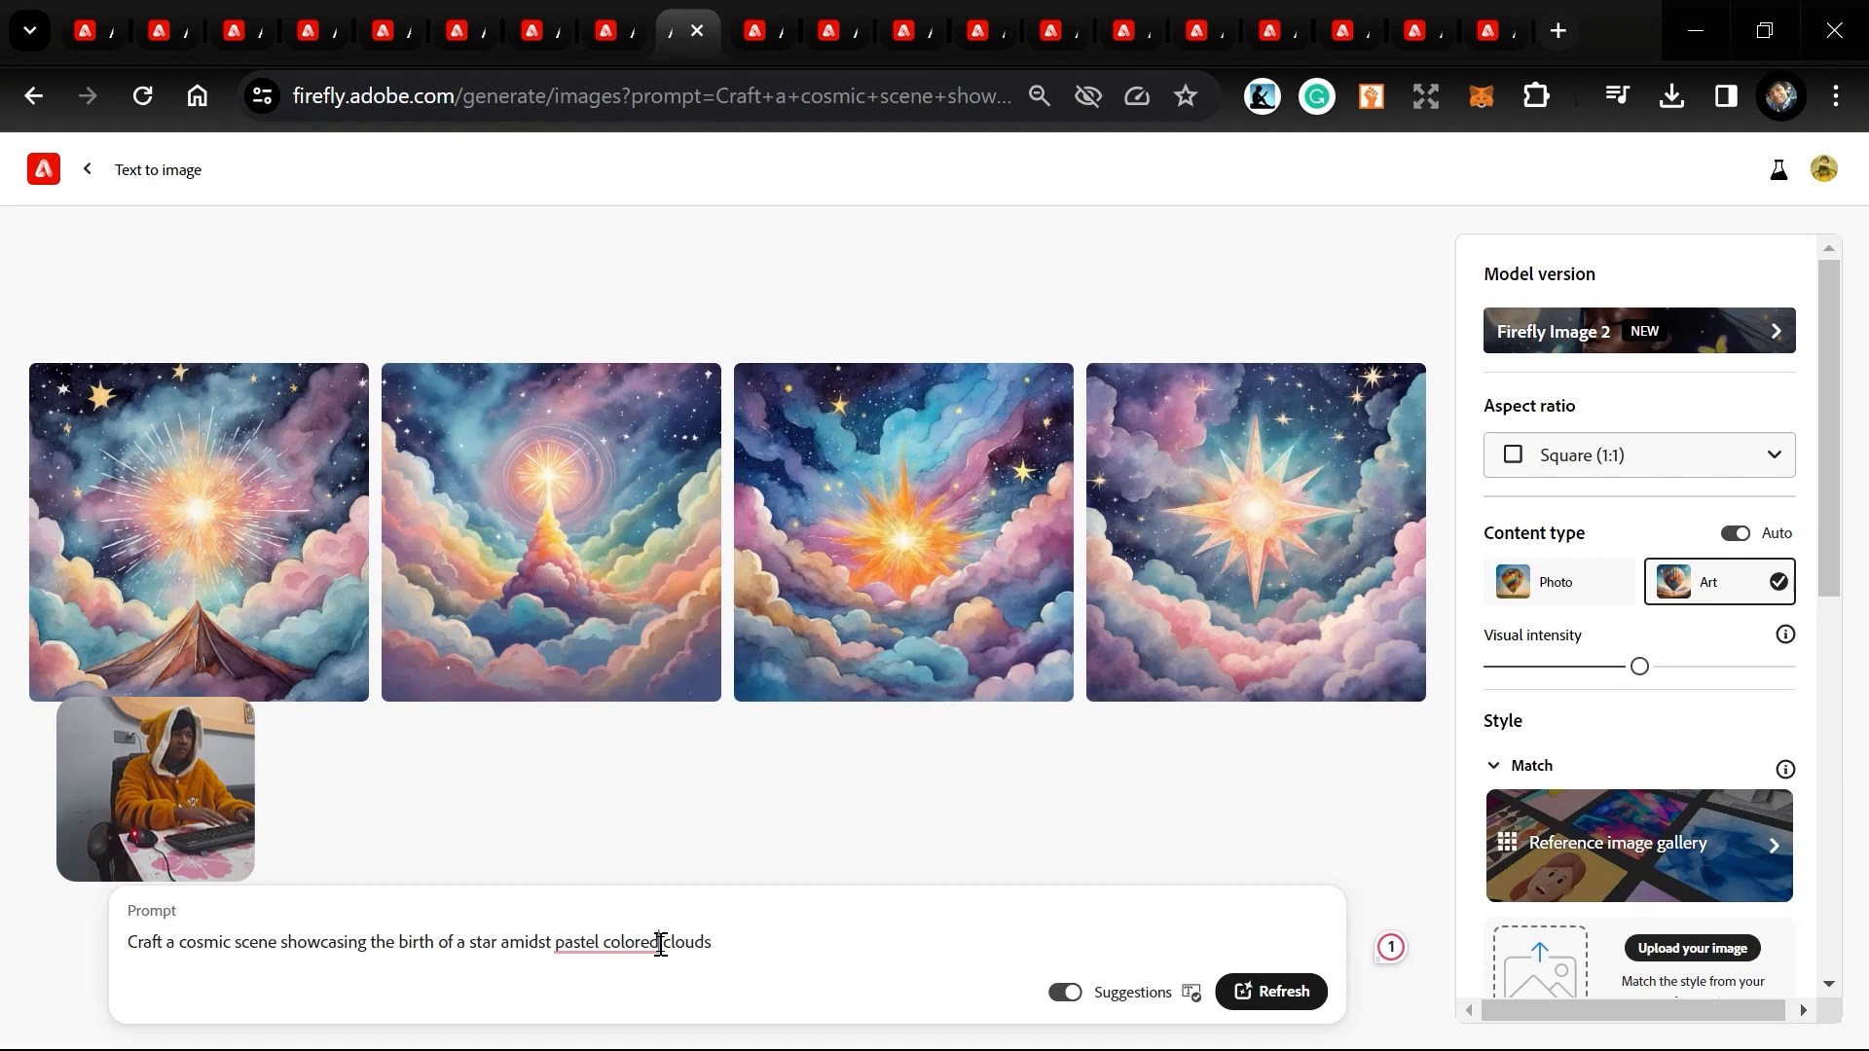
key(BackSpace)
key(BackSpace)
key(BackSpace)
key(BackSpace)
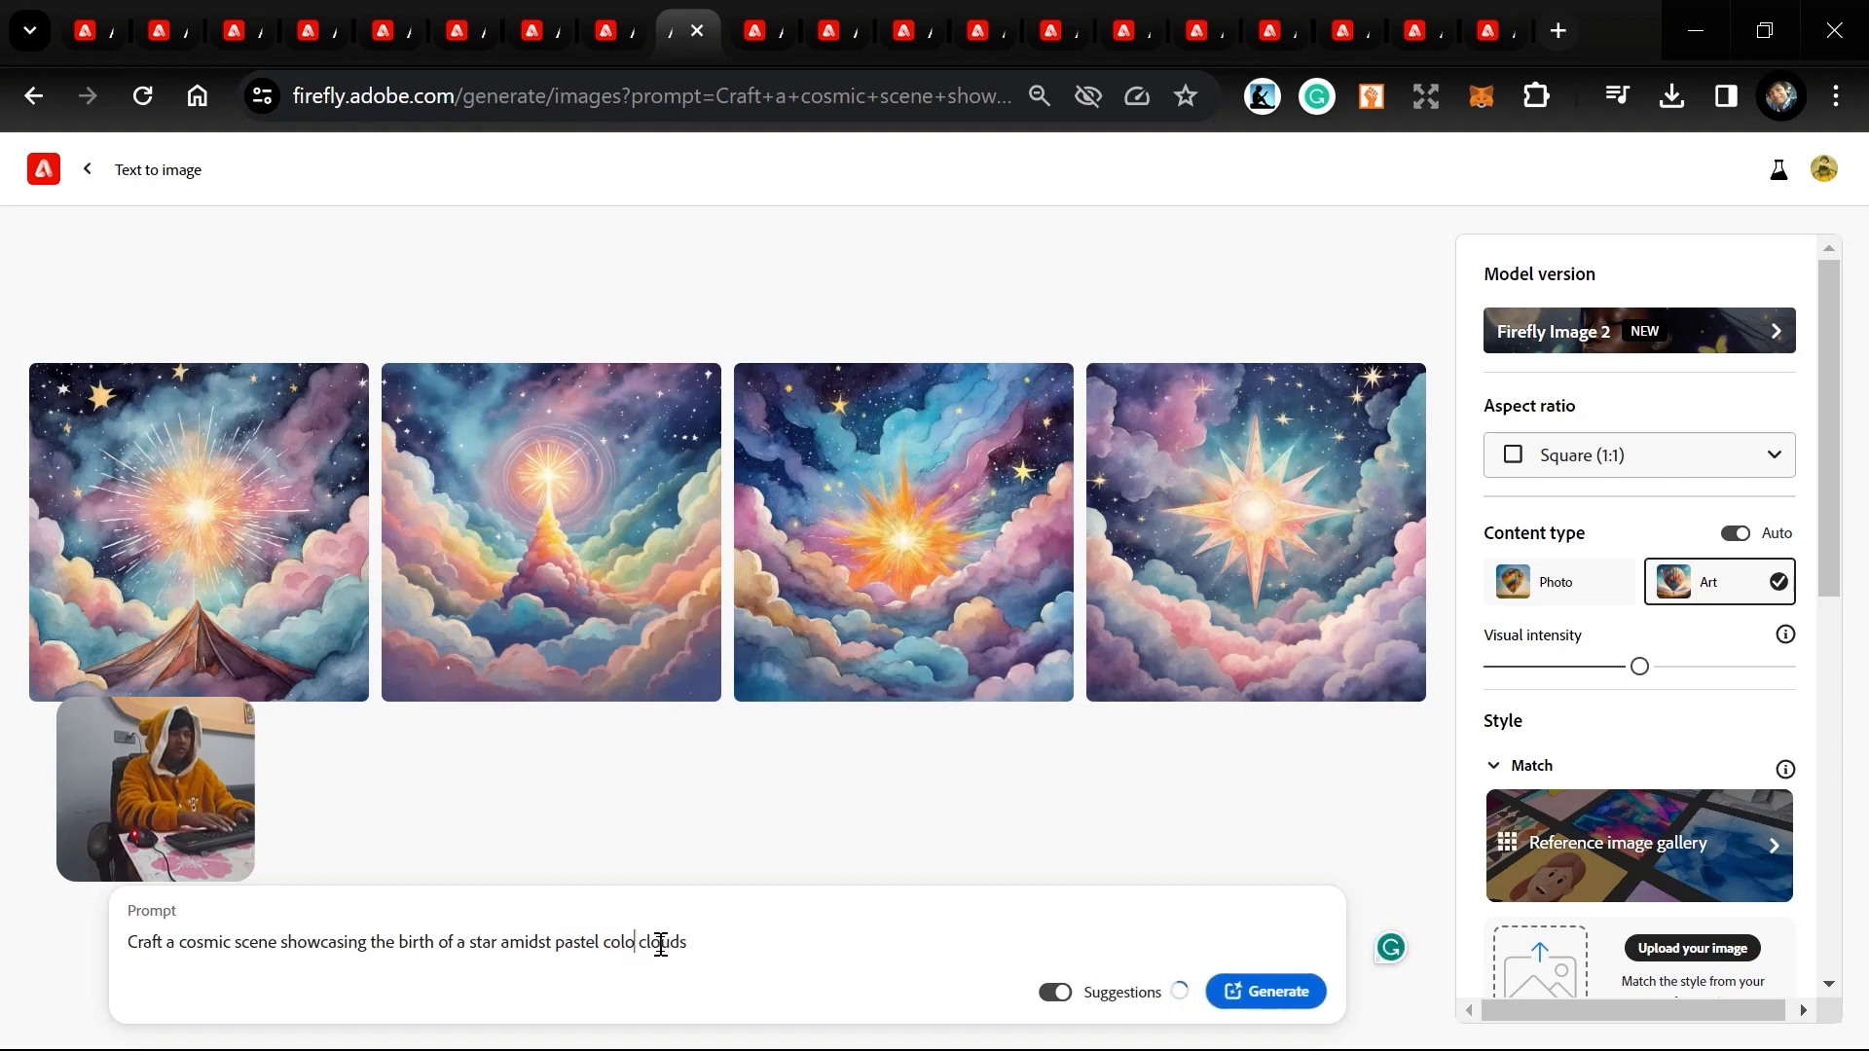
key(BackSpace)
key(BackSpace)
key(BackSpace)
key(BackSpace)
key(BackSpace)
key(BackSpace)
key(BackSpace)
key(BackSpace)
key(BackSpace)
key(BackSpace)
key(BackSpace)
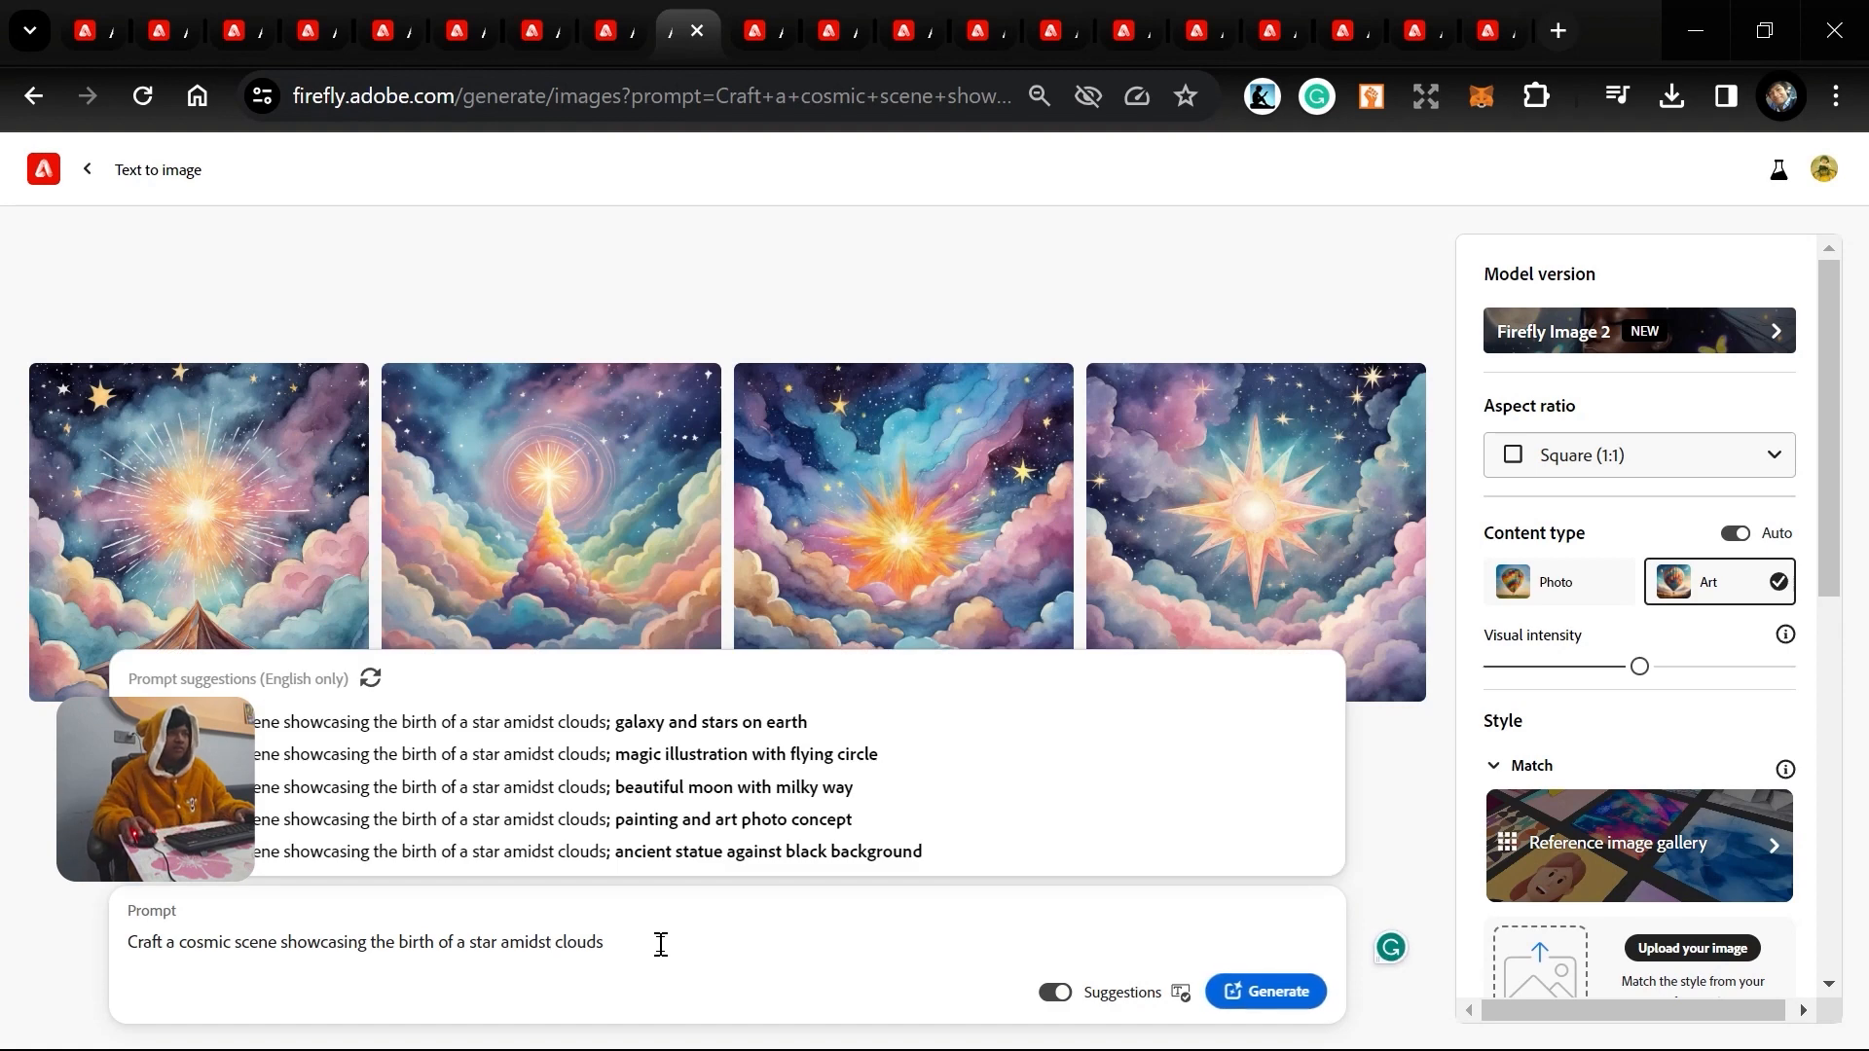
Add the suggested ending "galaxy and stars on earth" to the cosmic scene prompt and generate new images.
click(711, 721)
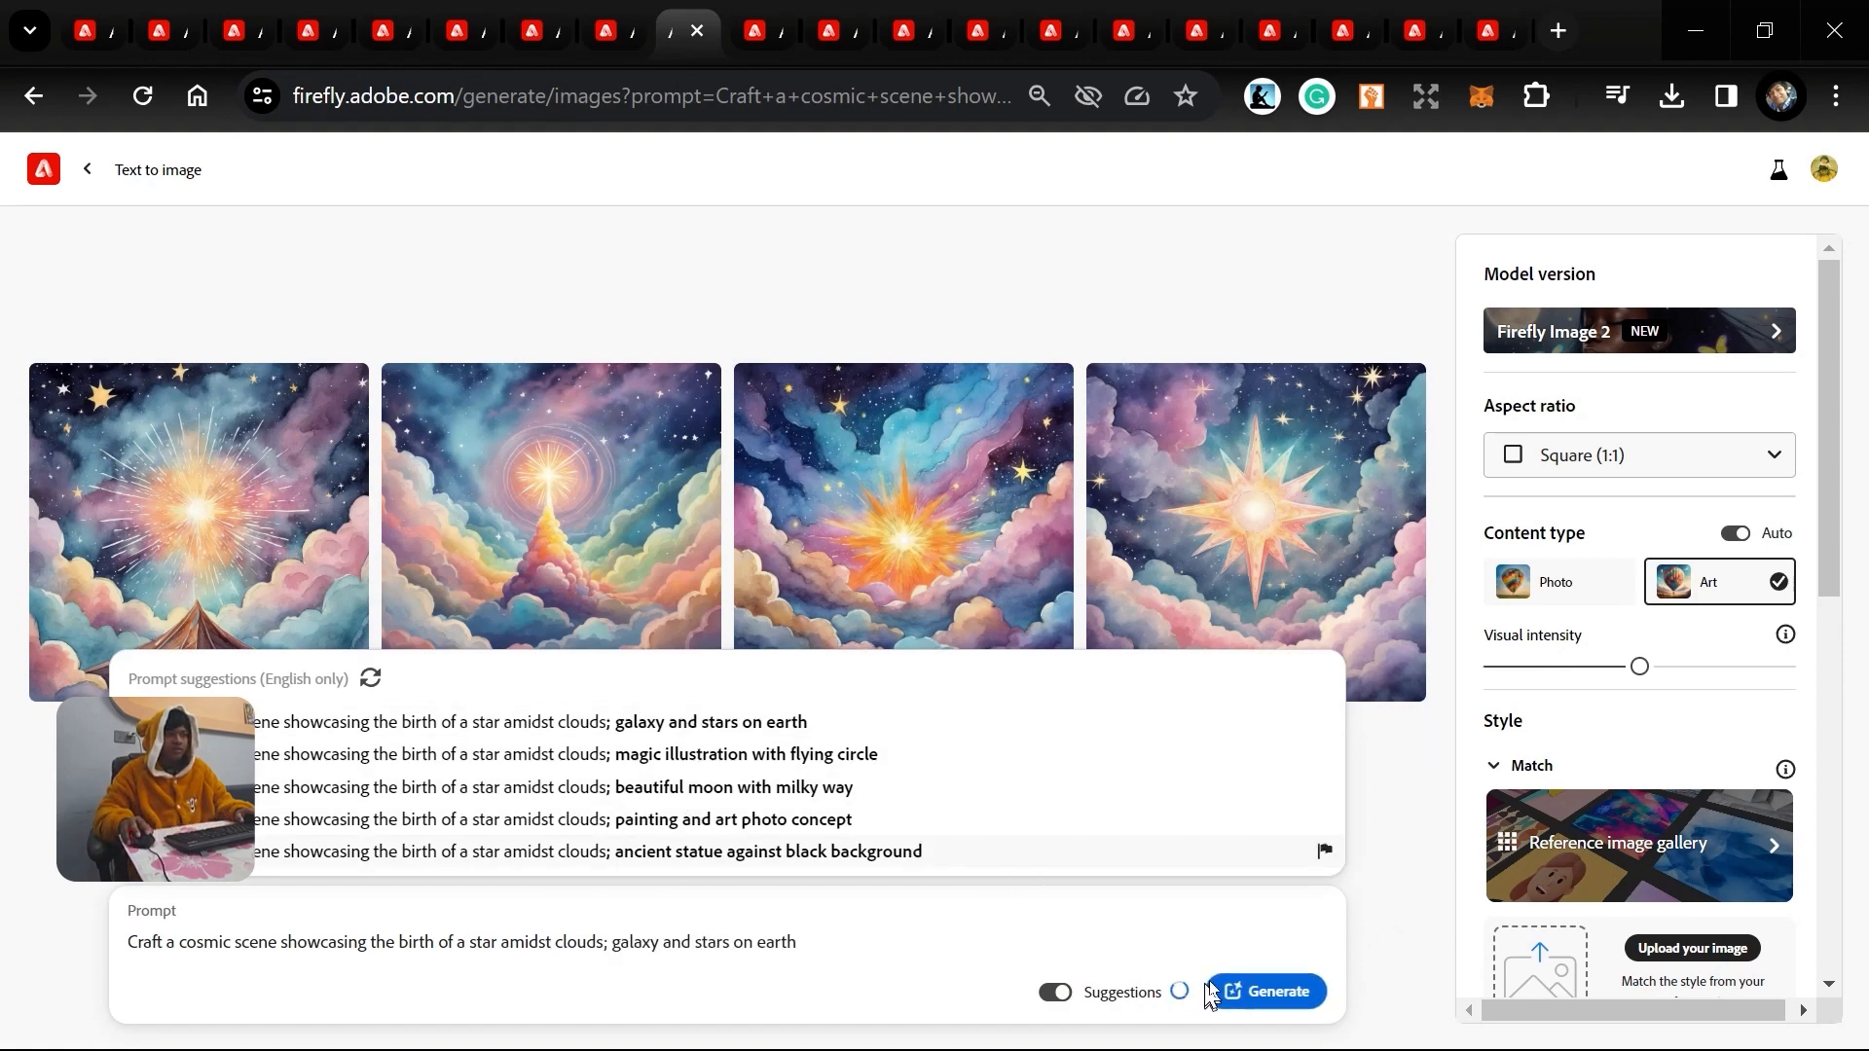
click(1255, 991)
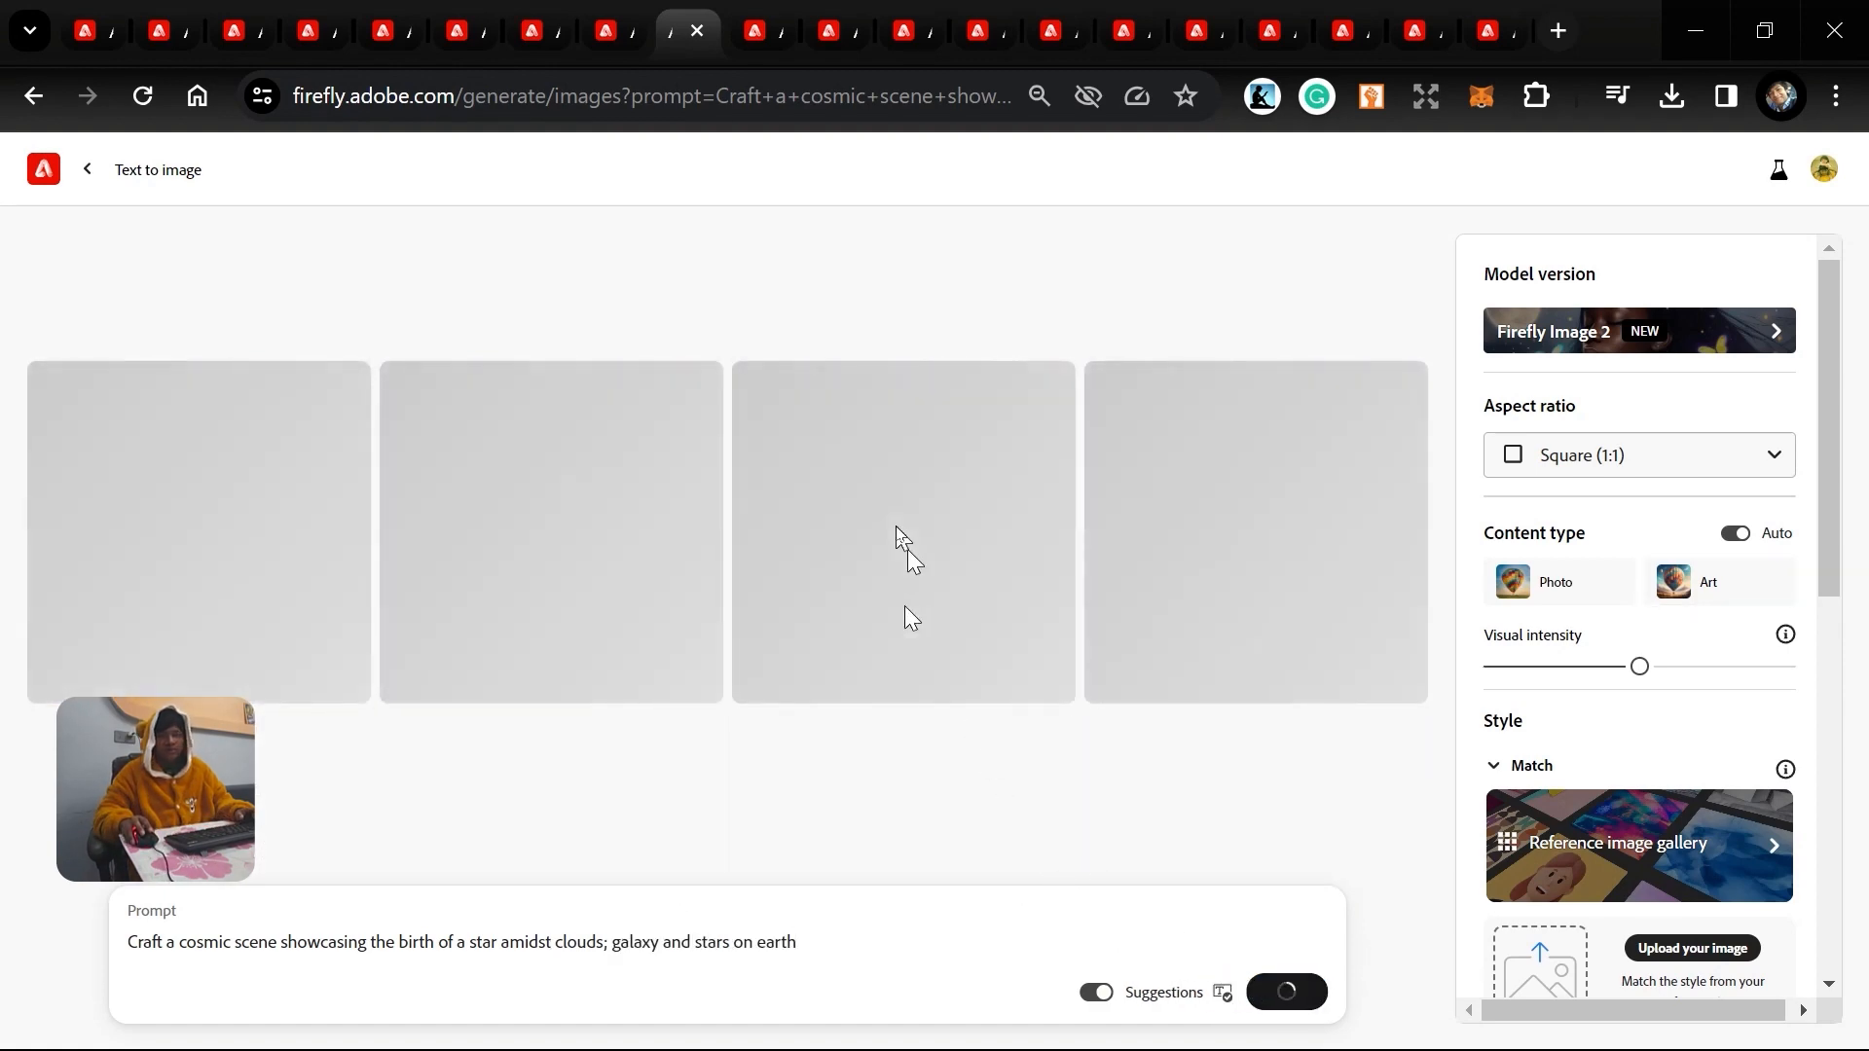
Replace "internet" with "blood vessels" in the abstract microscopic networks prompt and generate new images.
click(764, 30)
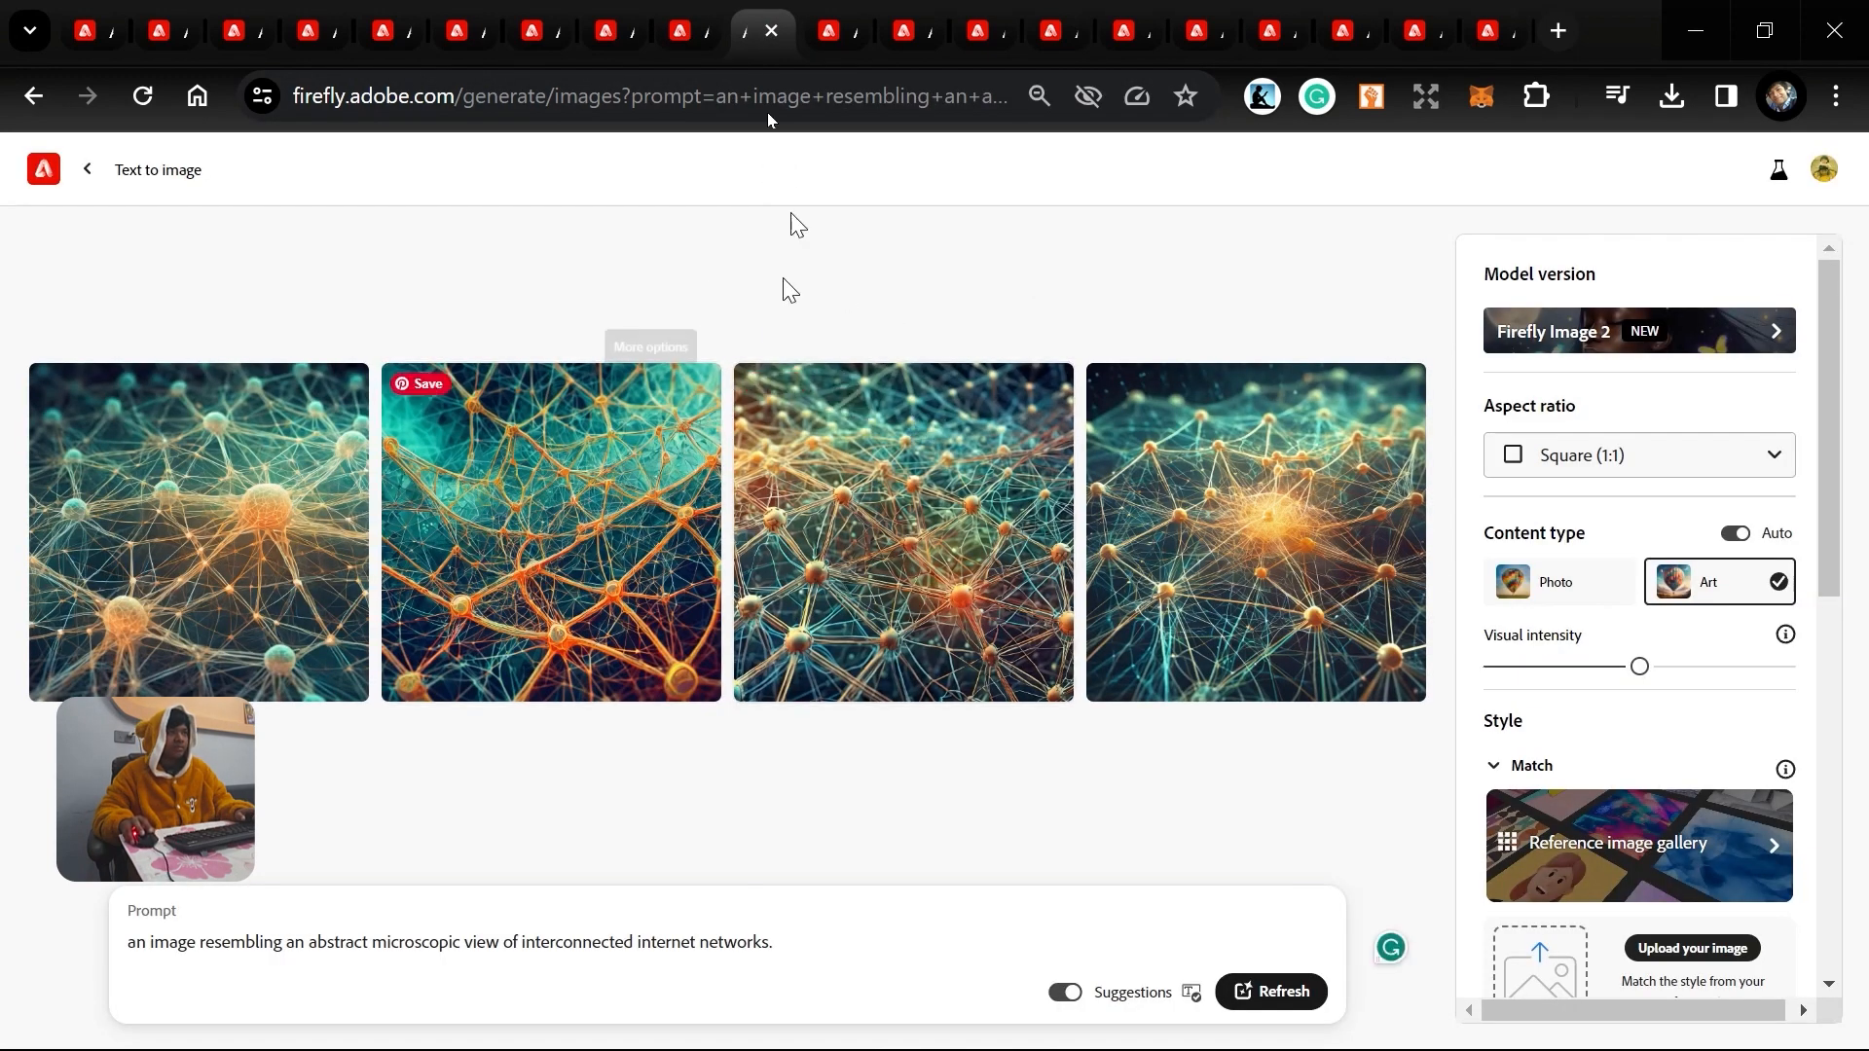
click(684, 30)
click(616, 30)
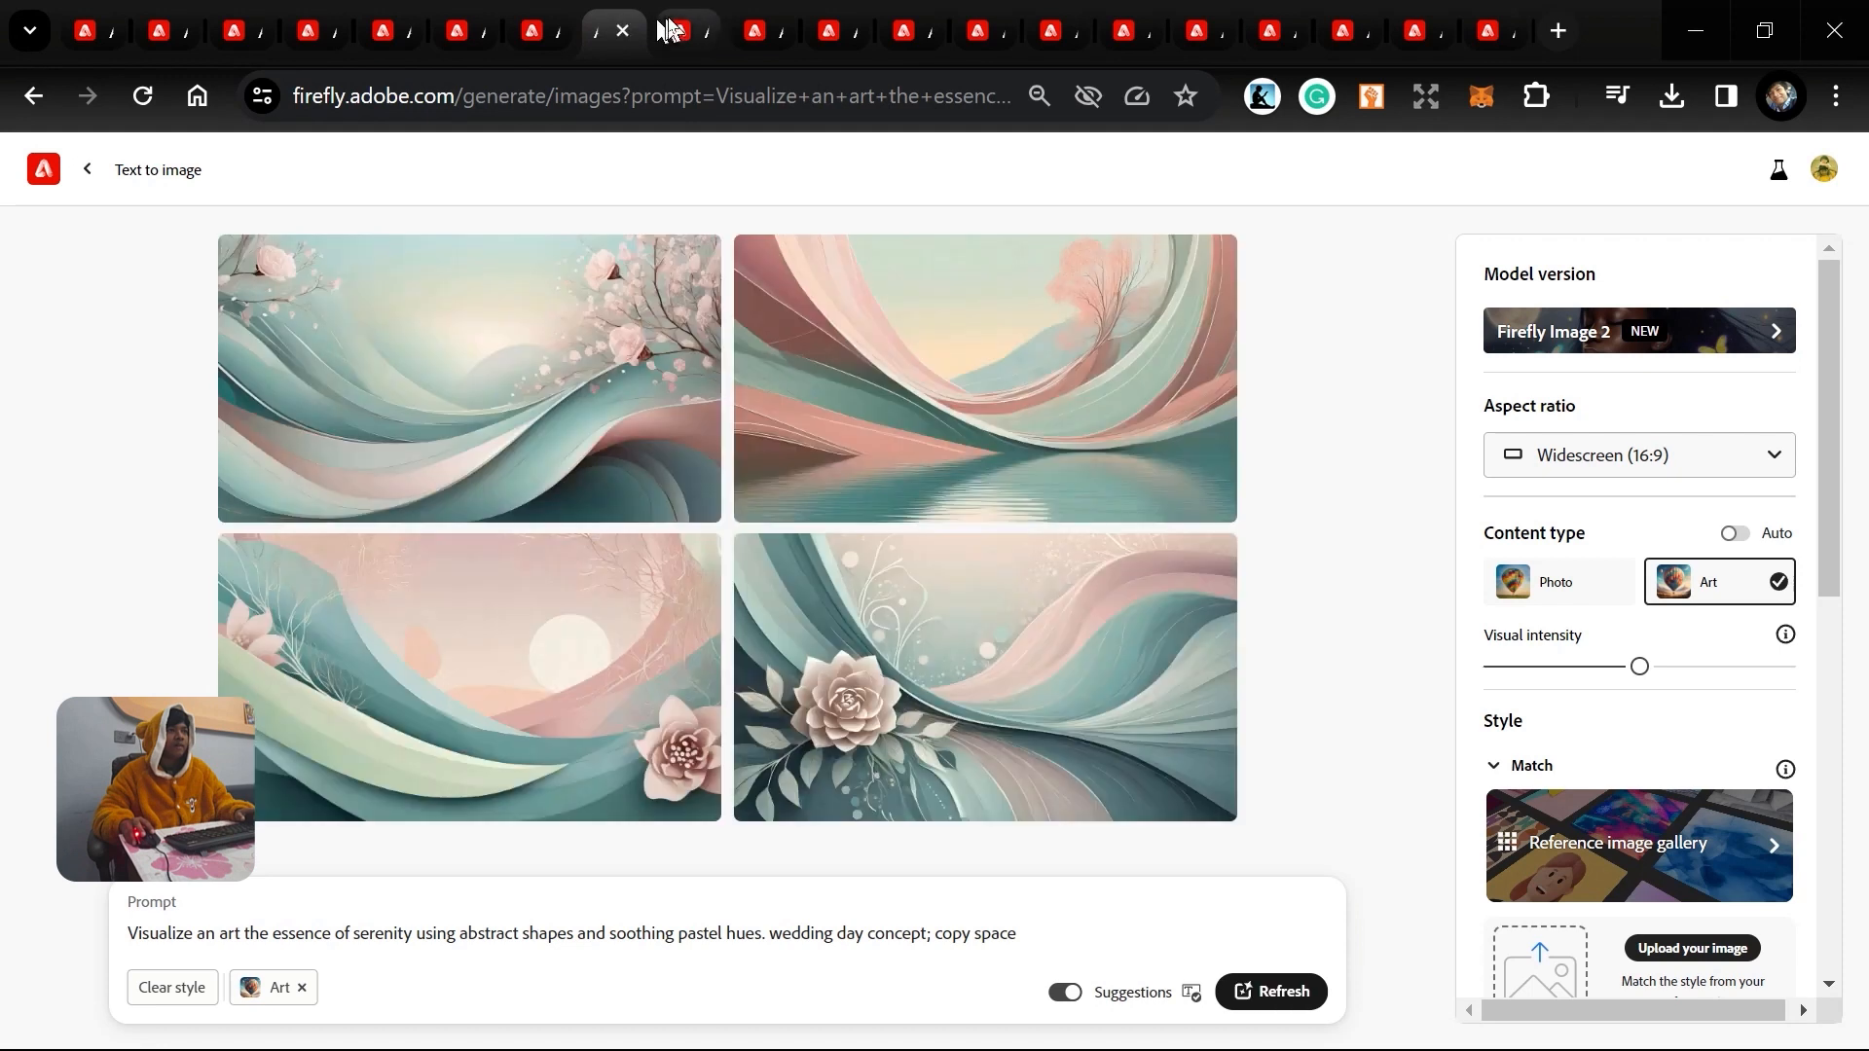
click(686, 30)
click(760, 31)
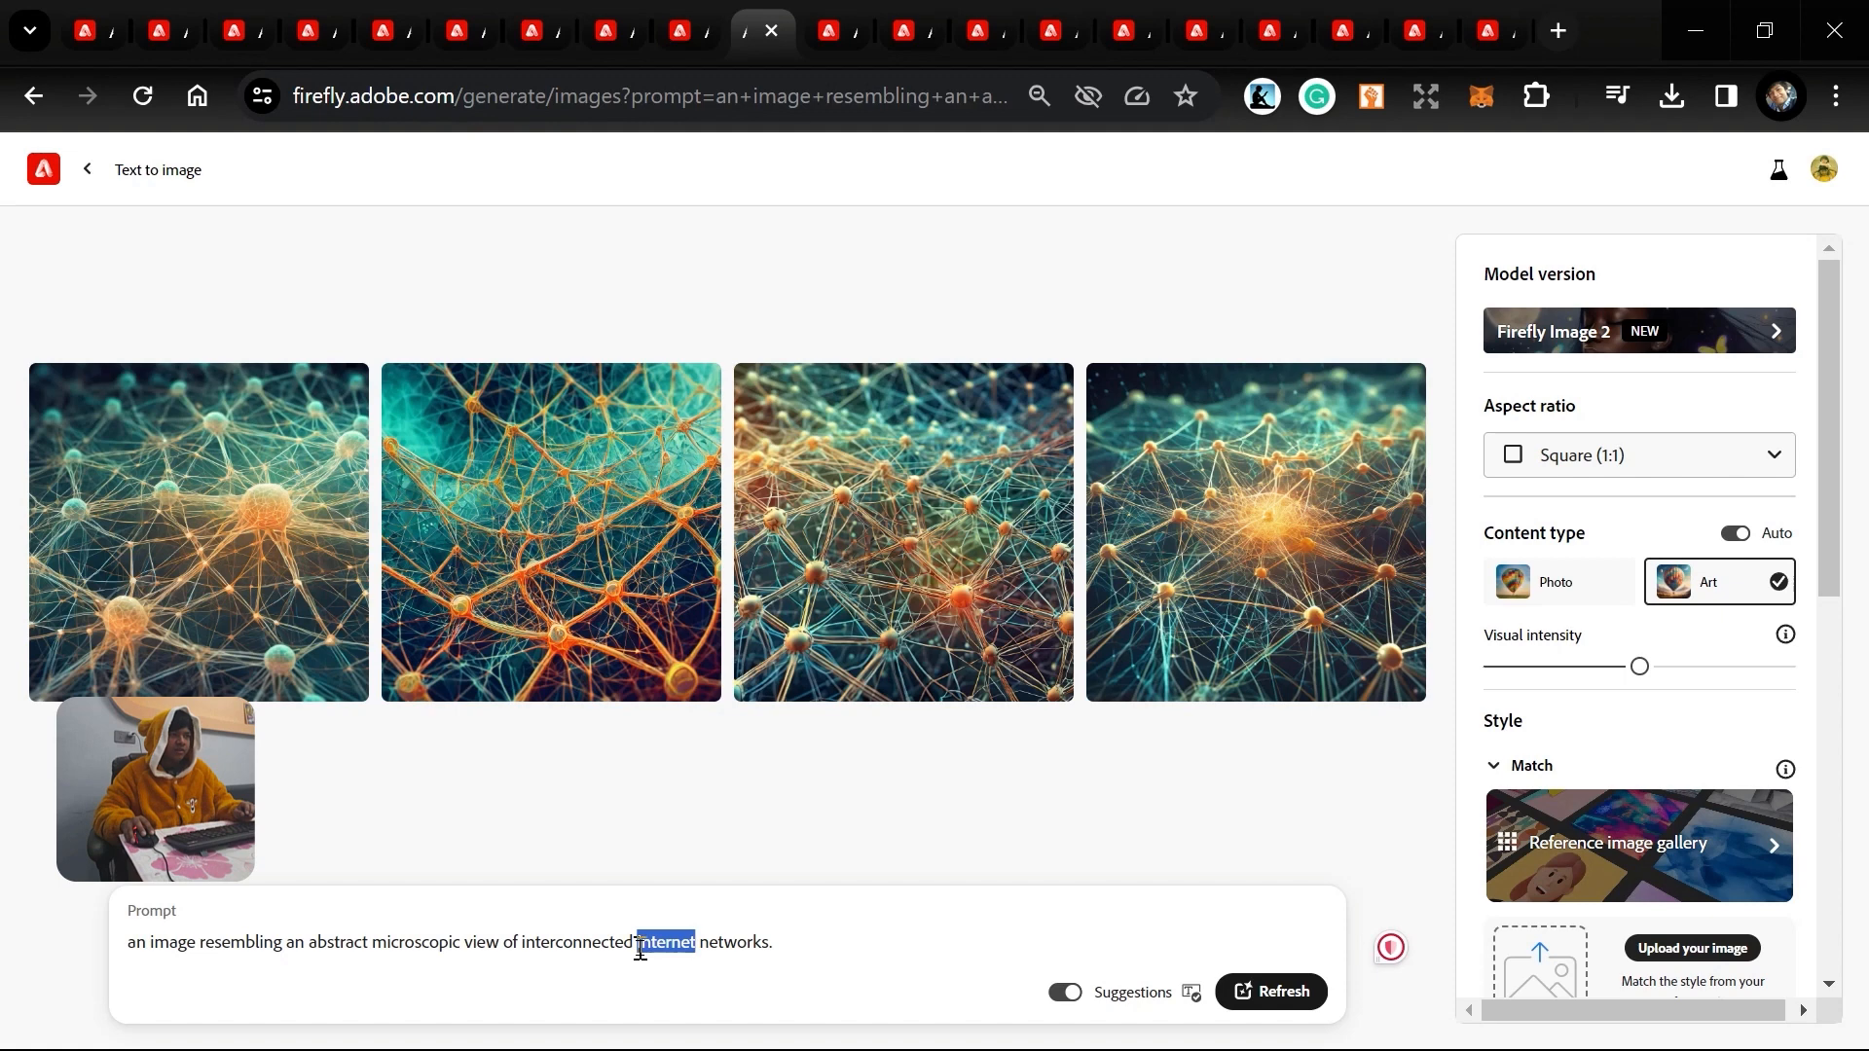
text(blood ve)
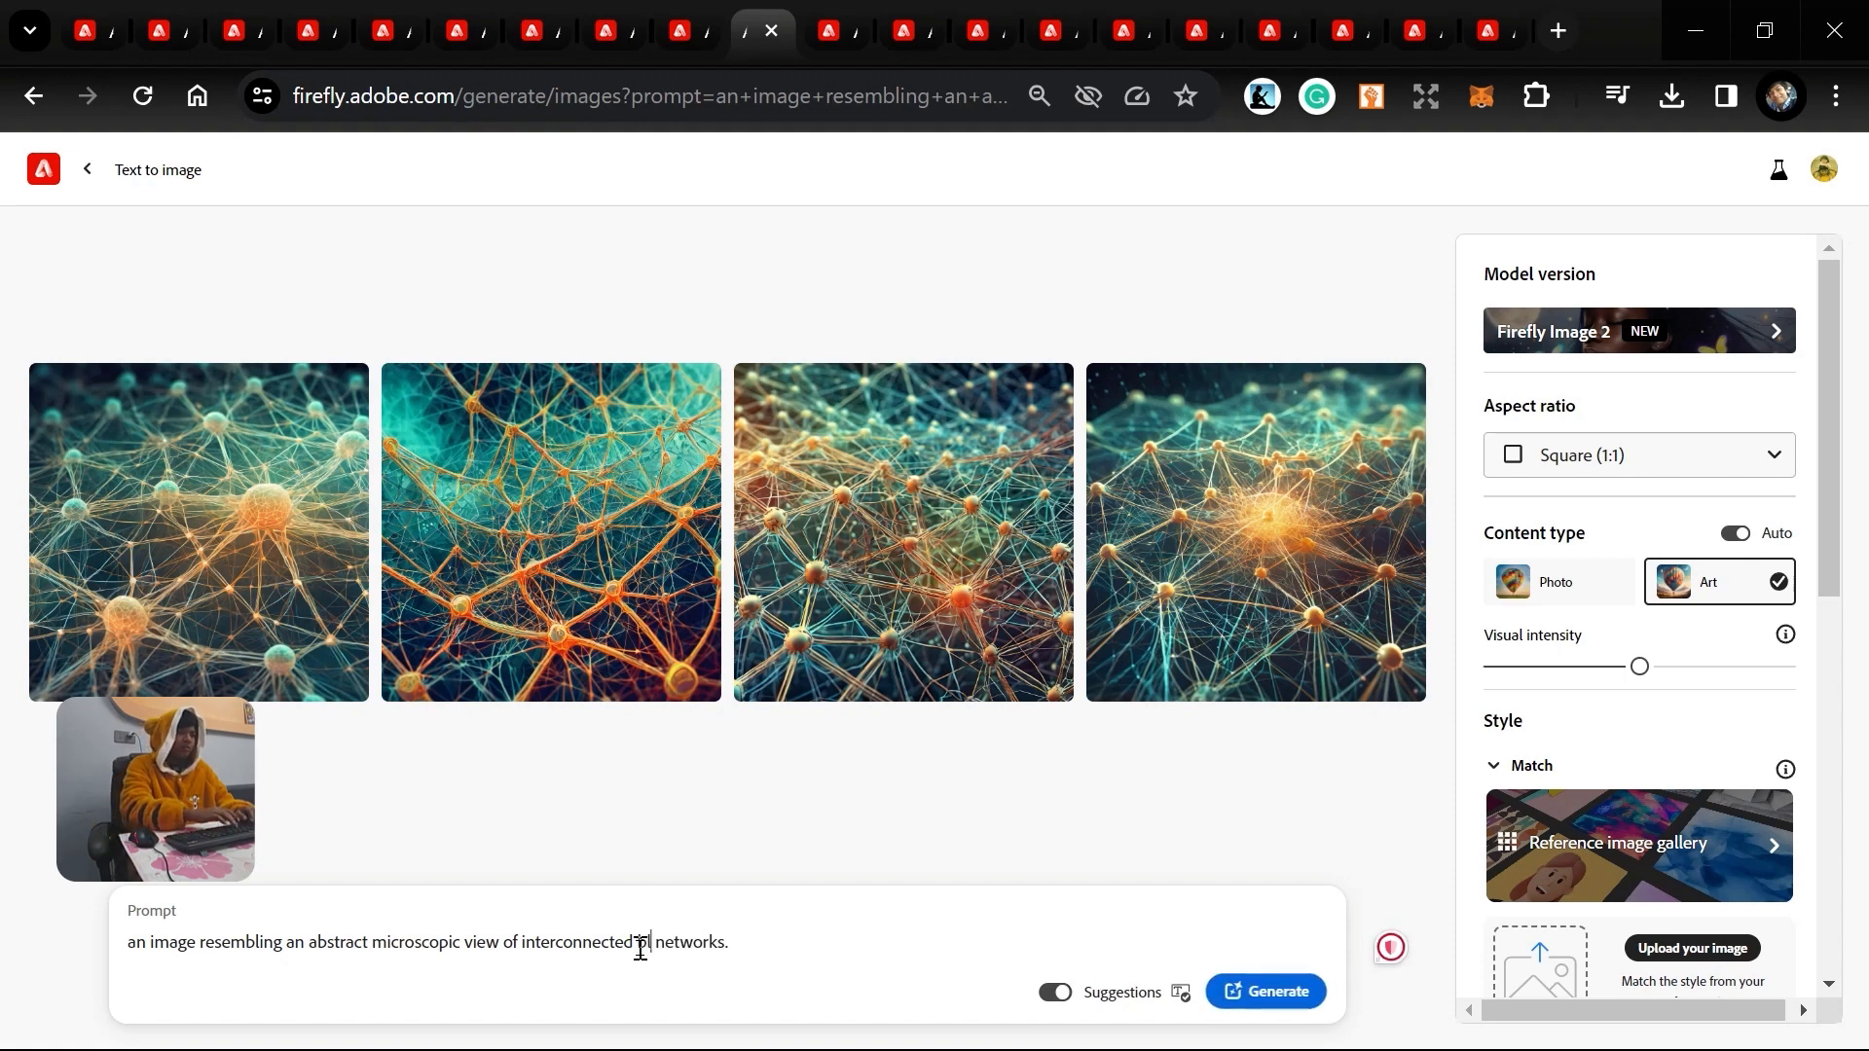
text(ssels)
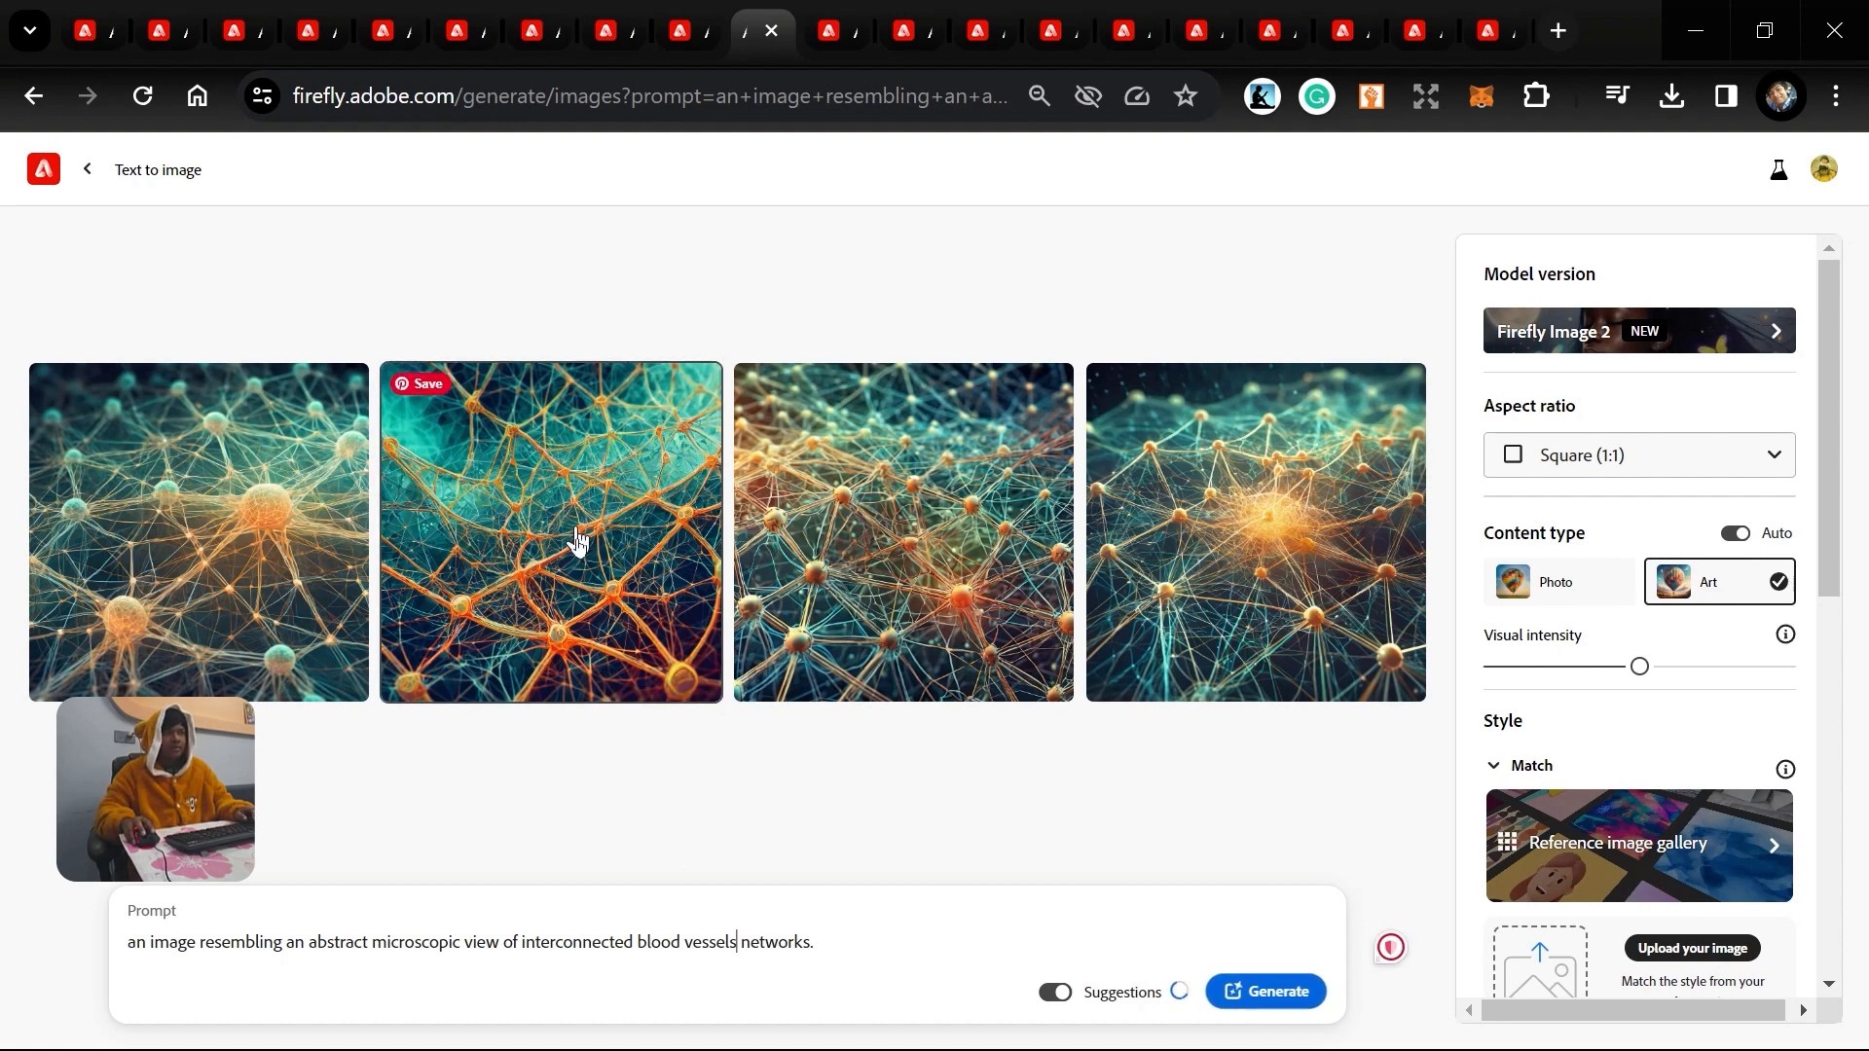
click(1266, 992)
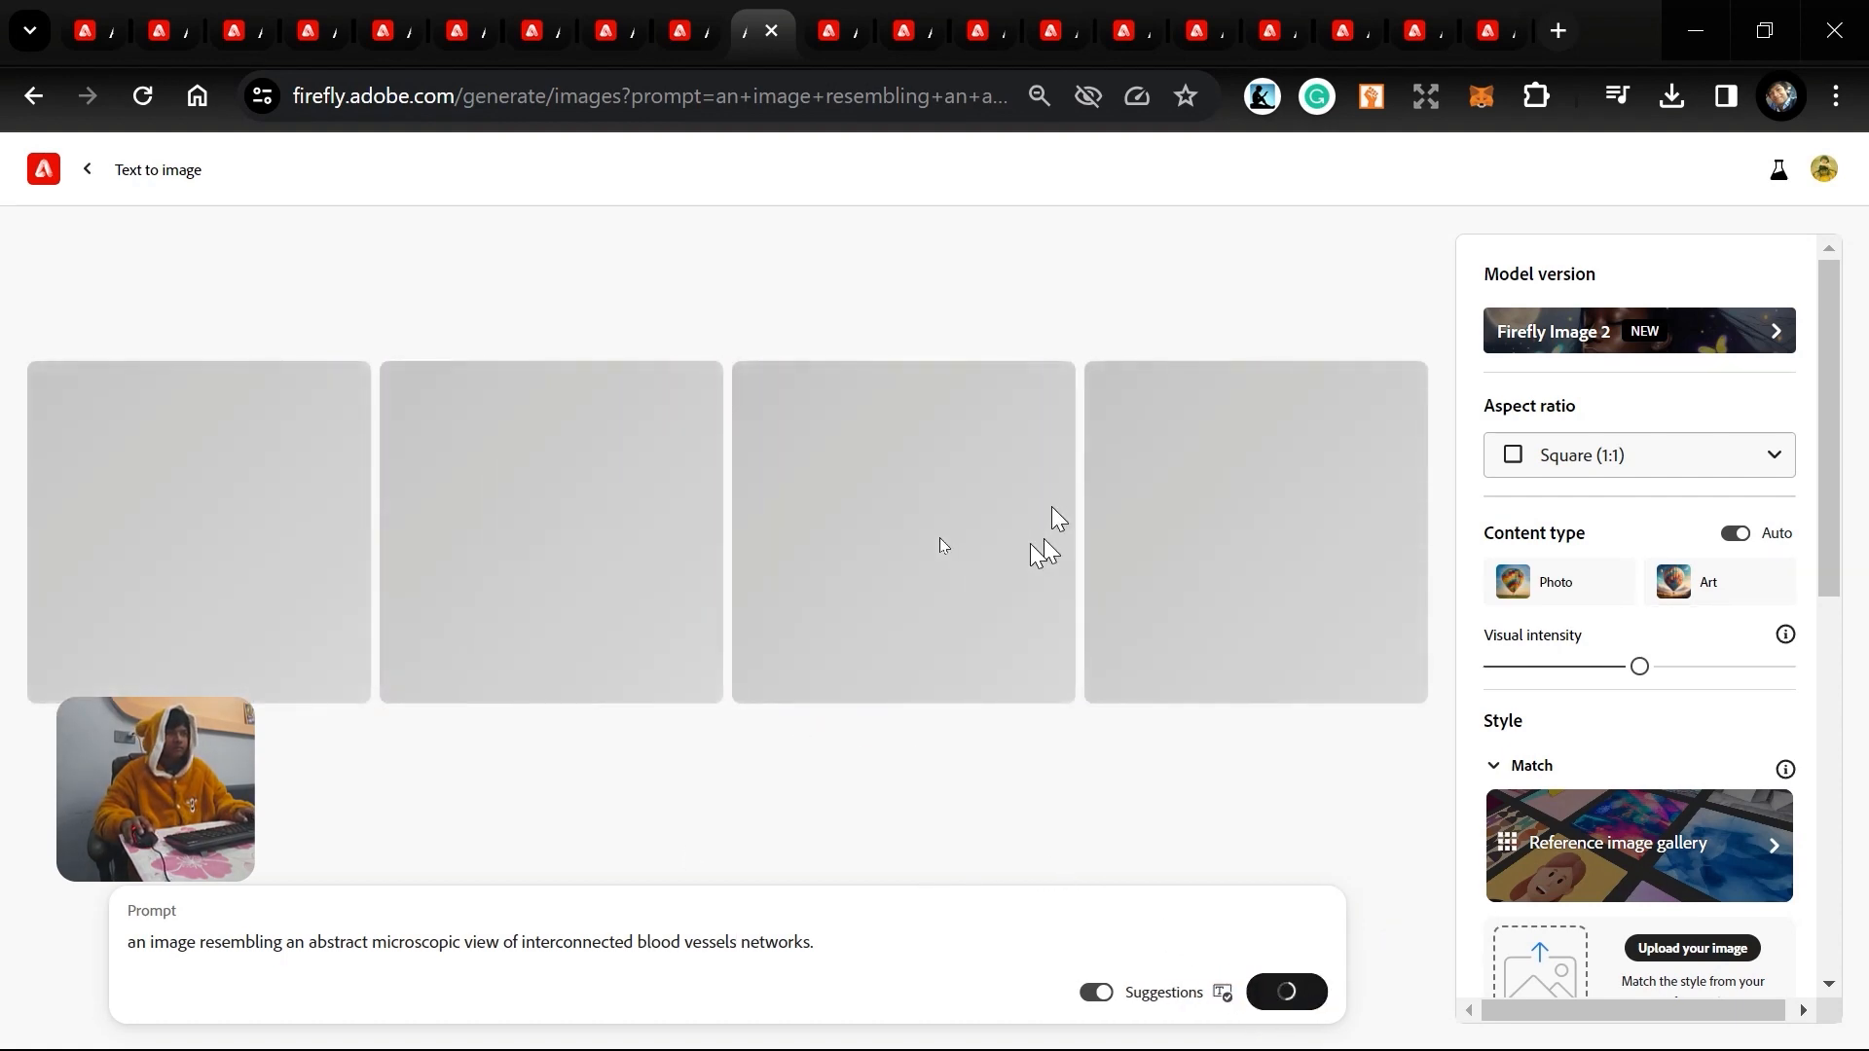
Set the content type of the cosmic birth-of-a-star scene to Art and generate new images.
click(715, 12)
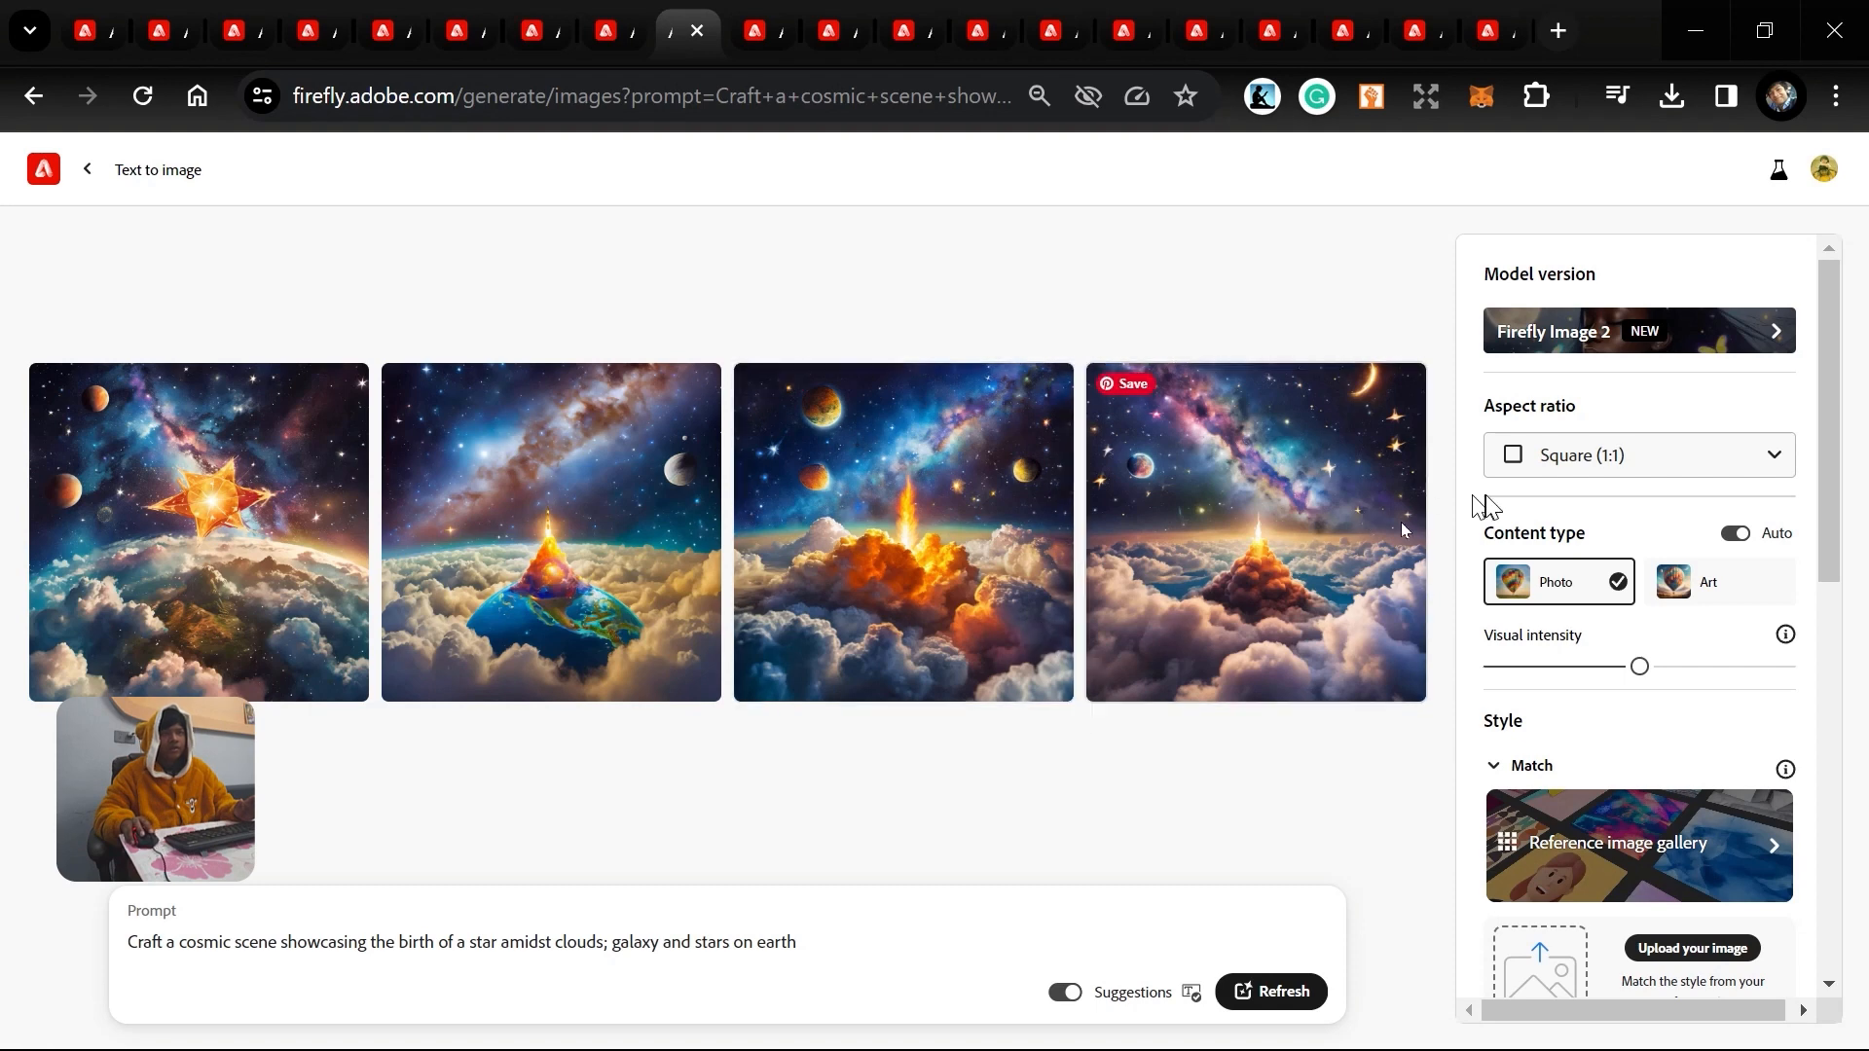
click(1750, 596)
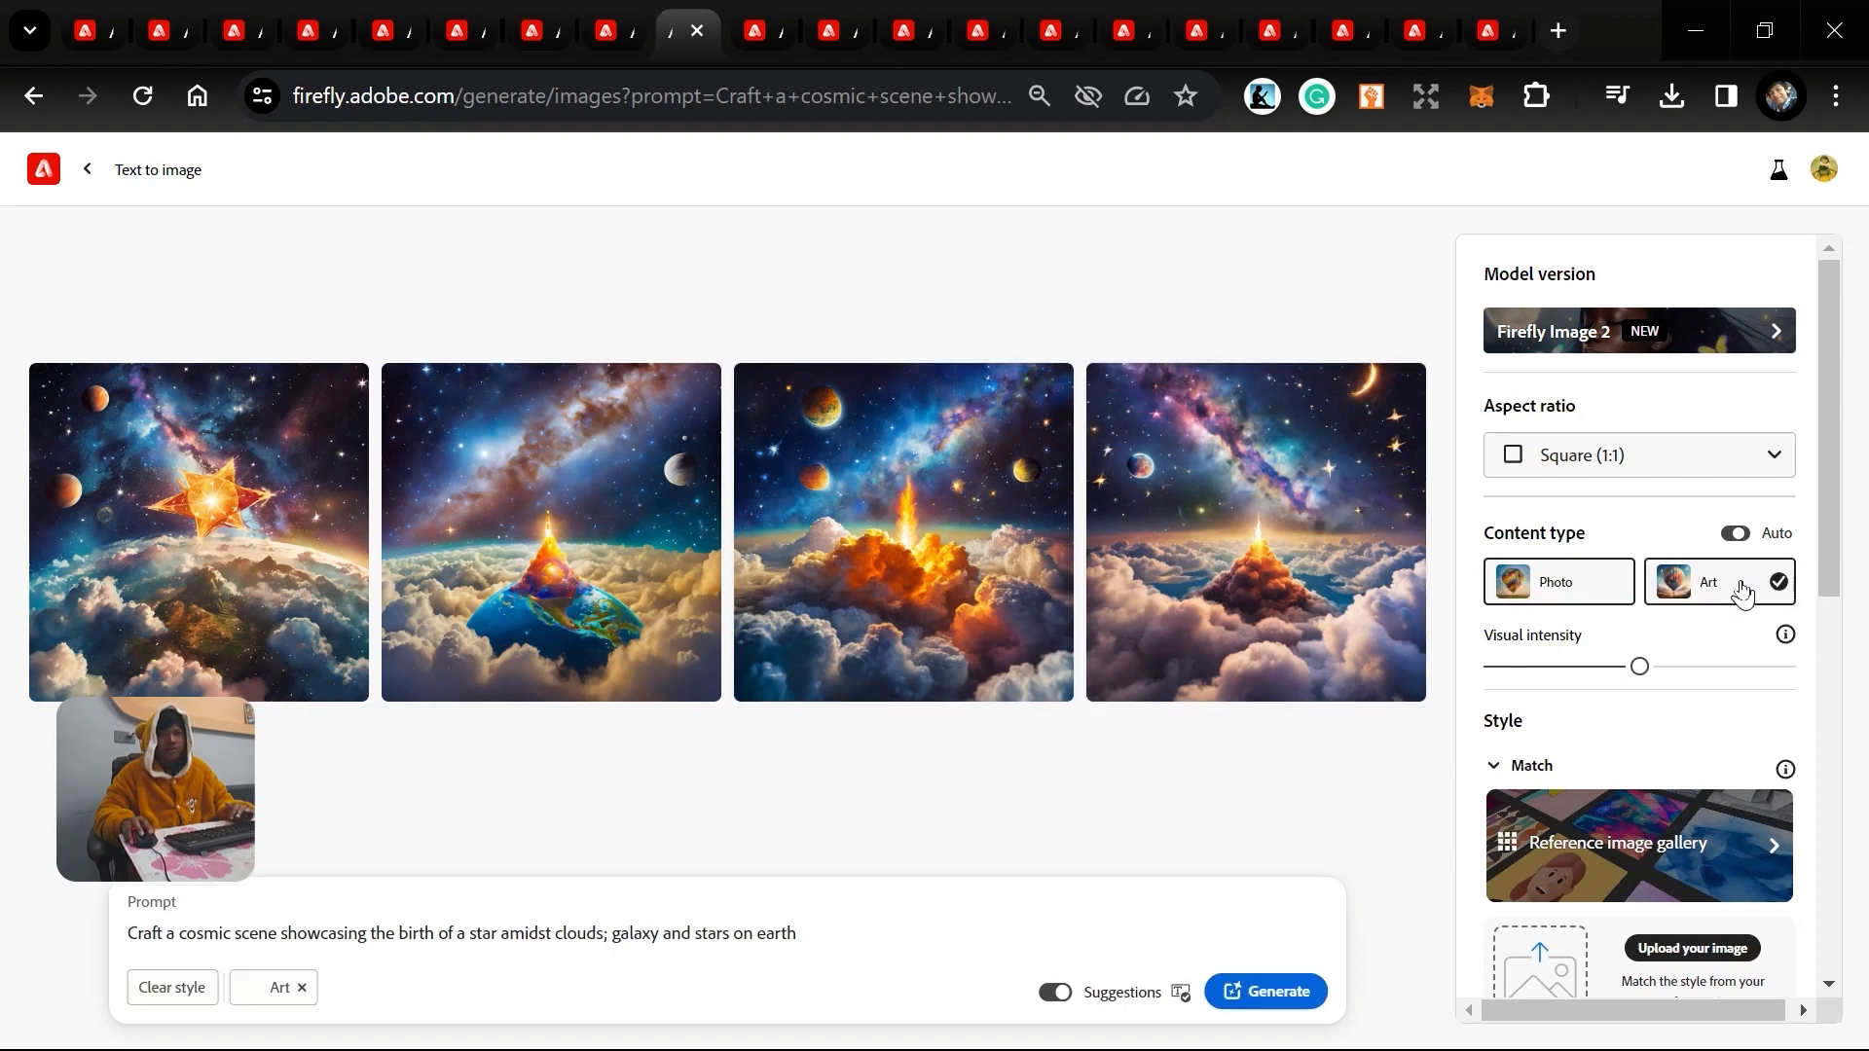
click(1265, 993)
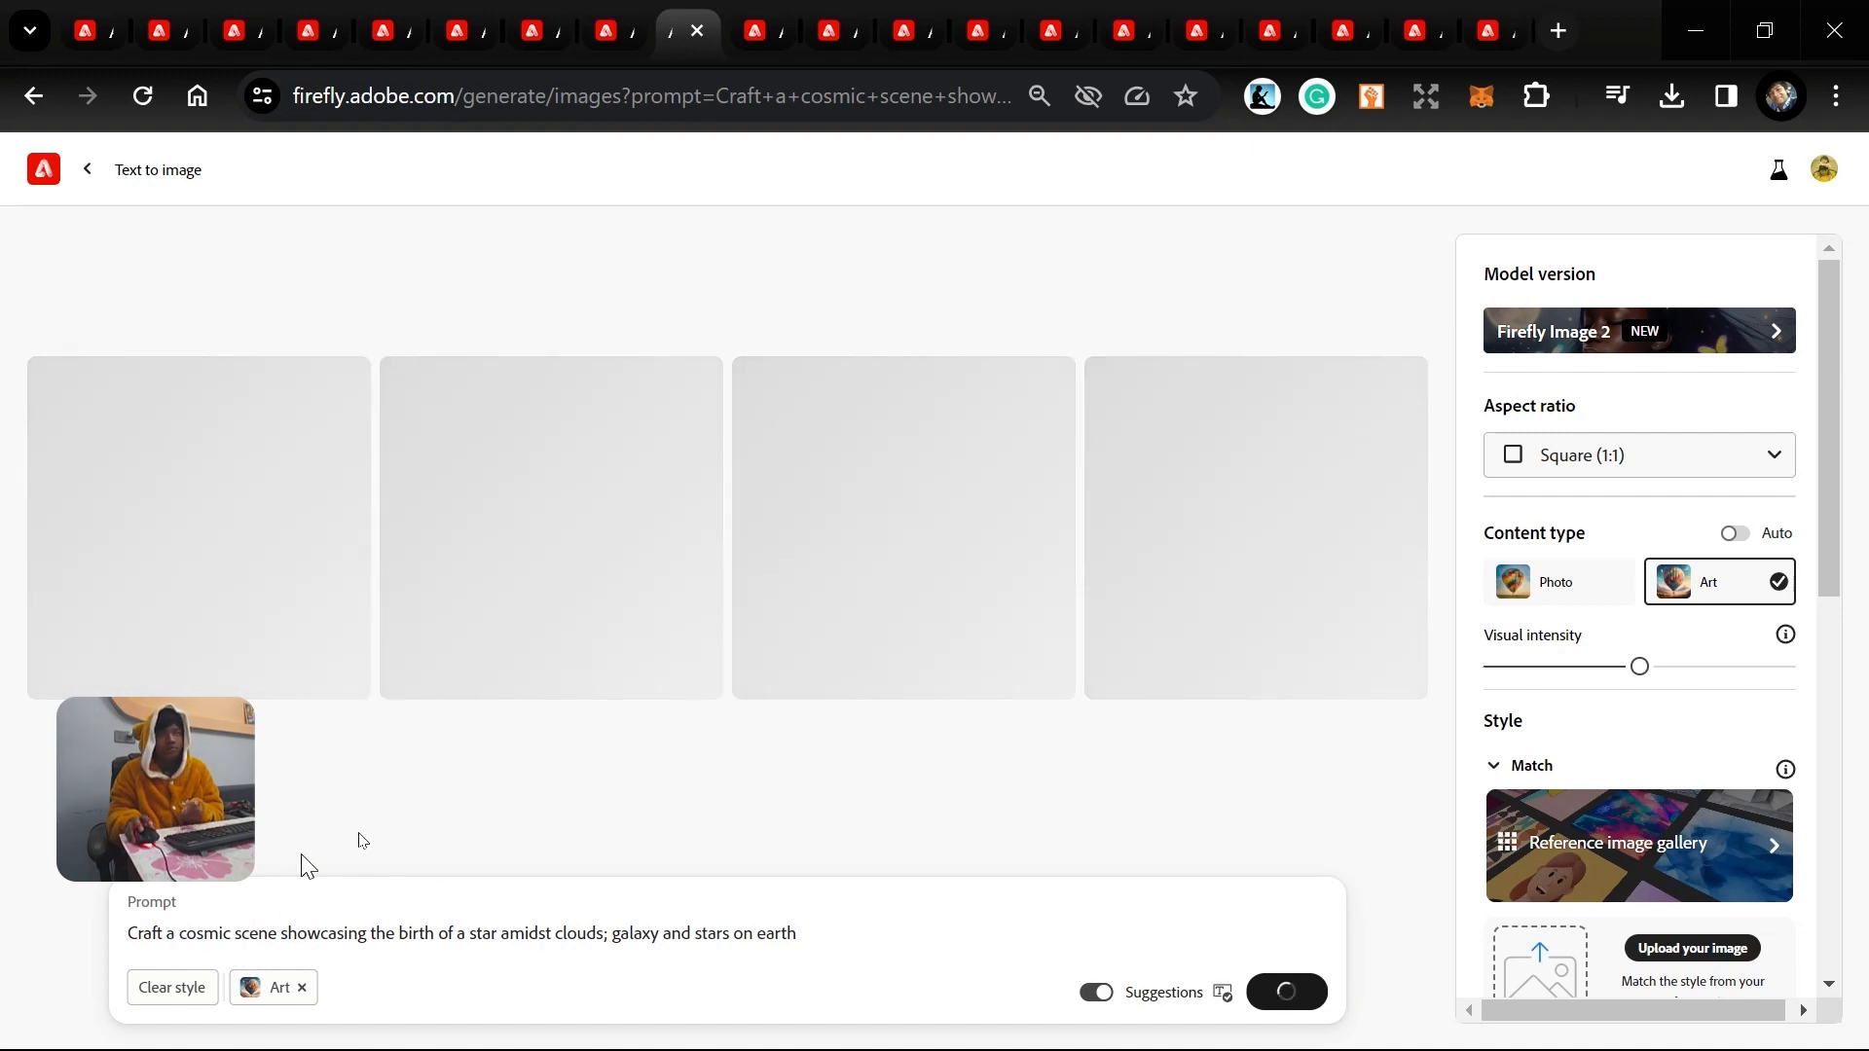
Replace "blood vessels" with "neural" in the abstract microscopic networks prompt and generate new images.
click(764, 27)
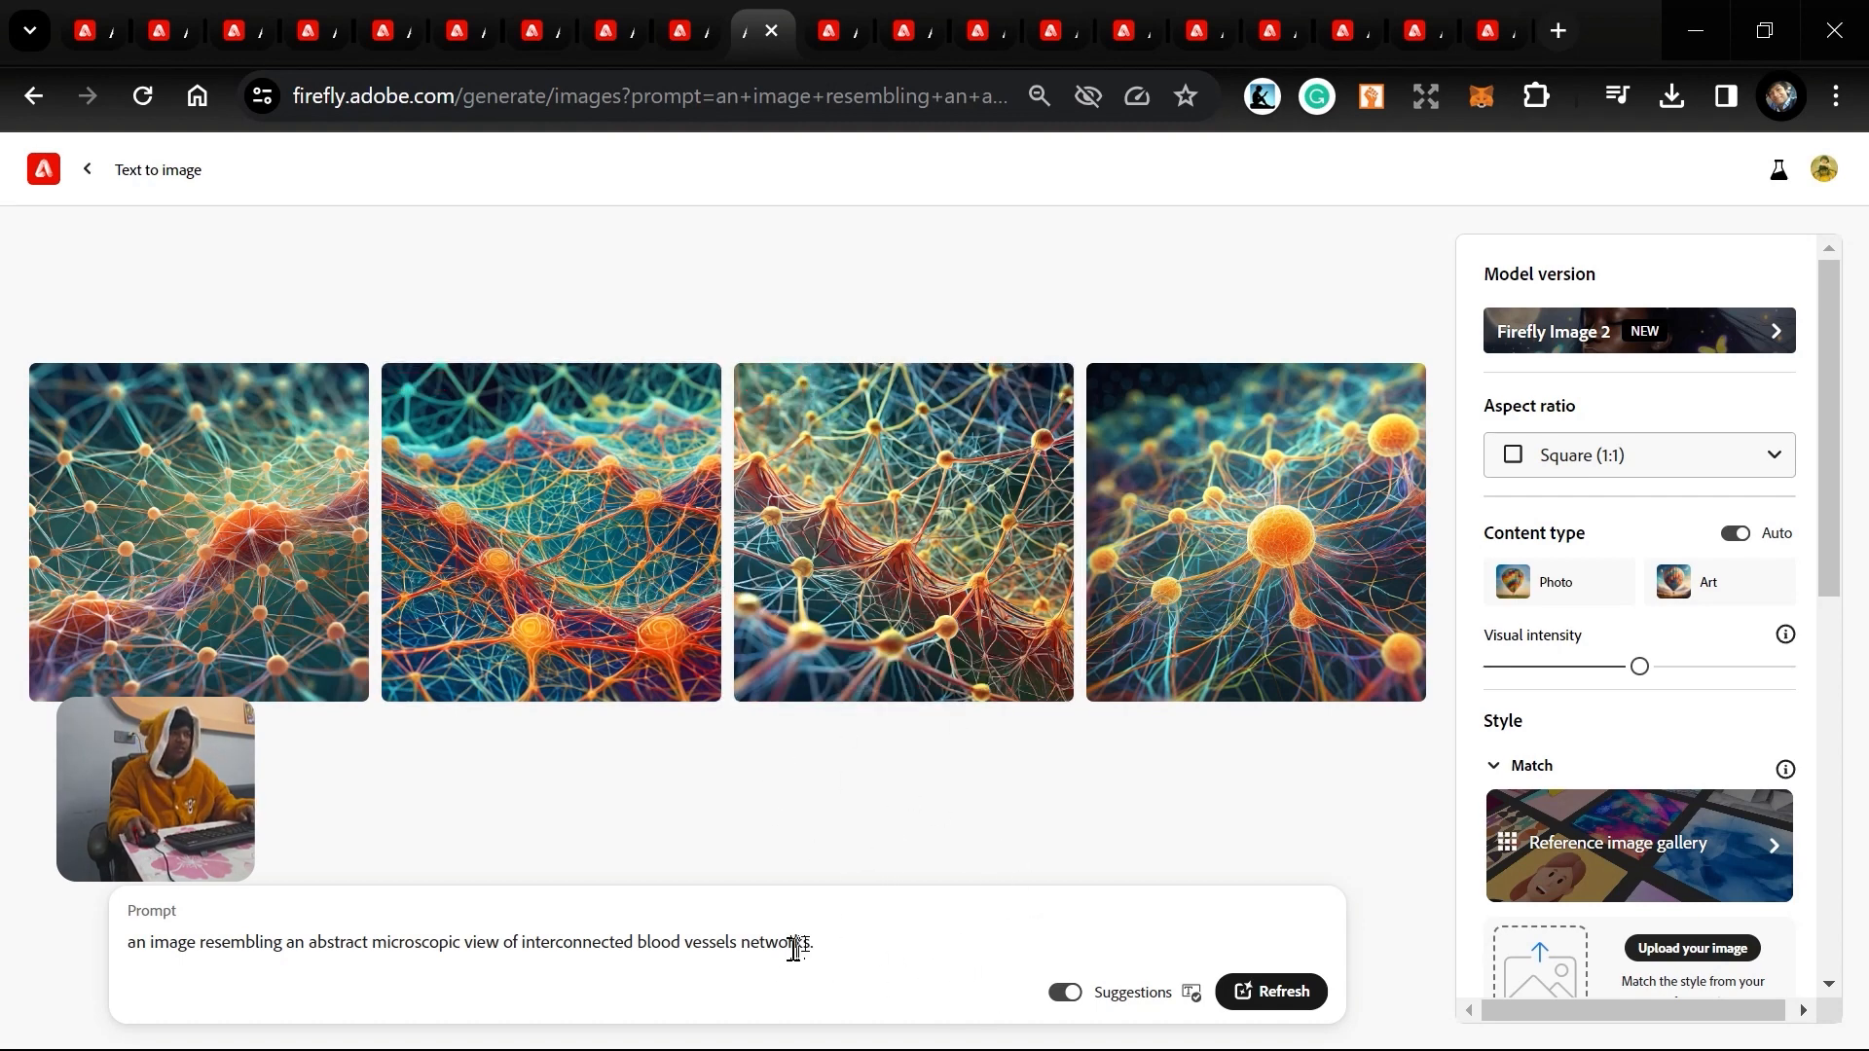
drag(736, 944, 644, 943)
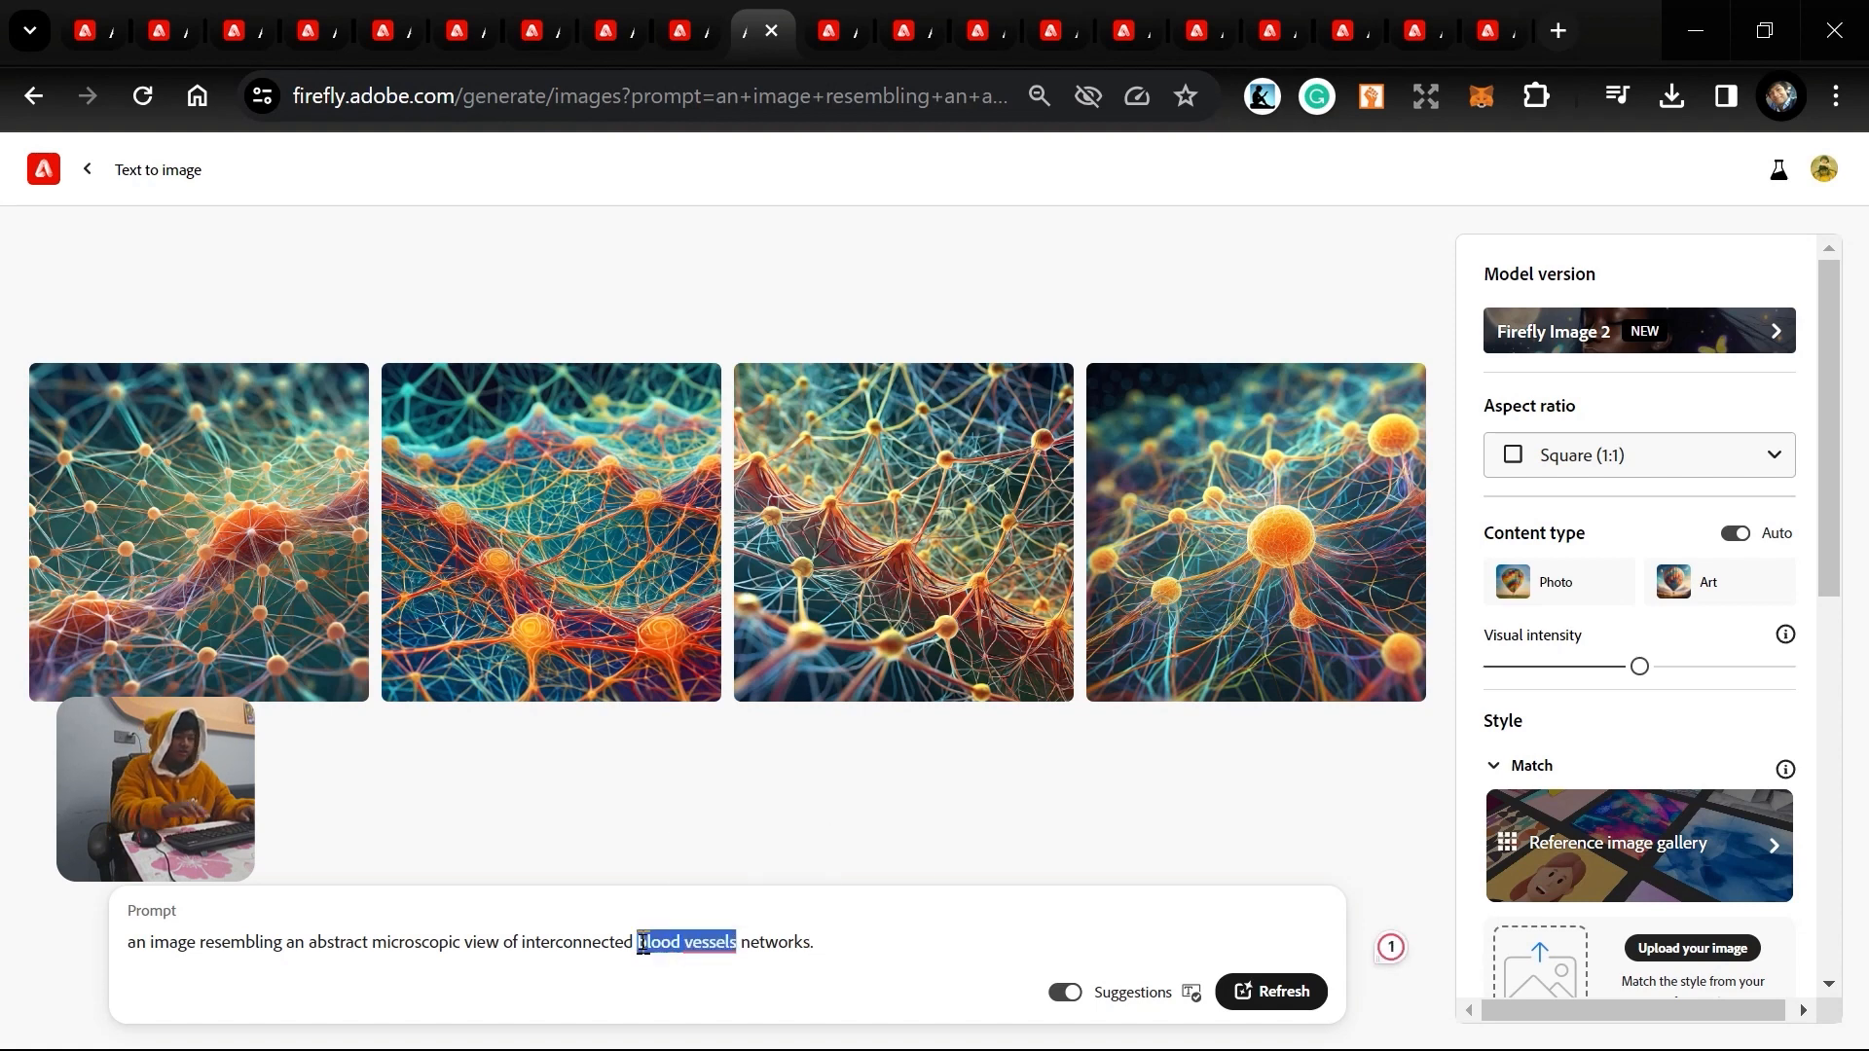
text(ne)
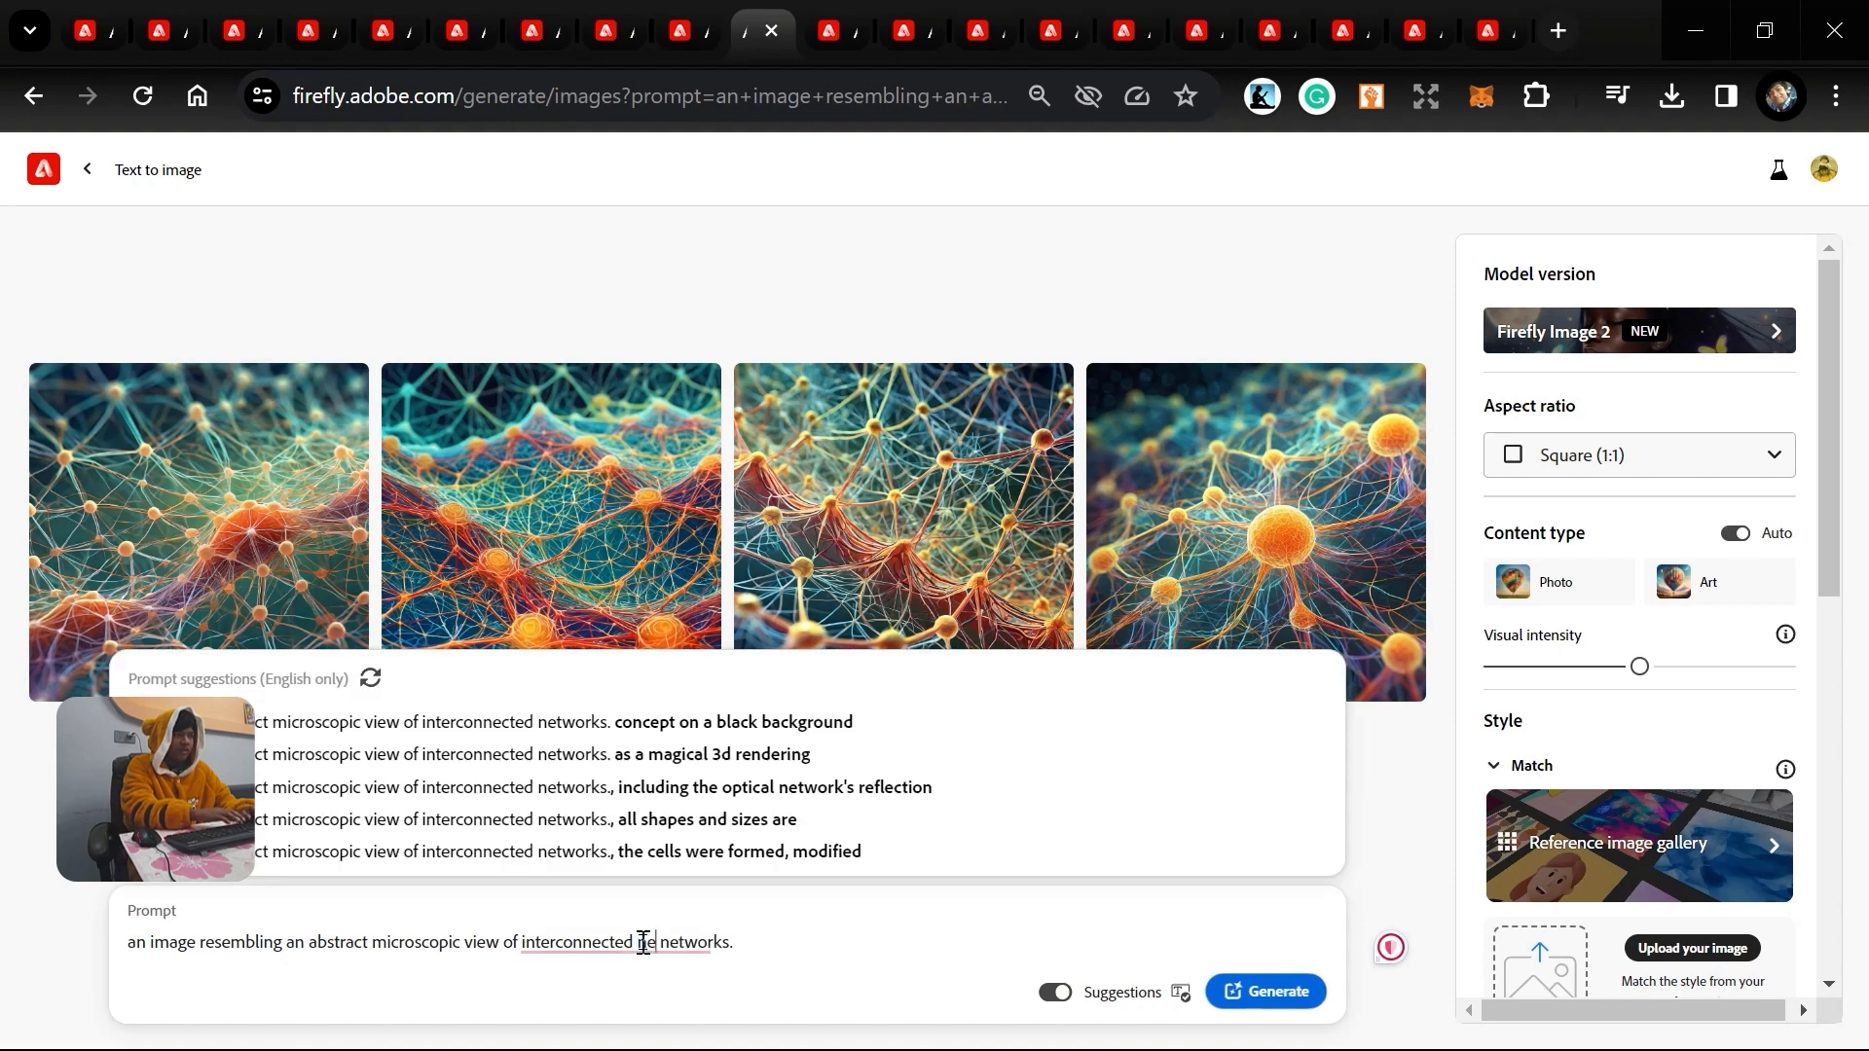
text(ural)
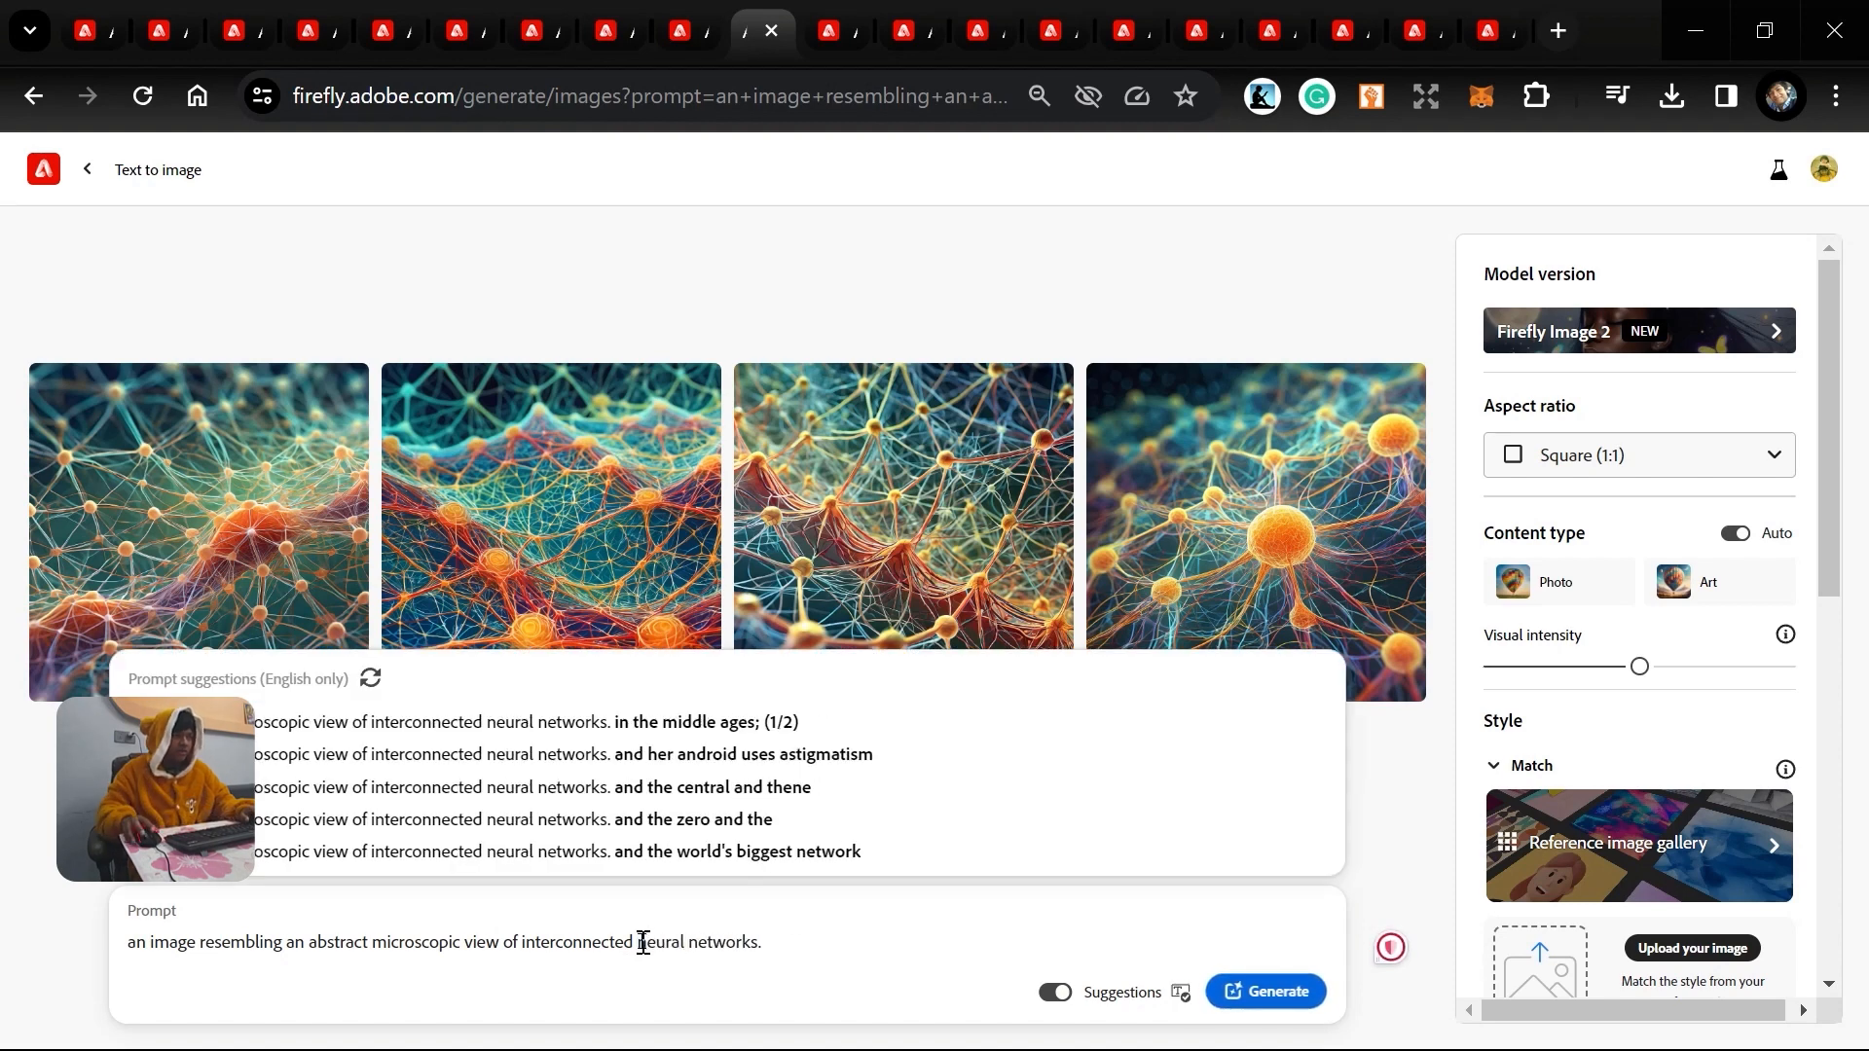
click(1256, 995)
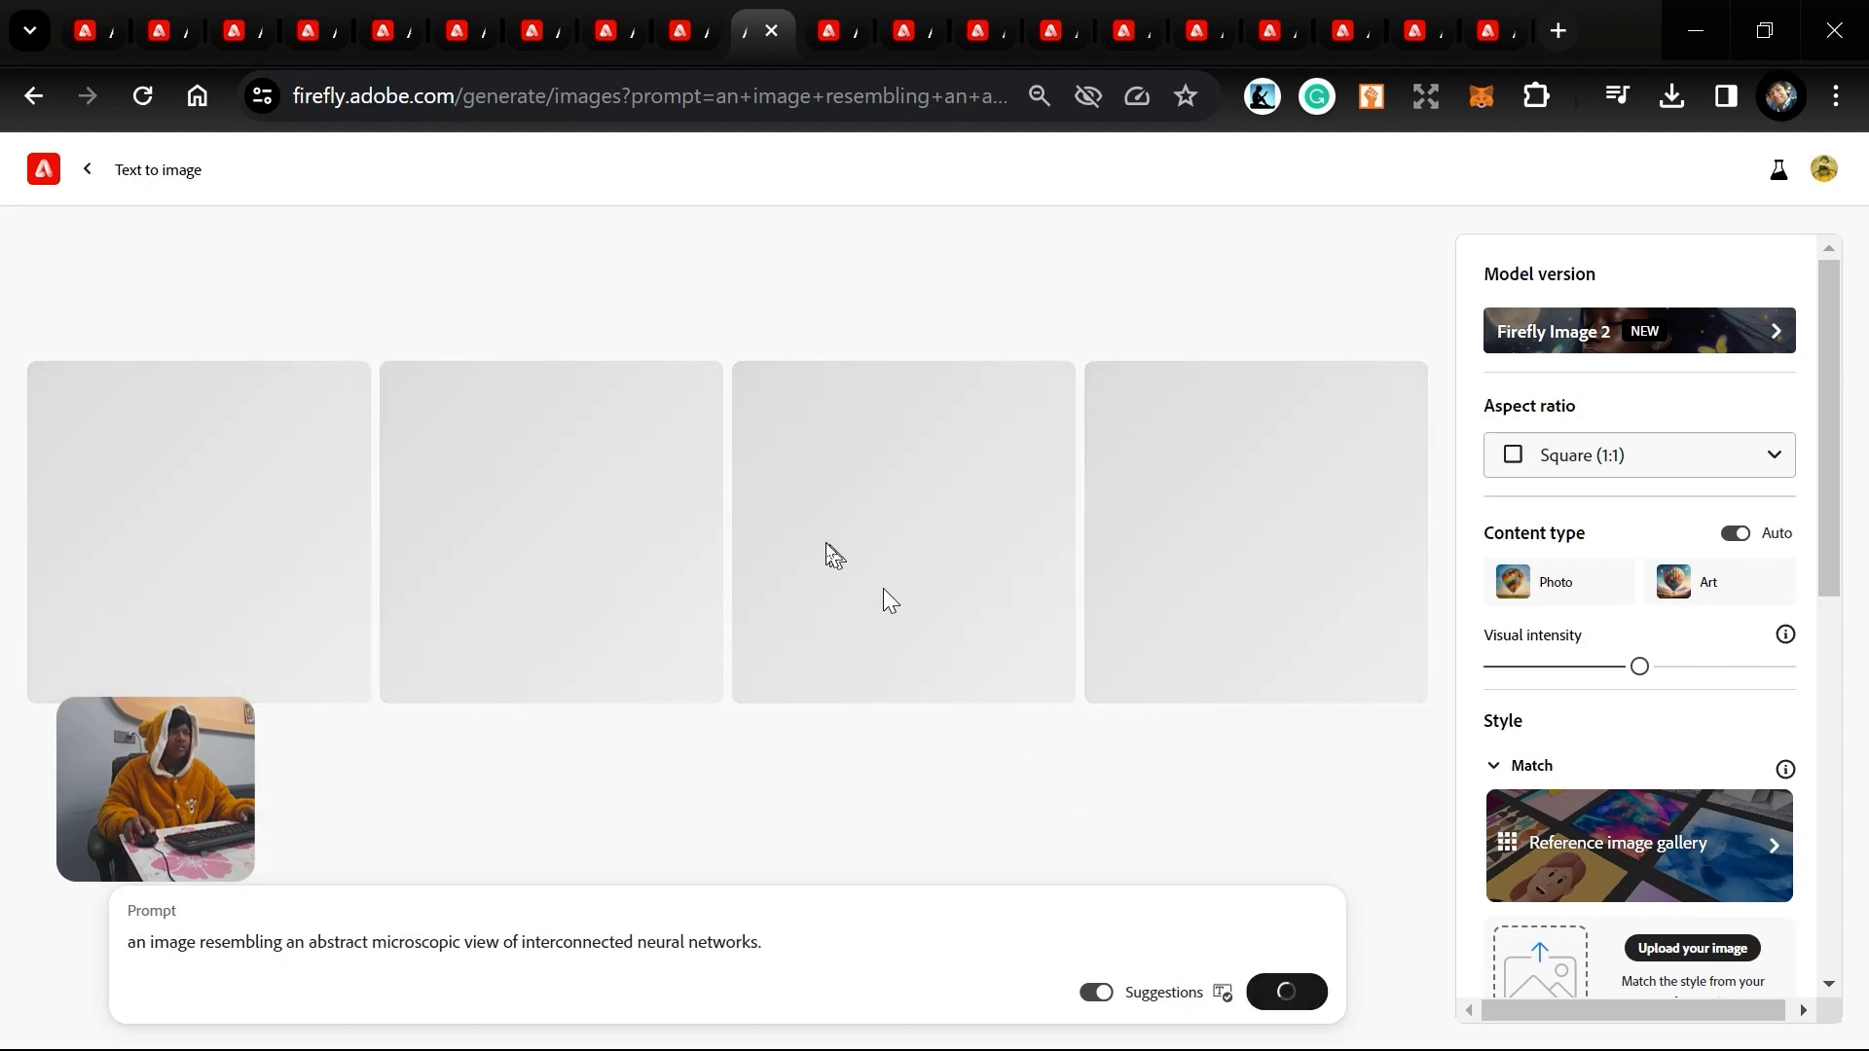
Review the Art images of the cosmic scene and return to the neural networks generation.
click(709, 12)
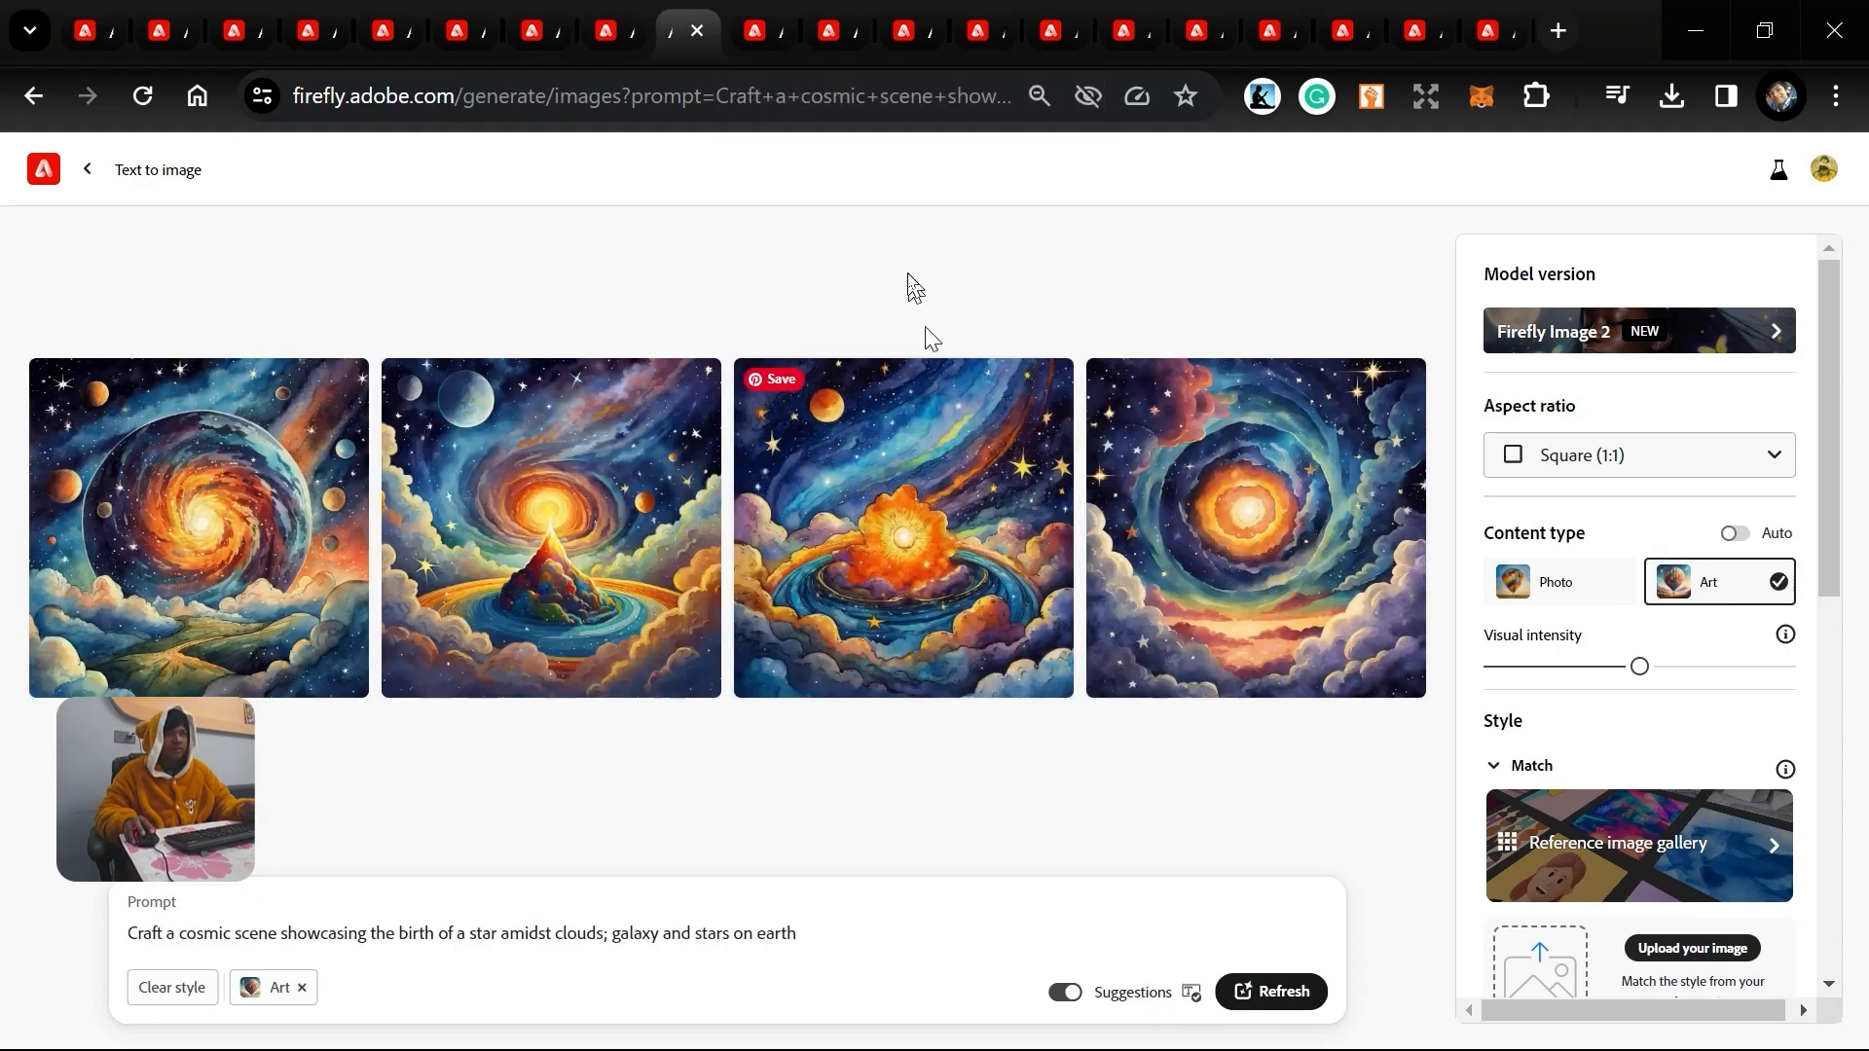
click(757, 28)
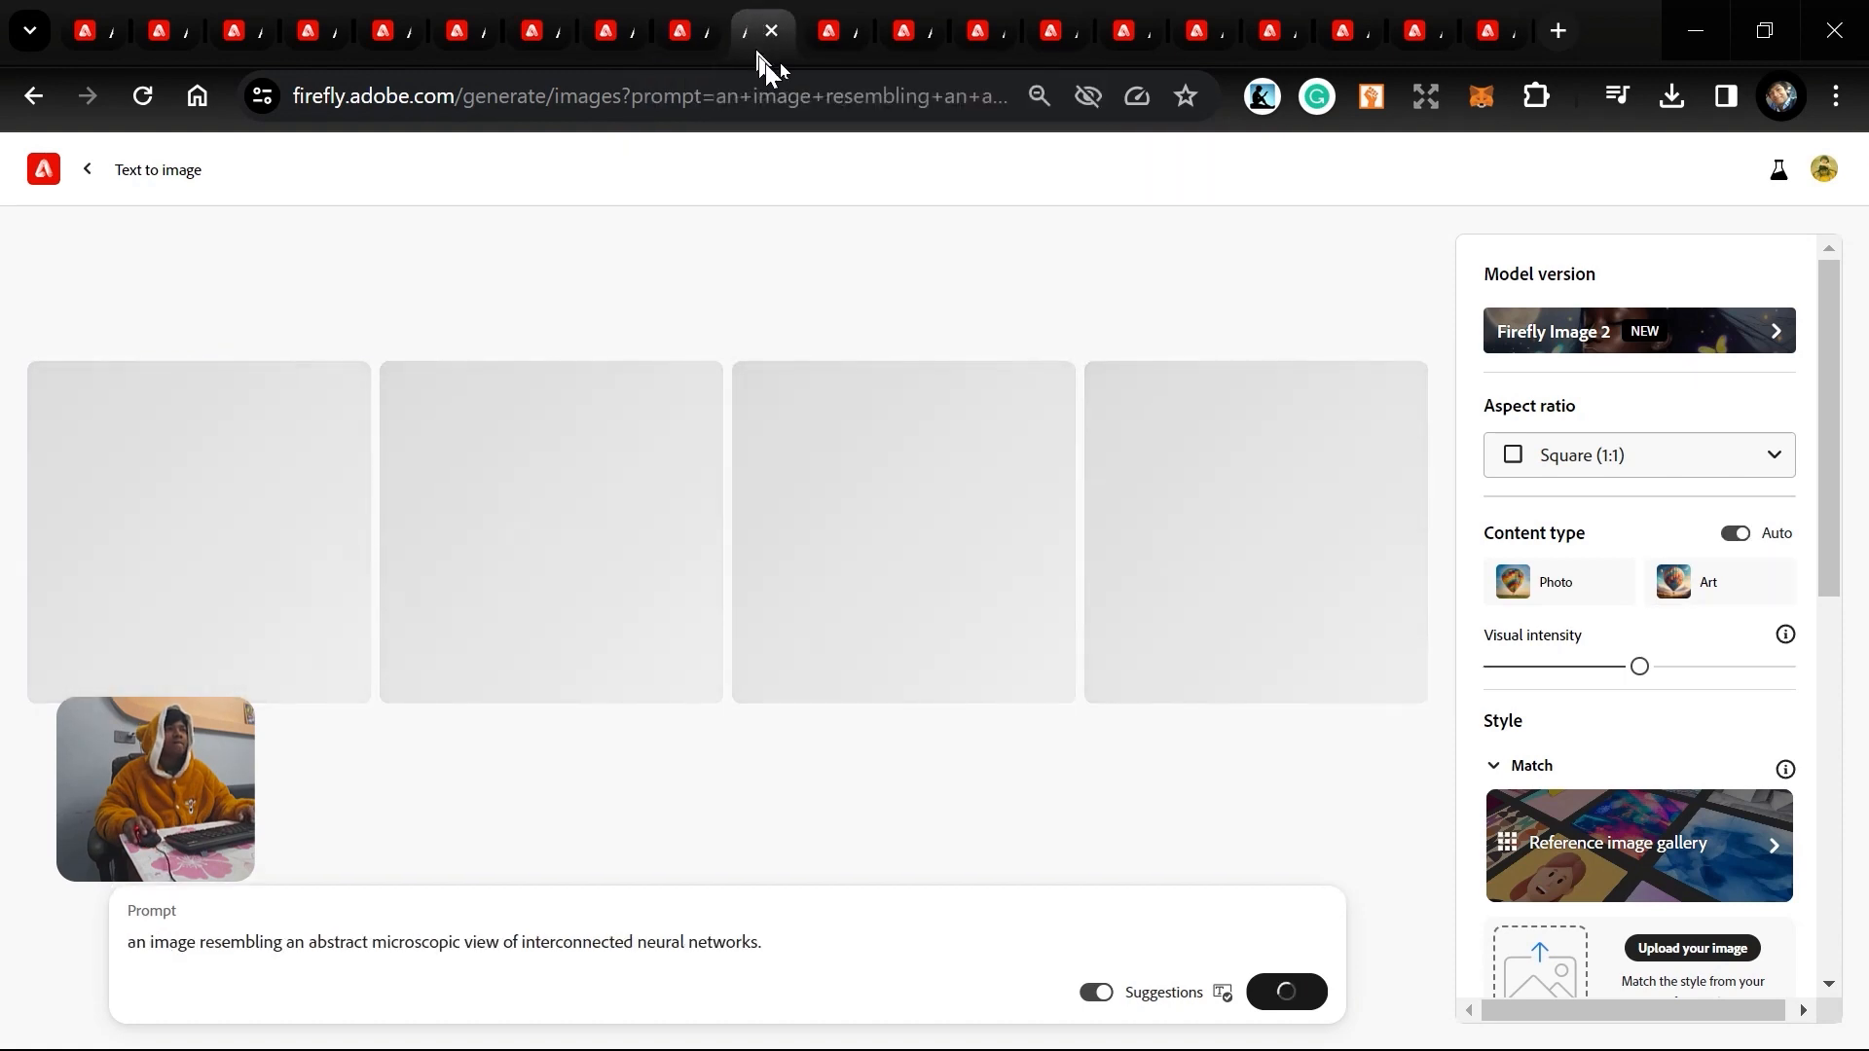
Append ", apply hyper realistic" to the city street prompt about magical vendors selling heavenly fruits.
click(854, 15)
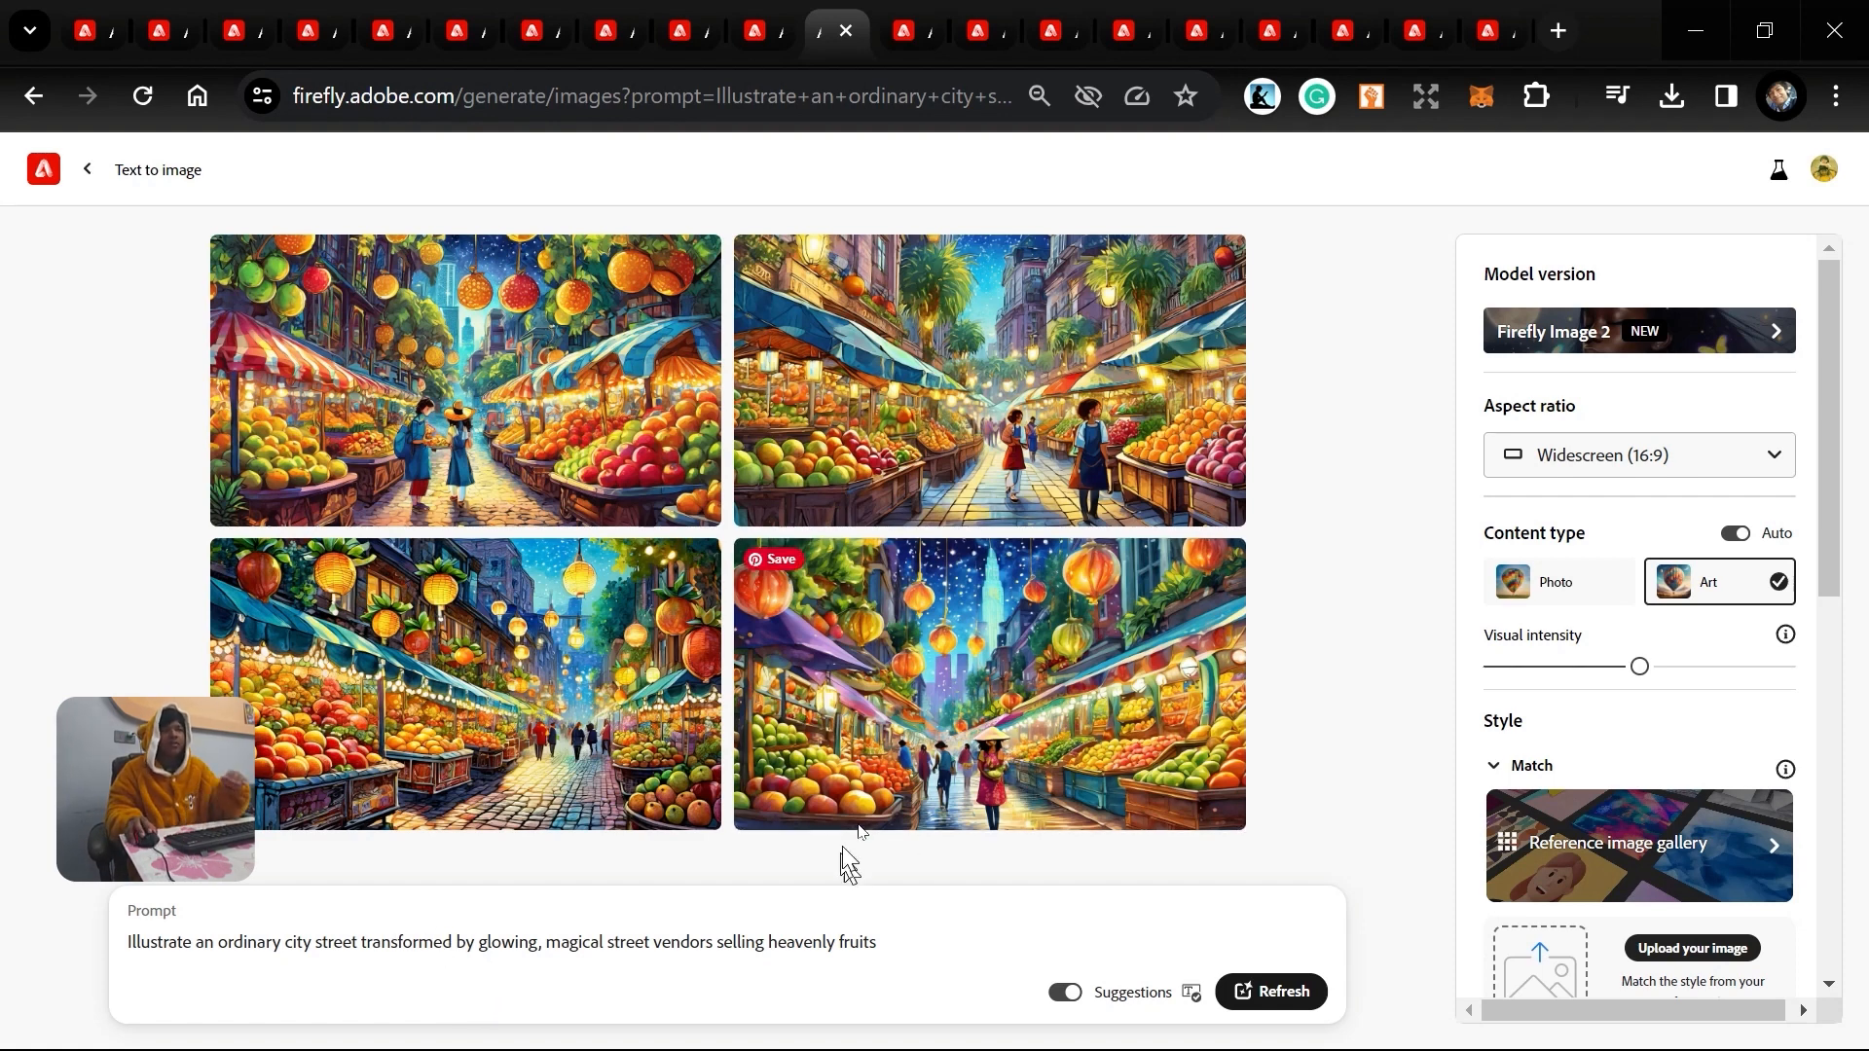
scroll(1617, 740, down, 7)
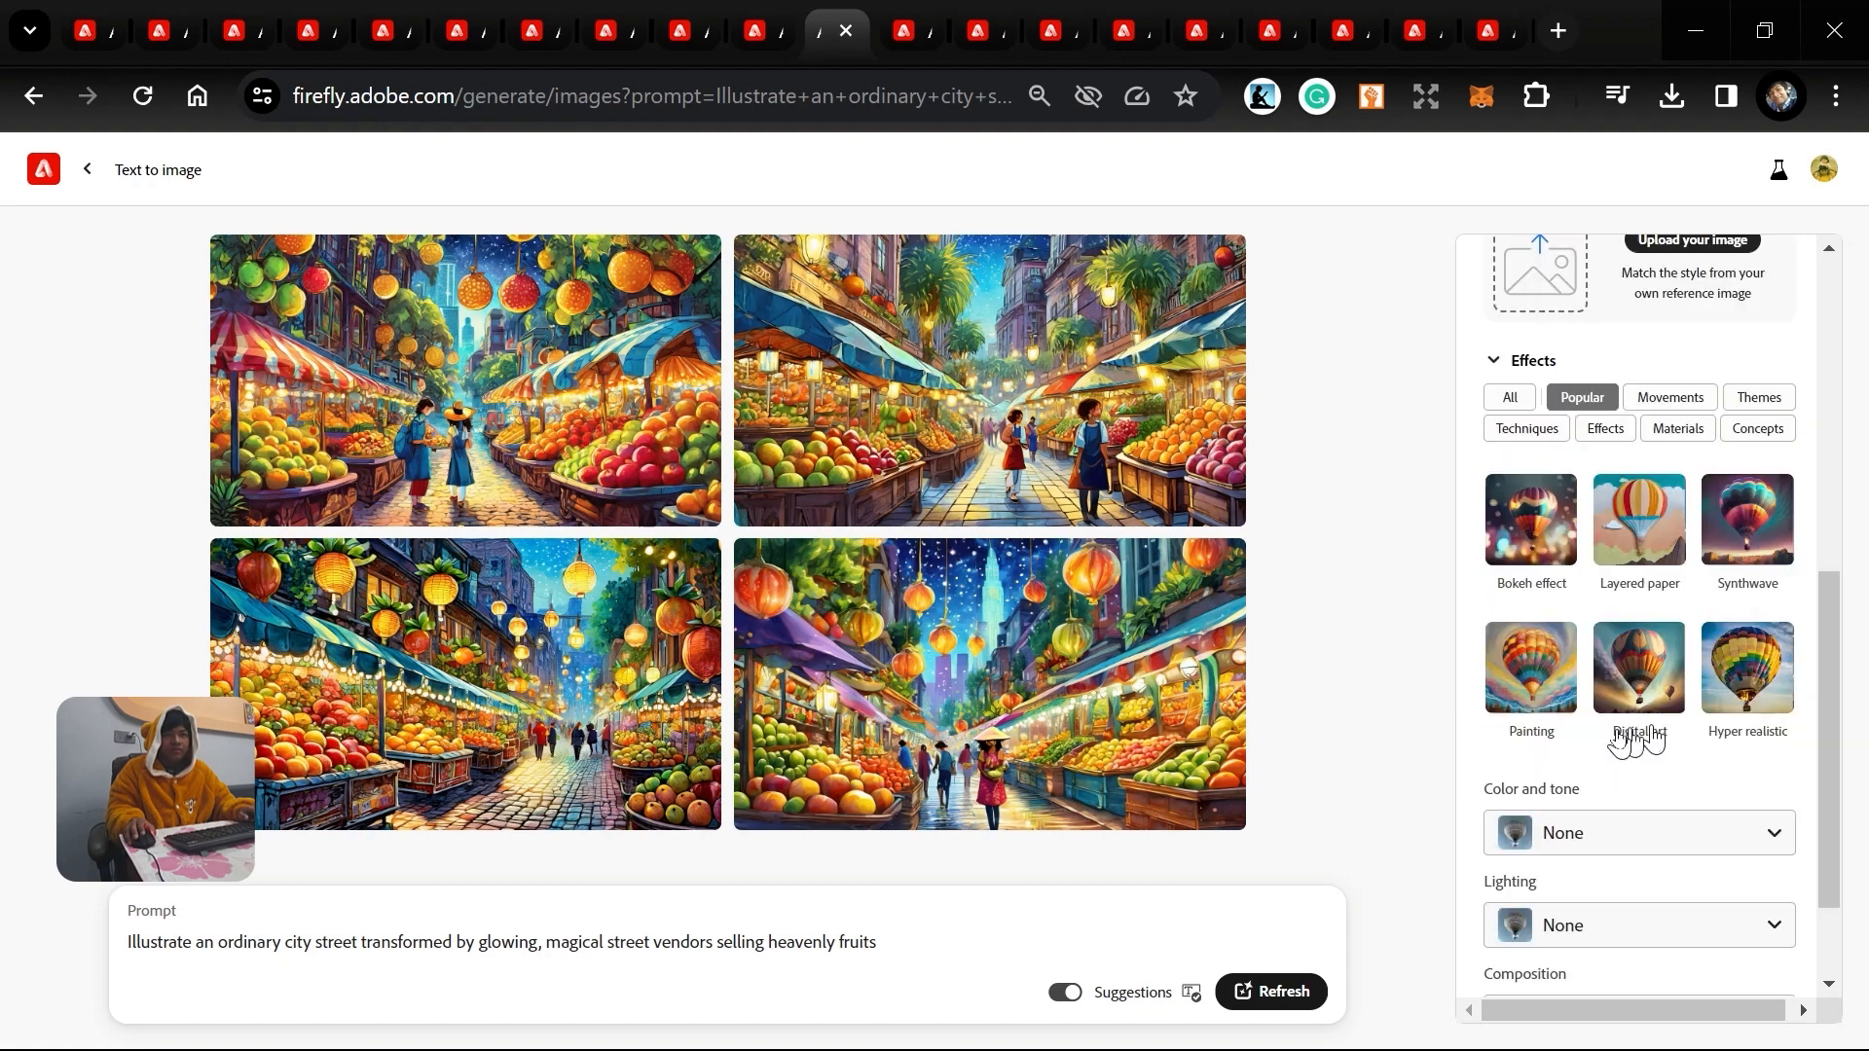
scroll(1621, 750, down, 2)
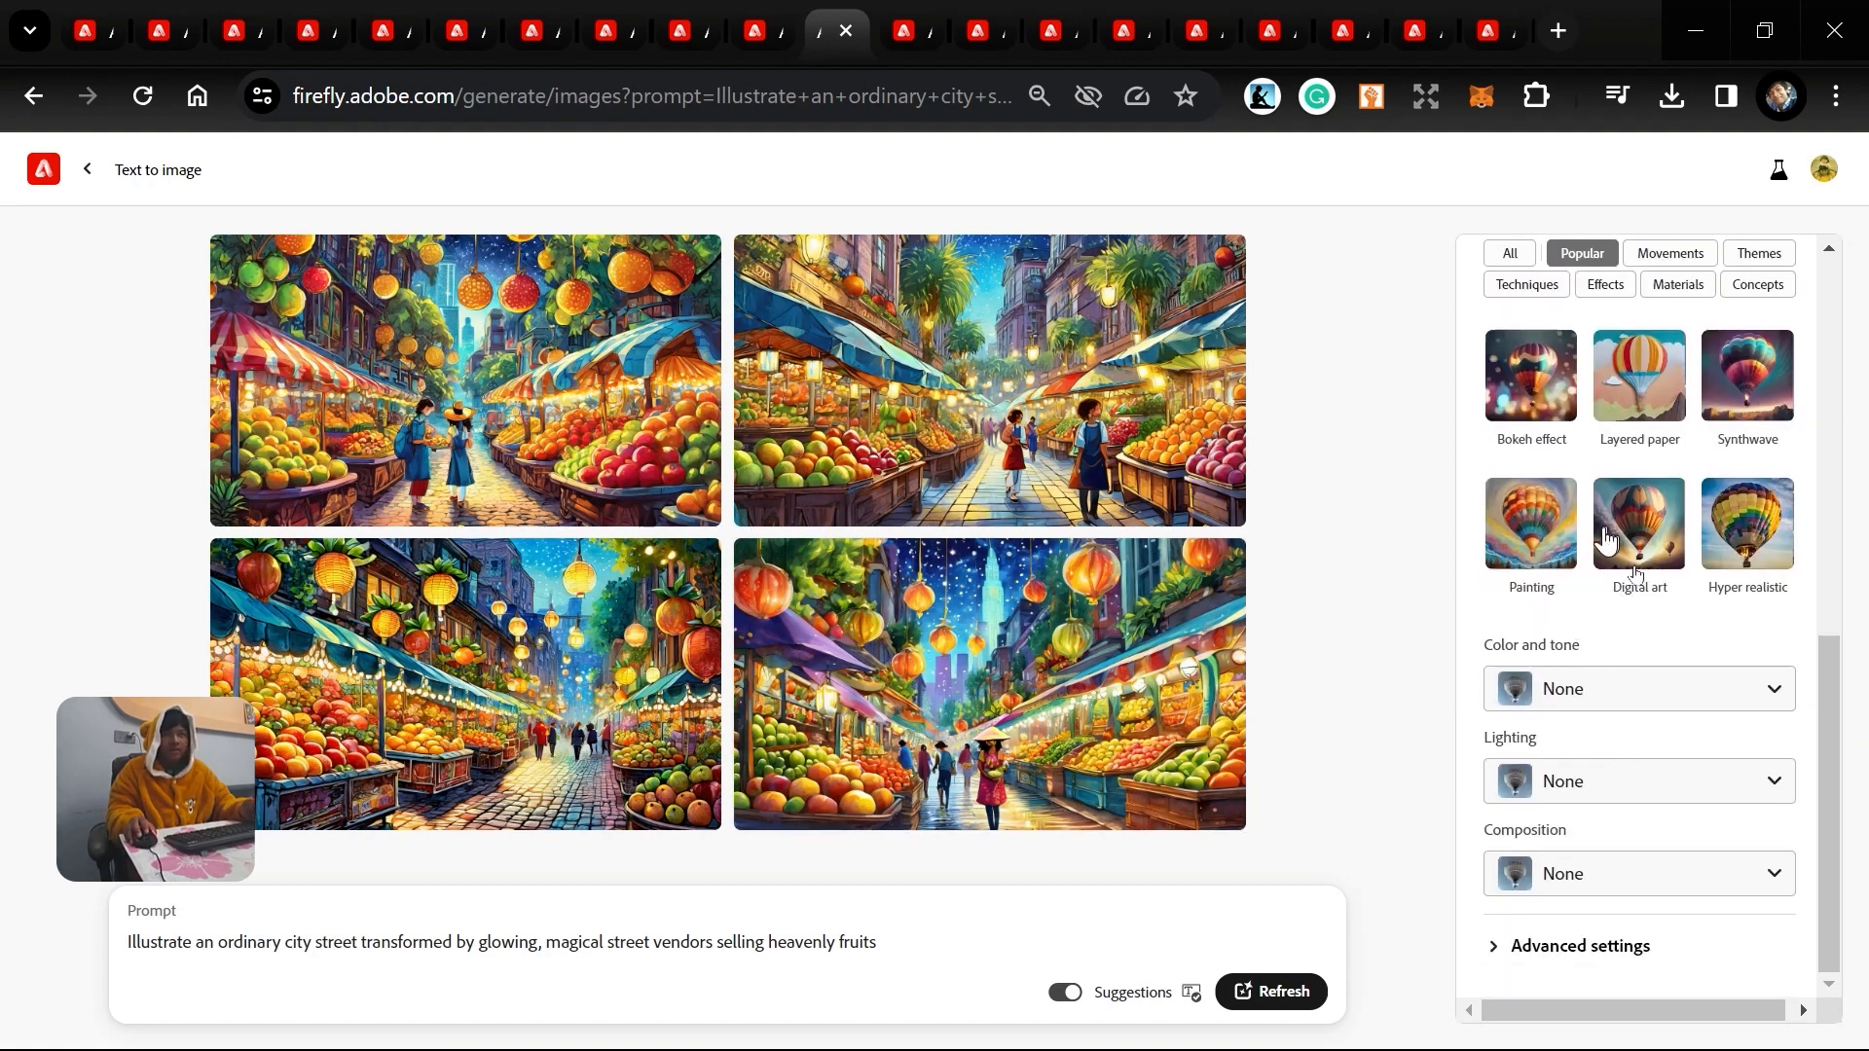
click(920, 946)
text(, apply)
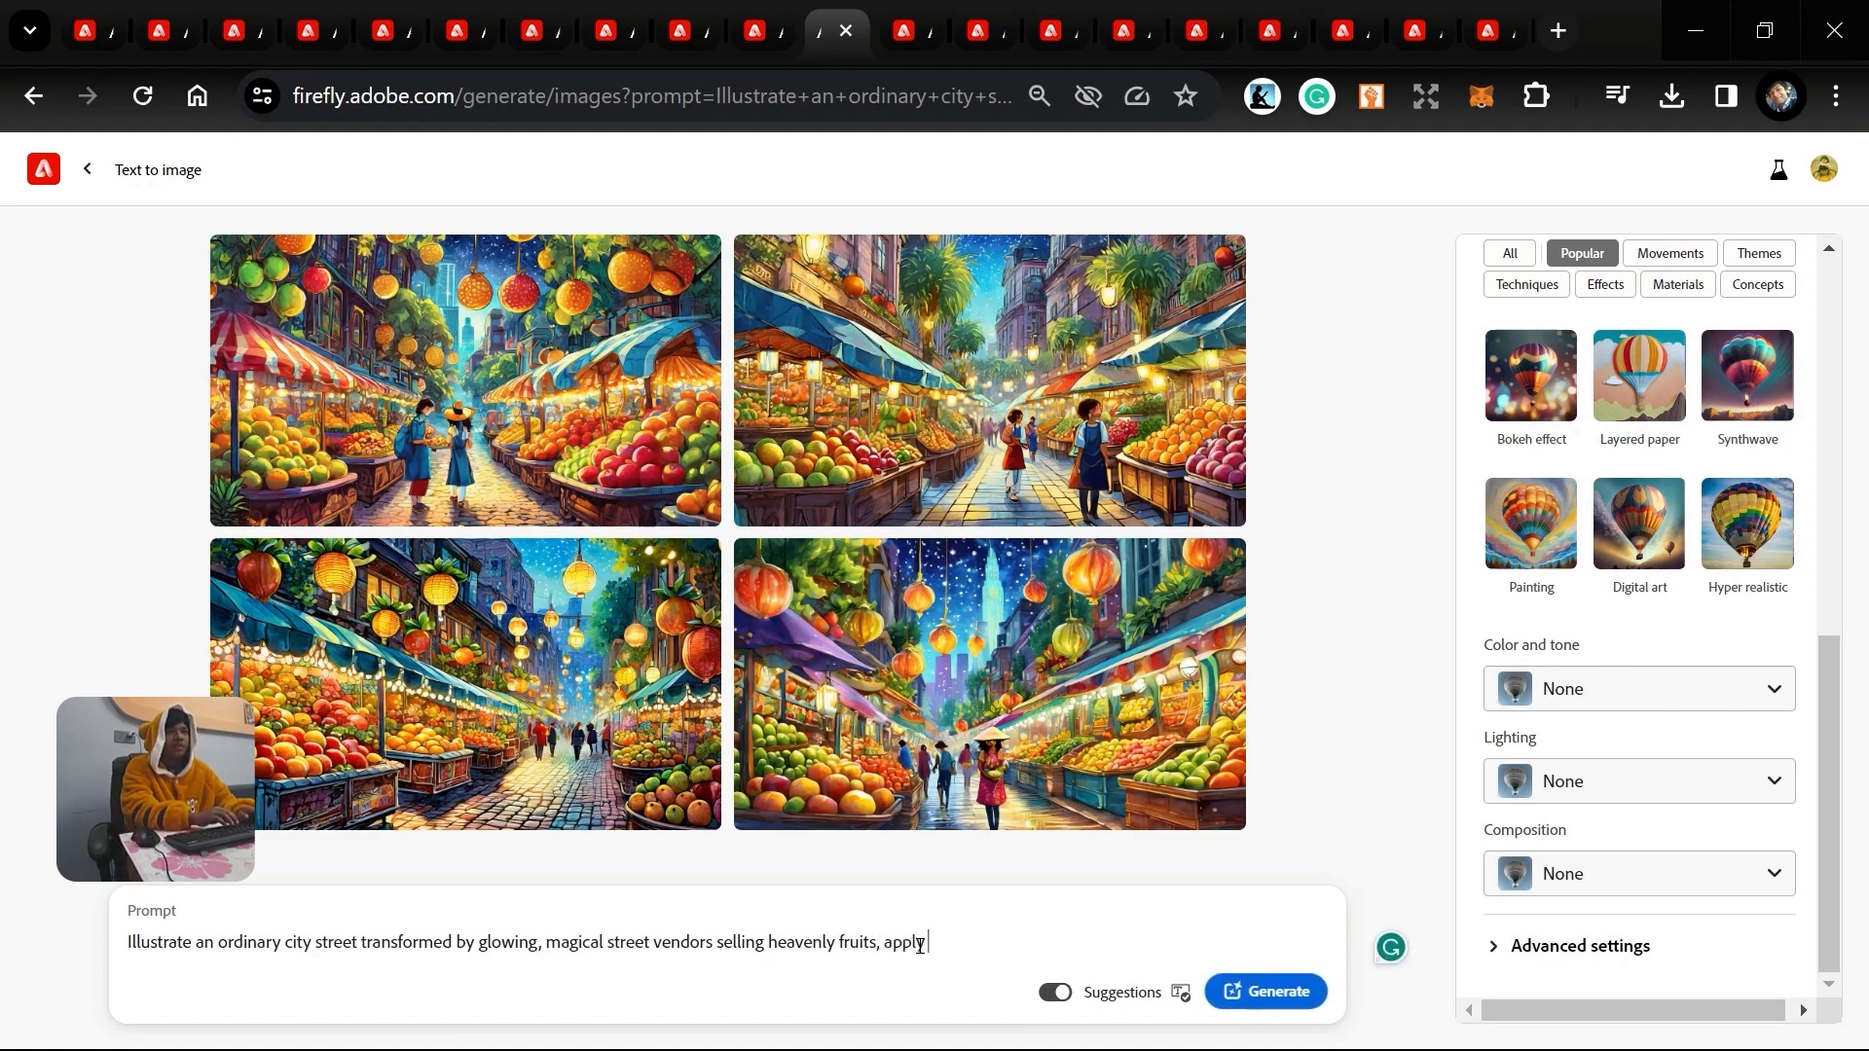
text( hyper)
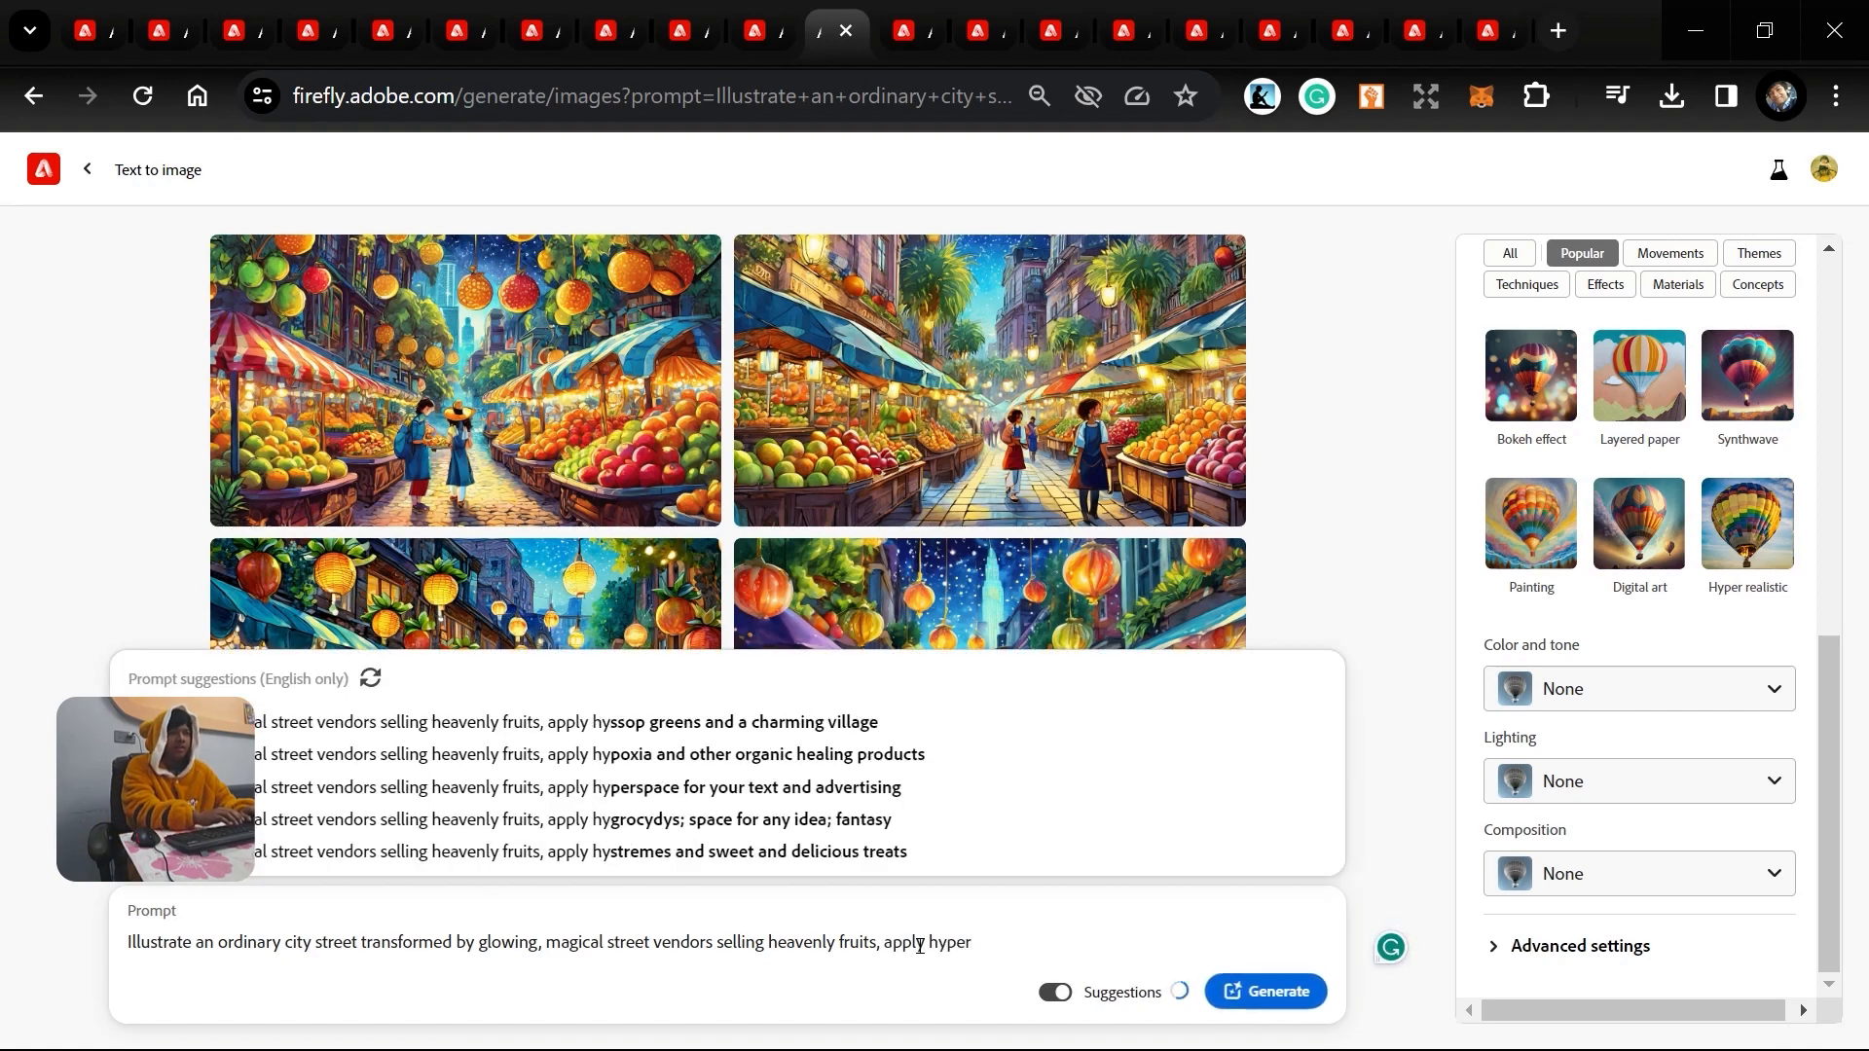
text( realistic)
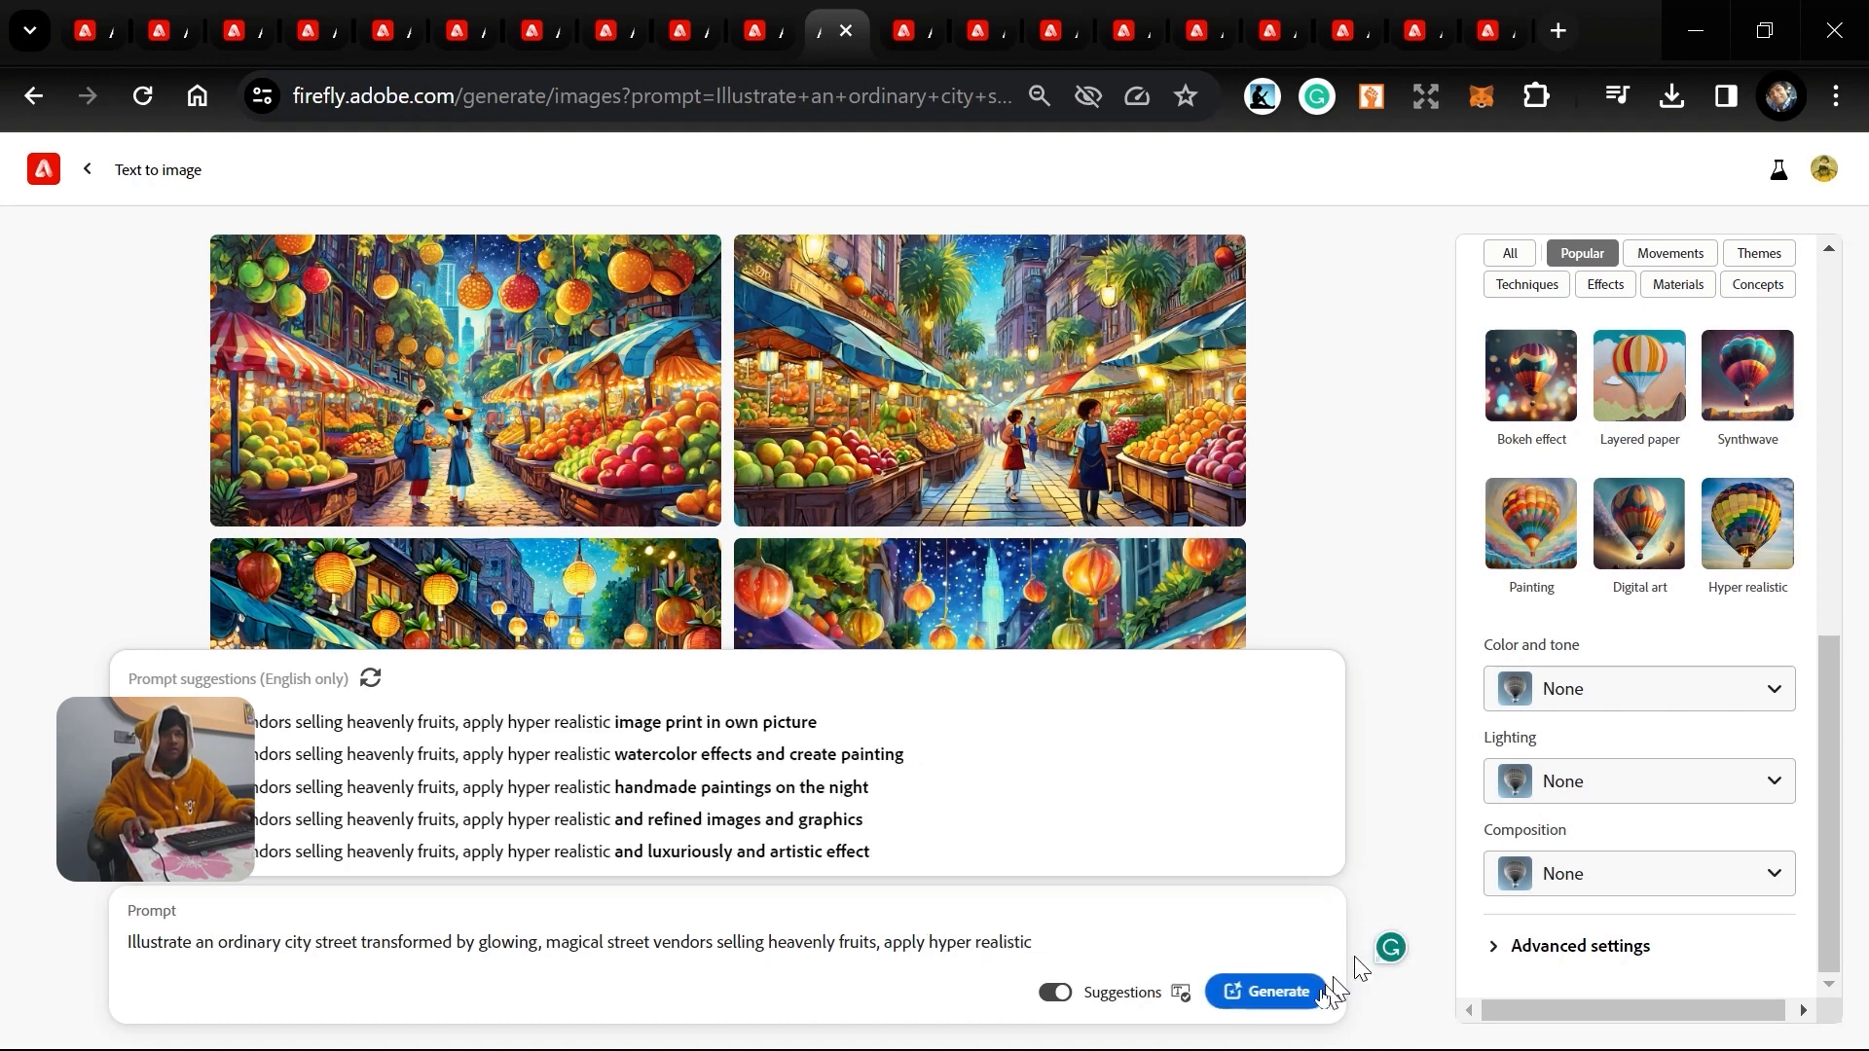
Check the available lighting styles and add ", dramatic light" to the end of the city street prompt.
click(1577, 780)
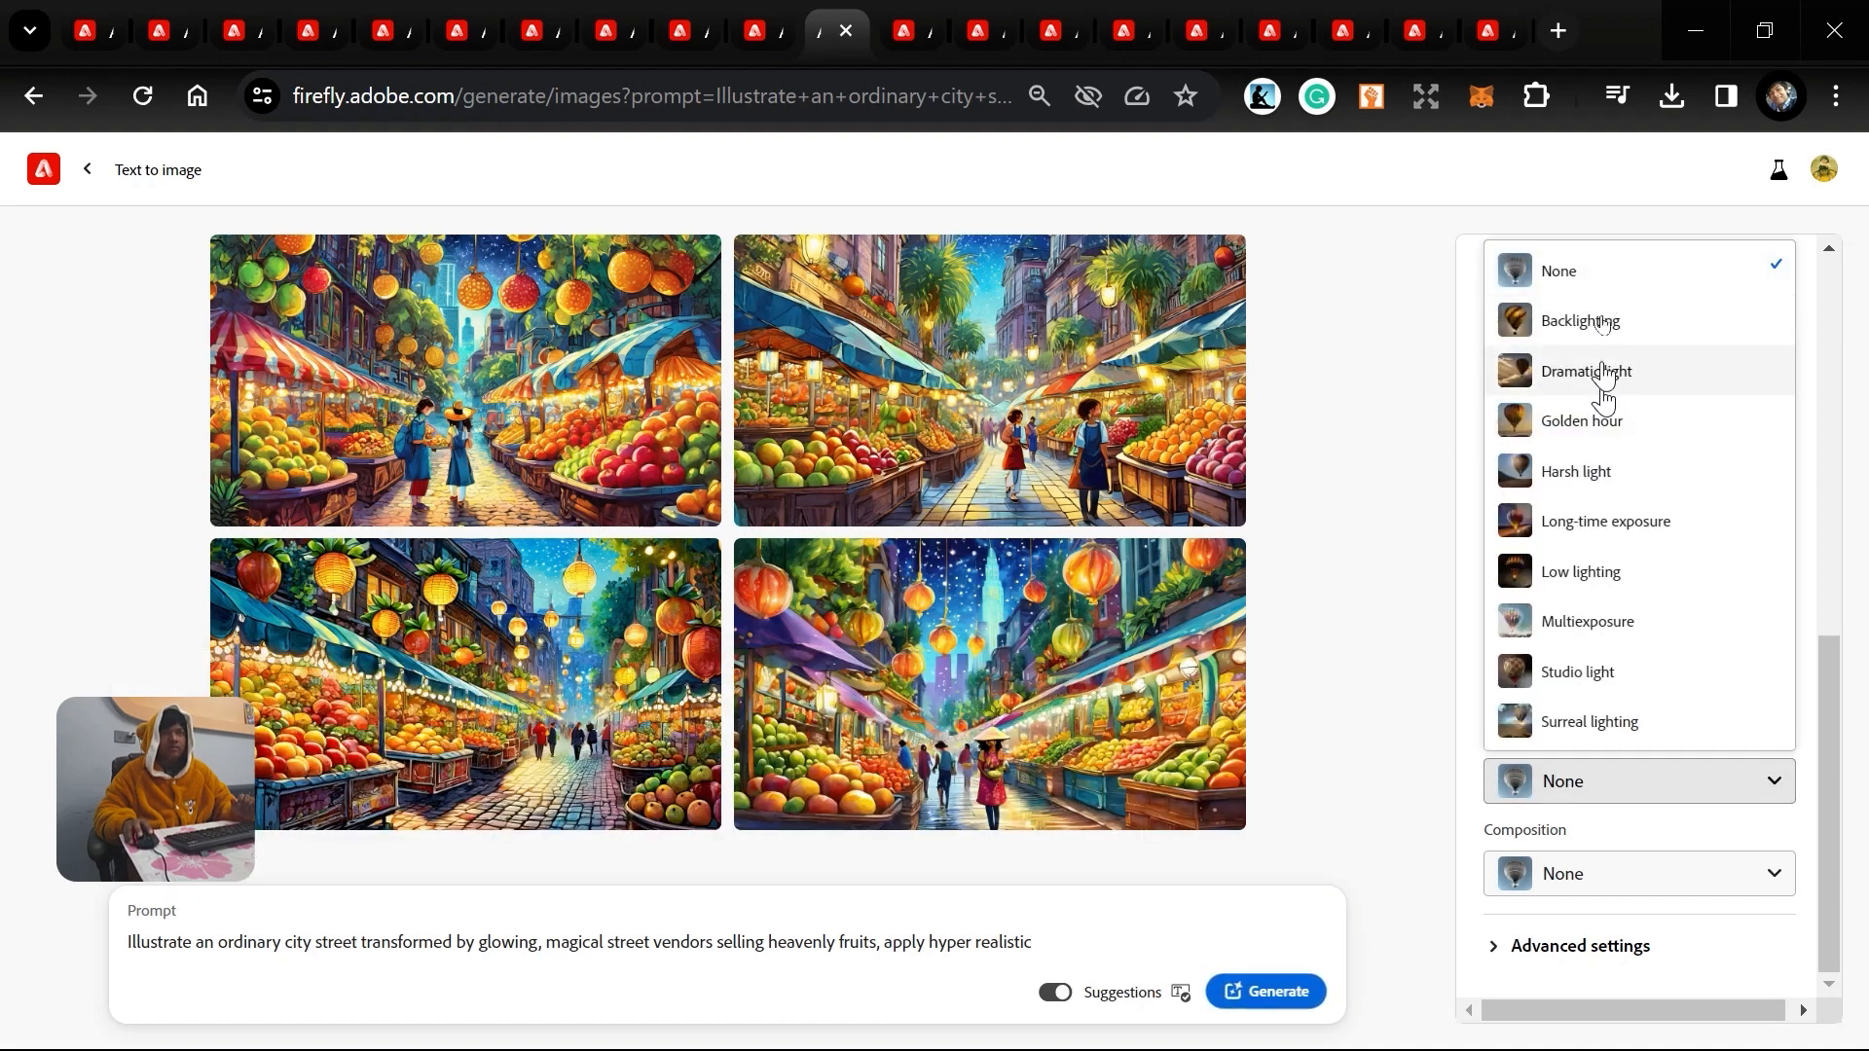
click(1051, 951)
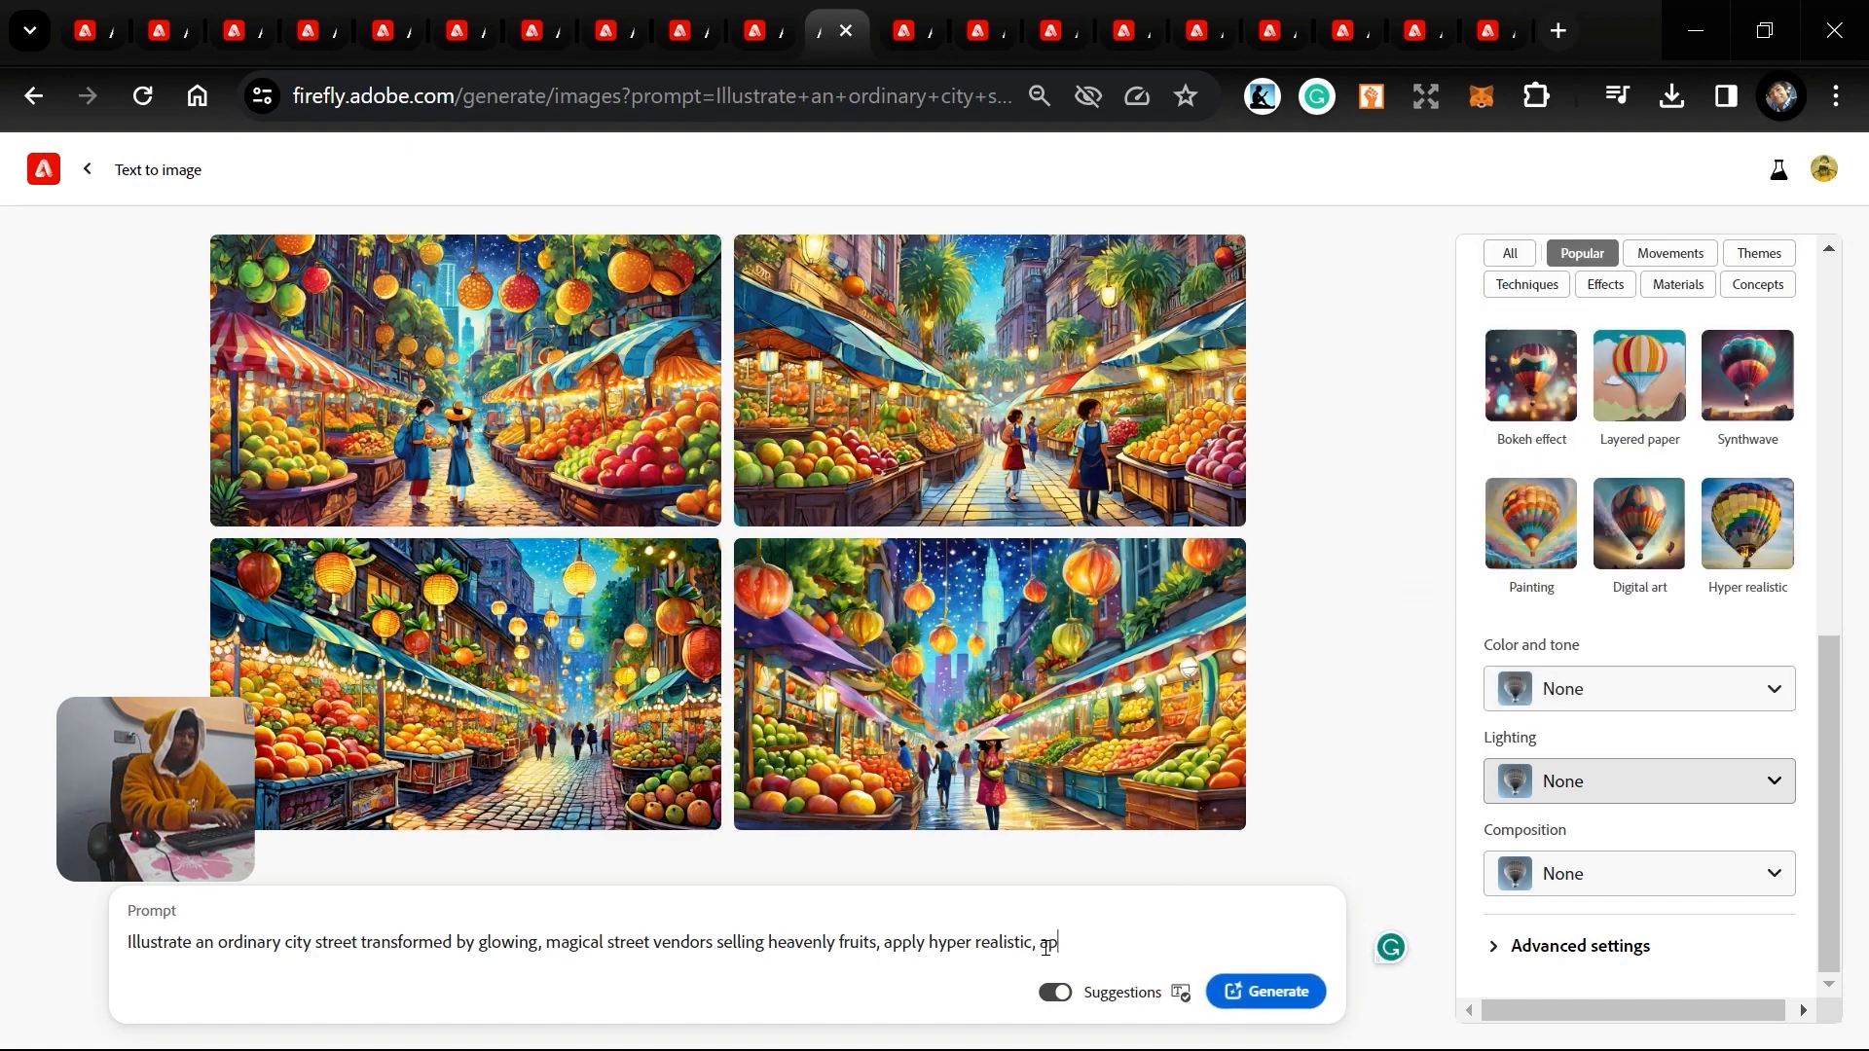
text(d)
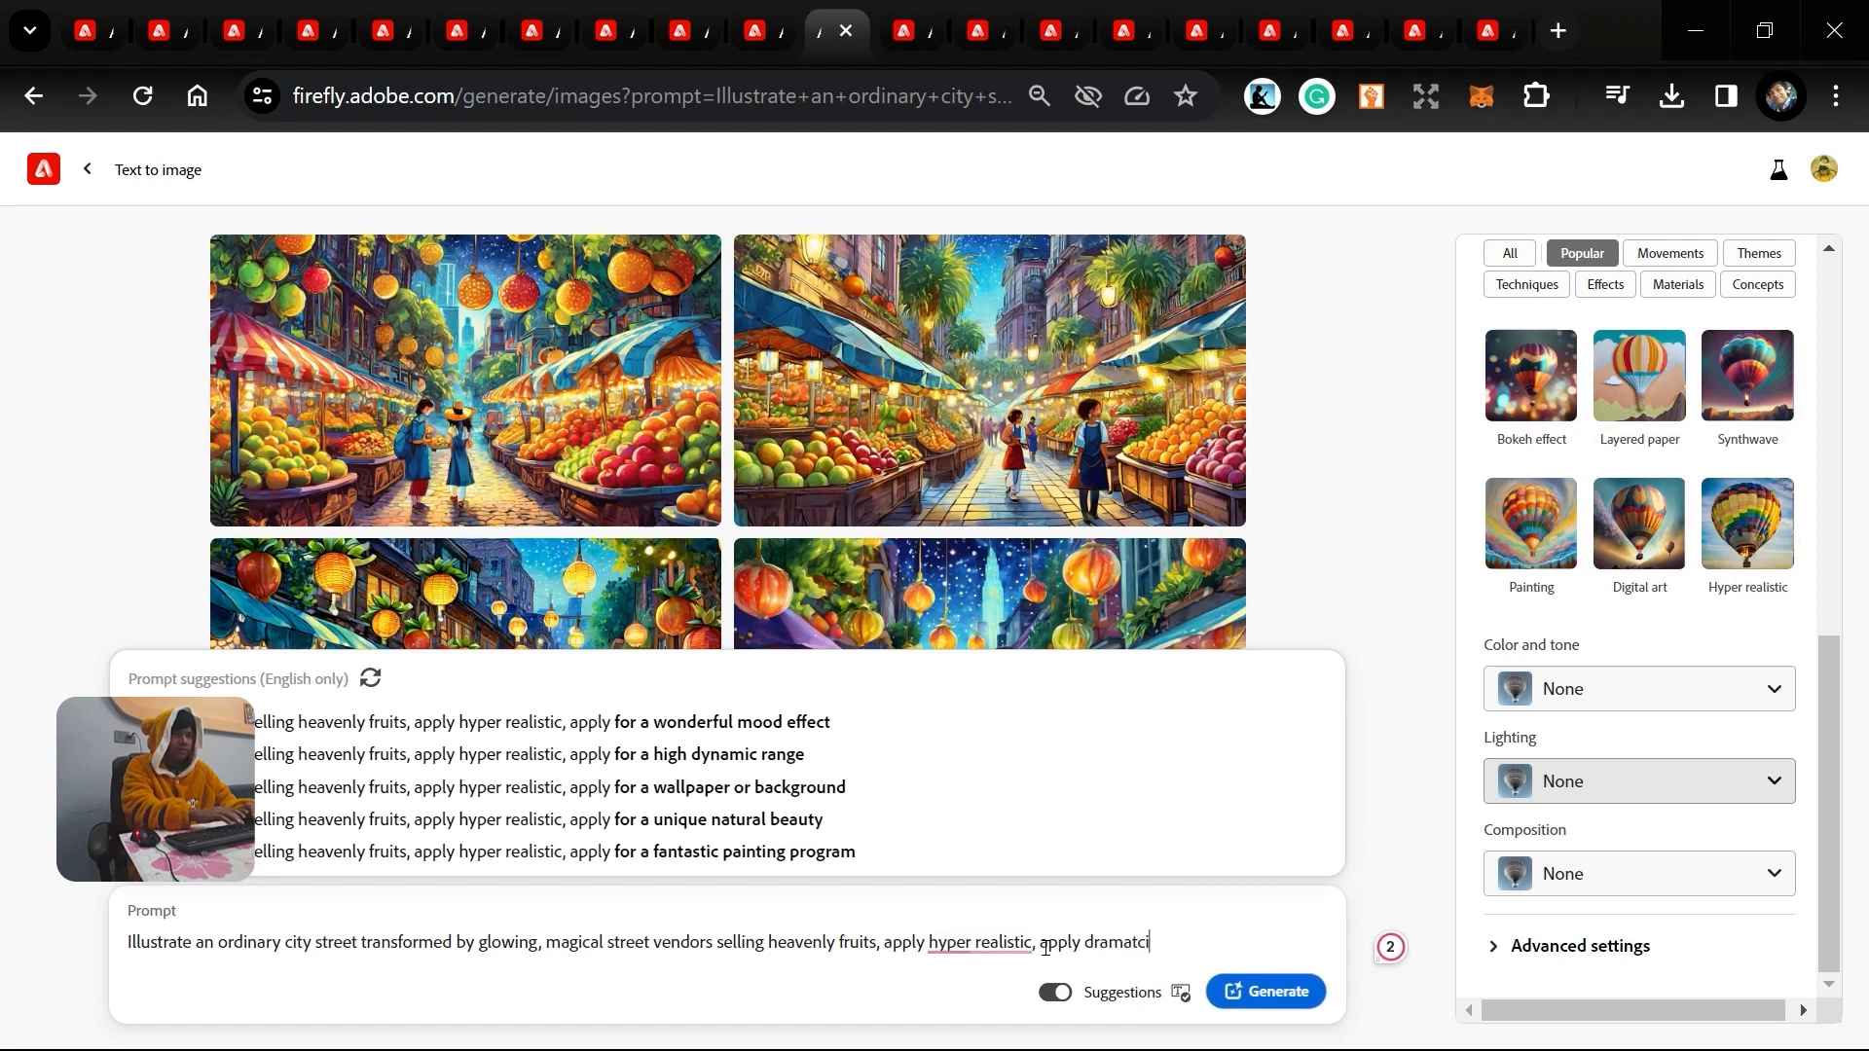
text(ramatic li)
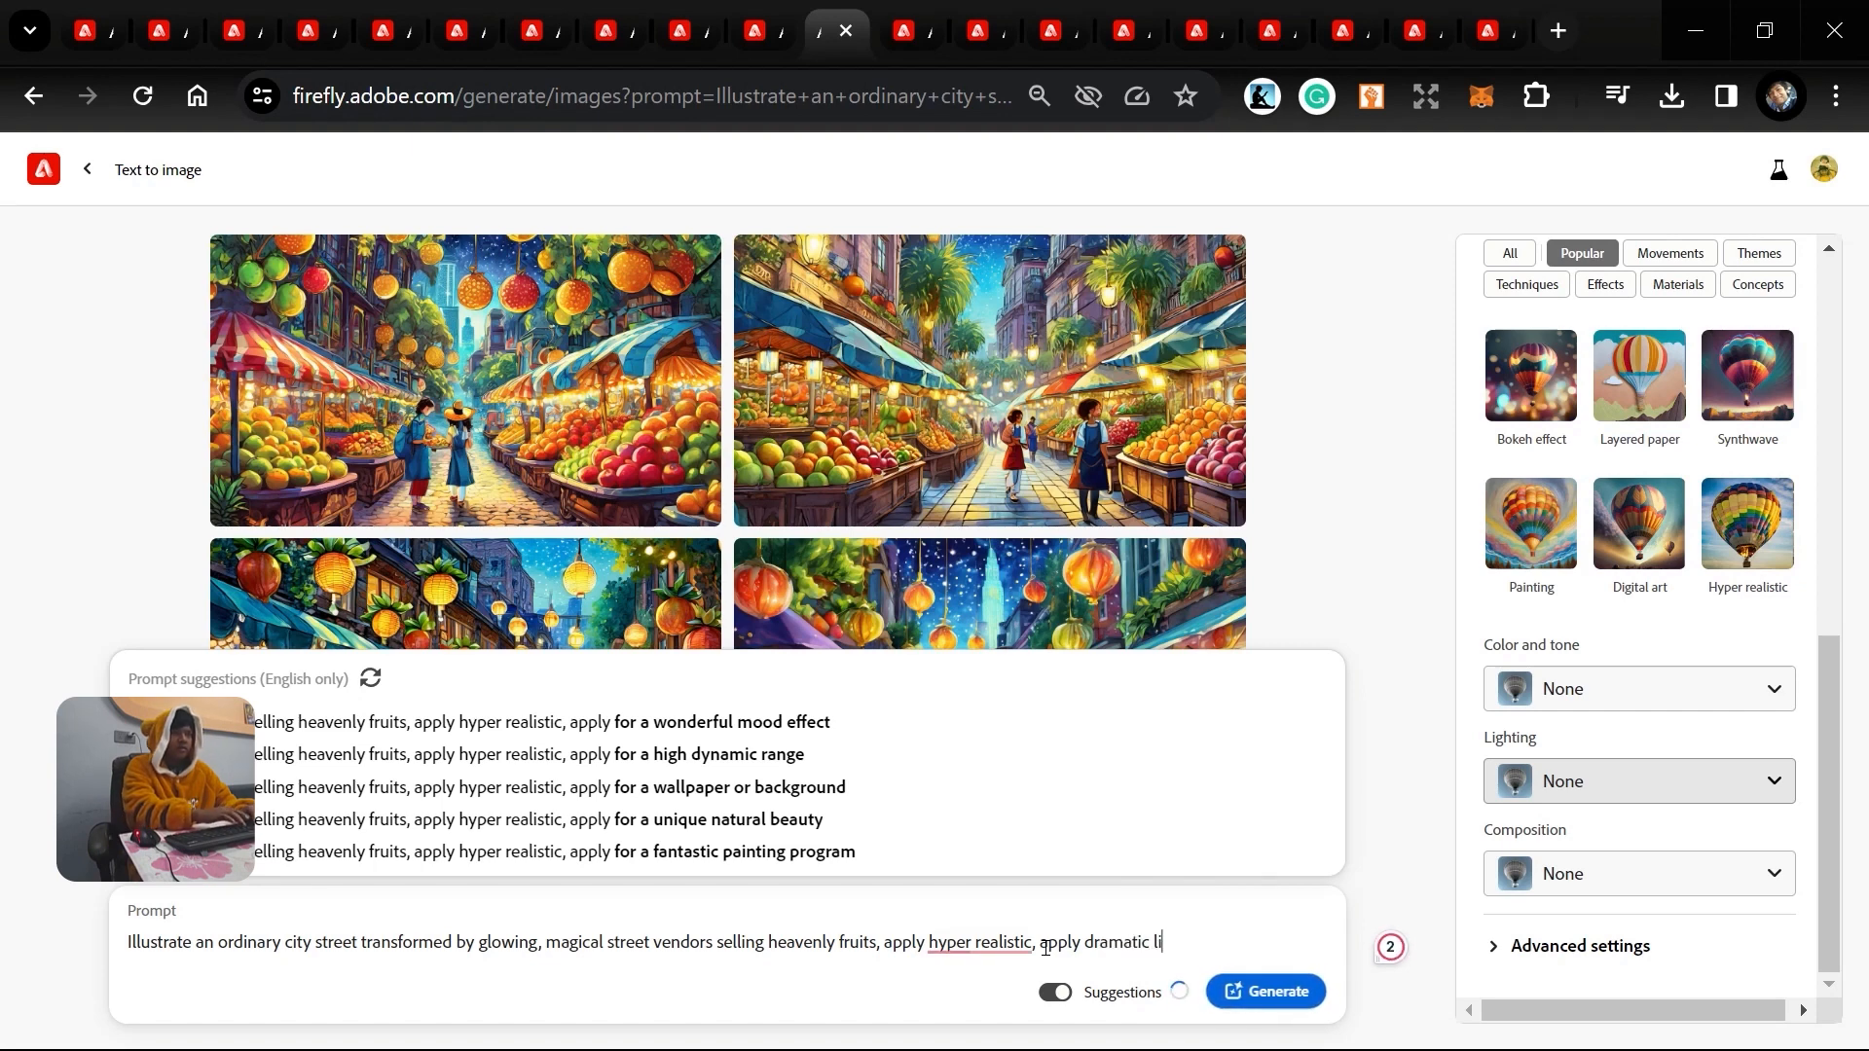
text(ght)
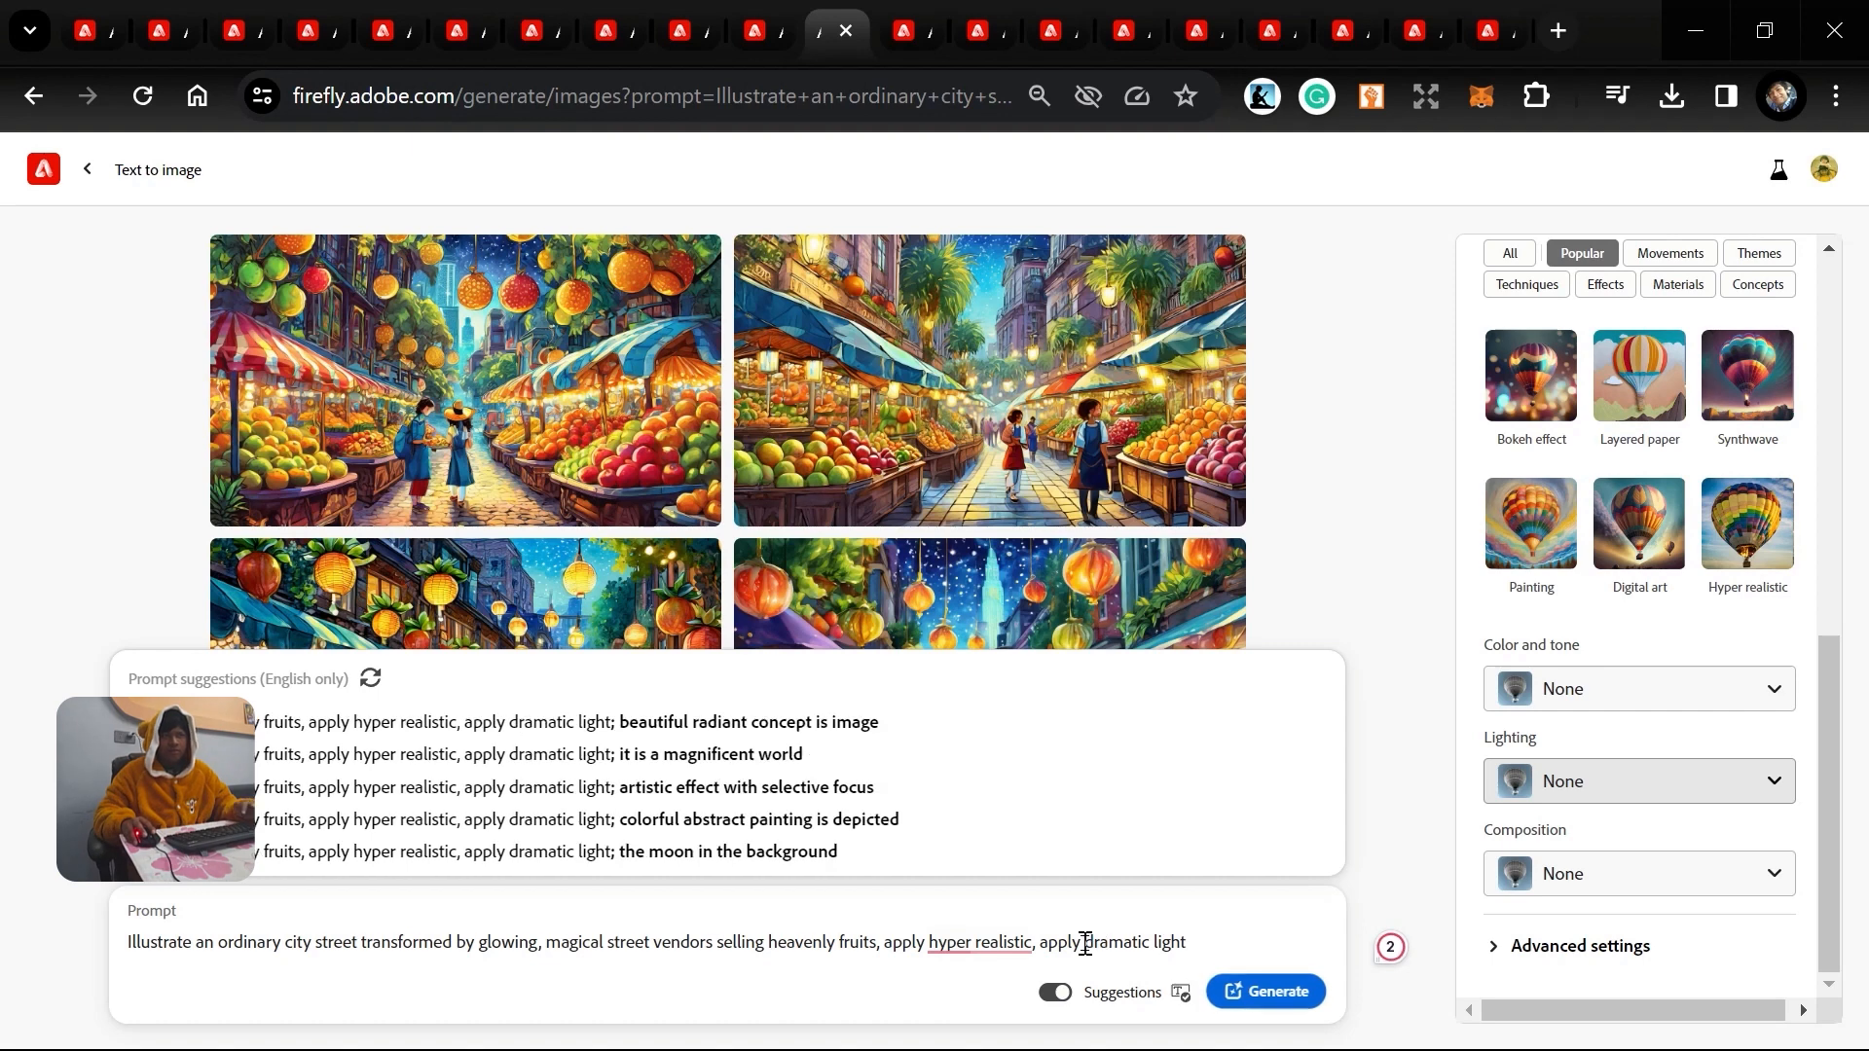
drag(1084, 945, 1041, 944)
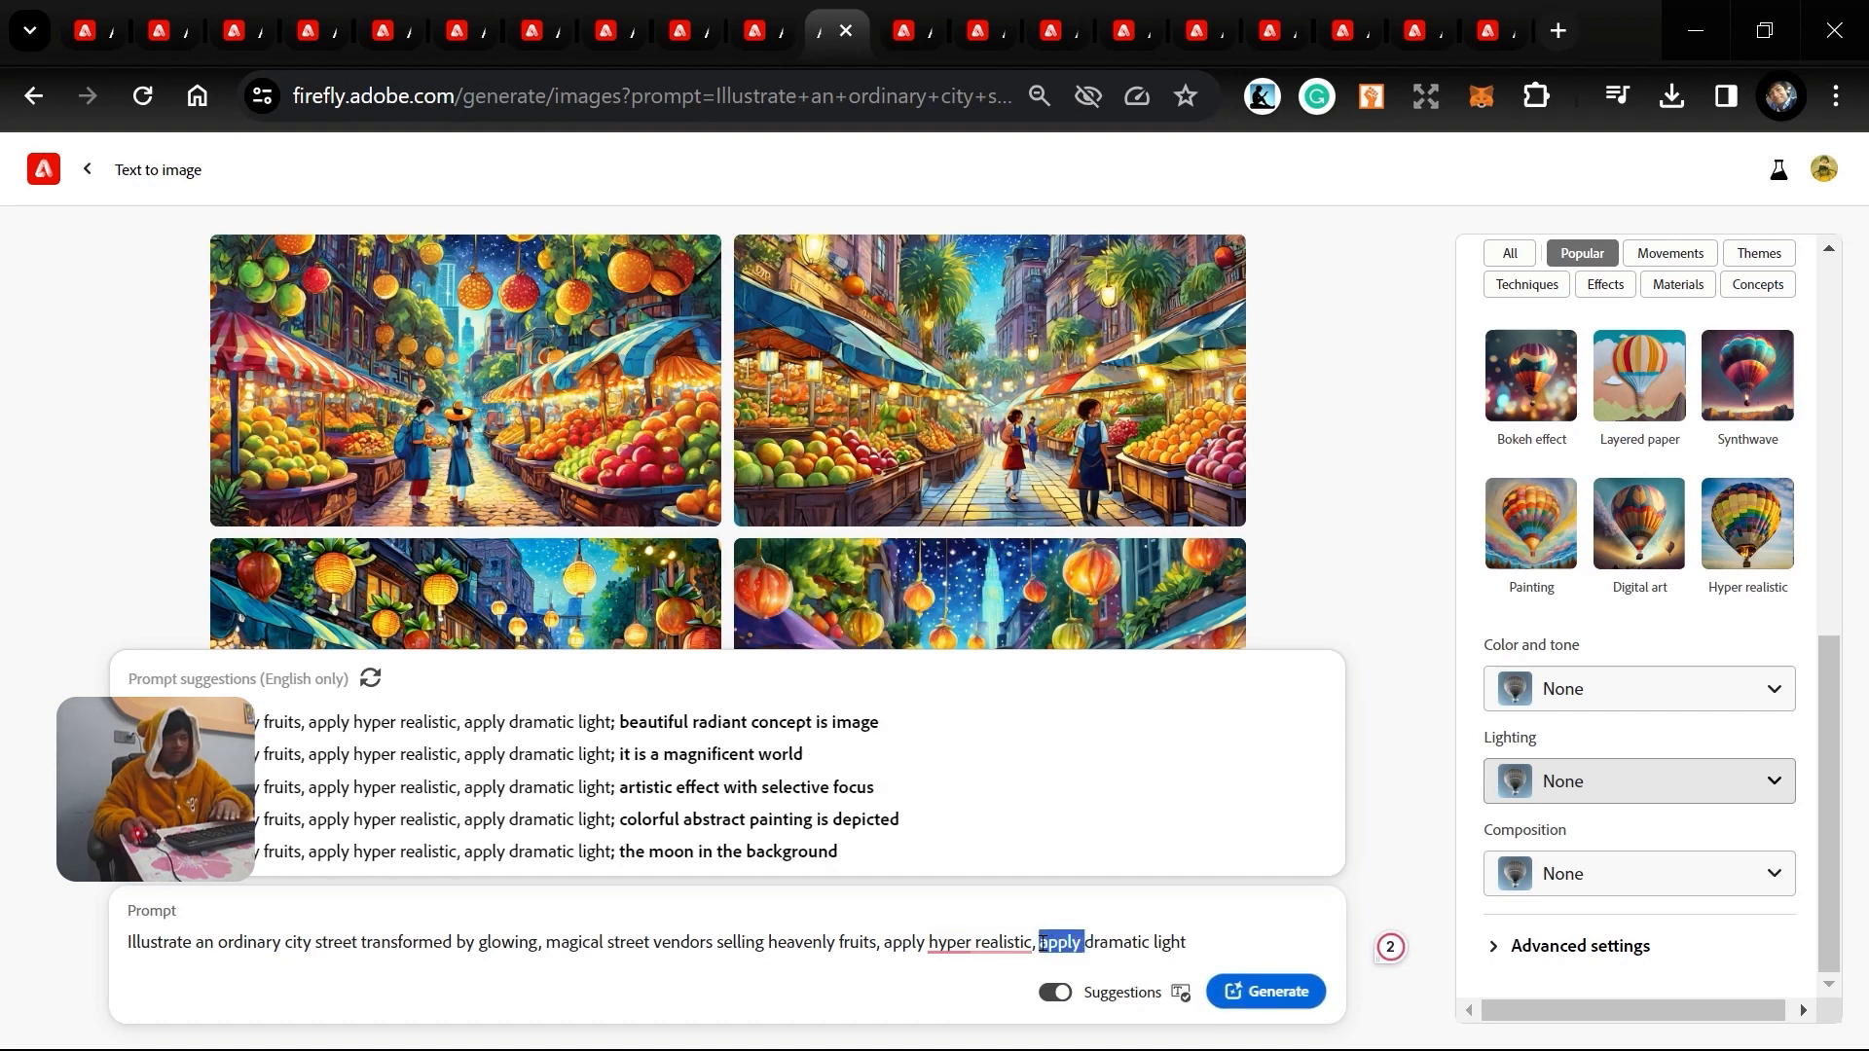
key(BackSpace)
click(1190, 934)
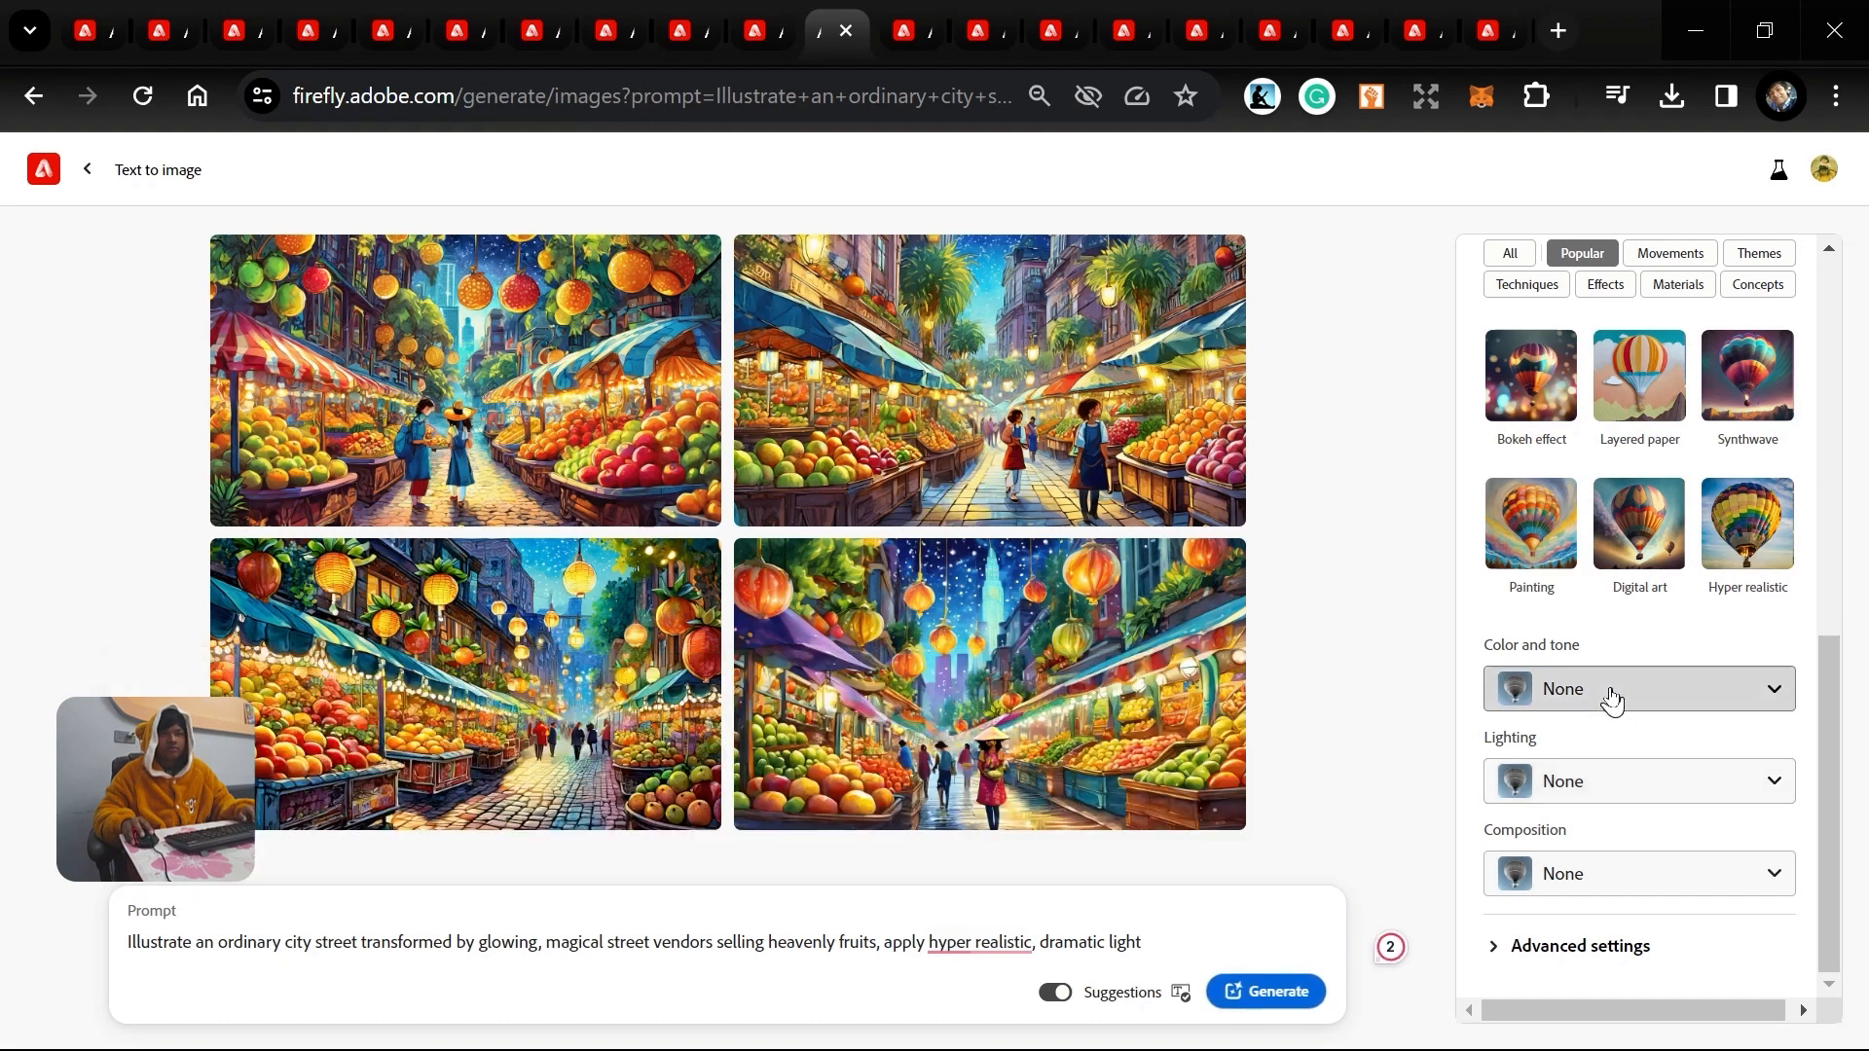
Check the color and tone styles, append ", vibrant colors" to the city street prompt and generate new images.
click(1612, 693)
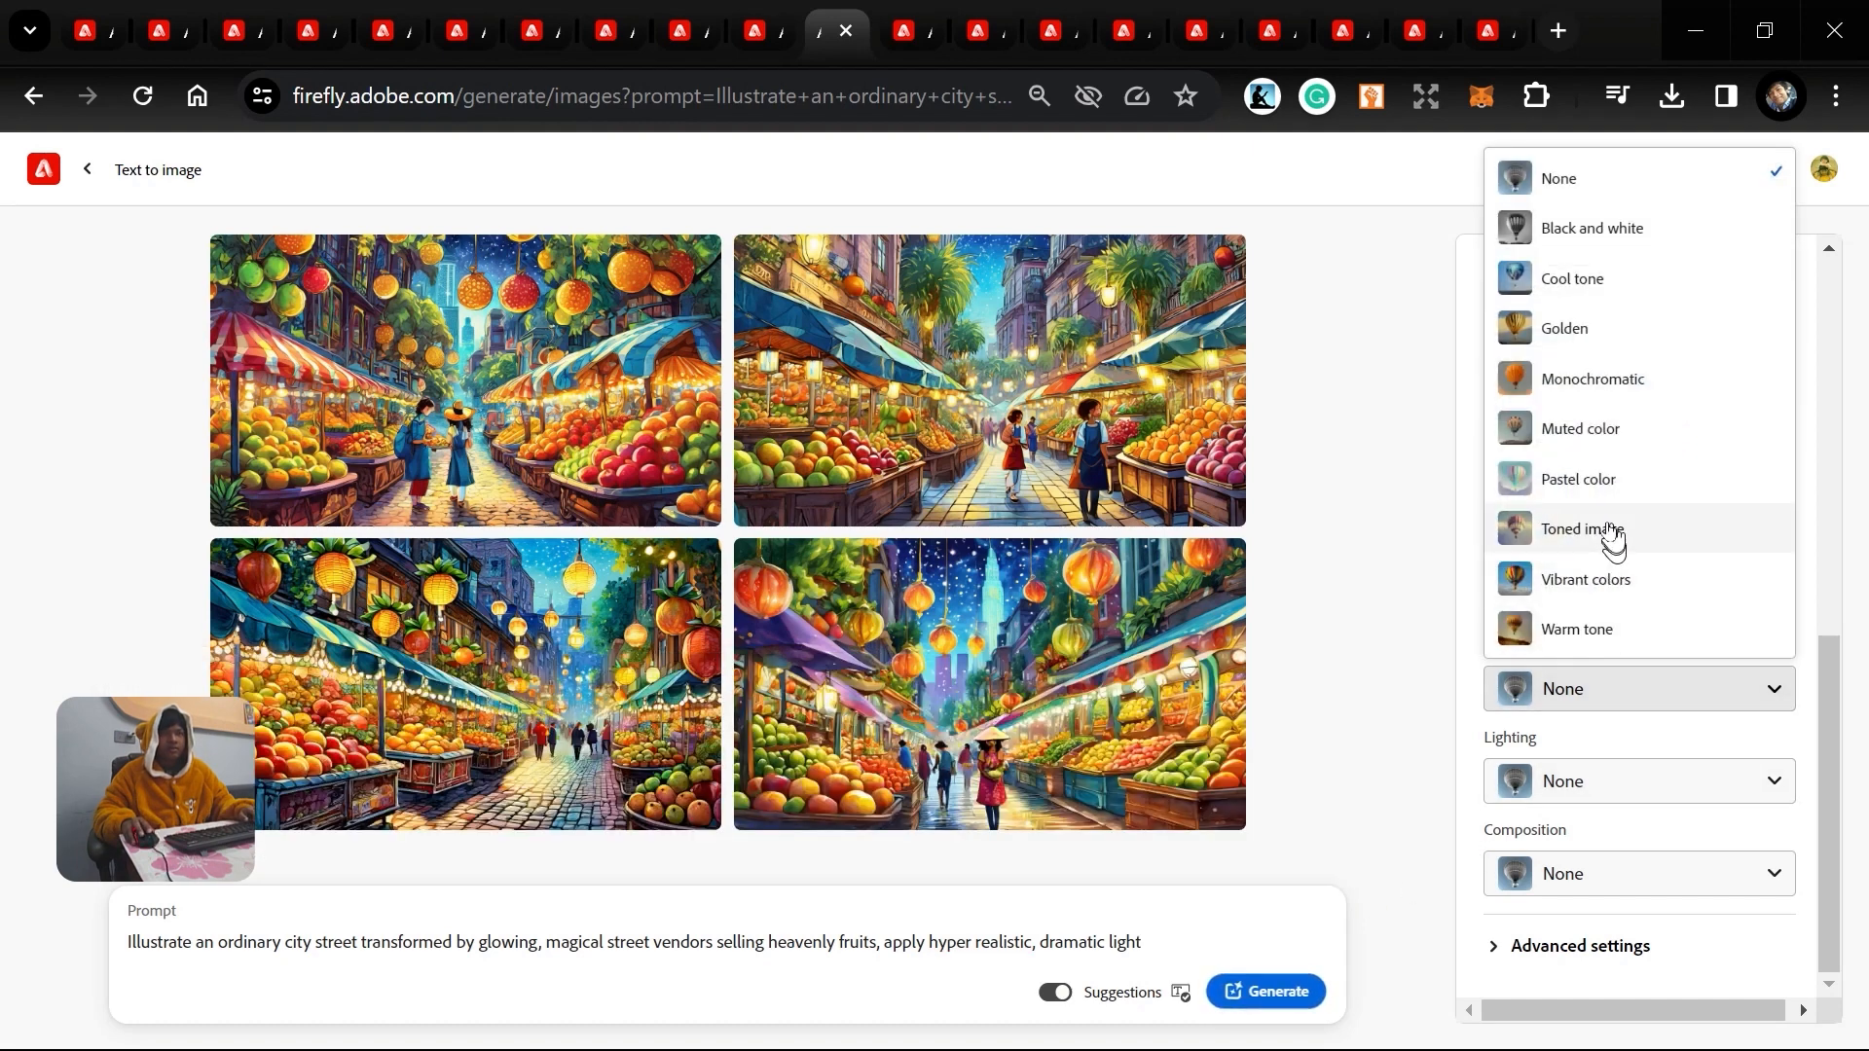
click(1166, 951)
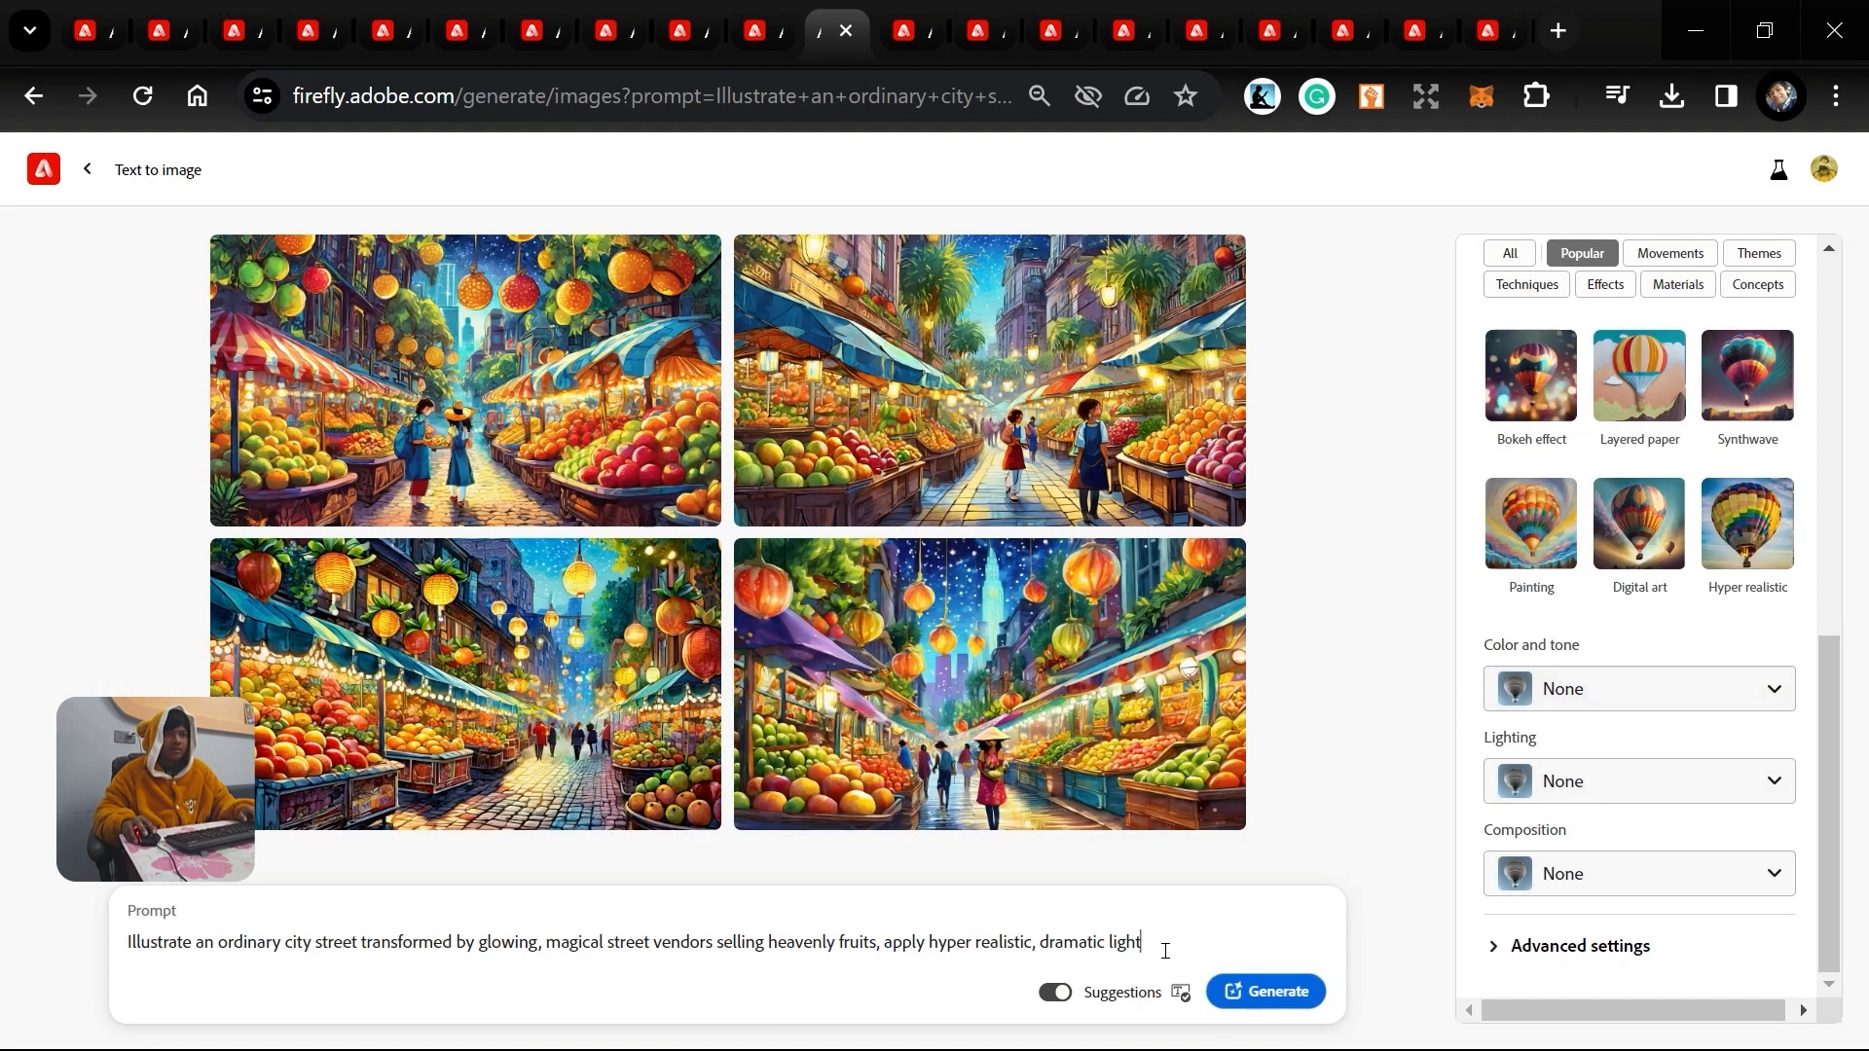
text(vibran)
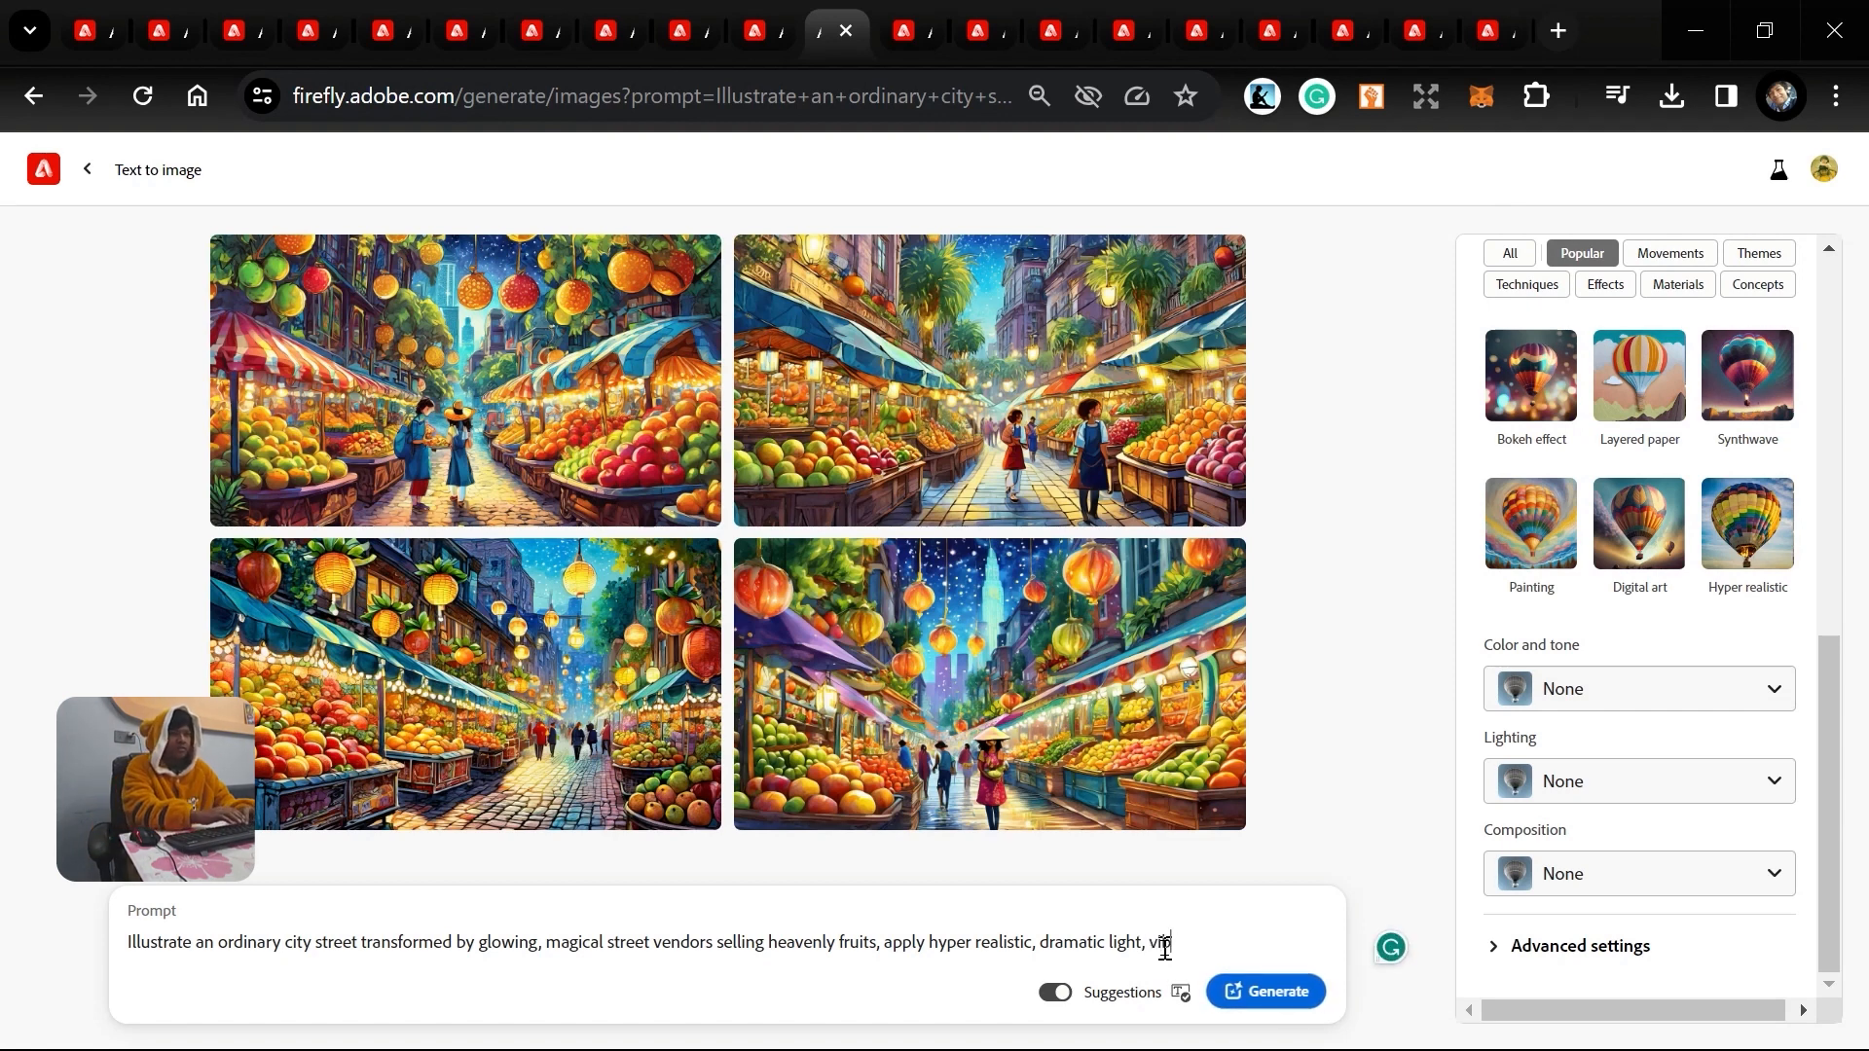
text(t colors)
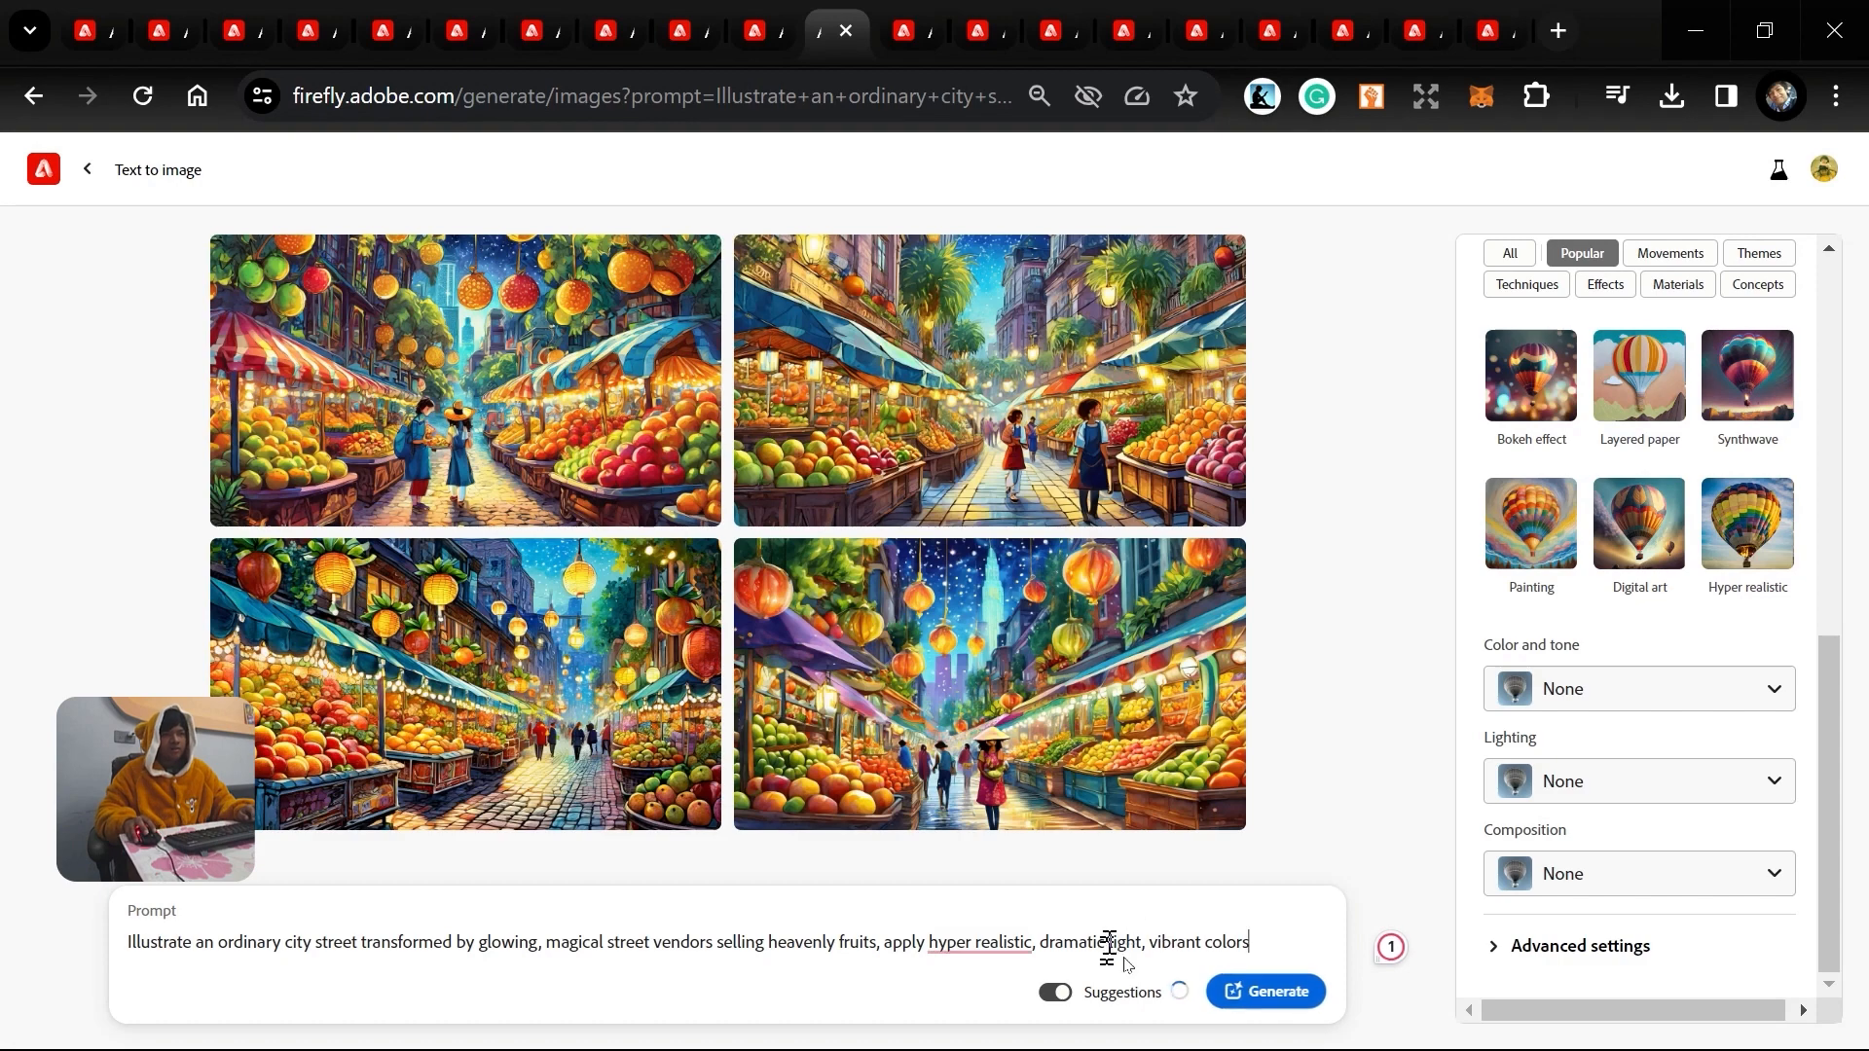
click(1268, 993)
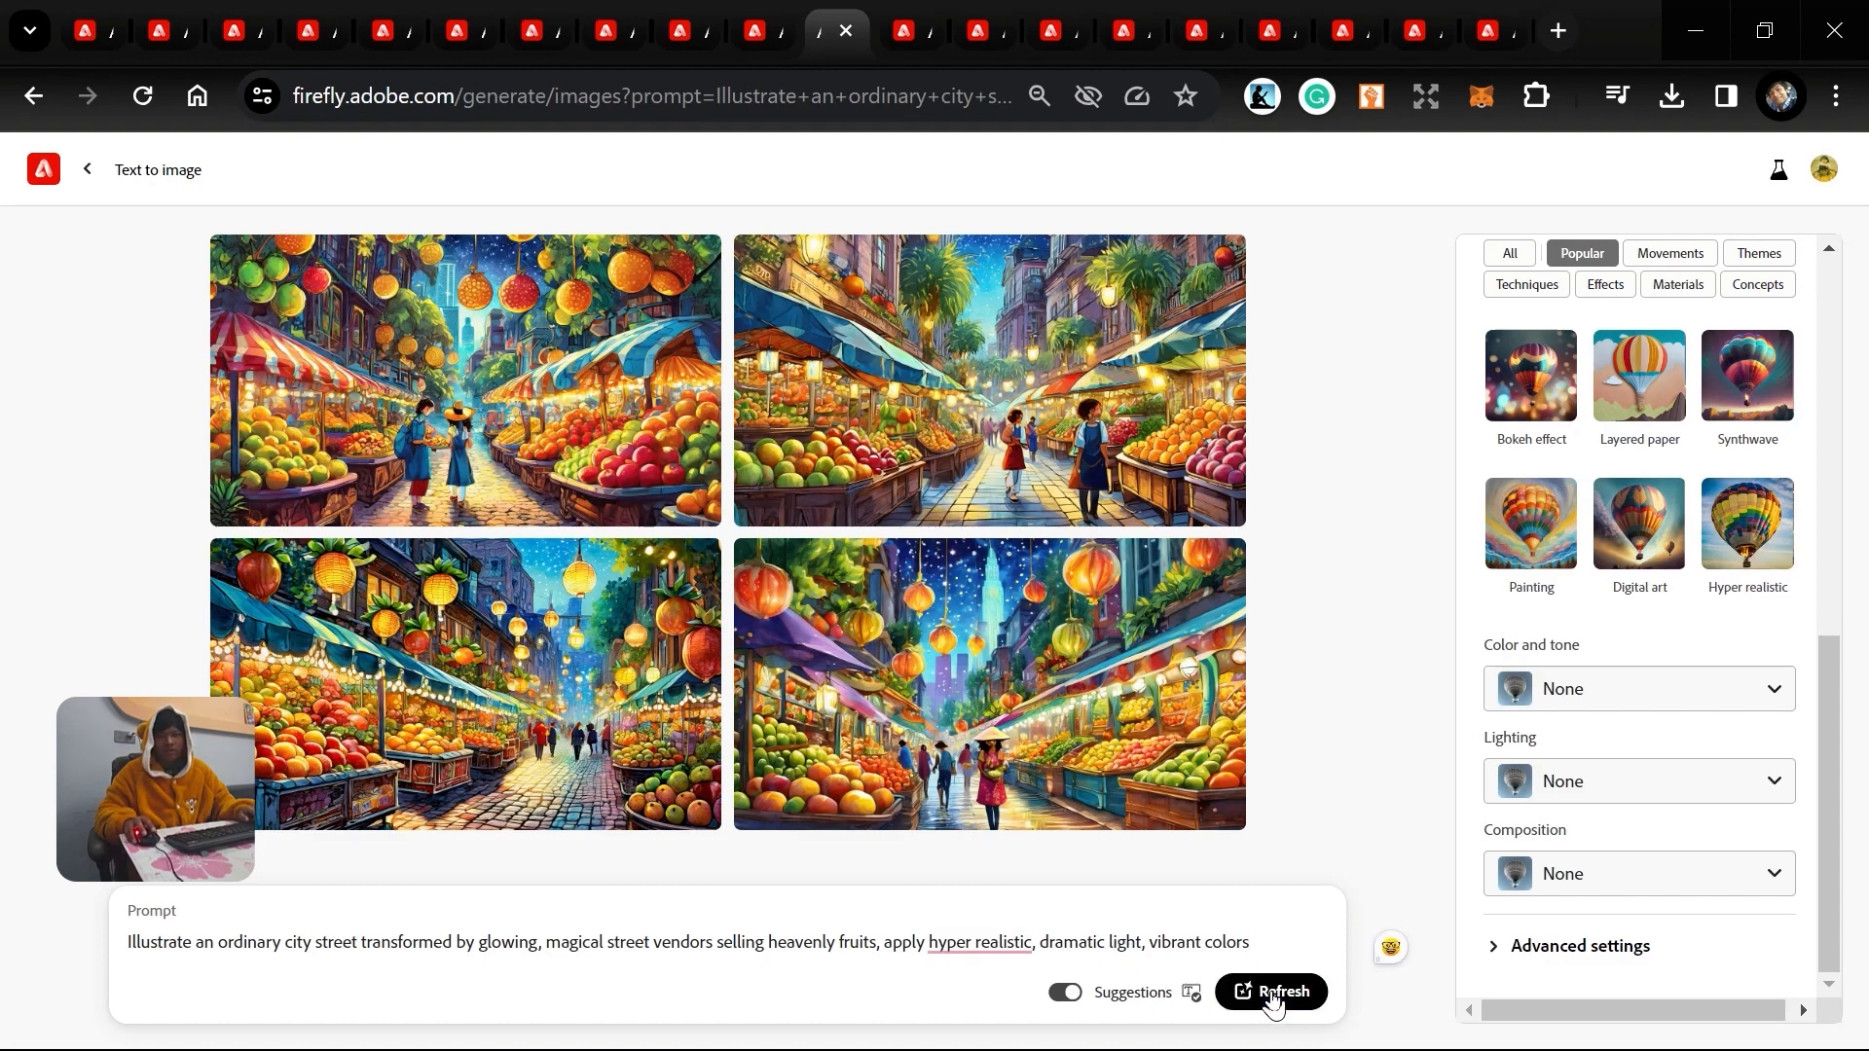
Set the aspect ratio of the neural networks image to Widescreen (16:9) and generate new images.
click(763, 17)
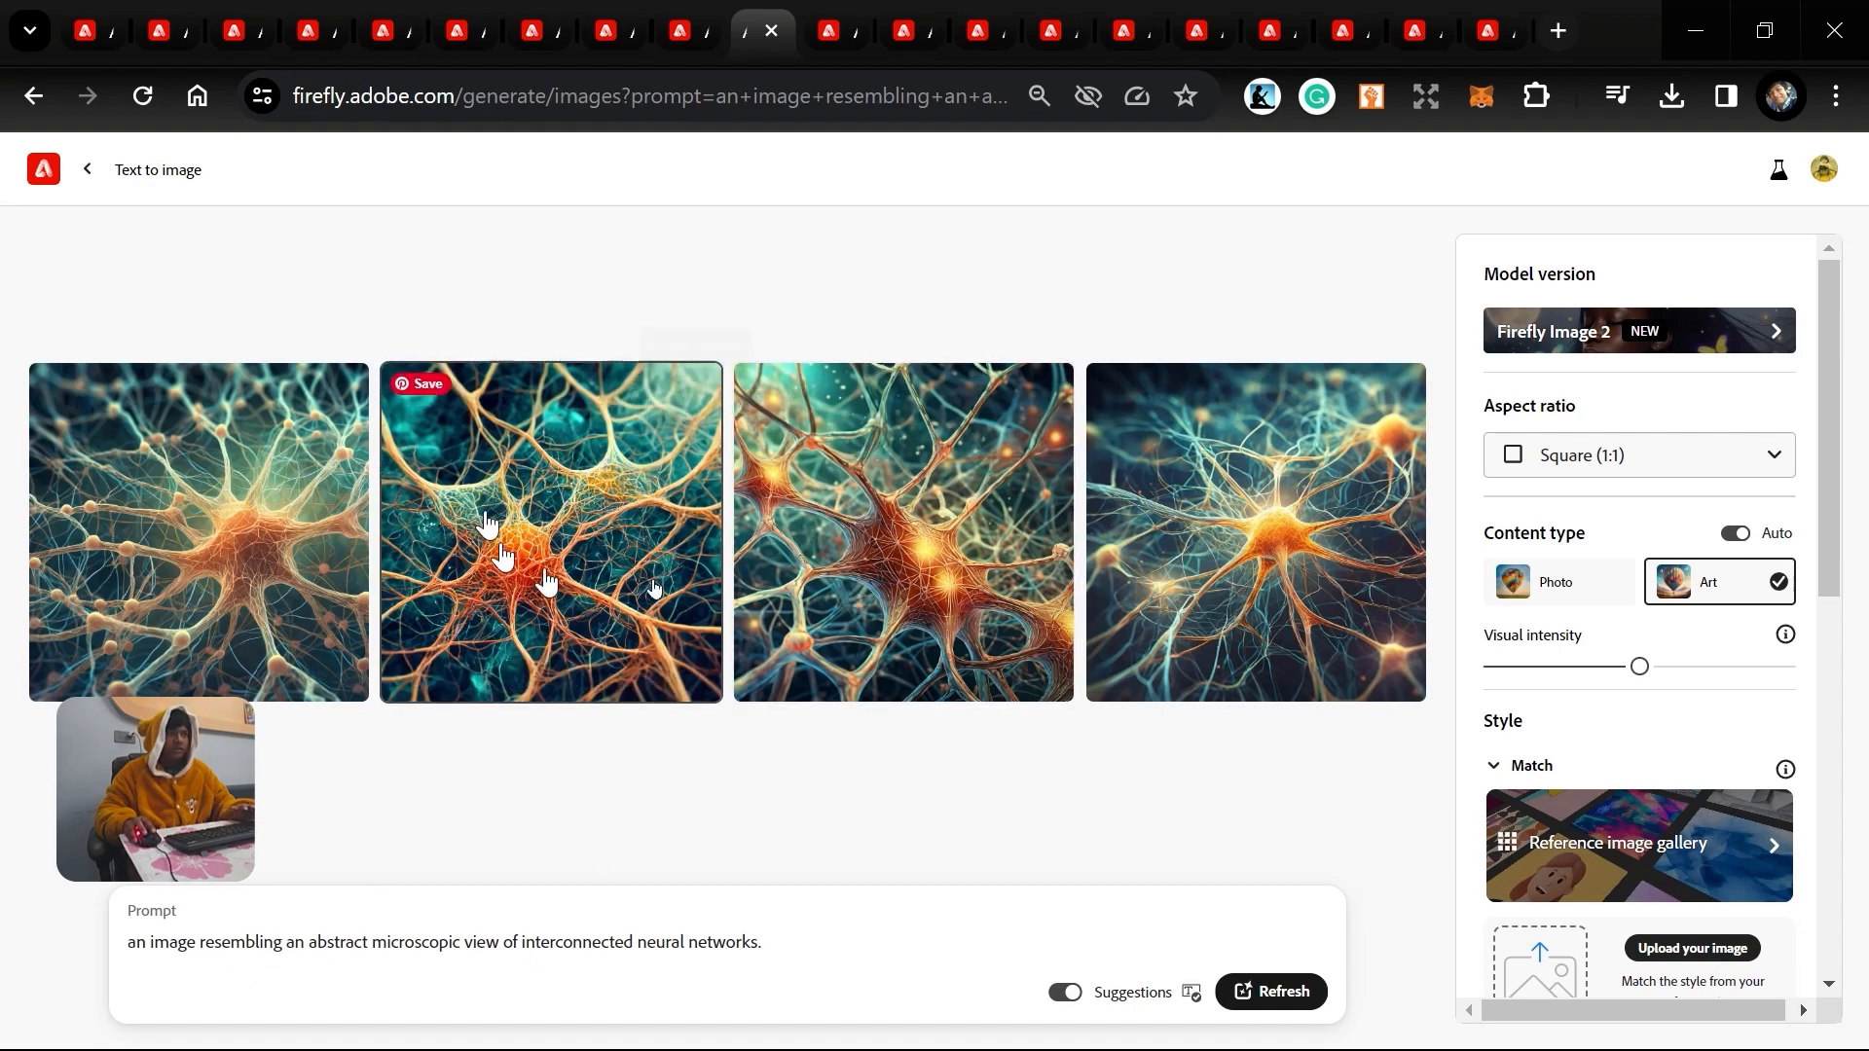
click(1616, 459)
click(1595, 654)
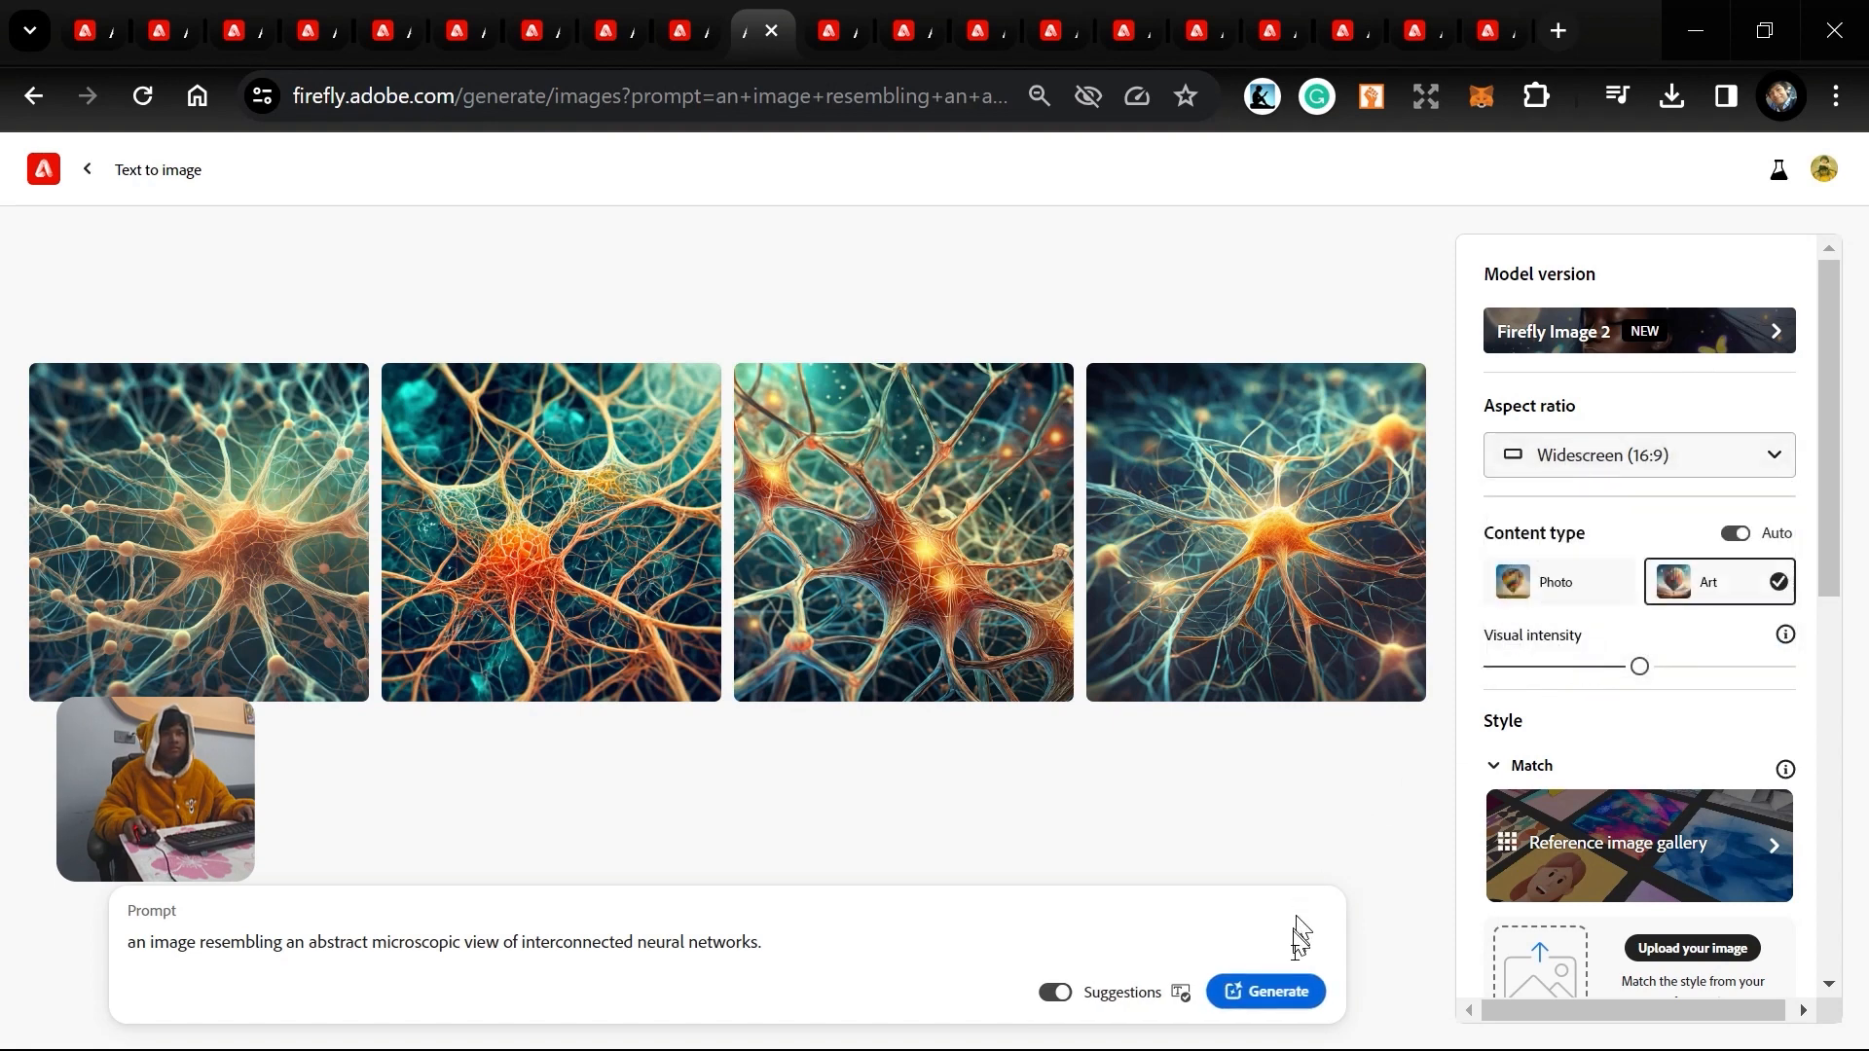
click(1272, 990)
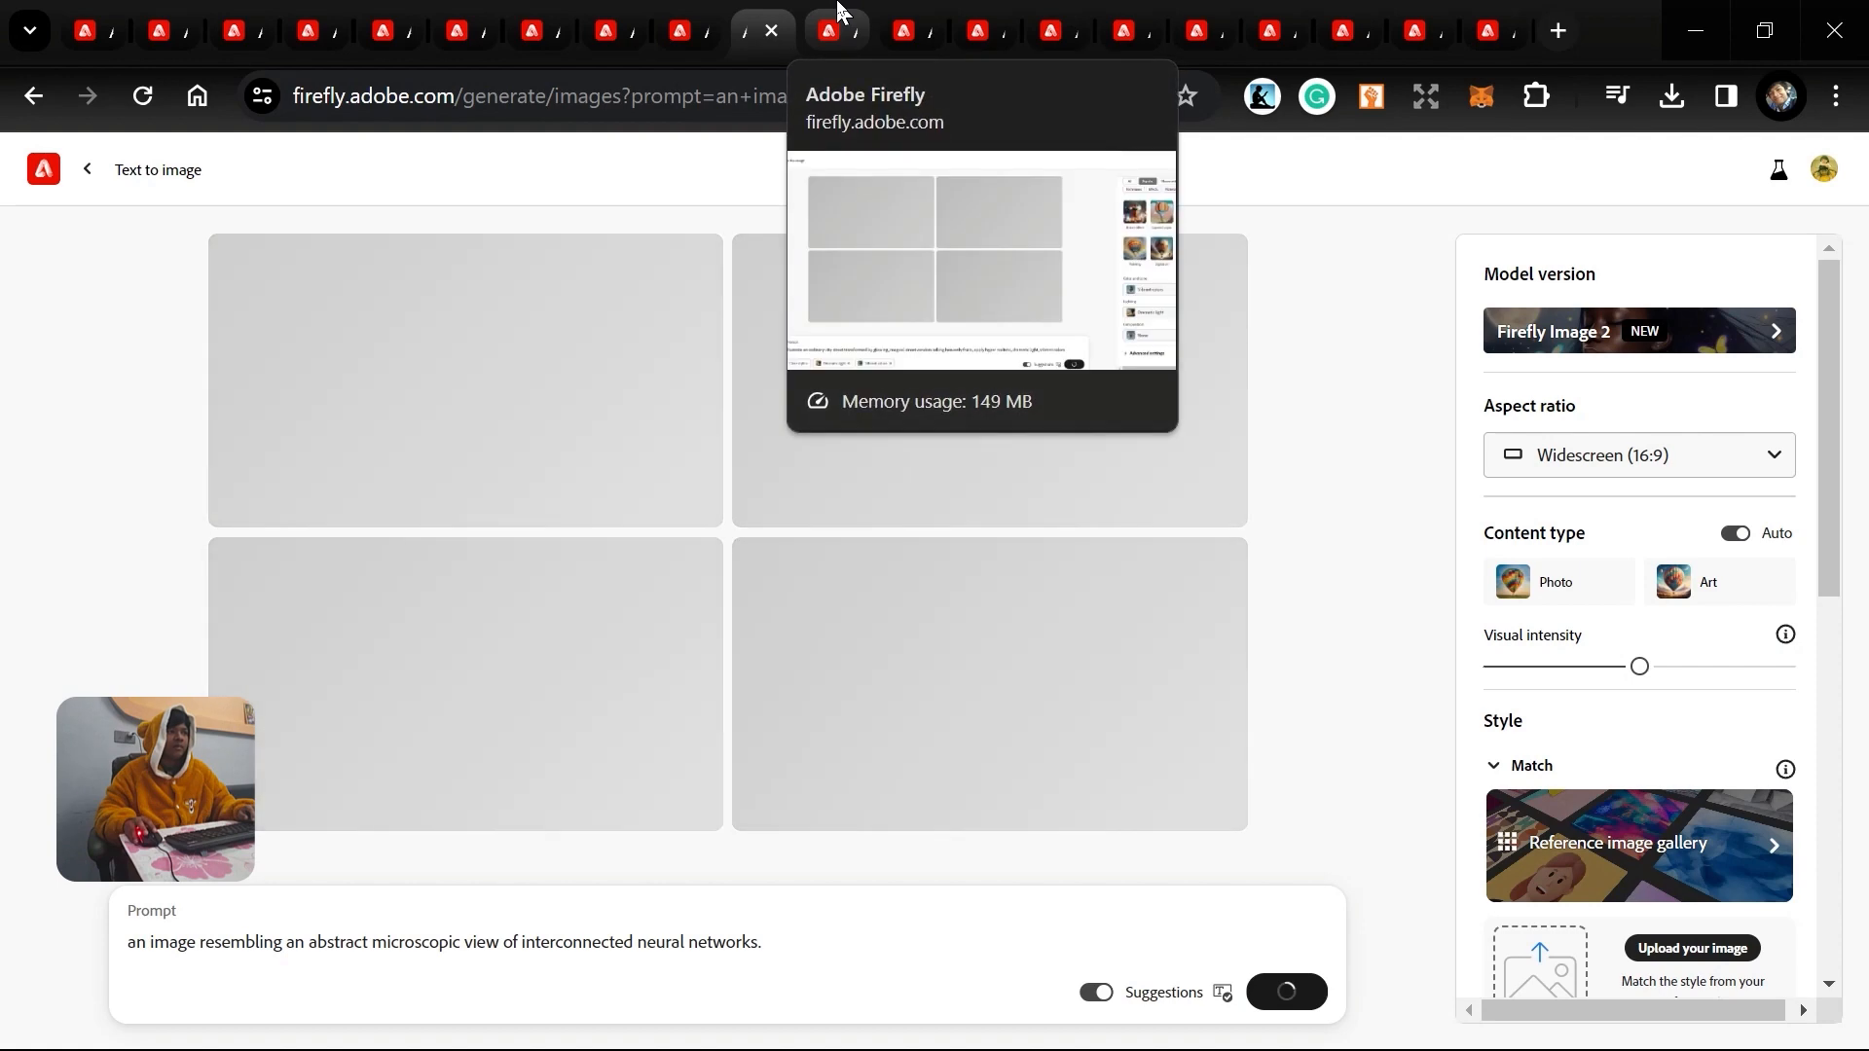
View the second city street fruit market image enlarged, close it, and review the widescreen neural network images.
click(834, 11)
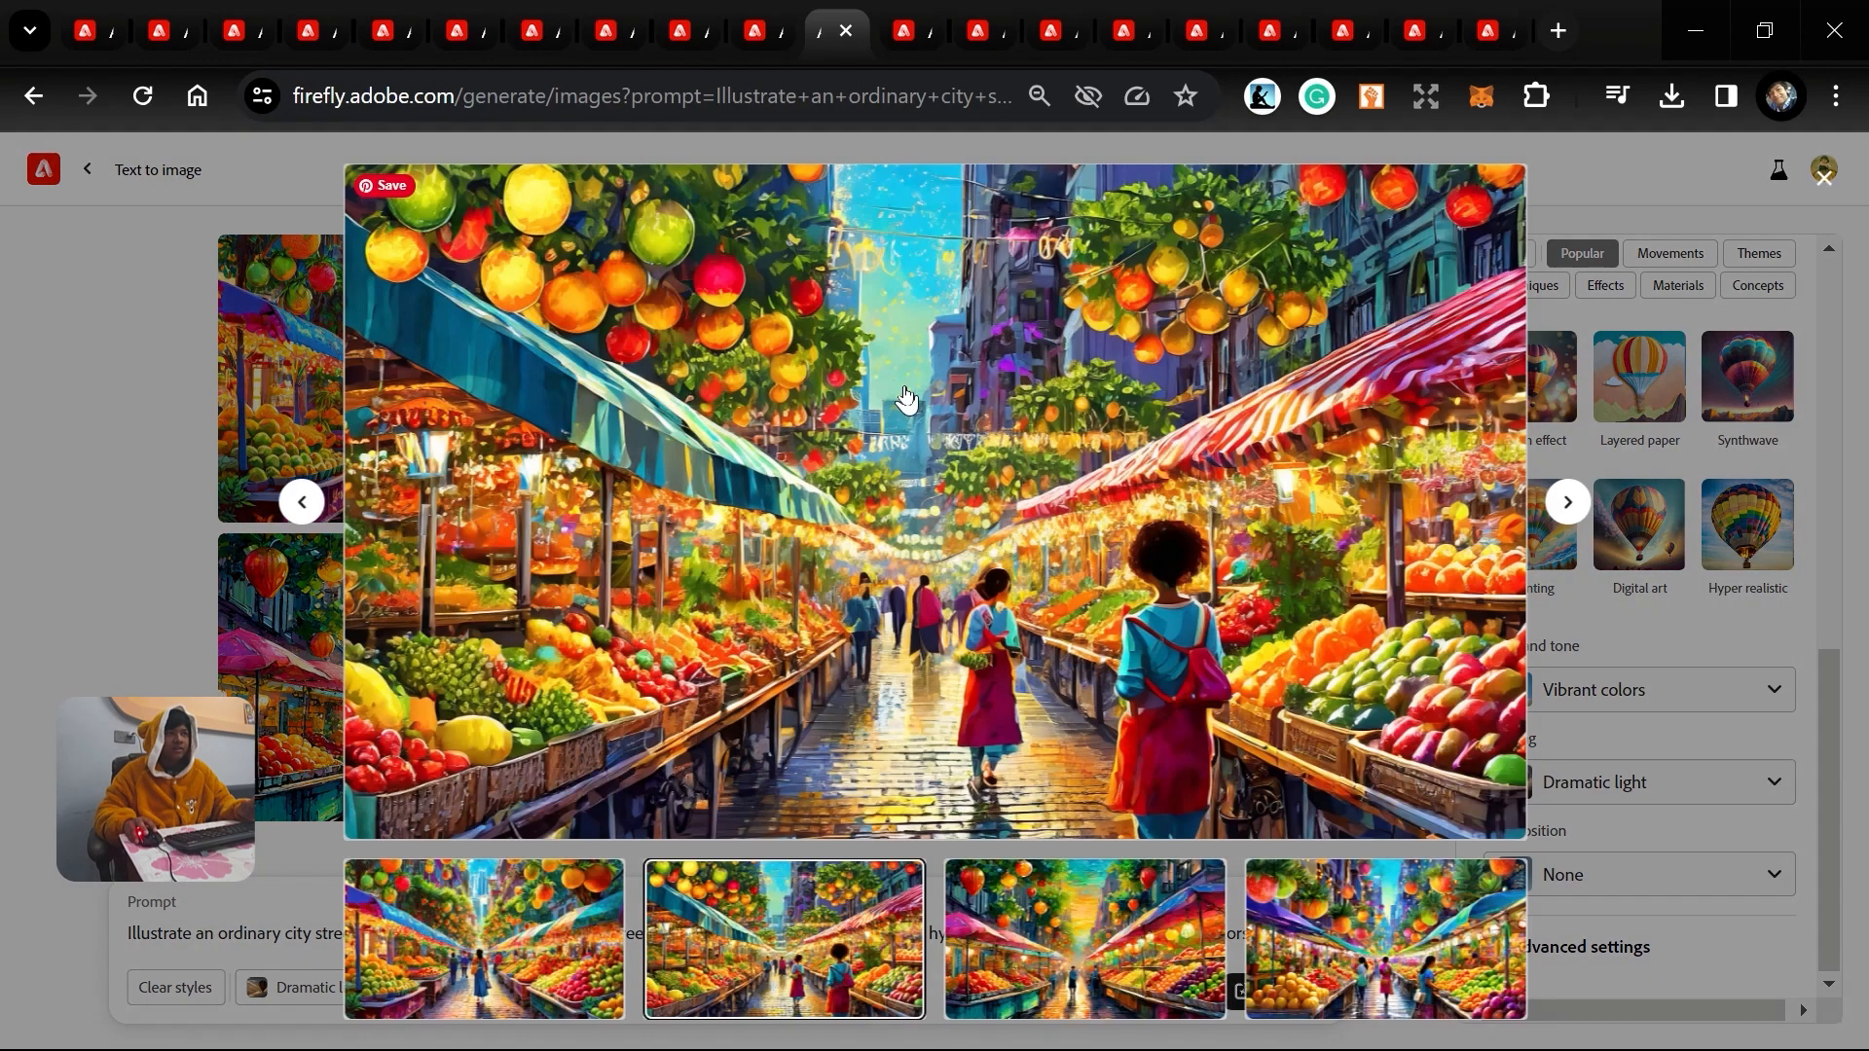
click(906, 399)
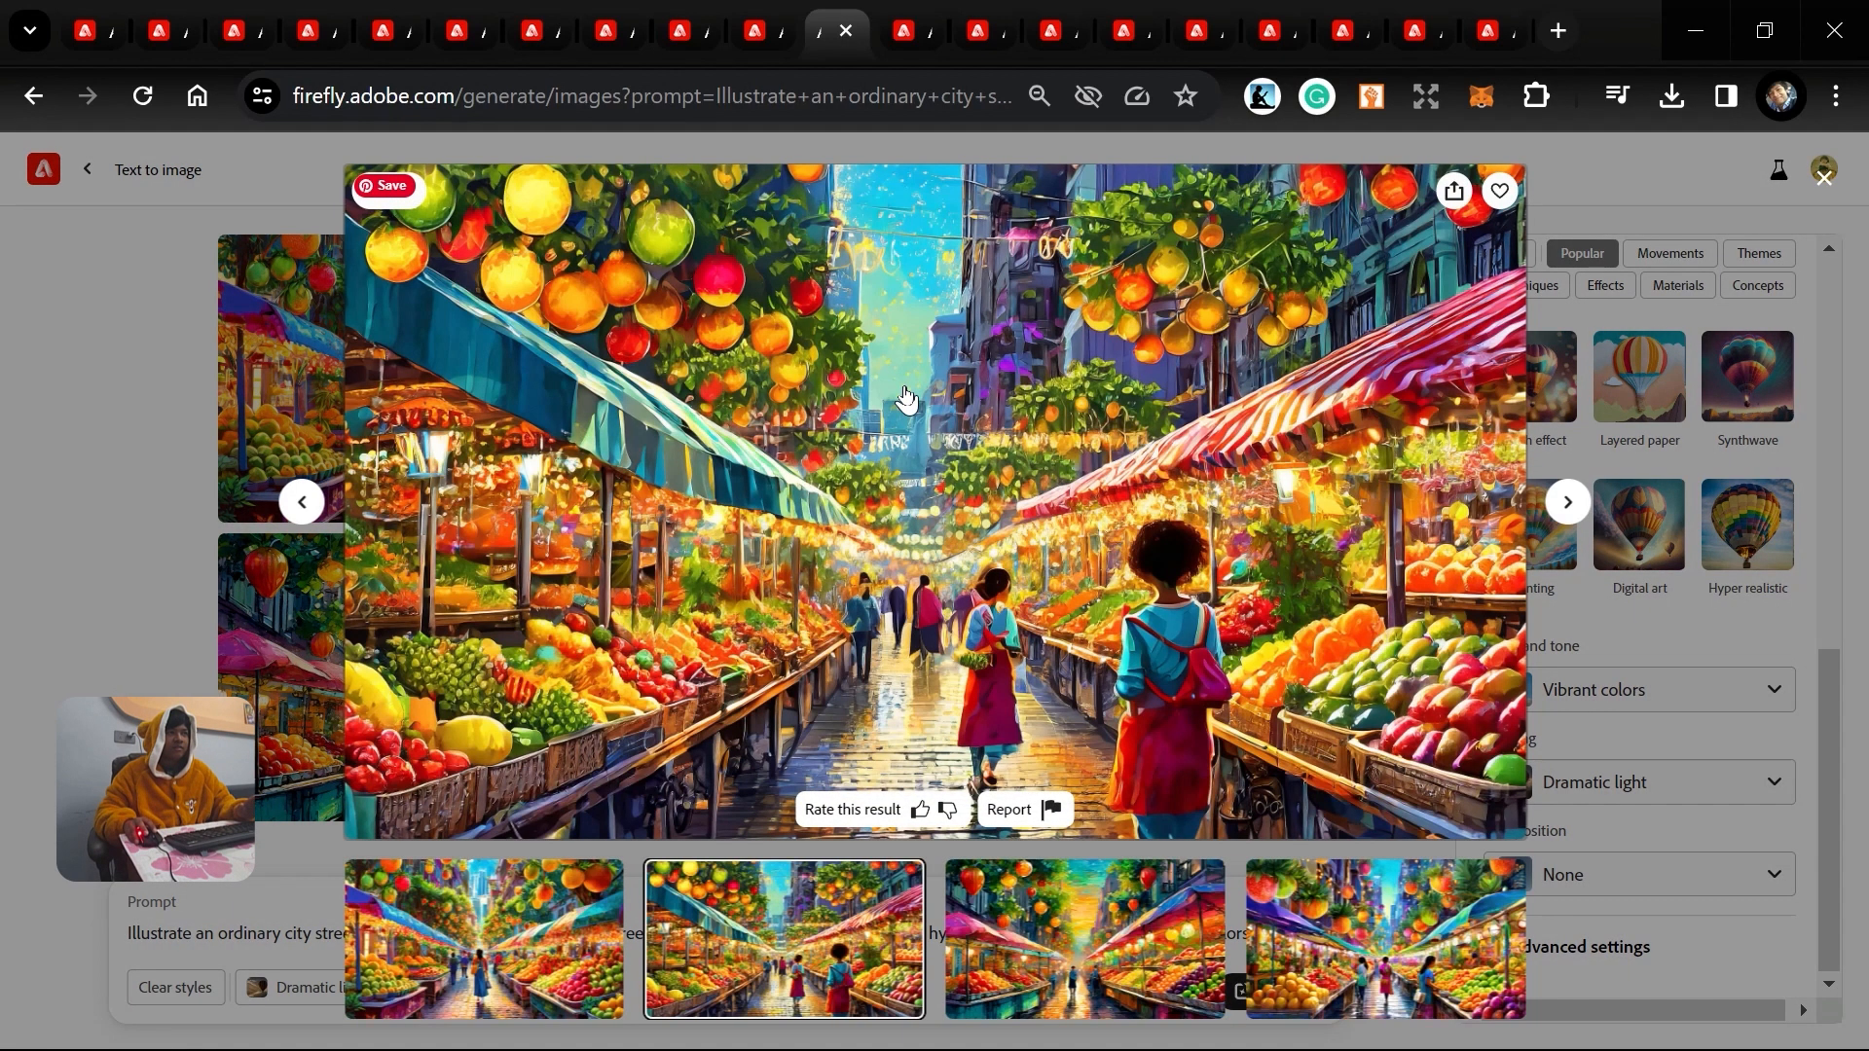
click(169, 621)
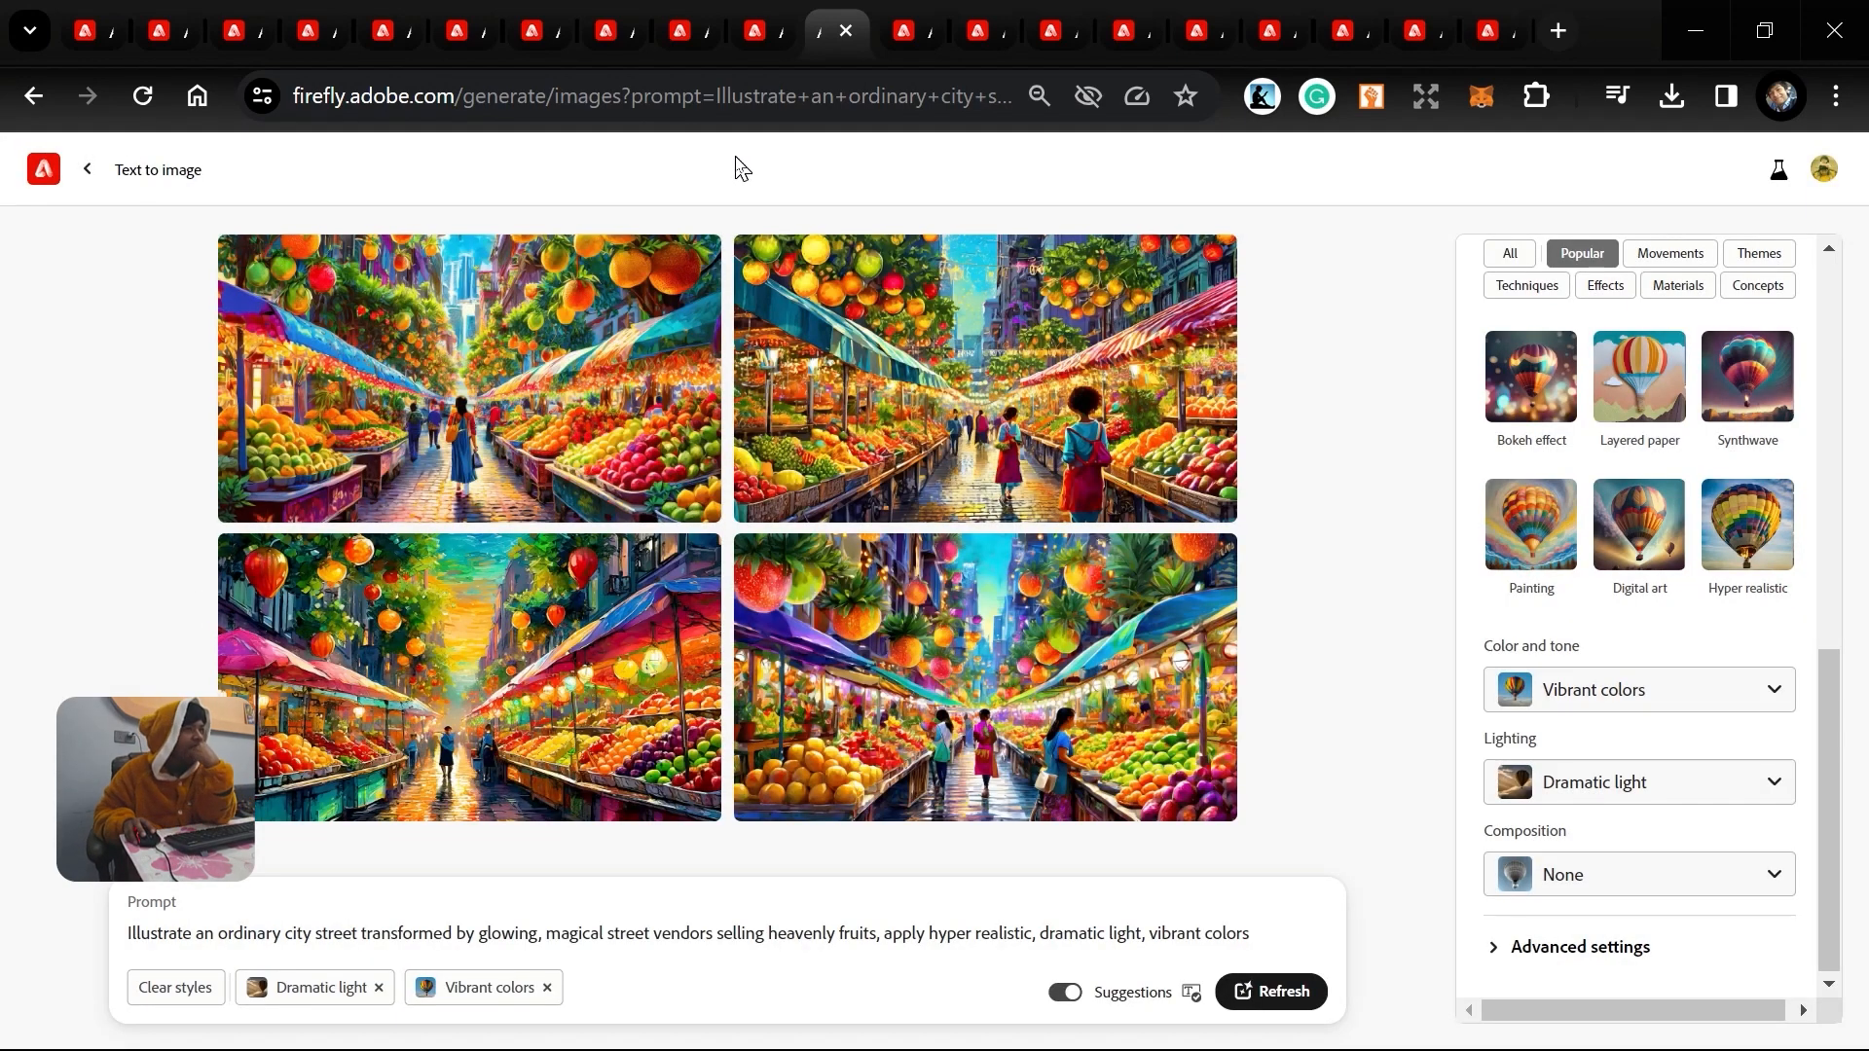
click(769, 15)
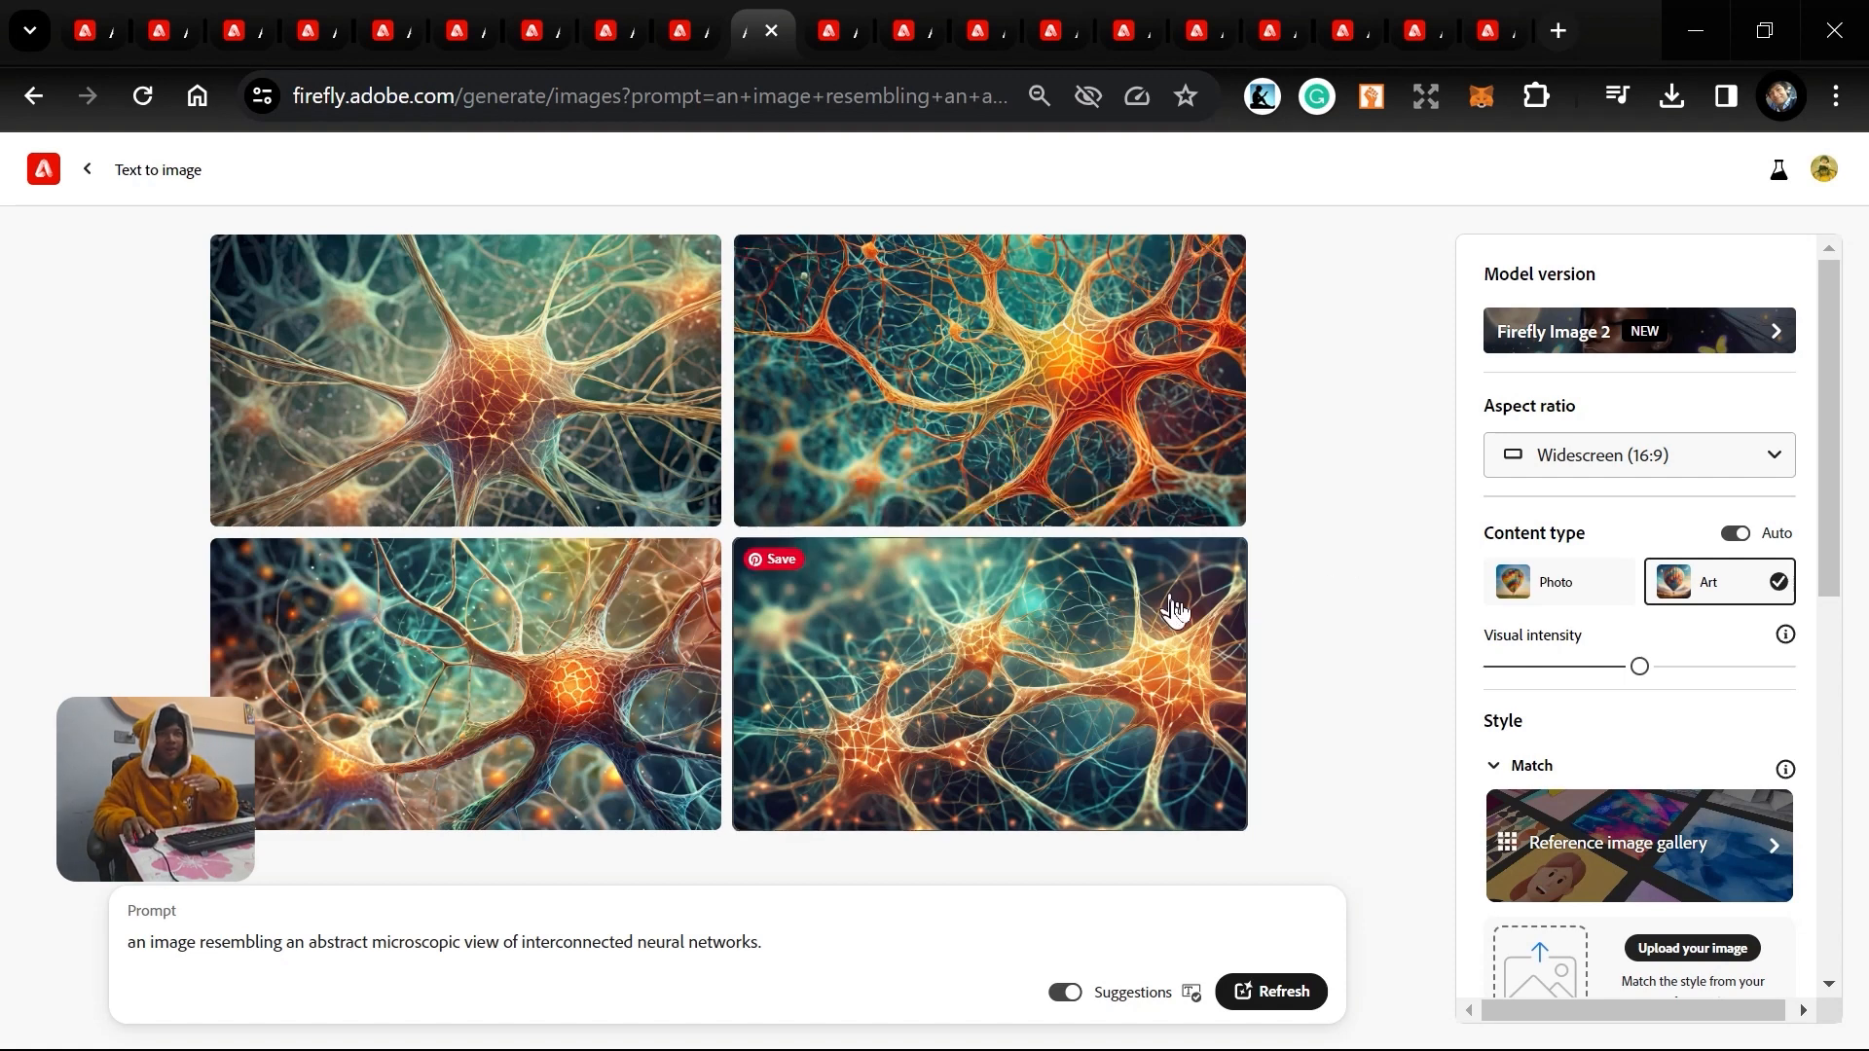
Copy the style terms "hyper realistic, dramatic light, vibrant colors" from the end of the city street prompt.
click(834, 21)
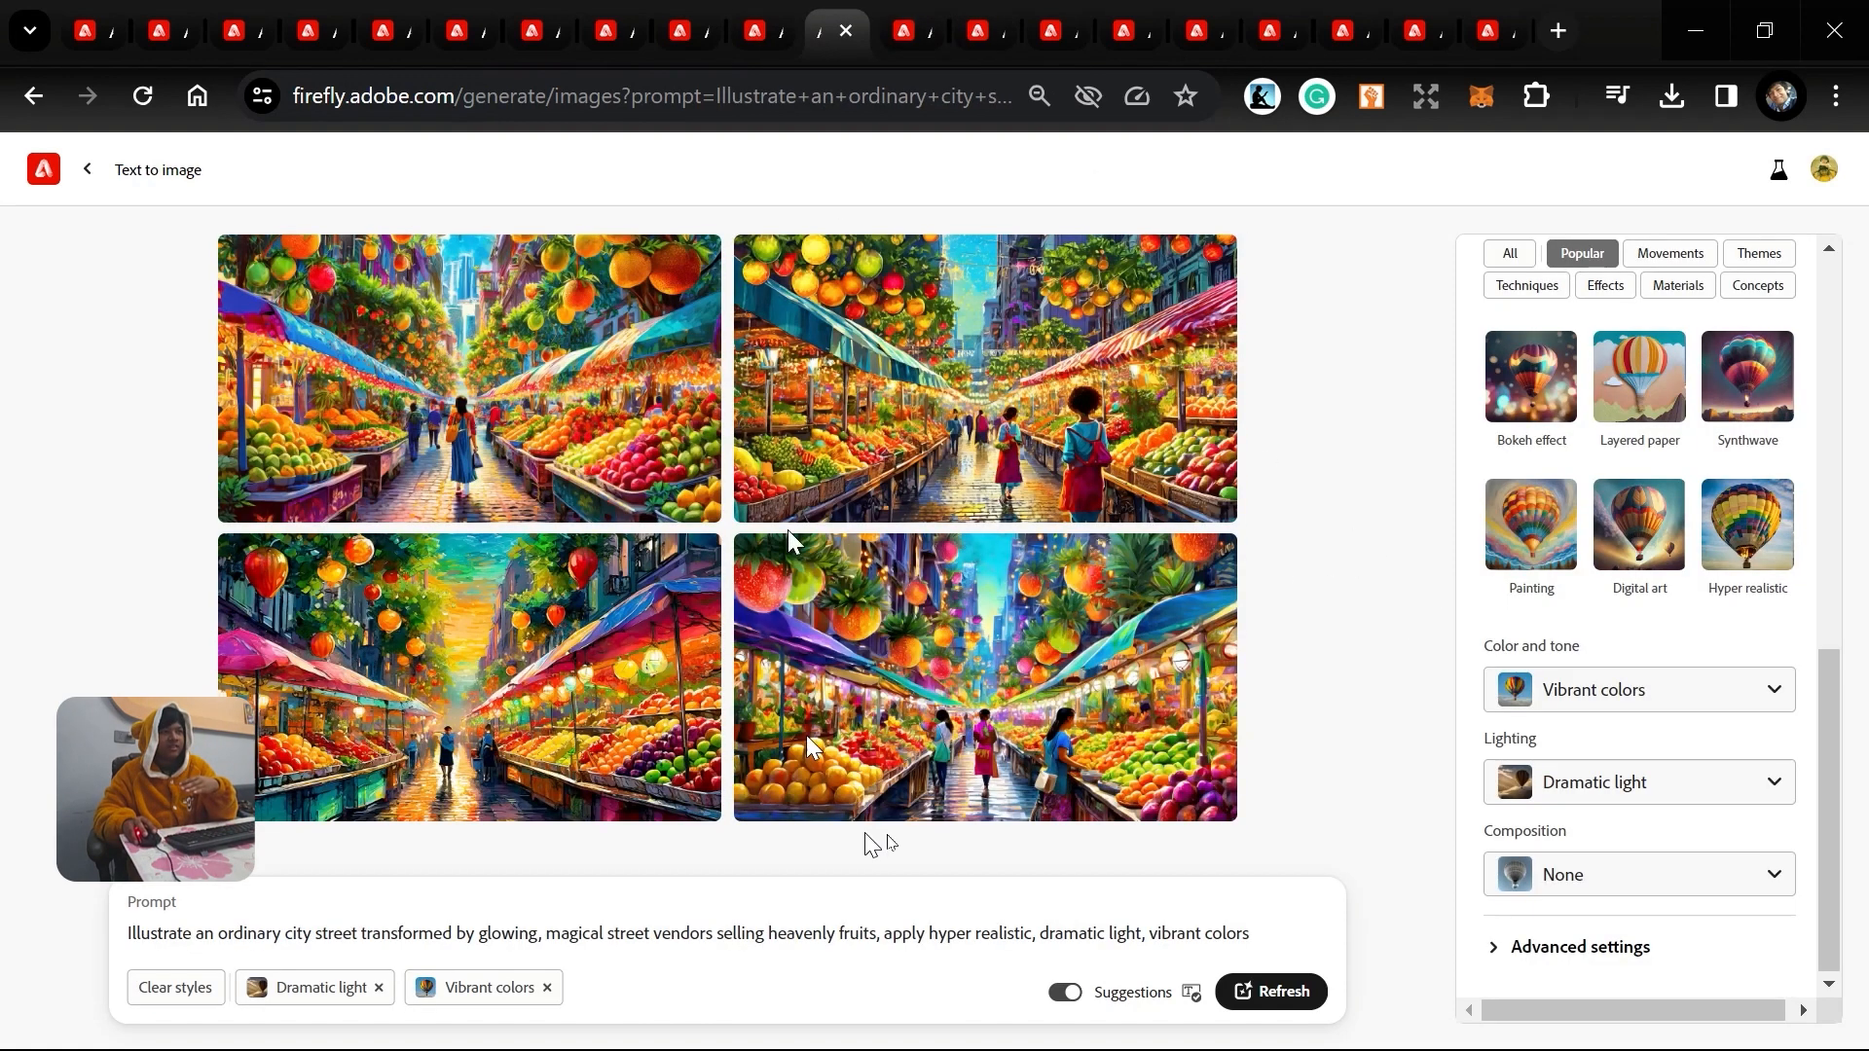
click(920, 934)
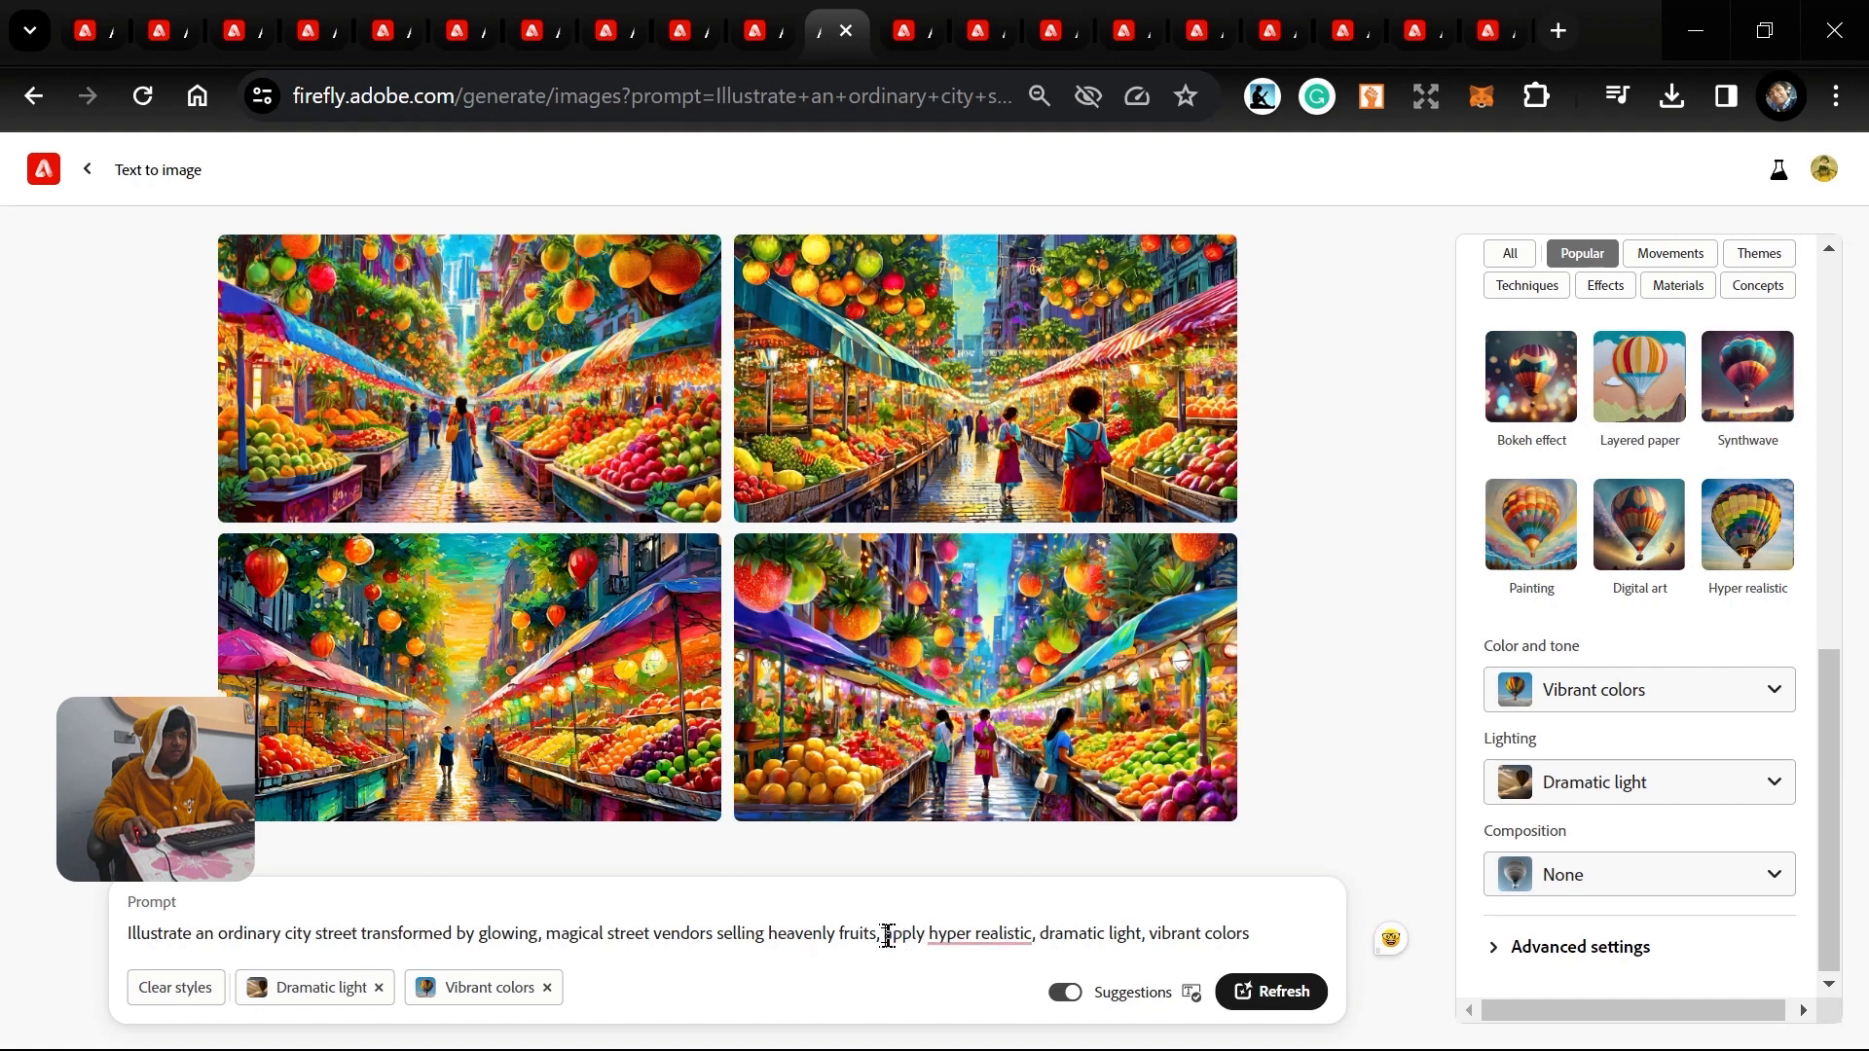
text(,)
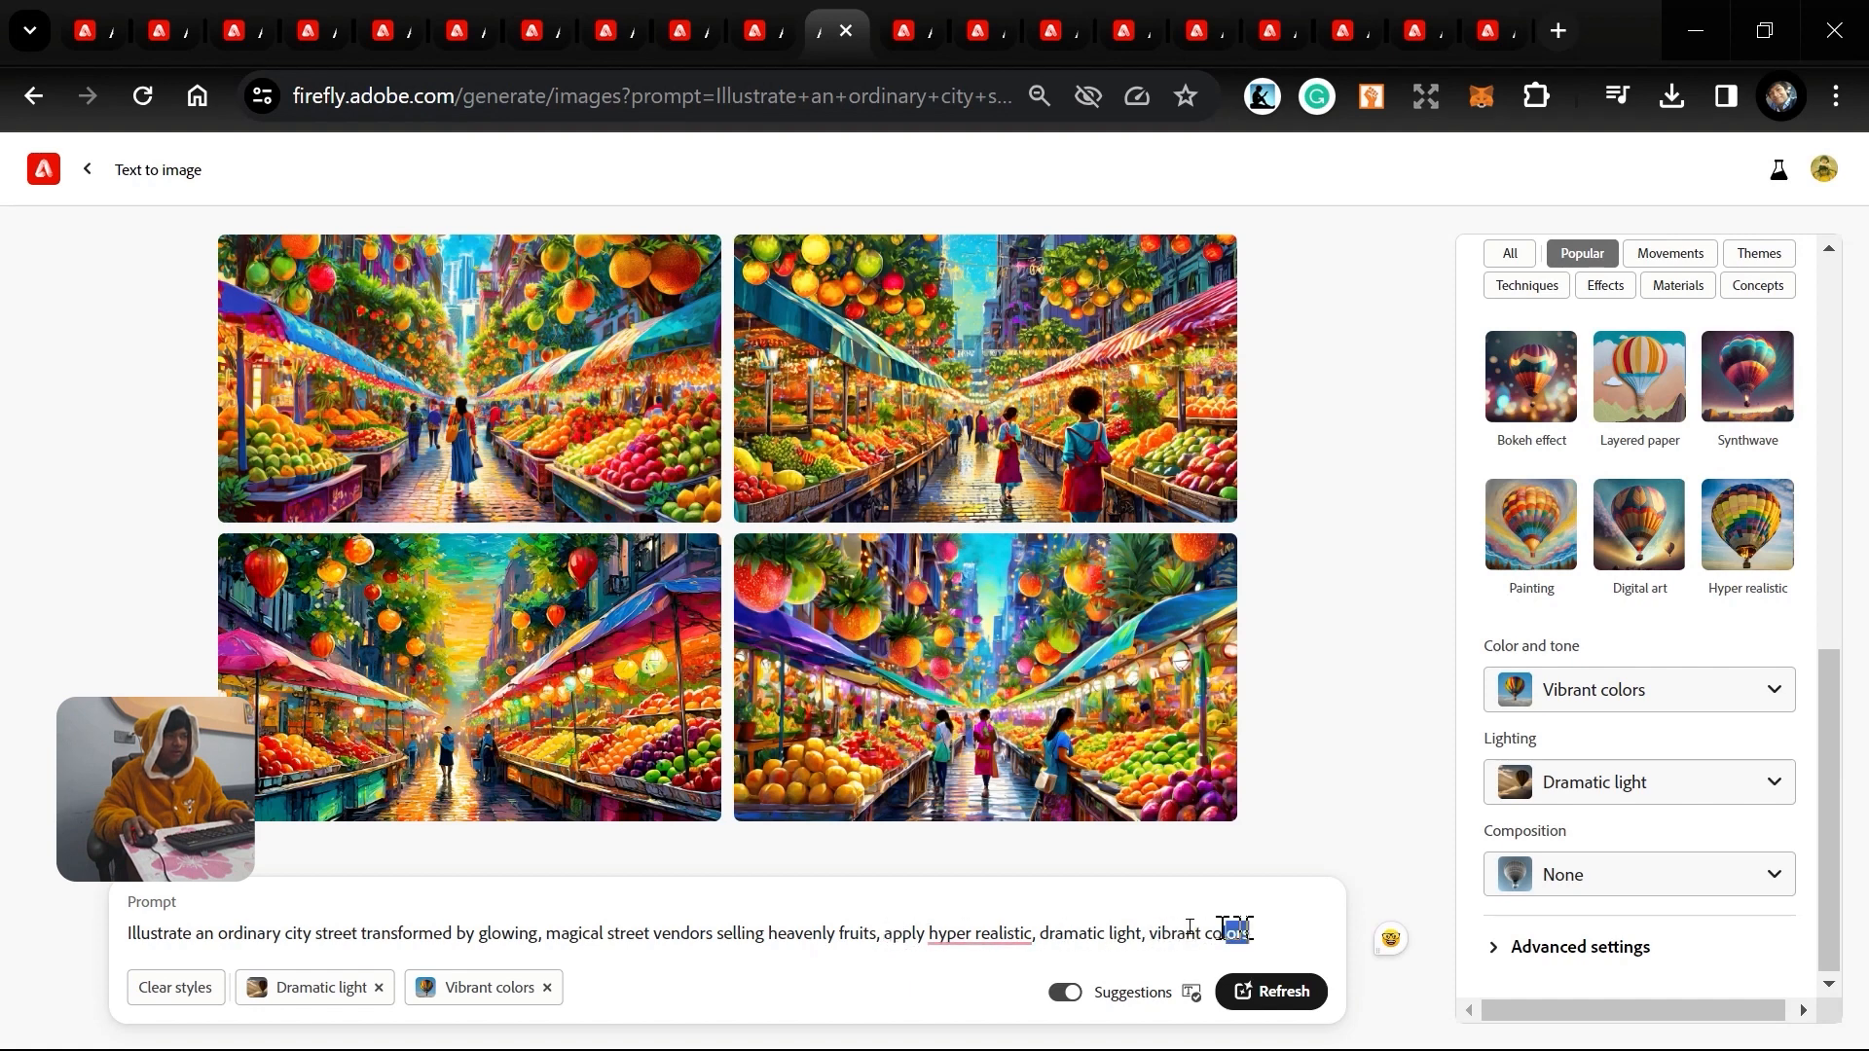
drag(1234, 930, 933, 927)
key(ctrl+c)
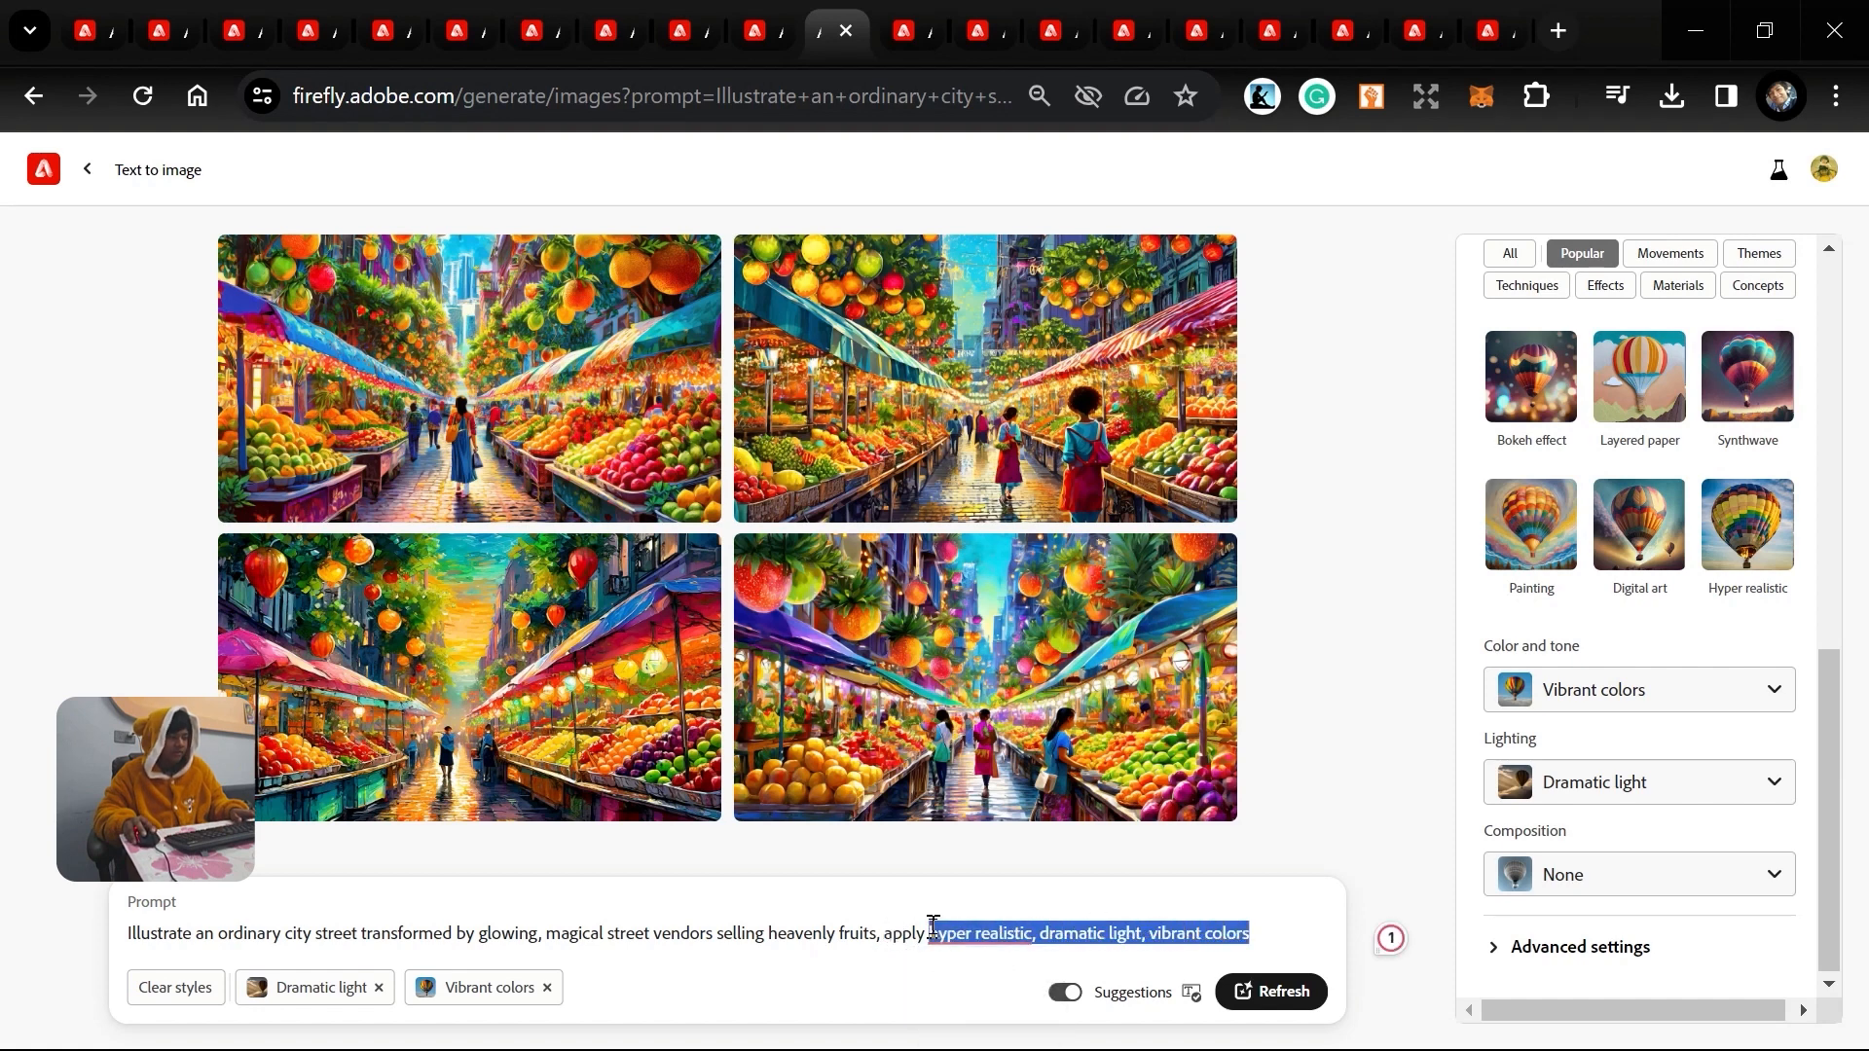
Add "apply hyper realistic, dramatic light, vibrant colors" to the end of the neural networks prompt and generate new images.
click(763, 29)
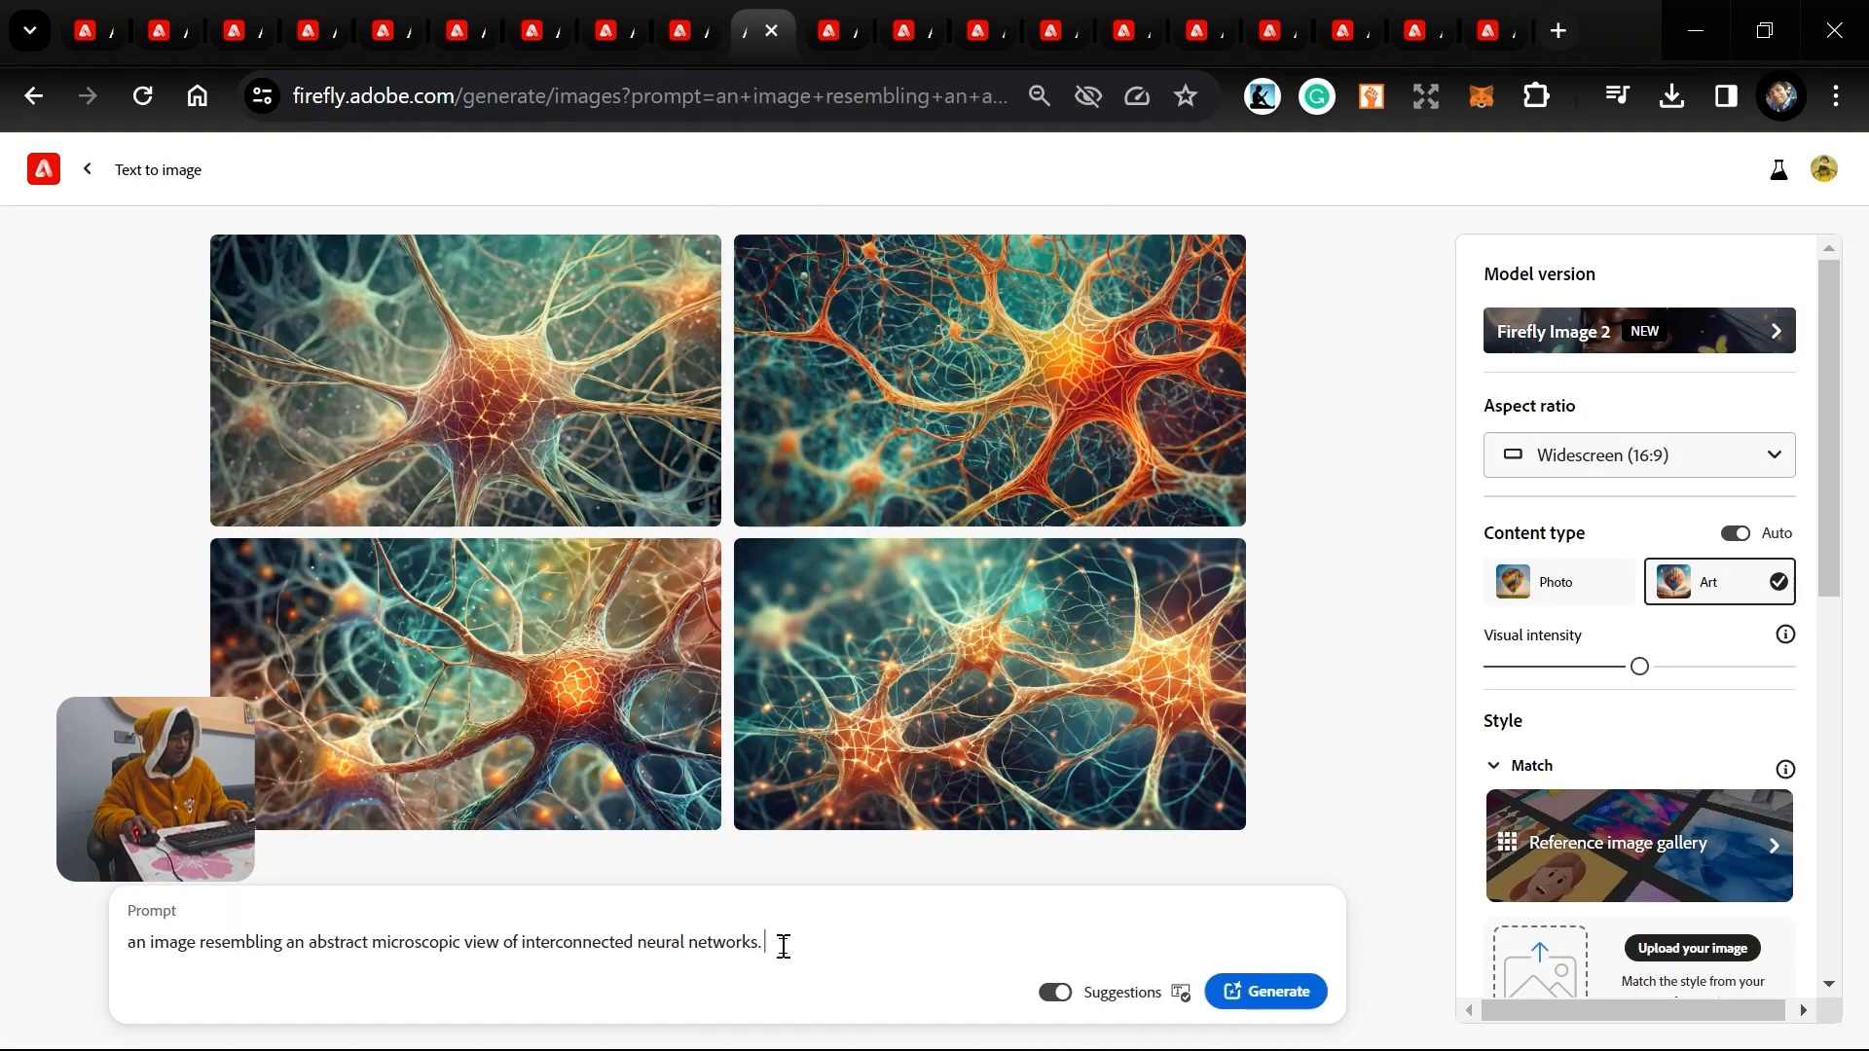
key(ctrl+v)
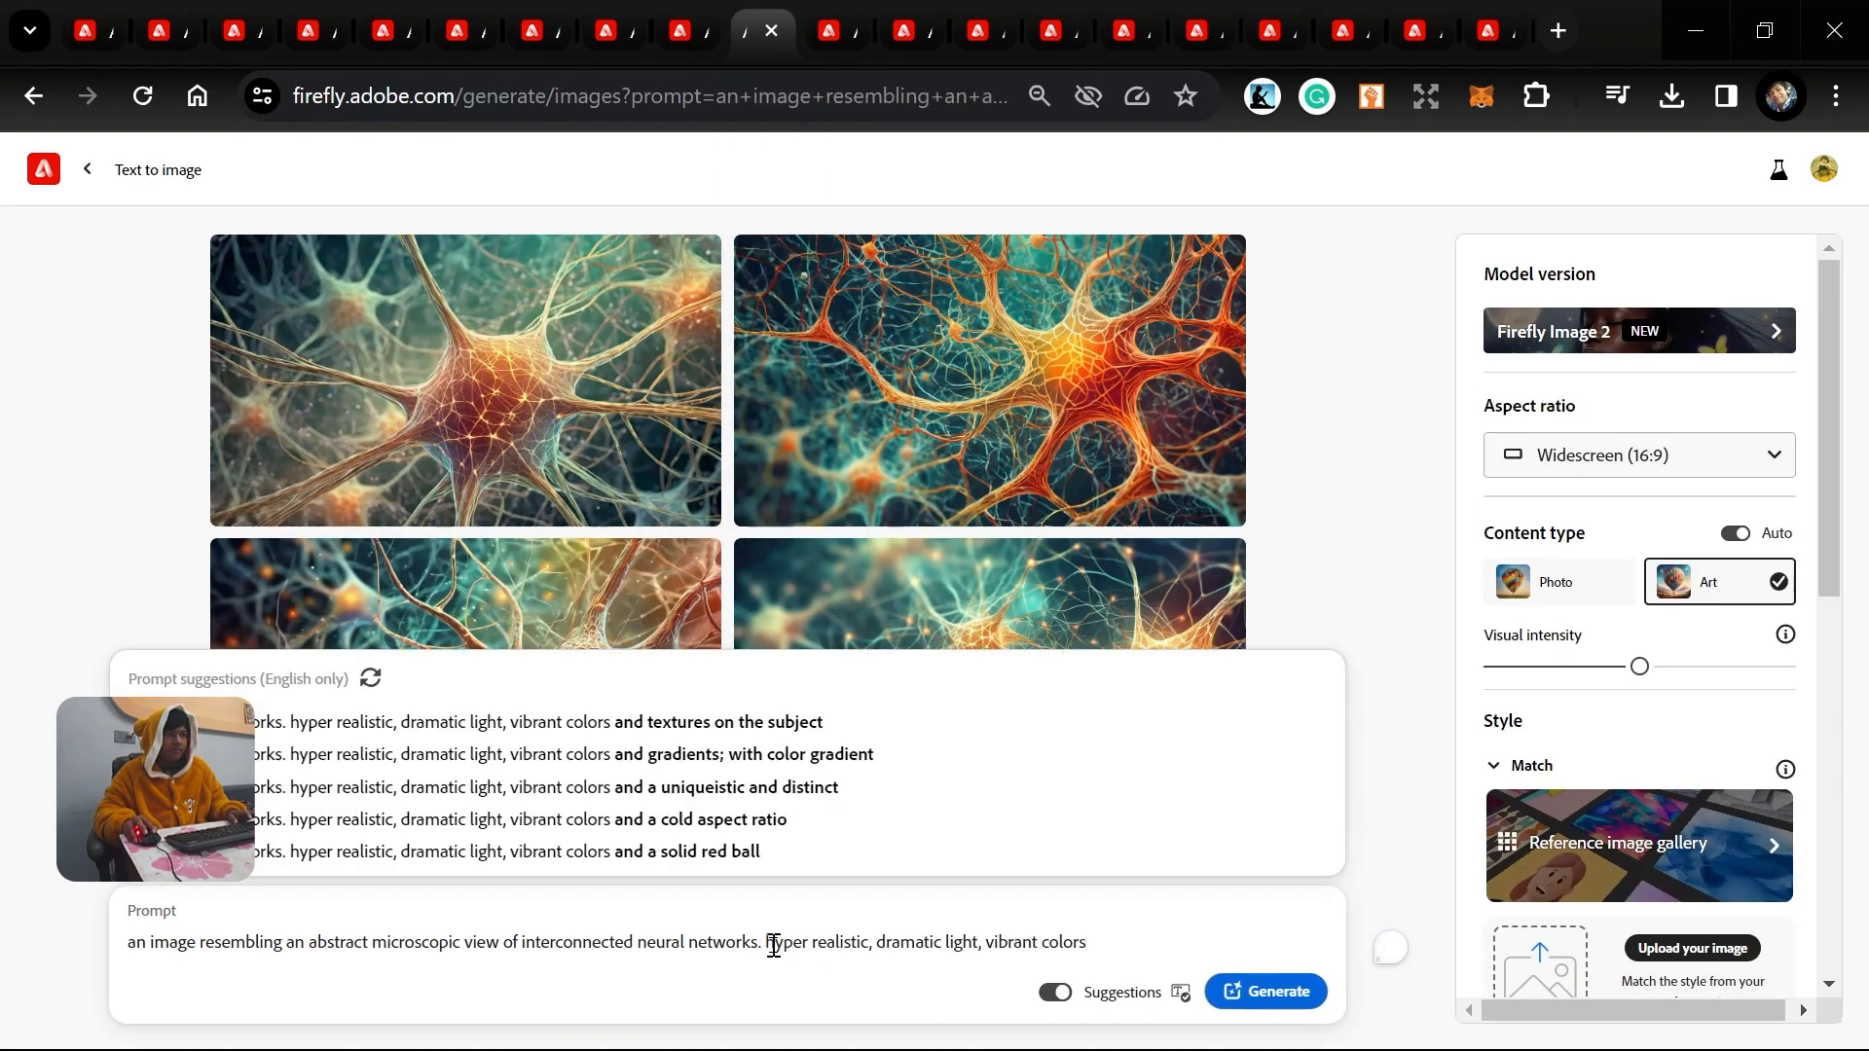
click(768, 942)
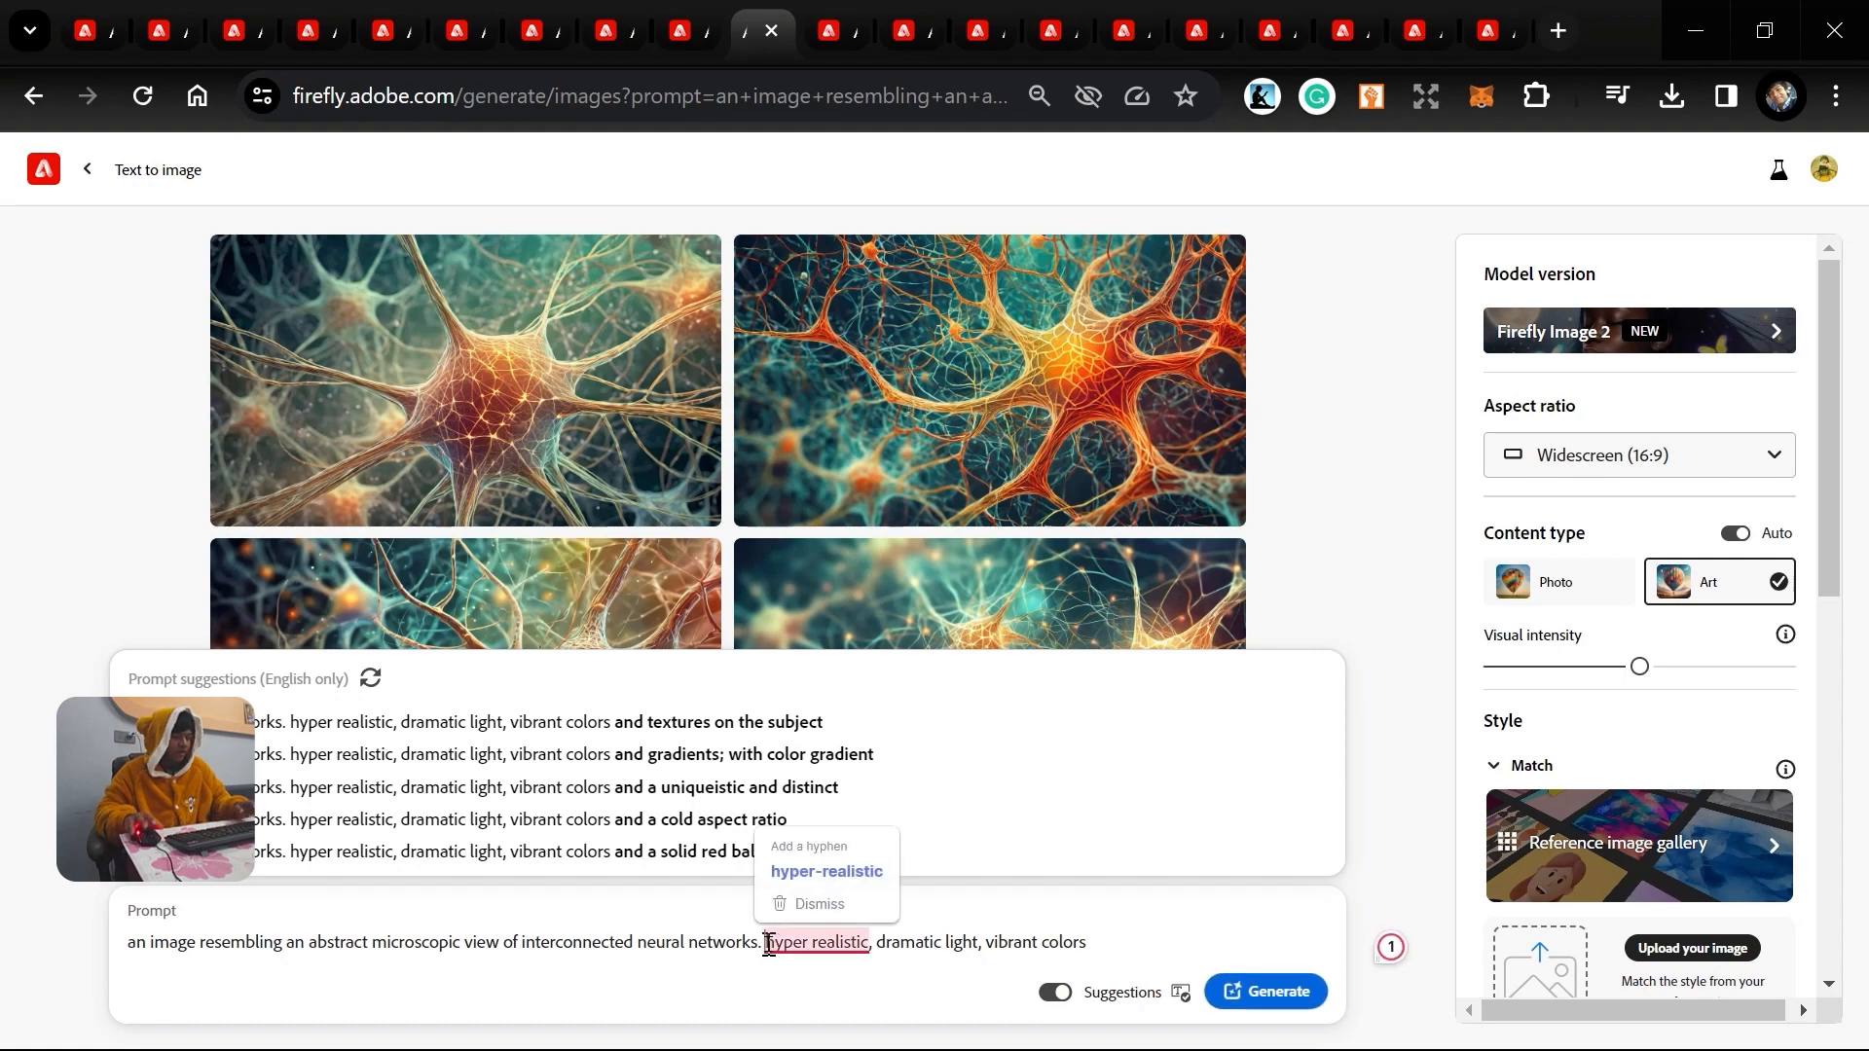
text(apply)
key(Return)
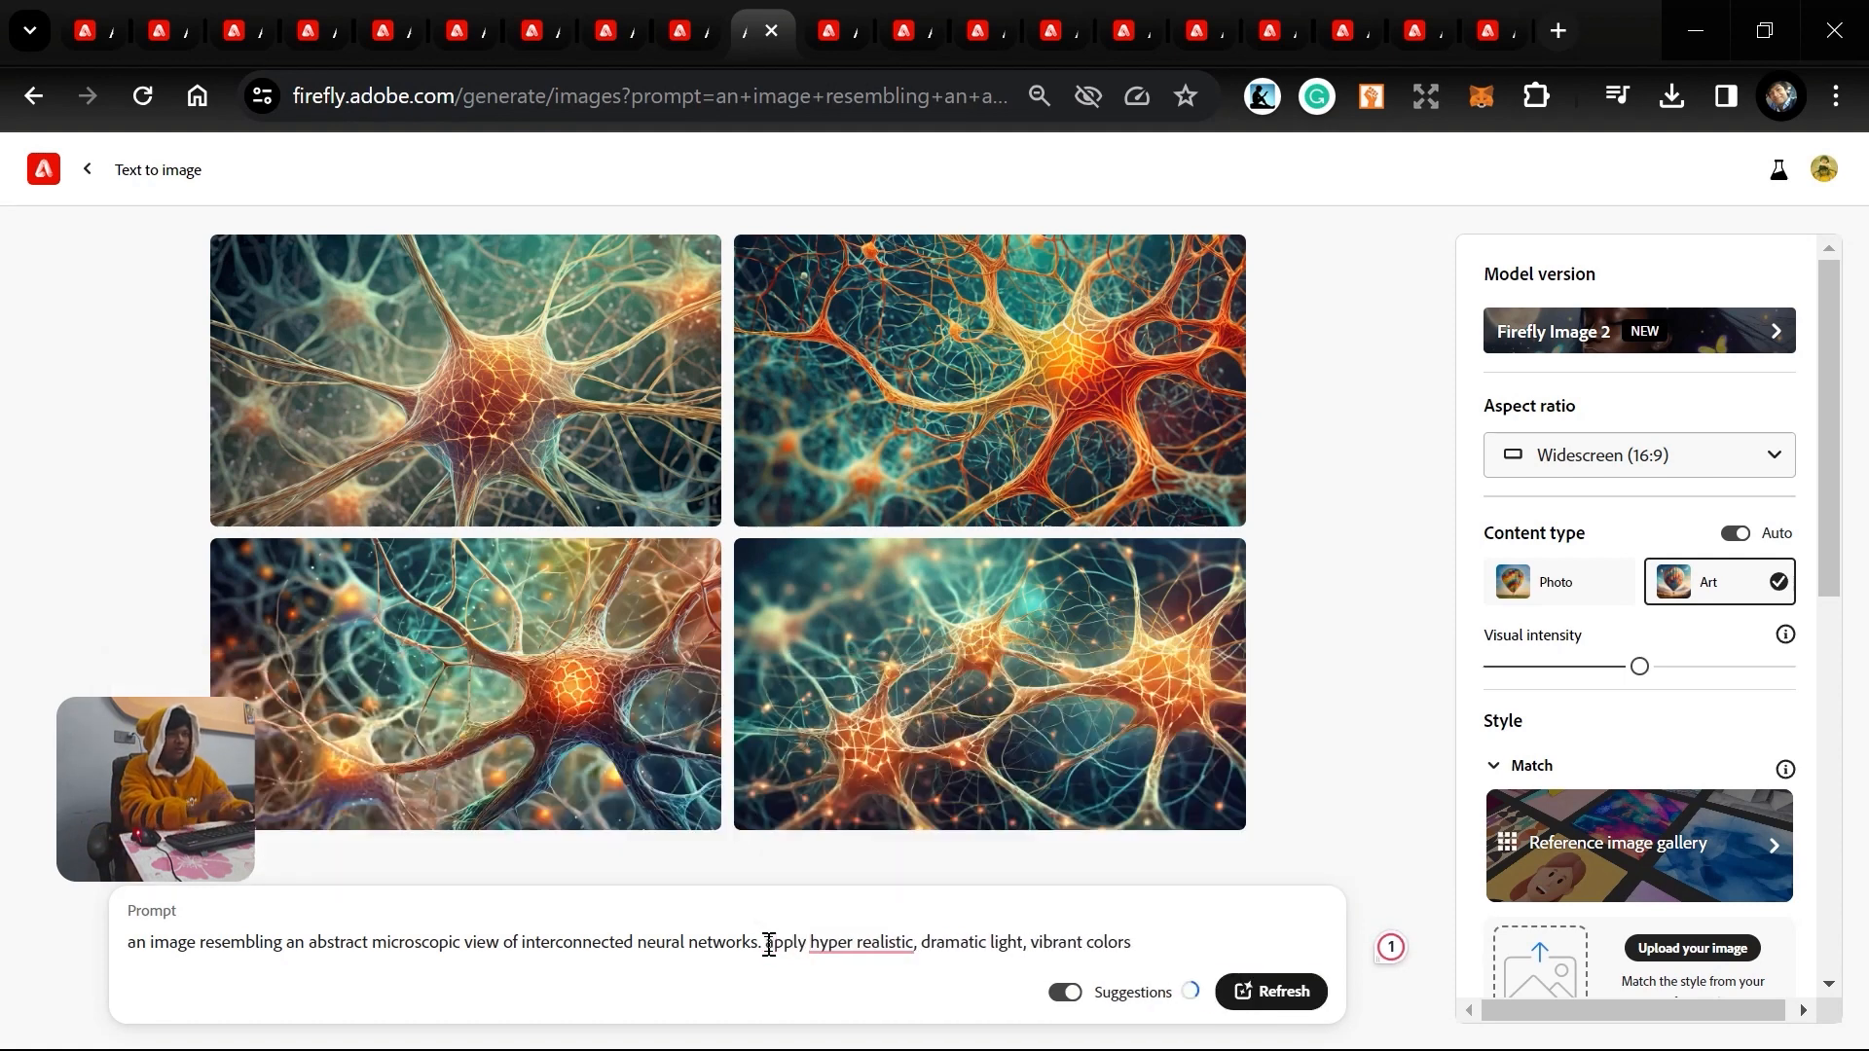
Set the content type of the underwater paradise image to Art and generate new images.
click(823, 17)
click(905, 15)
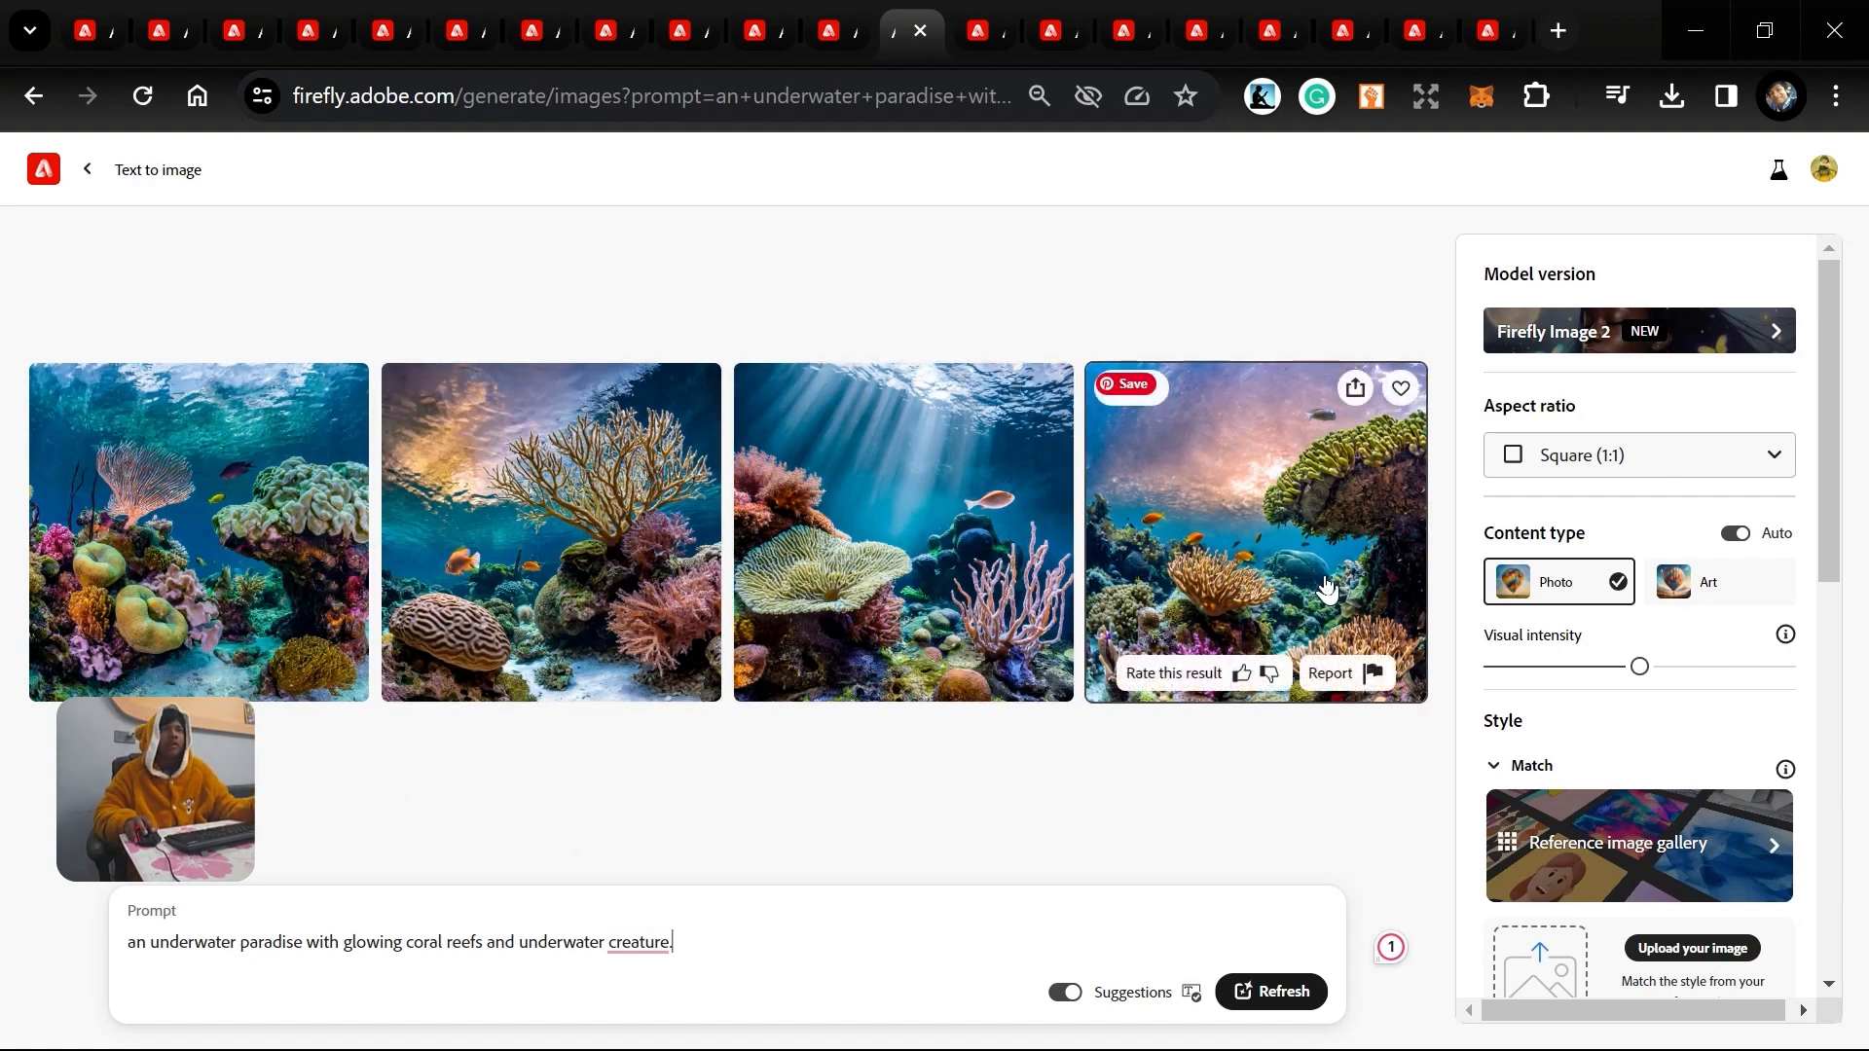
click(1699, 594)
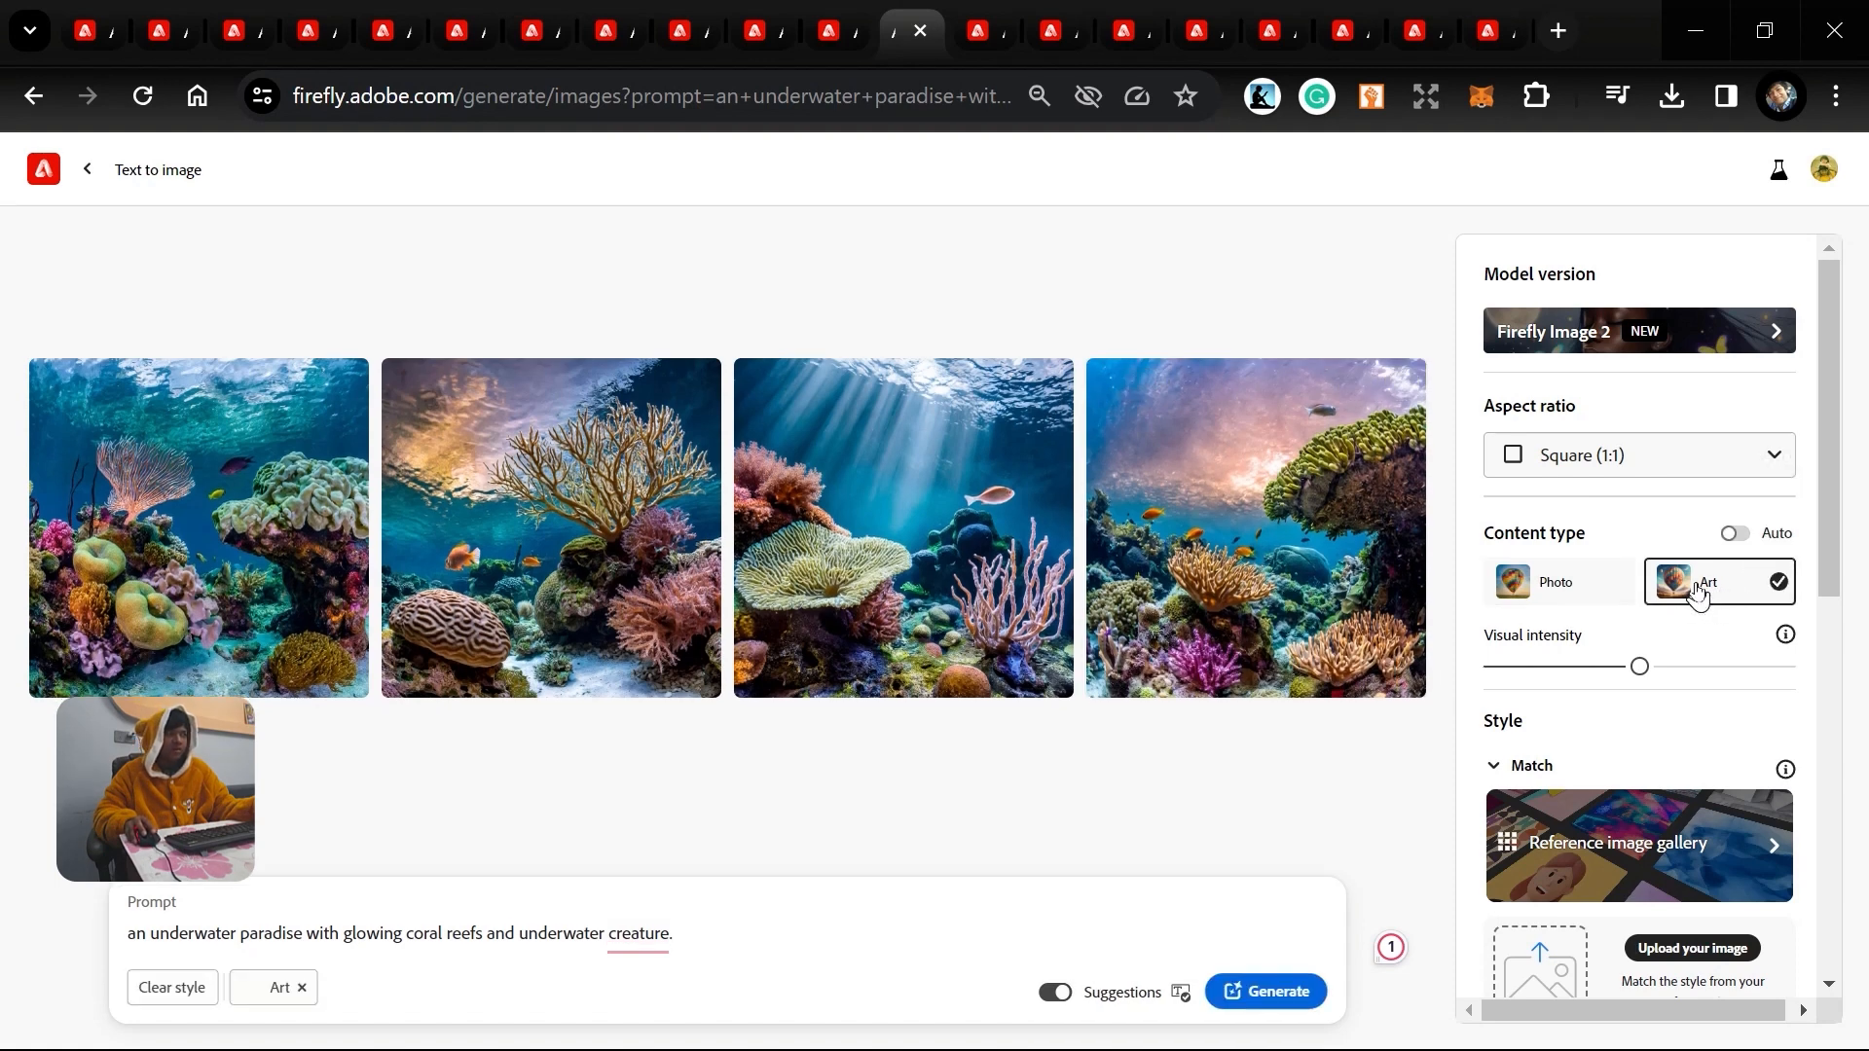
click(1269, 993)
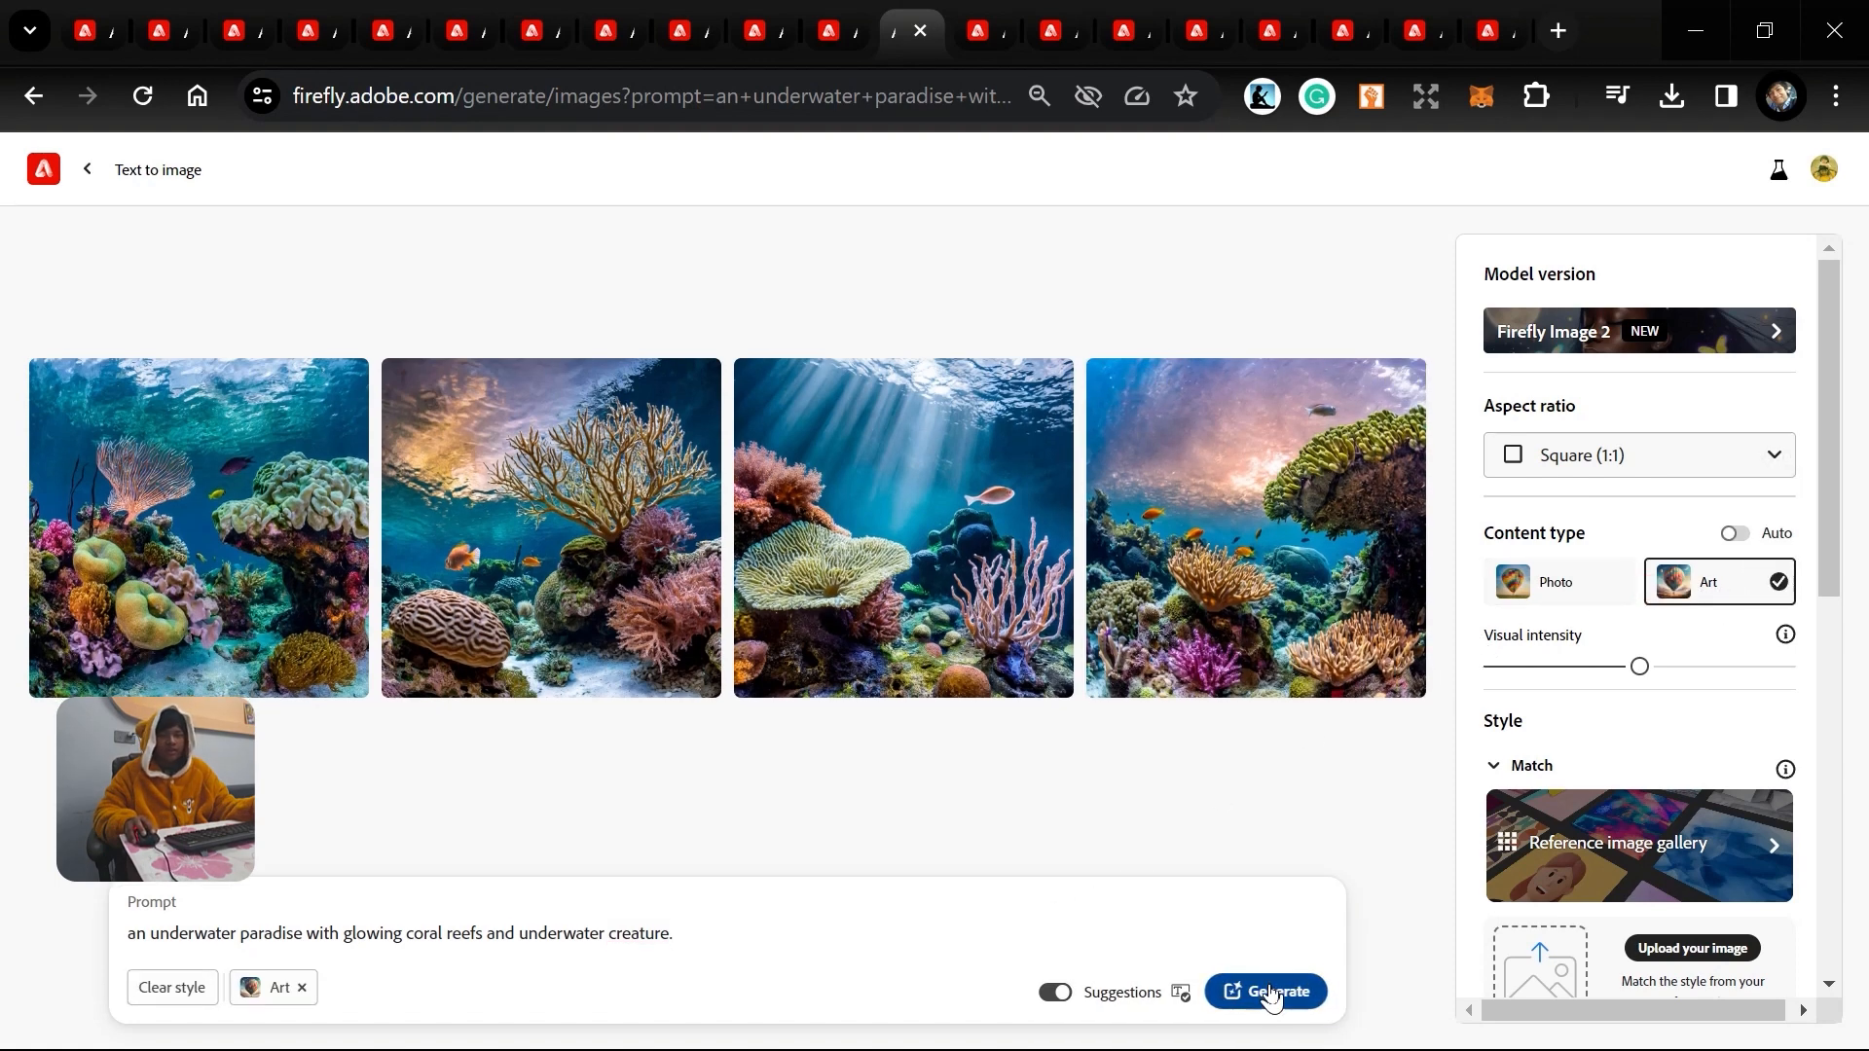
click(845, 16)
click(904, 7)
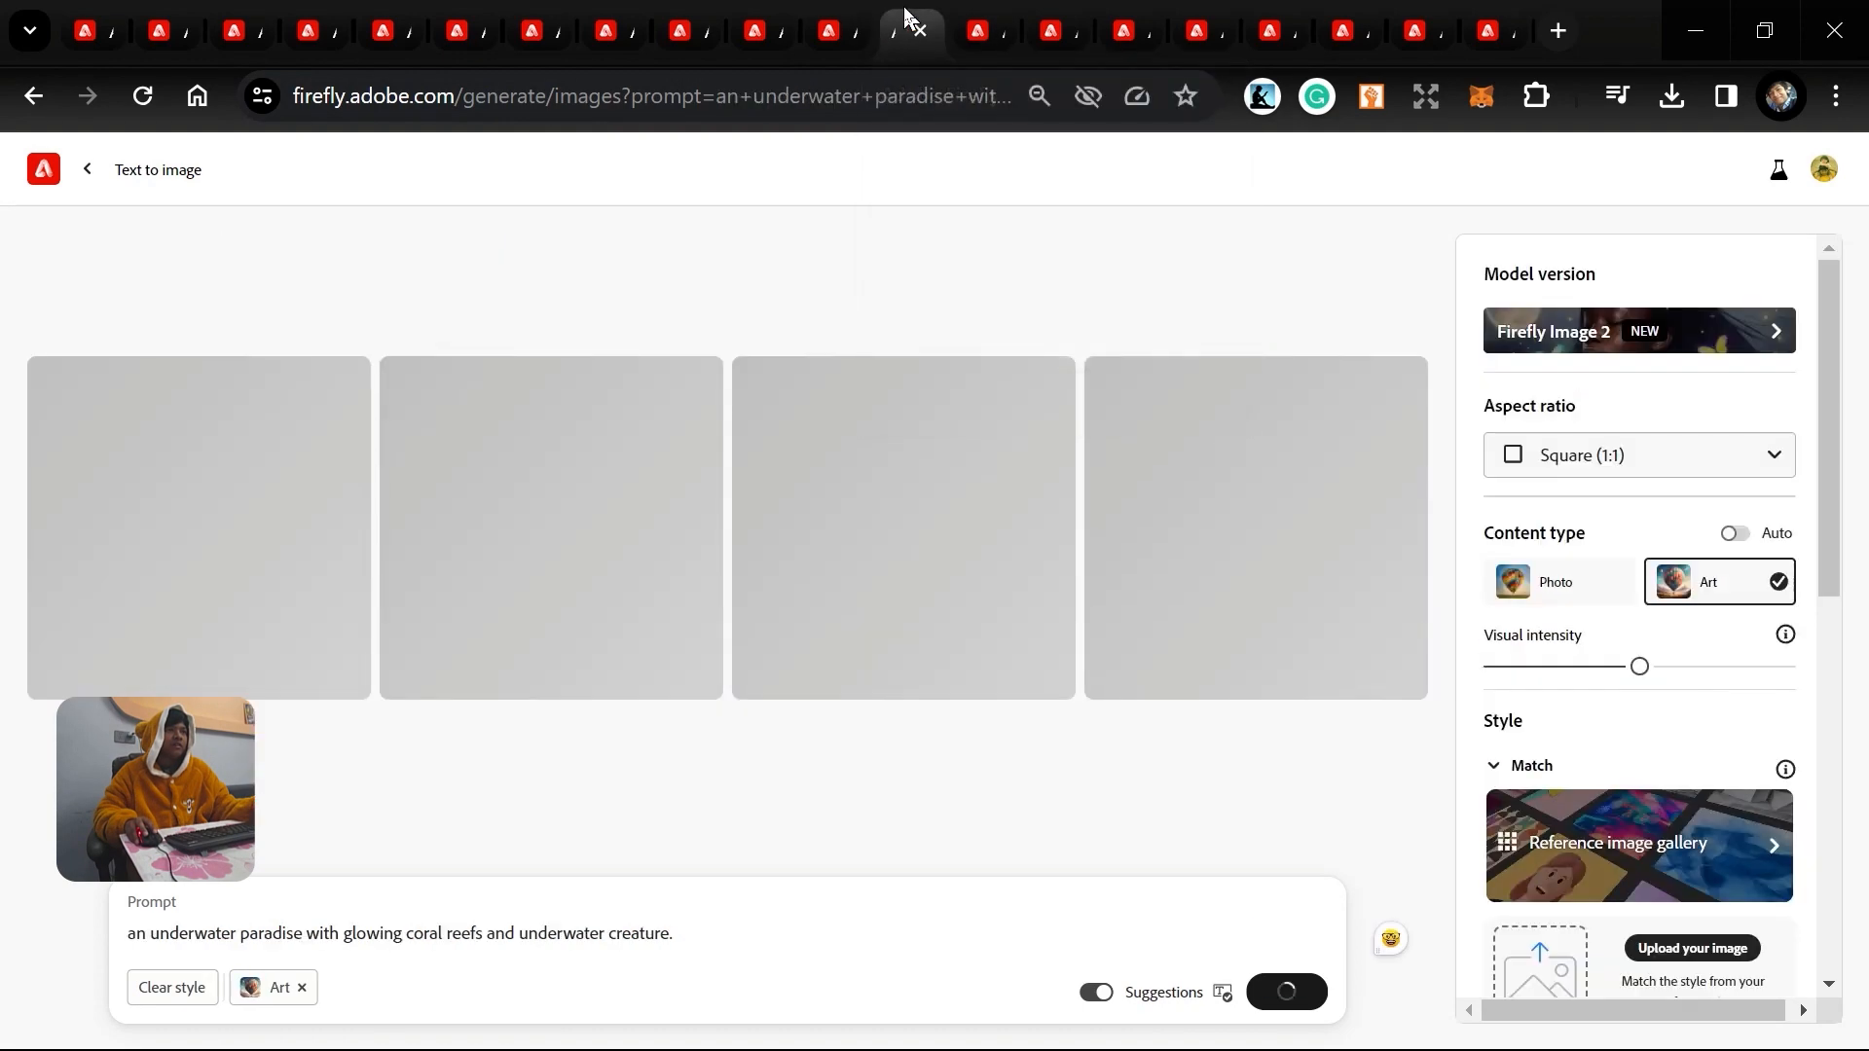
Review the new neural network images and their color and lighting settings, and view the underwater paradise art images.
click(764, 14)
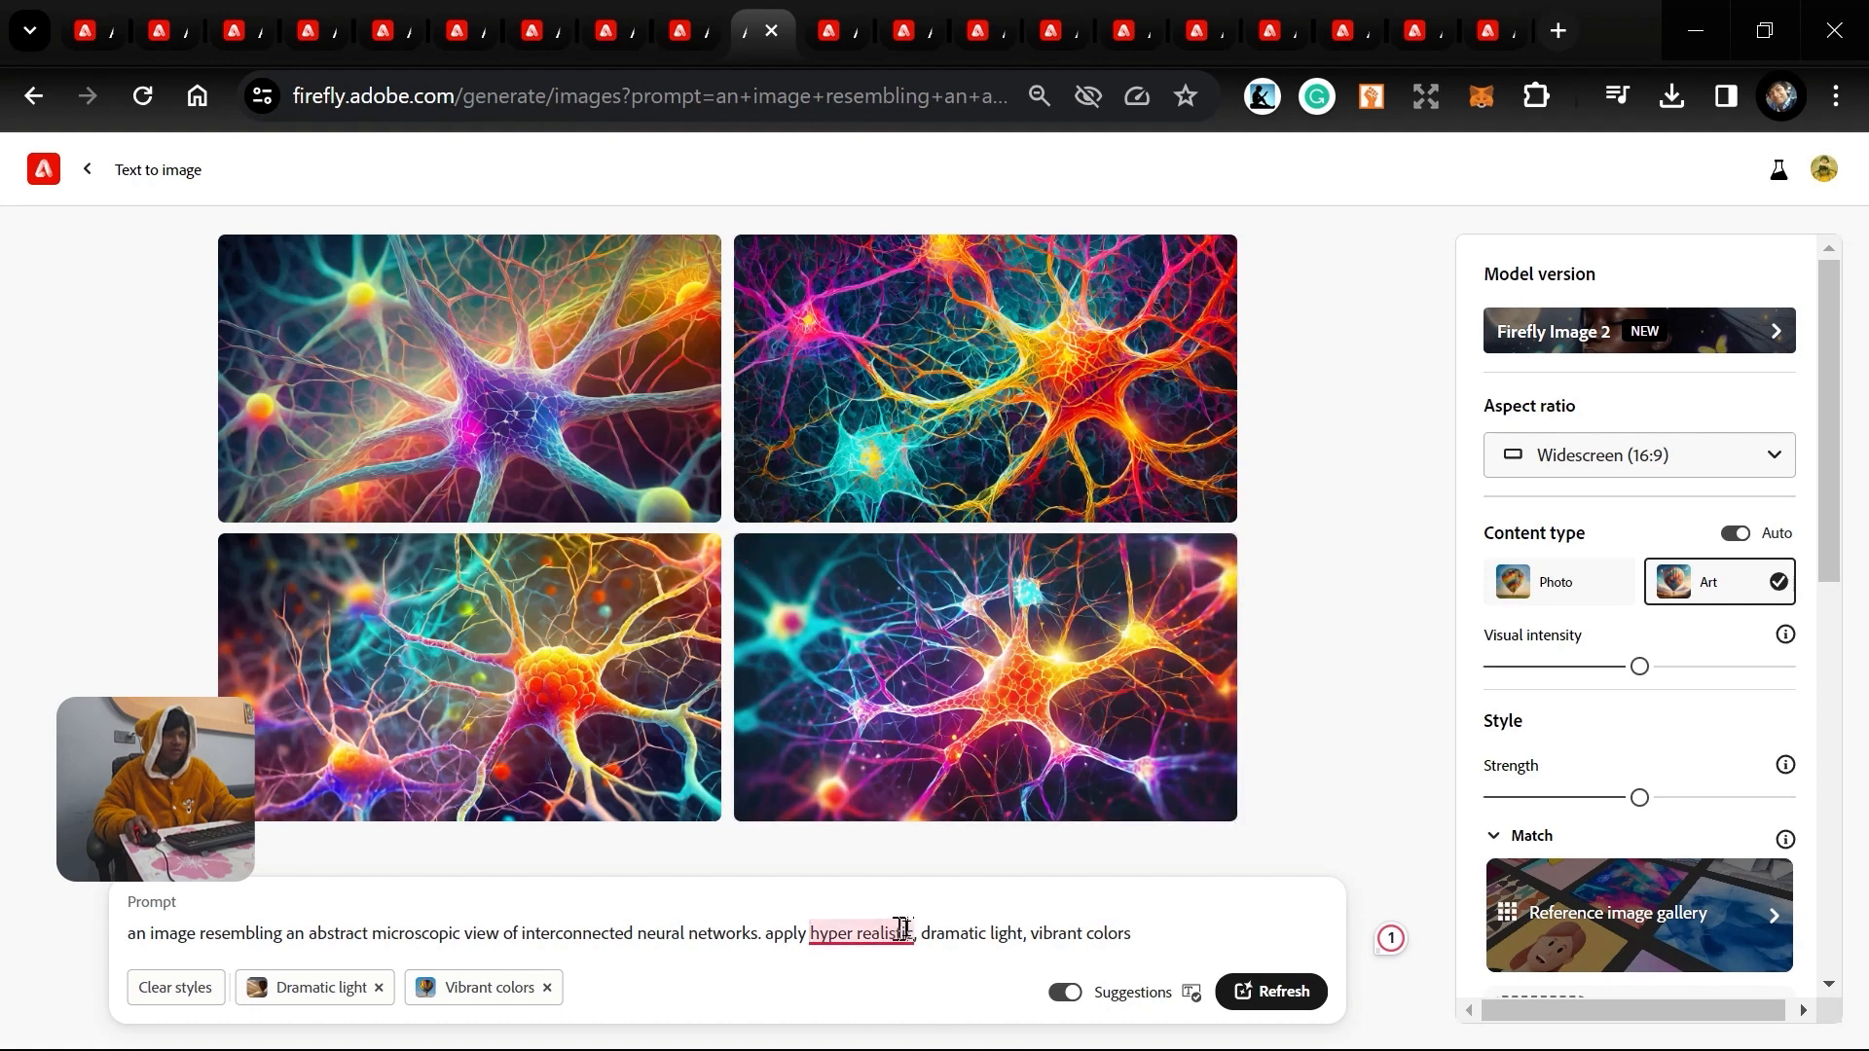
mouse_move(902, 934)
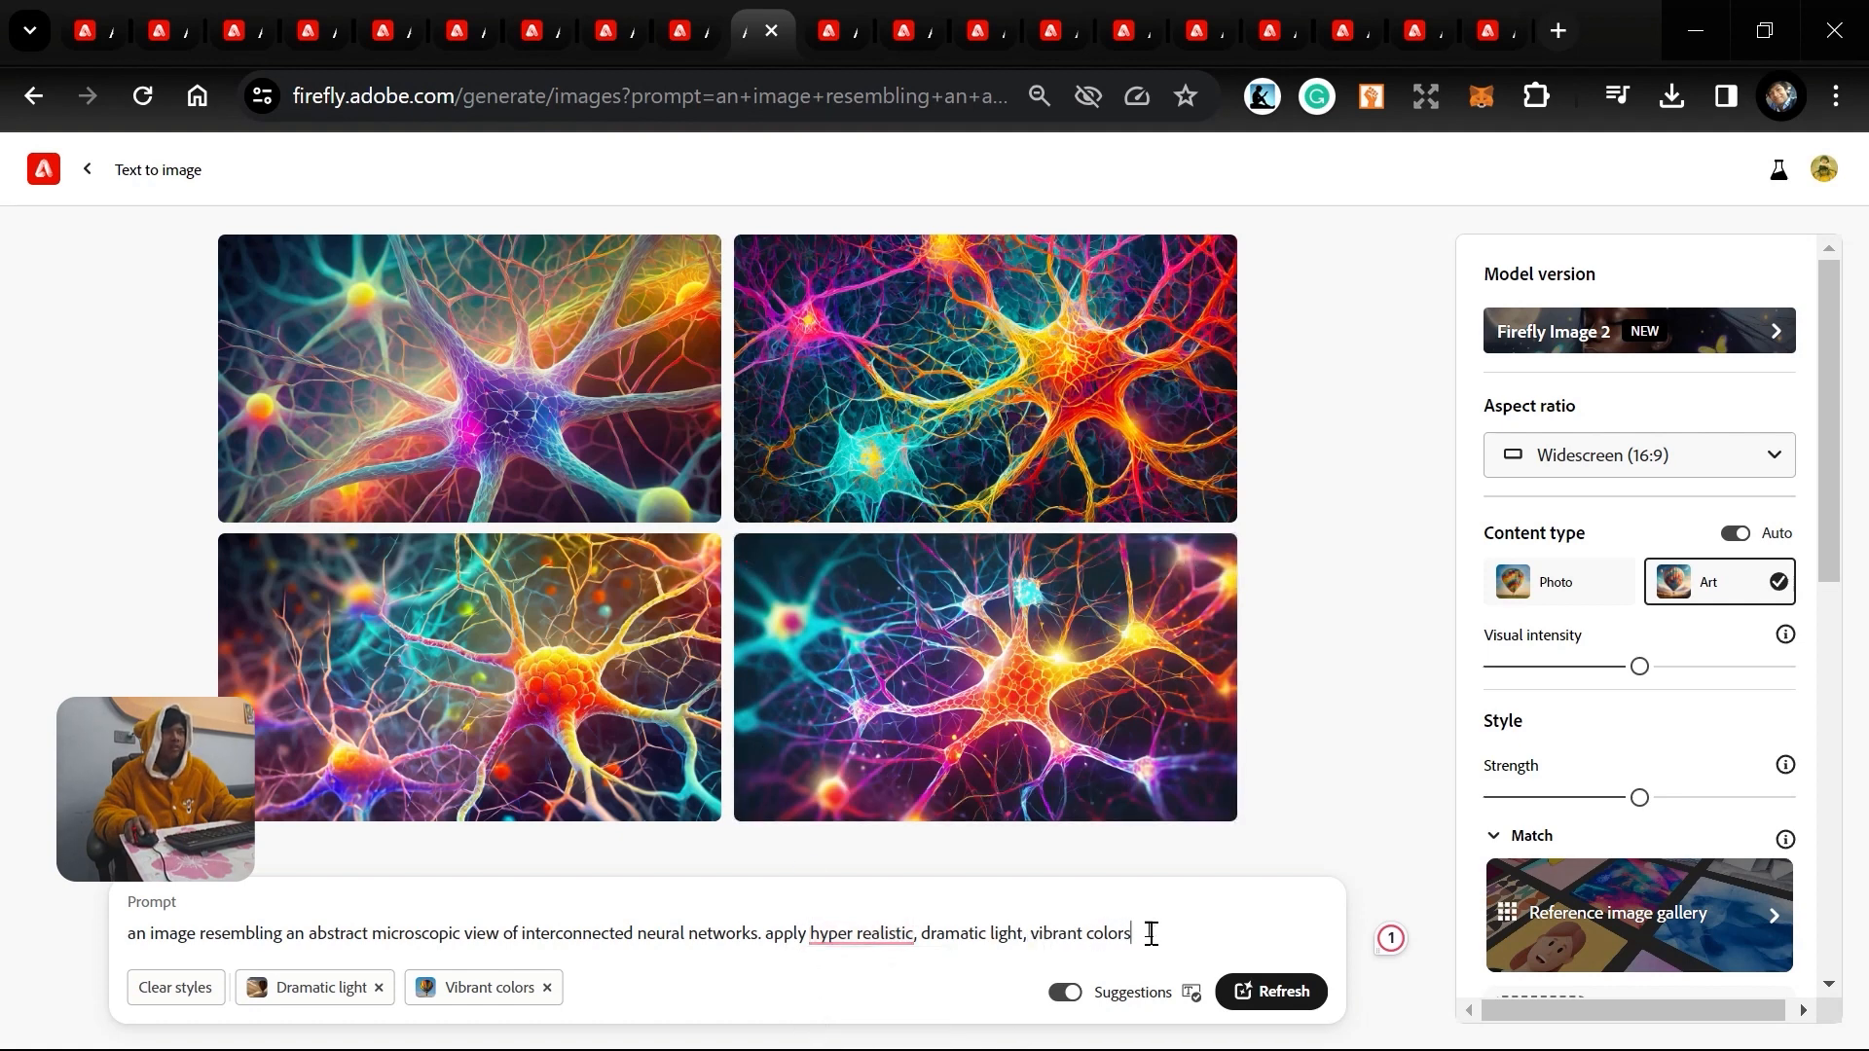
mouse_move(910, 516)
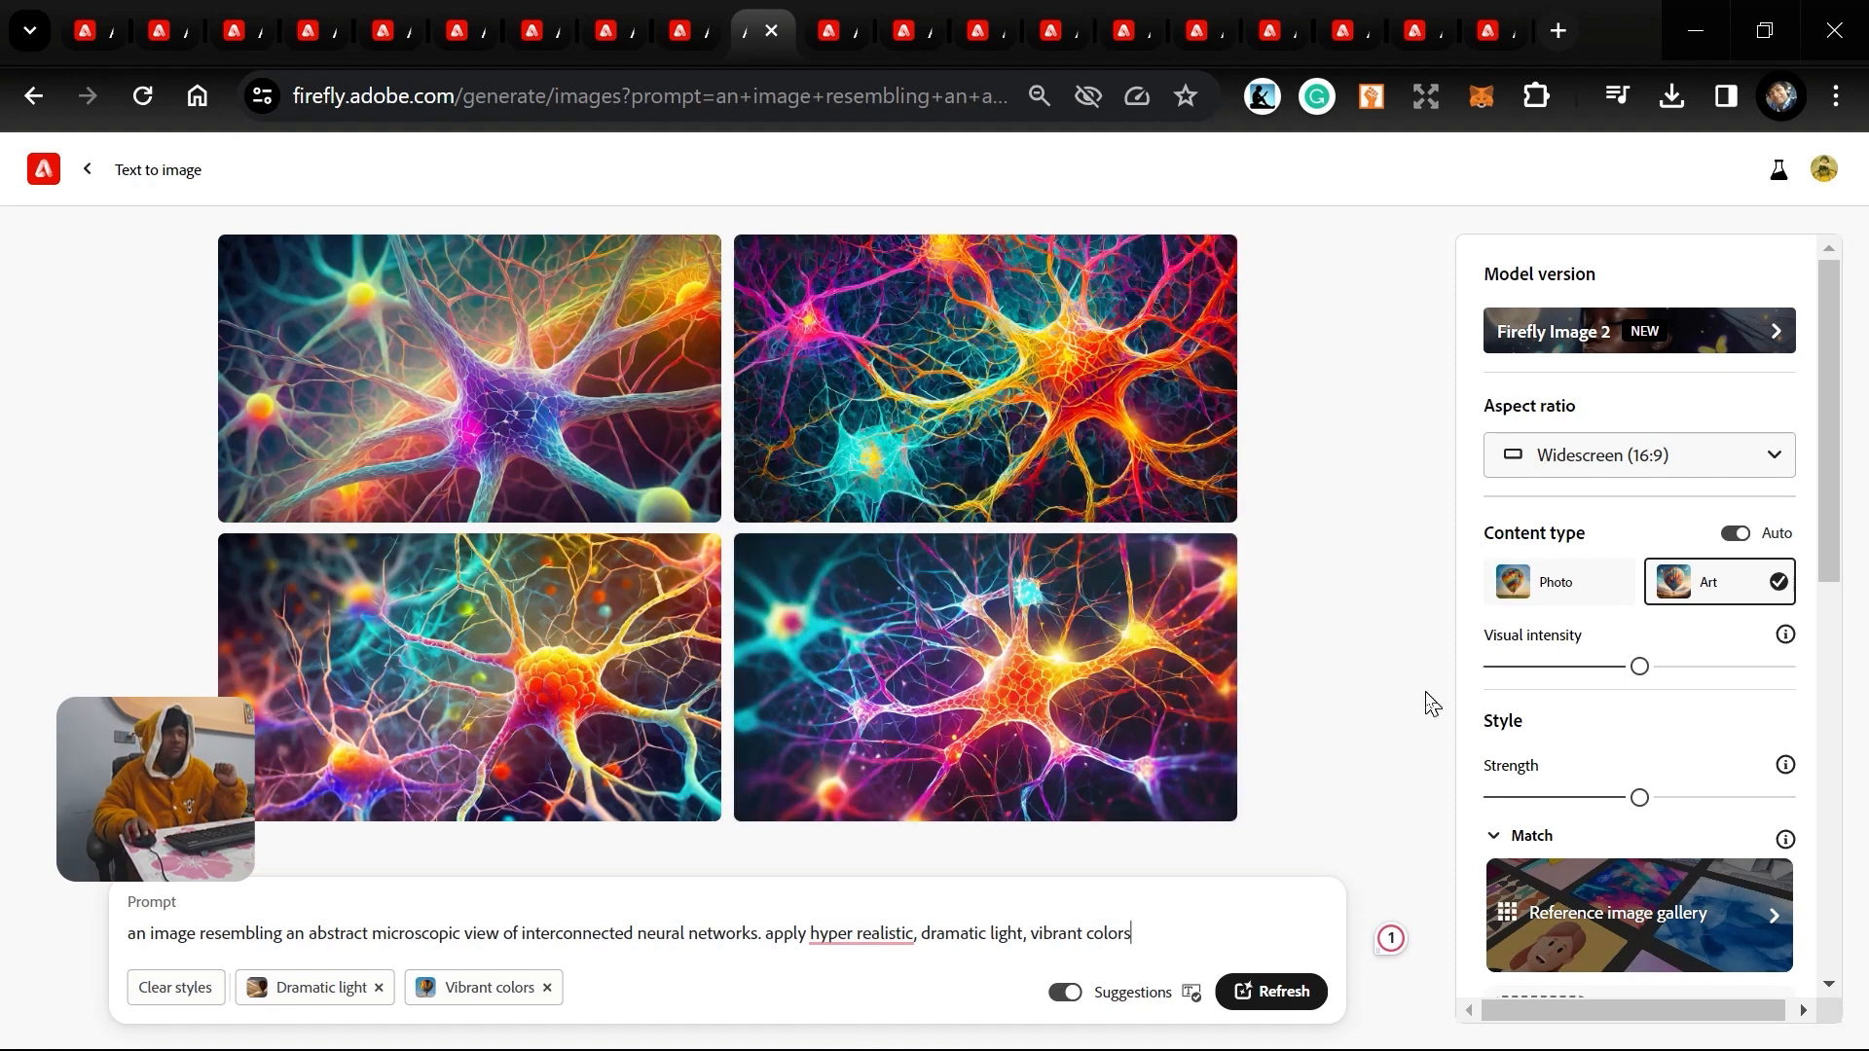
scroll(1554, 714, down, 7)
scroll(1563, 706, down, 2)
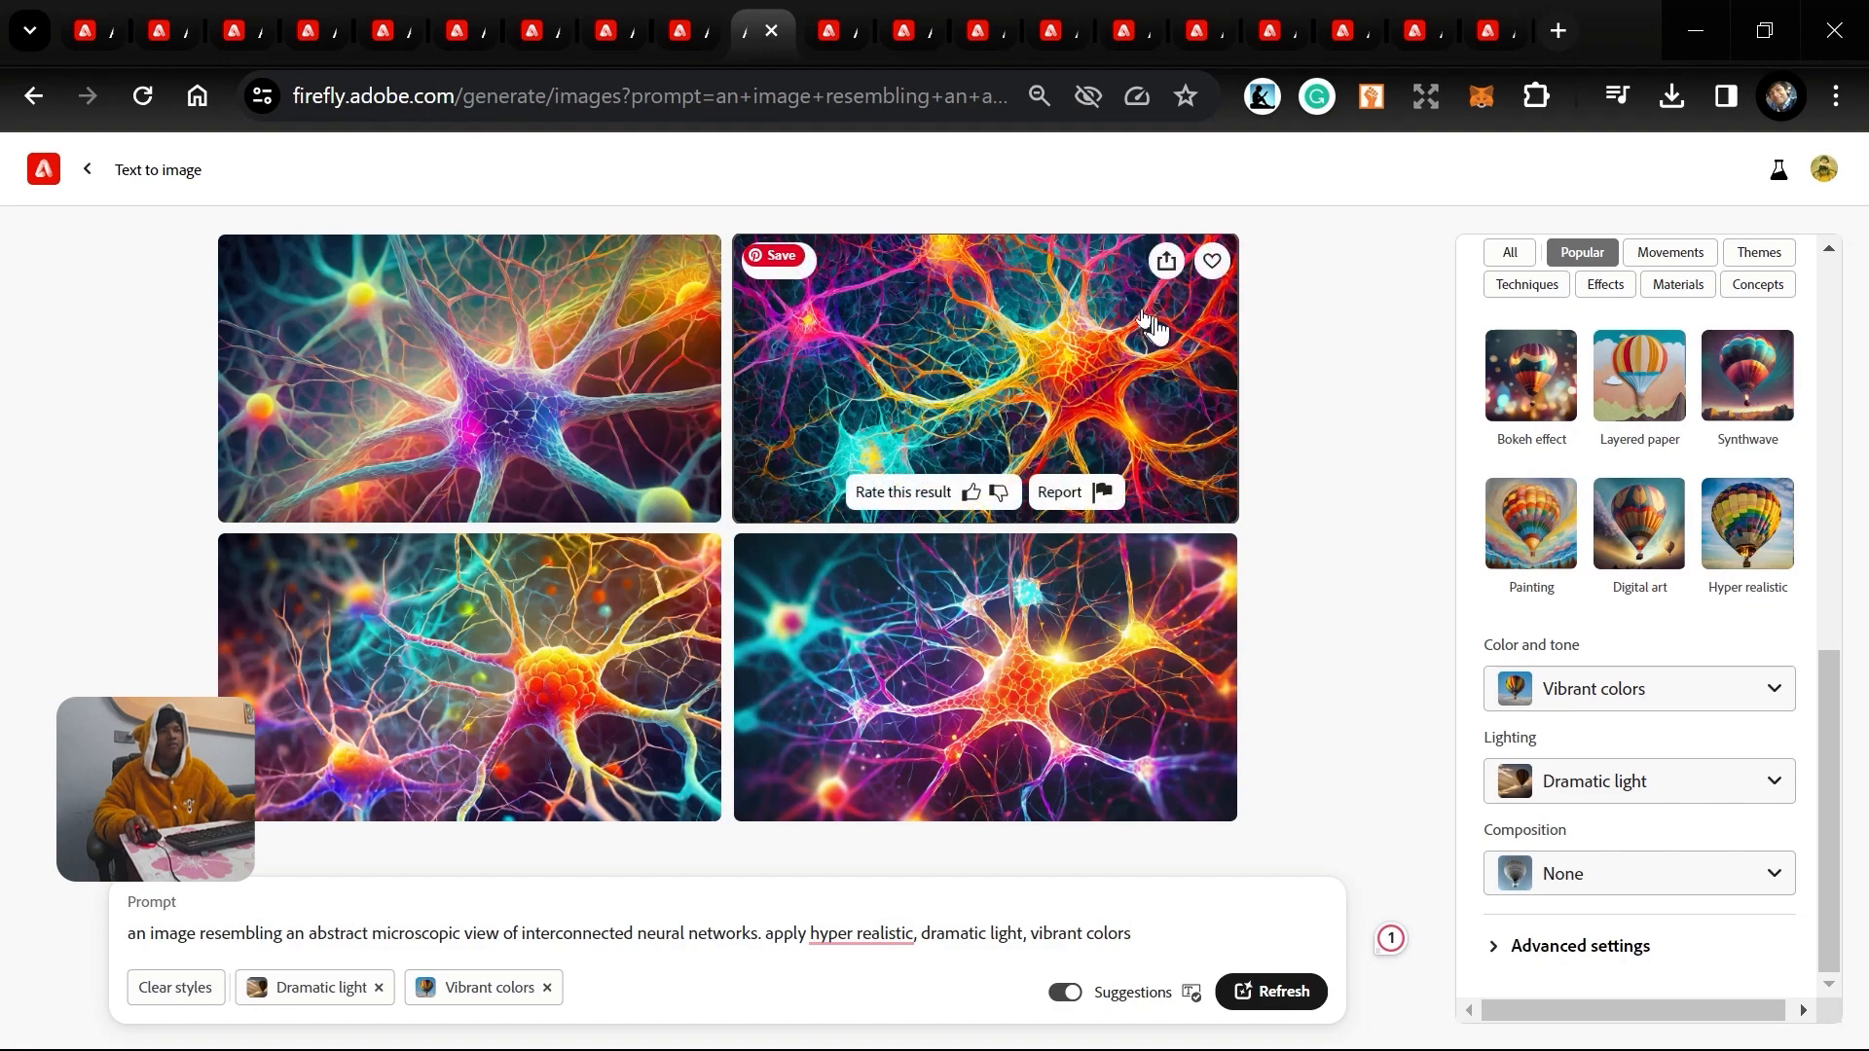
click(838, 18)
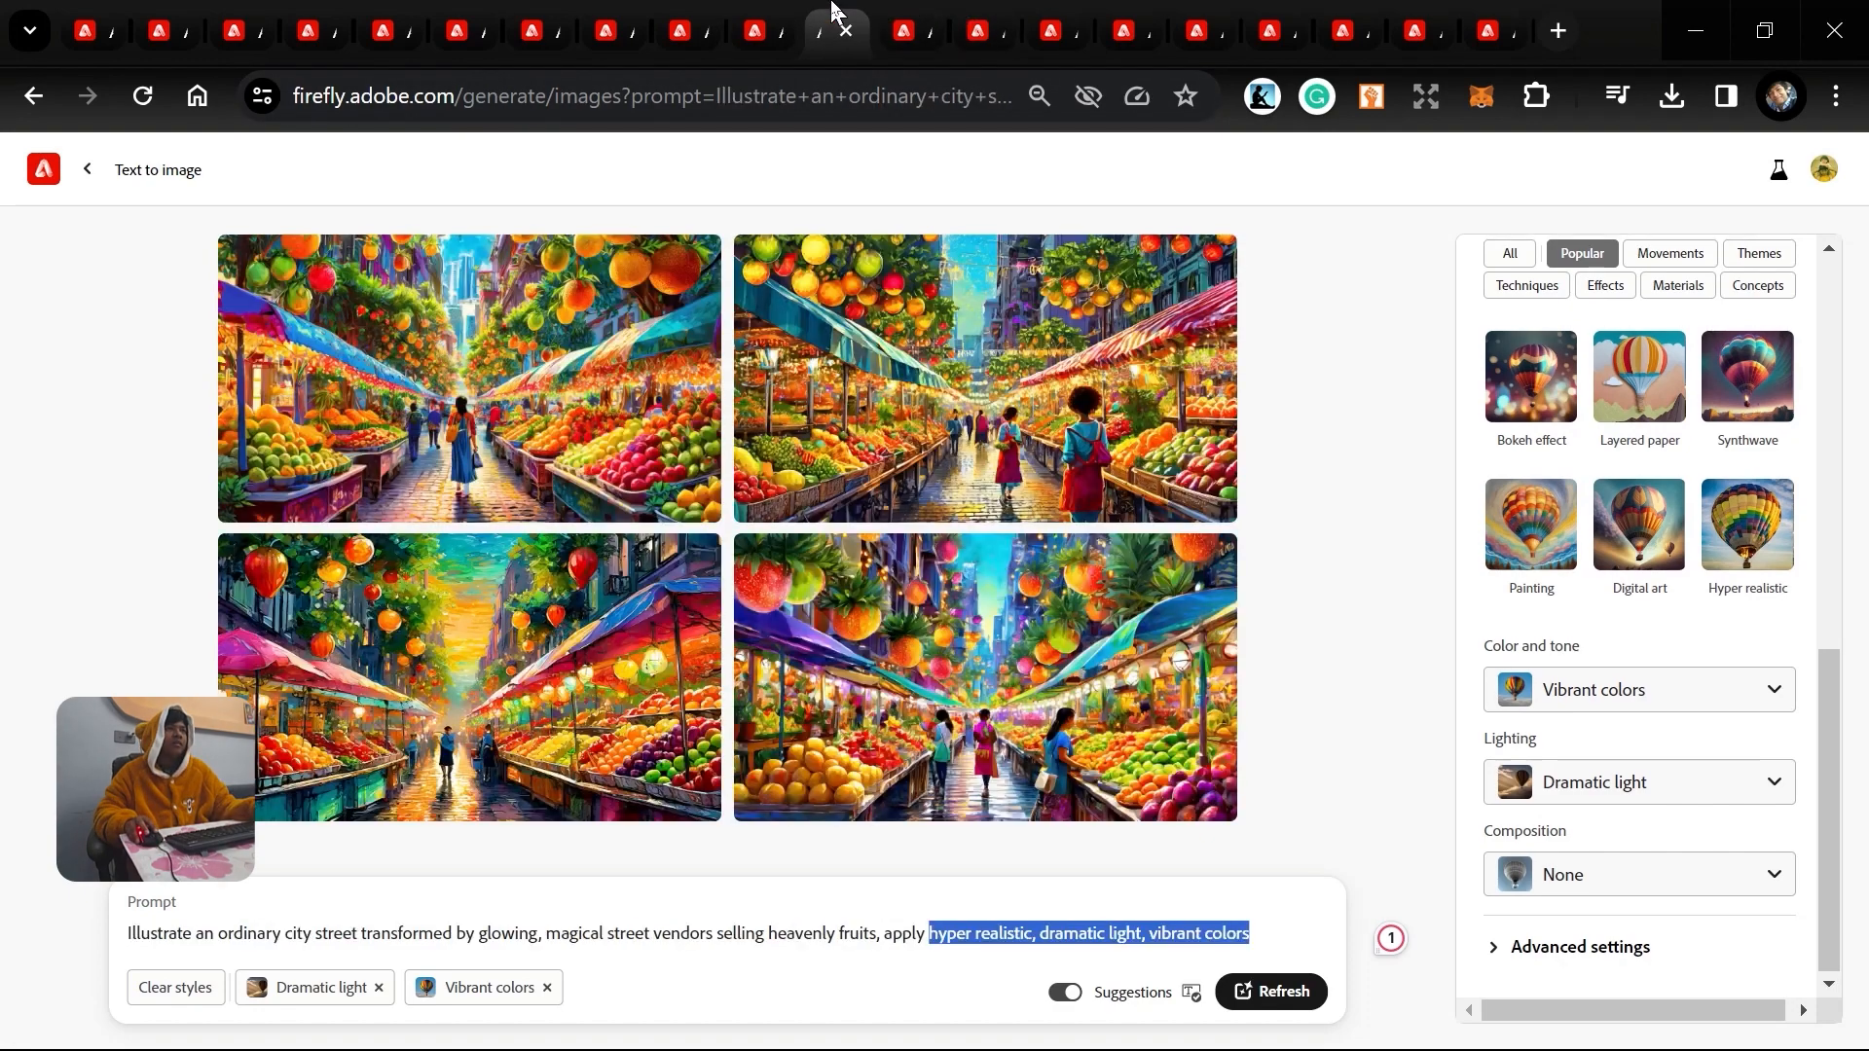
click(915, 20)
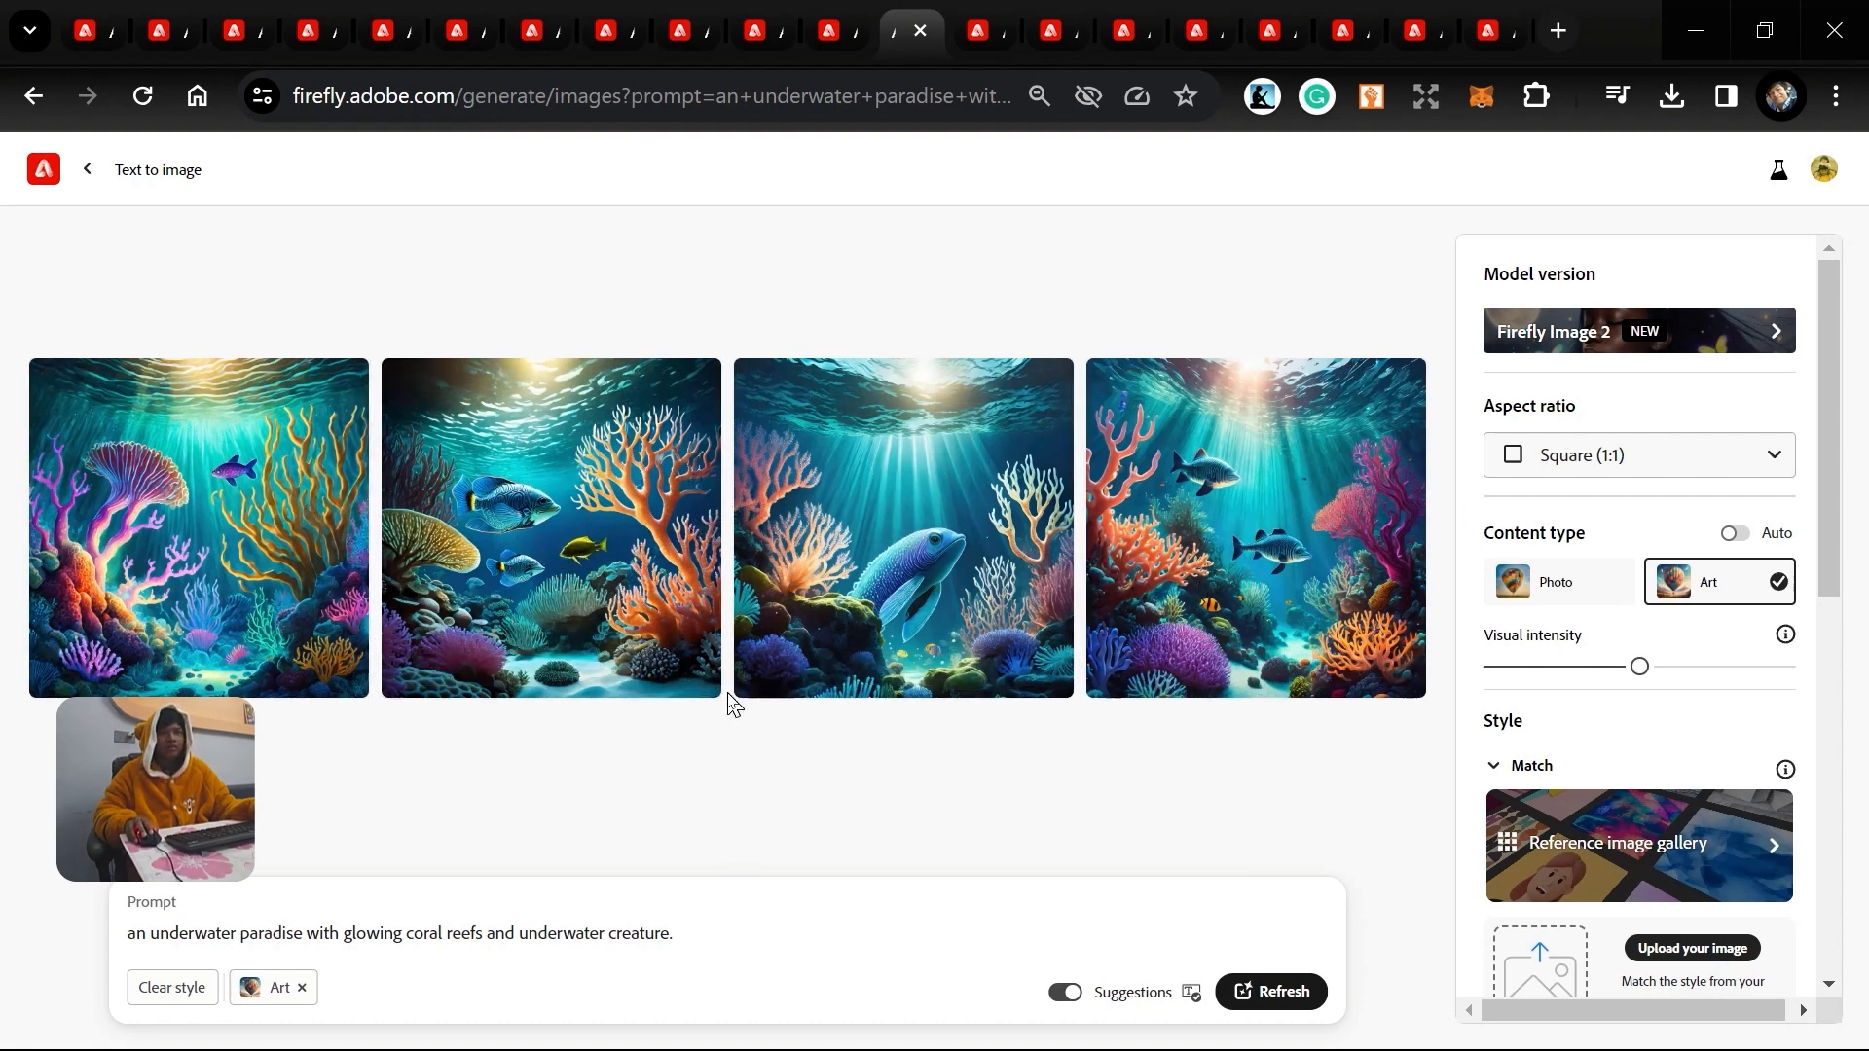
Review the dreamy city images and look through their style, color and tone, lighting and composition options.
click(983, 27)
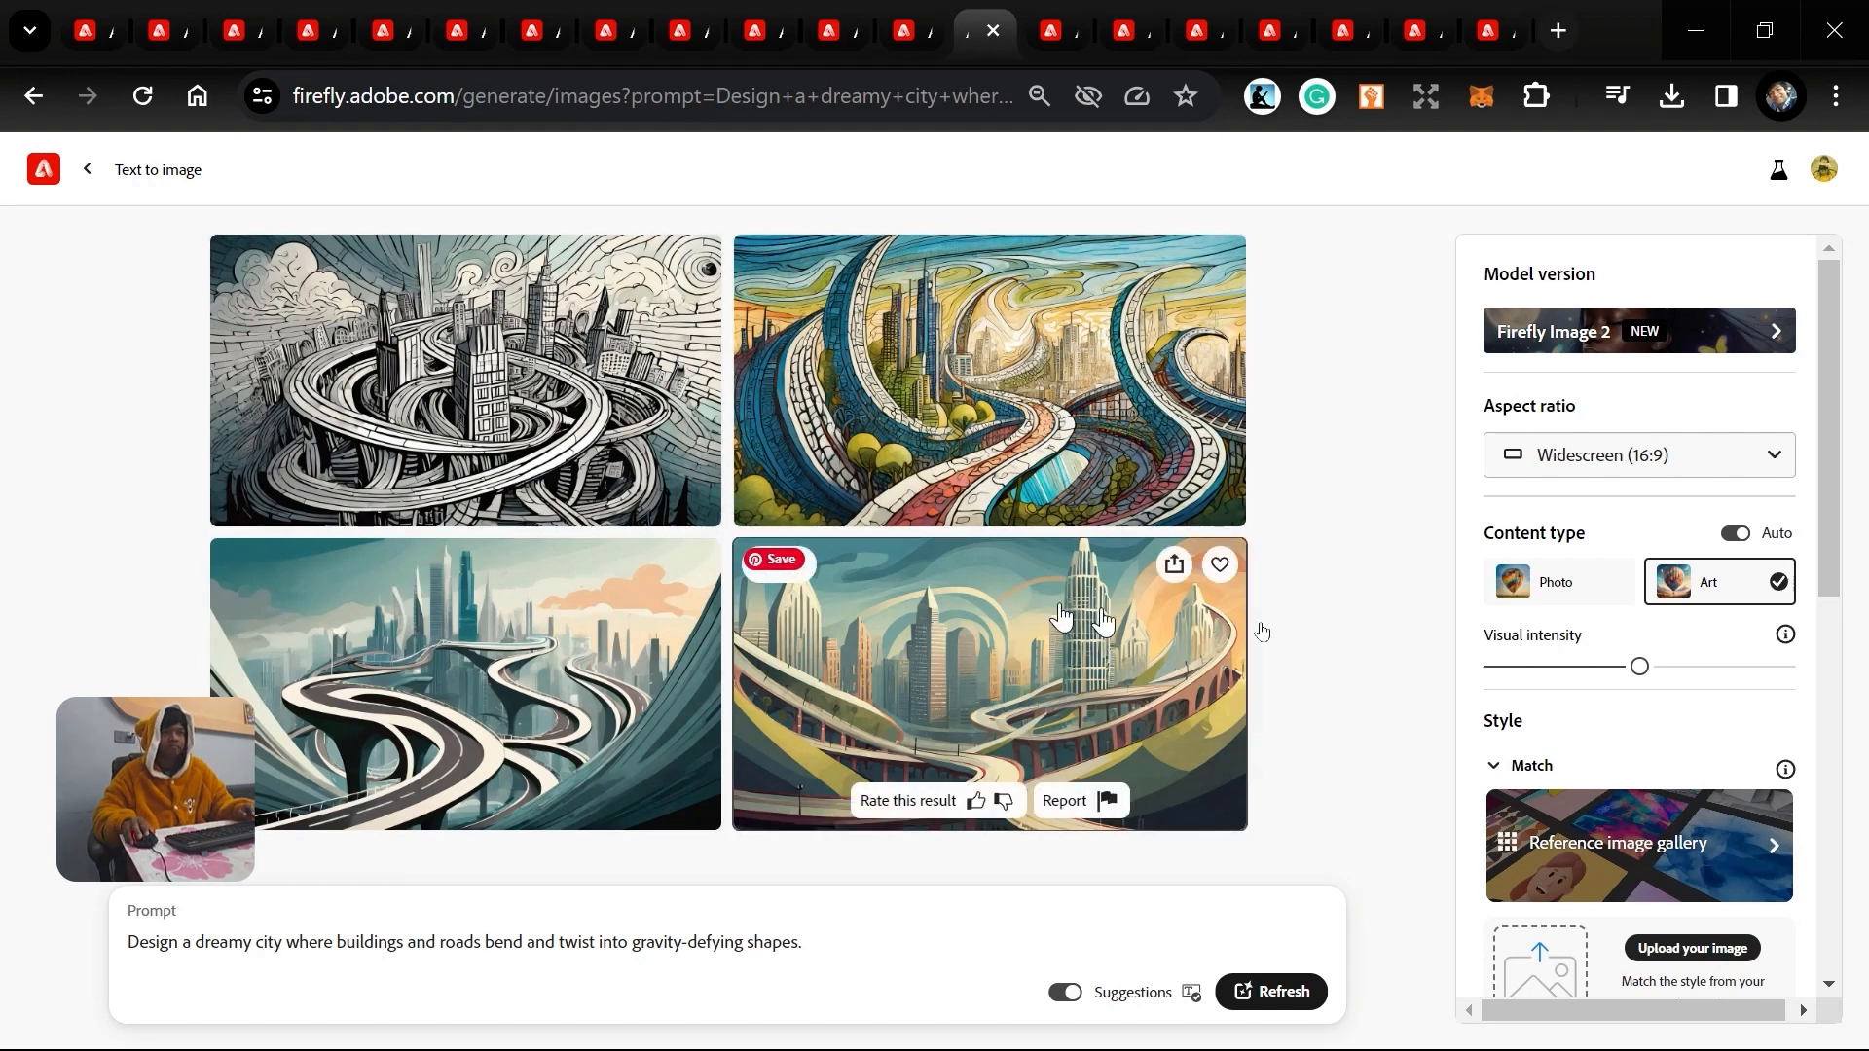
scroll(1593, 668, down, 3)
scroll(1593, 668, down, 3)
scroll(1591, 671, up, 3)
scroll(1591, 668, down, 5)
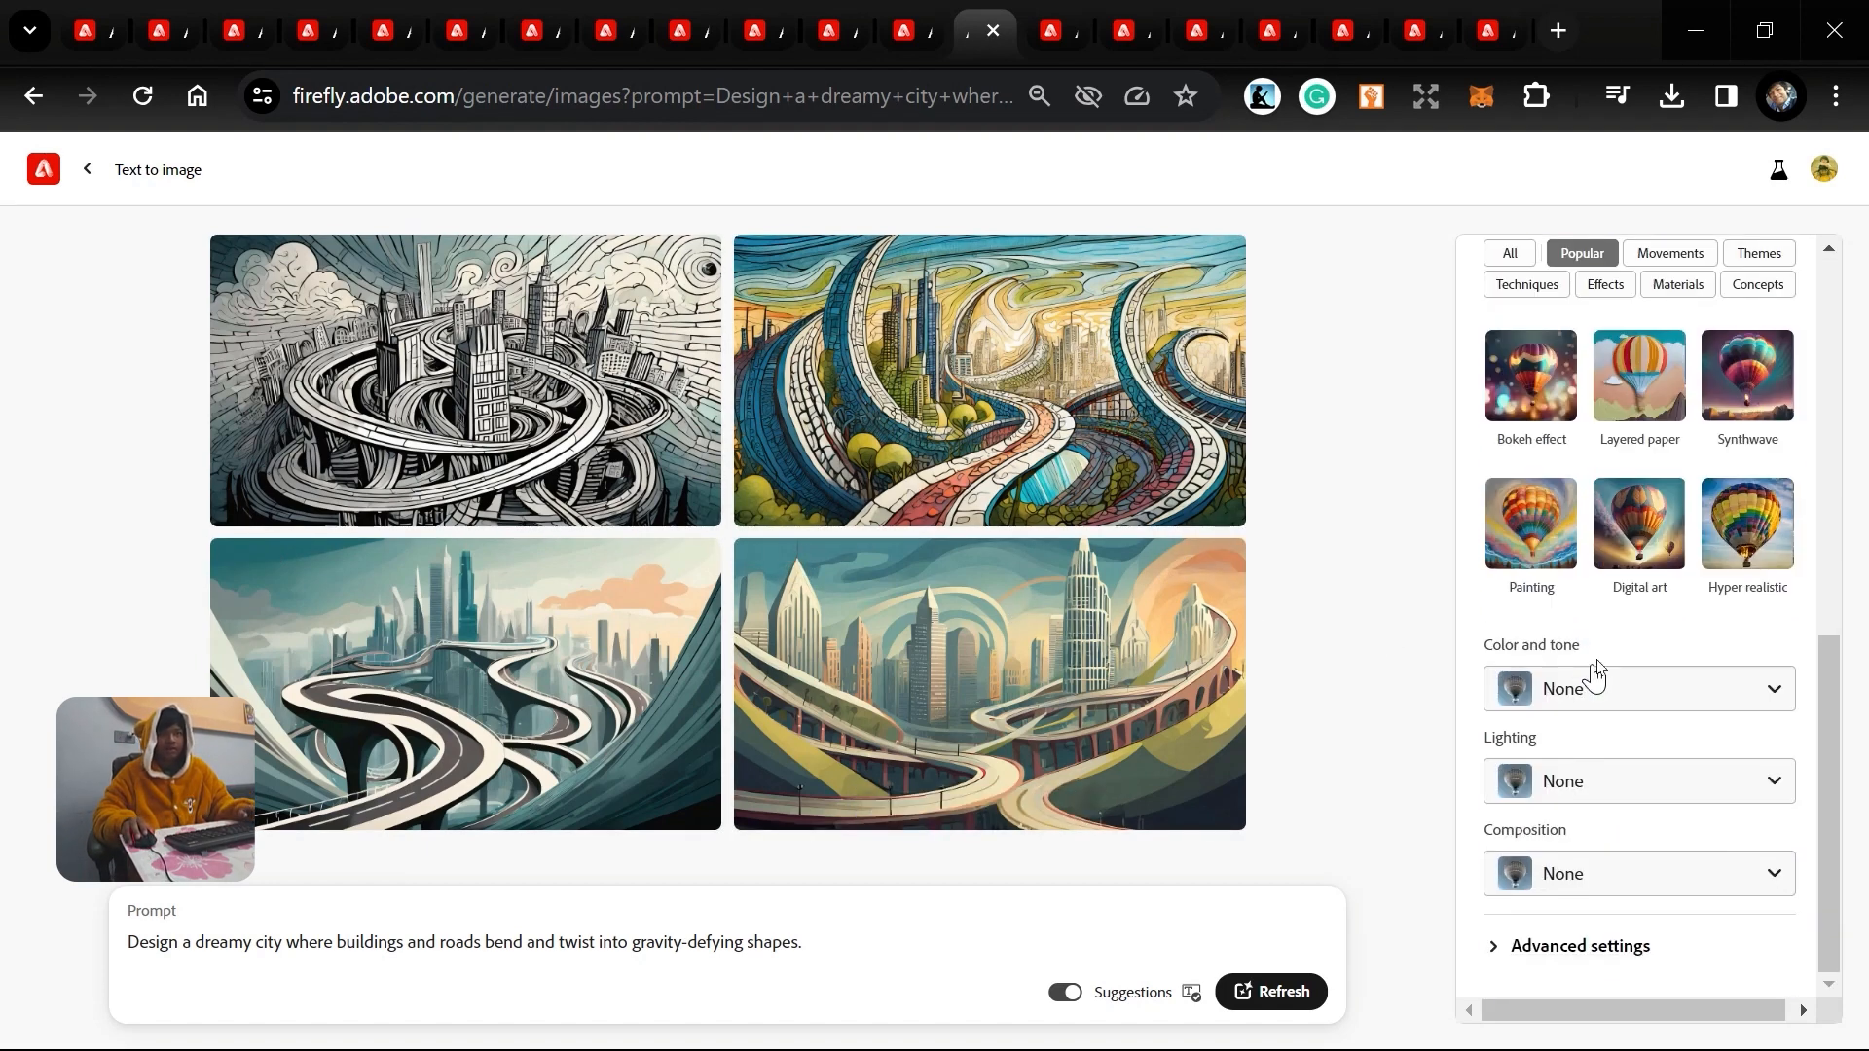
scroll(1647, 519, up, 3)
scroll(1645, 545, down, 3)
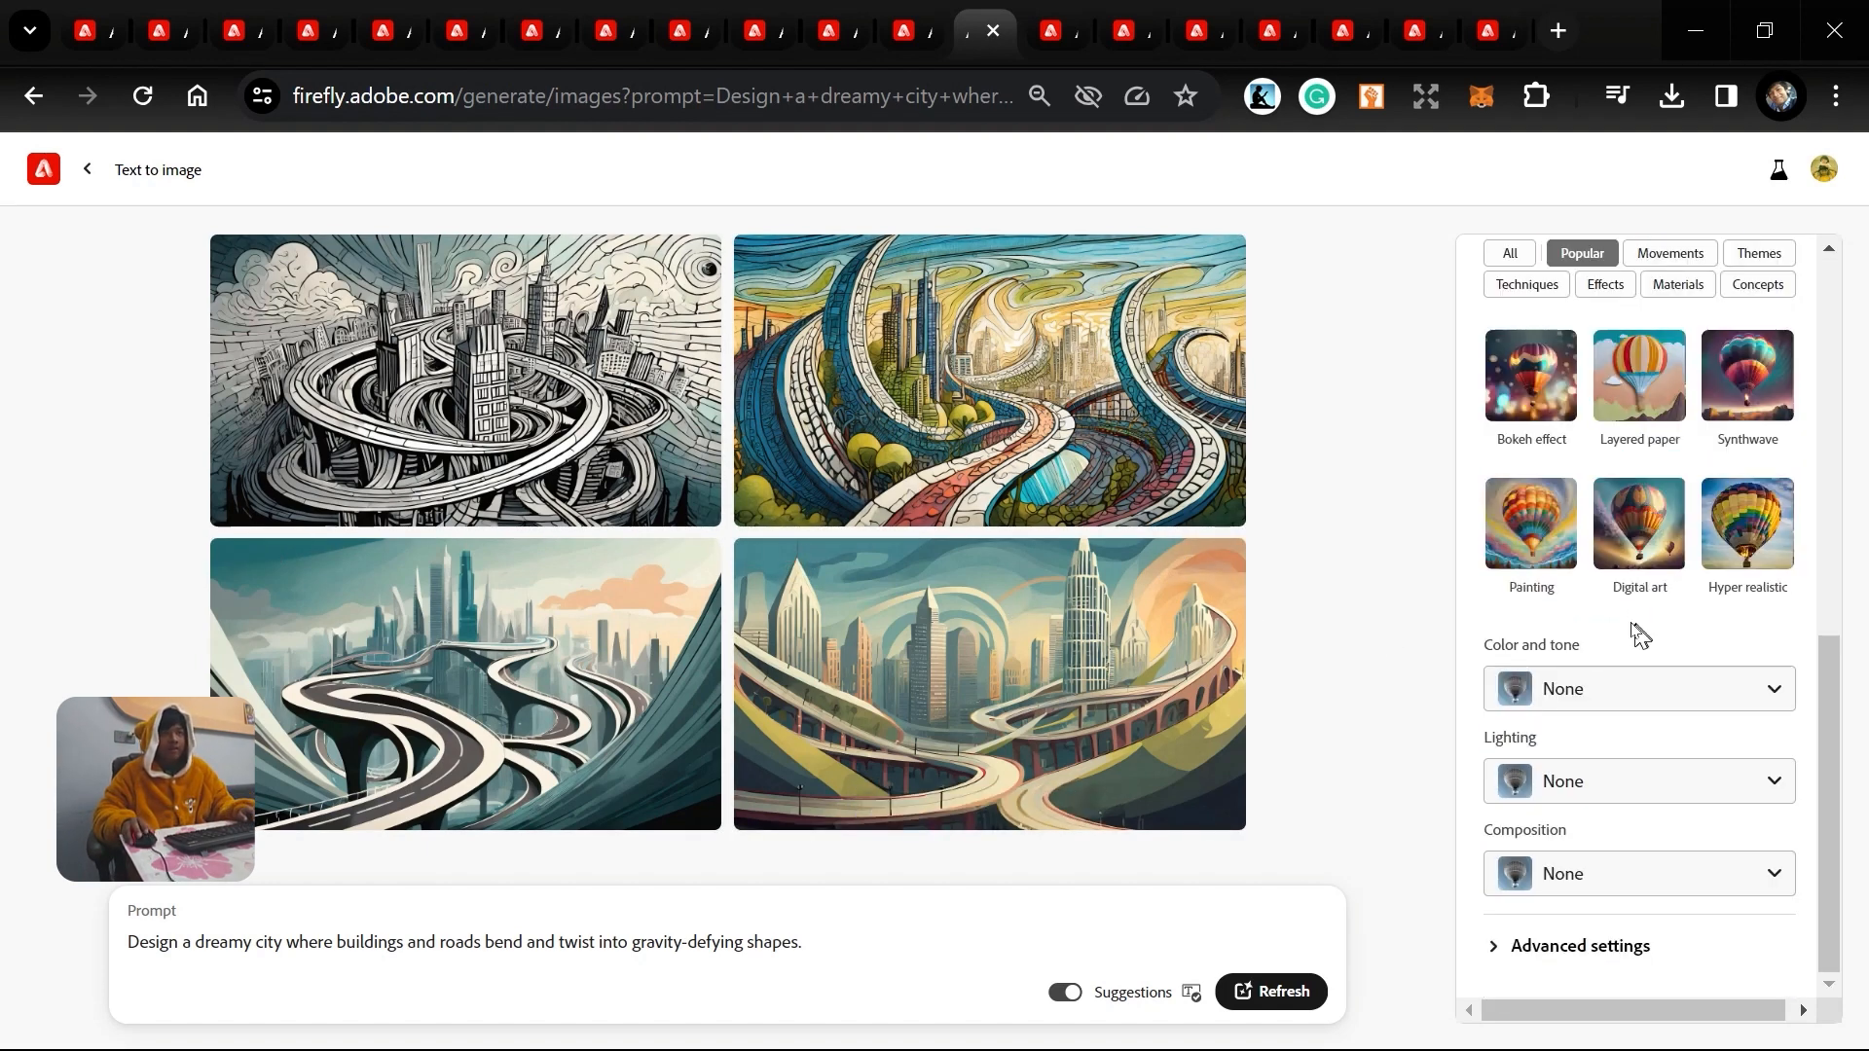
Copy "apply hyper realistic, dramatic light, vibrant colors" from the city street prompt.
click(905, 31)
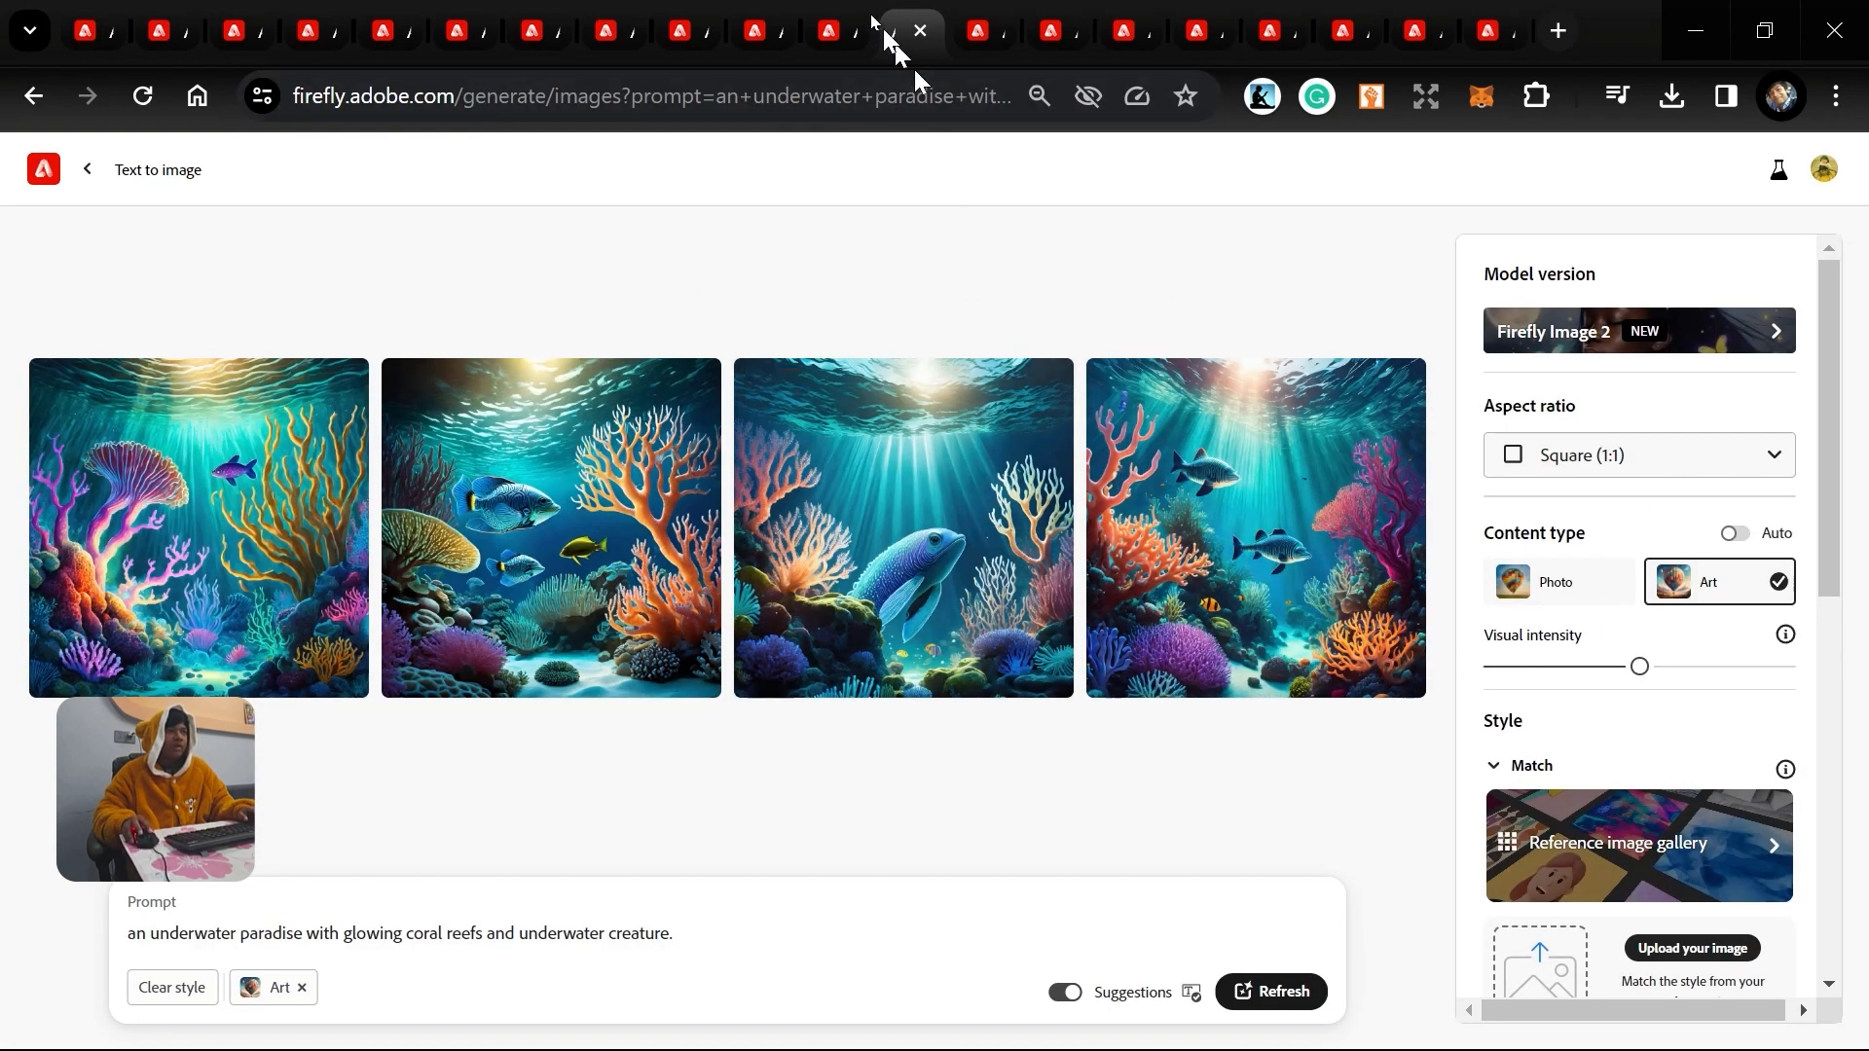
click(835, 31)
click(940, 932)
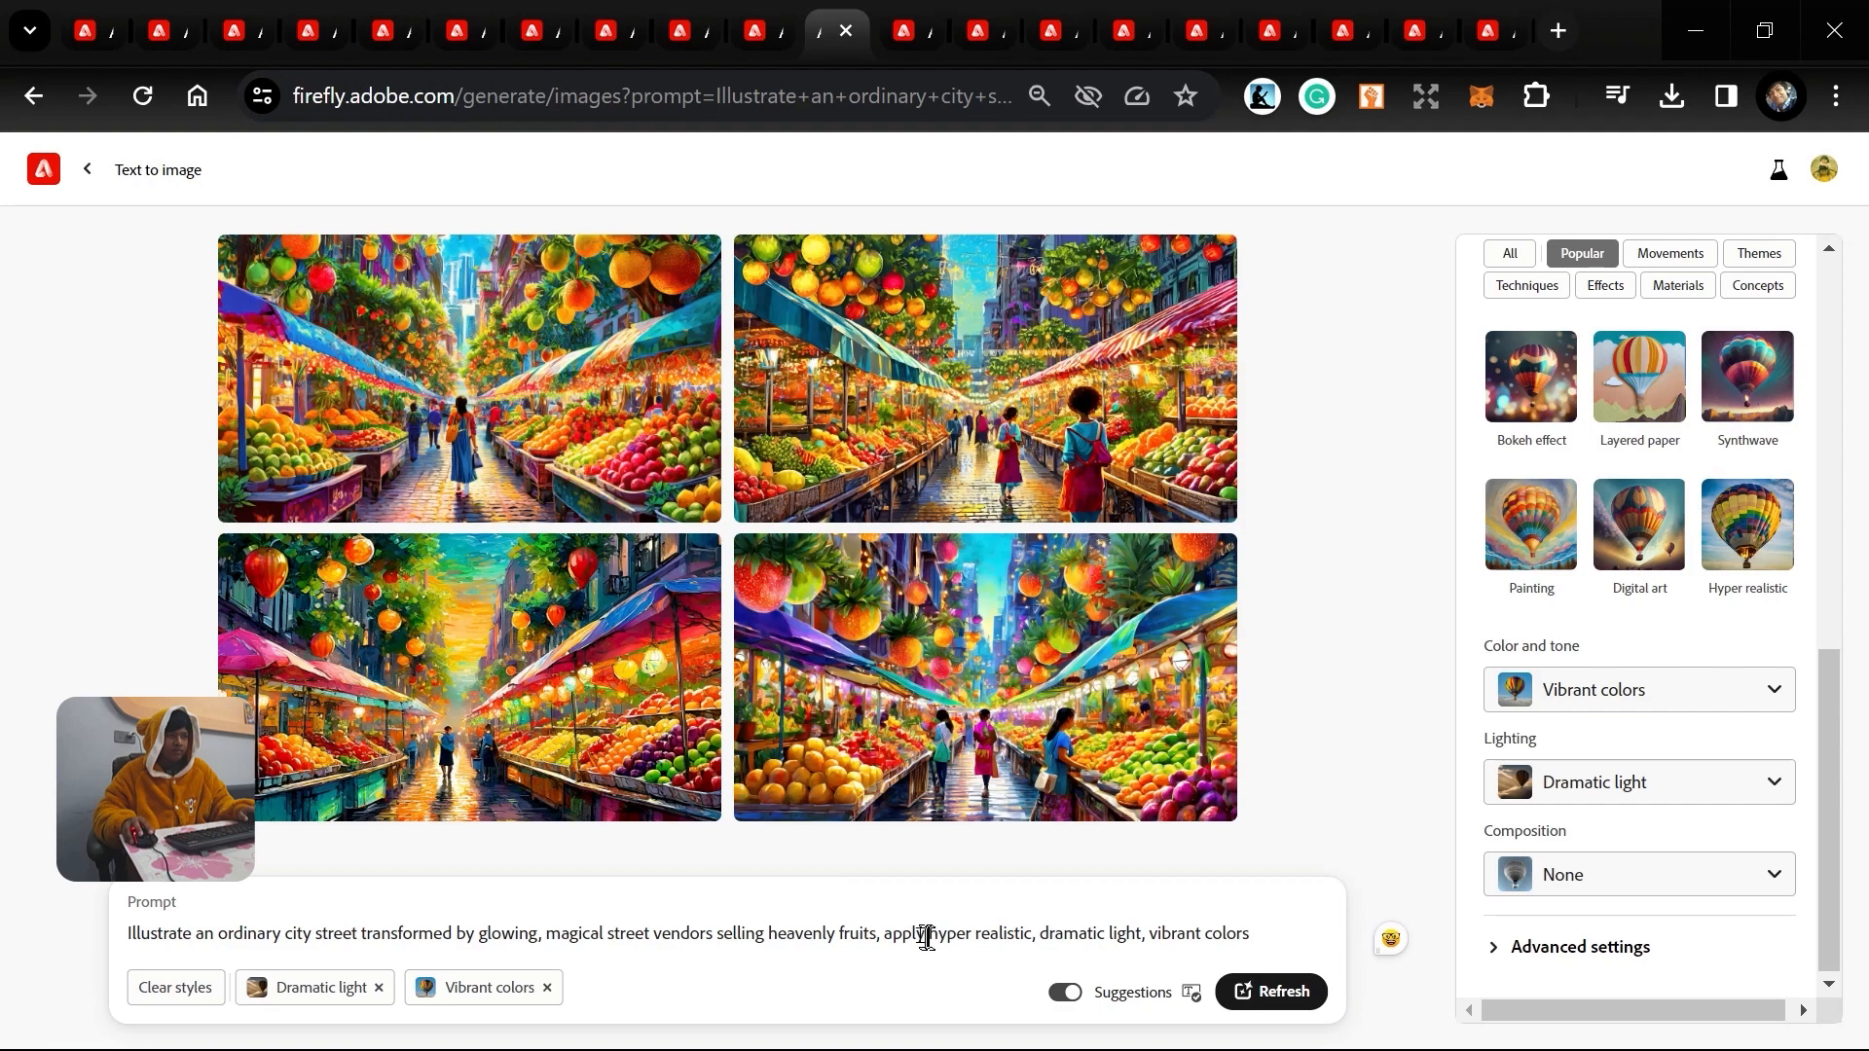
drag(888, 935, 1287, 954)
key(ctrl+c)
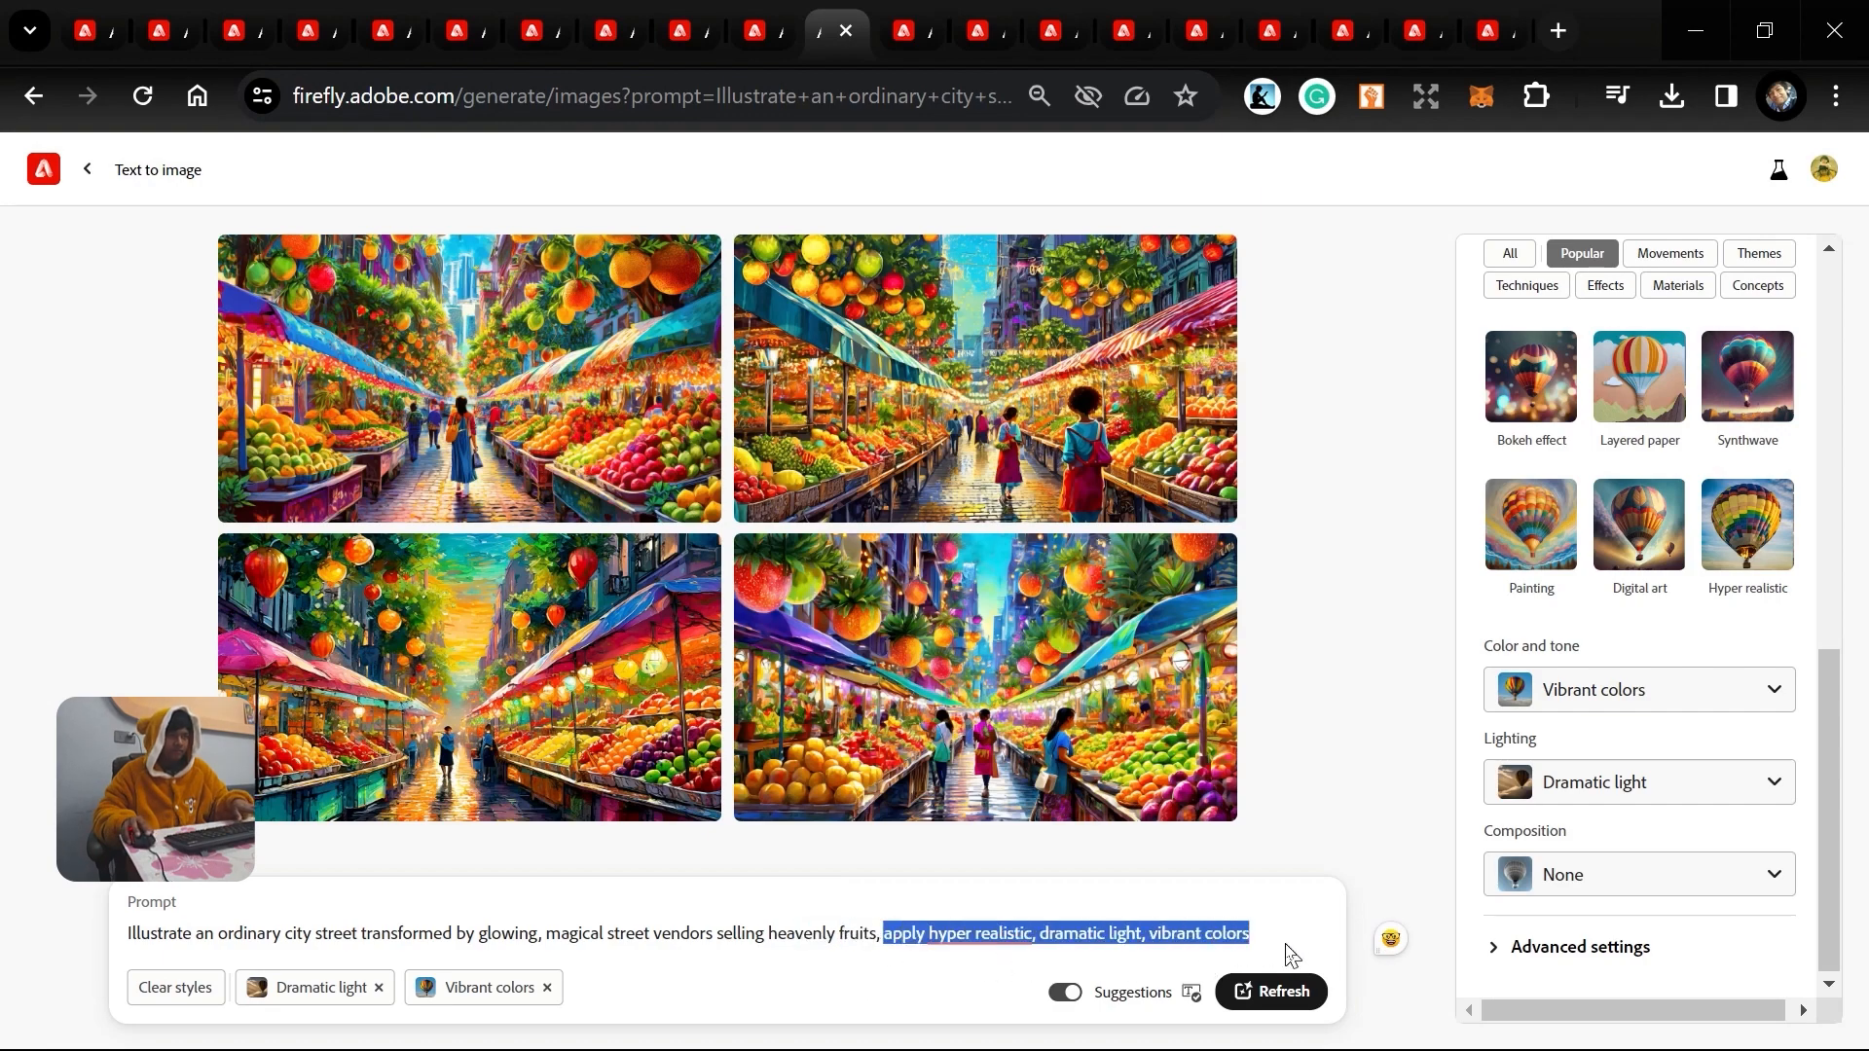
Append "apply hyper realistic, dramatic light, vibrant colors" to the underwater paradise and dreamy city prompts, and generate the dreamy city images.
click(910, 30)
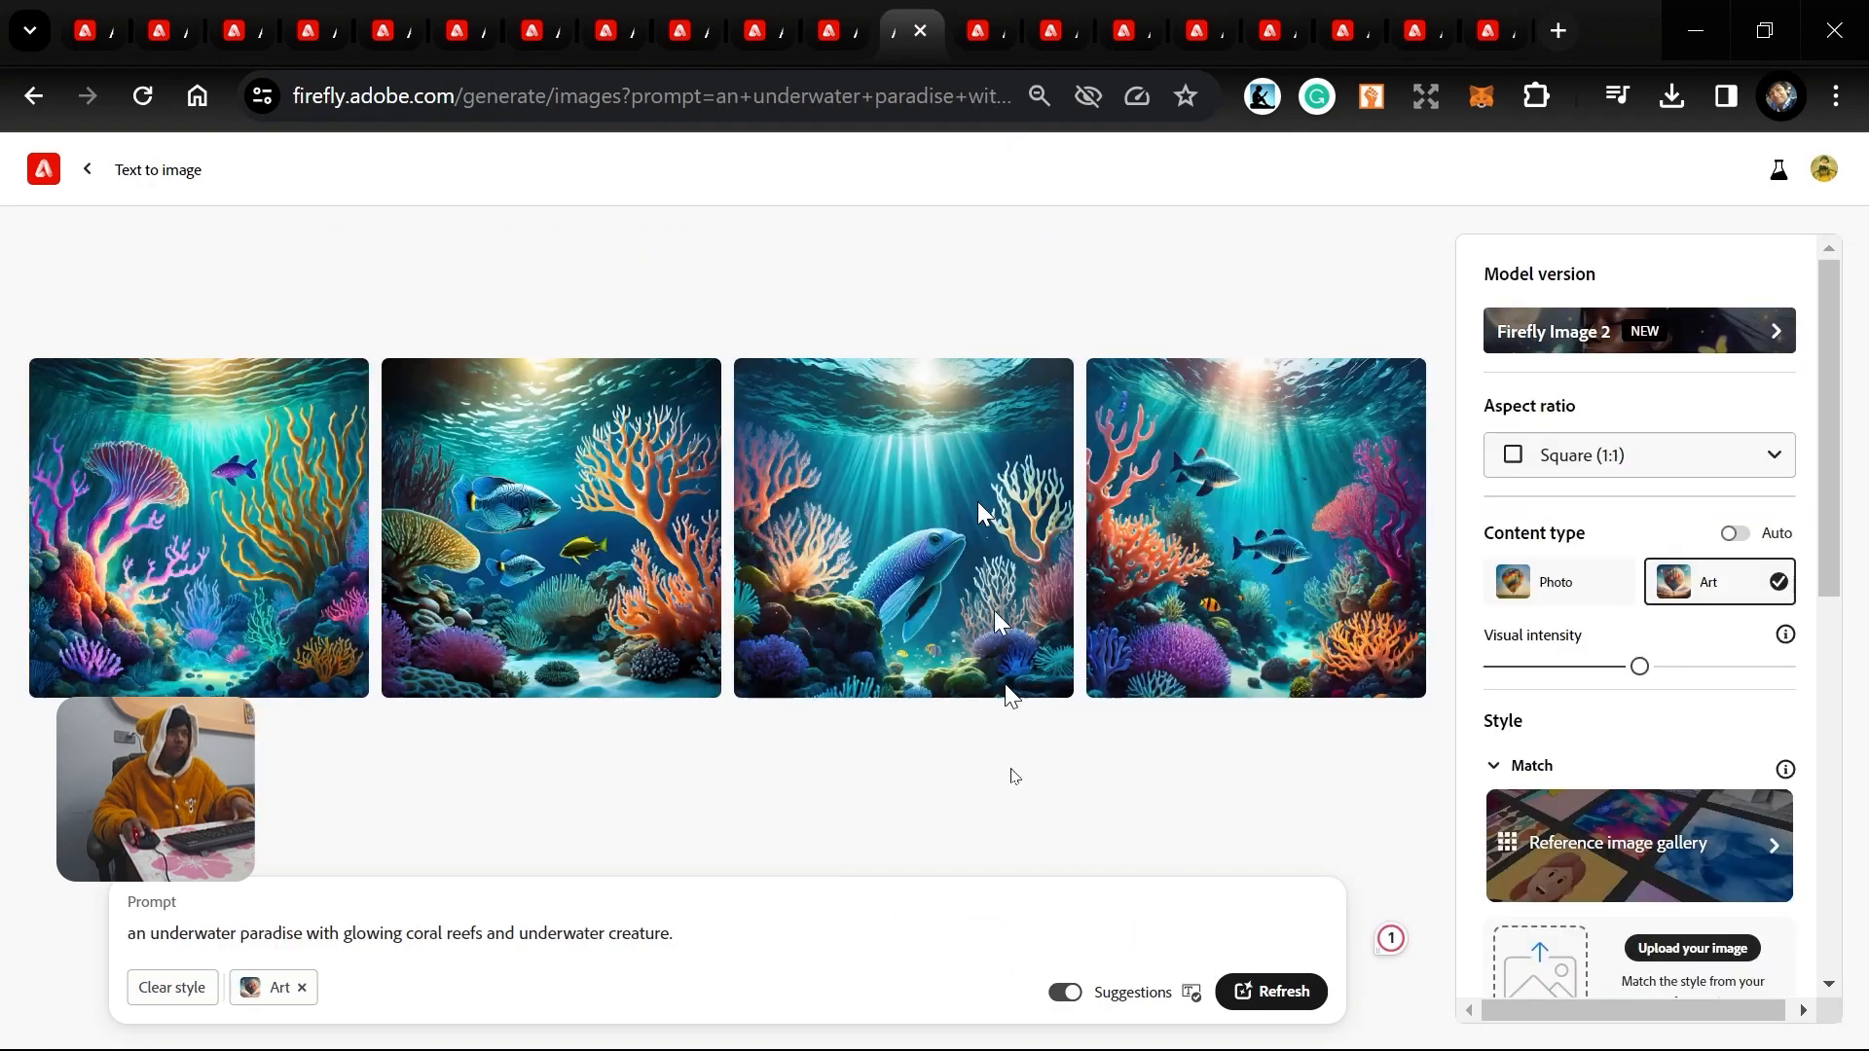
key(ctrl+v)
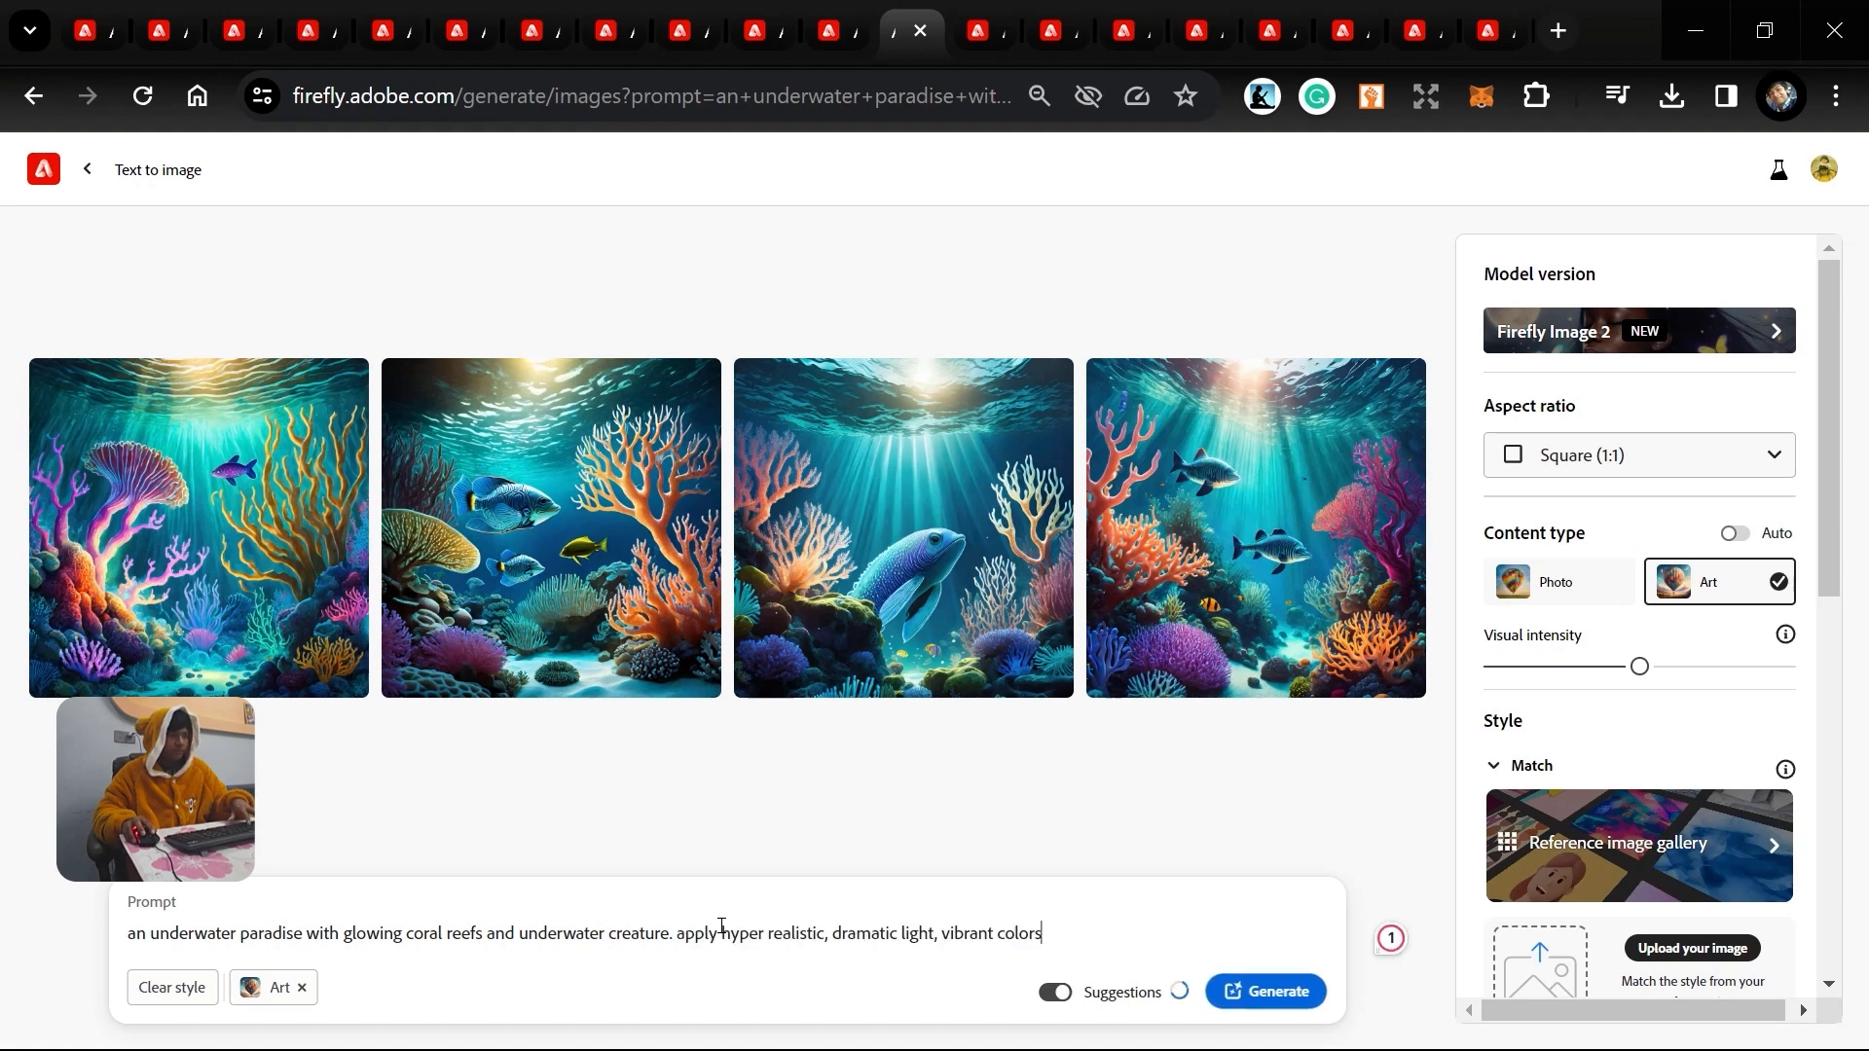
click(999, 15)
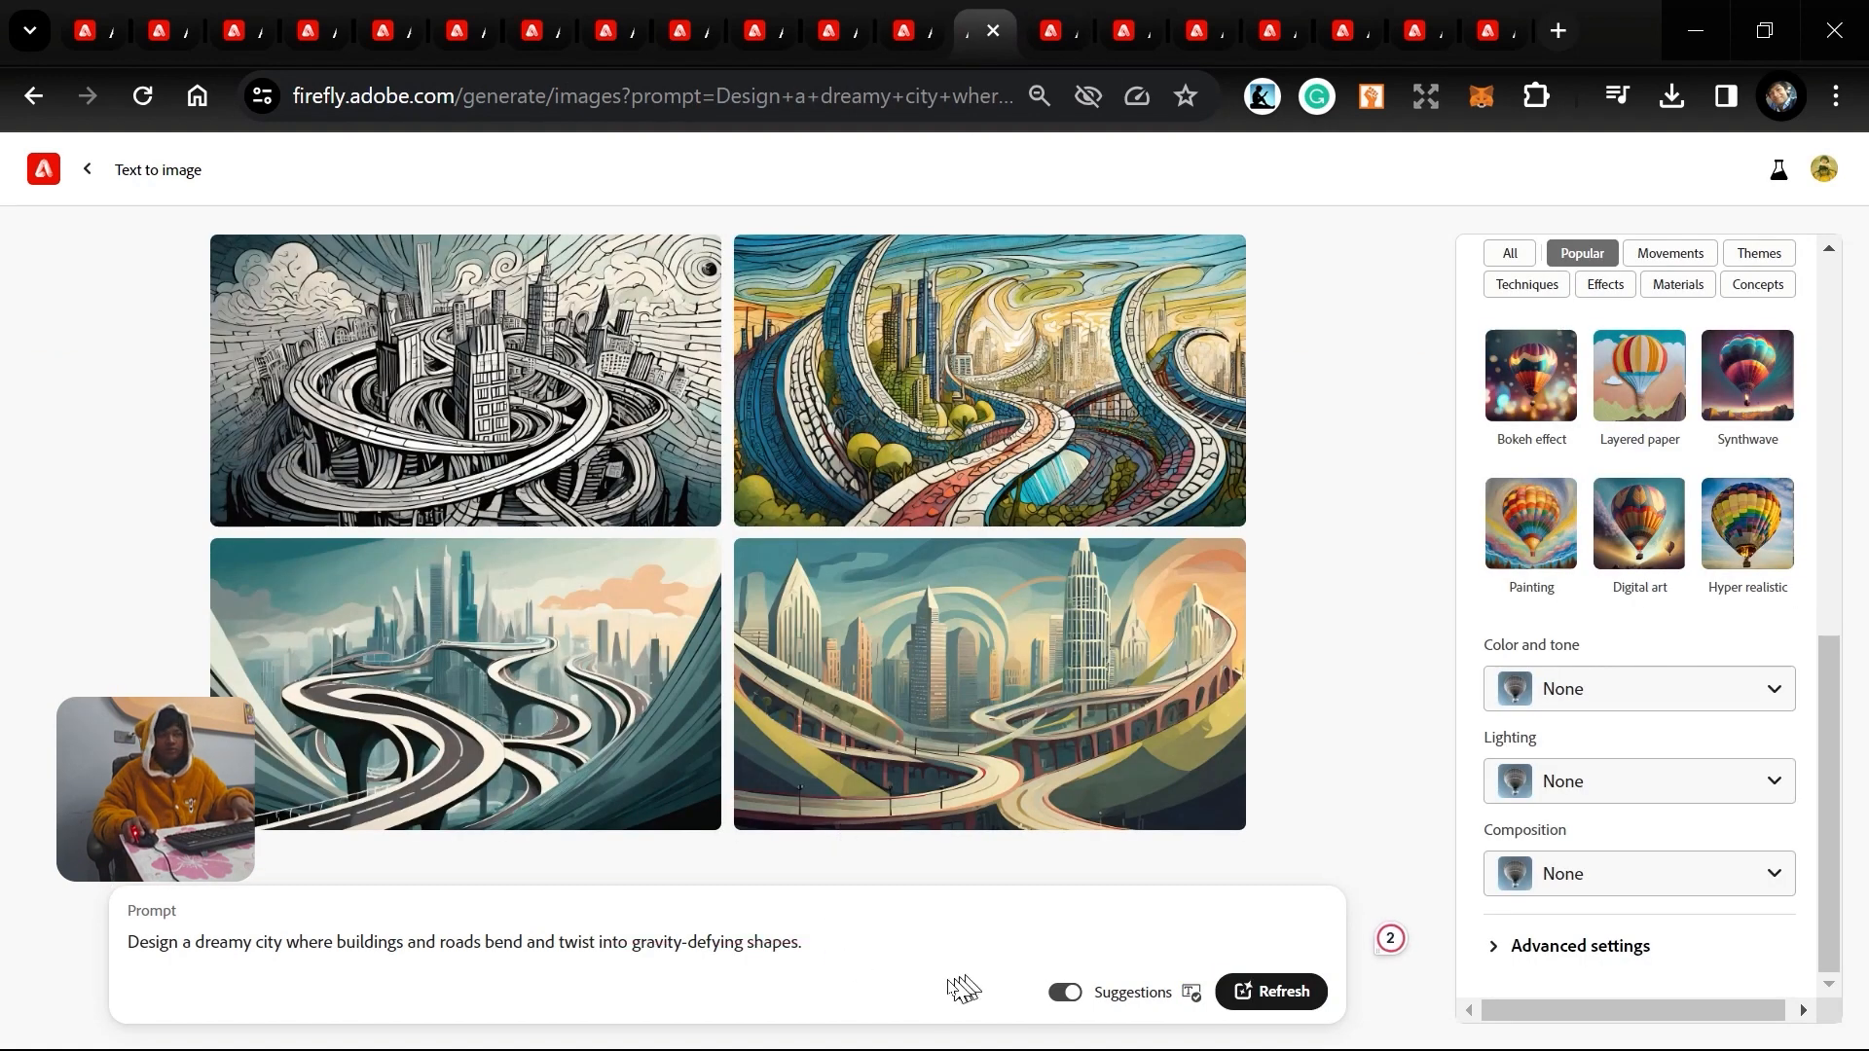
key(ctrl+v)
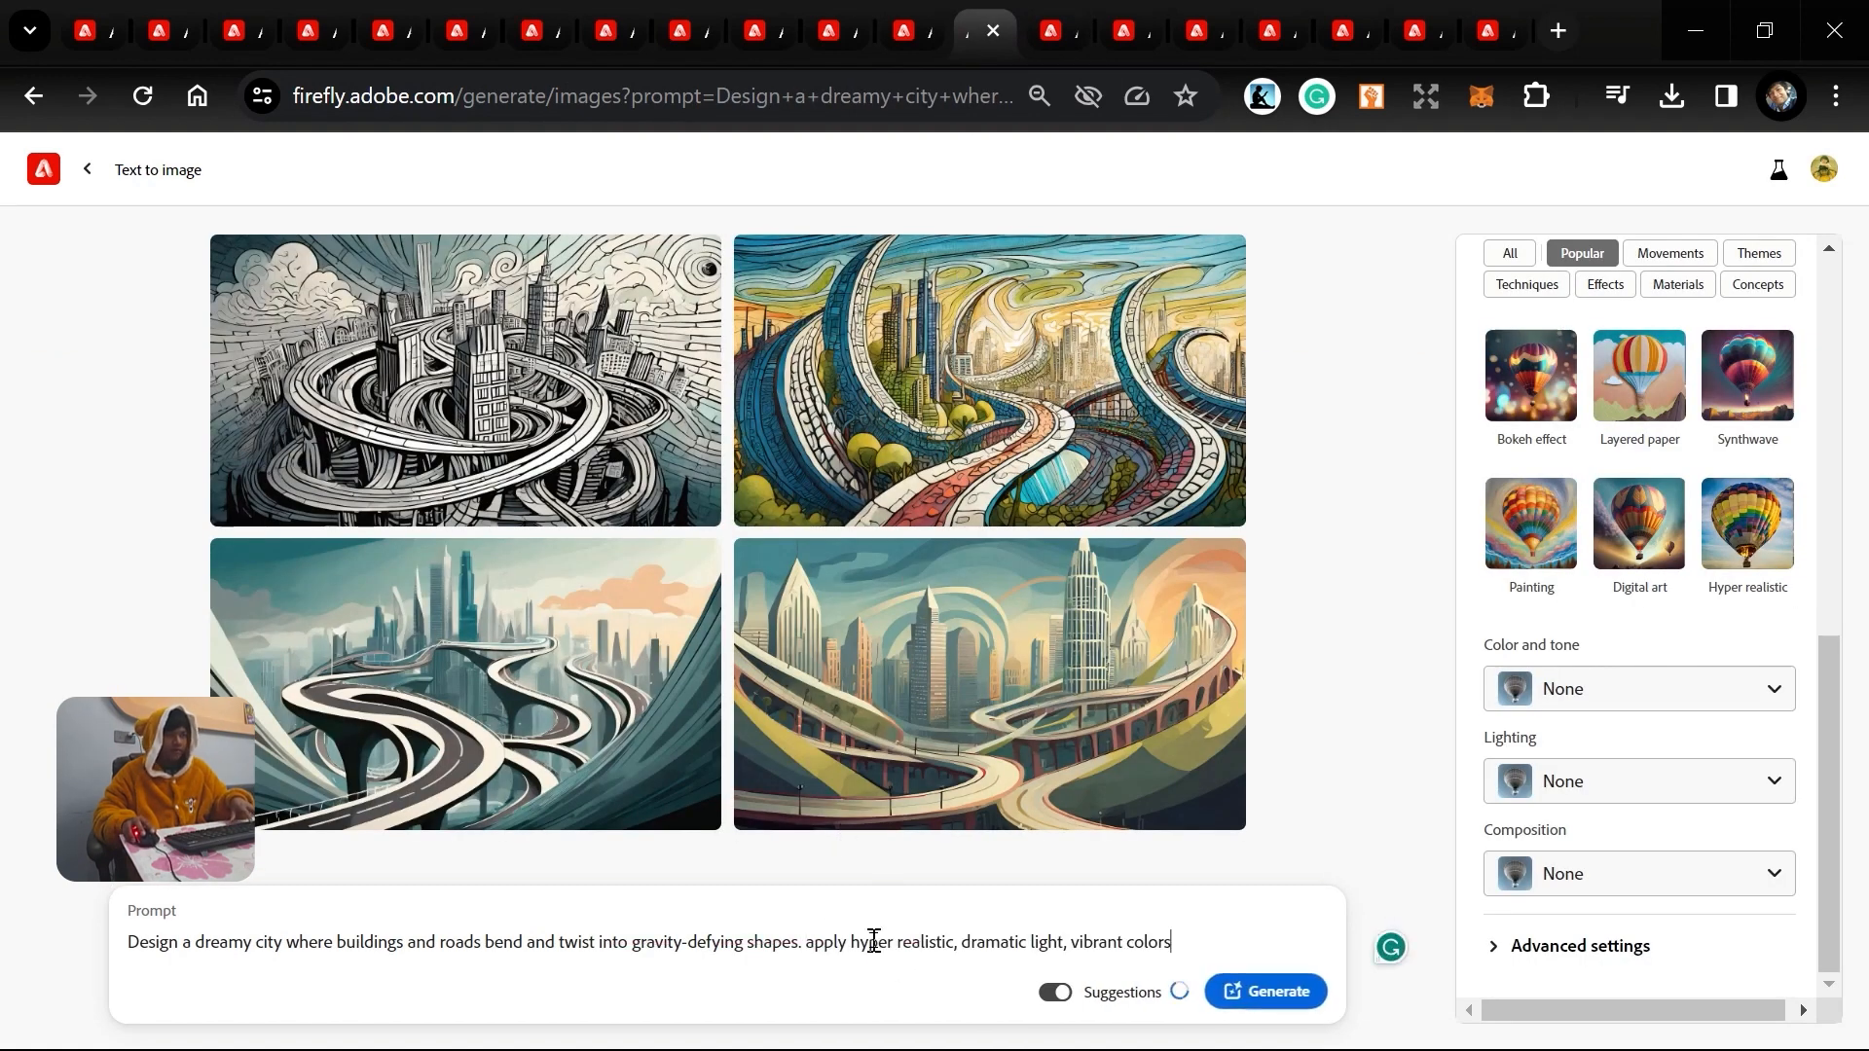
click(1266, 991)
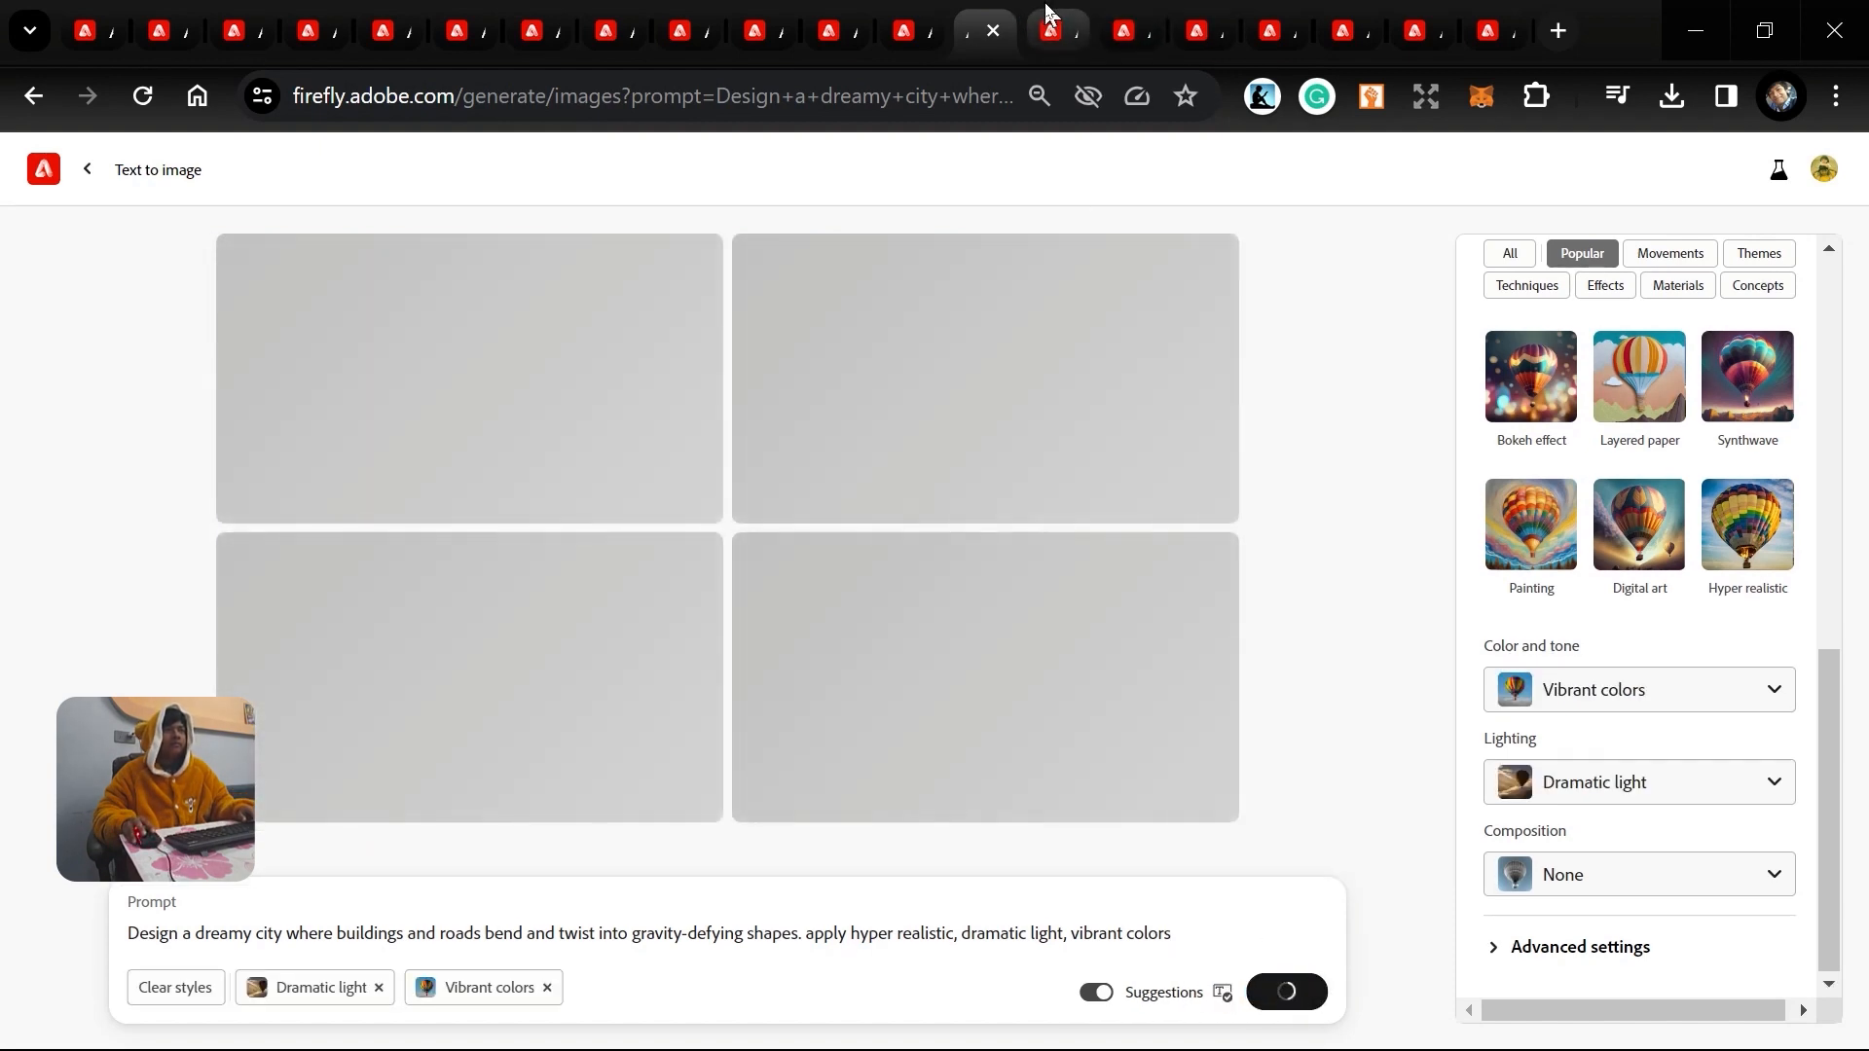
Return to the underwater paradise prompt and generate new images from its extended wording.
click(1046, 16)
click(979, 15)
click(920, 13)
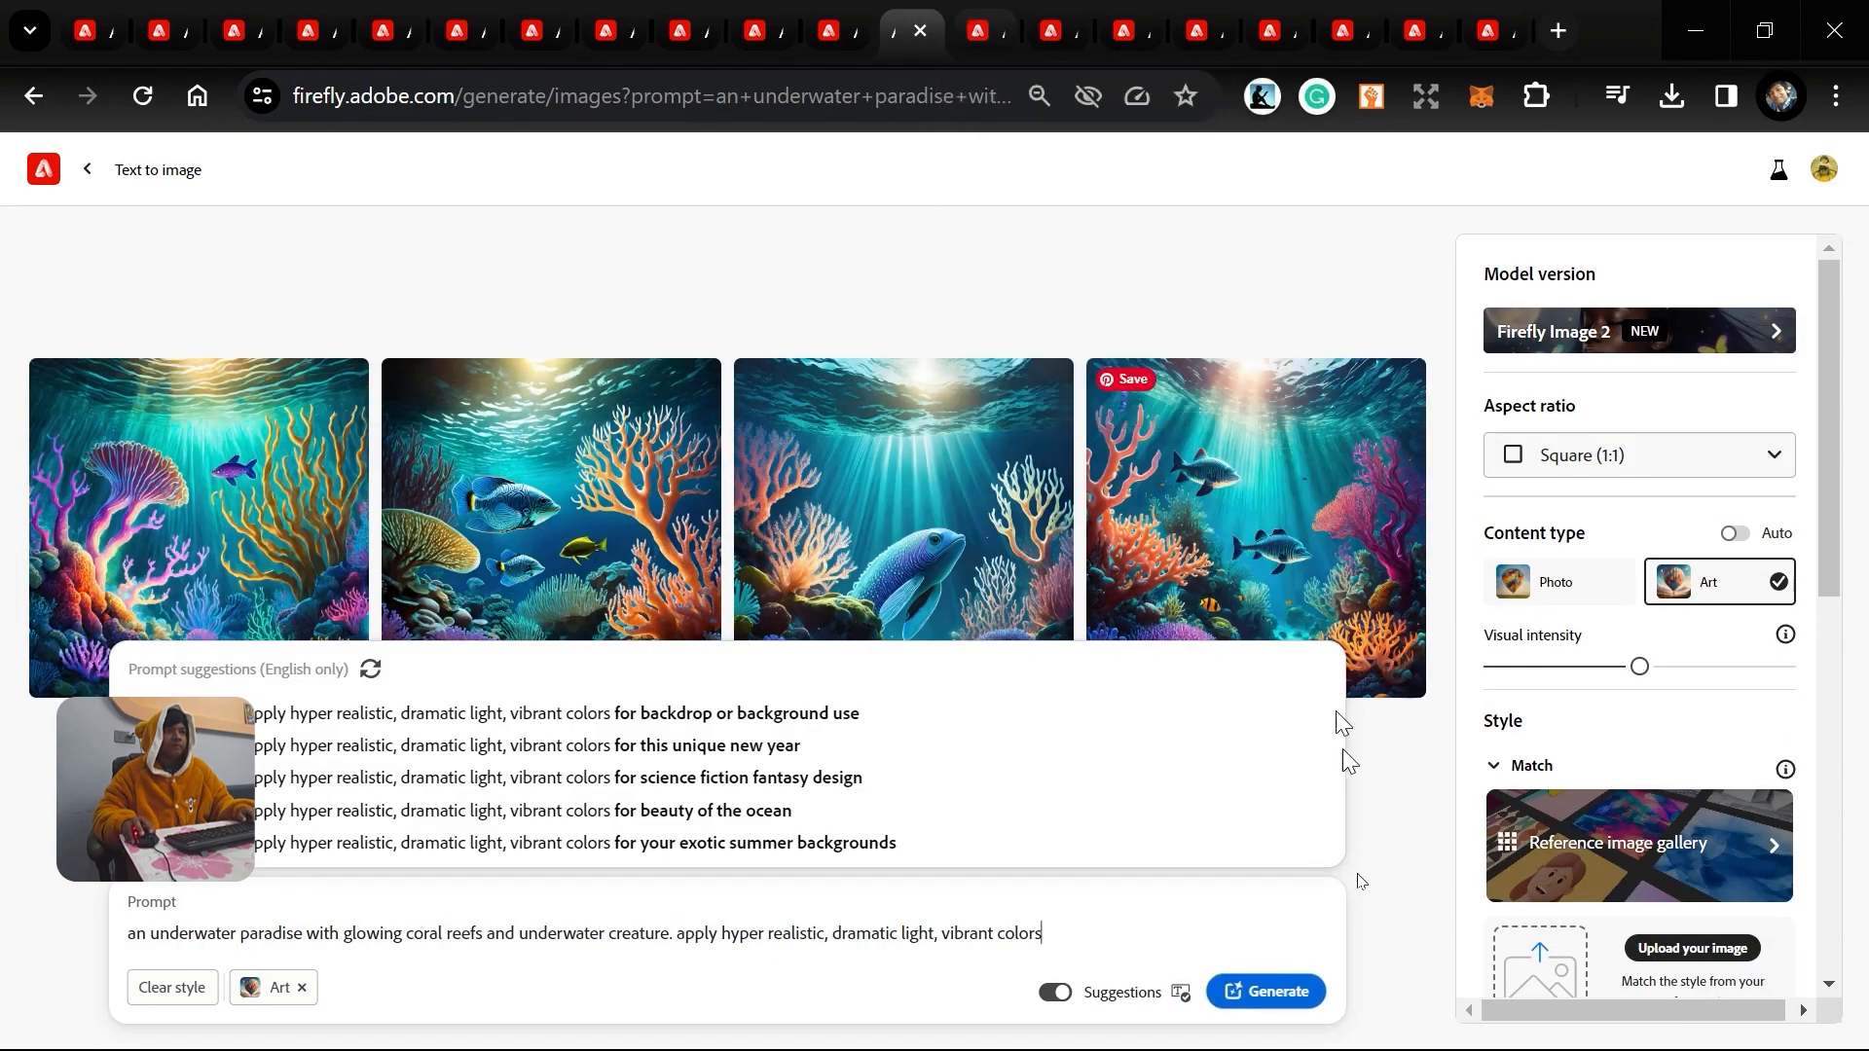
click(1262, 993)
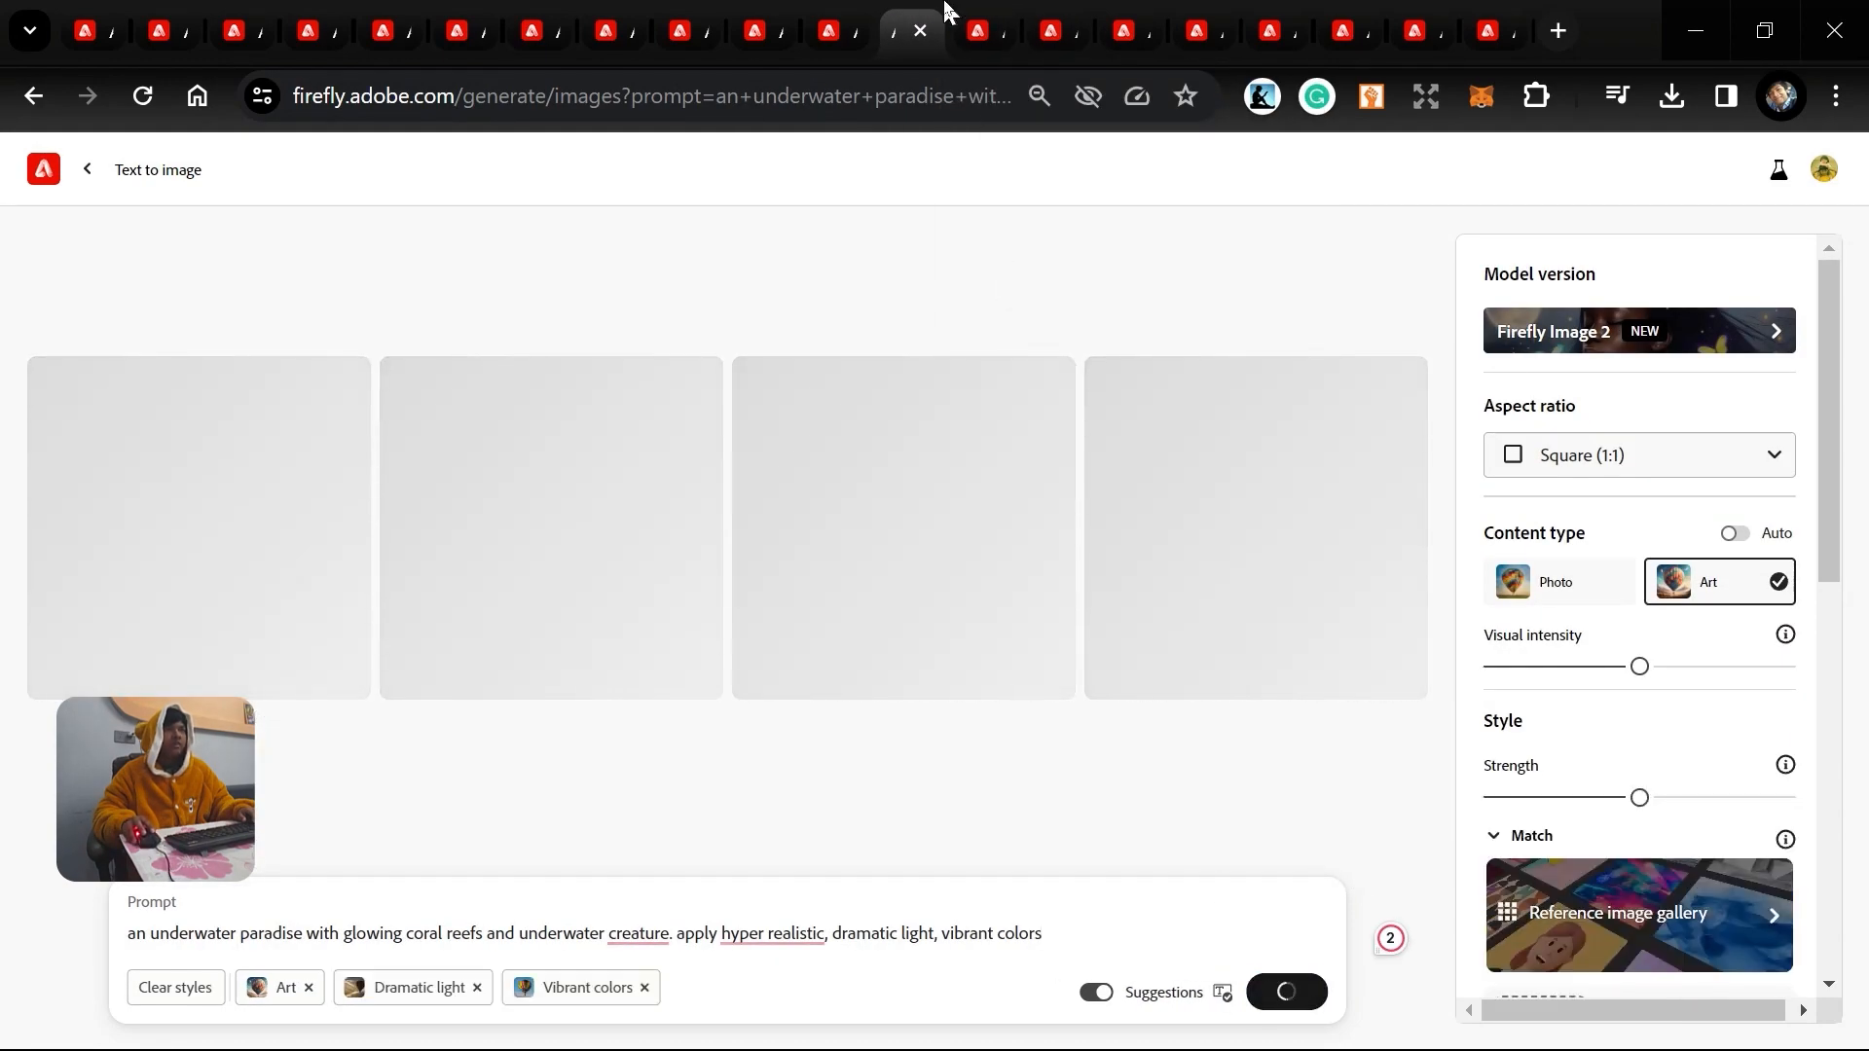
Open the godly being images and look through the full range of available style effects.
click(967, 18)
click(1061, 18)
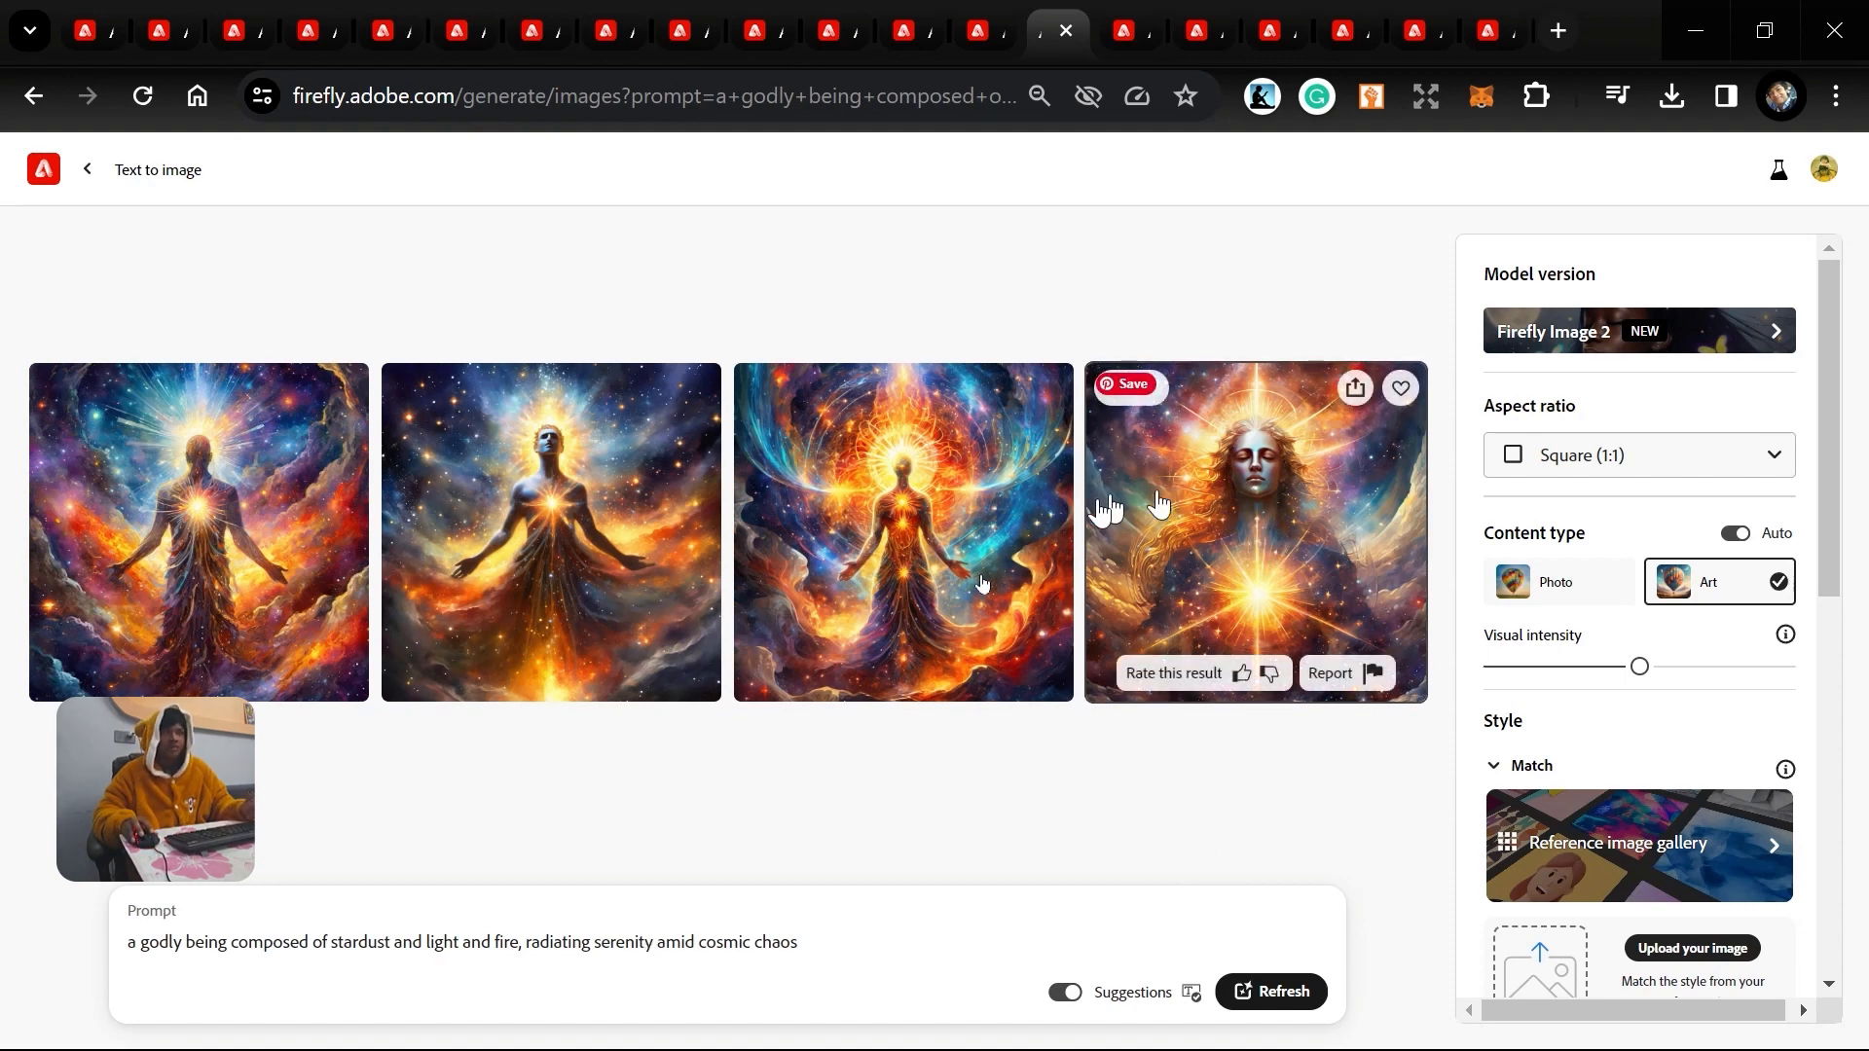
mouse_move(1237, 582)
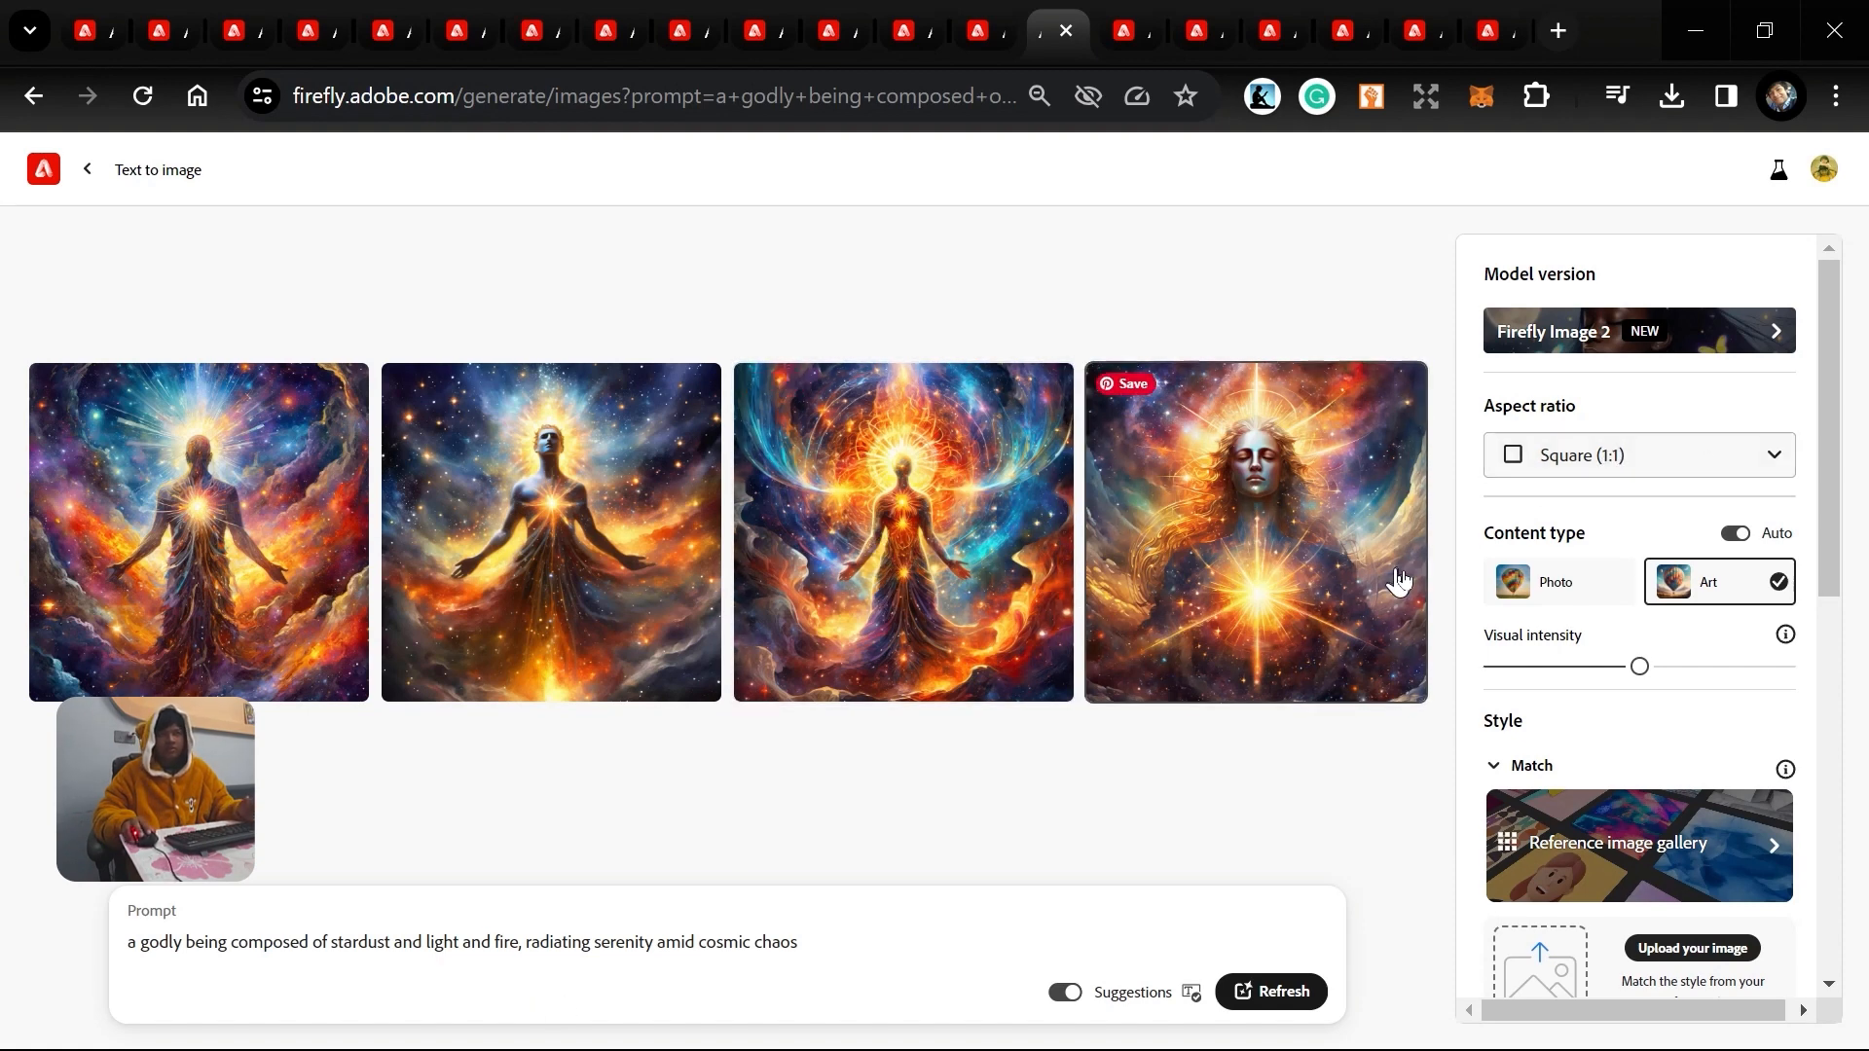
scroll(1611, 569, down, 7)
scroll(1604, 563, down, 2)
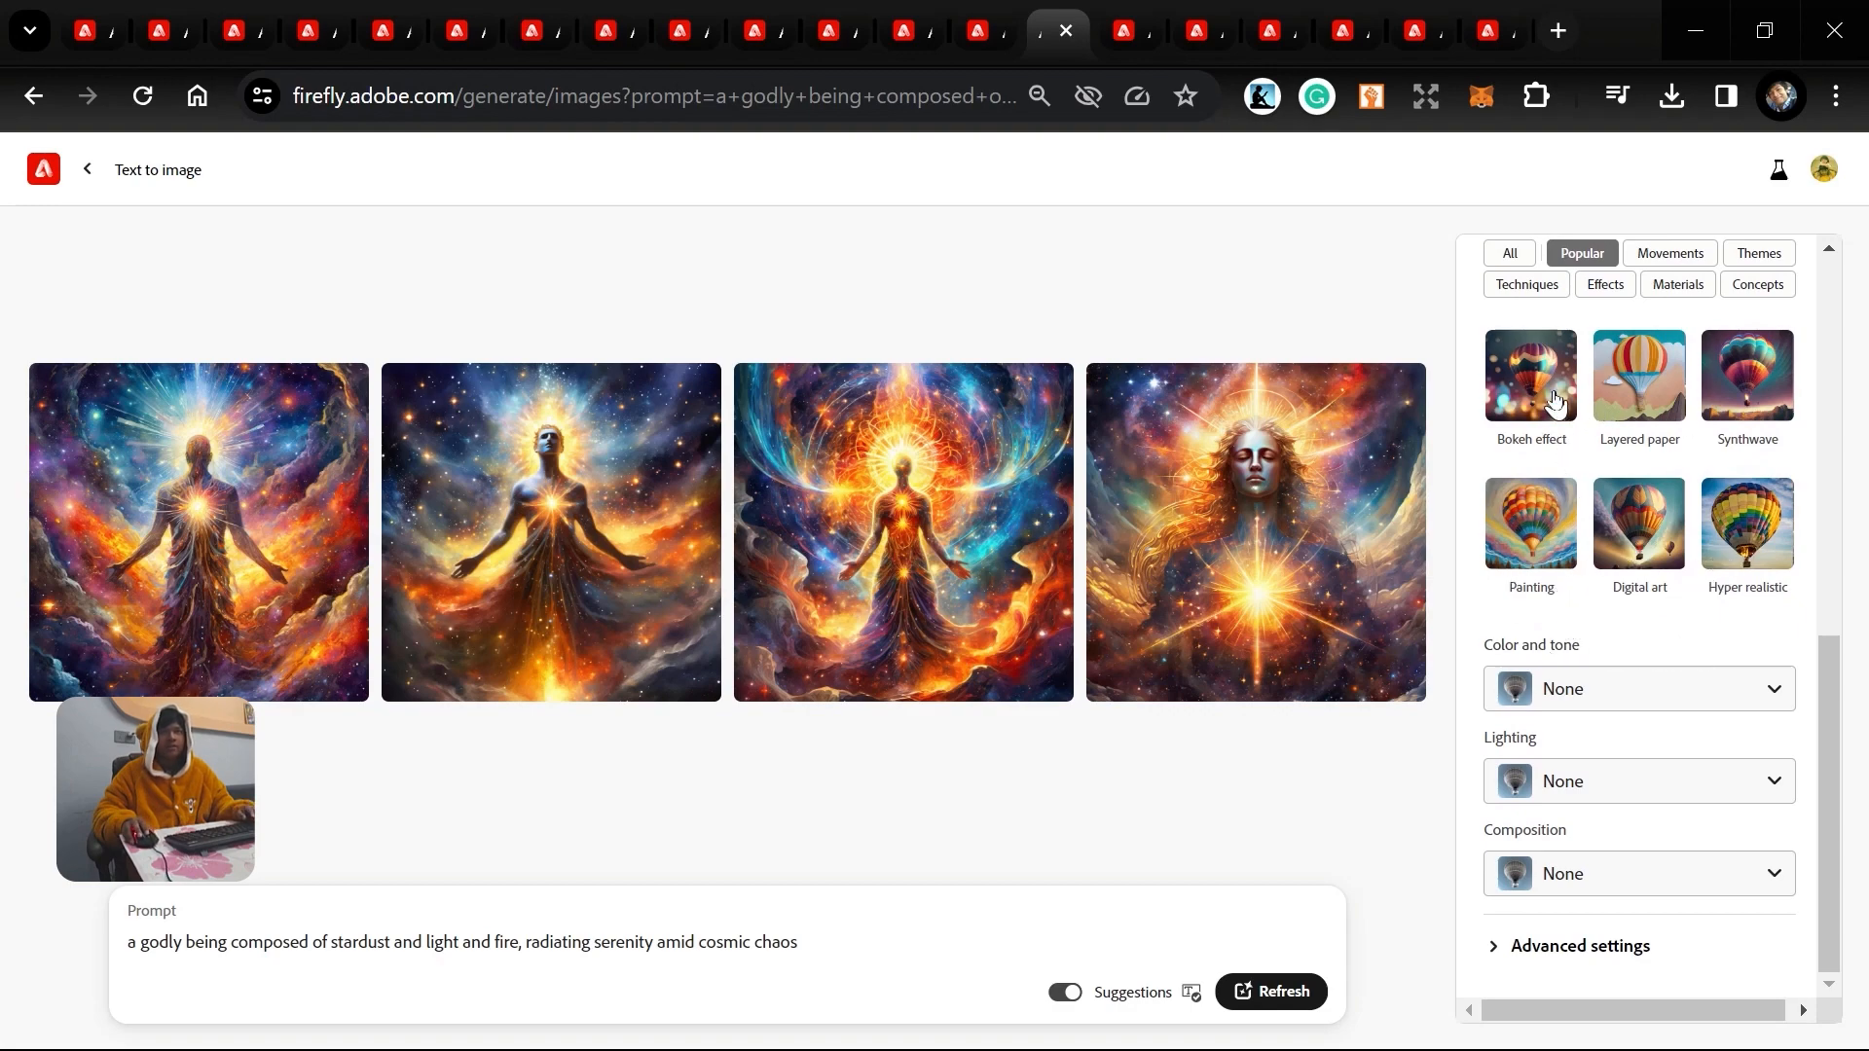
scroll(1555, 400, up, 5)
click(1515, 608)
scroll(1634, 594, down, 10)
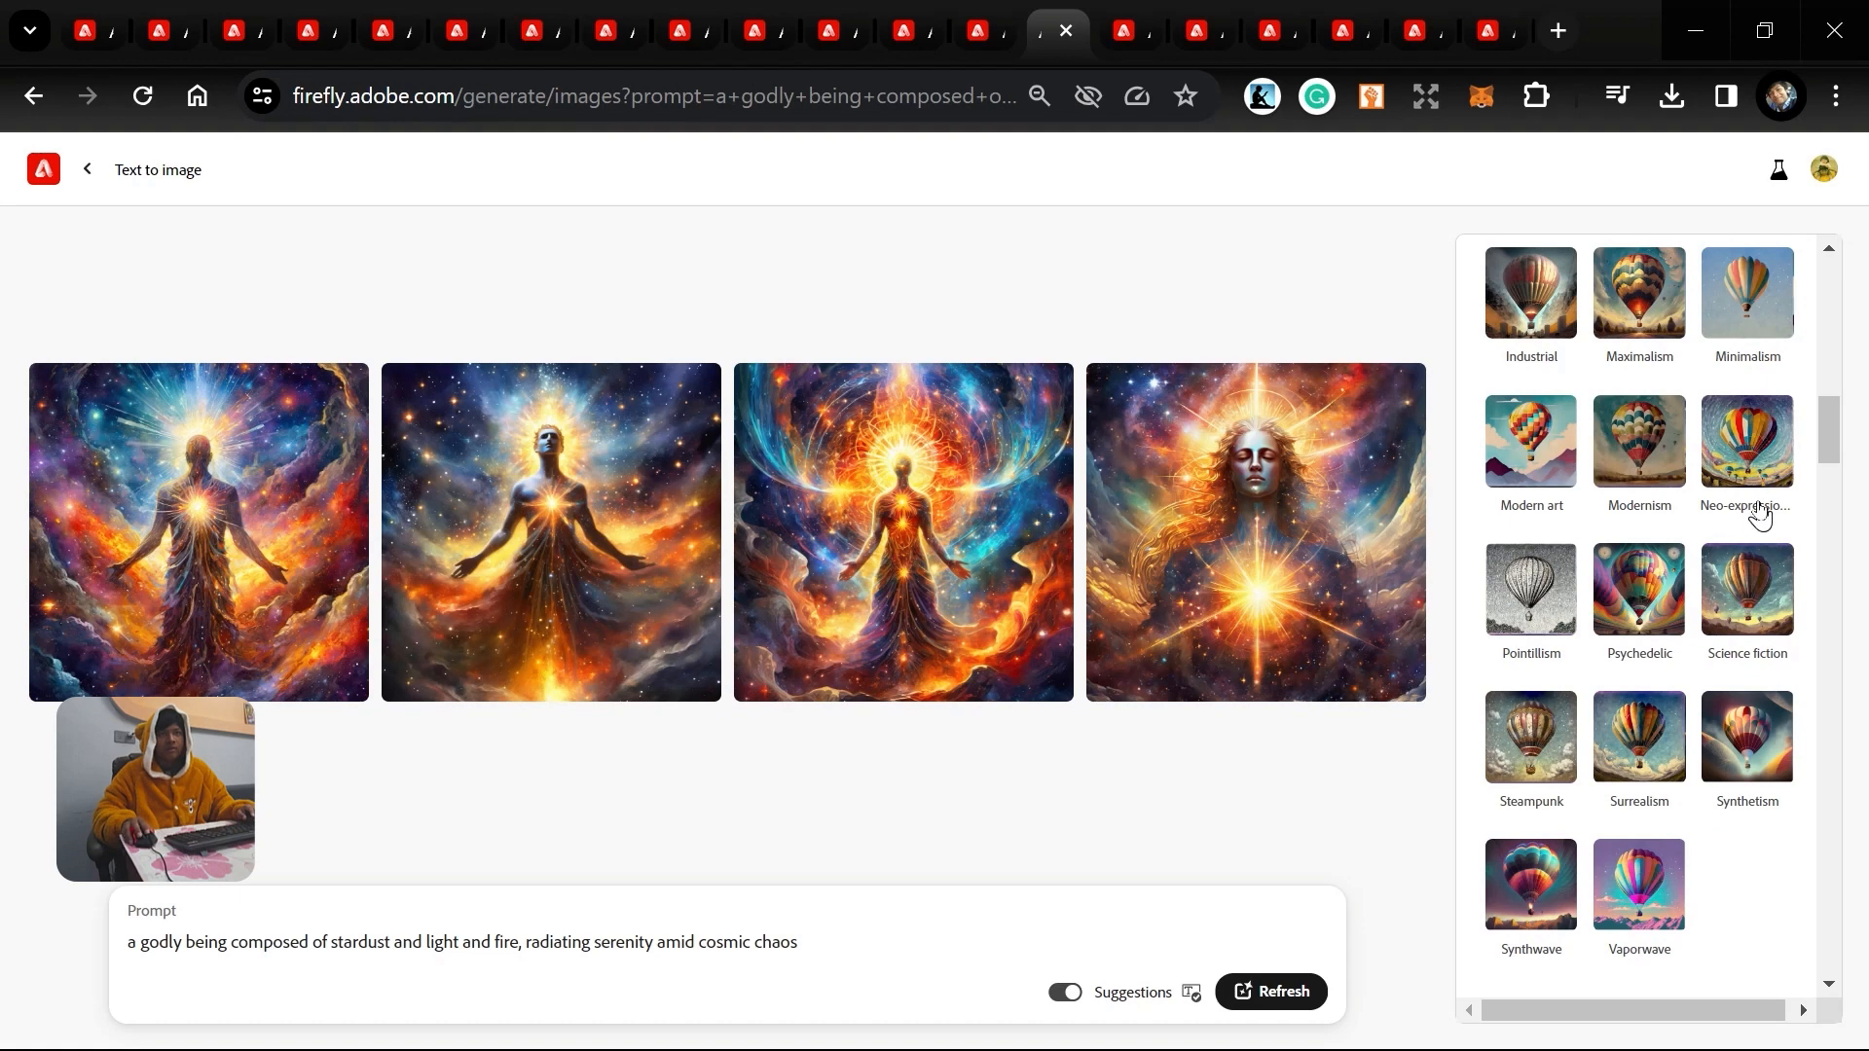
Append ", apply psychedelic effect" to the godly being prompt and generate new images.
click(828, 946)
text(, a)
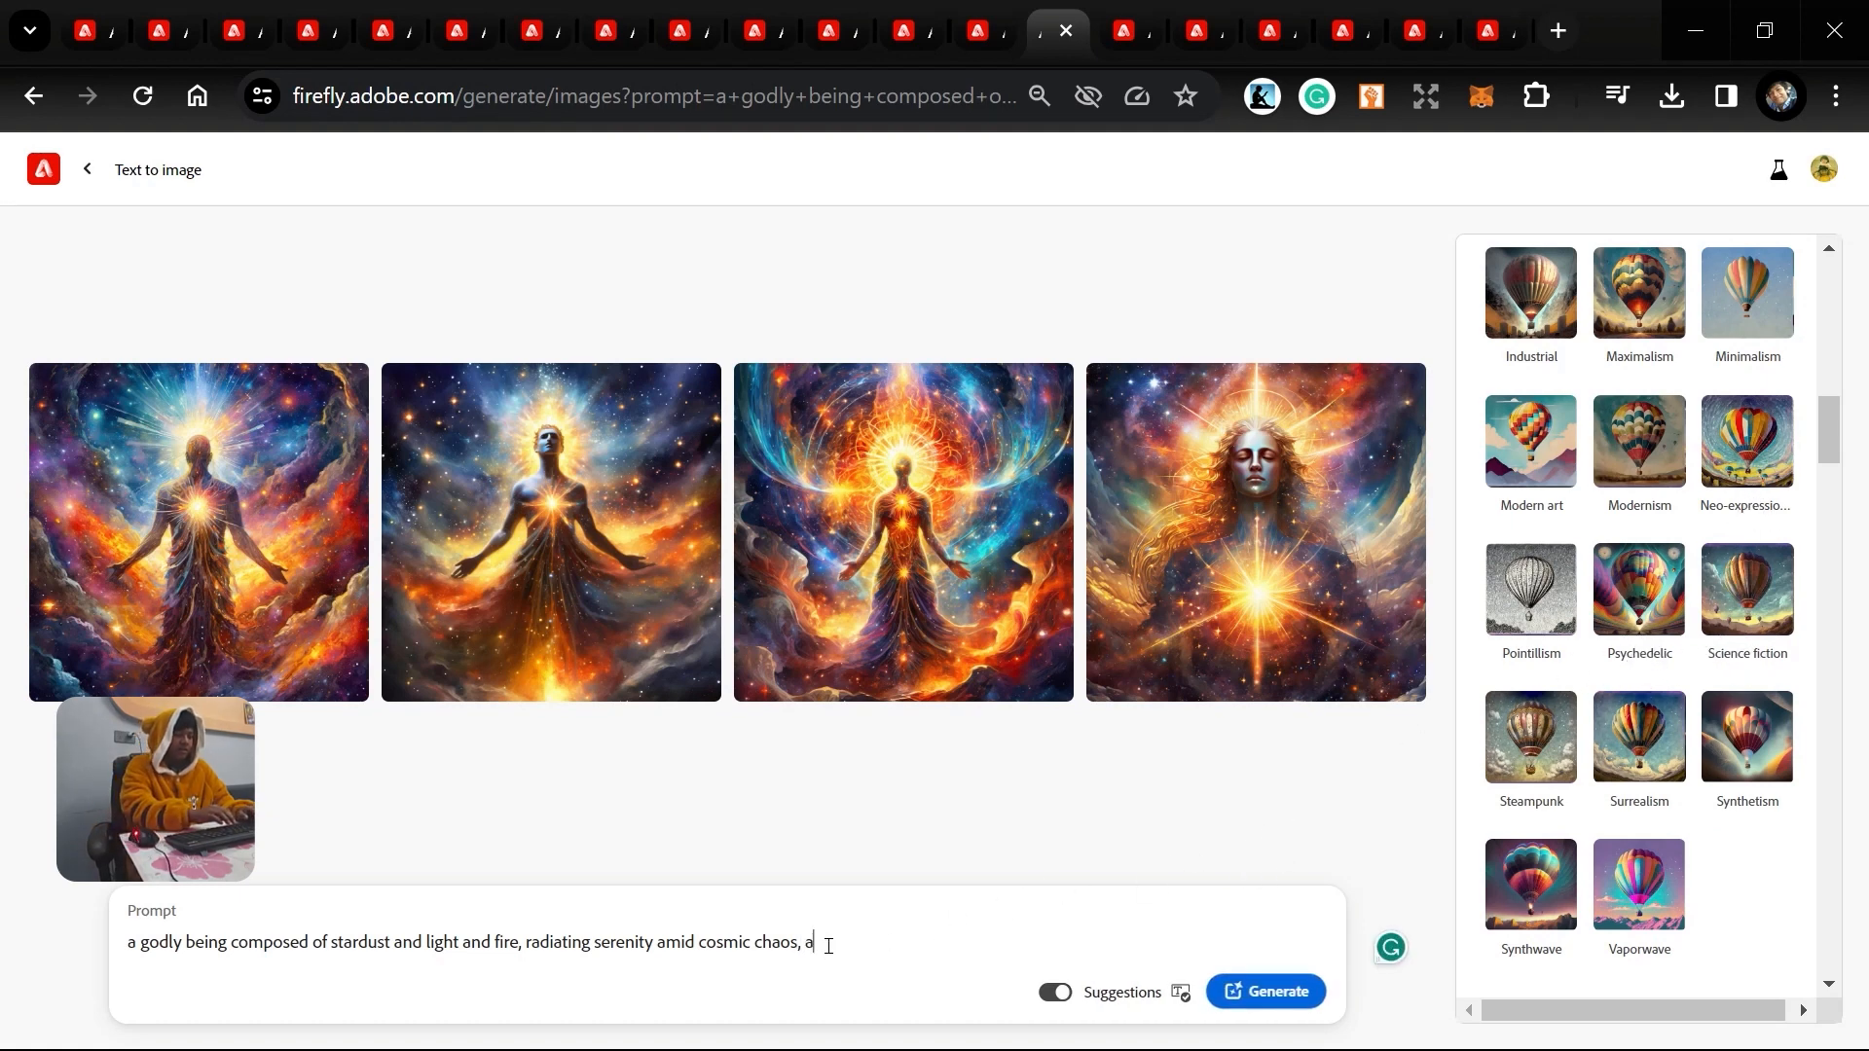
text(pply psy)
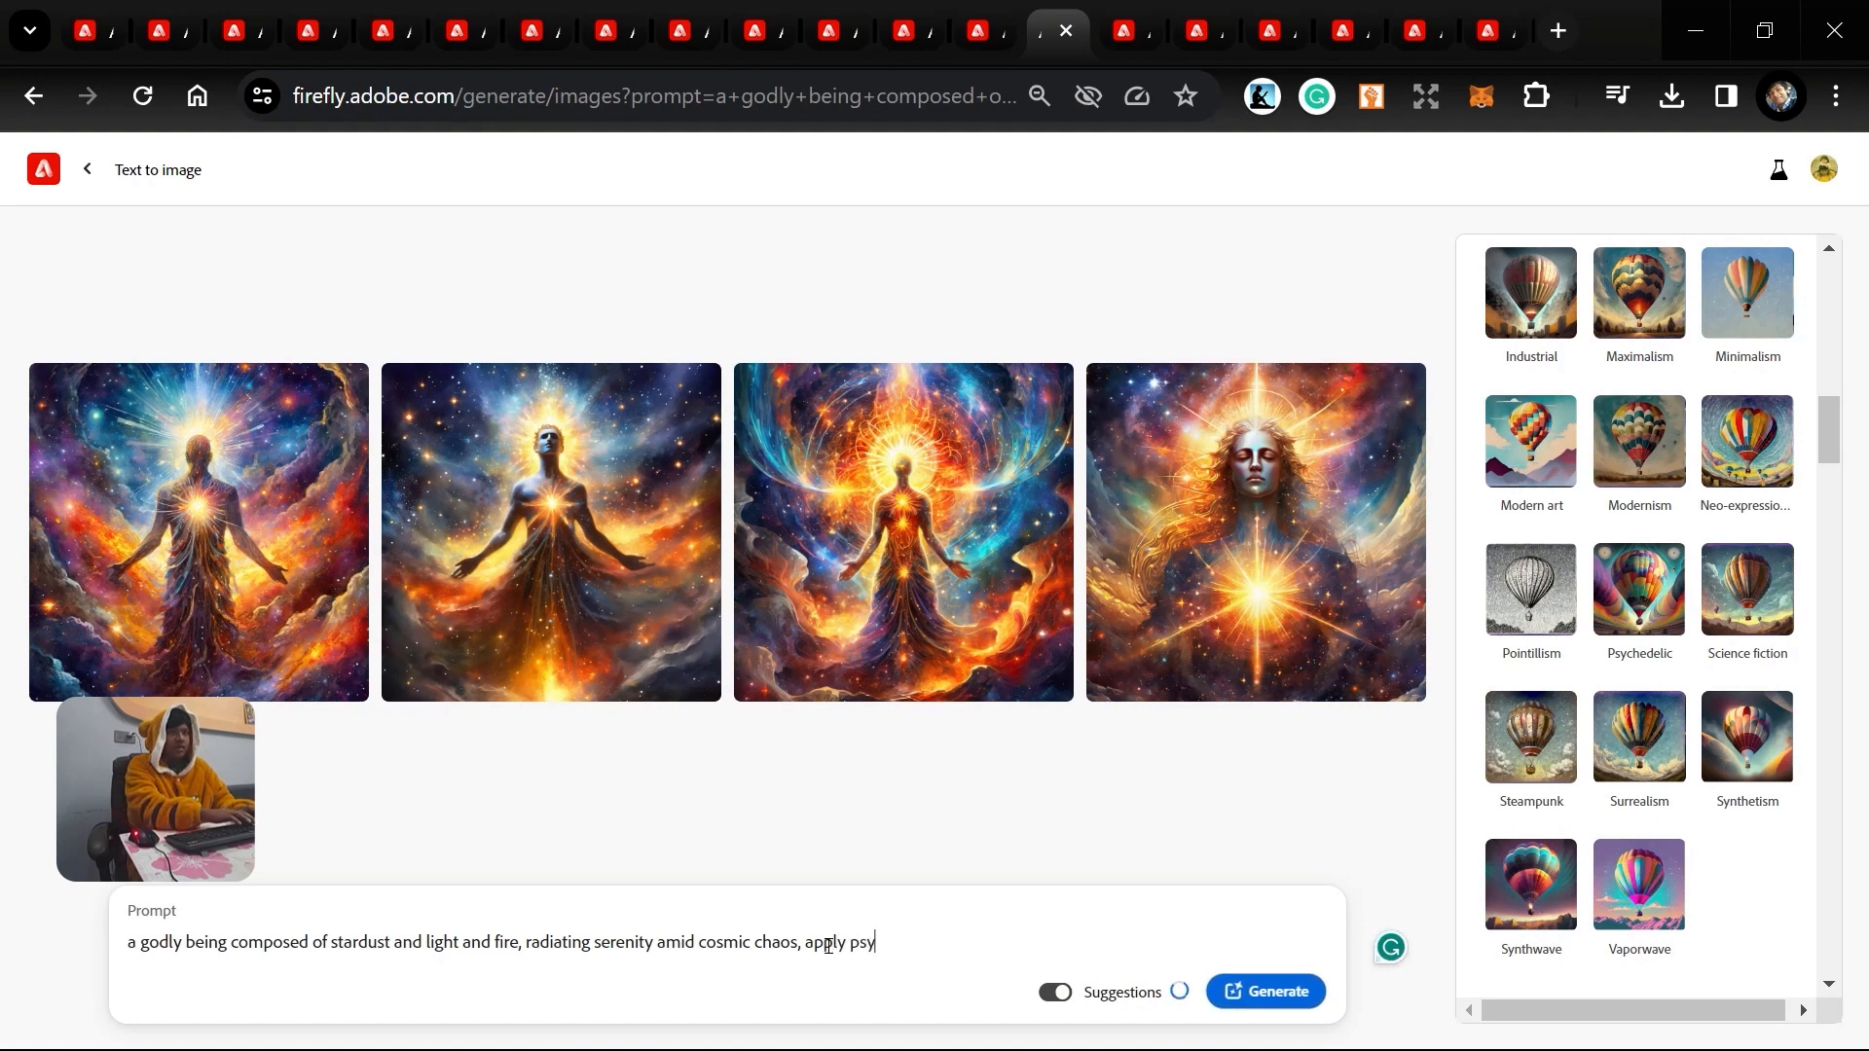
text(ched)
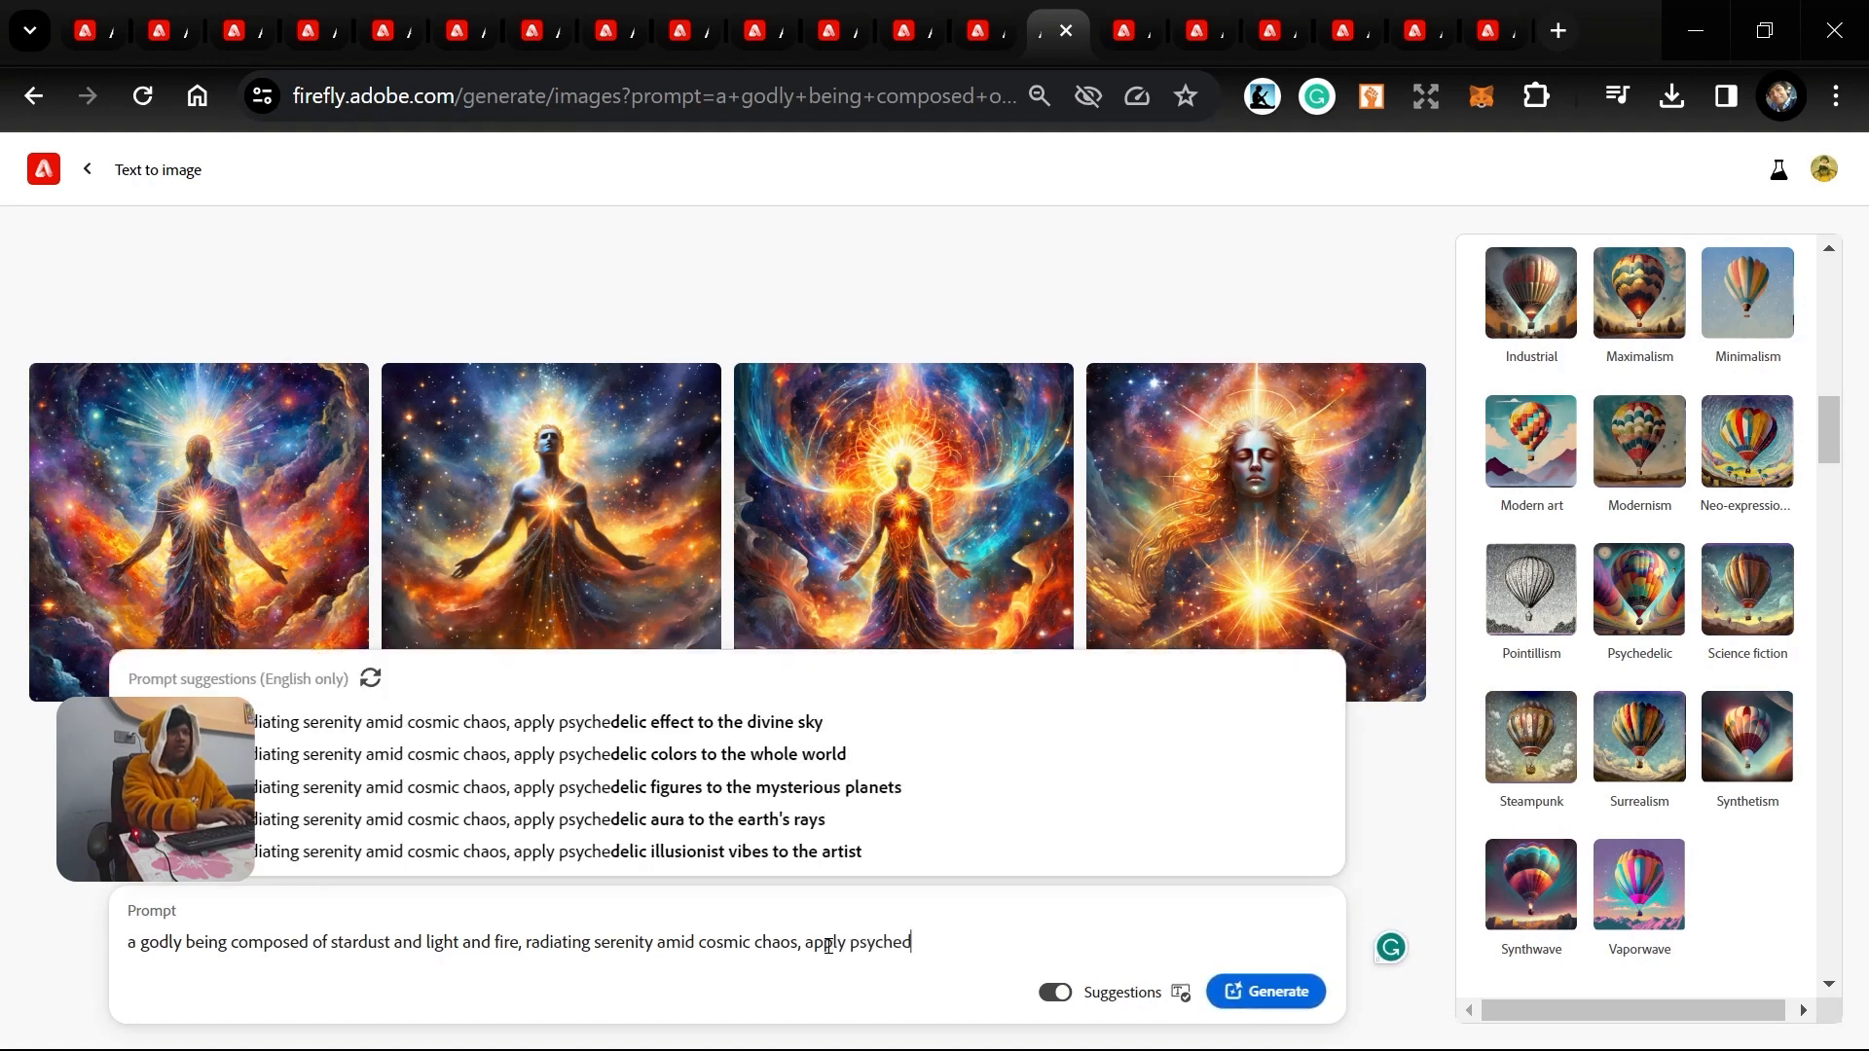
text(elic effect)
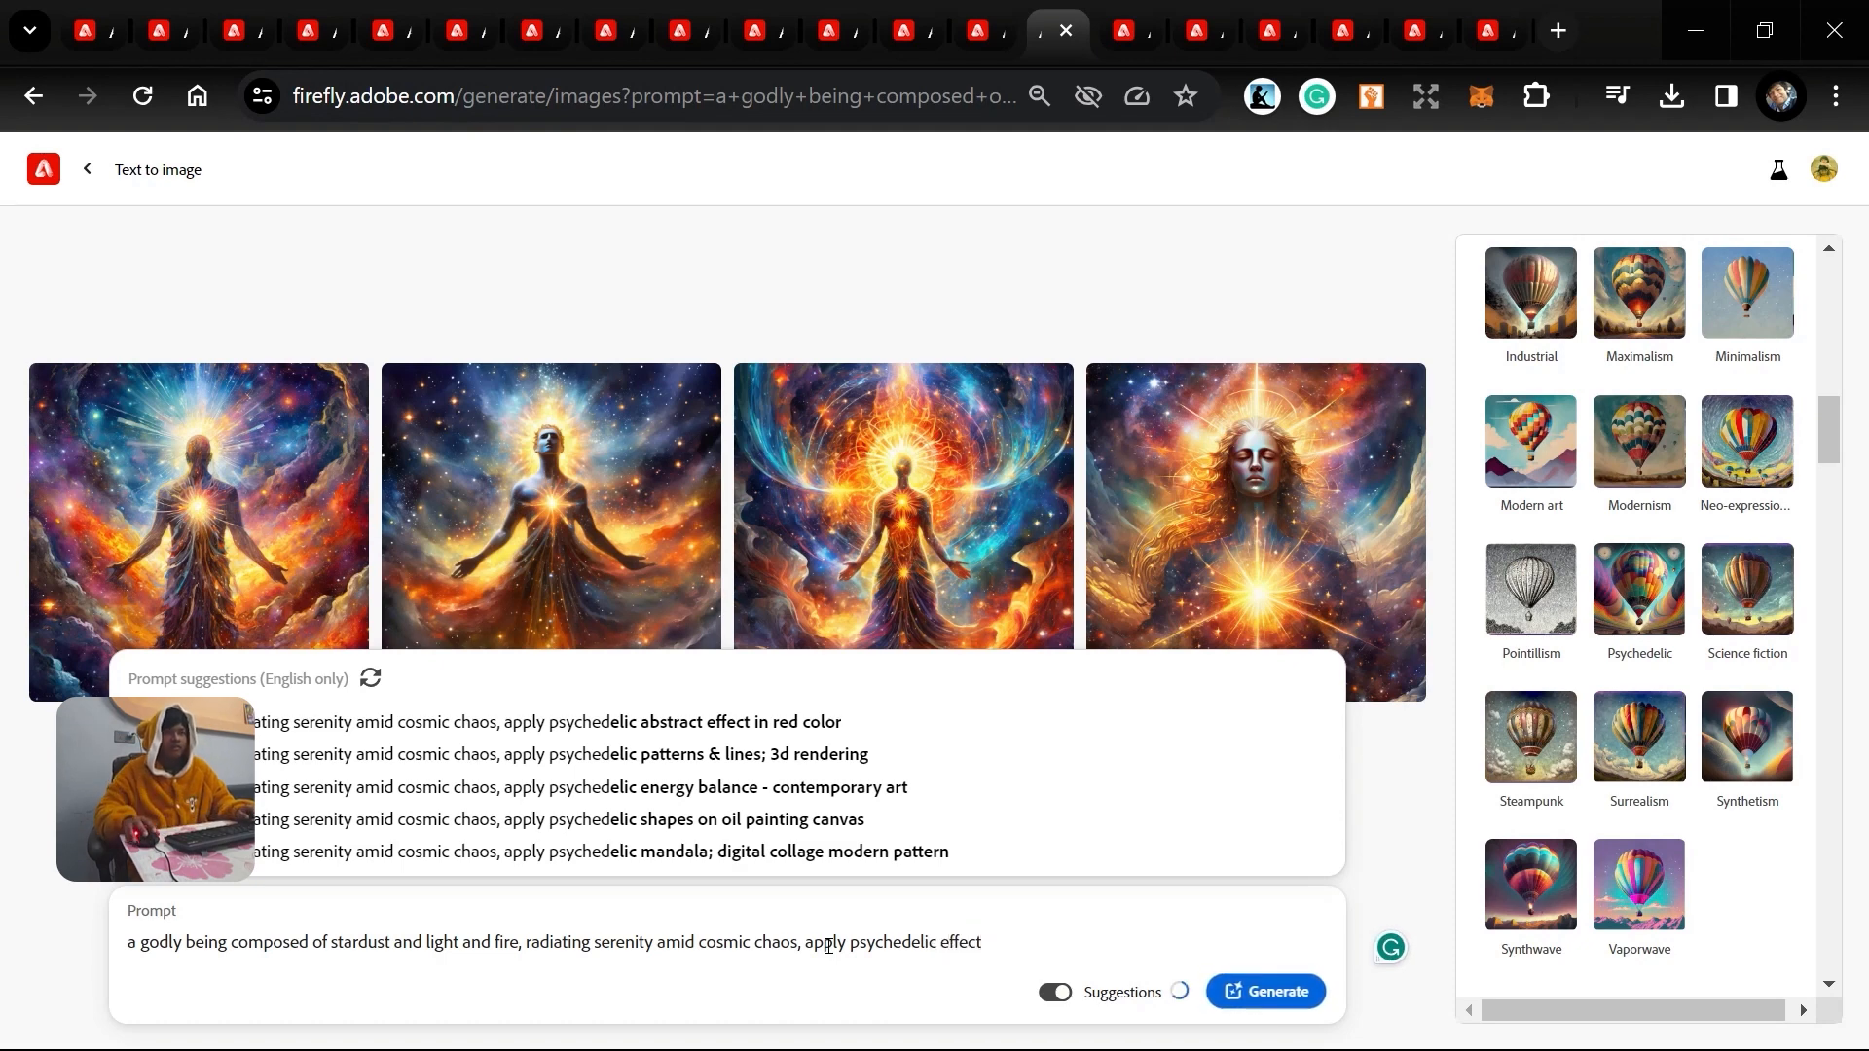
click(1277, 1009)
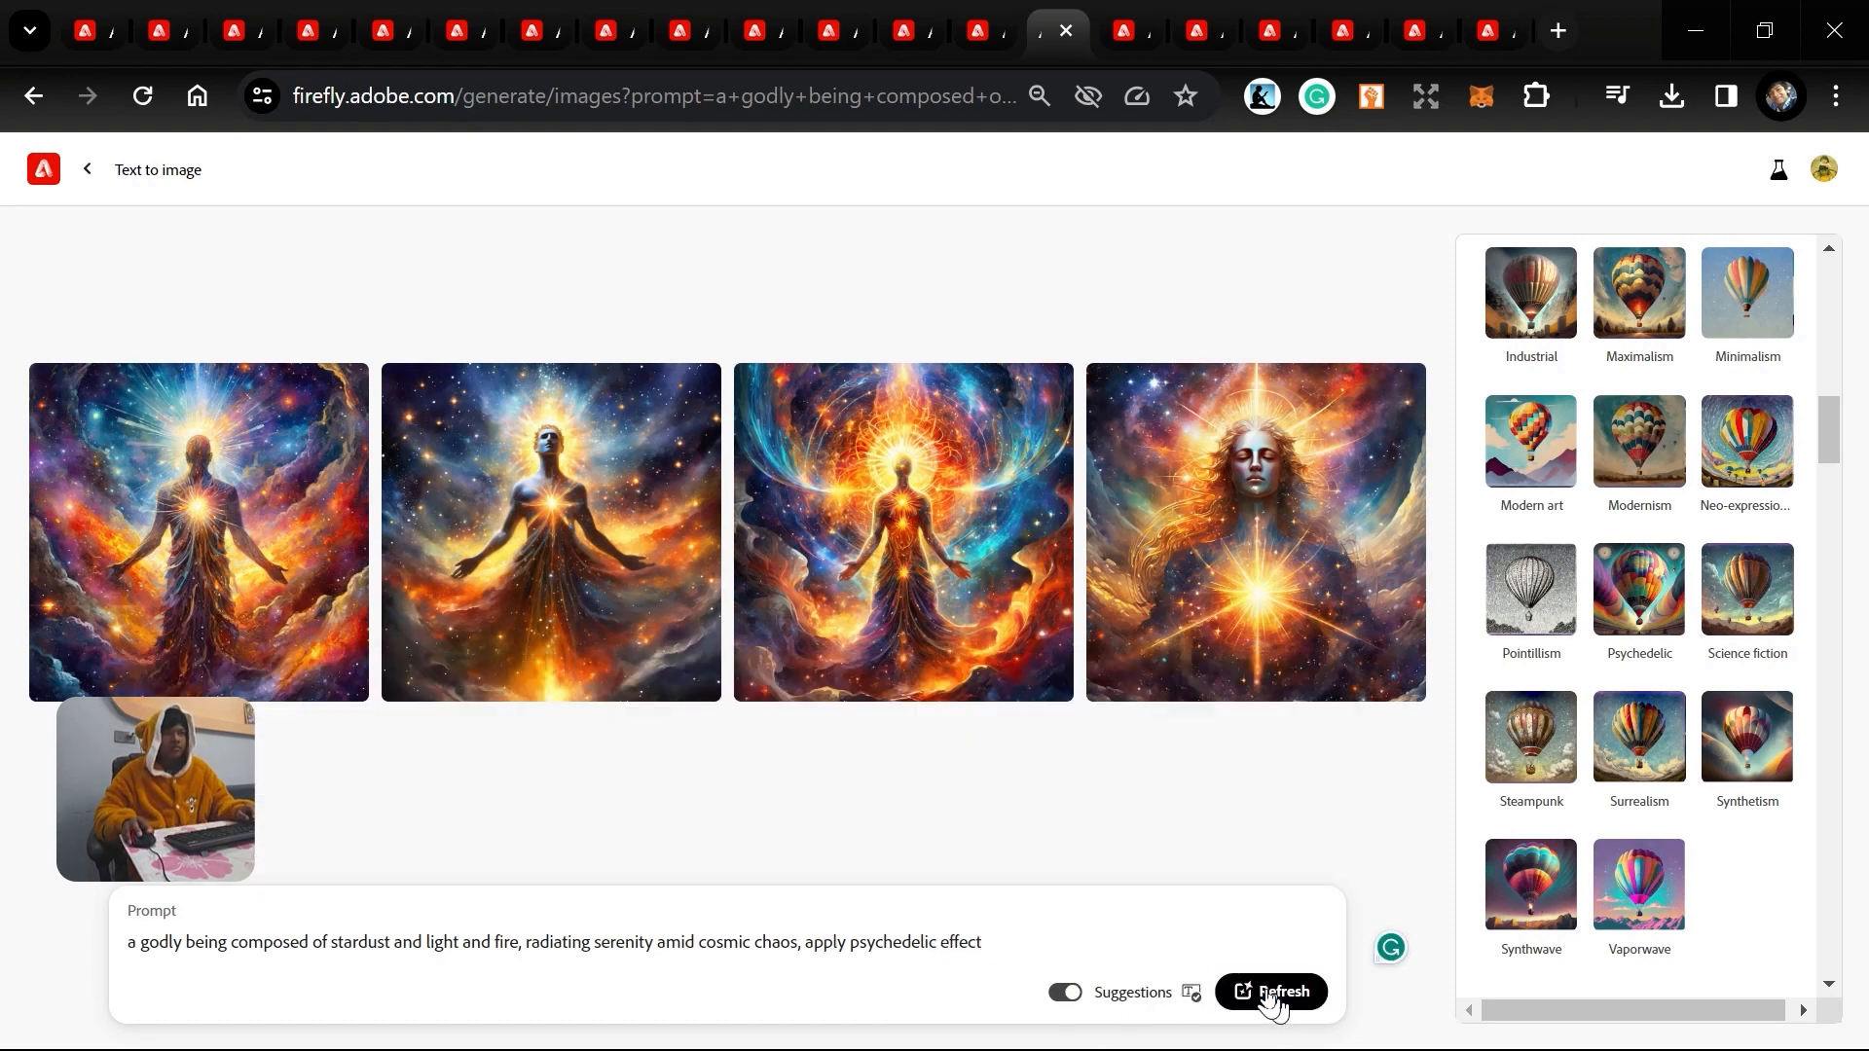
Return to the underwater paradise prompt and set its aspect ratio to Widescreen (16:9) and composition to Wide angle.
click(1004, 14)
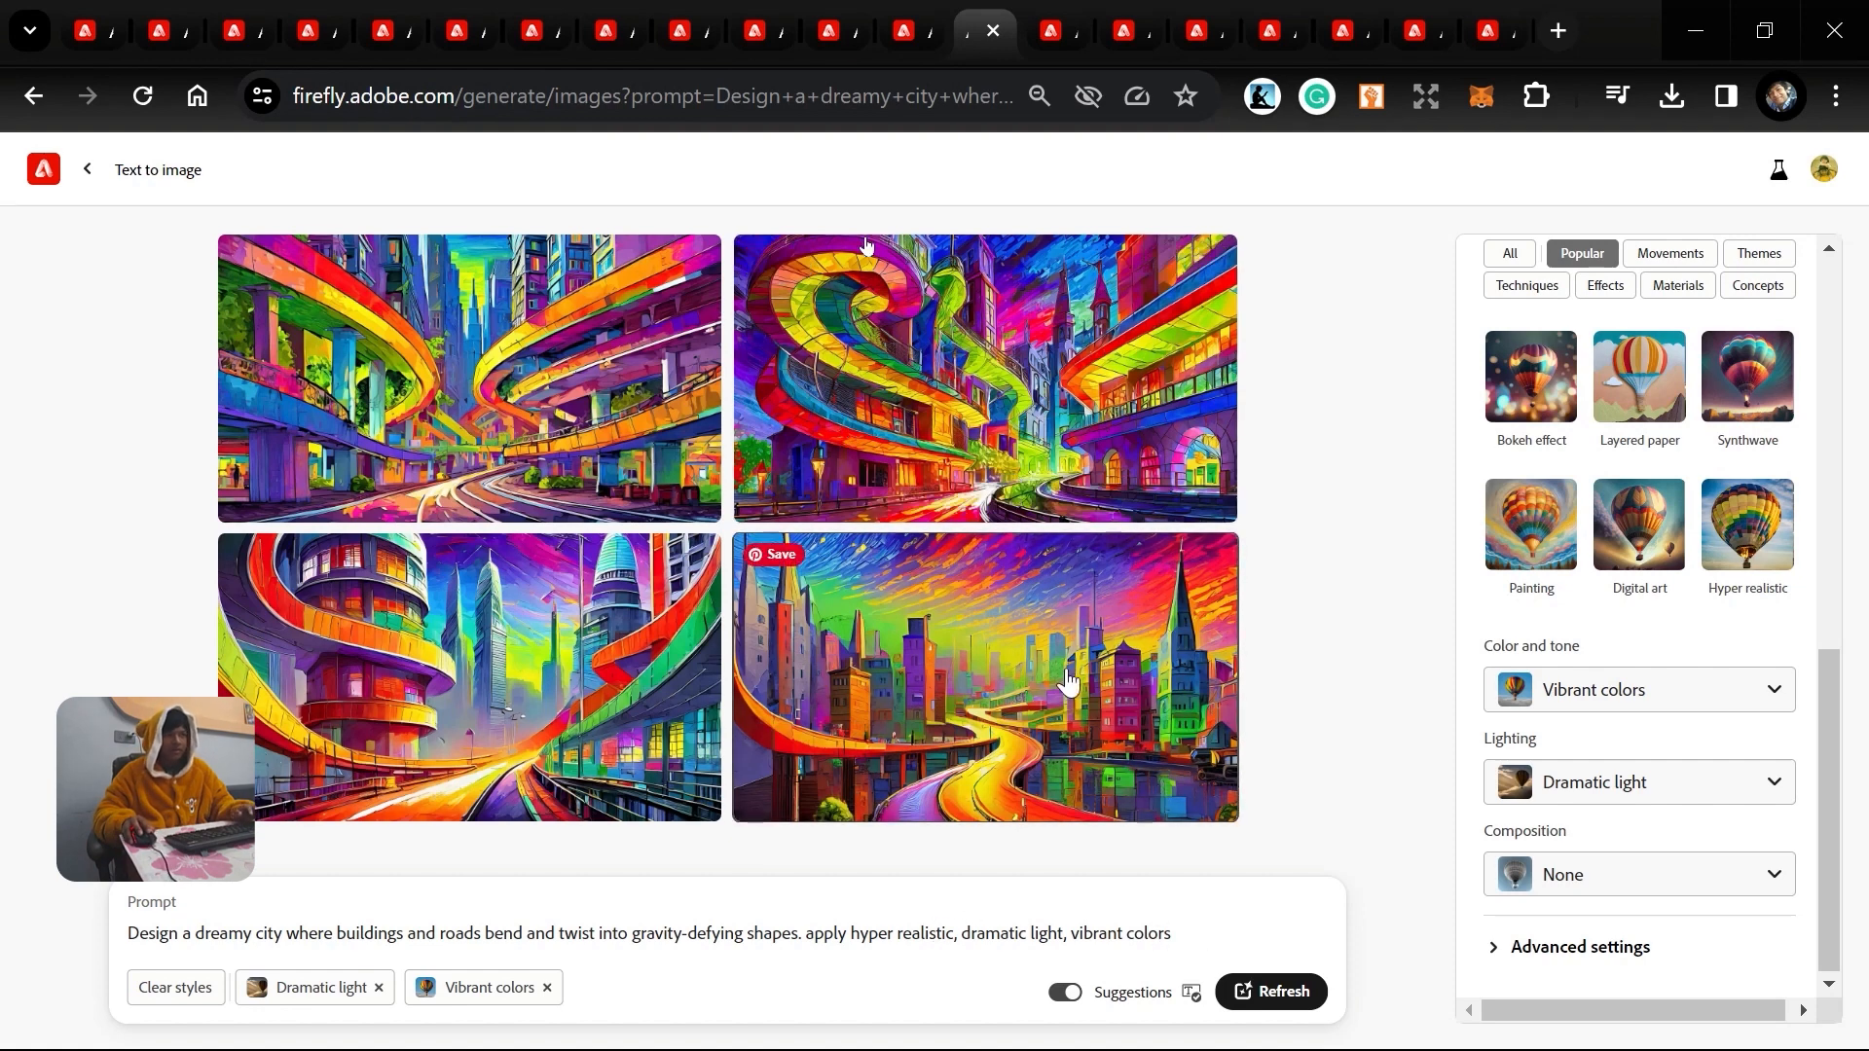
click(900, 27)
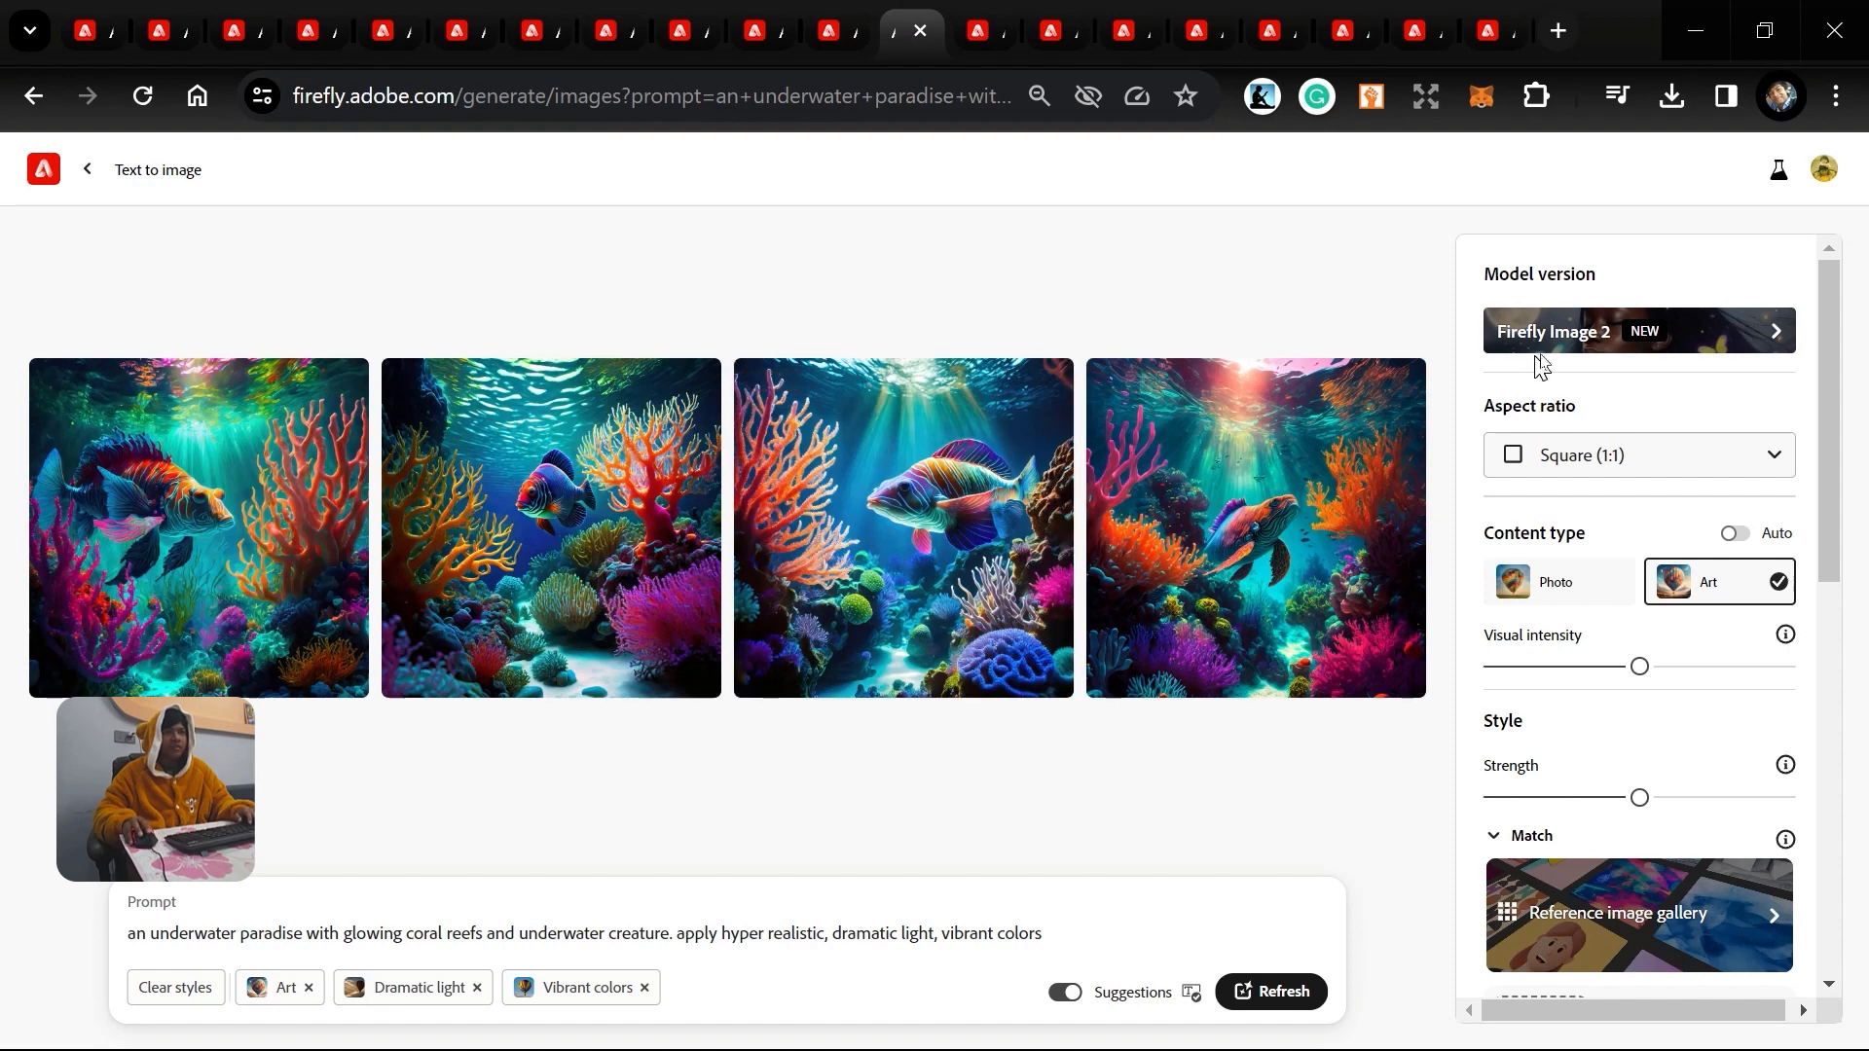
click(1567, 463)
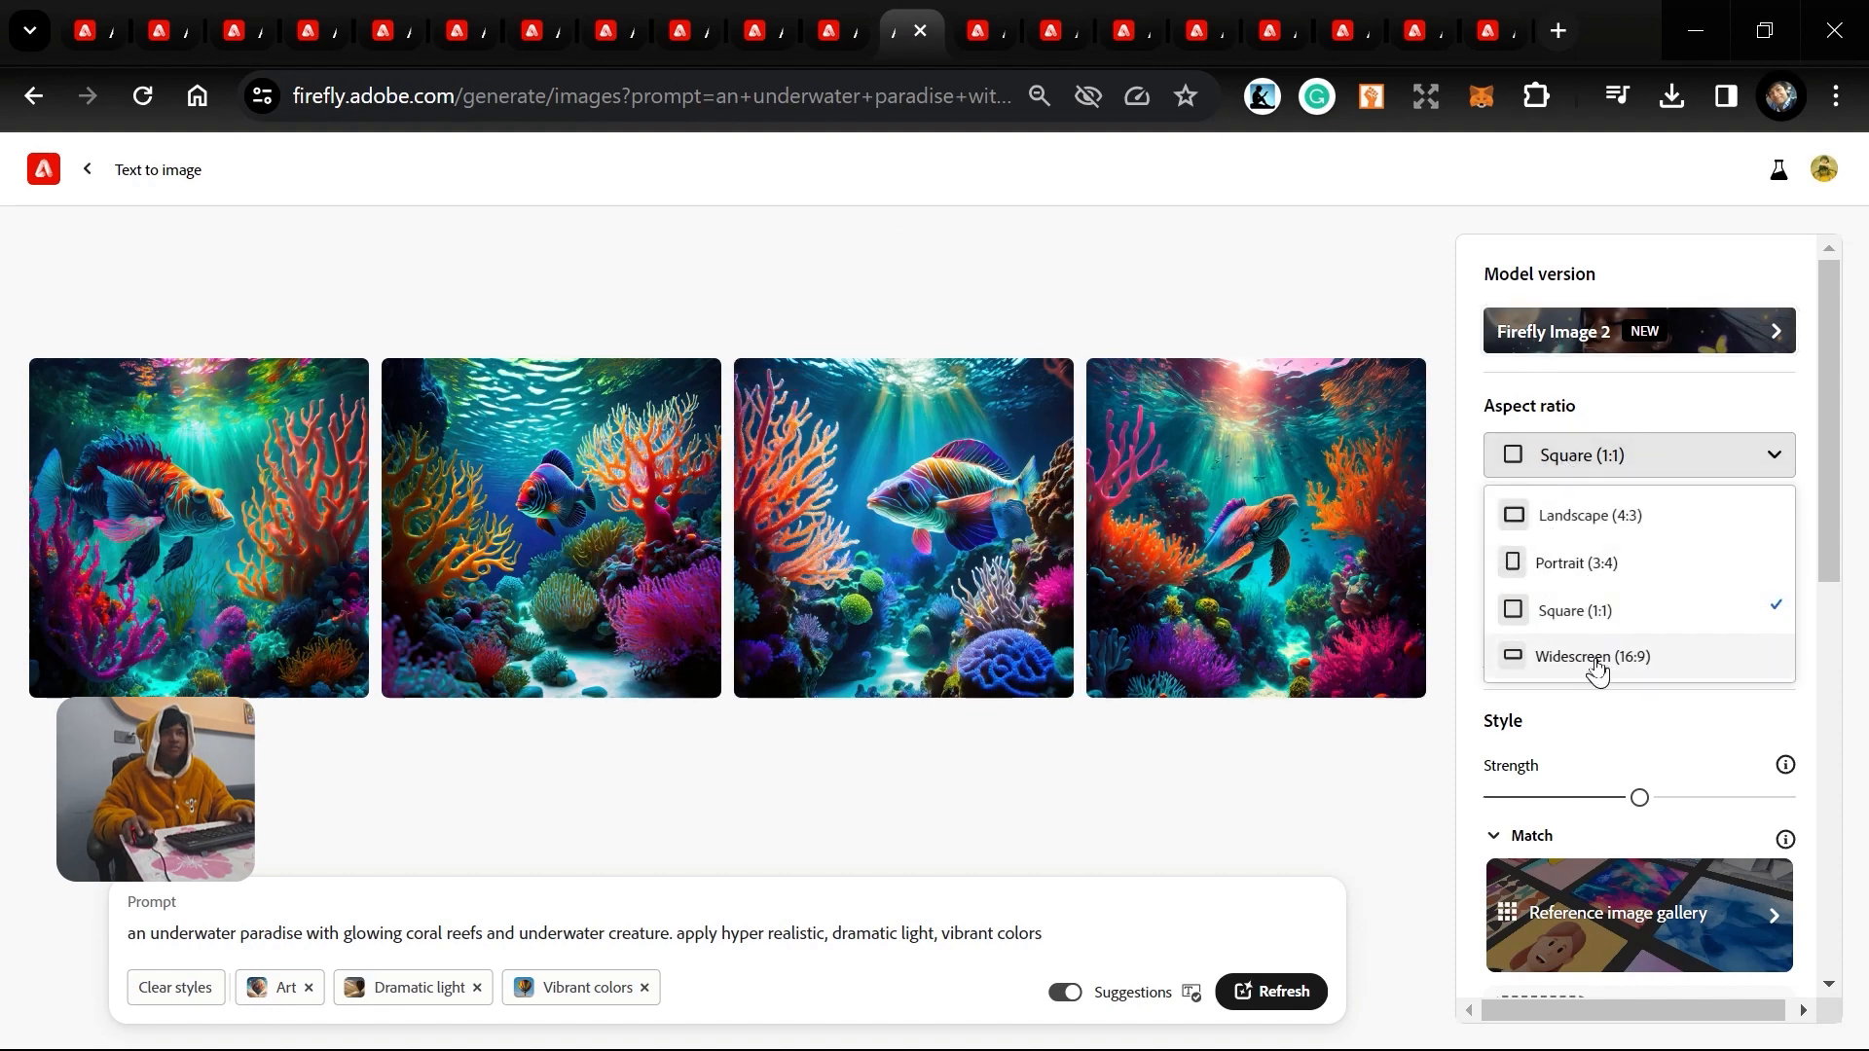
click(1596, 658)
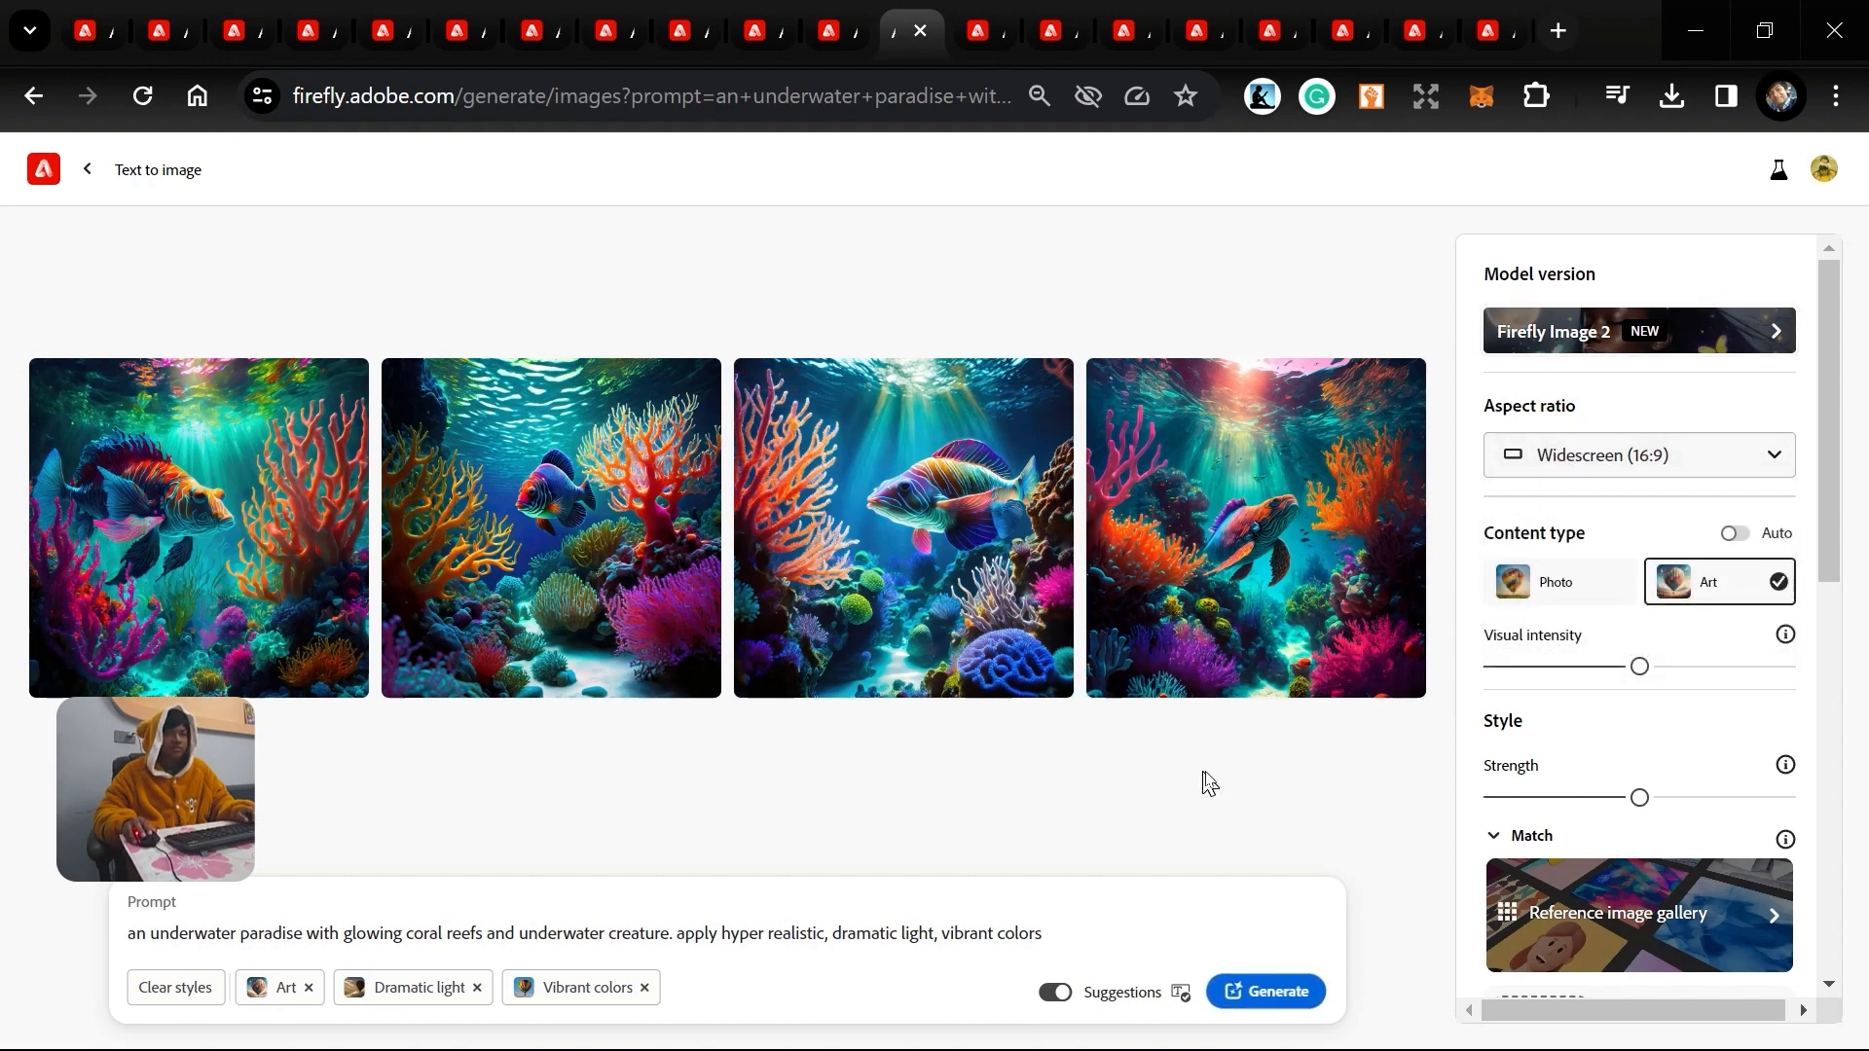
scroll(1452, 751, down, 10)
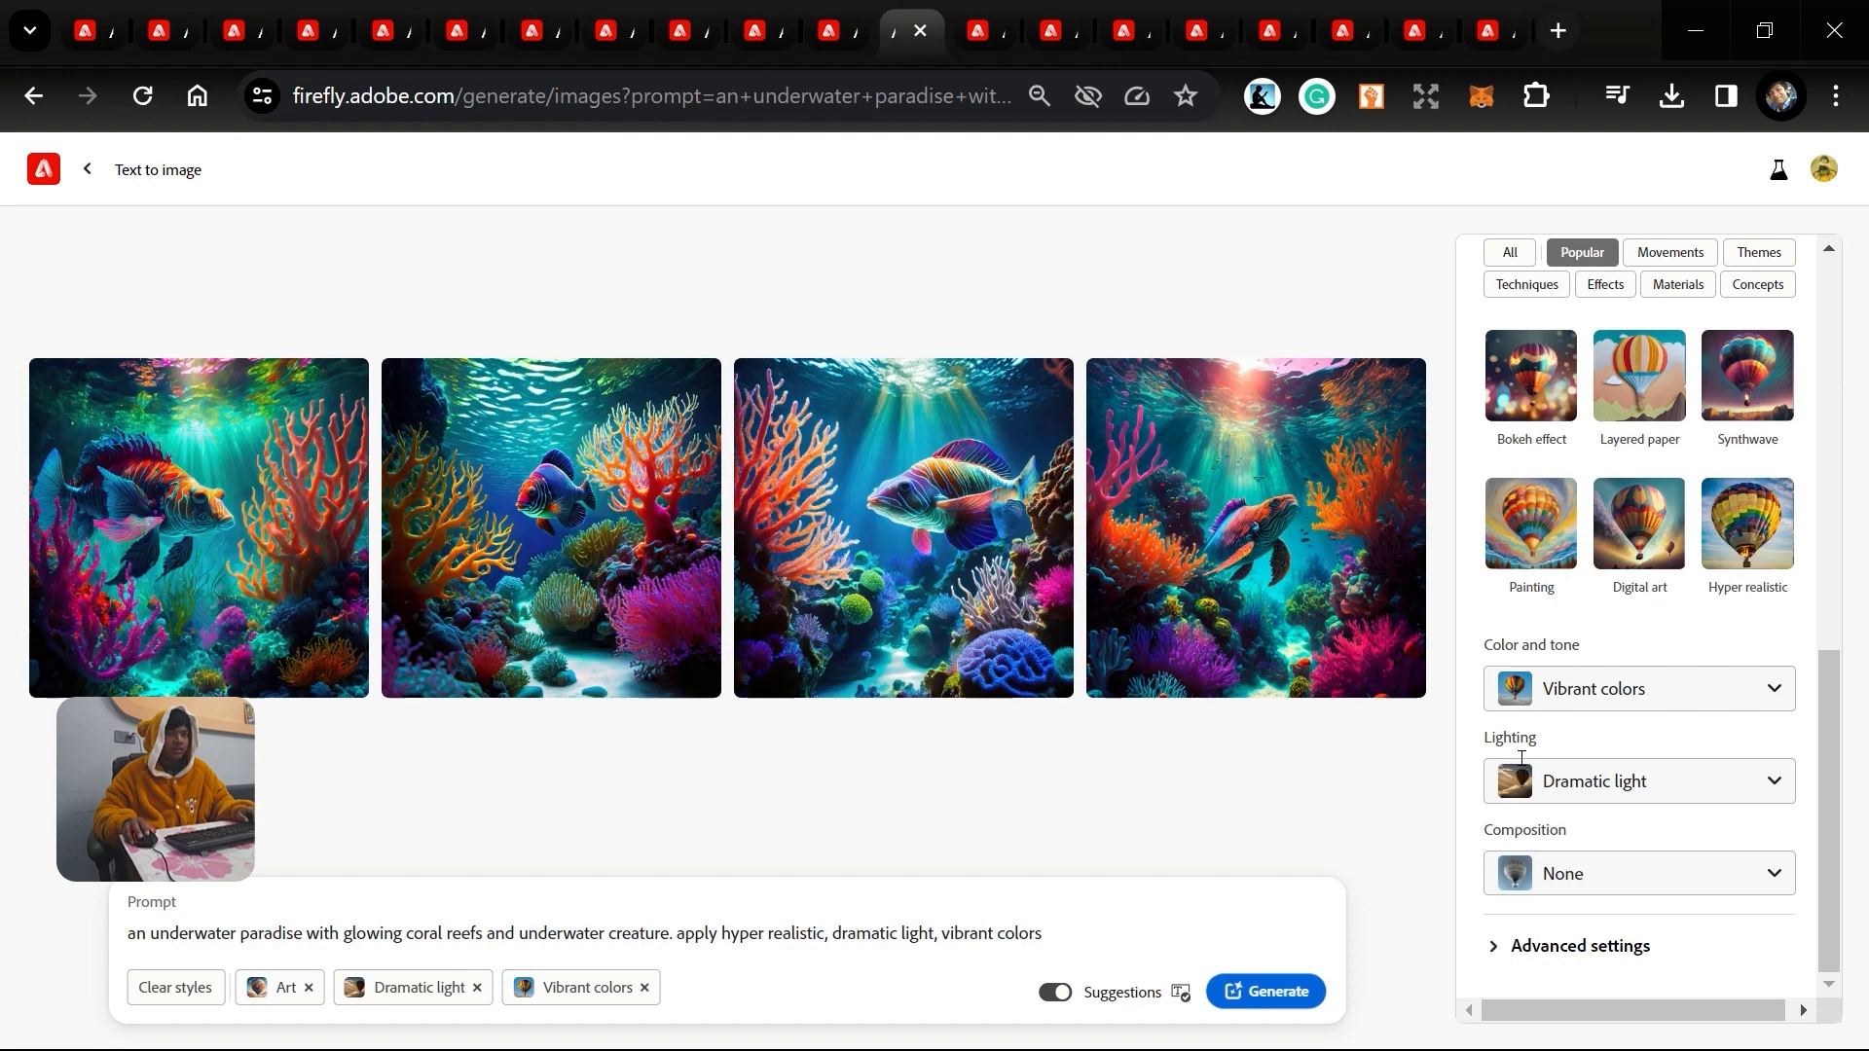
click(1591, 881)
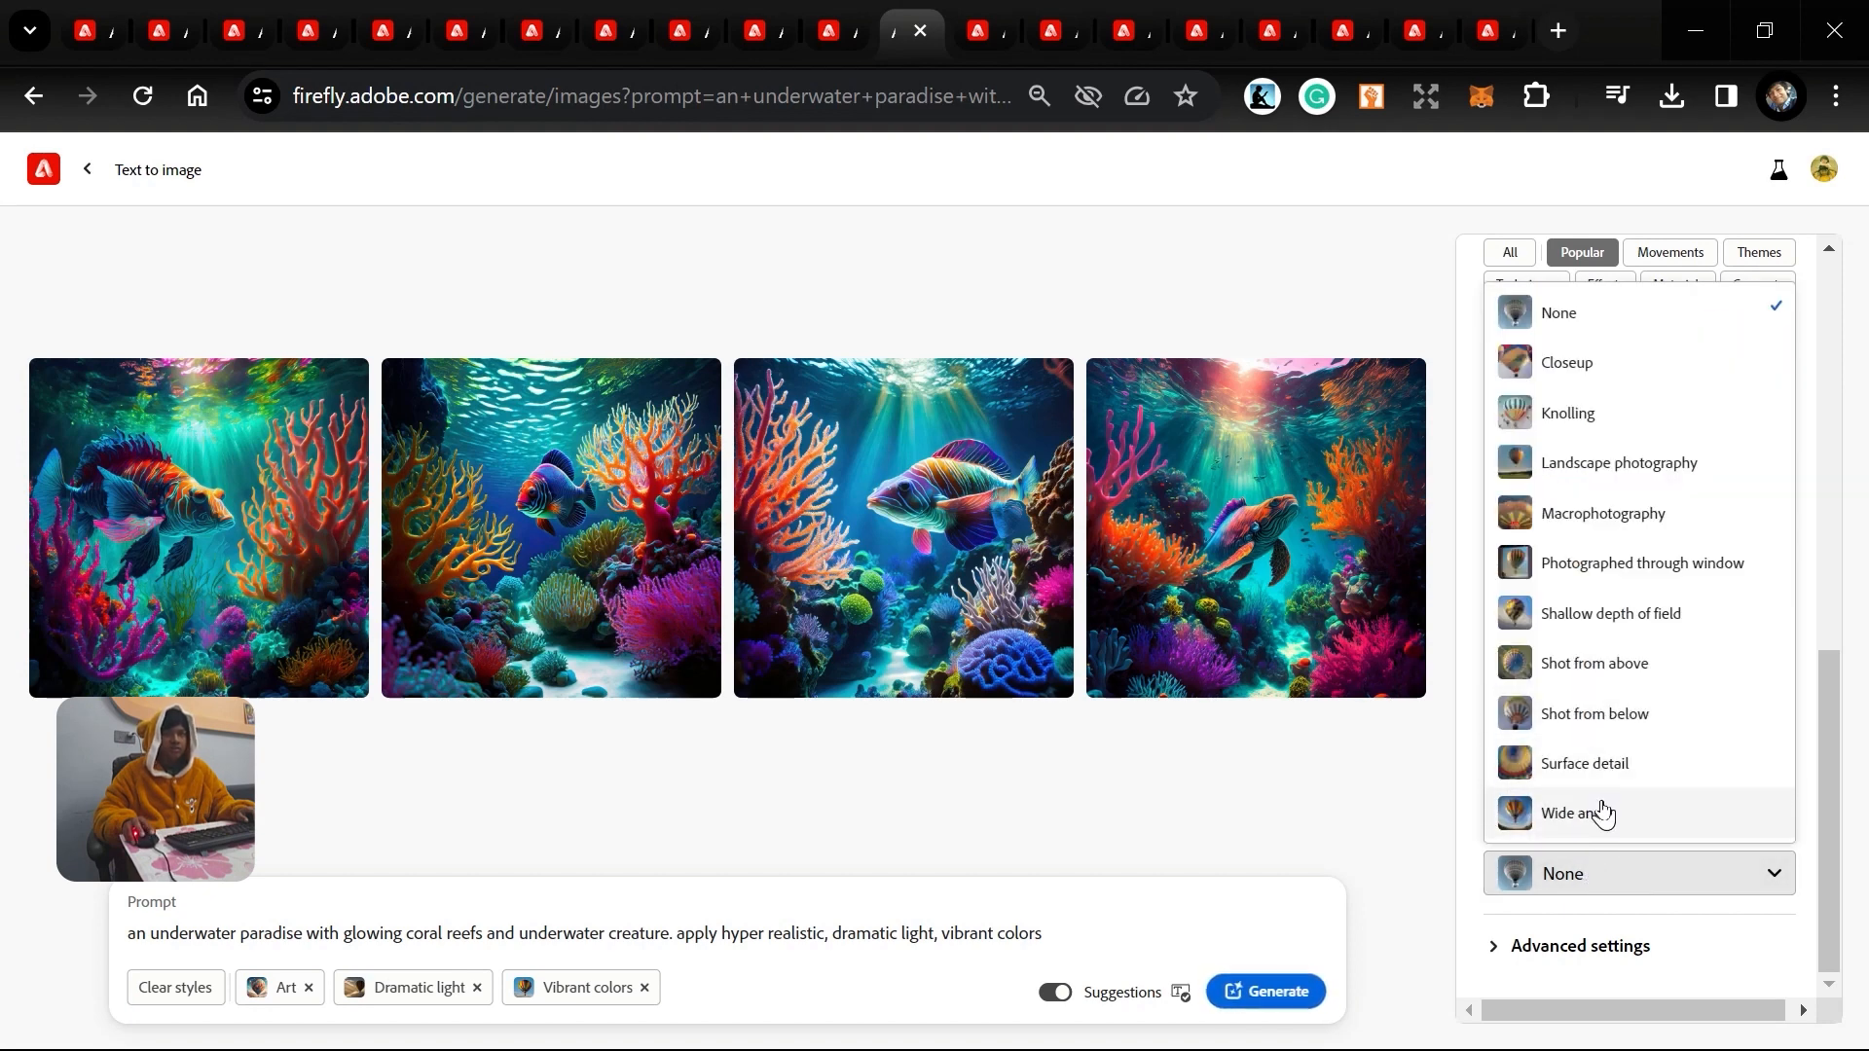
click(1603, 814)
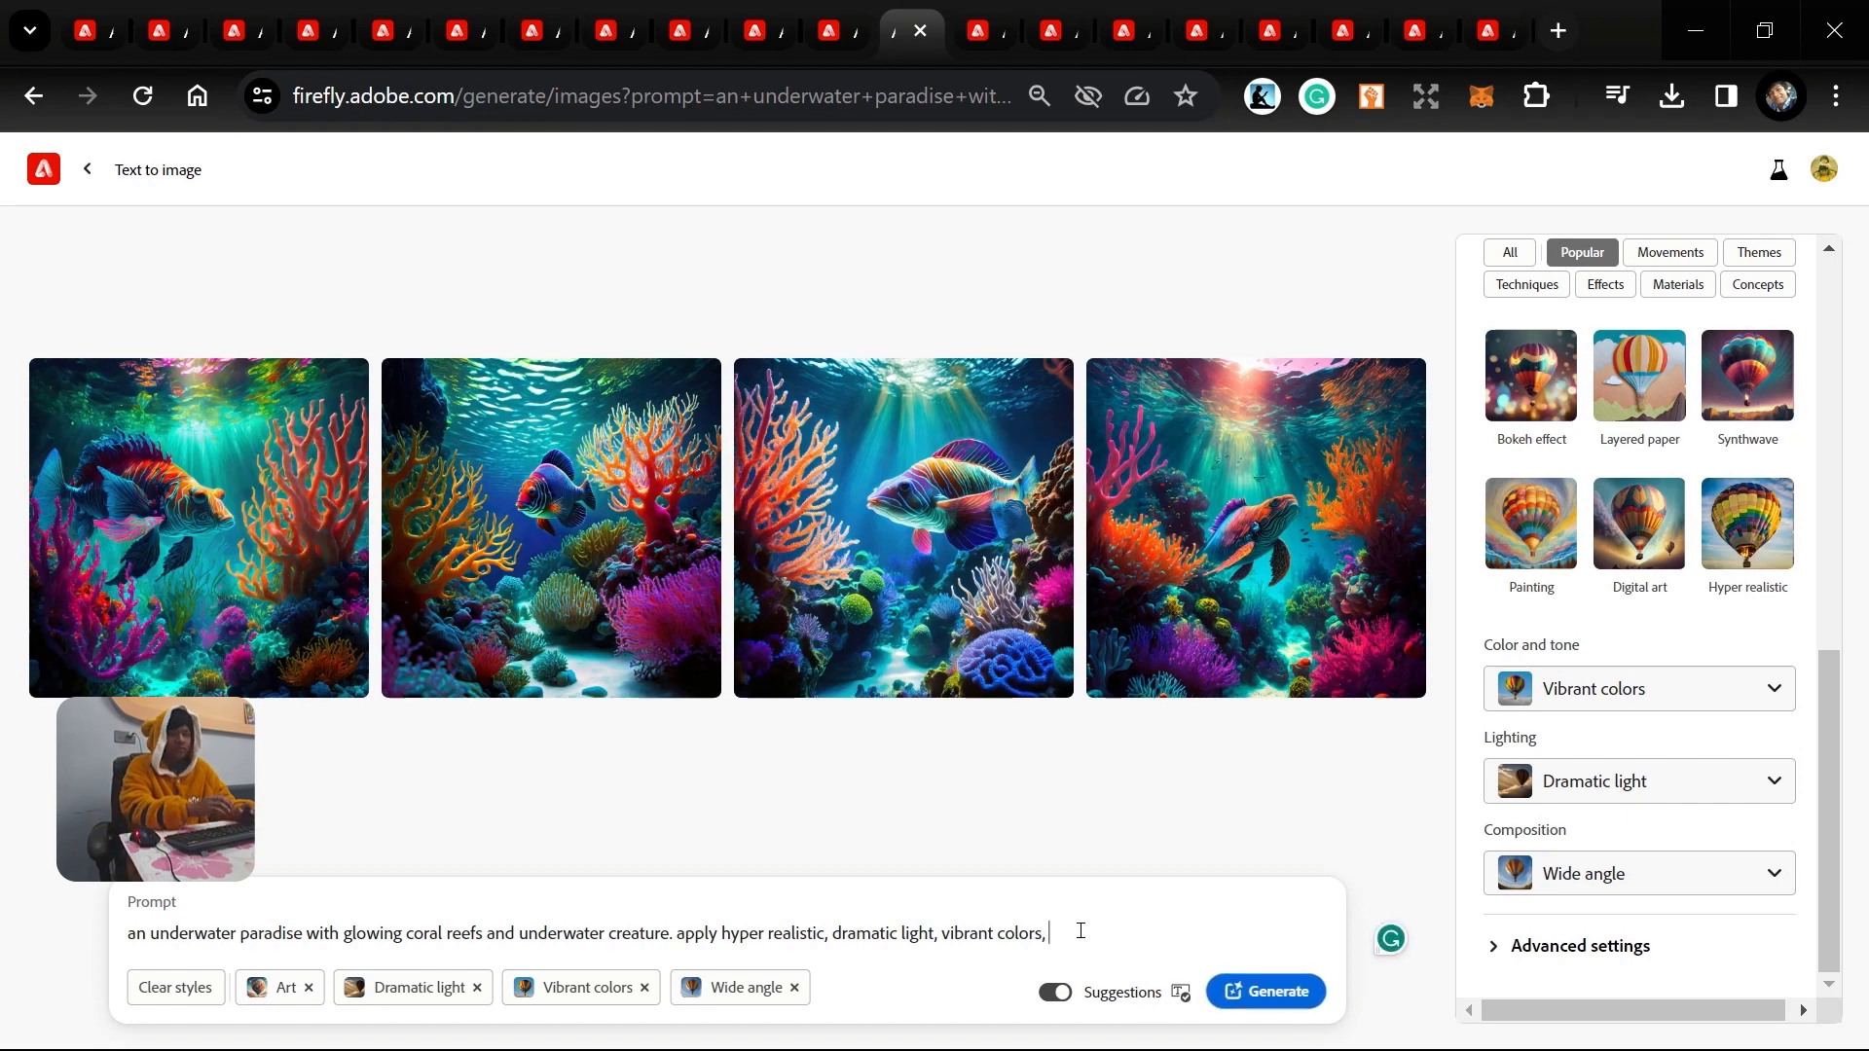
Append ", wide angle composition" to the underwater paradise prompt and generate the images.
text(mpos)
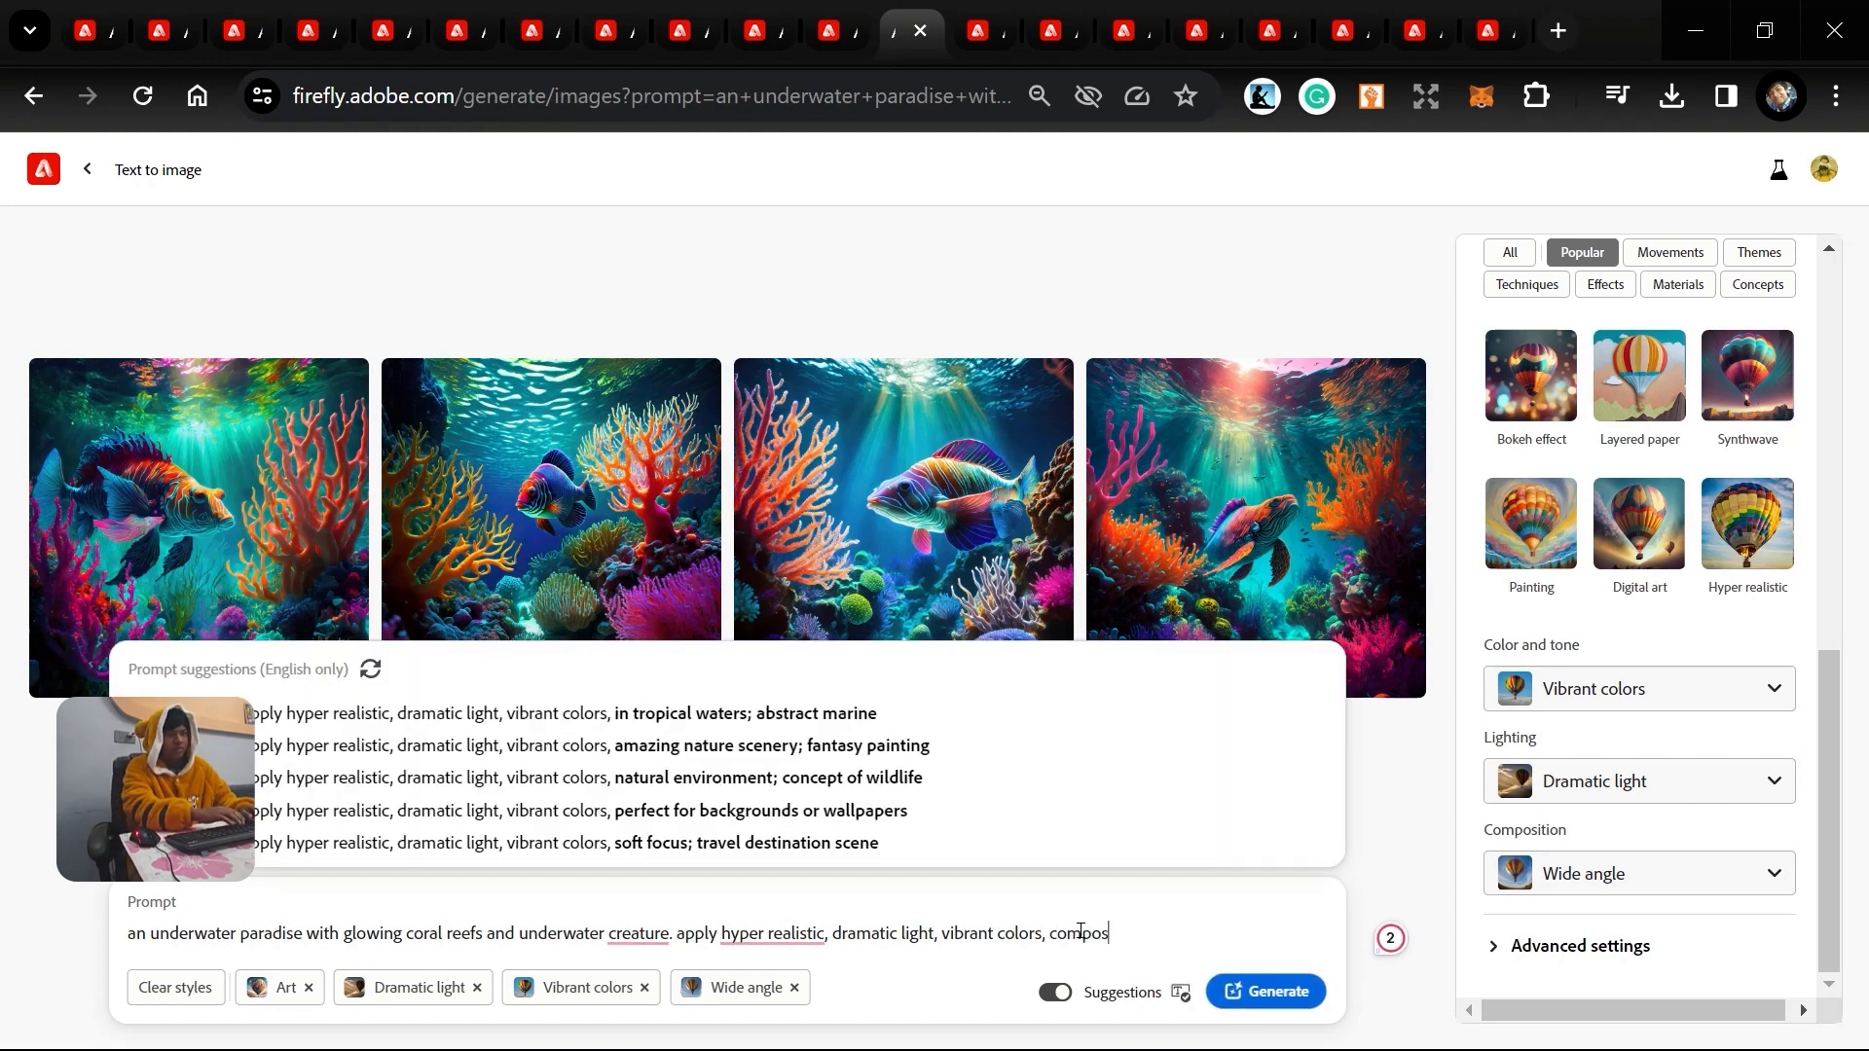
text(ition)
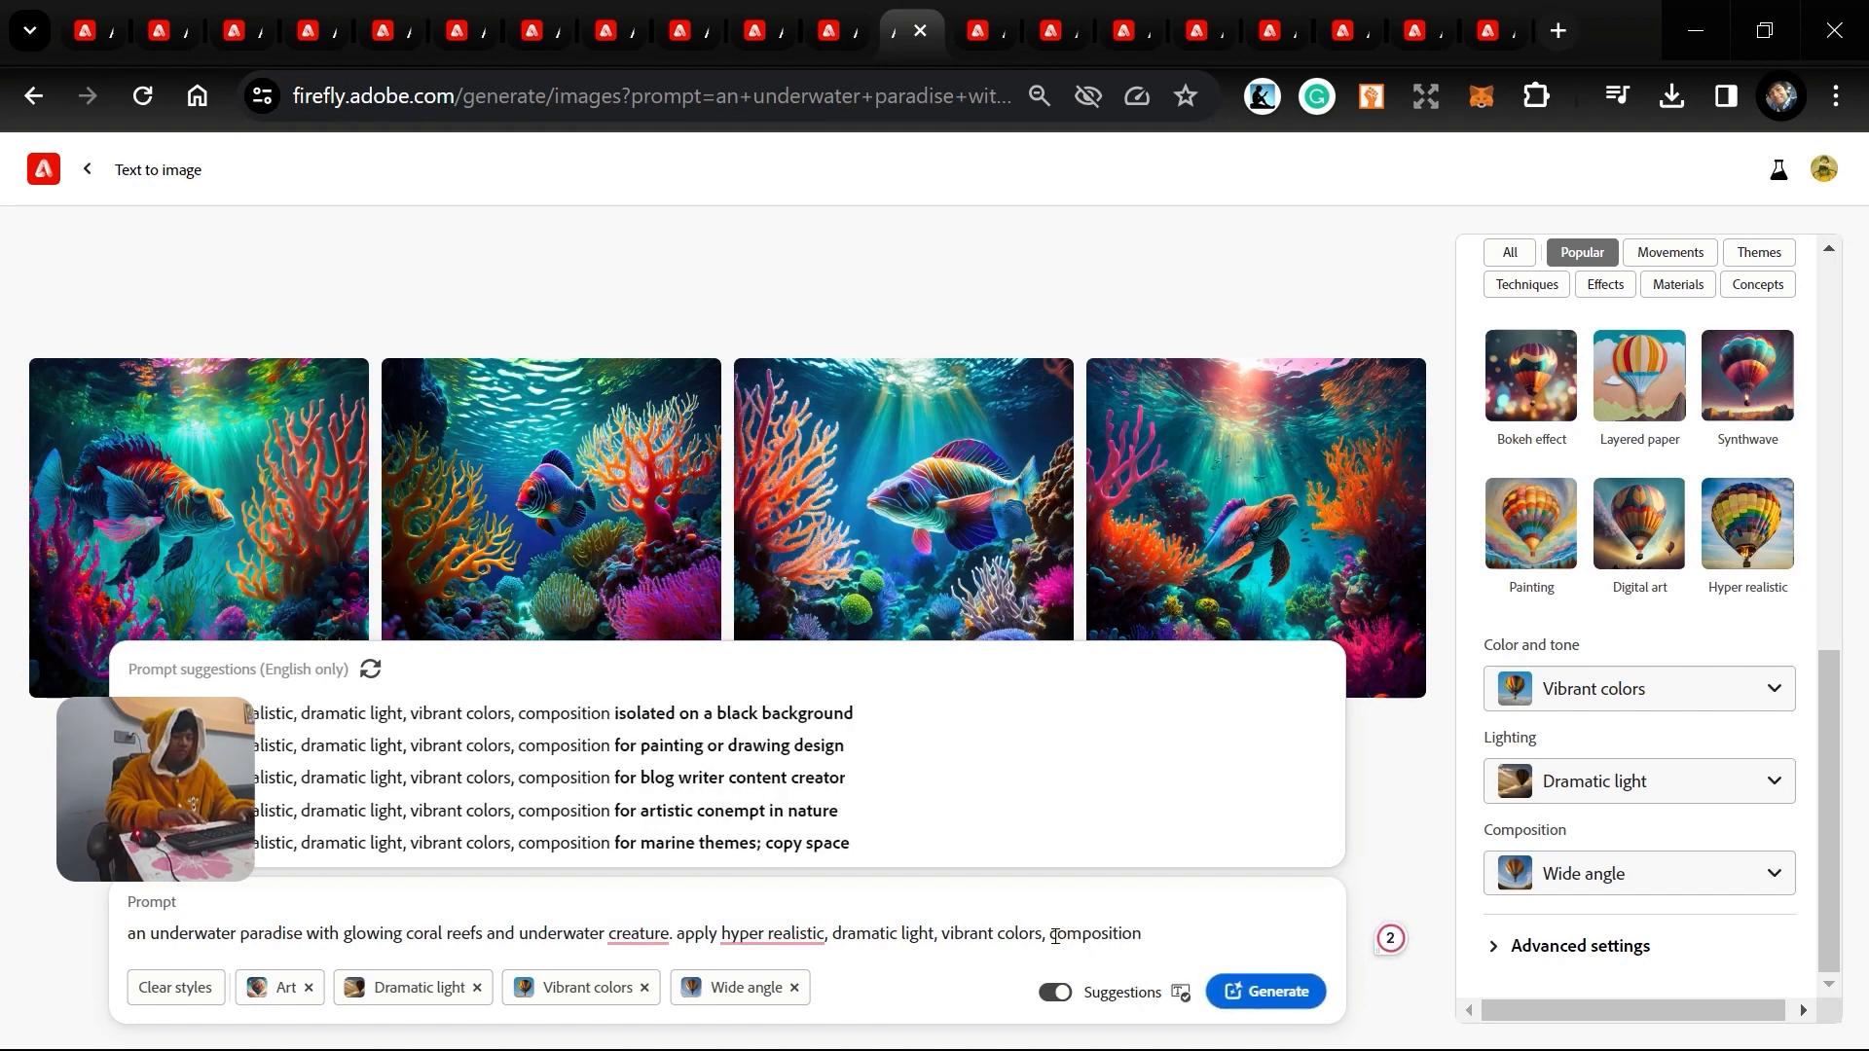
text(wide ang)
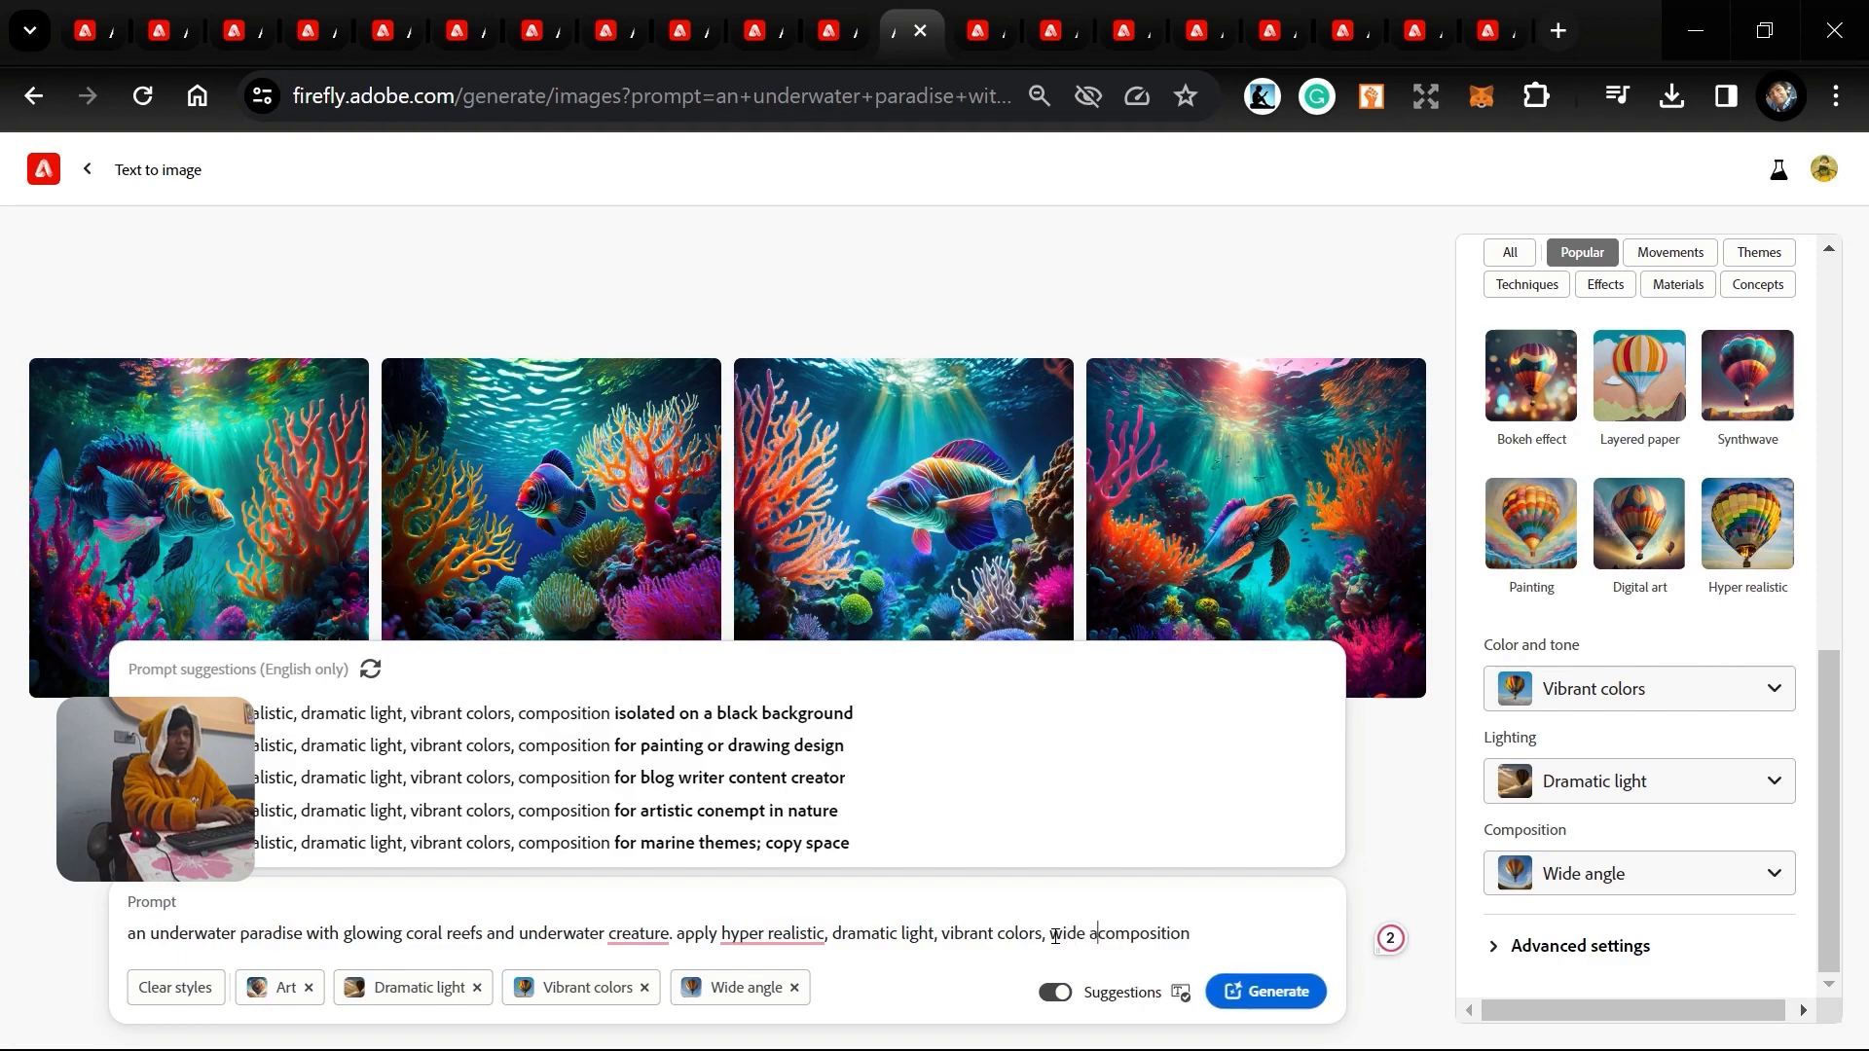
text(le)
key(Return)
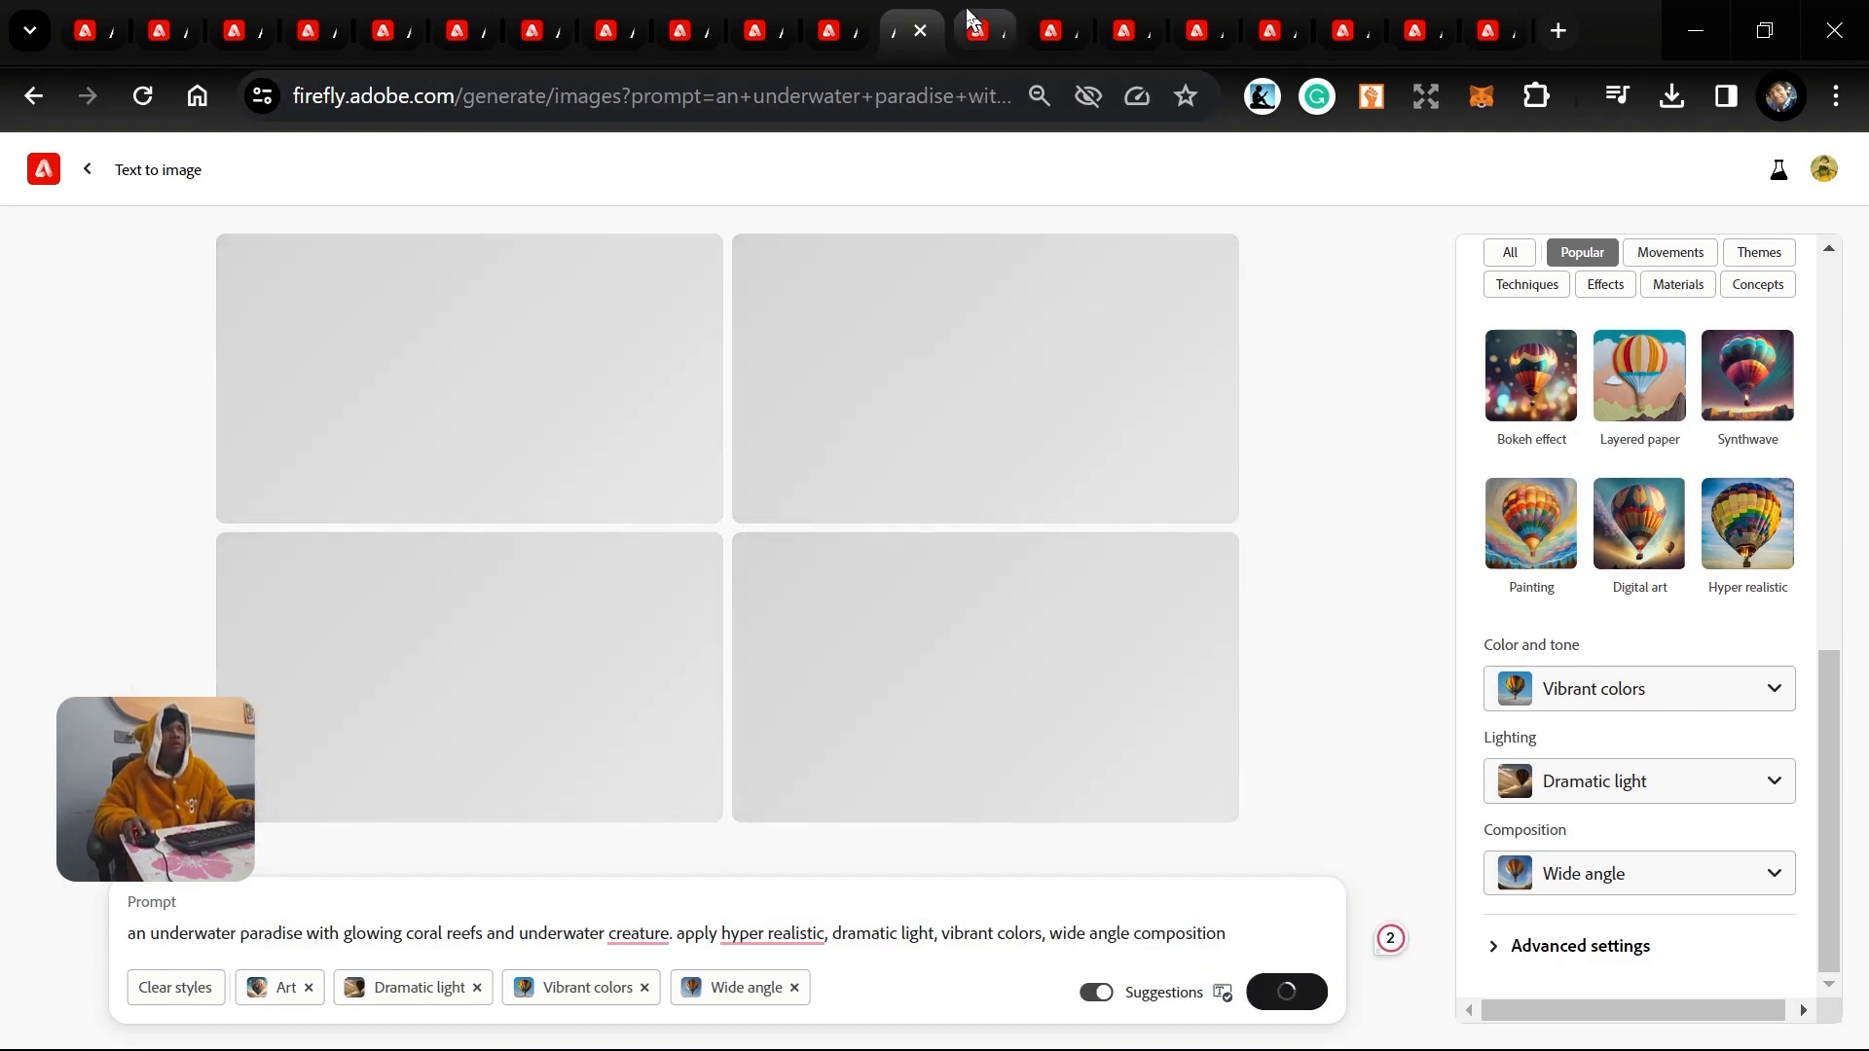
Review the psychedelic godly being images and the widescreen underwater paradise images.
click(969, 19)
key(ctrl+shift+Tab)
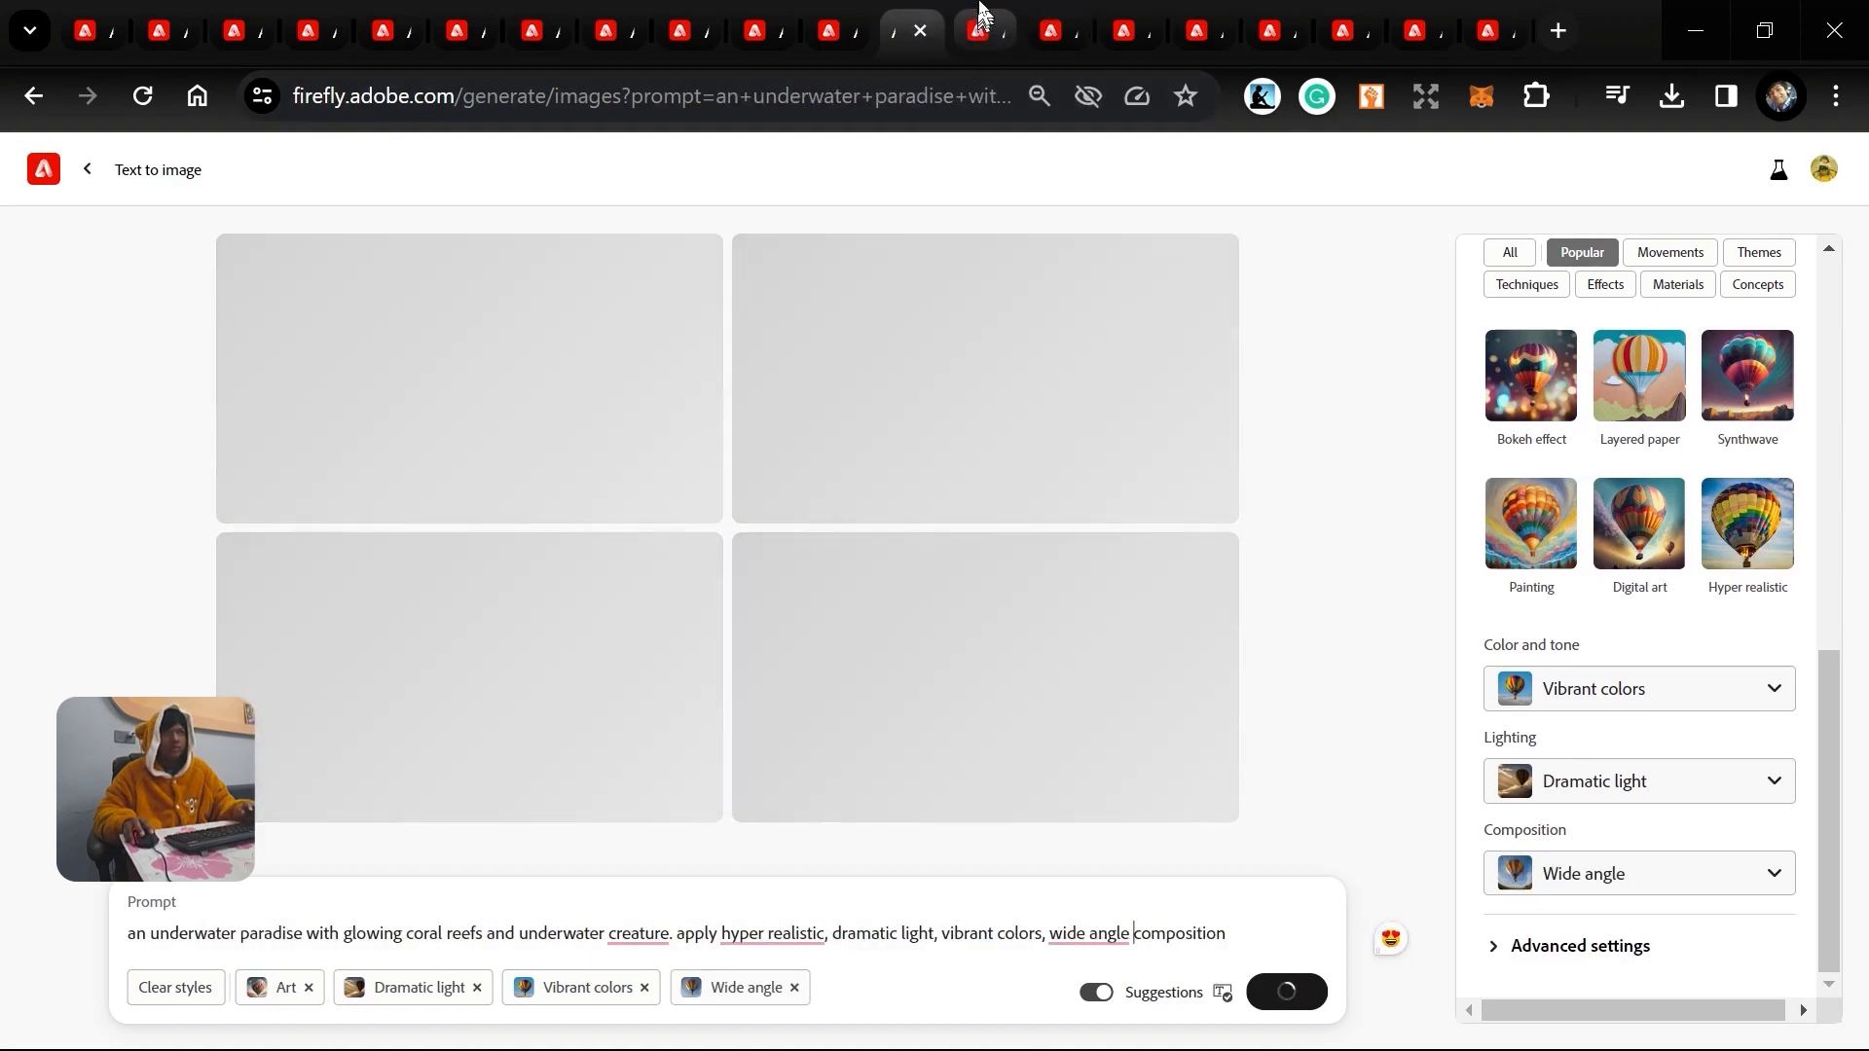
click(983, 22)
click(1046, 11)
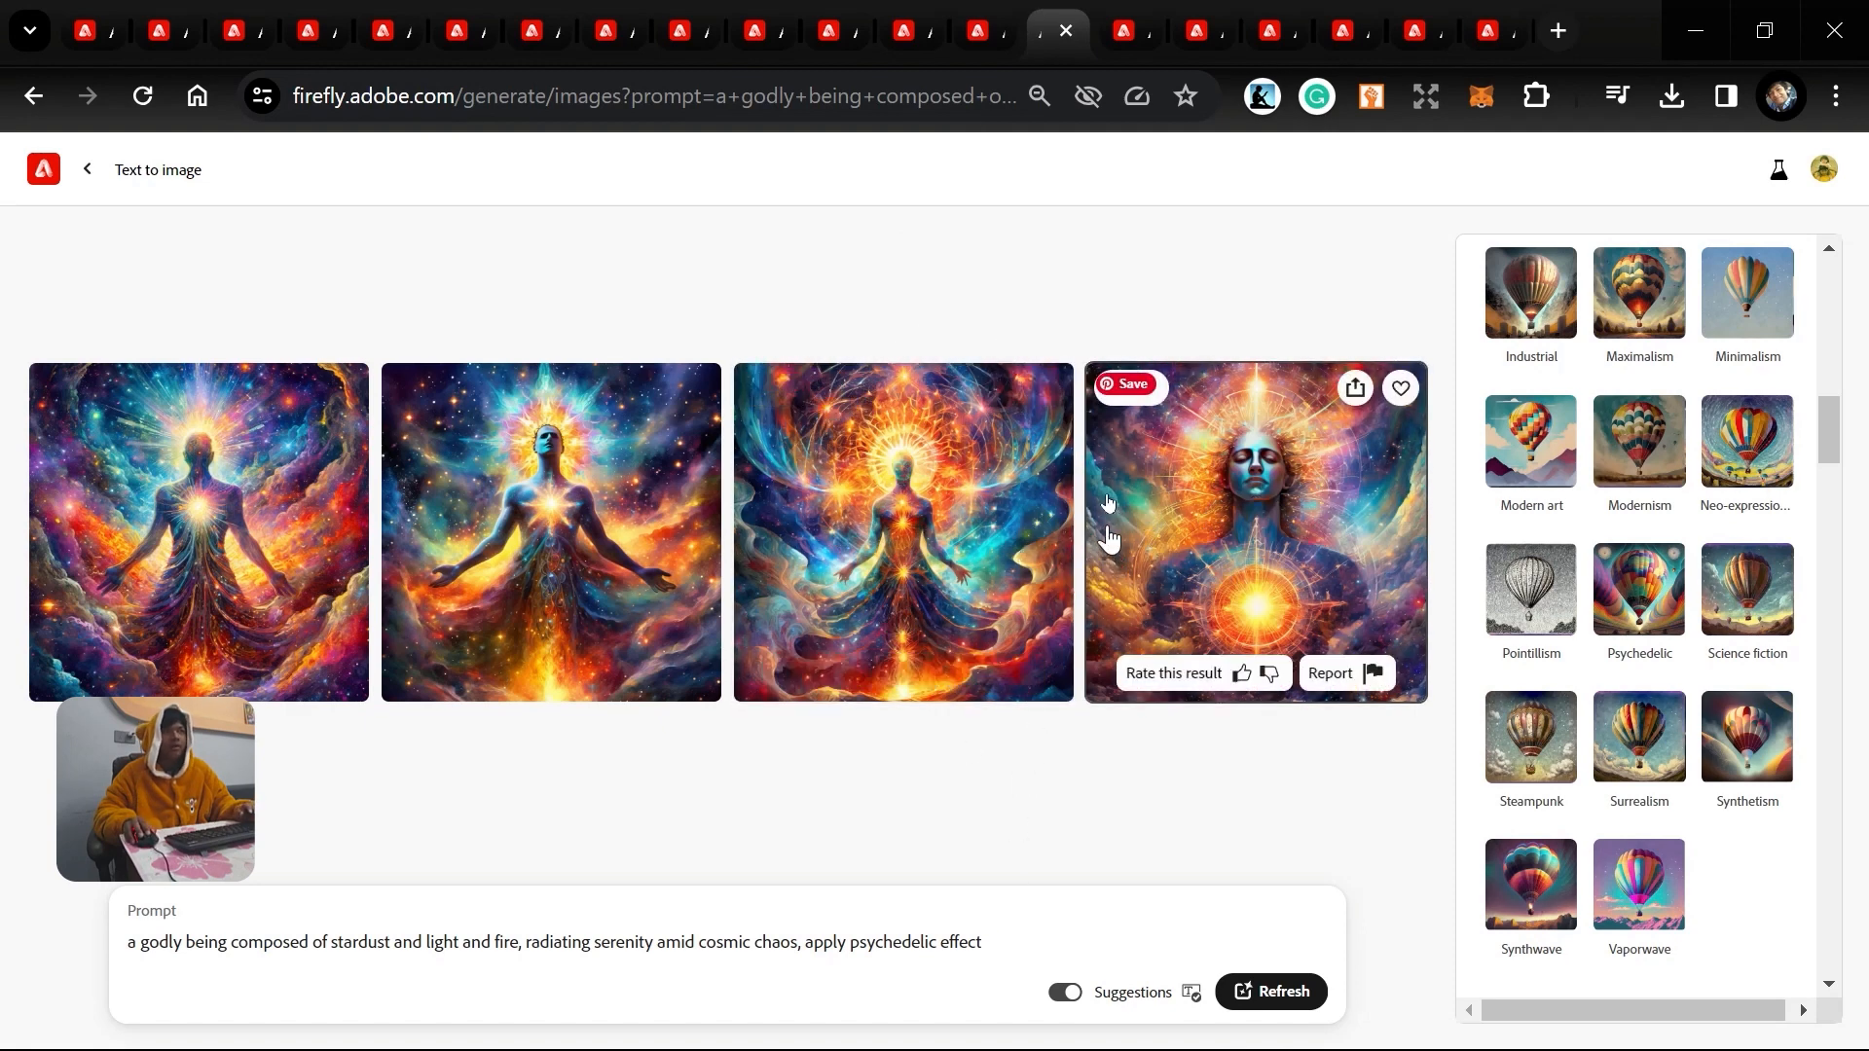
click(905, 30)
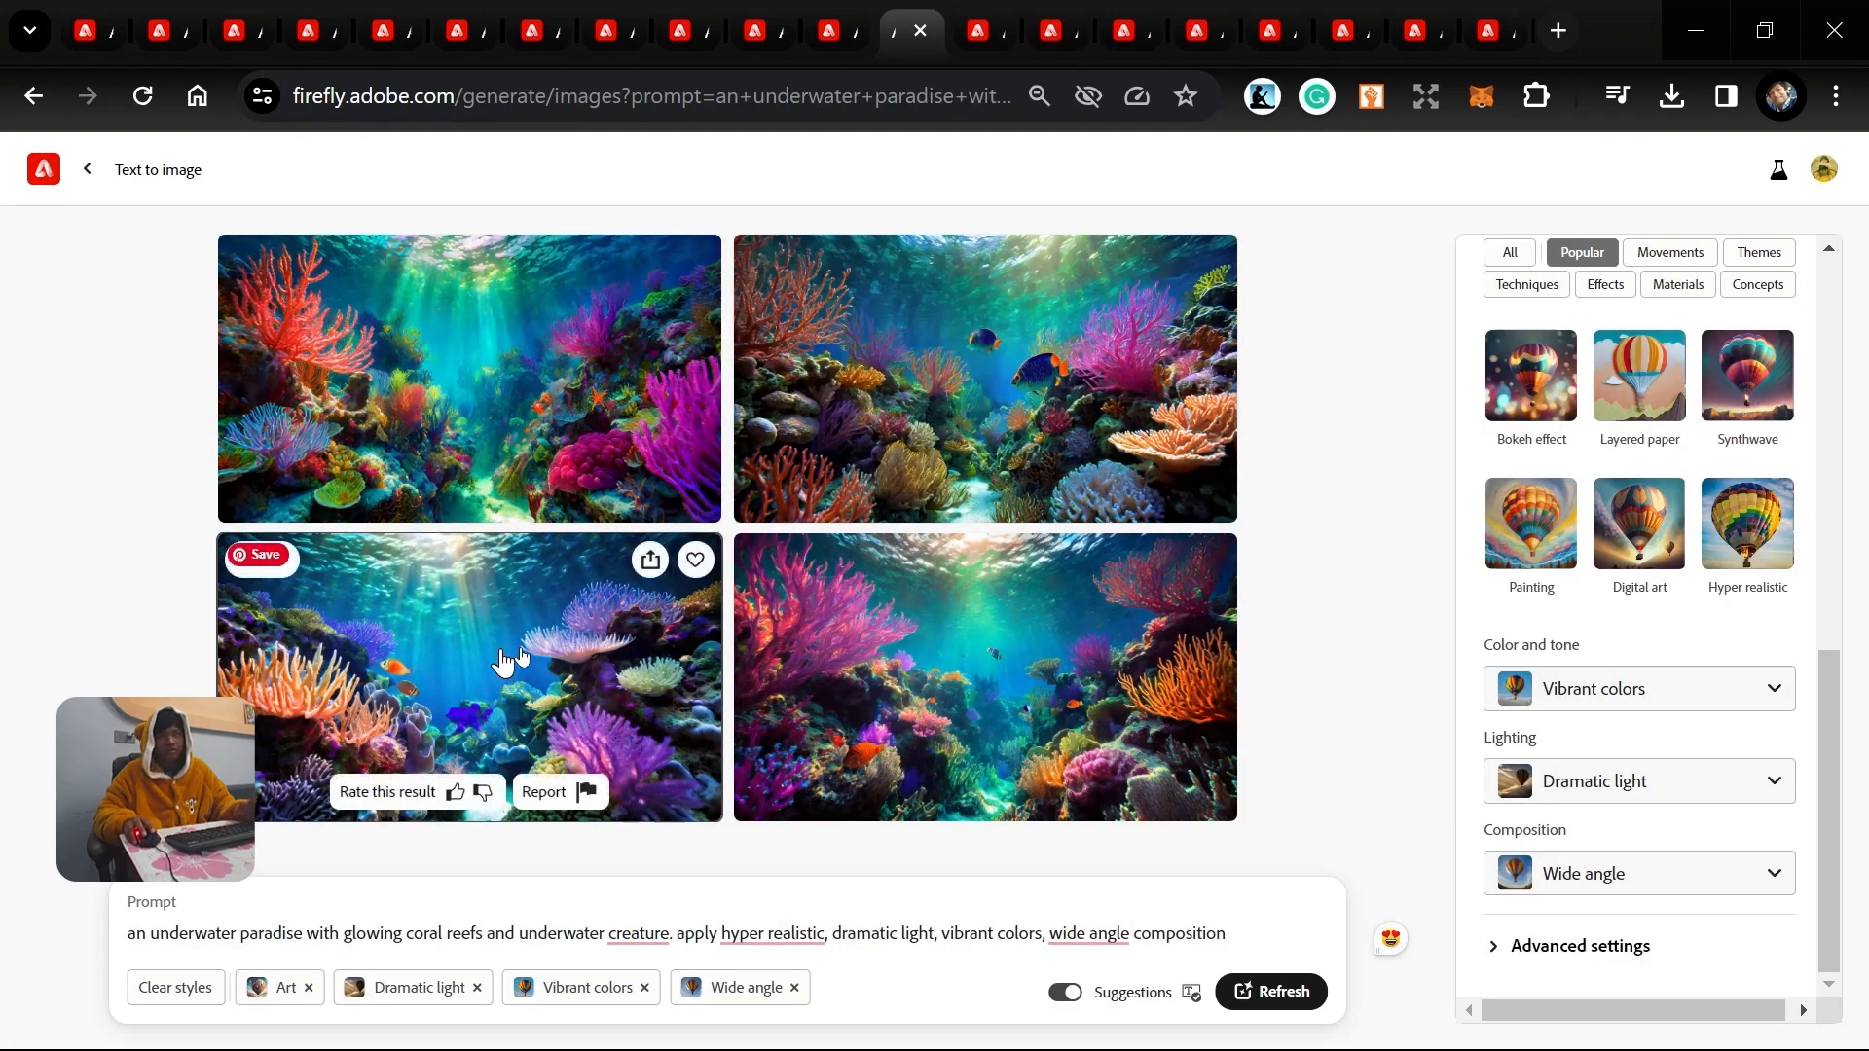
scroll(1585, 763, up, 10)
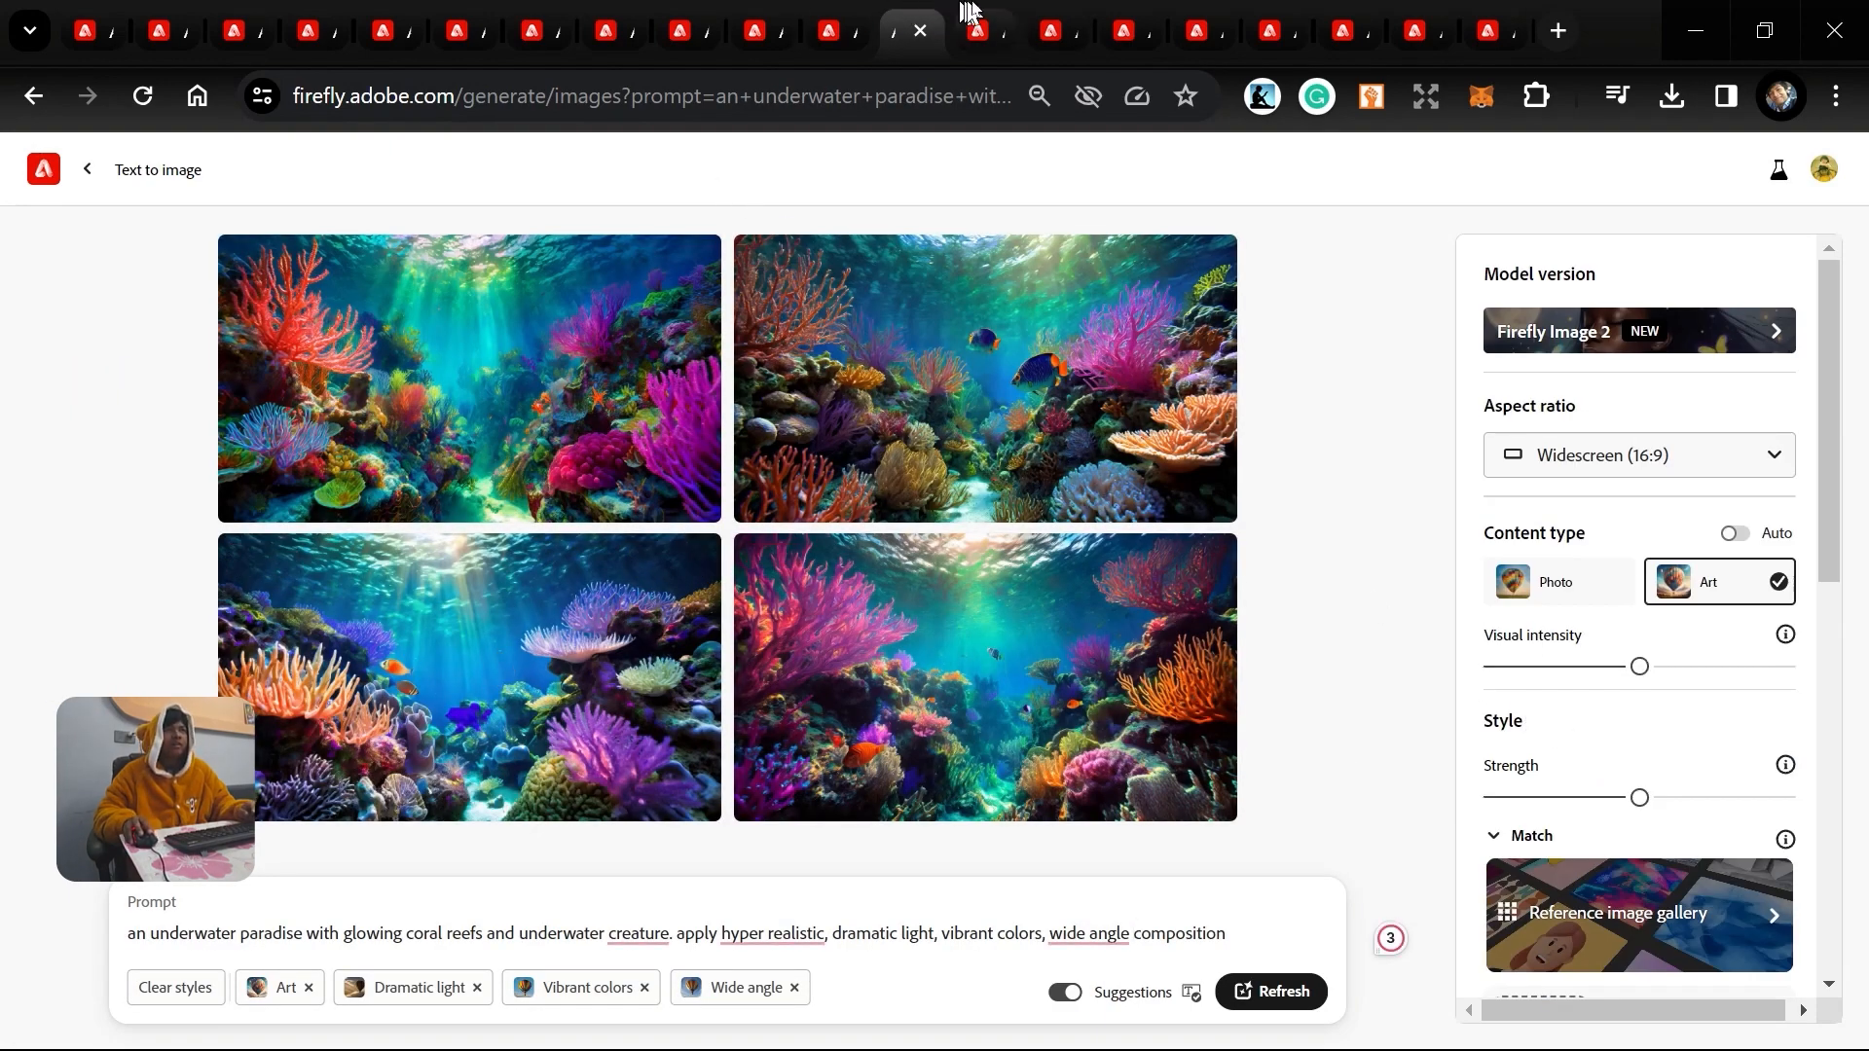
Examine the floating islands images and their style, color, lighting and composition settings.
click(969, 14)
click(1051, 27)
click(1110, 25)
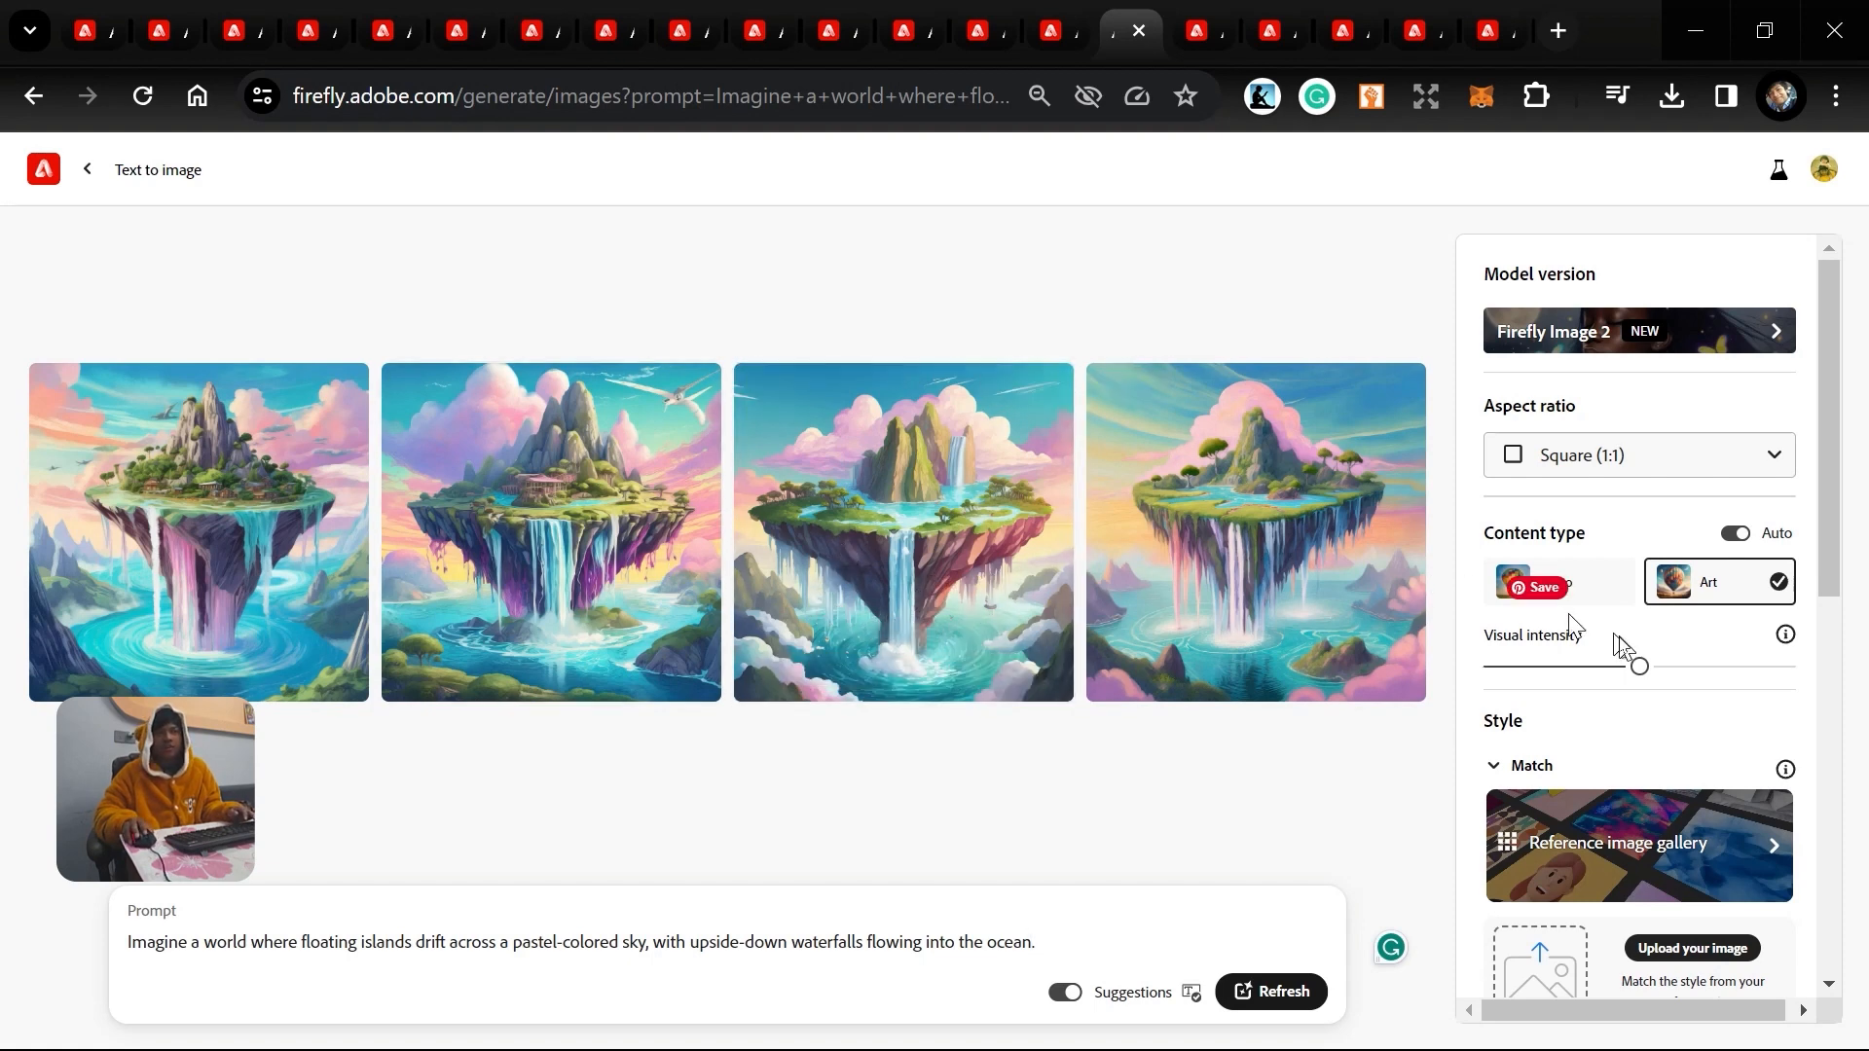
scroll(1627, 655, down, 5)
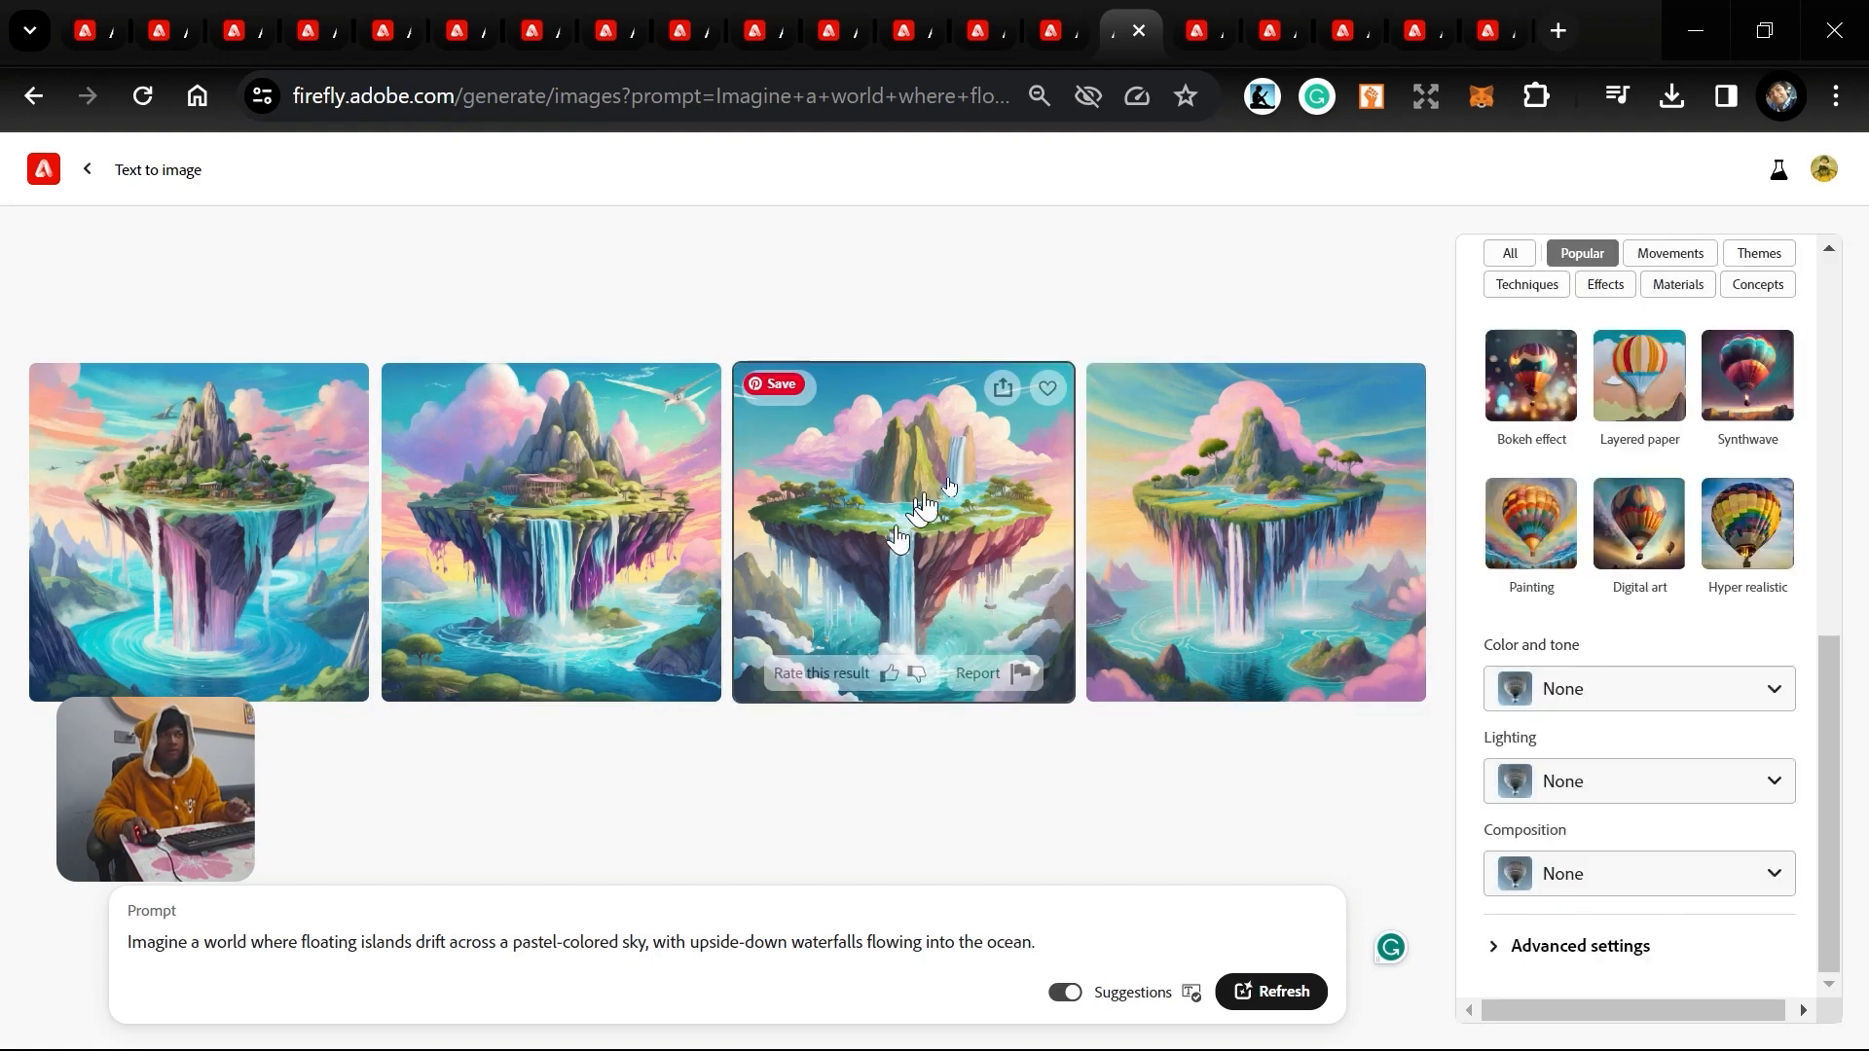
Extend the gentle wind prompt with "of flowers" after "visual form" and generate new images.
click(1195, 16)
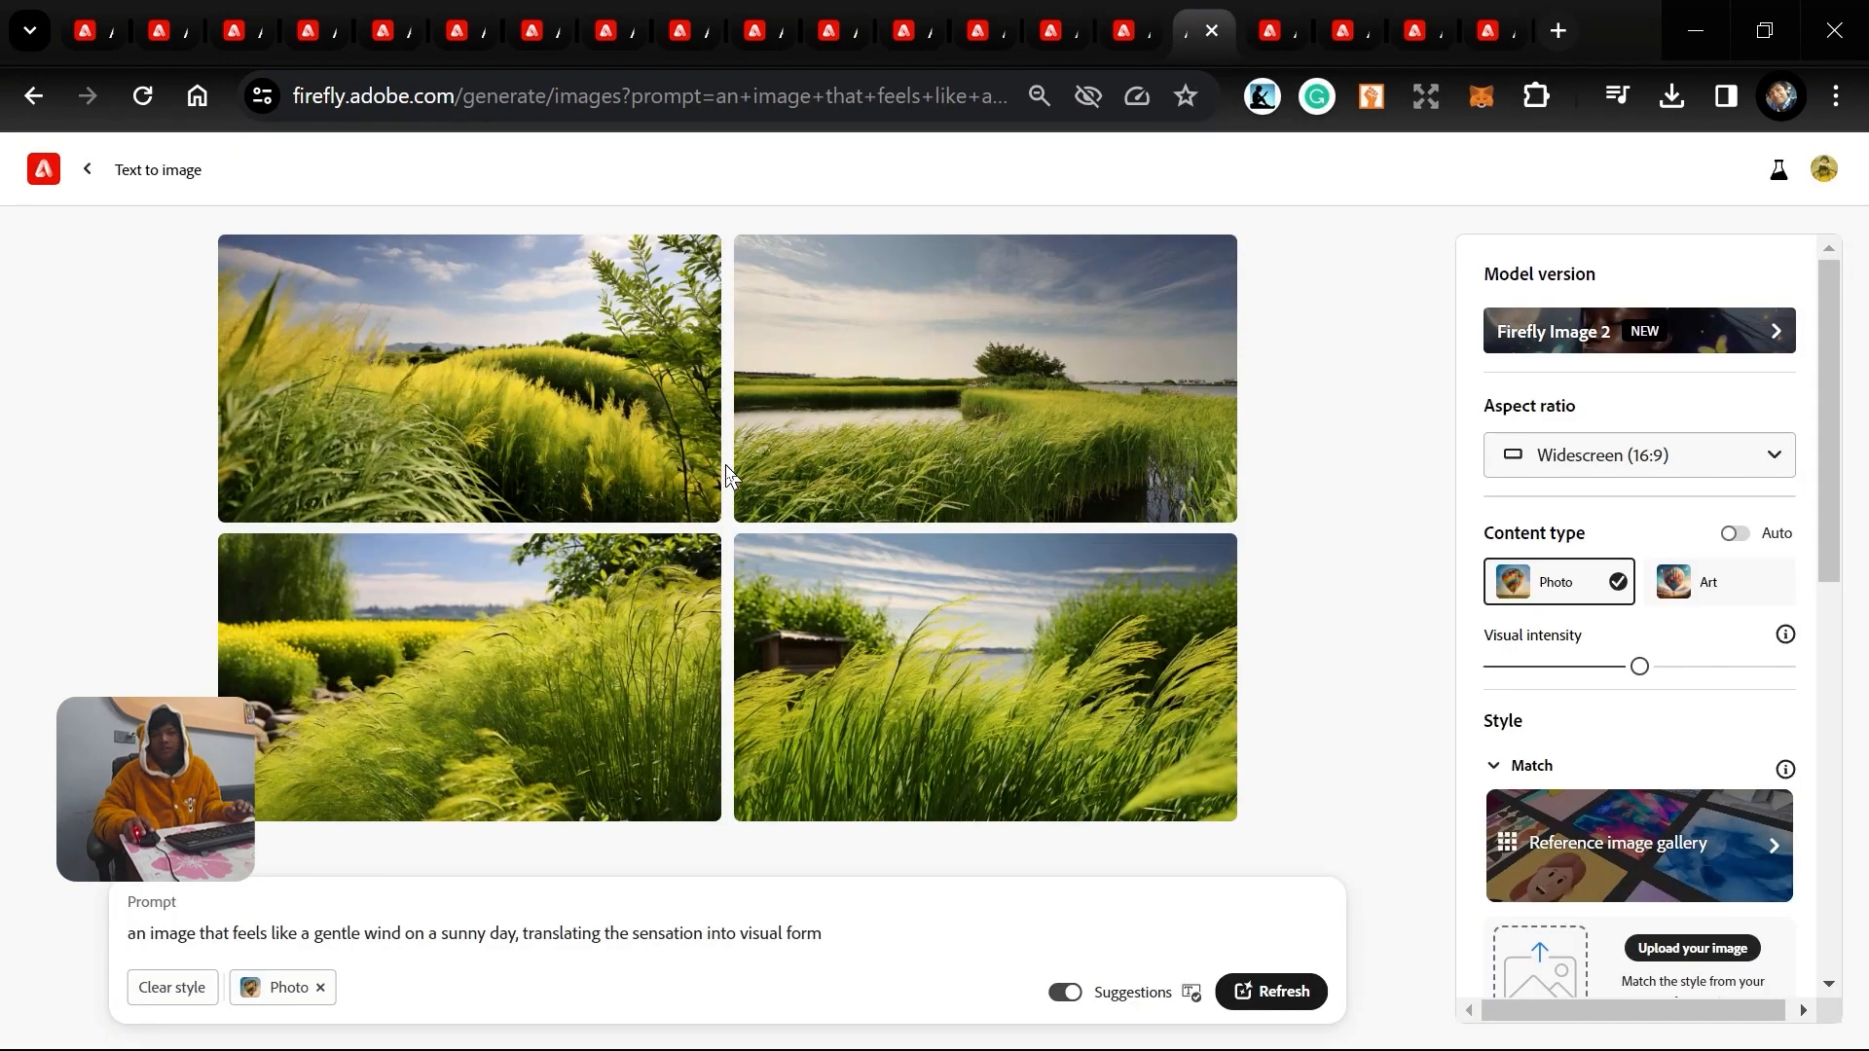
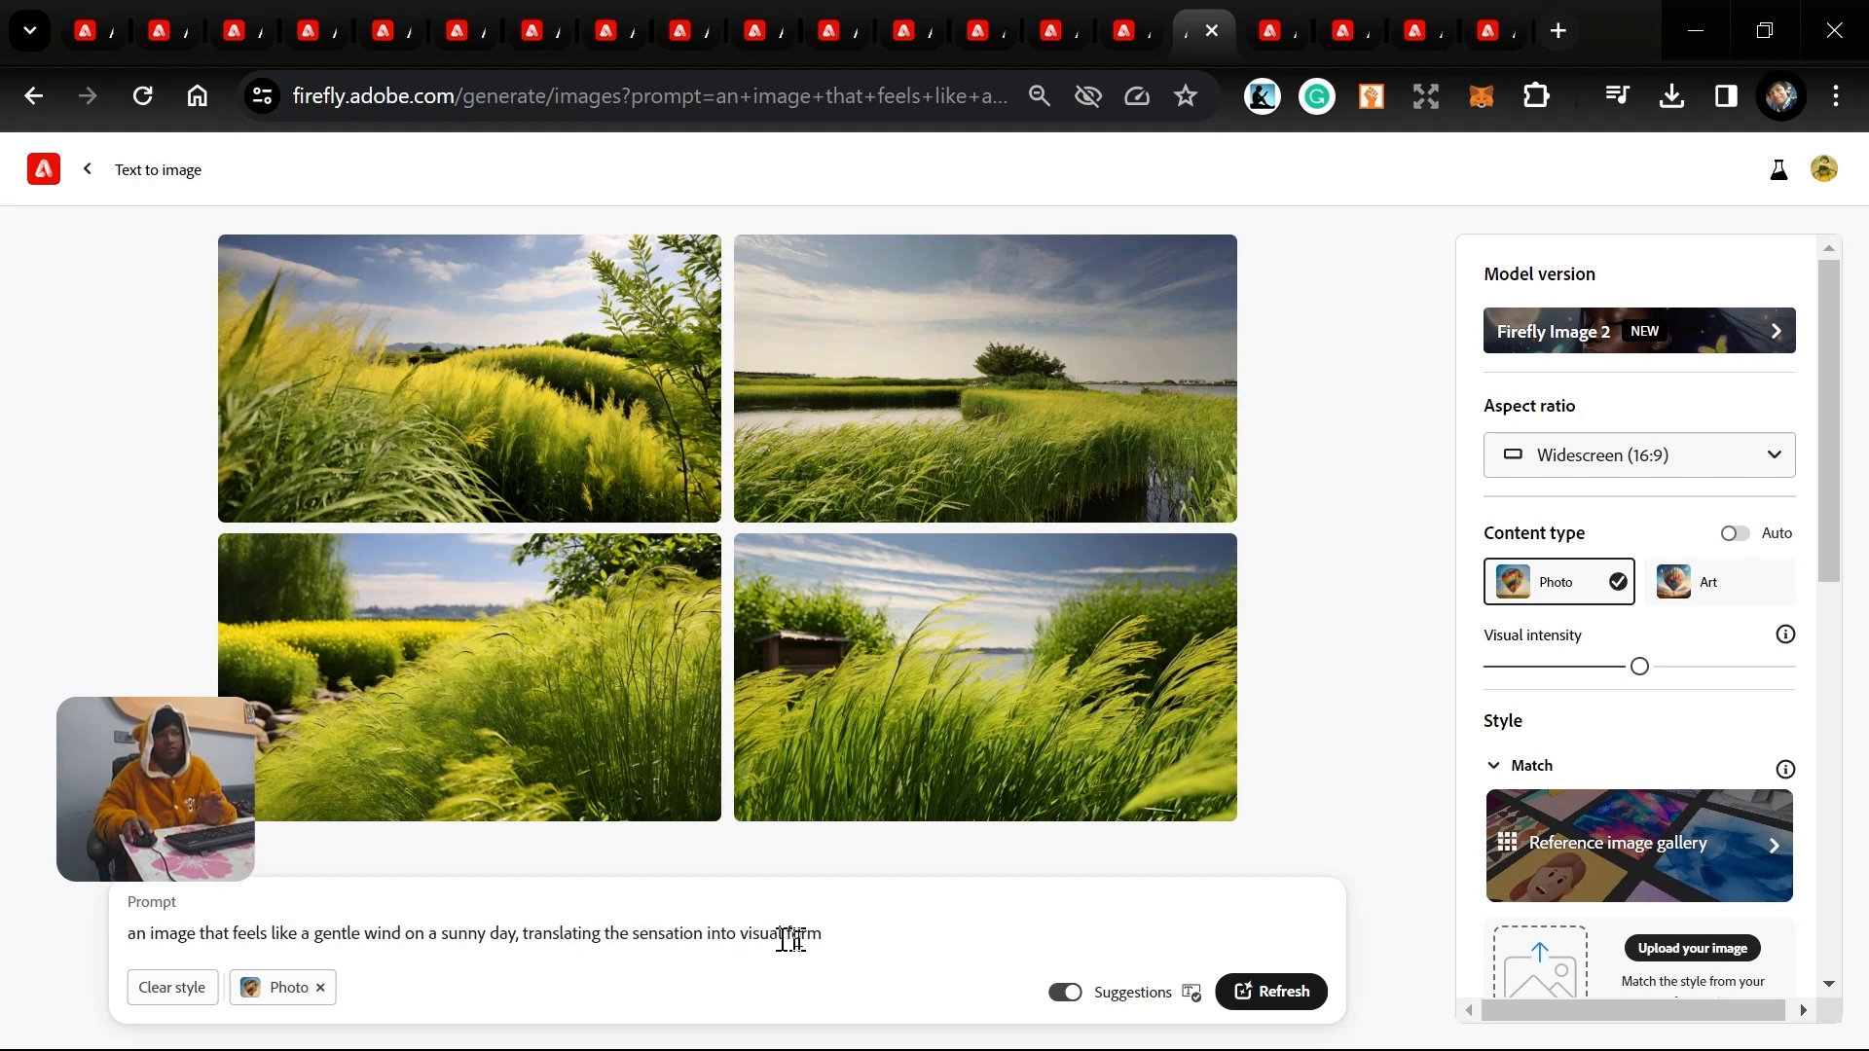
click(847, 933)
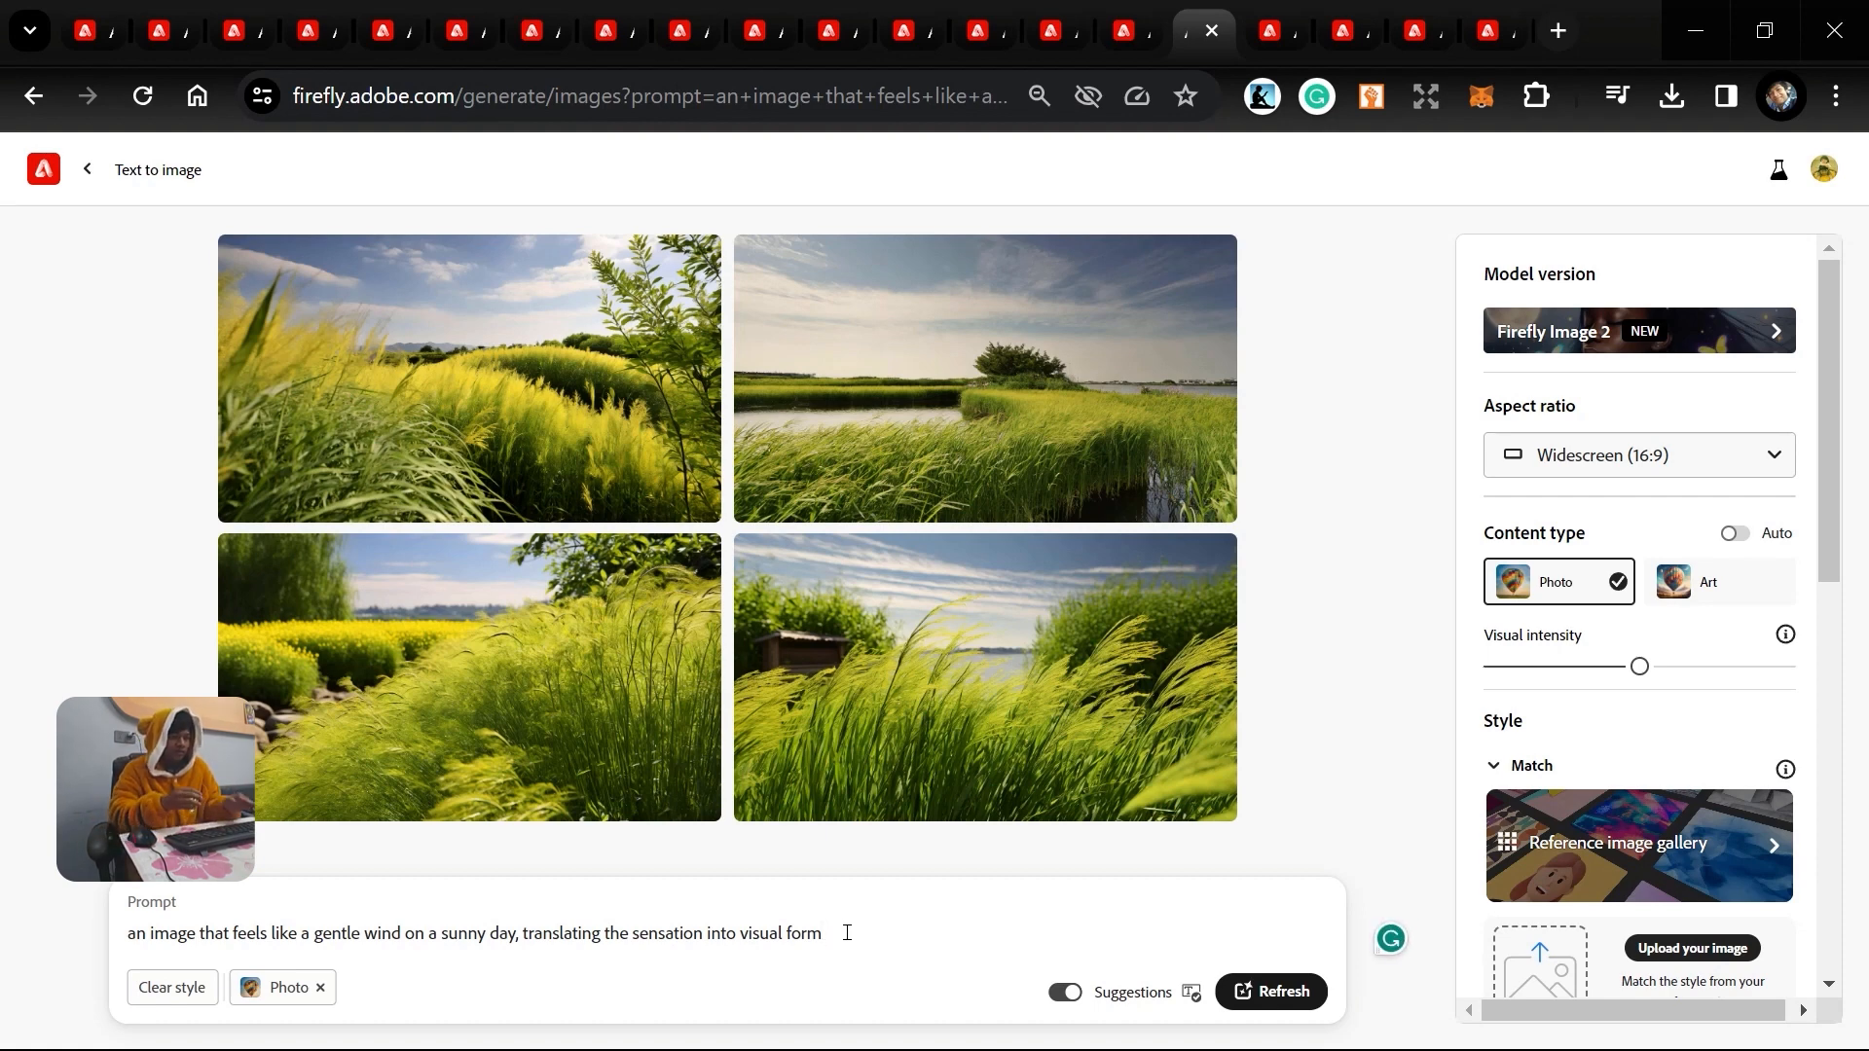
text(of )
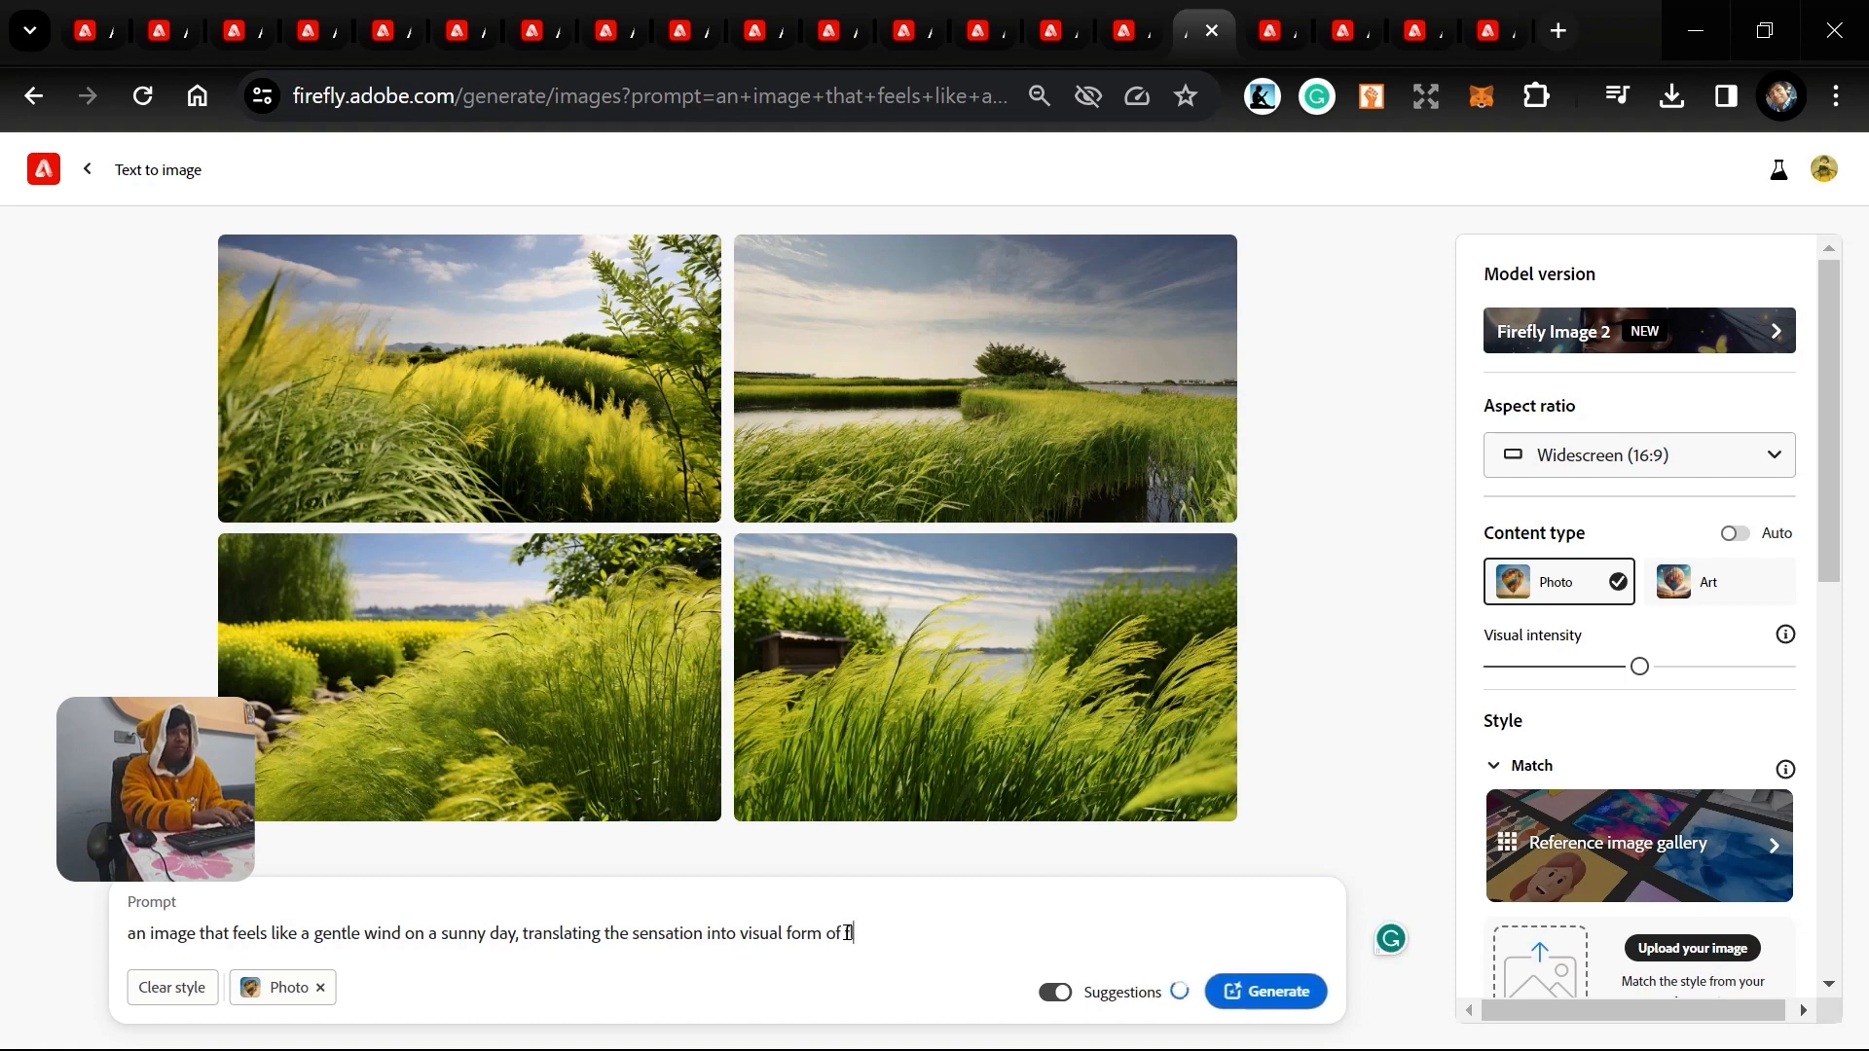
text(flowers)
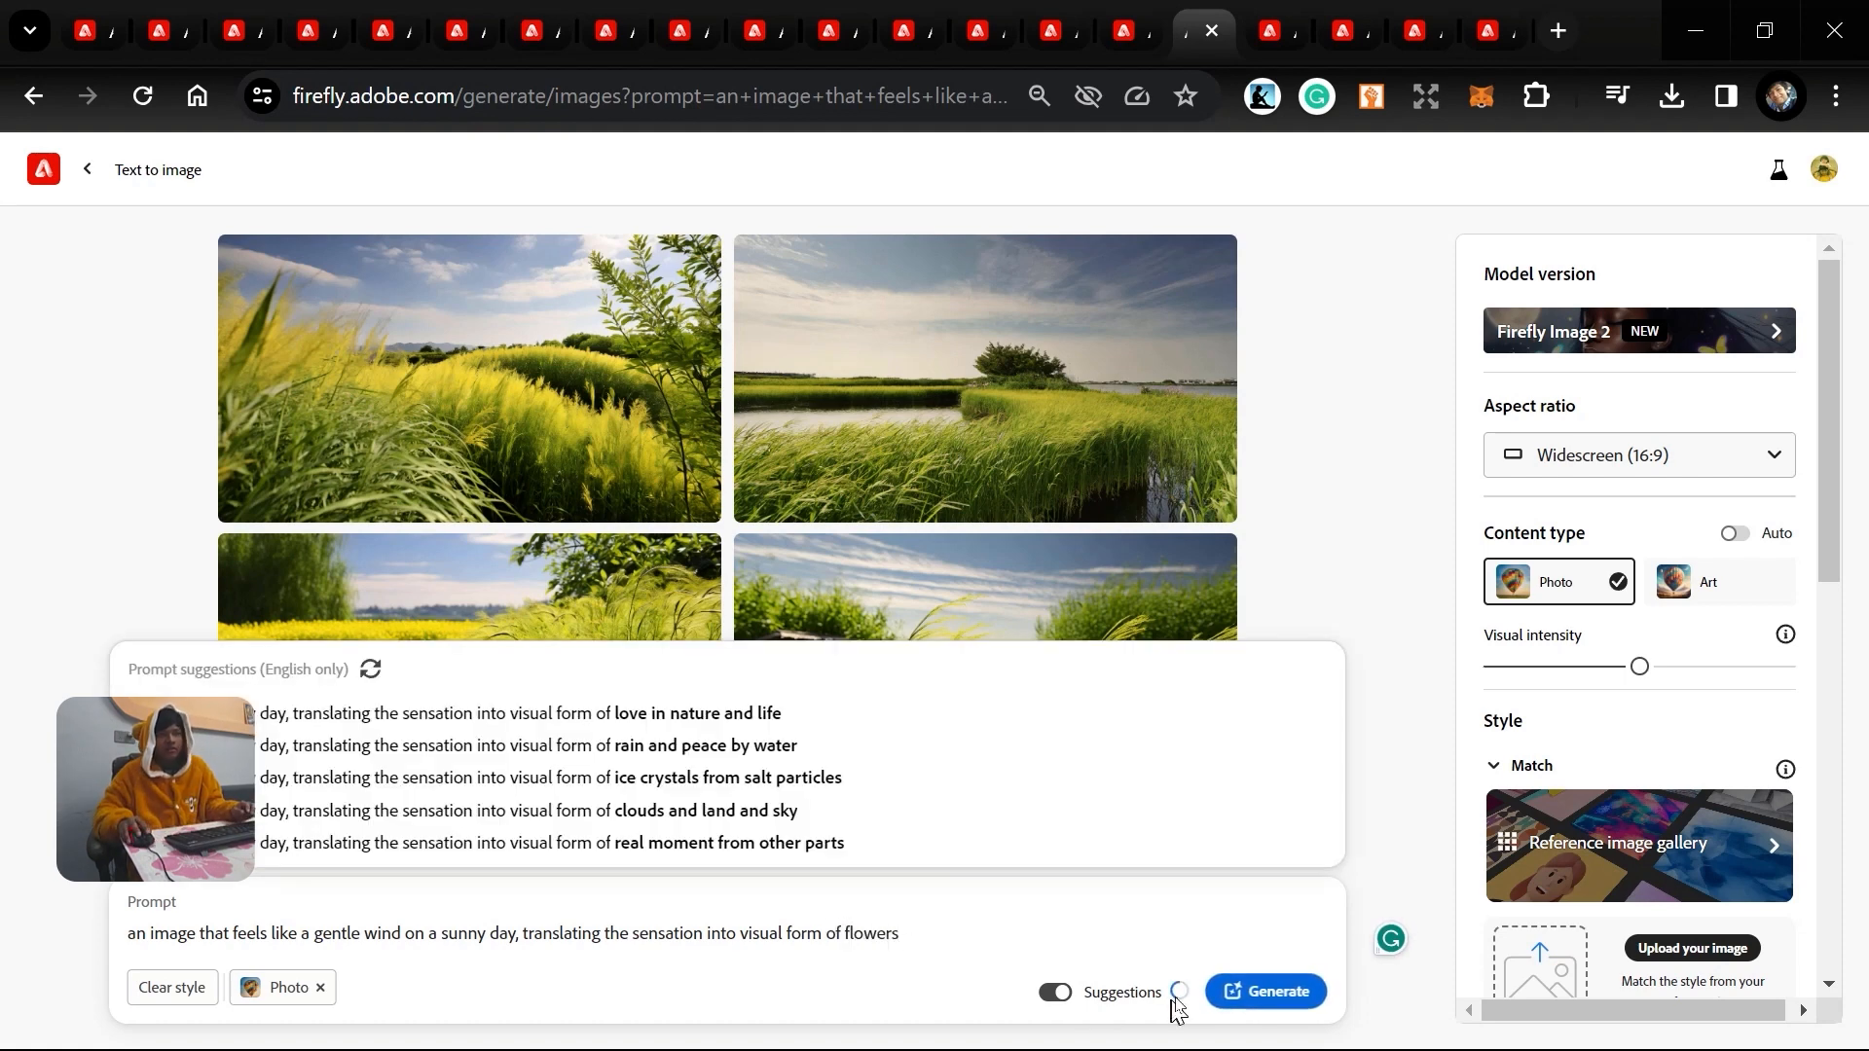
click(1251, 991)
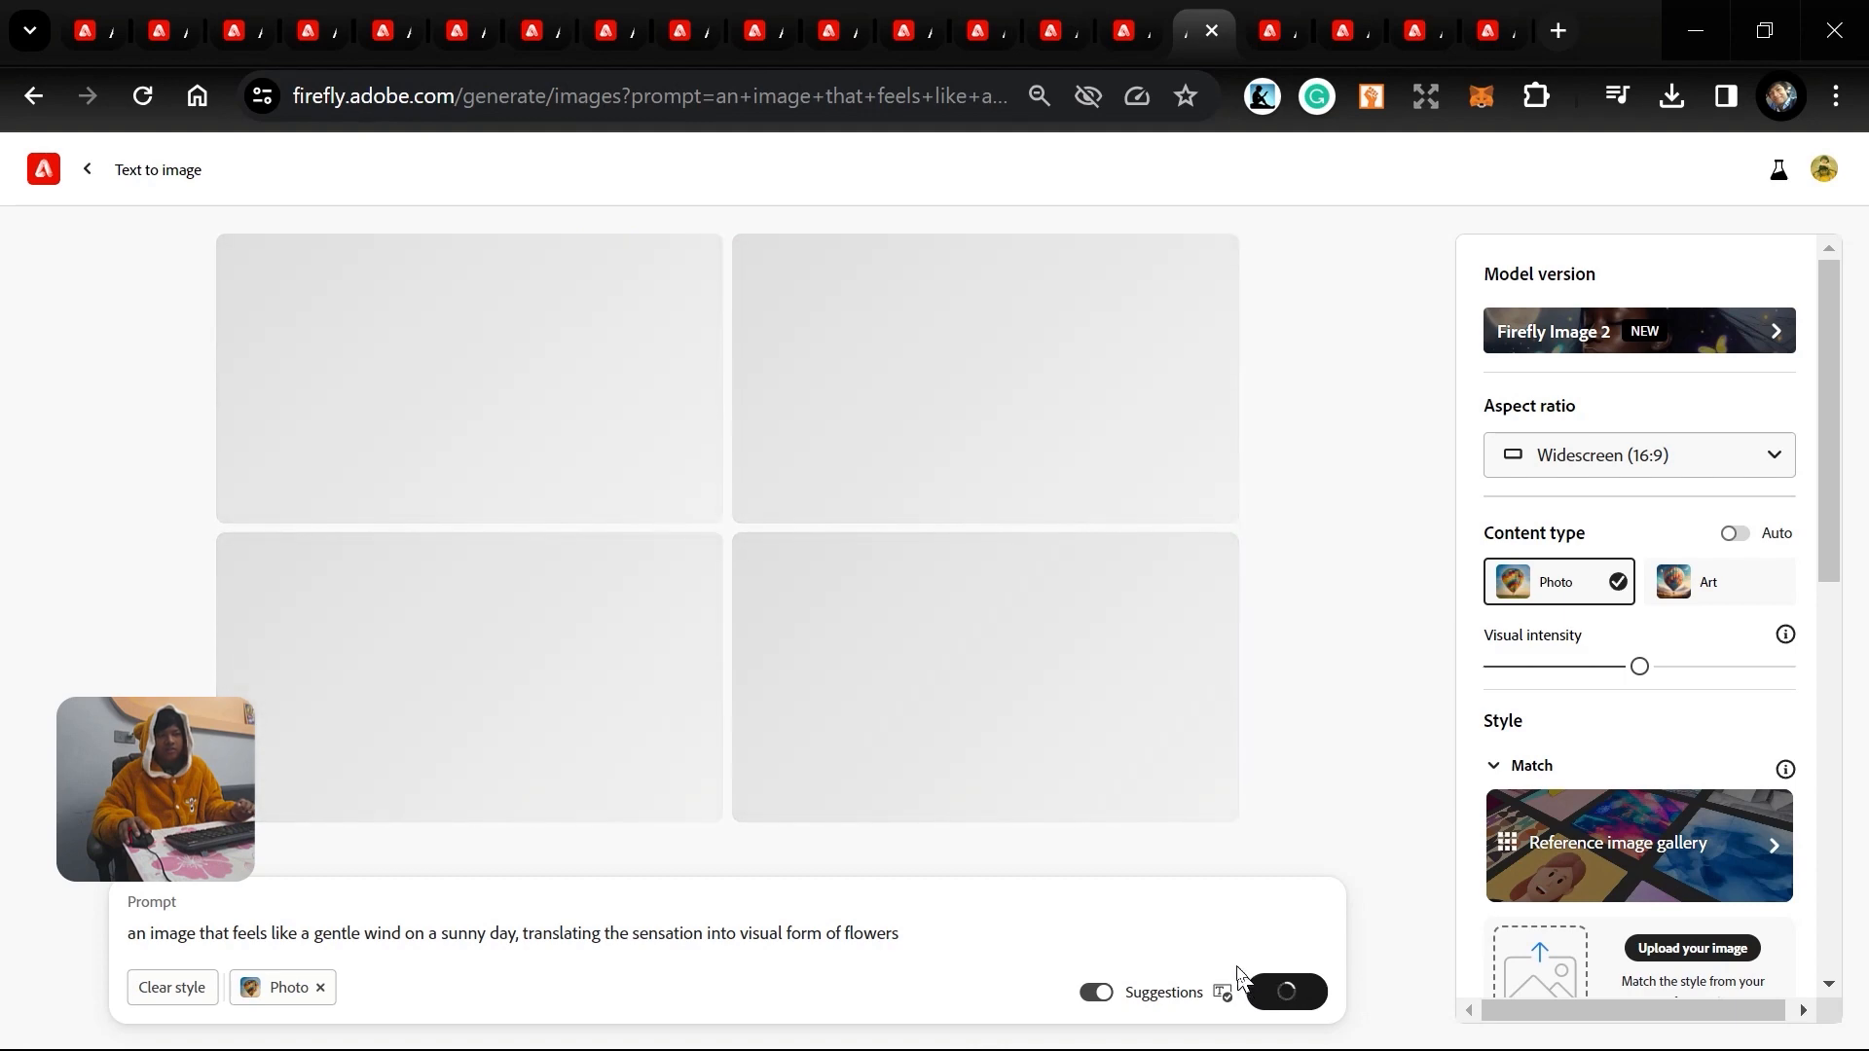
Check the godly being and gentle wind results, and view the images of soaring birds and chains.
click(1129, 25)
click(1053, 29)
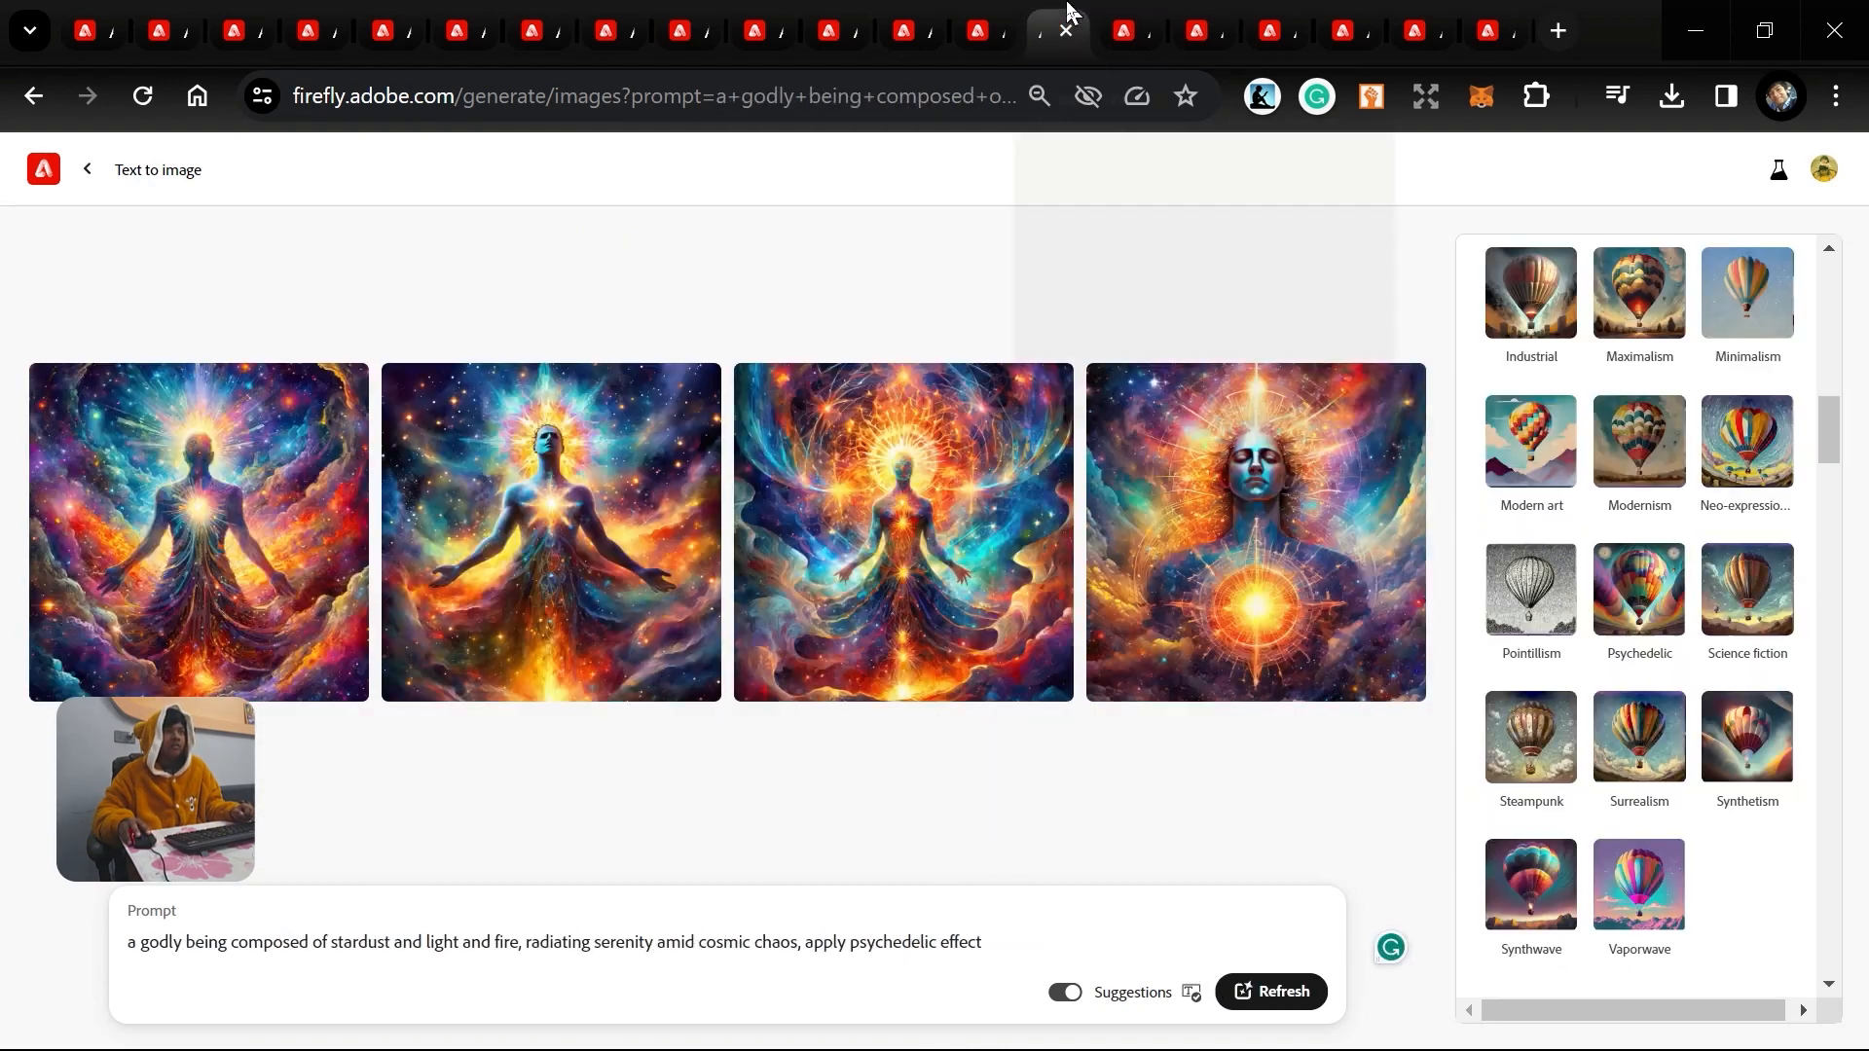
click(1199, 29)
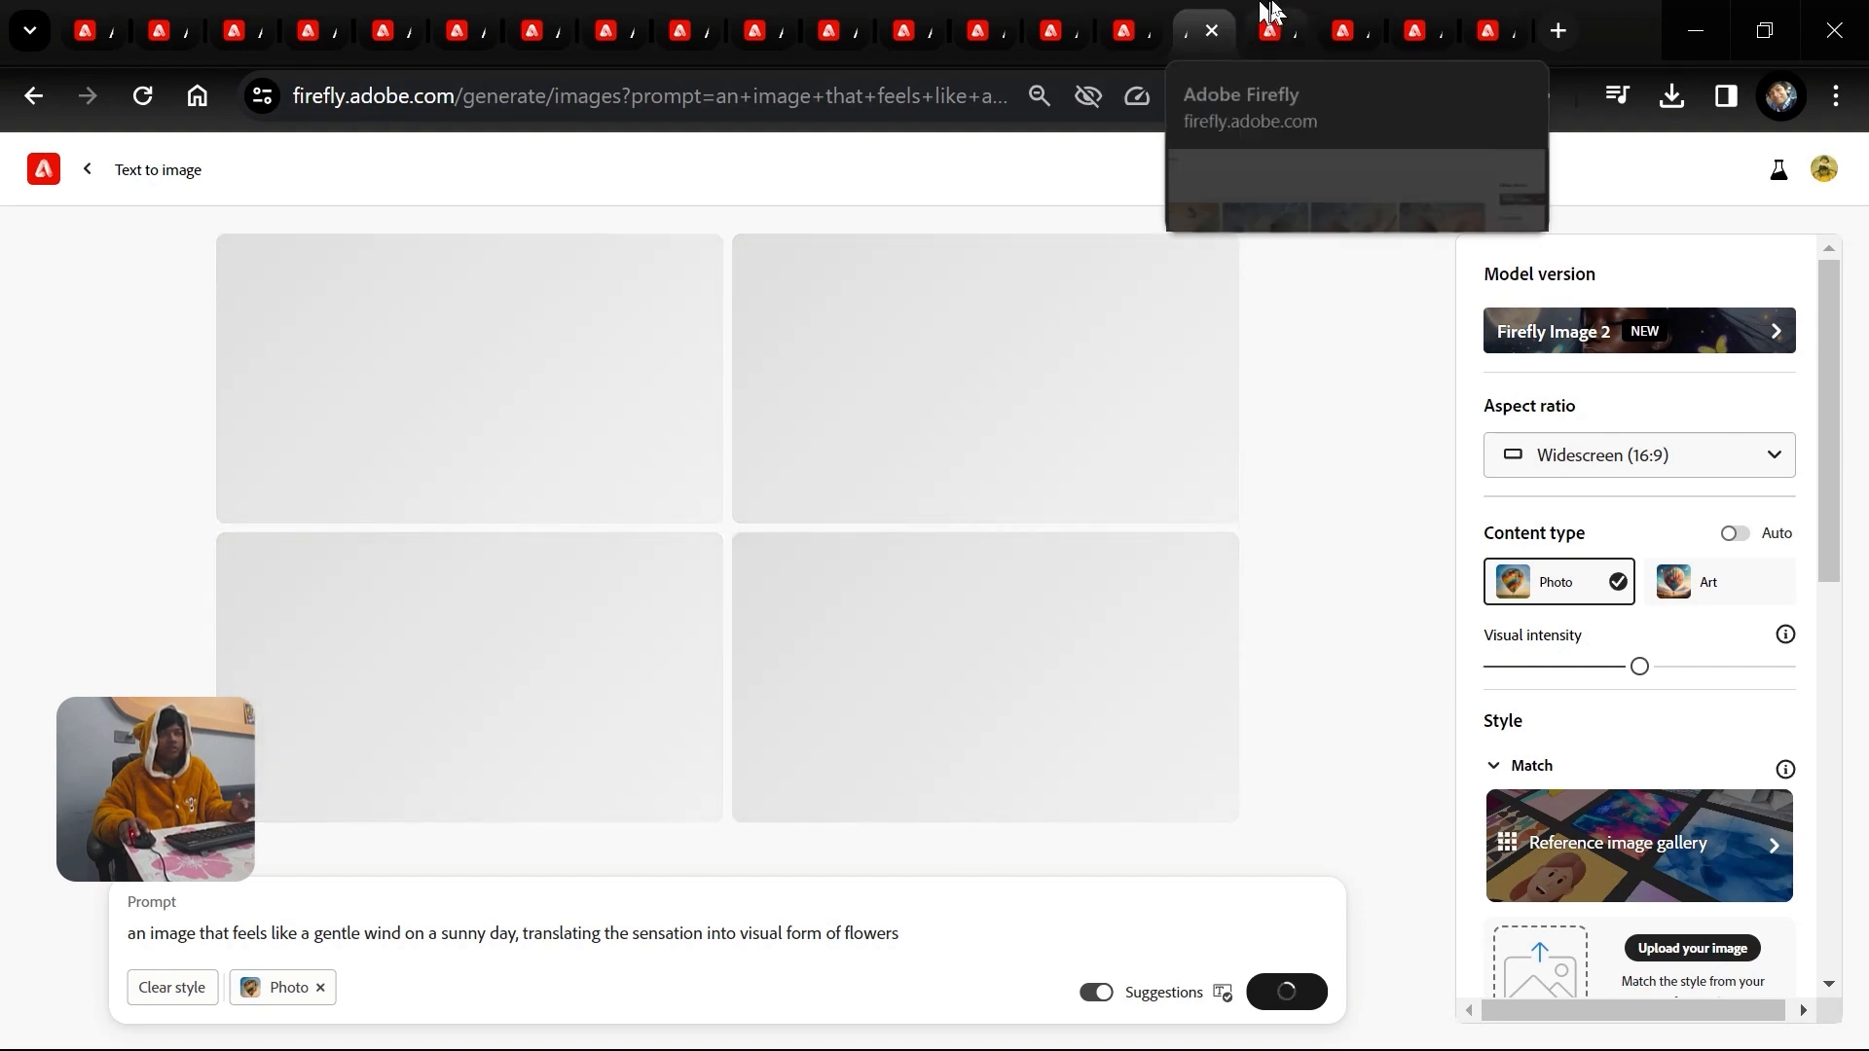
click(1273, 17)
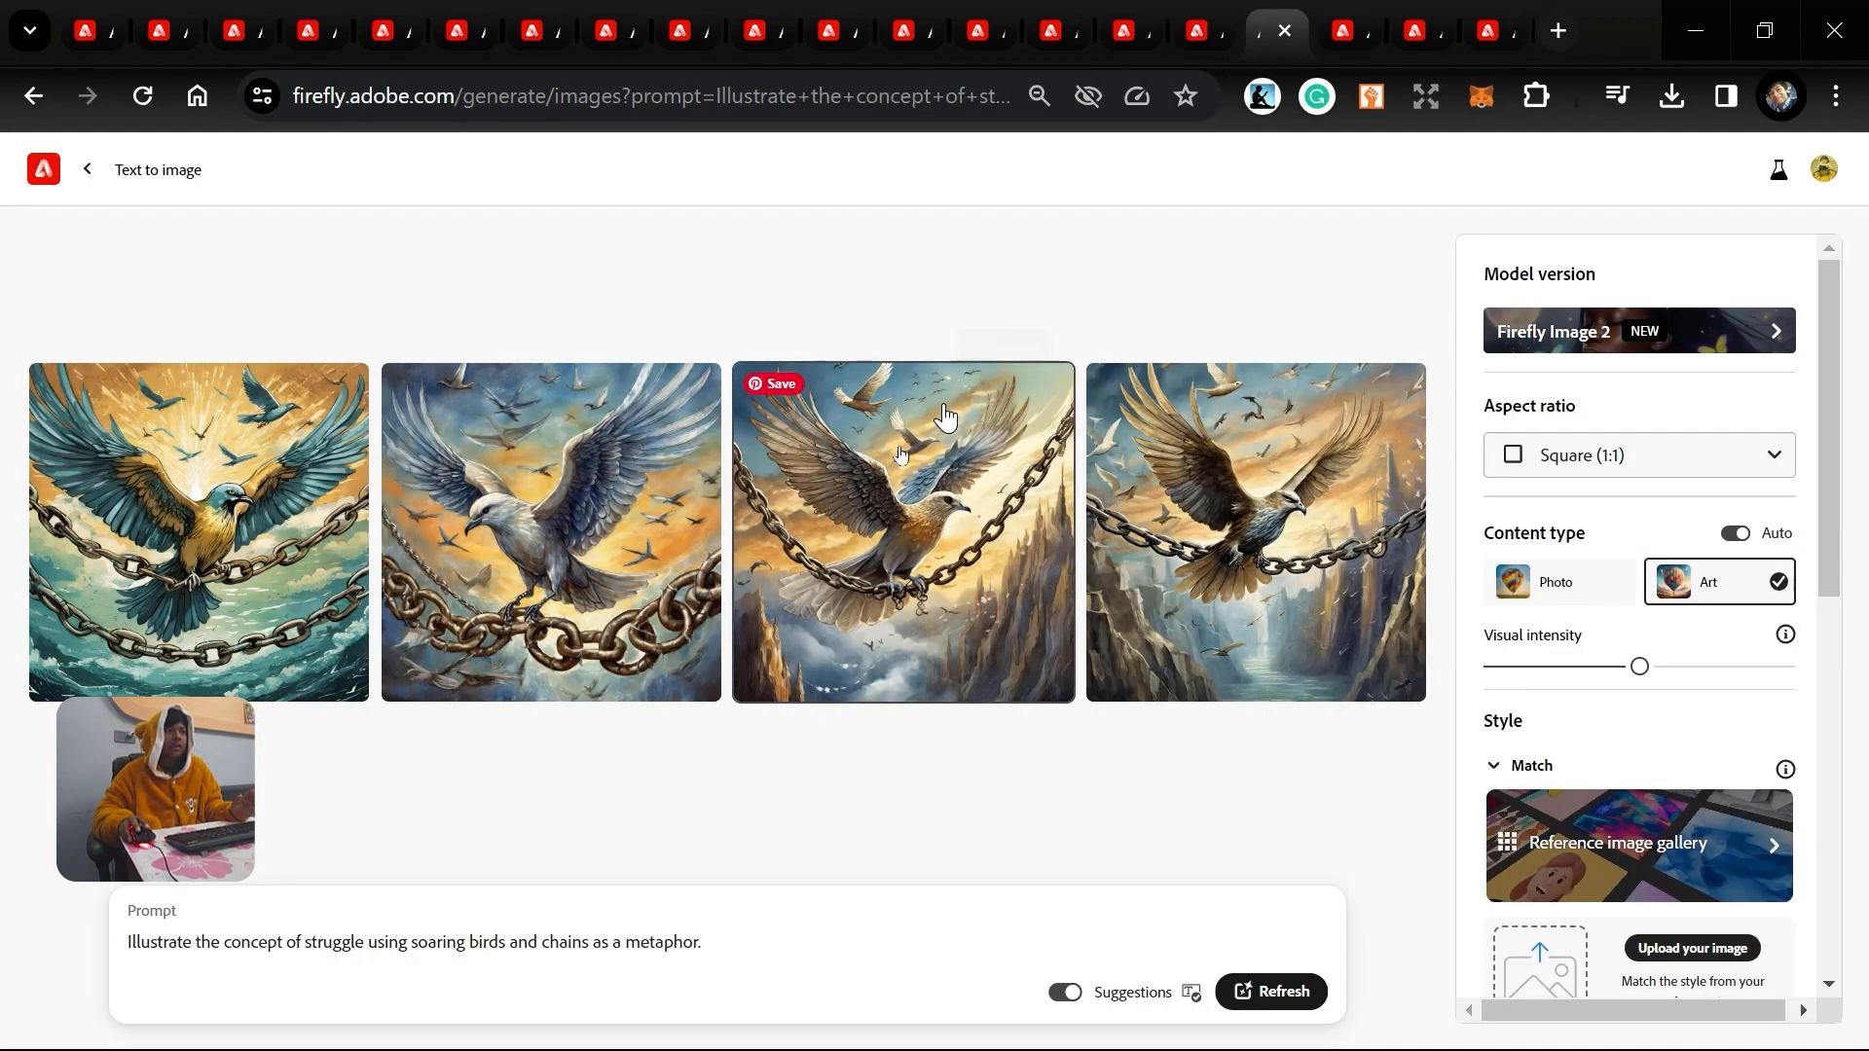
Compare the soaring birds and chains prompt and images with the gentle wind flower images.
click(363, 943)
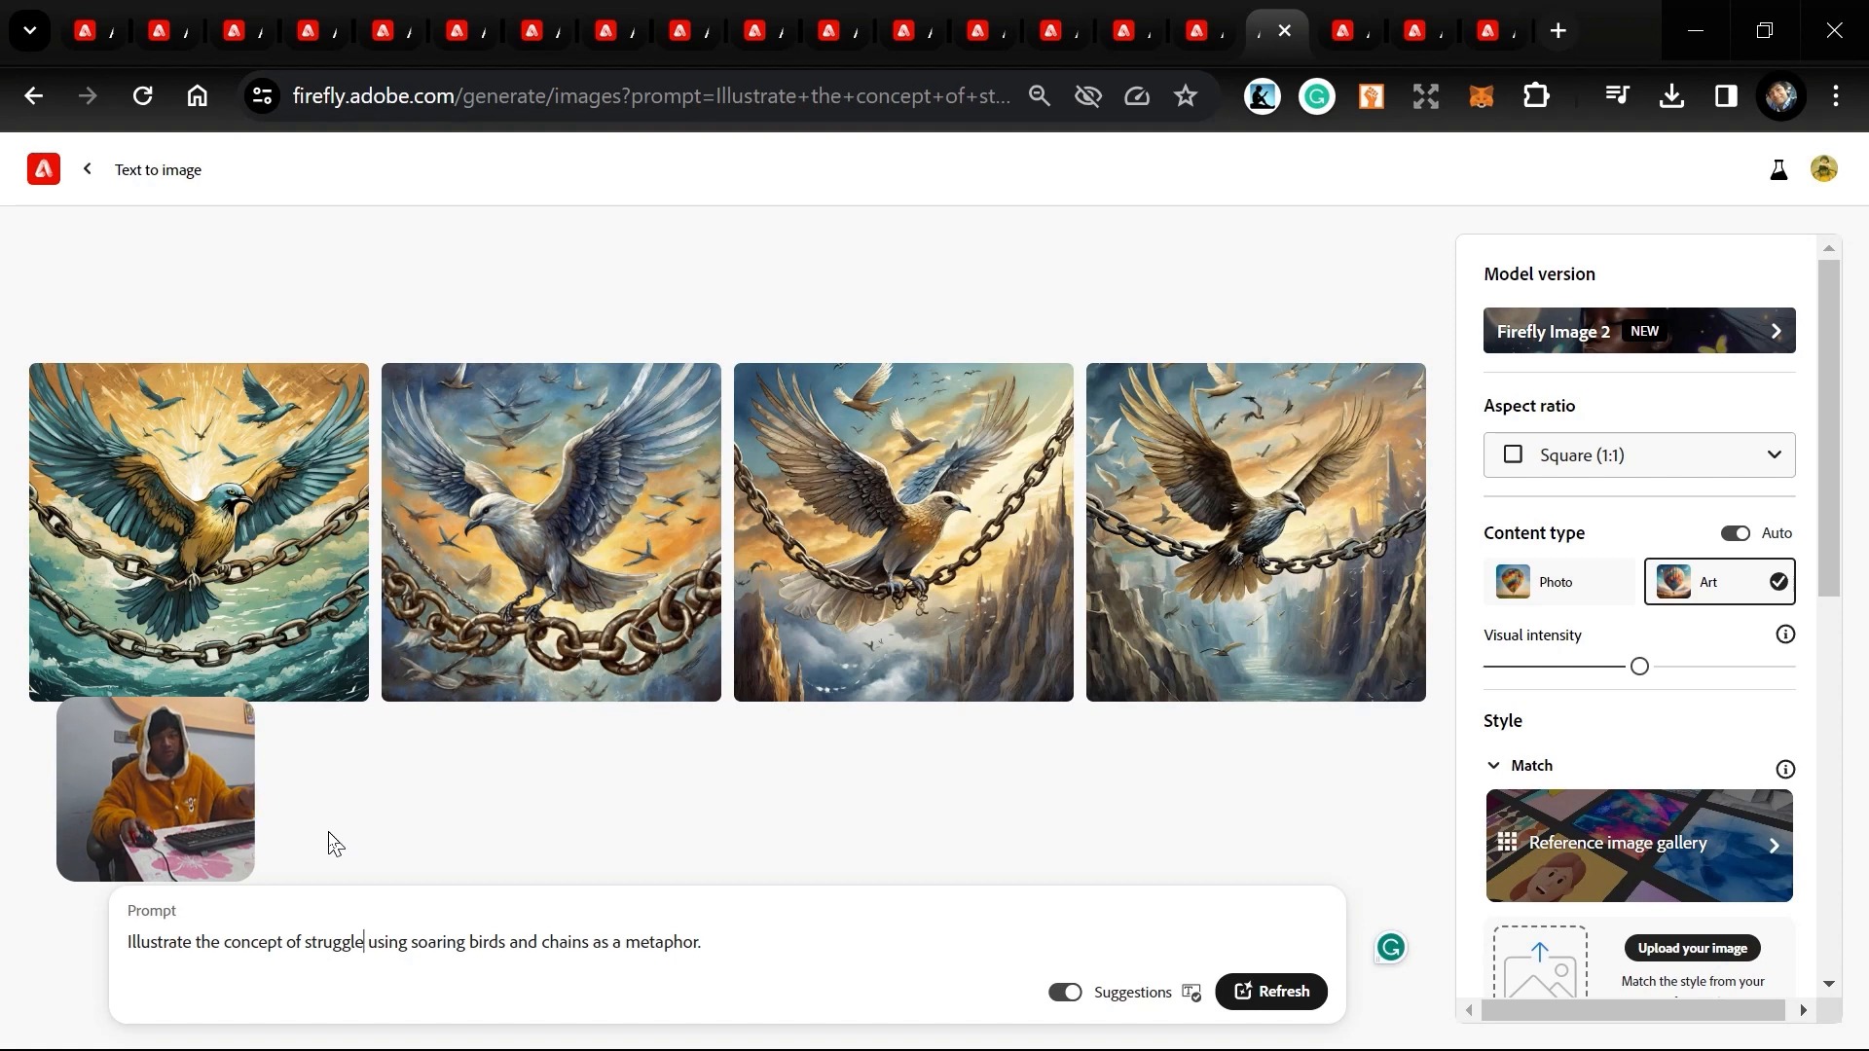
click(1209, 27)
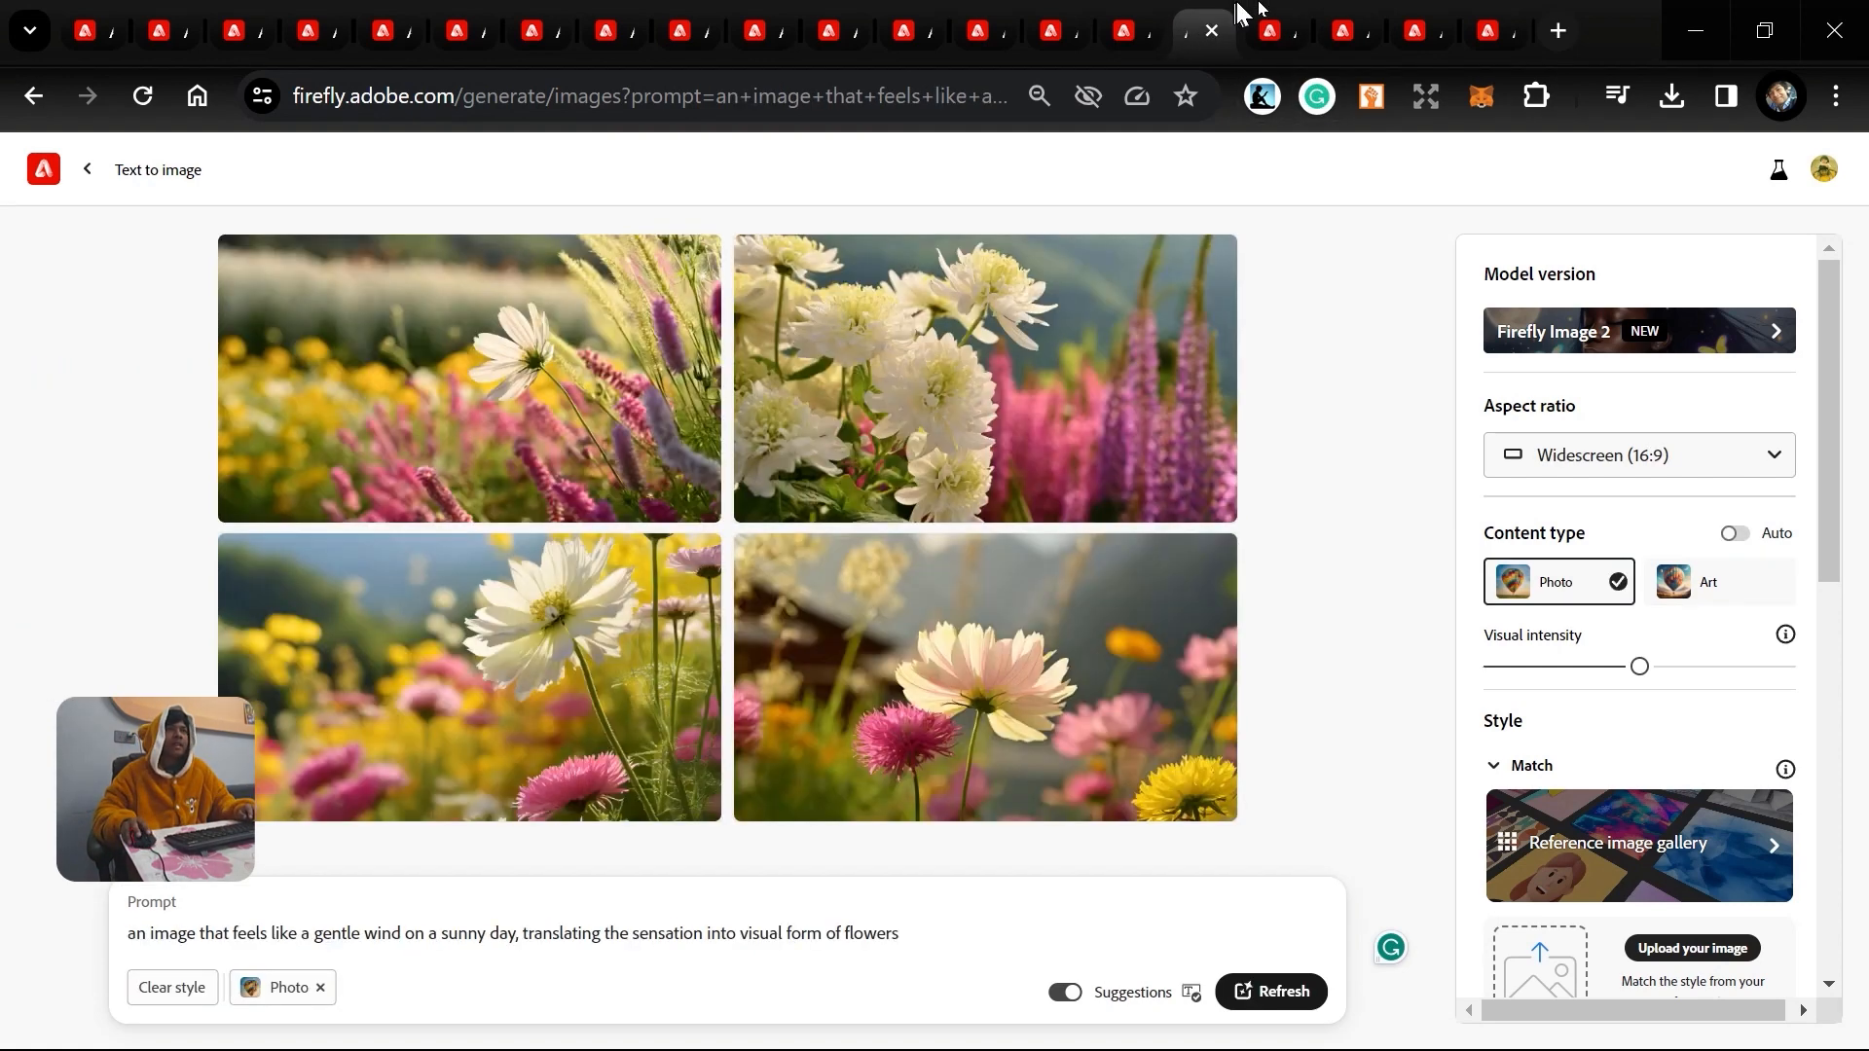
click(1264, 17)
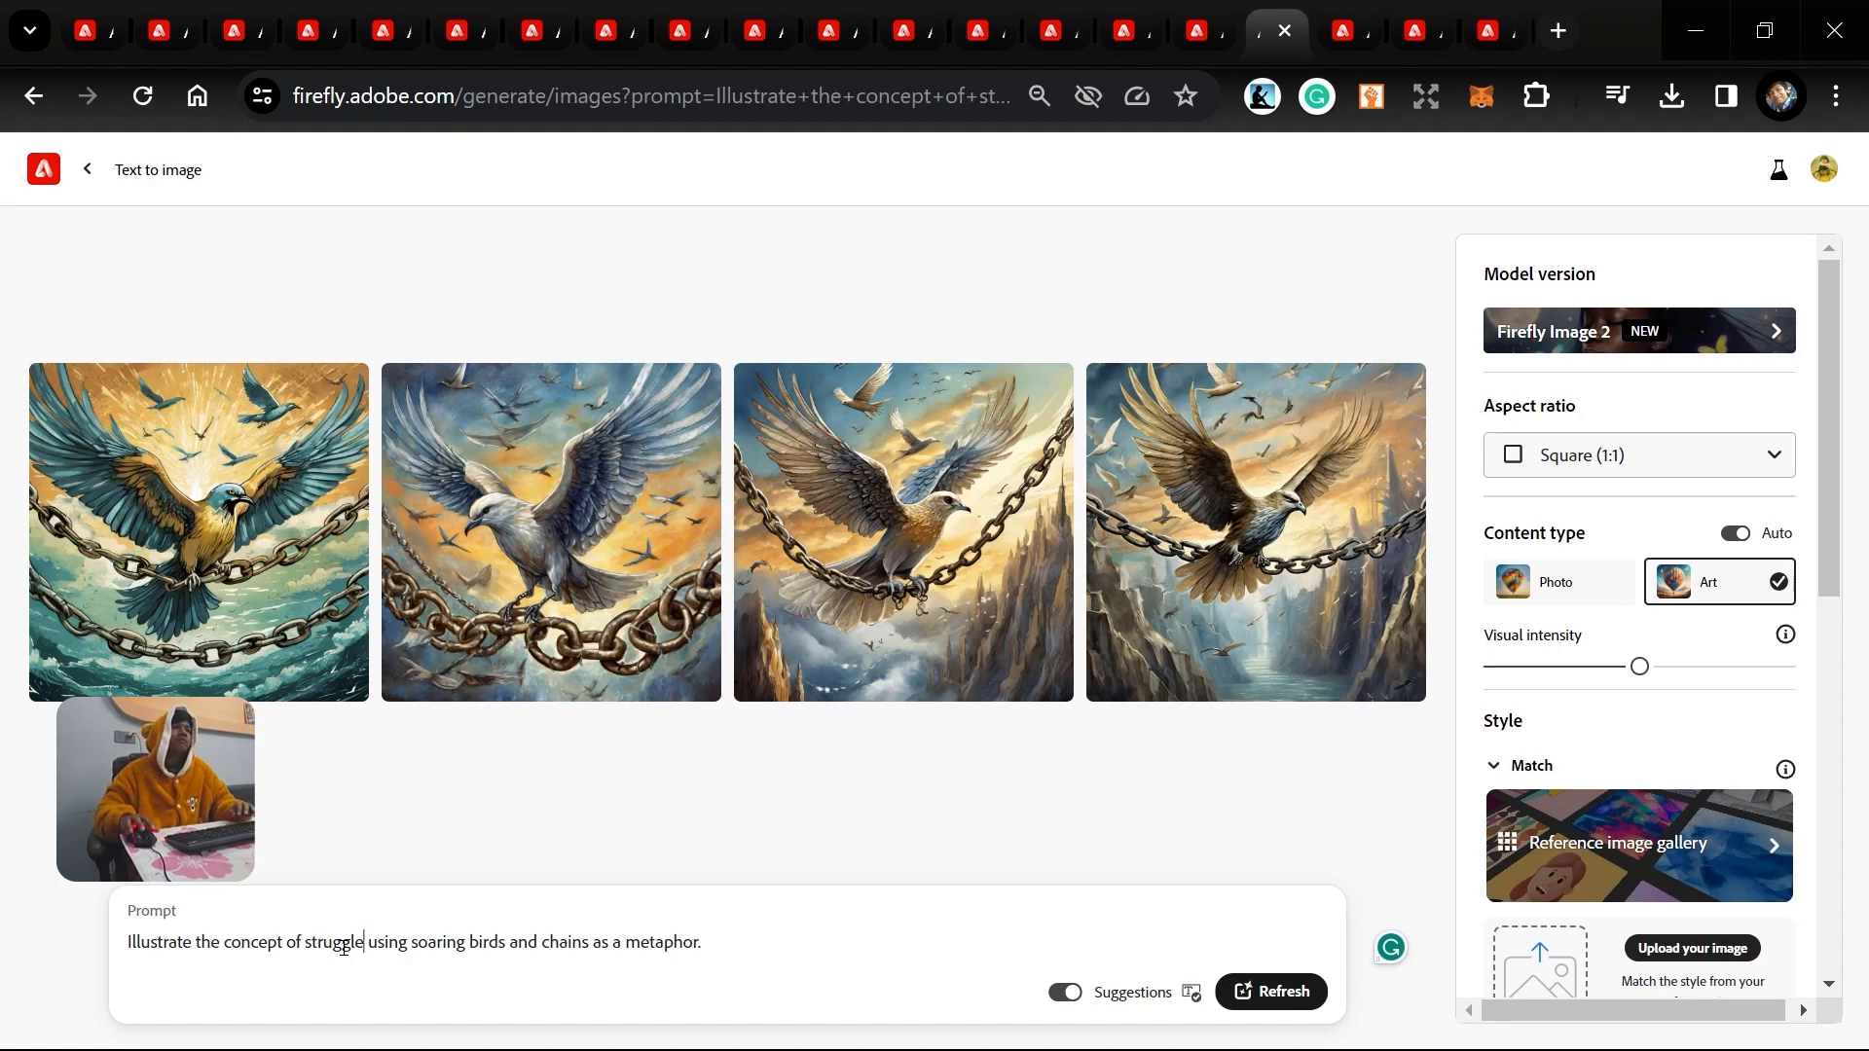
Preview the white flowers image from the gentle wind prompt, and generate new images with the content type set to Art.
click(1196, 29)
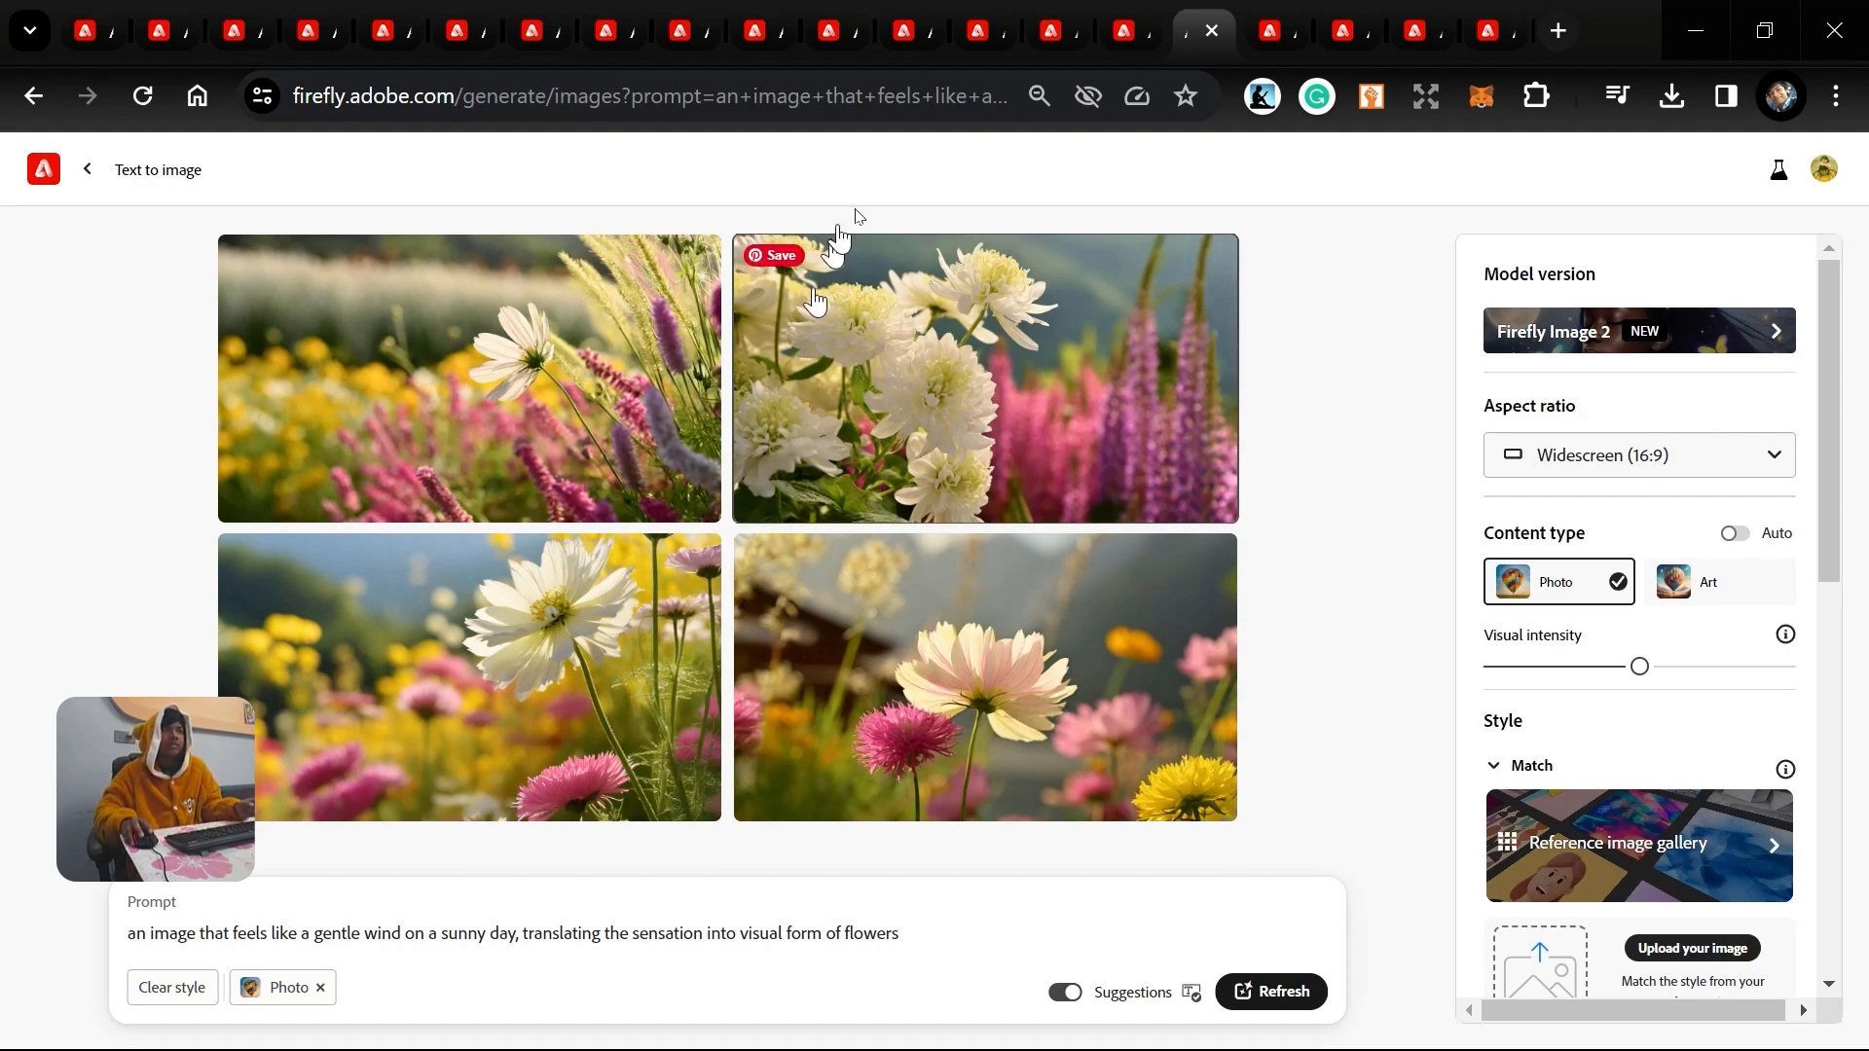
click(938, 376)
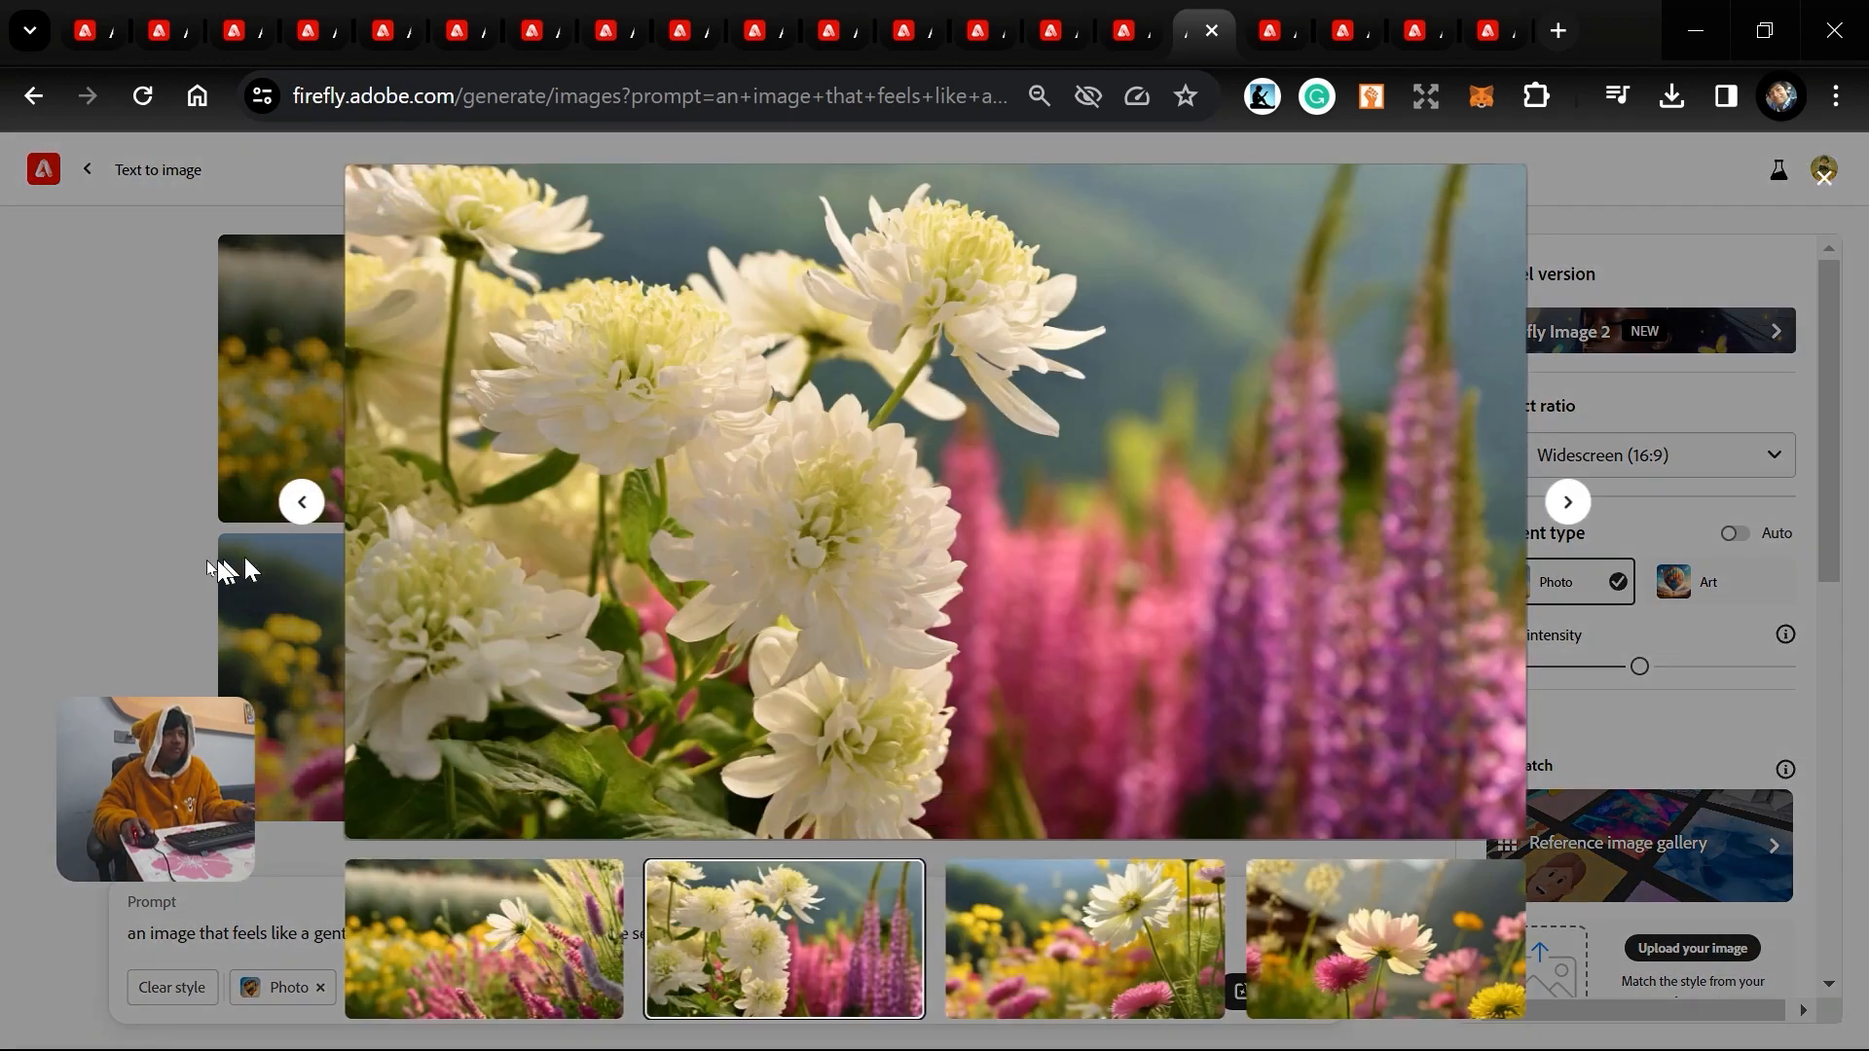
click(206, 559)
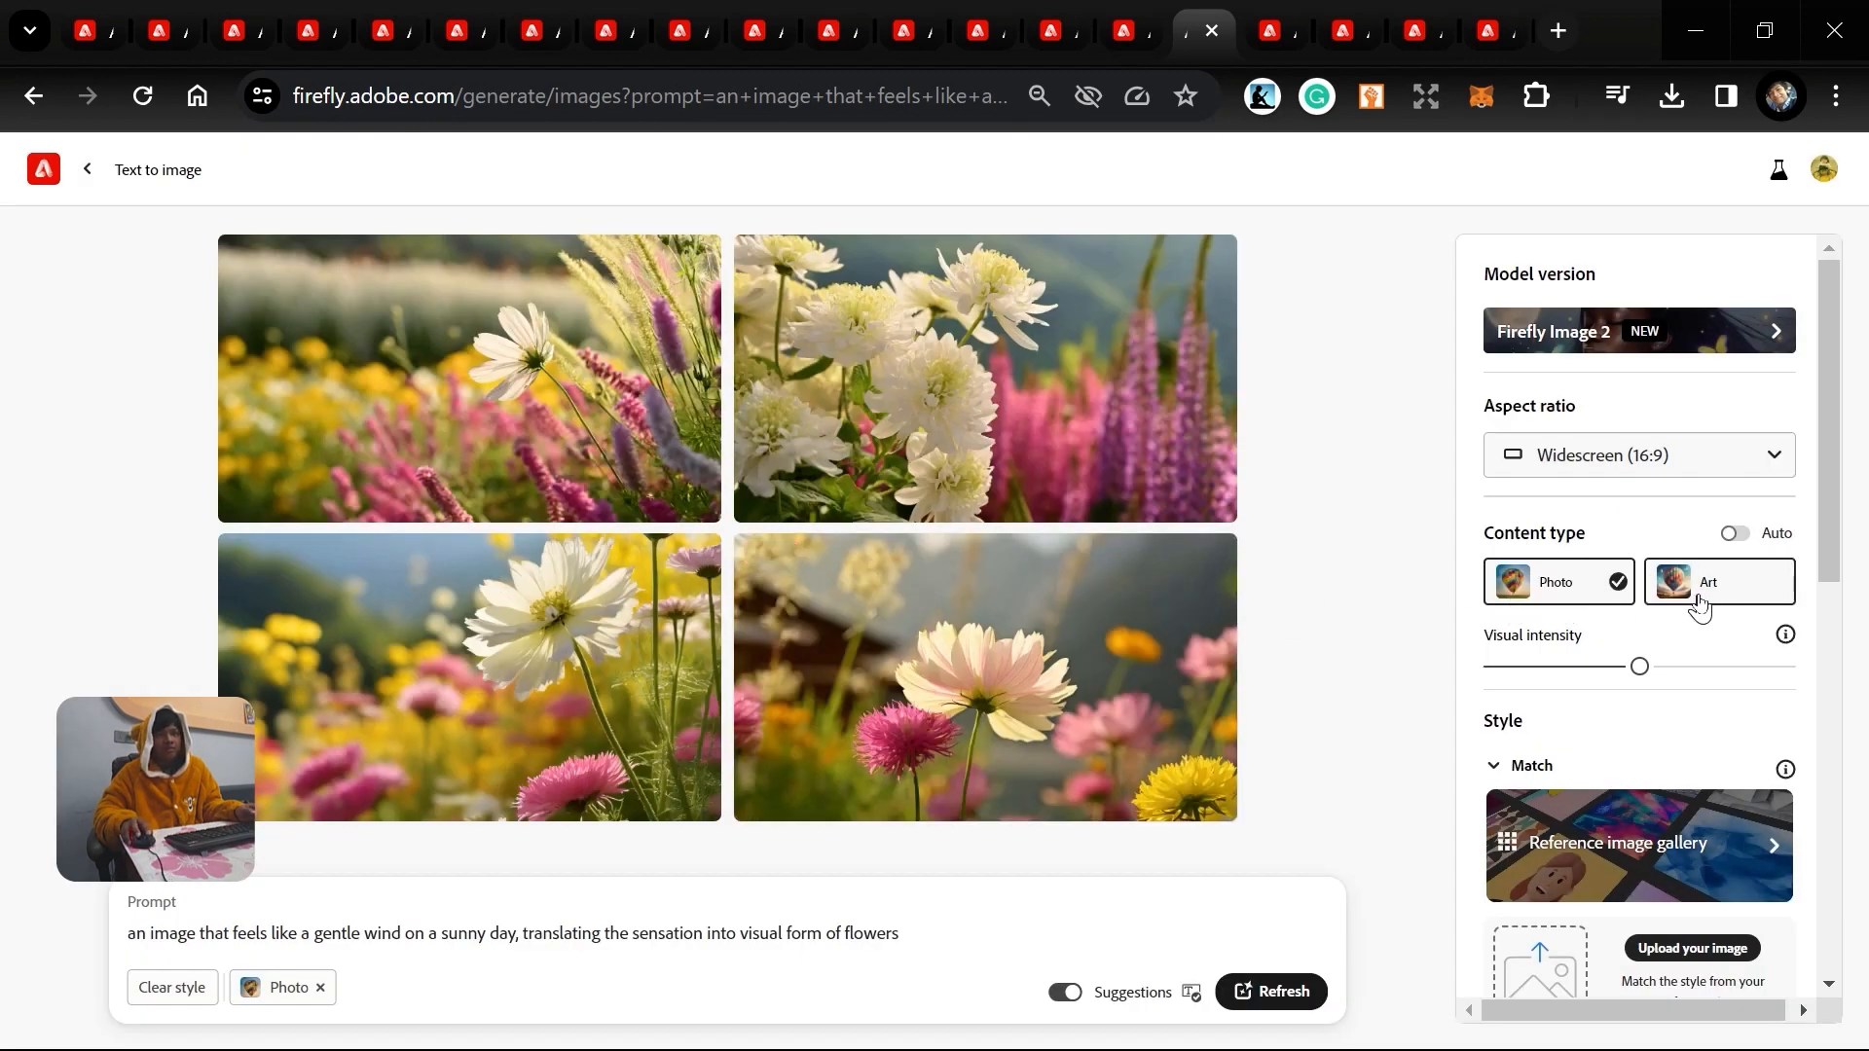
click(1729, 594)
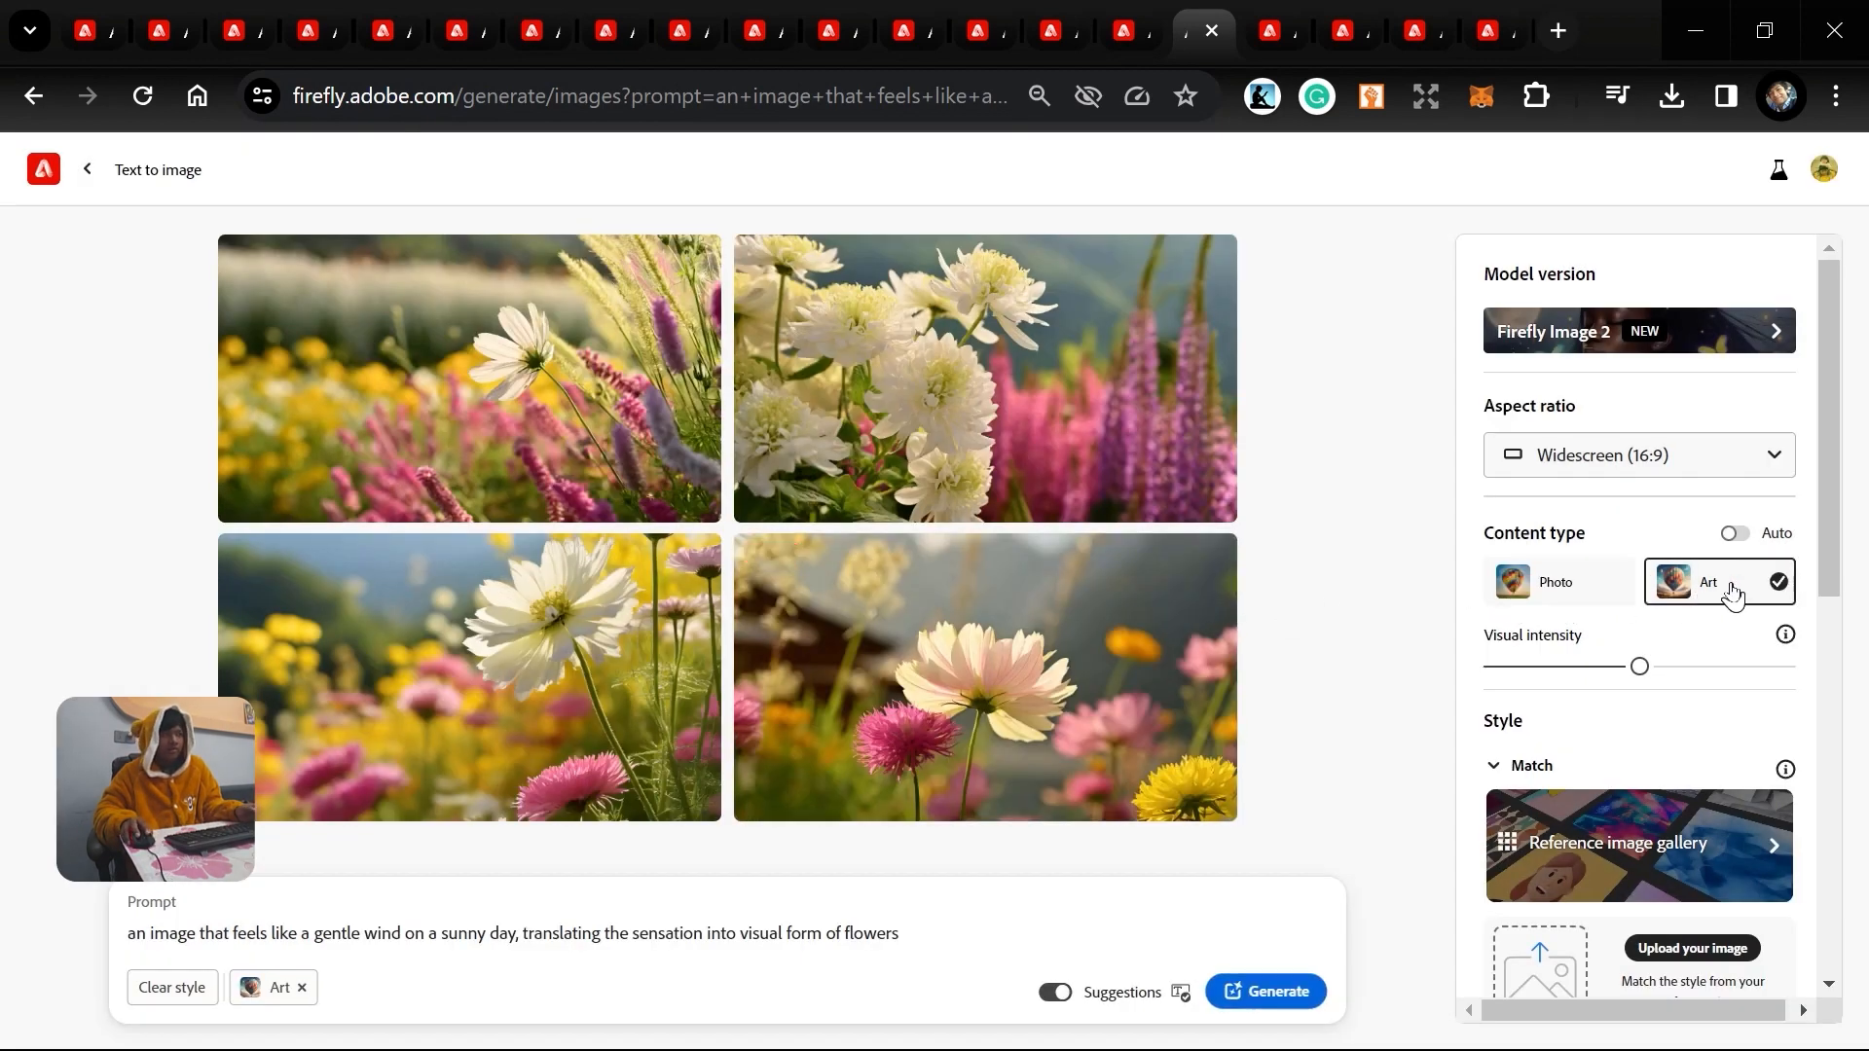
click(1252, 995)
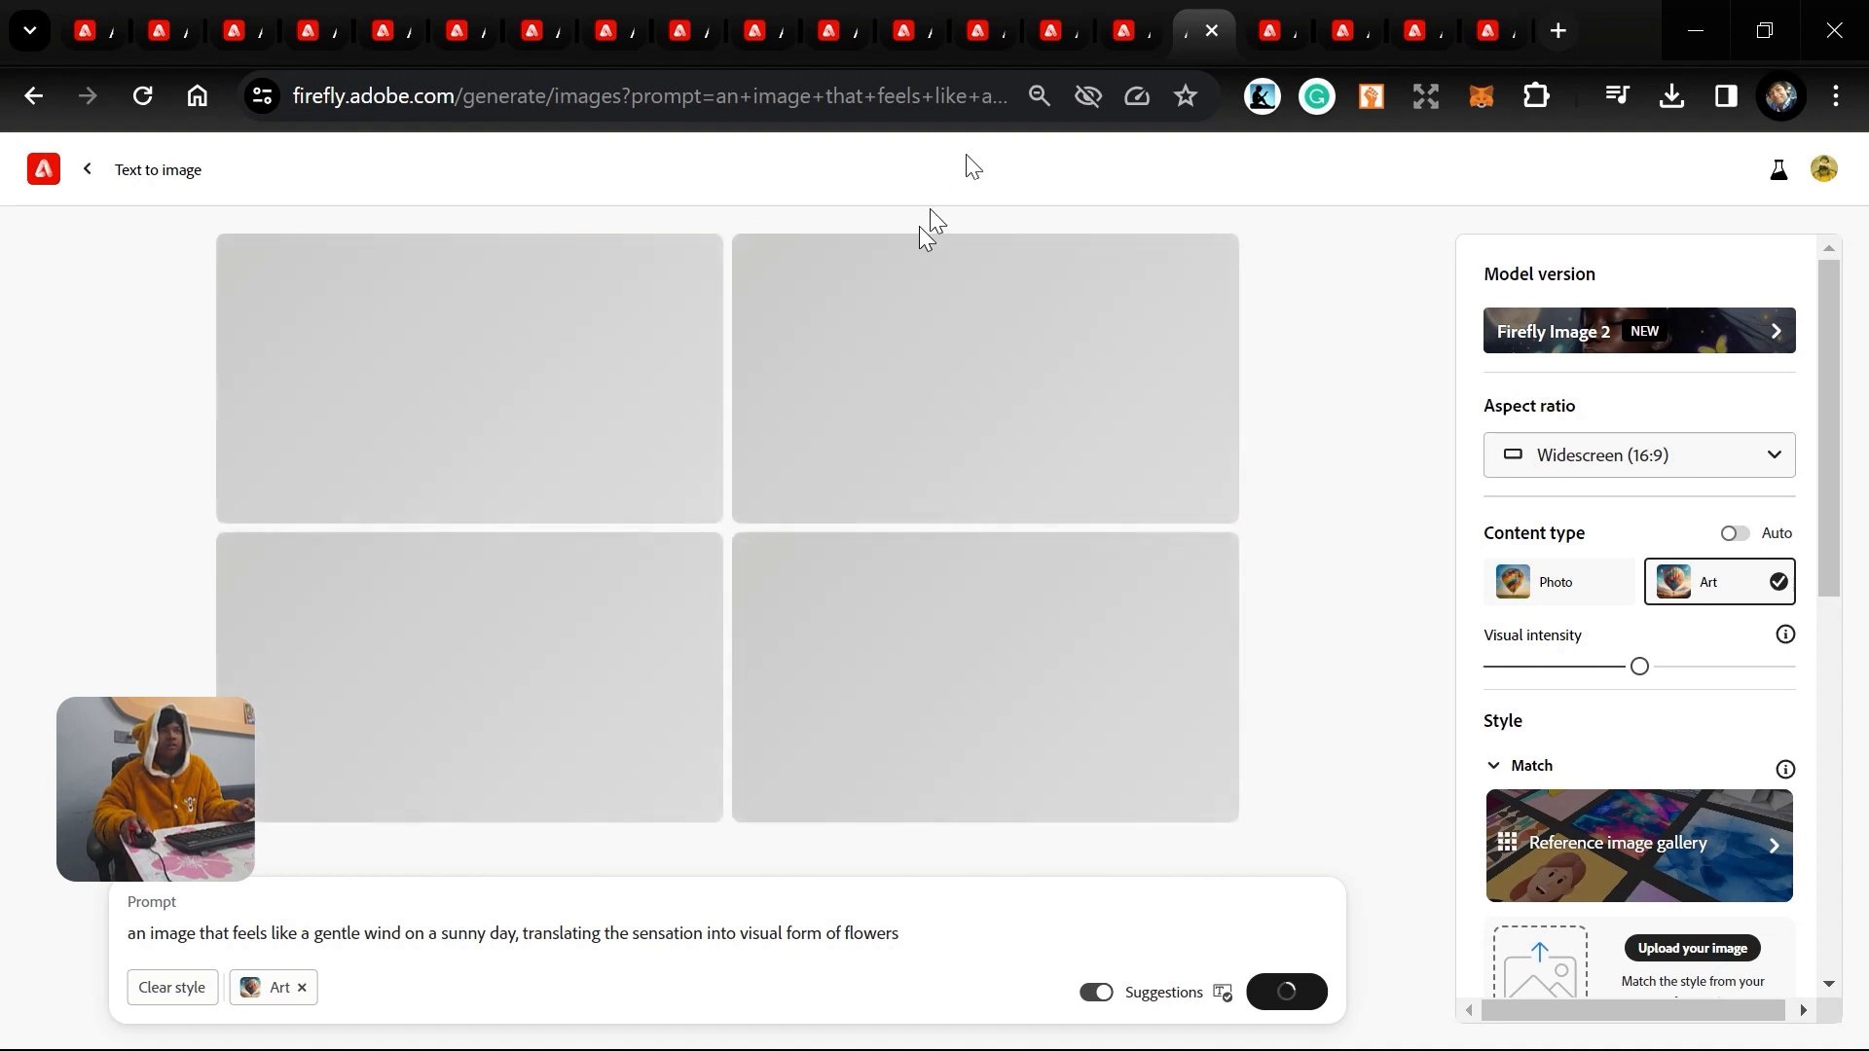
Set the aurora landscape's aspect ratio to Widescreen (16:9), append "wide angle view" to its prompt and generate new images.
click(1271, 30)
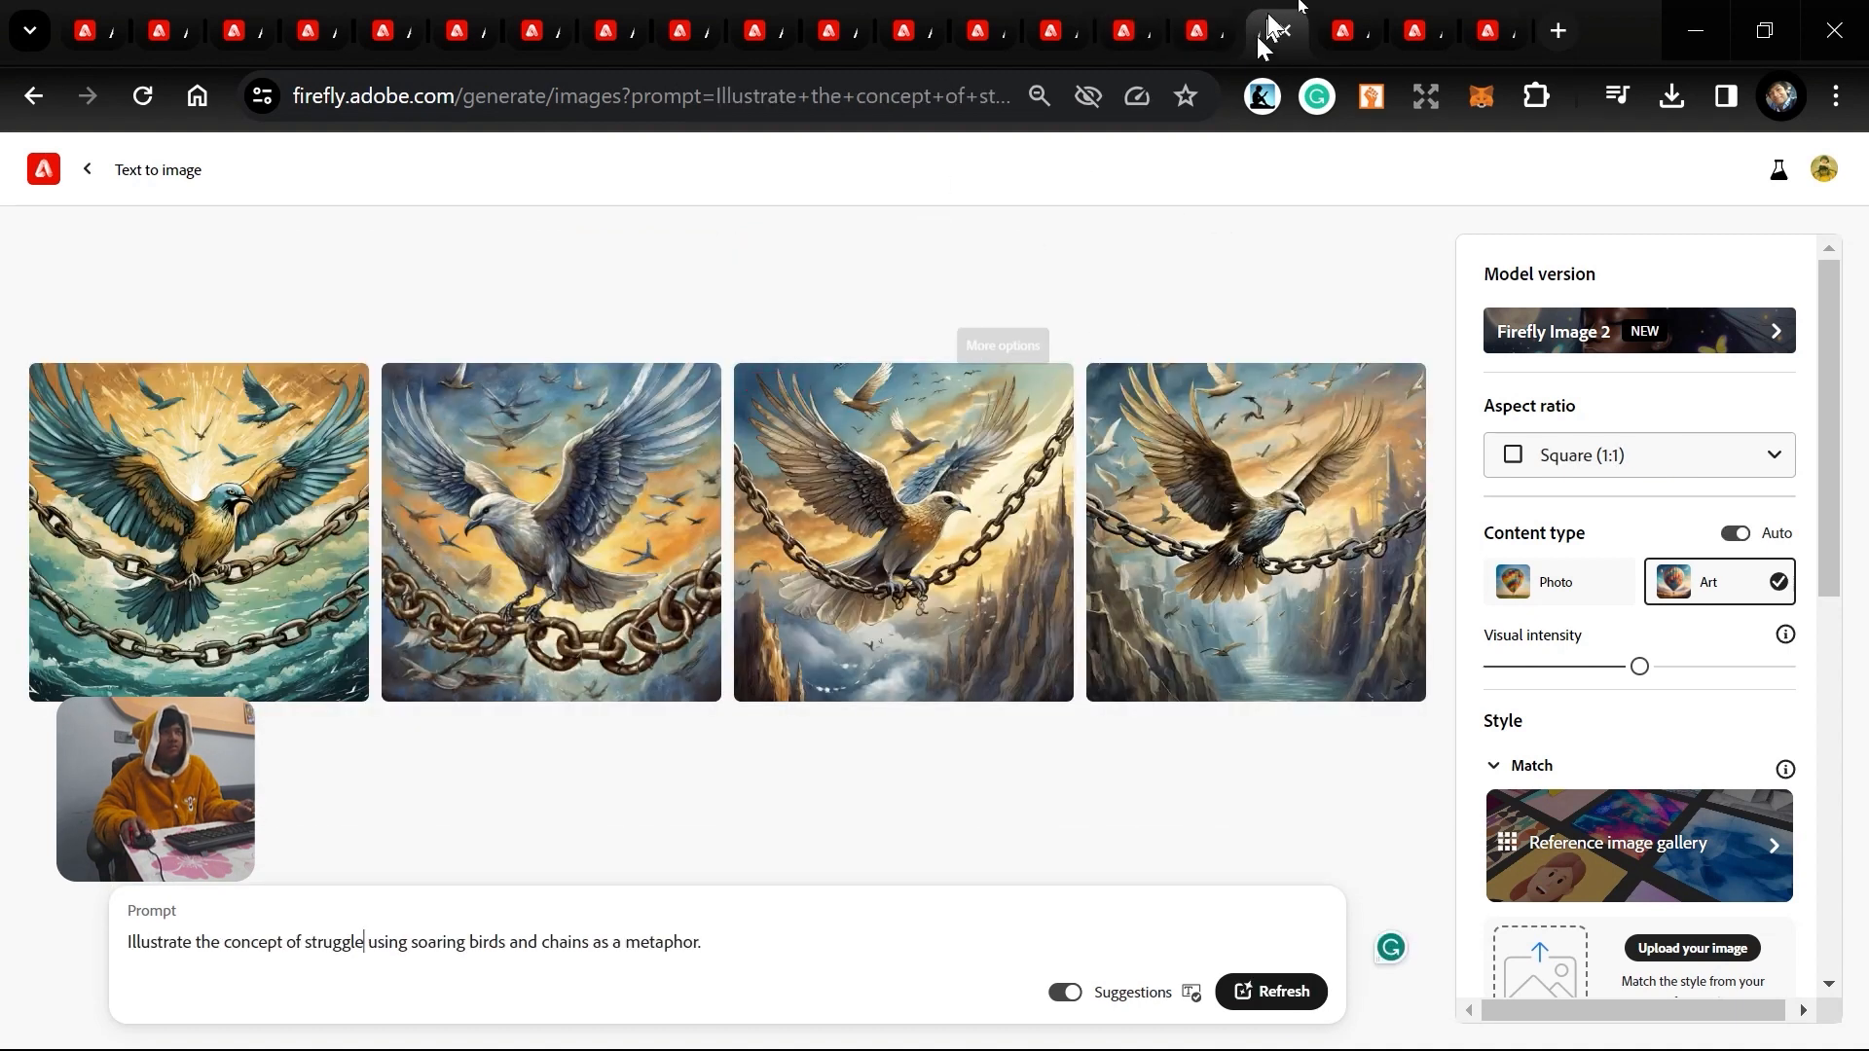
click(1345, 14)
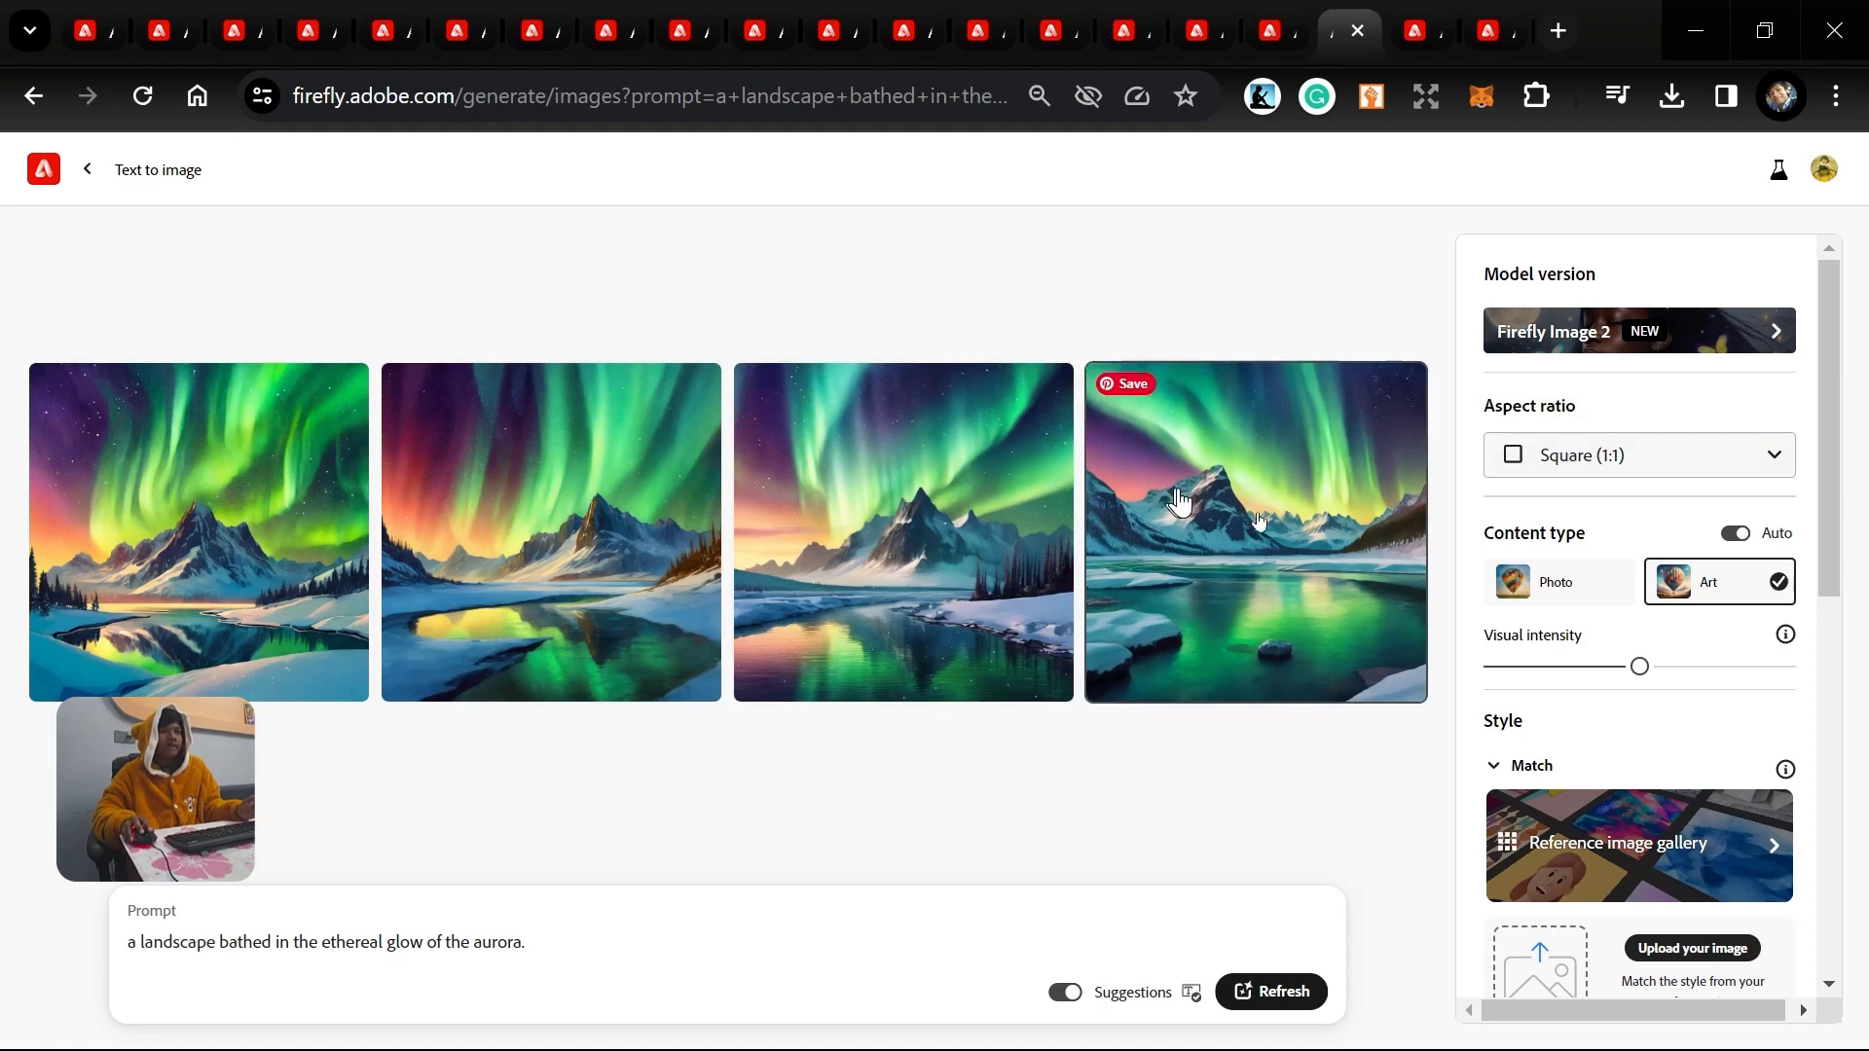
click(1589, 465)
click(1591, 658)
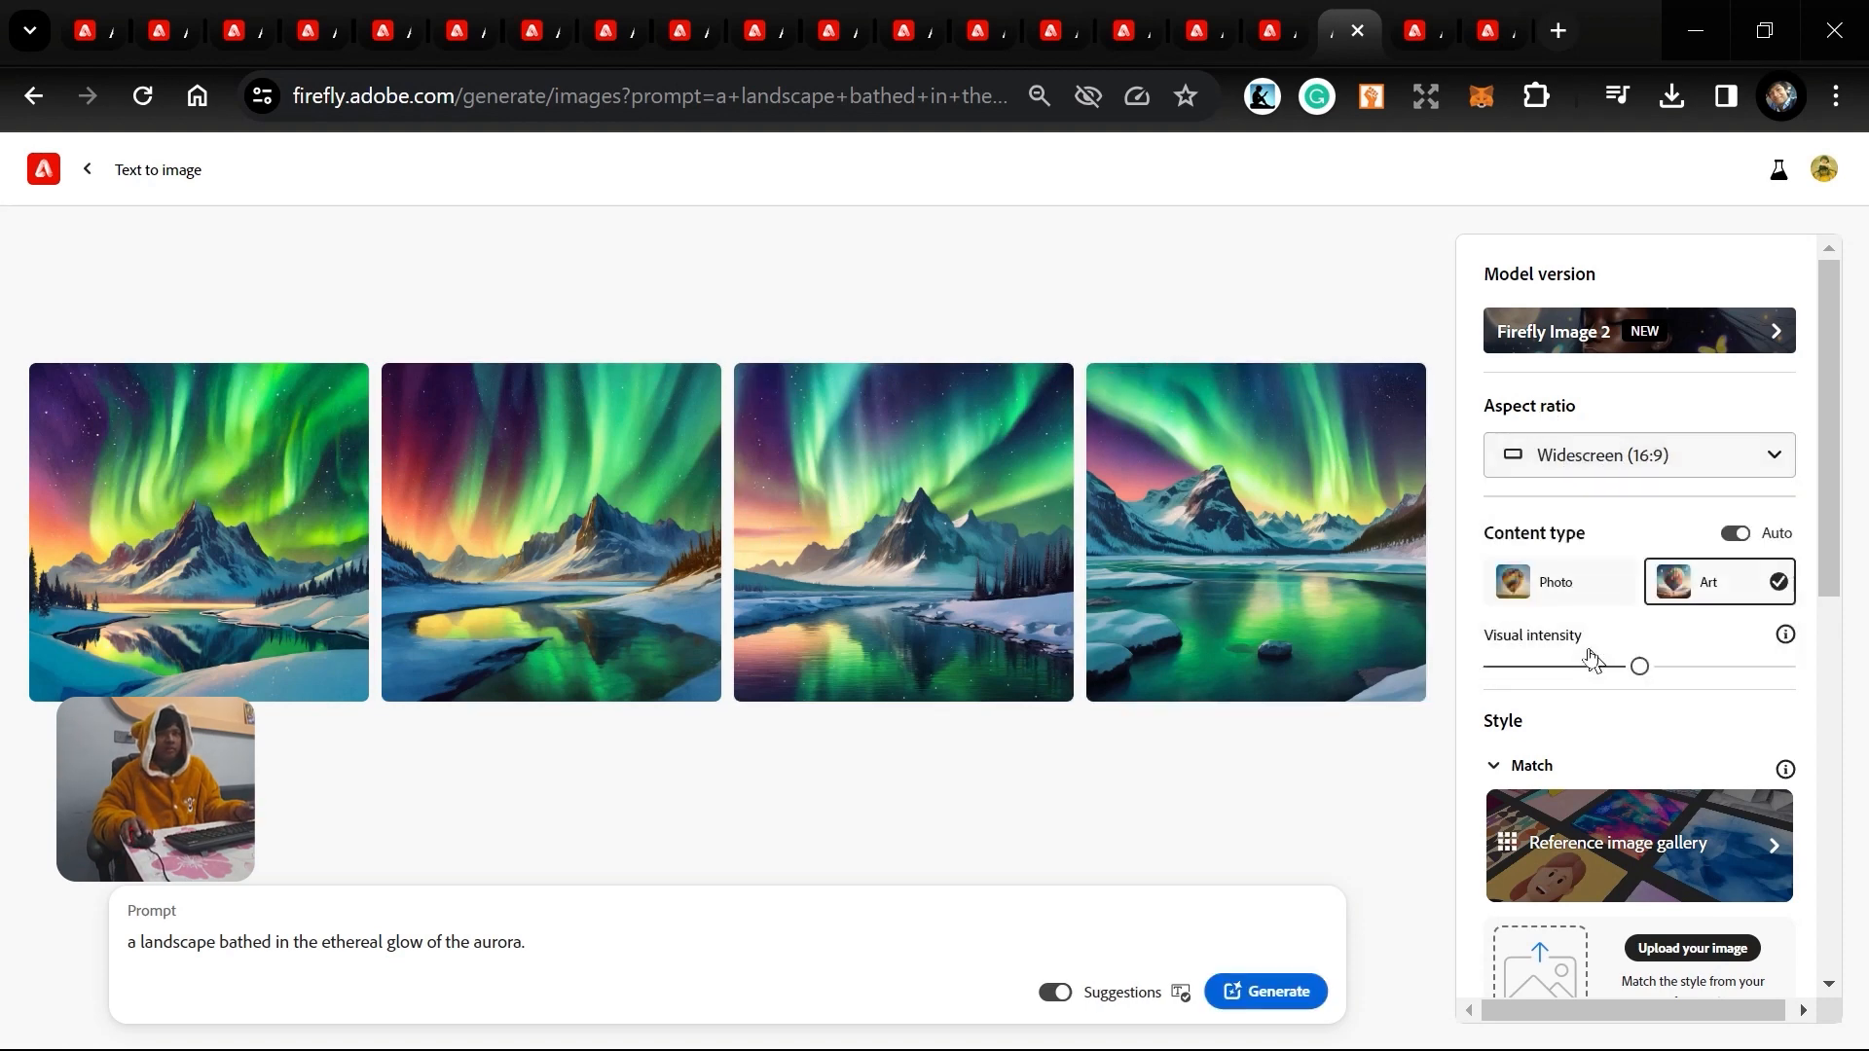
scroll(1681, 839, down, 7)
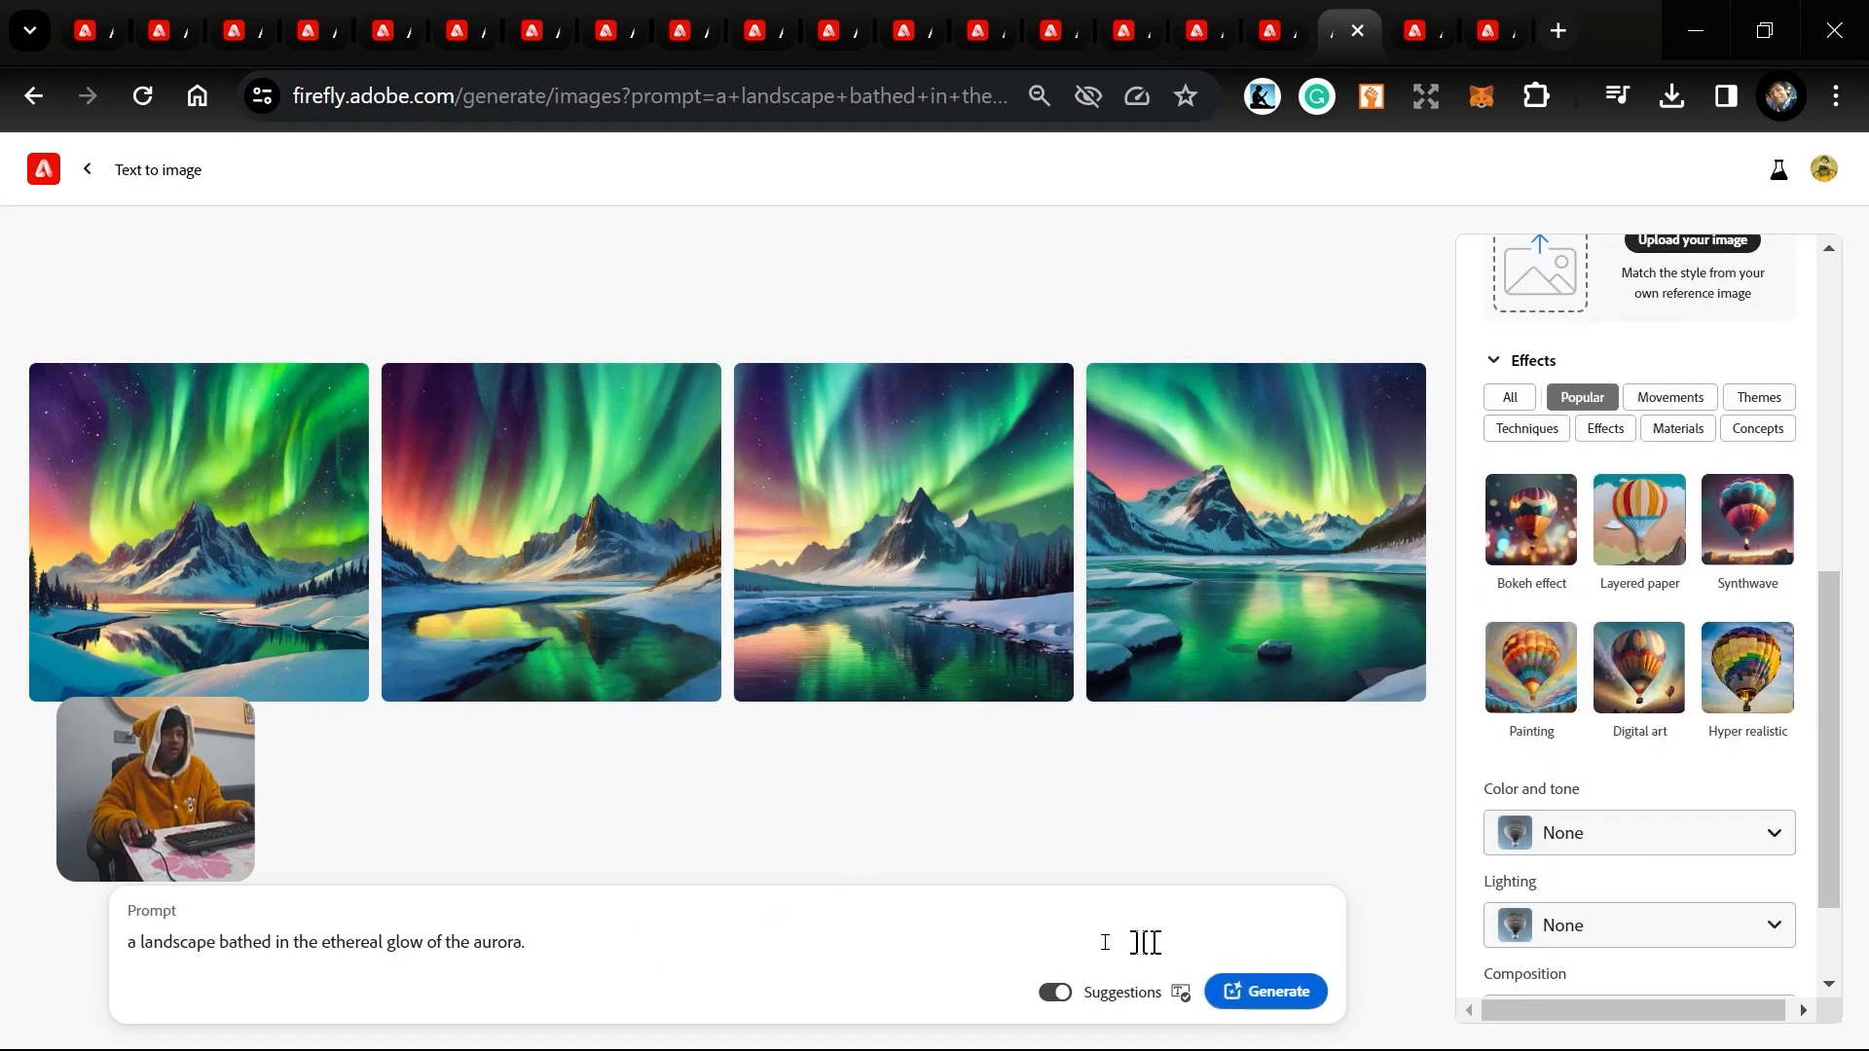
click(628, 951)
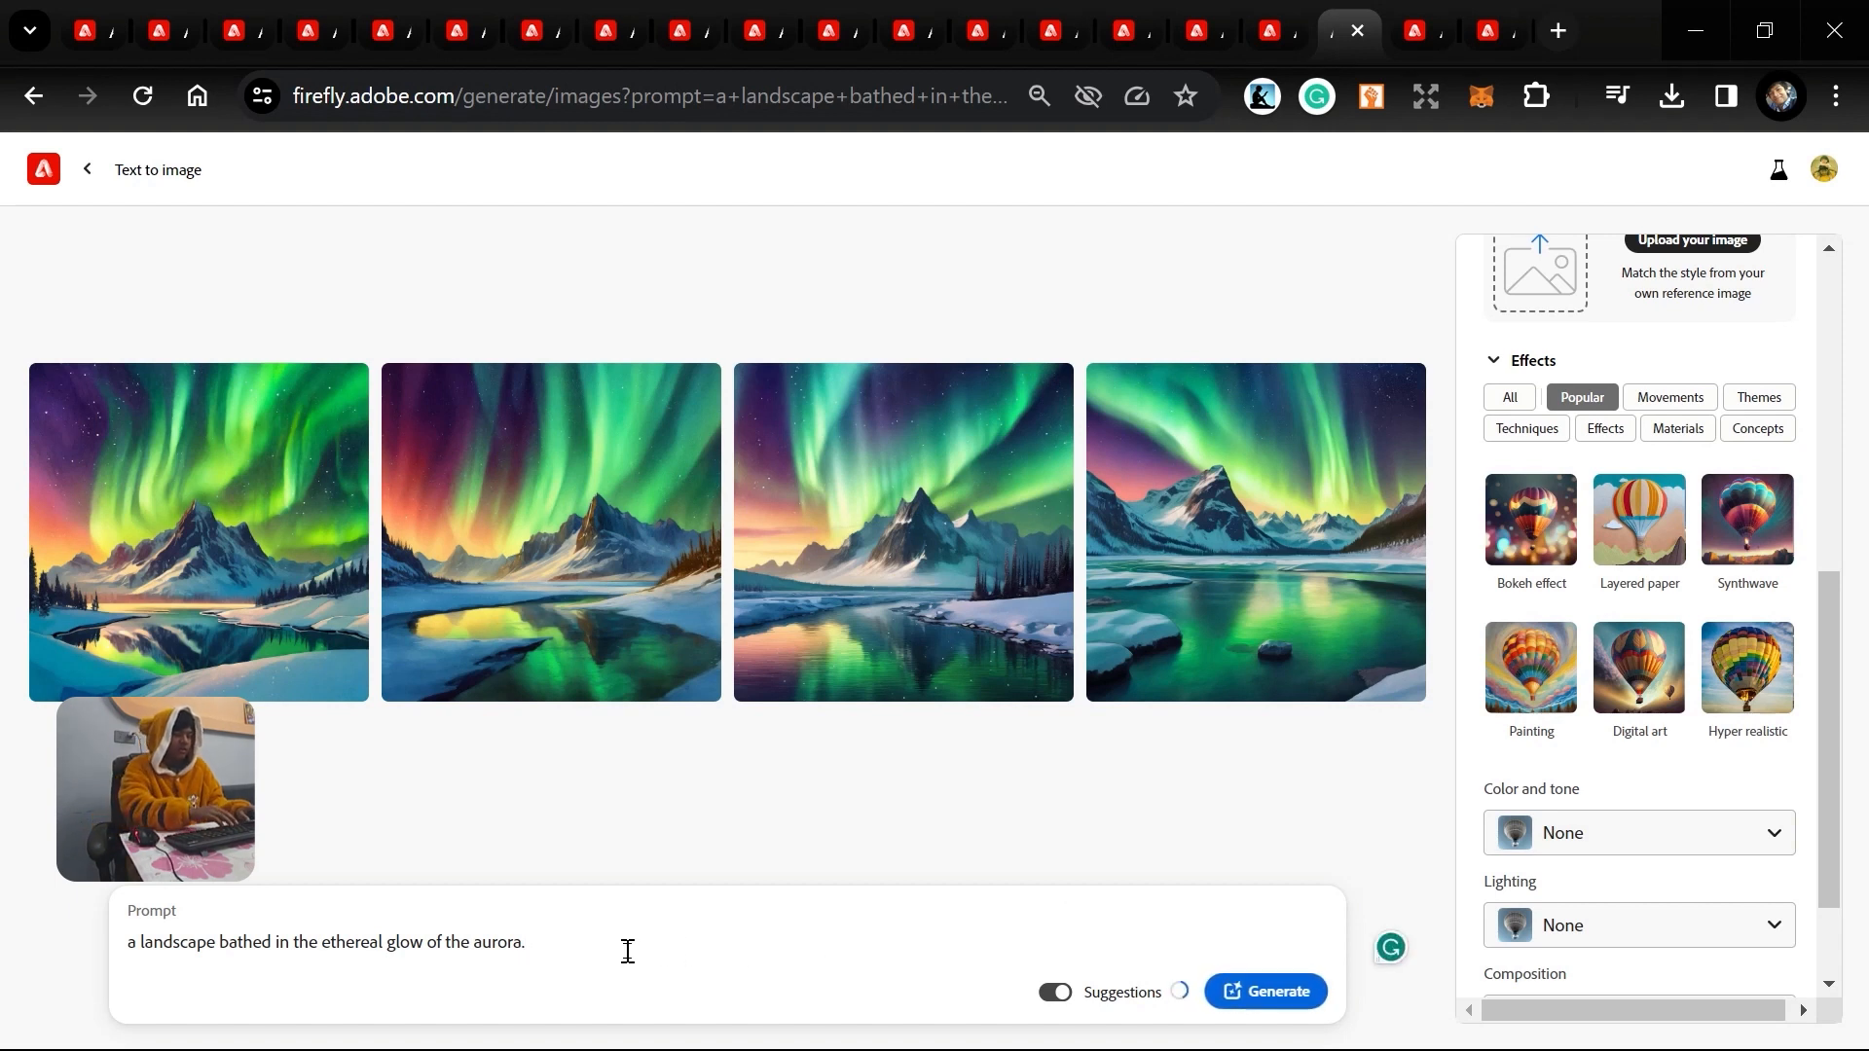
text(wide an)
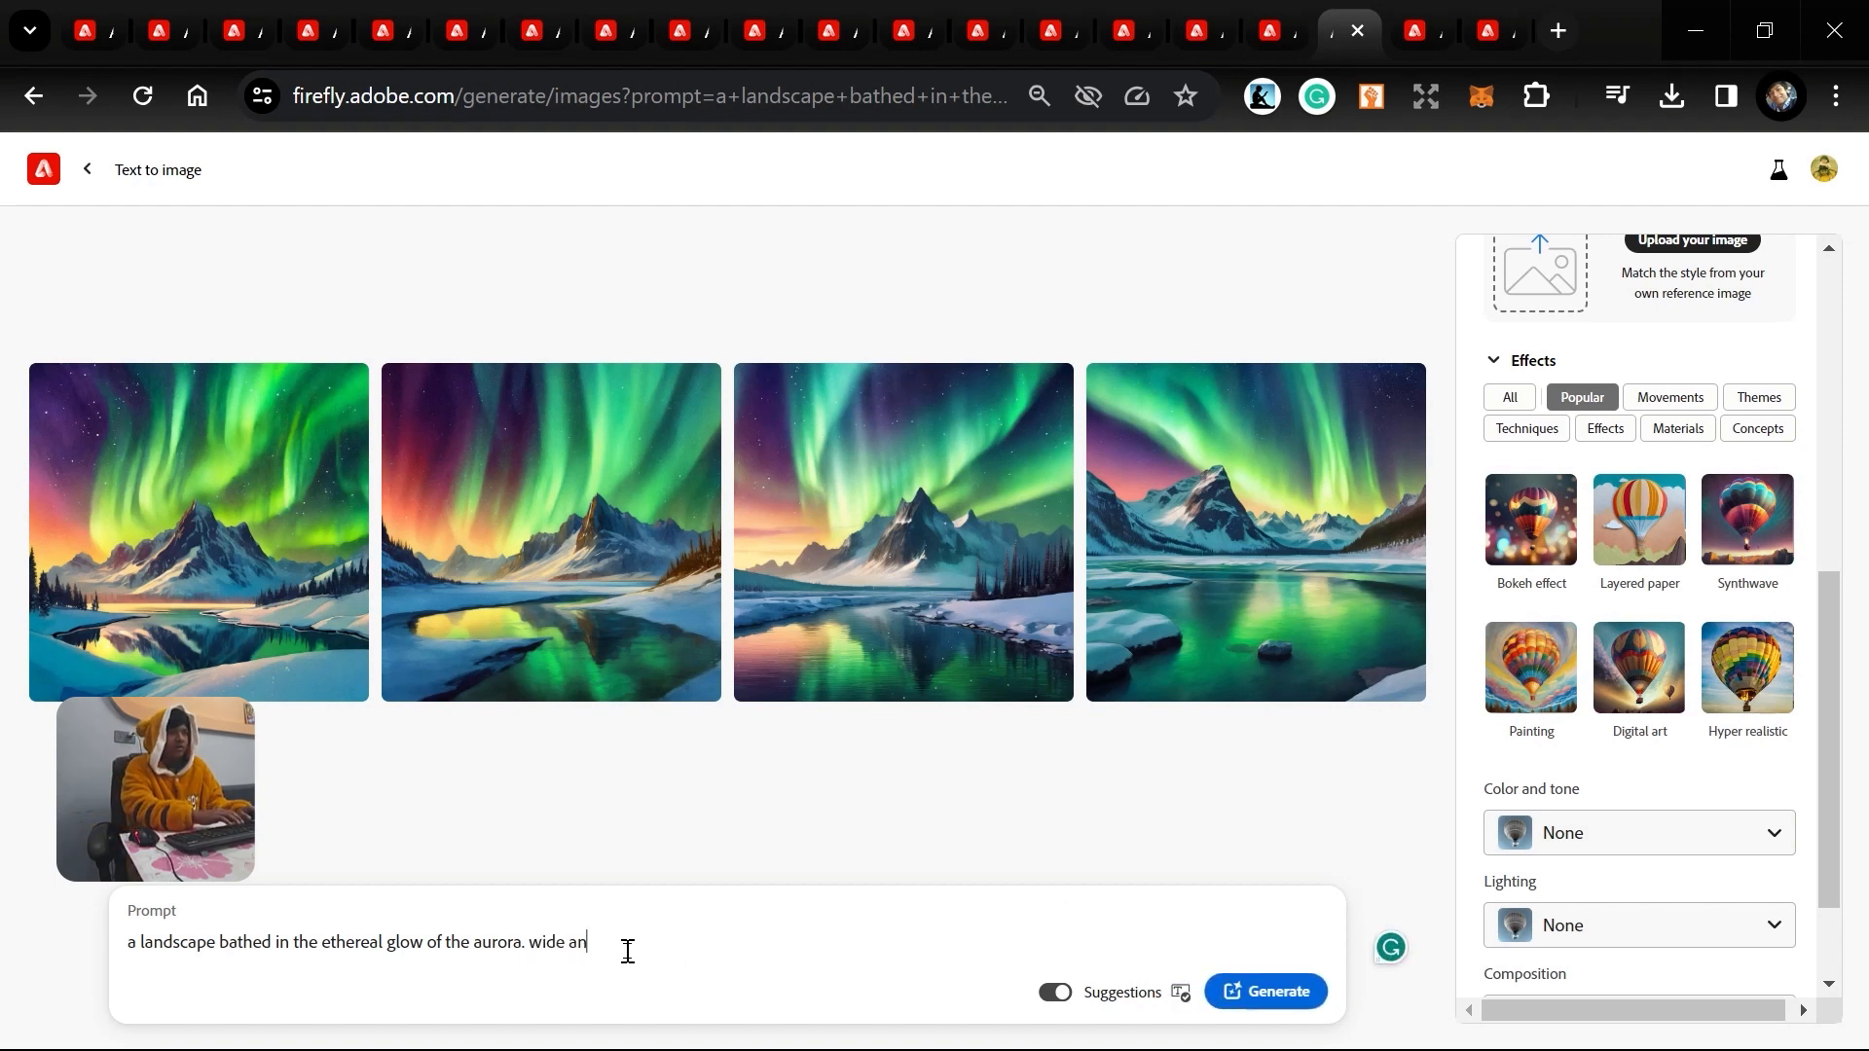
text(gle view)
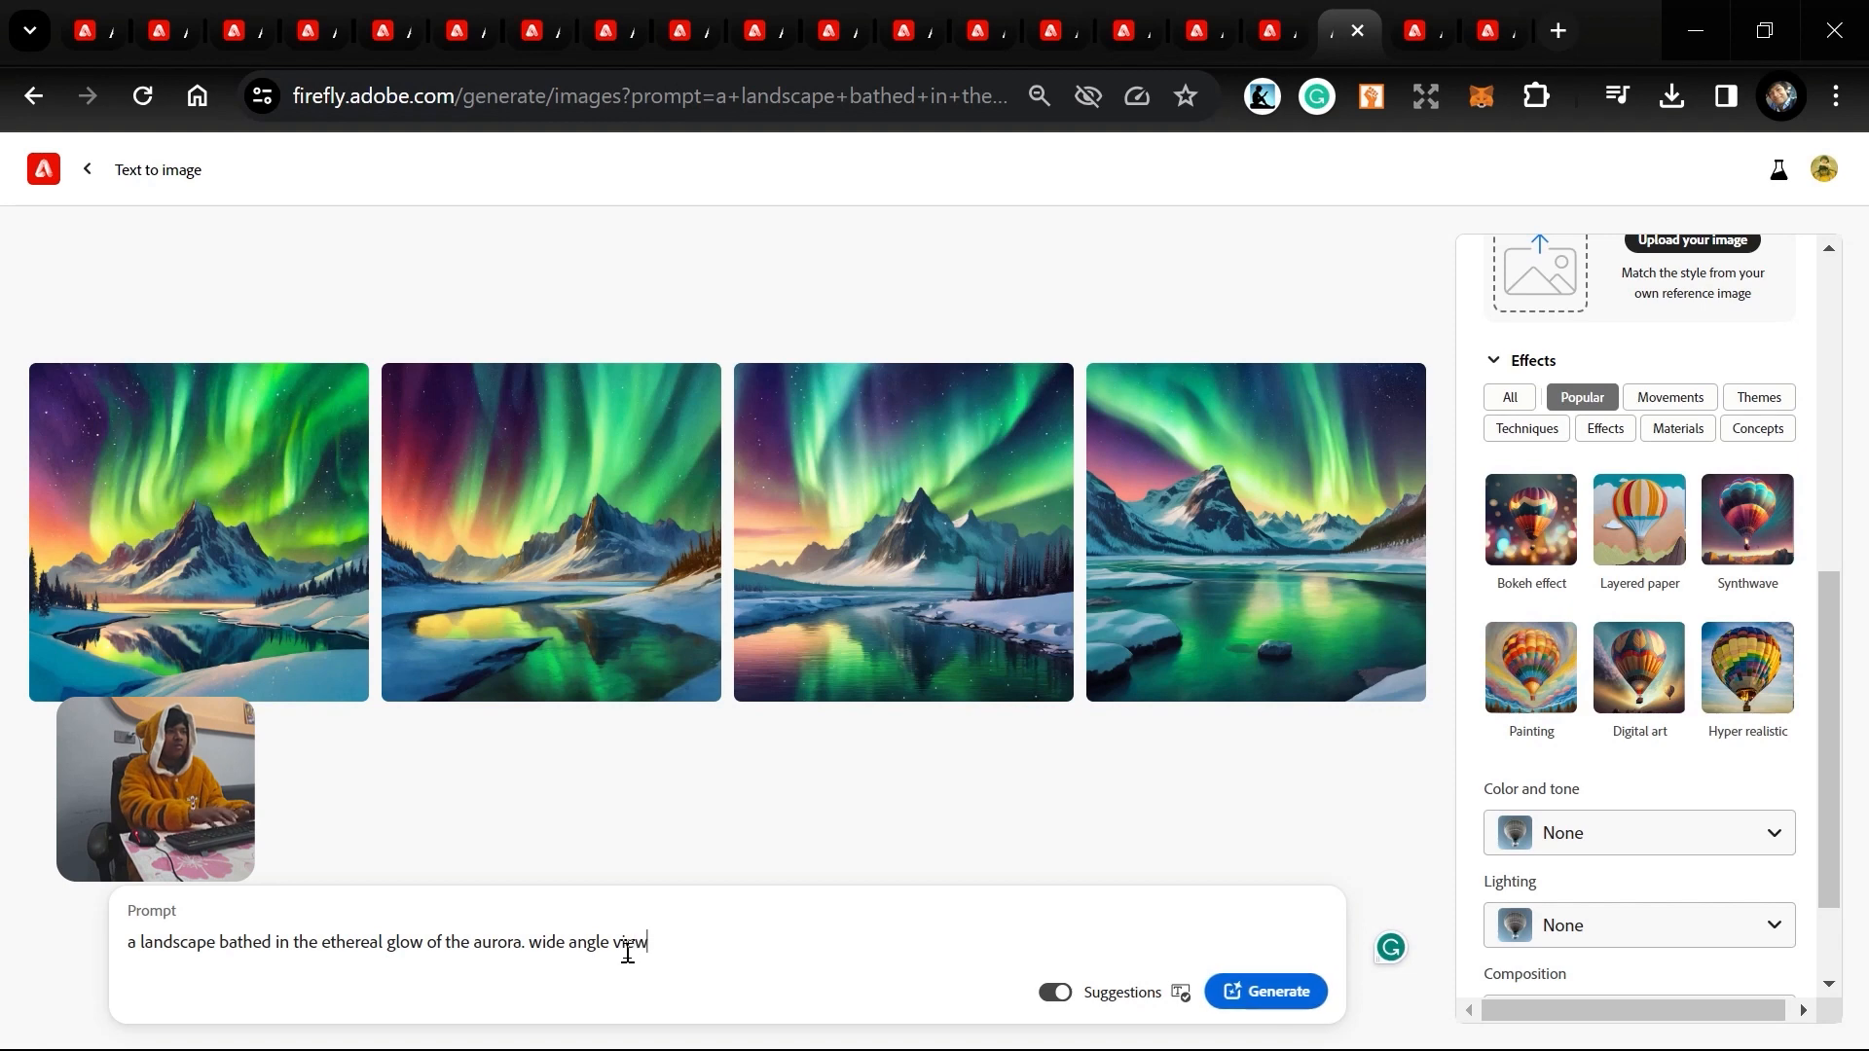
key(Return)
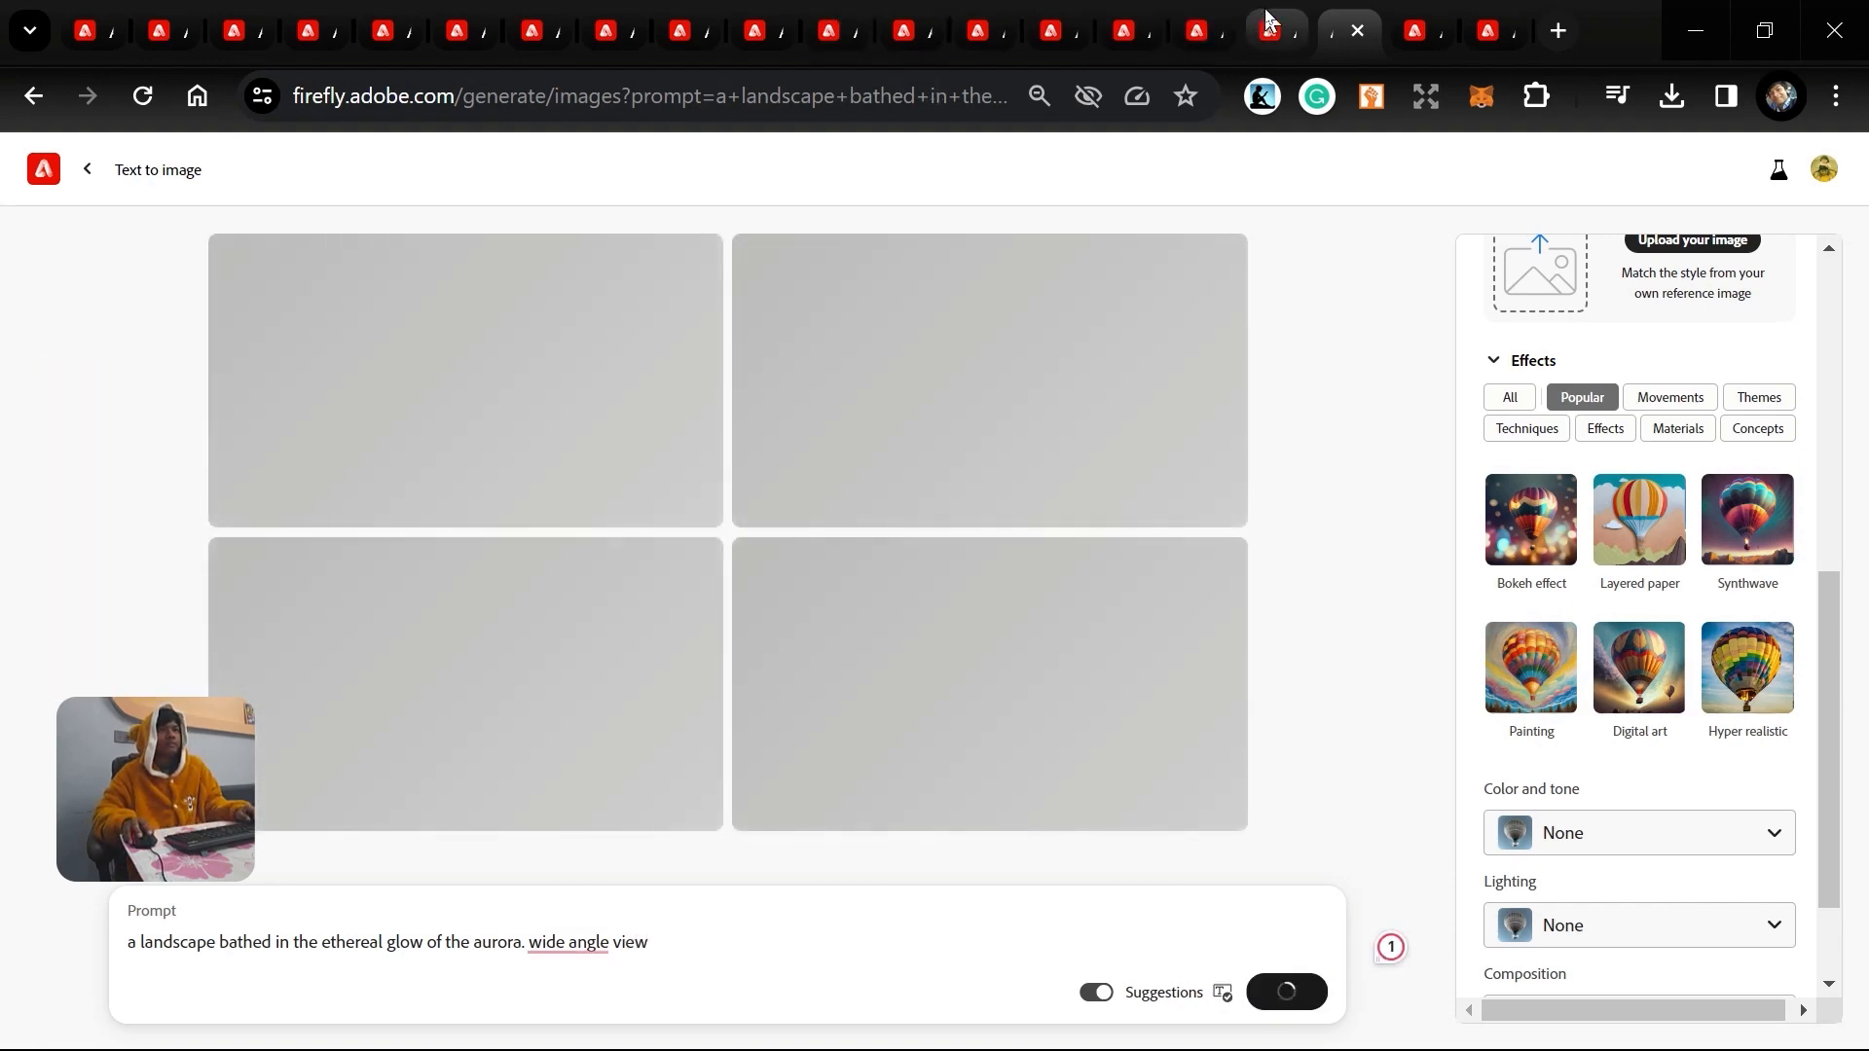
Review the painted gentle wind flower images, enlarging one of them, and view the widescreen aurora landscape images.
click(1270, 17)
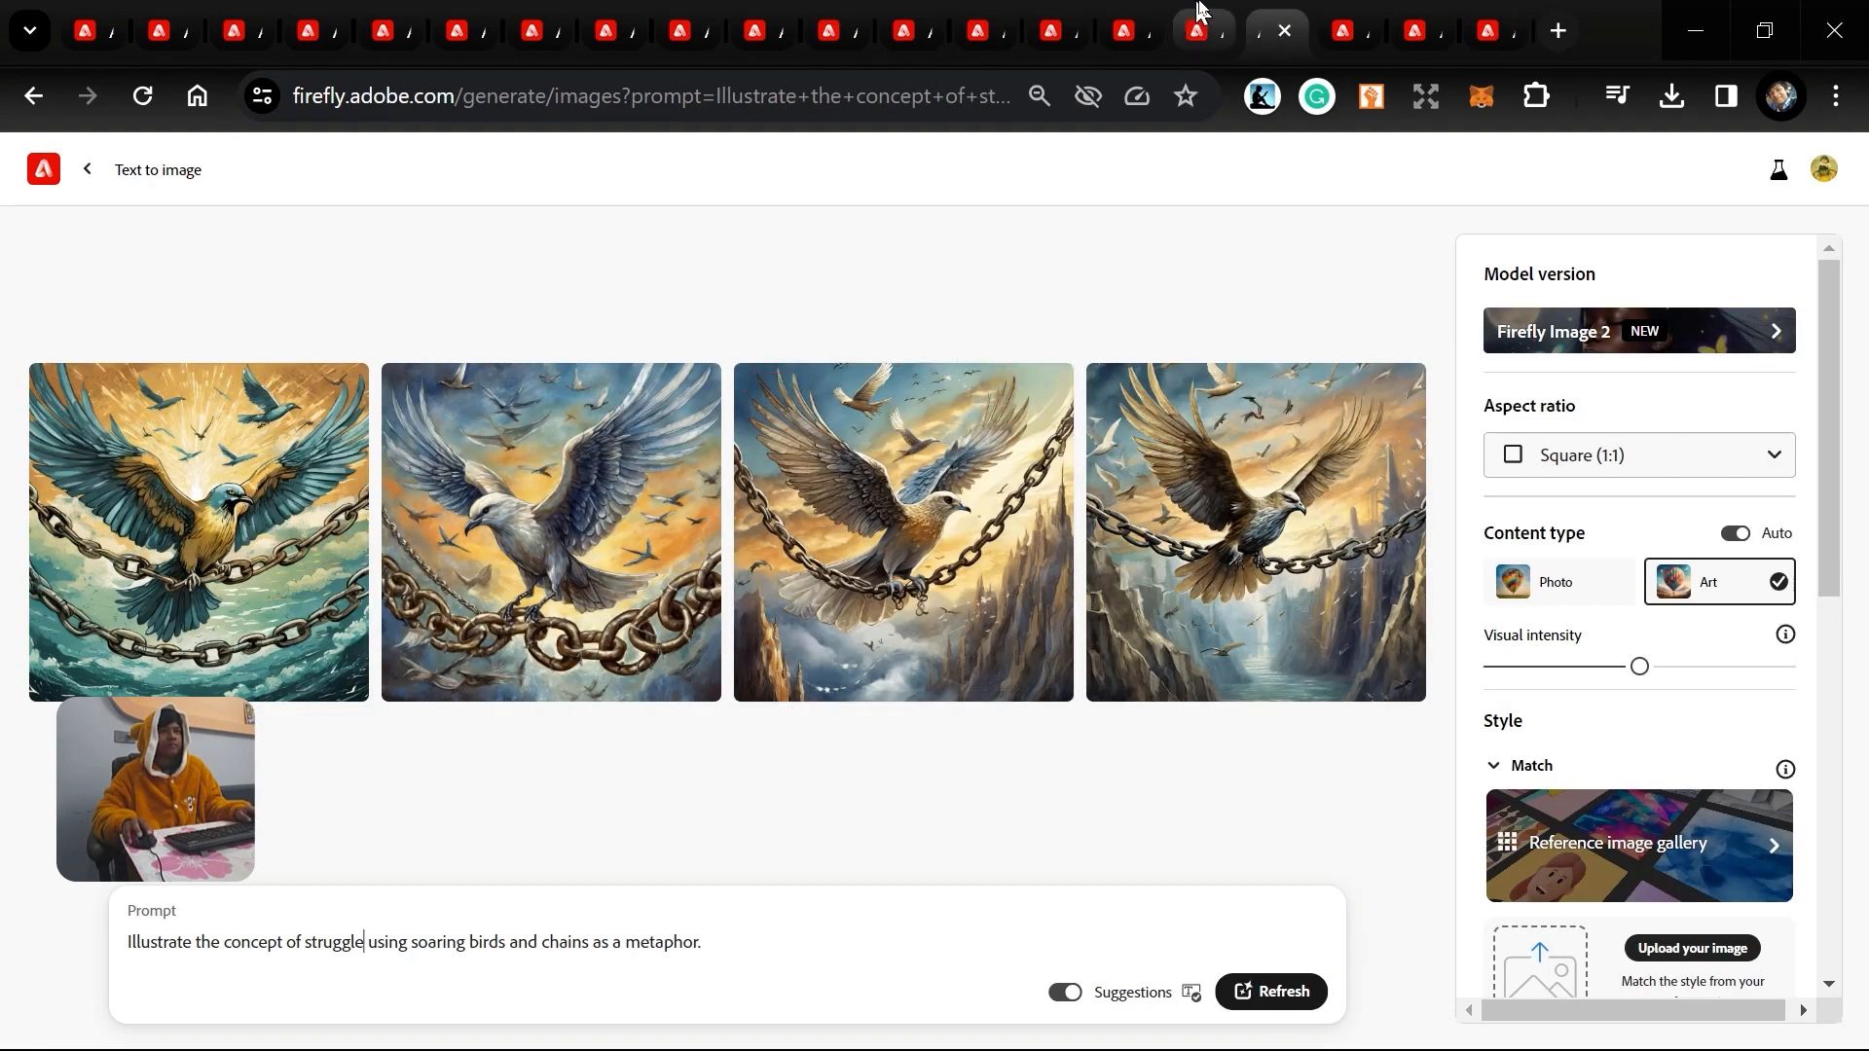
click(1200, 14)
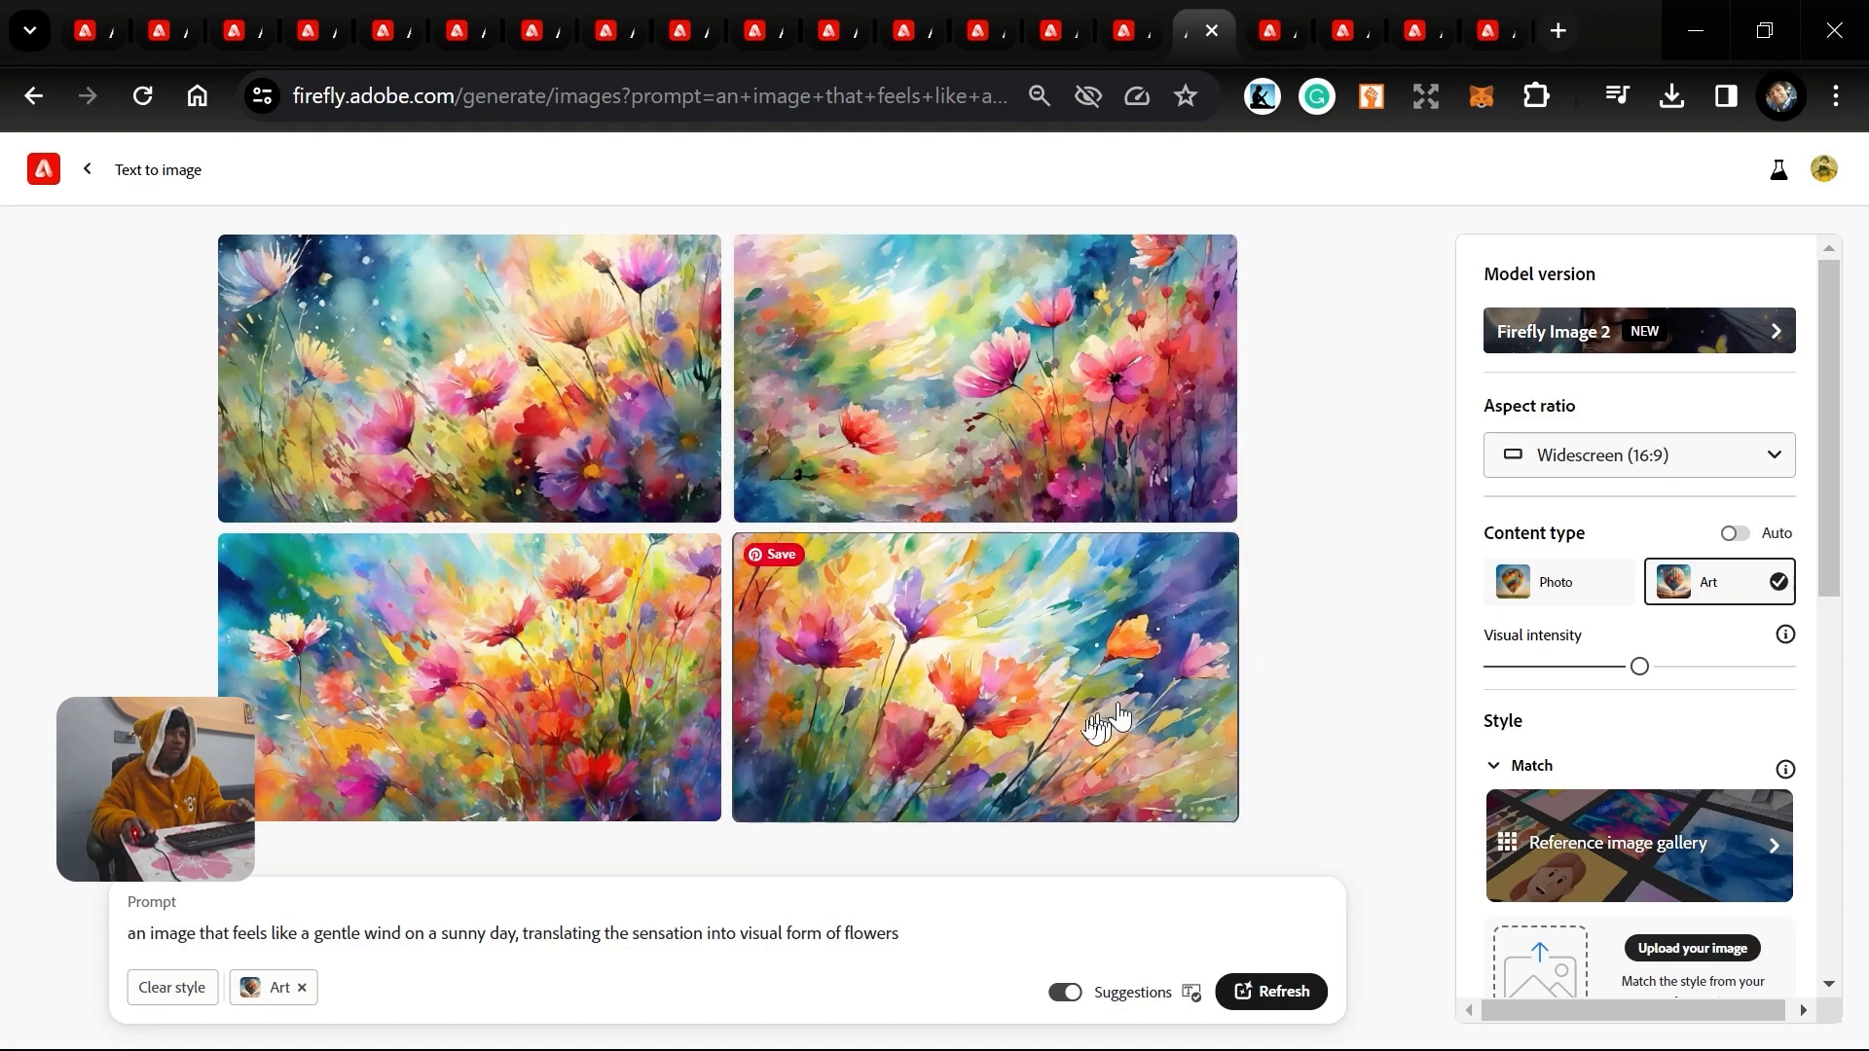
click(953, 703)
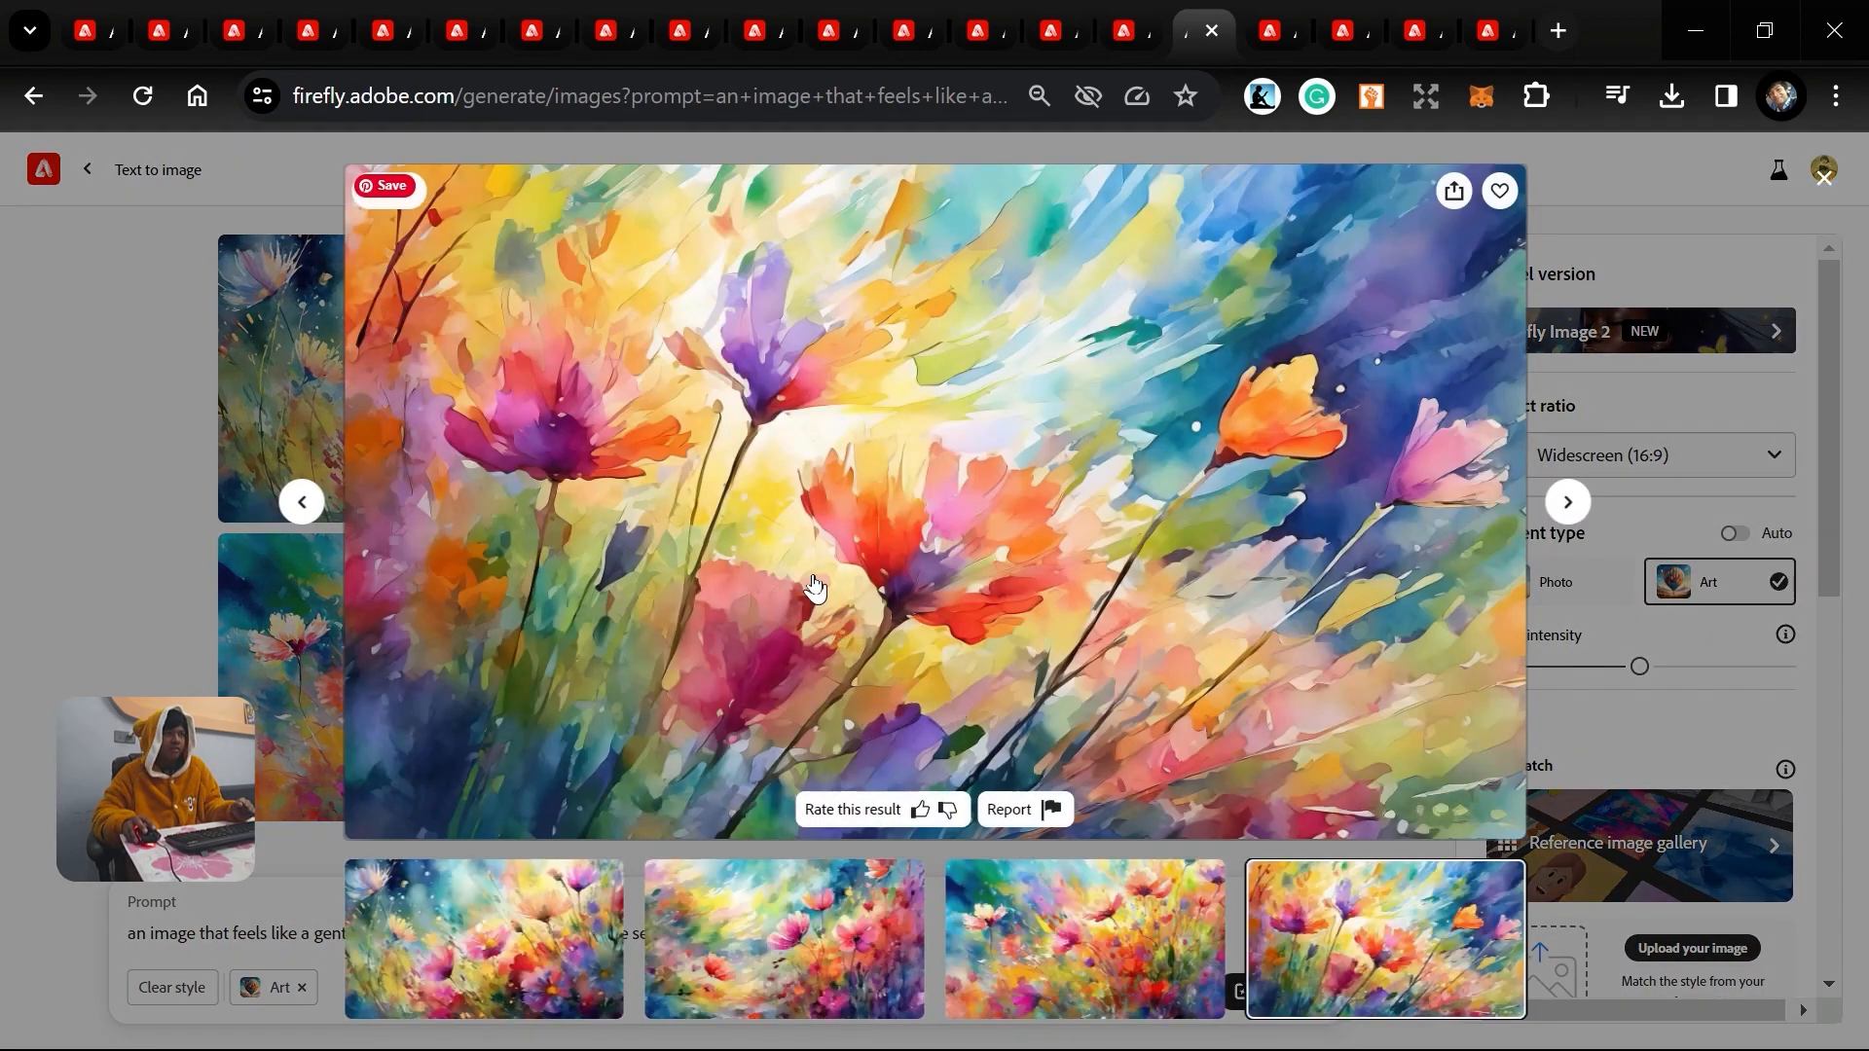
click(254, 650)
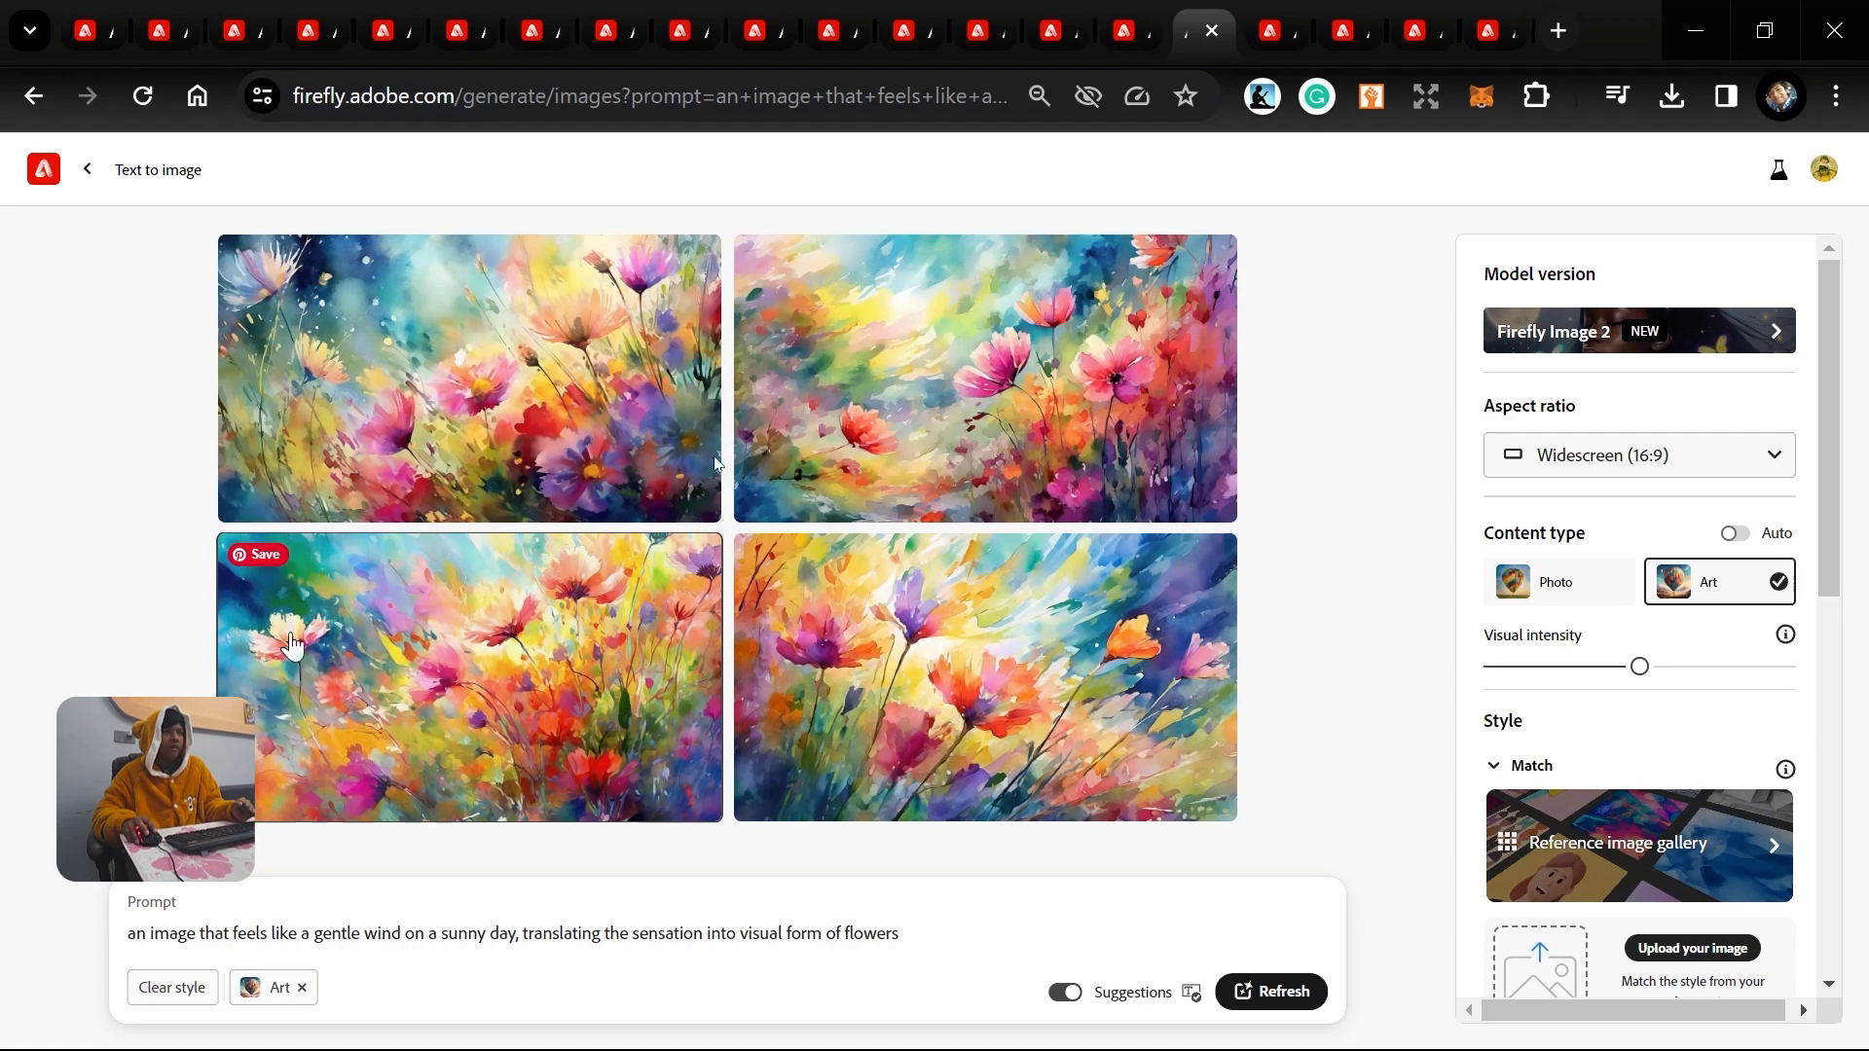
click(1274, 14)
click(1332, 21)
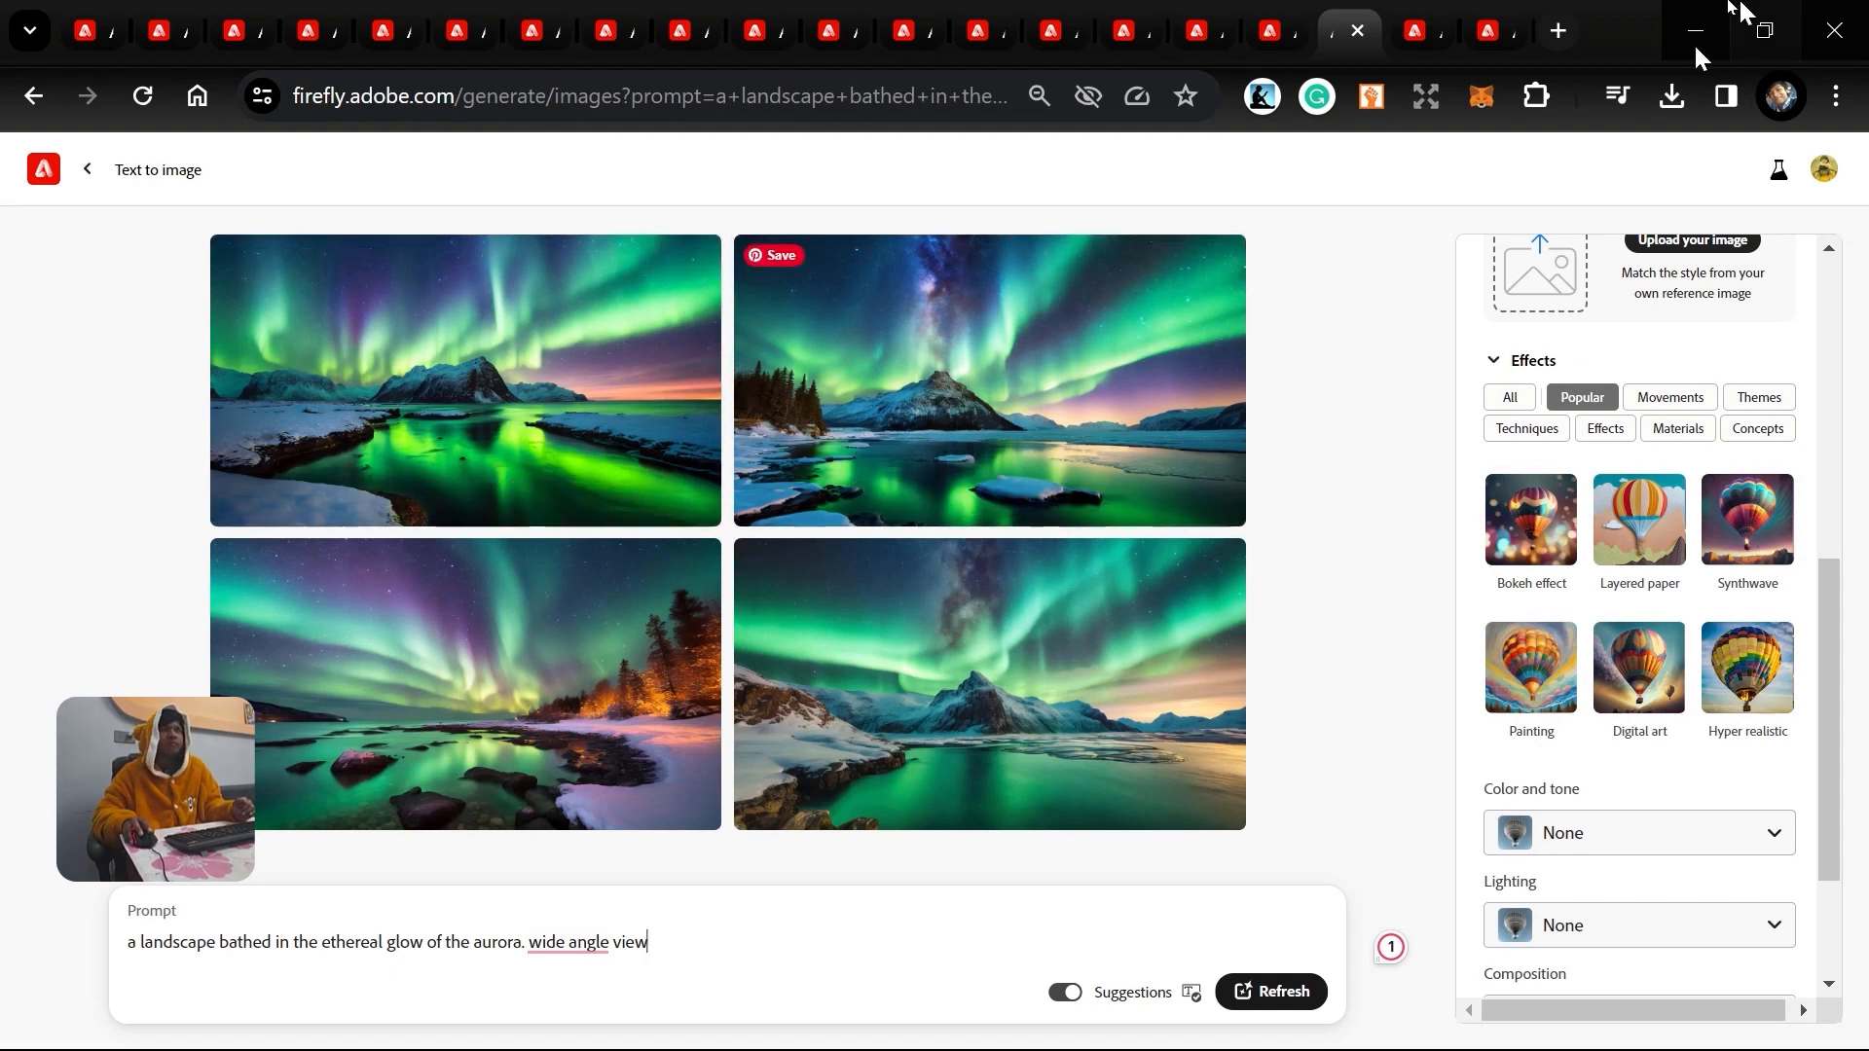
Replace "city lights" with "village flower garden" in the lightning scene prompt and generate new images.
click(1419, 12)
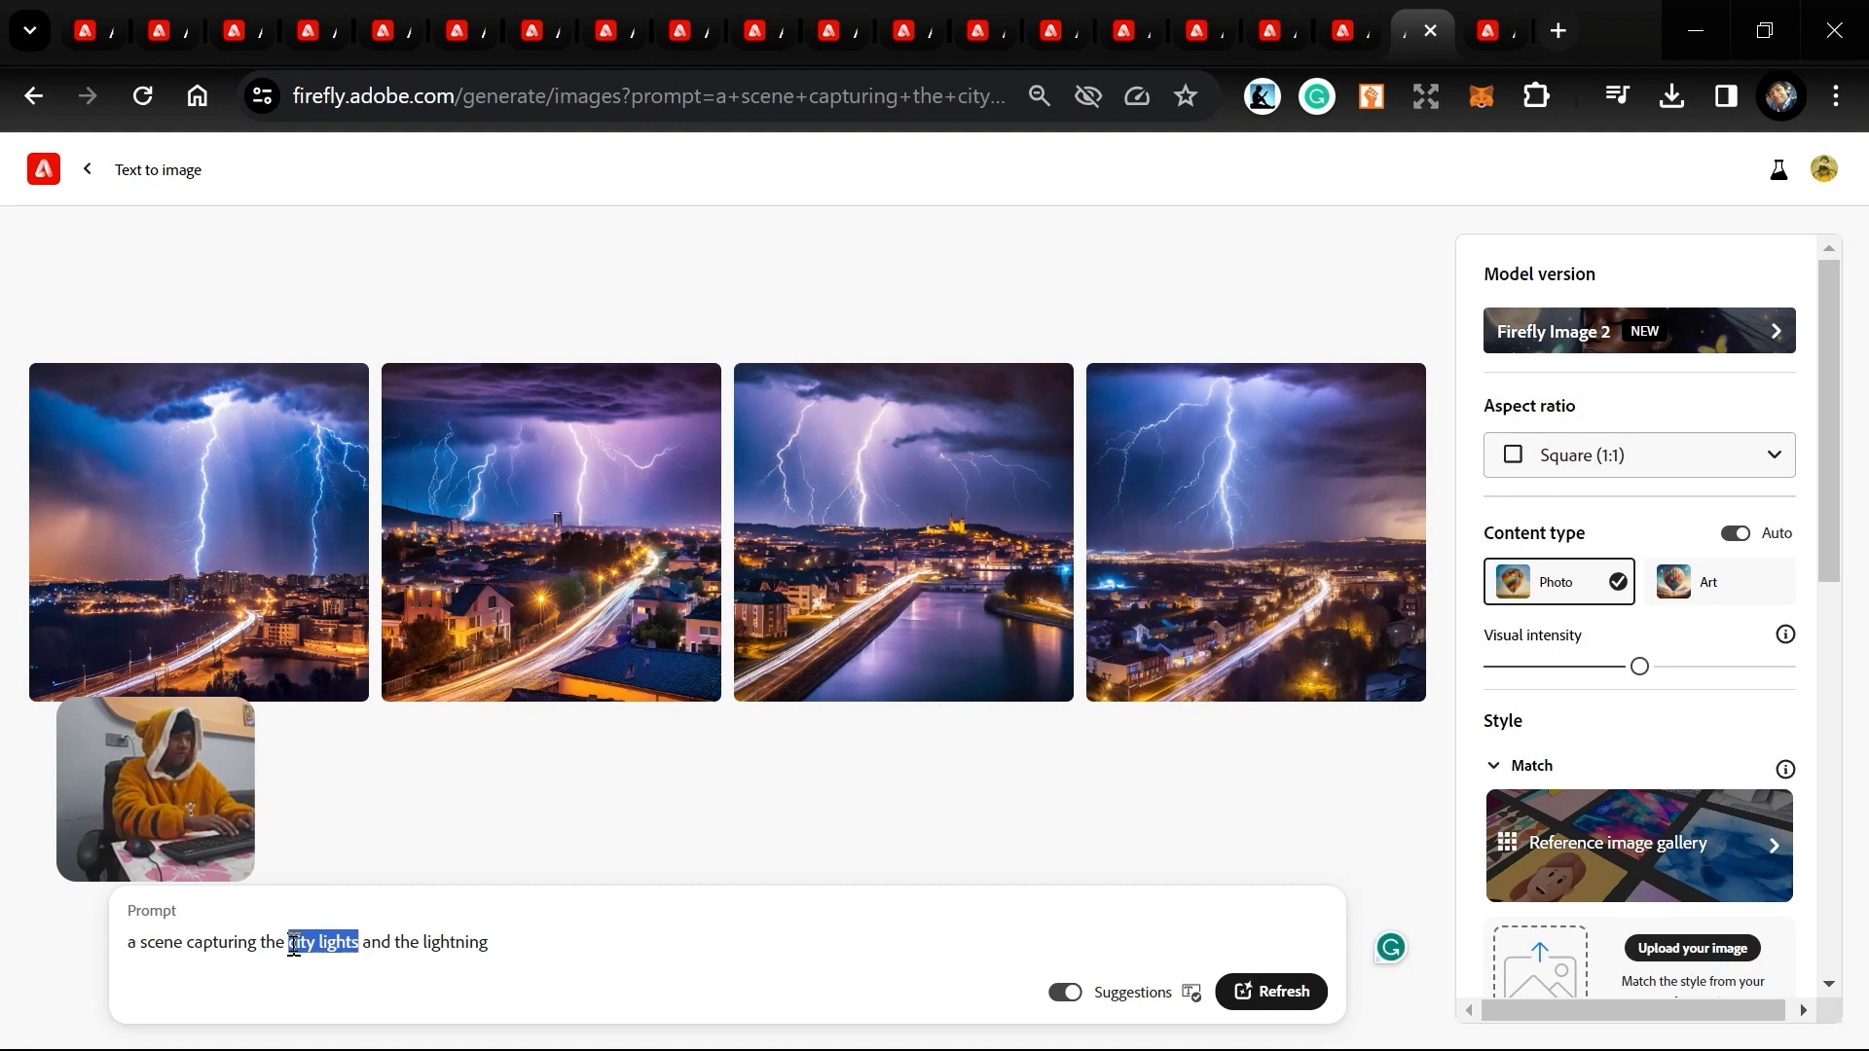
text(village)
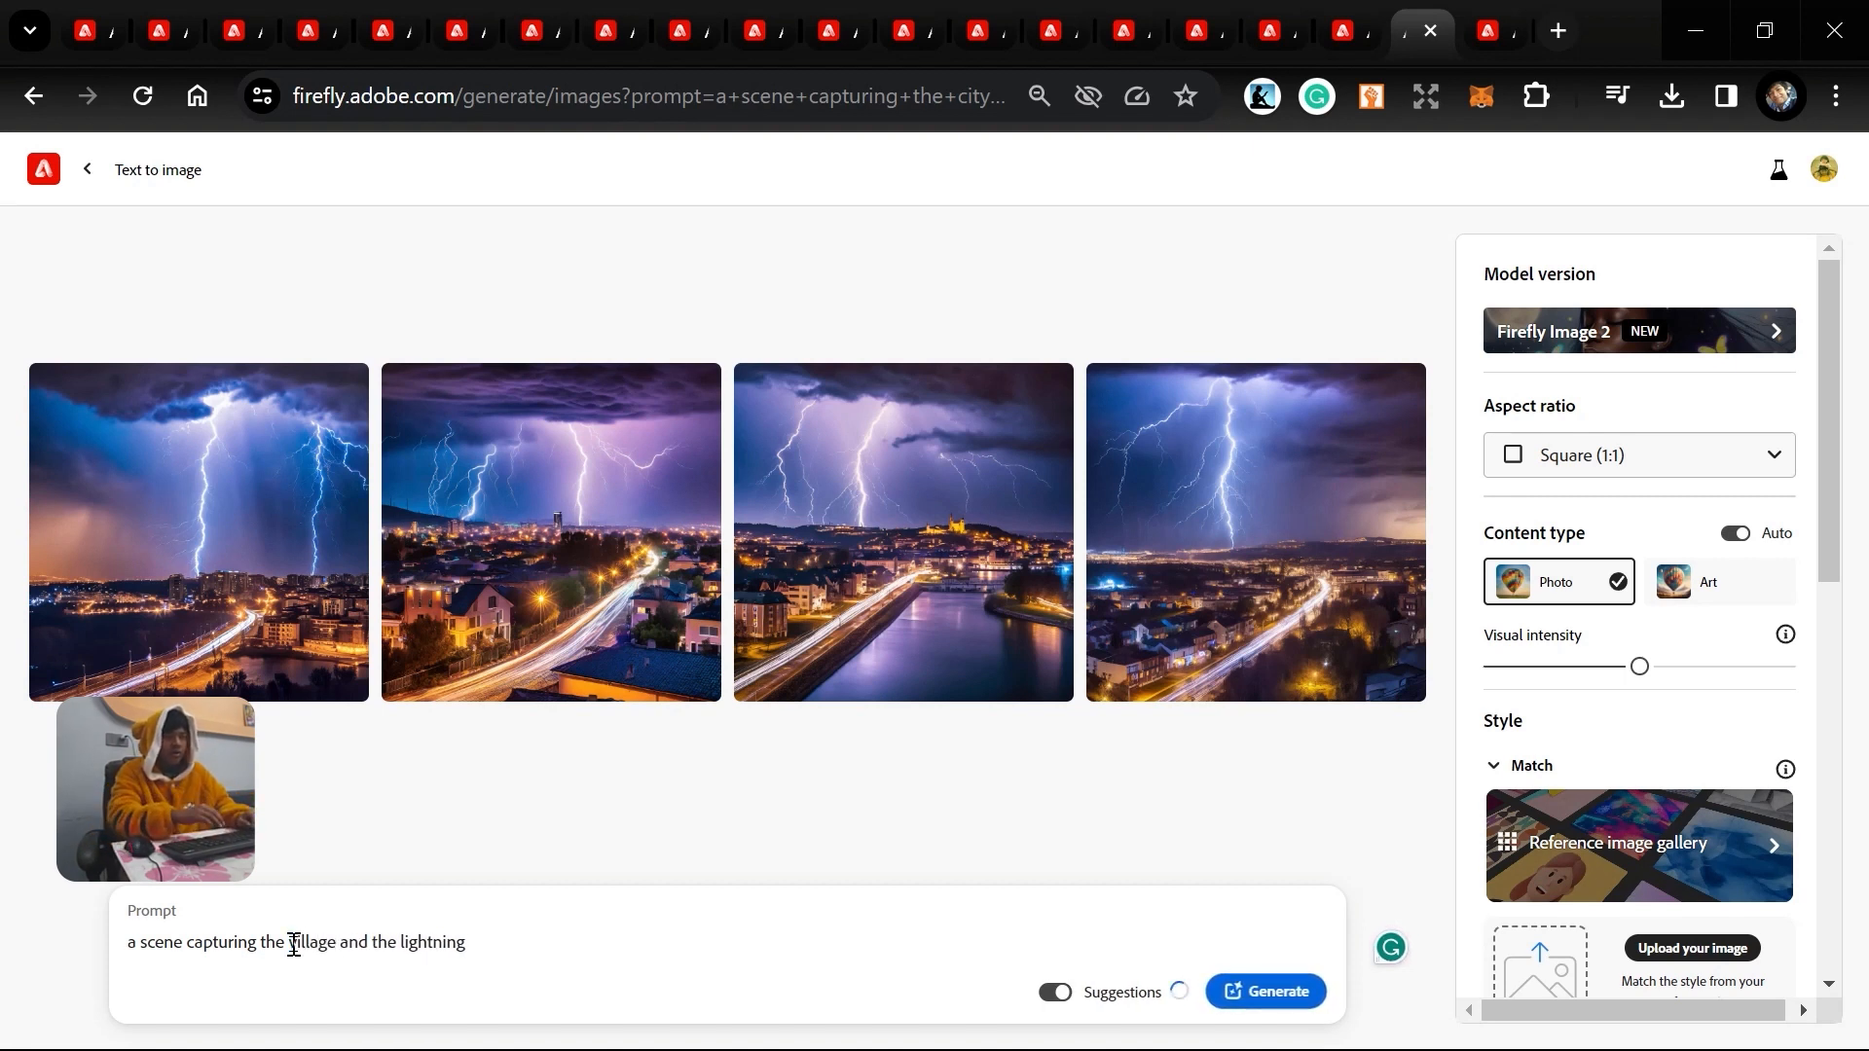
text( flower gar )
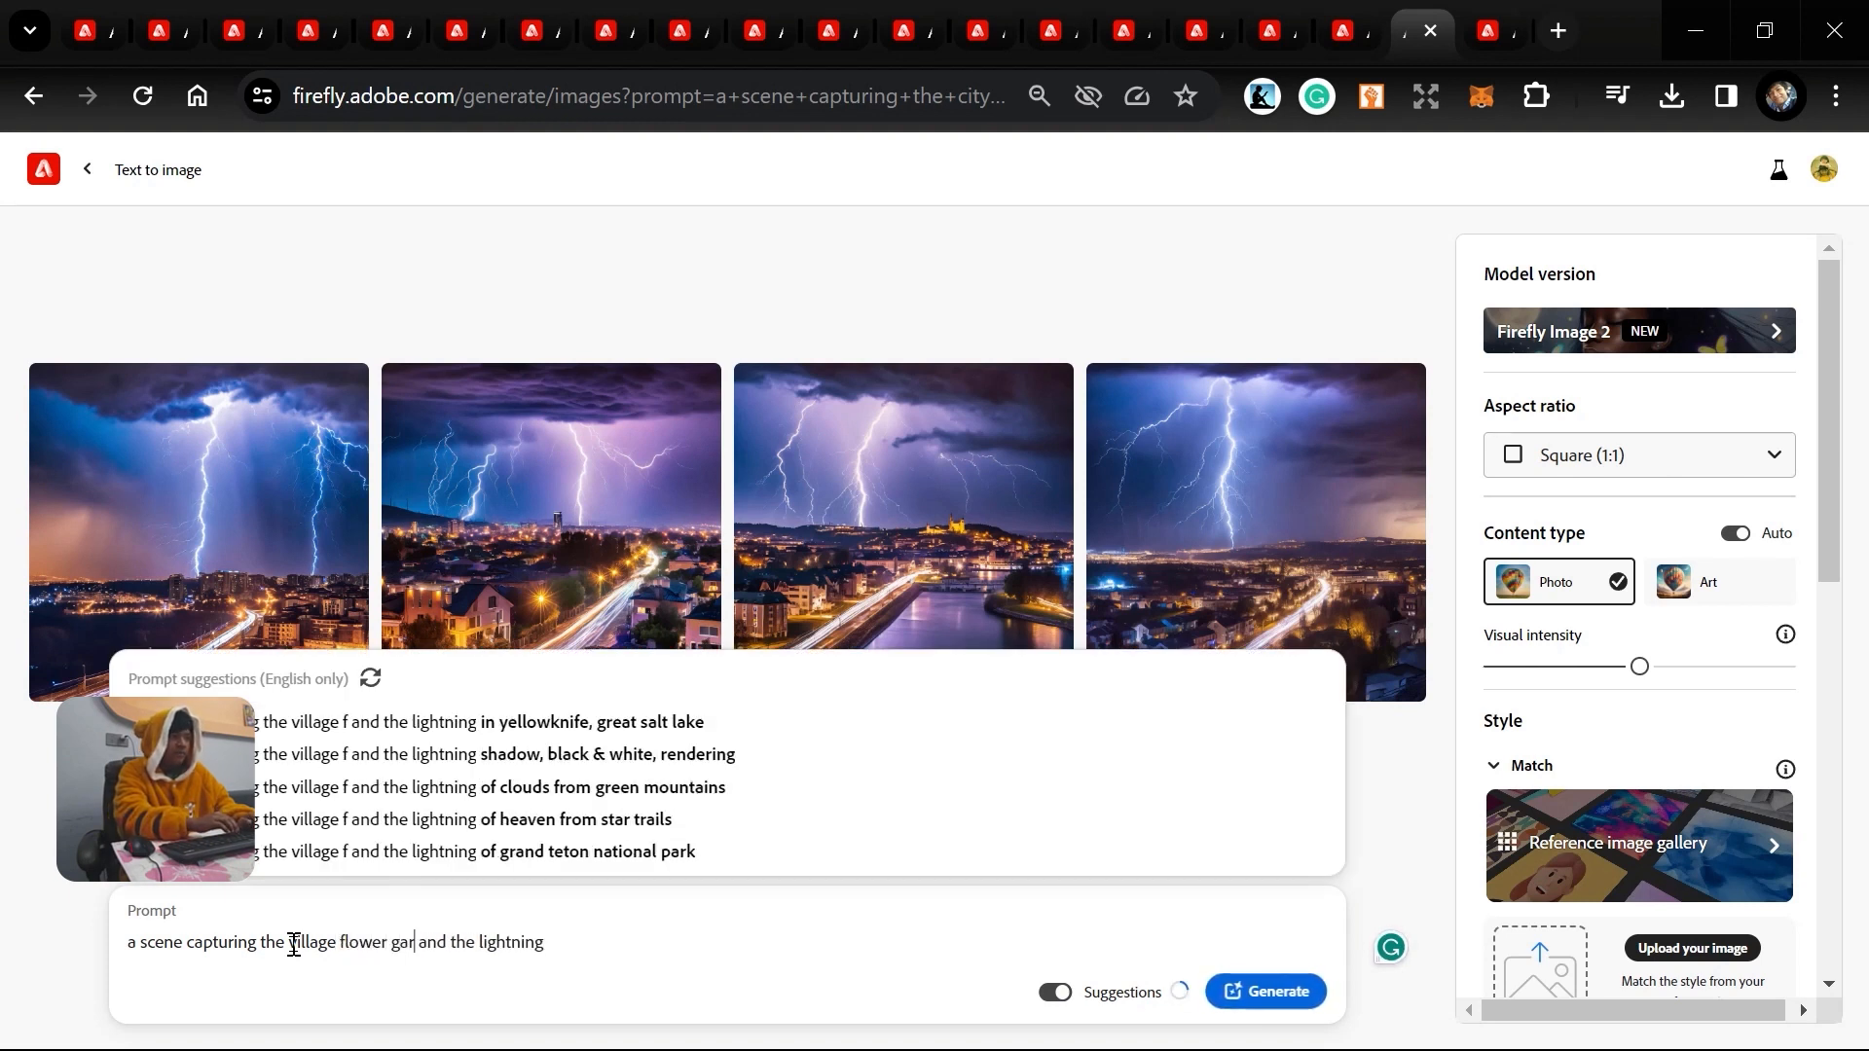
text(den)
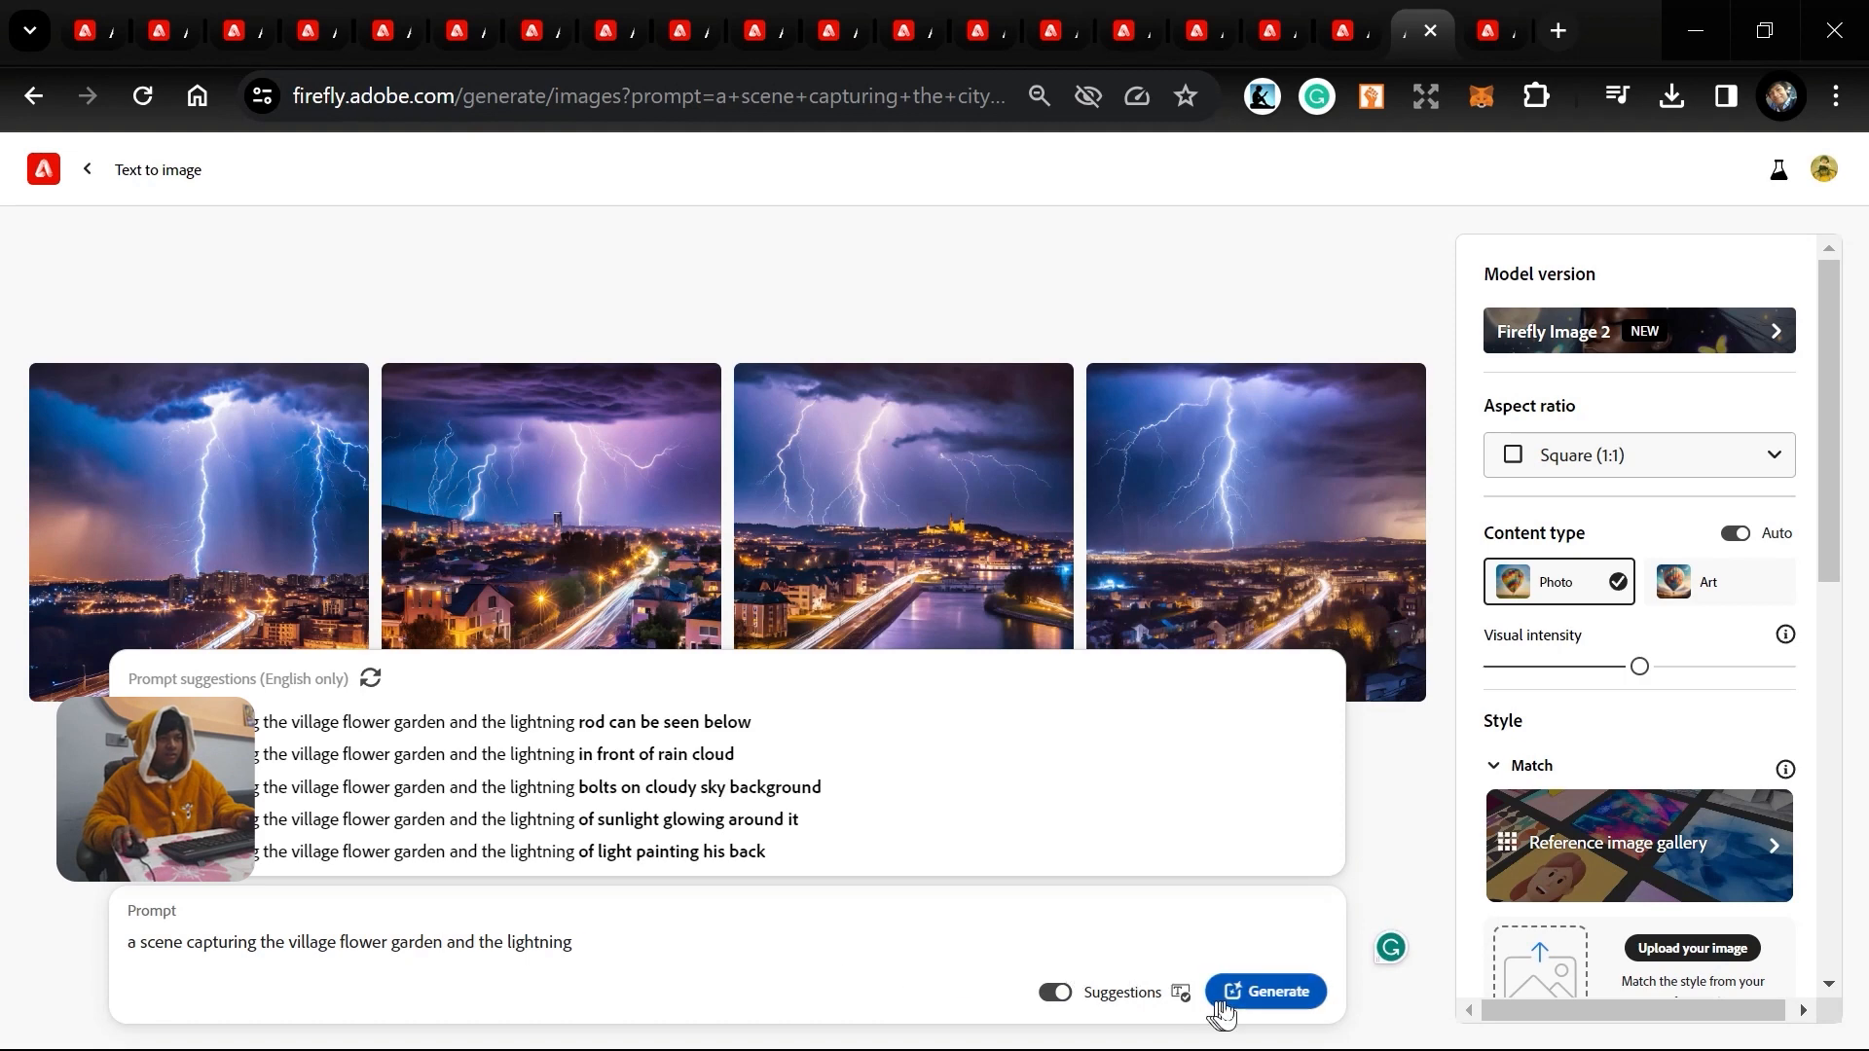
click(1220, 1004)
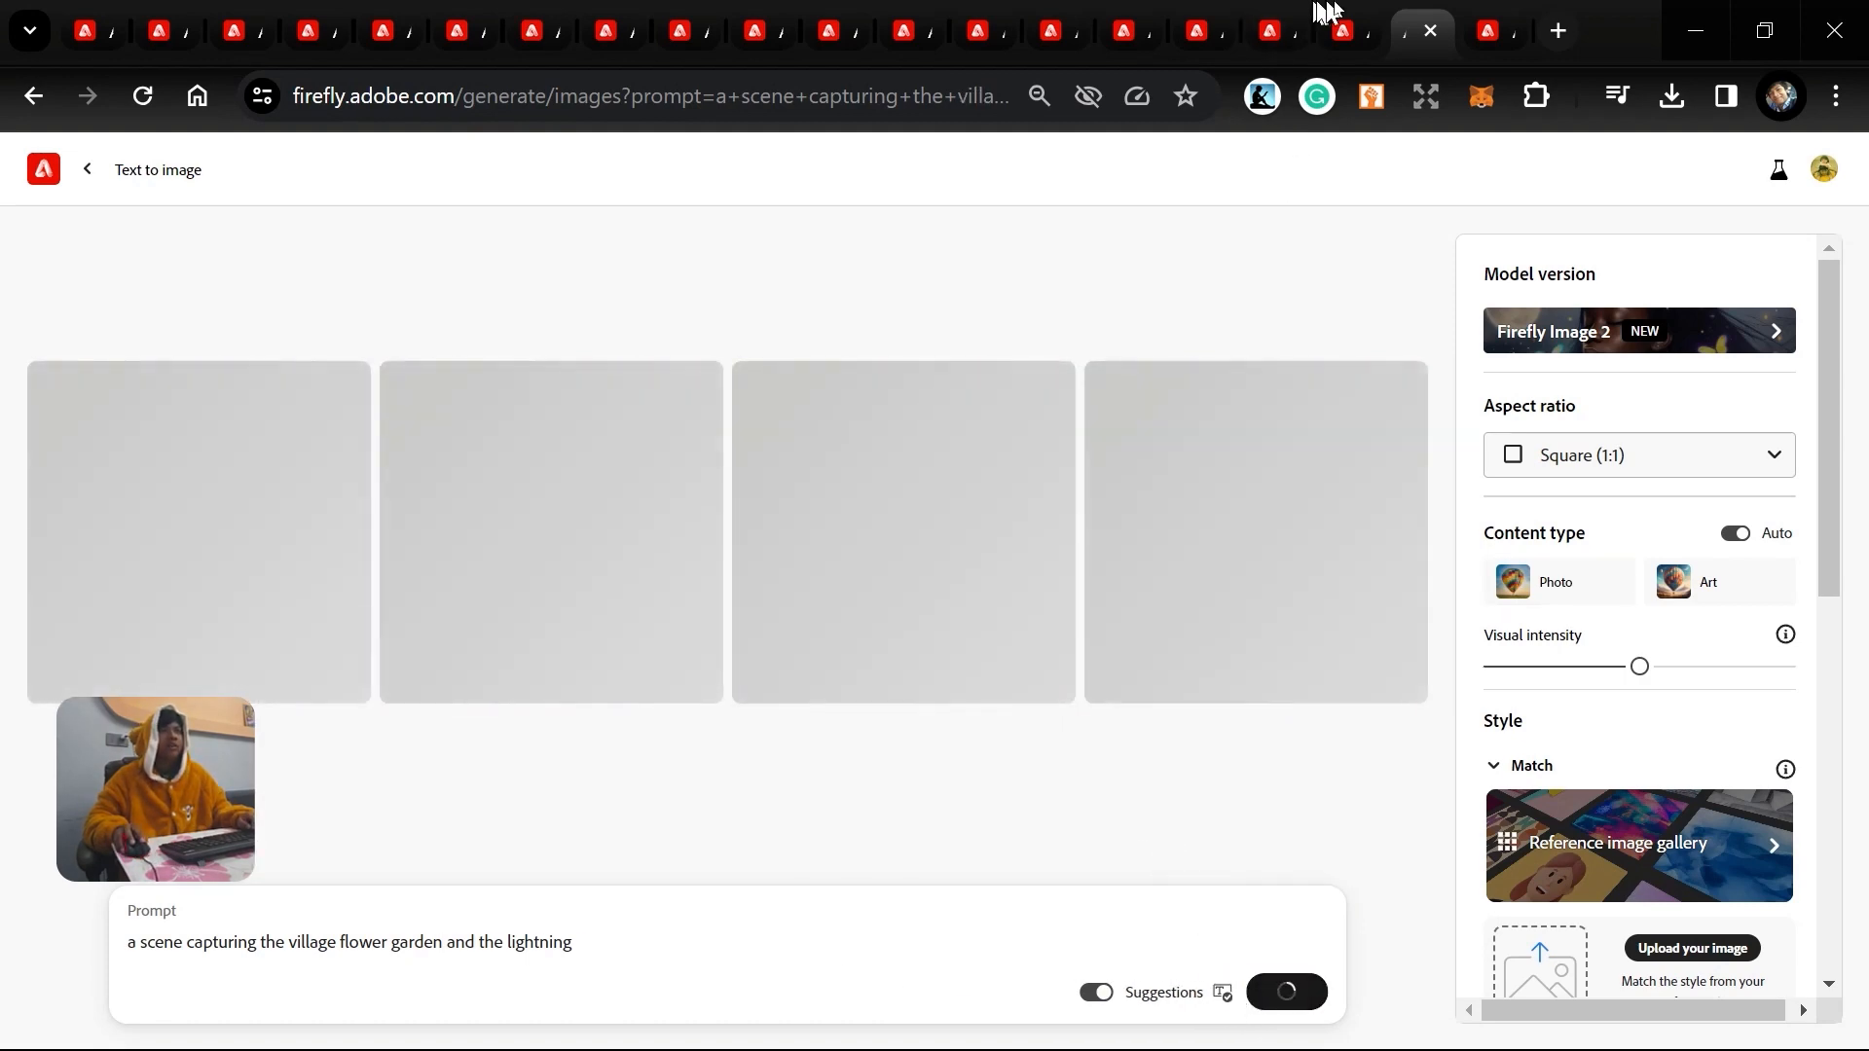
Look over the birds and chains images and the community gallery, and check the village flower garden results.
click(1334, 19)
click(1276, 25)
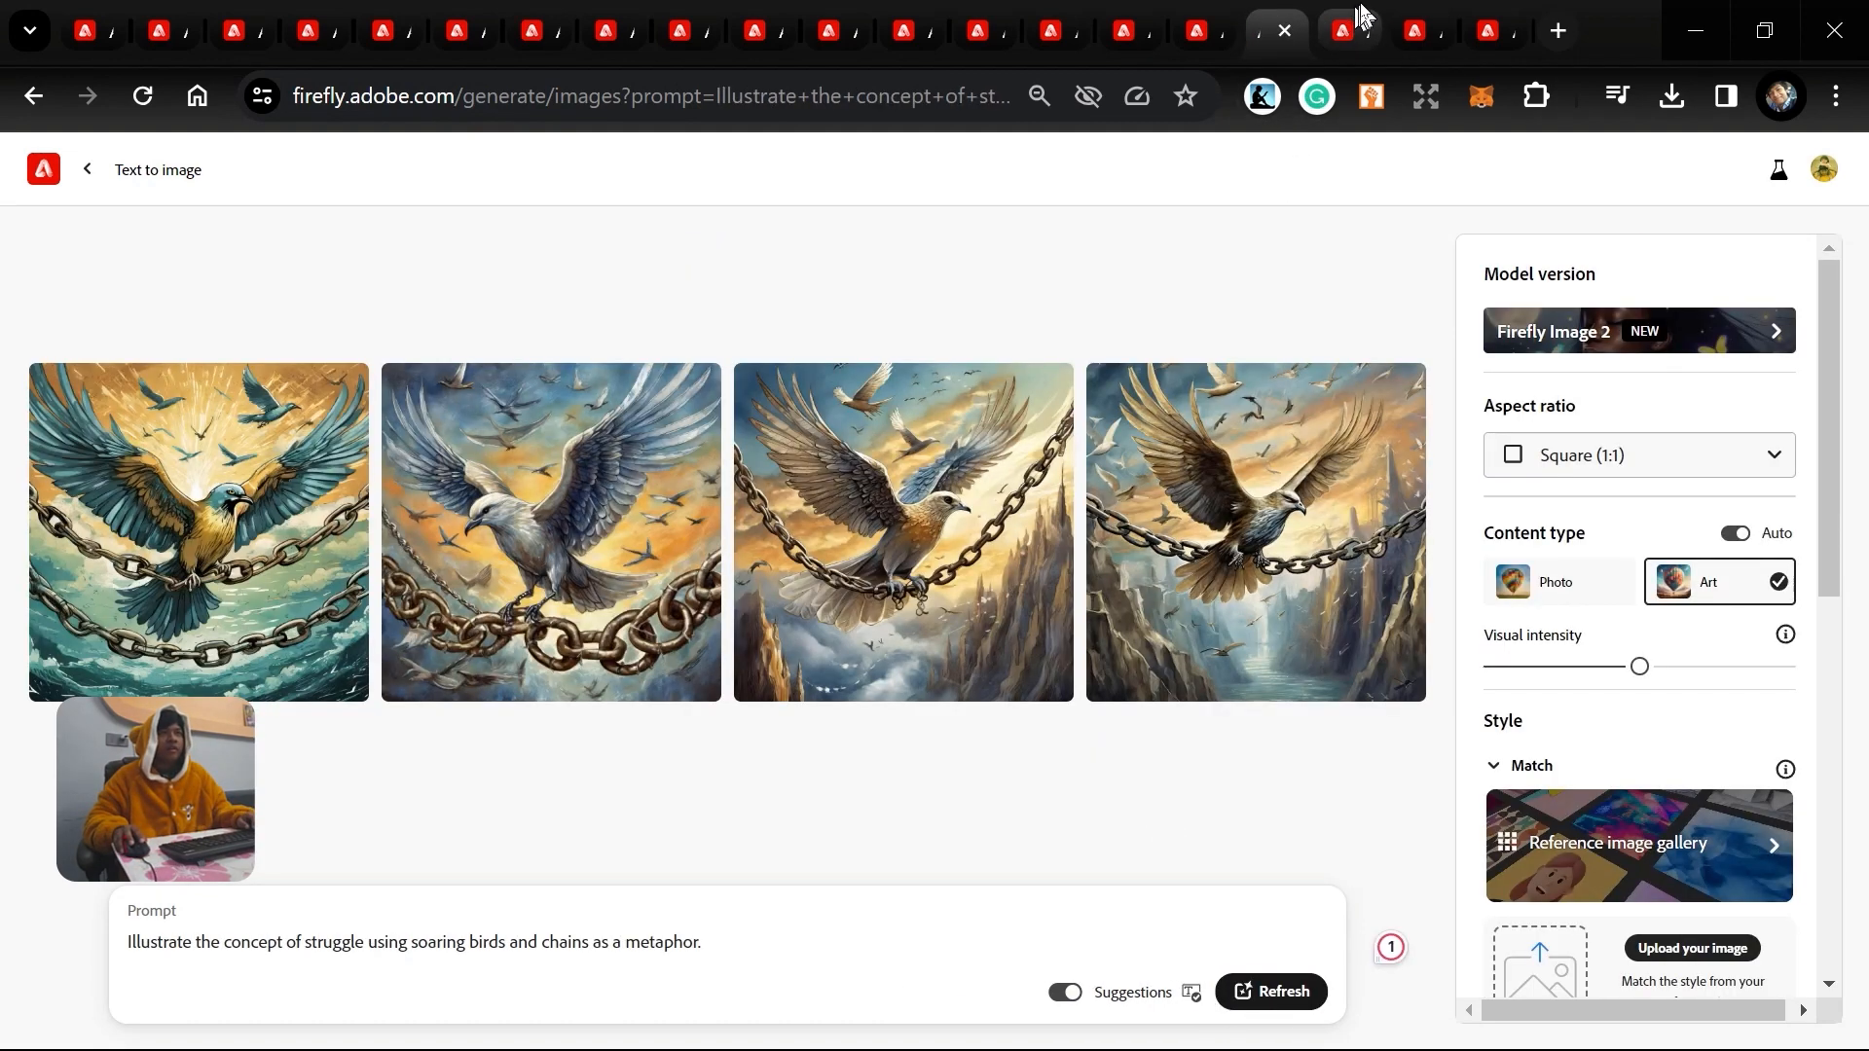
click(1358, 21)
click(1414, 24)
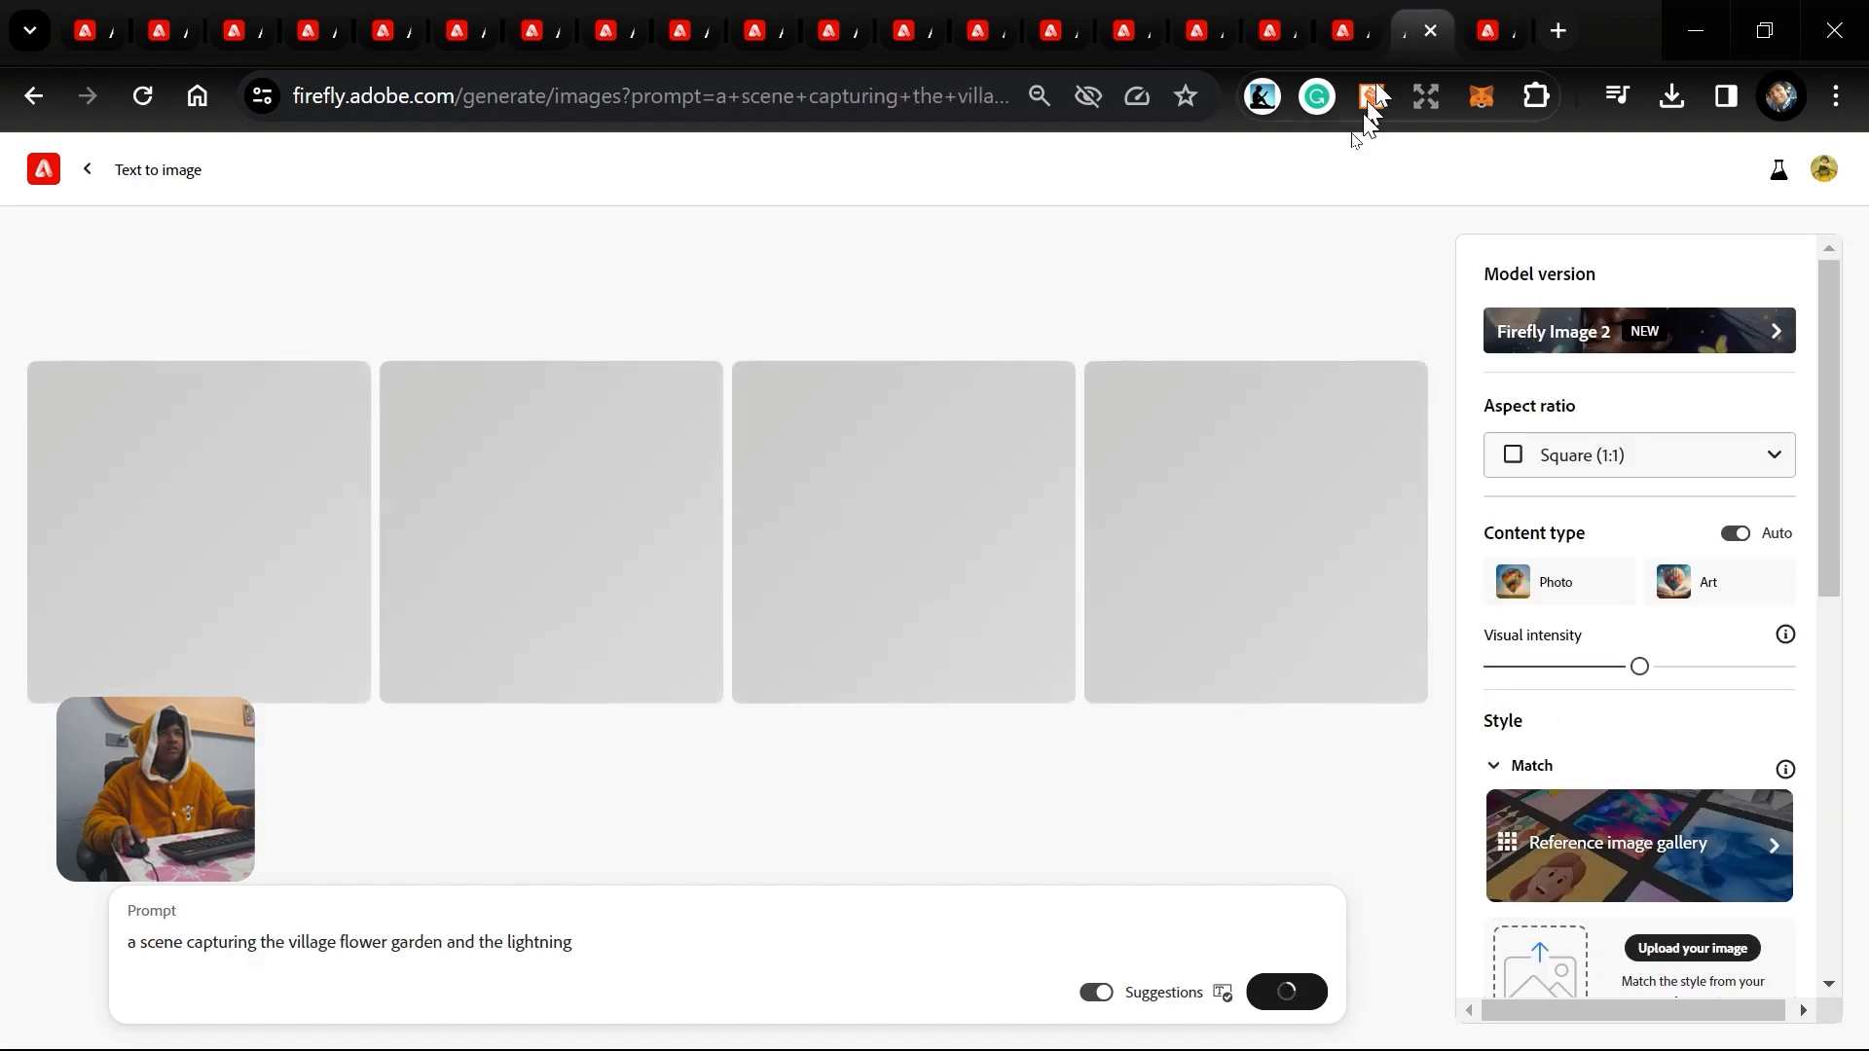
click(1494, 28)
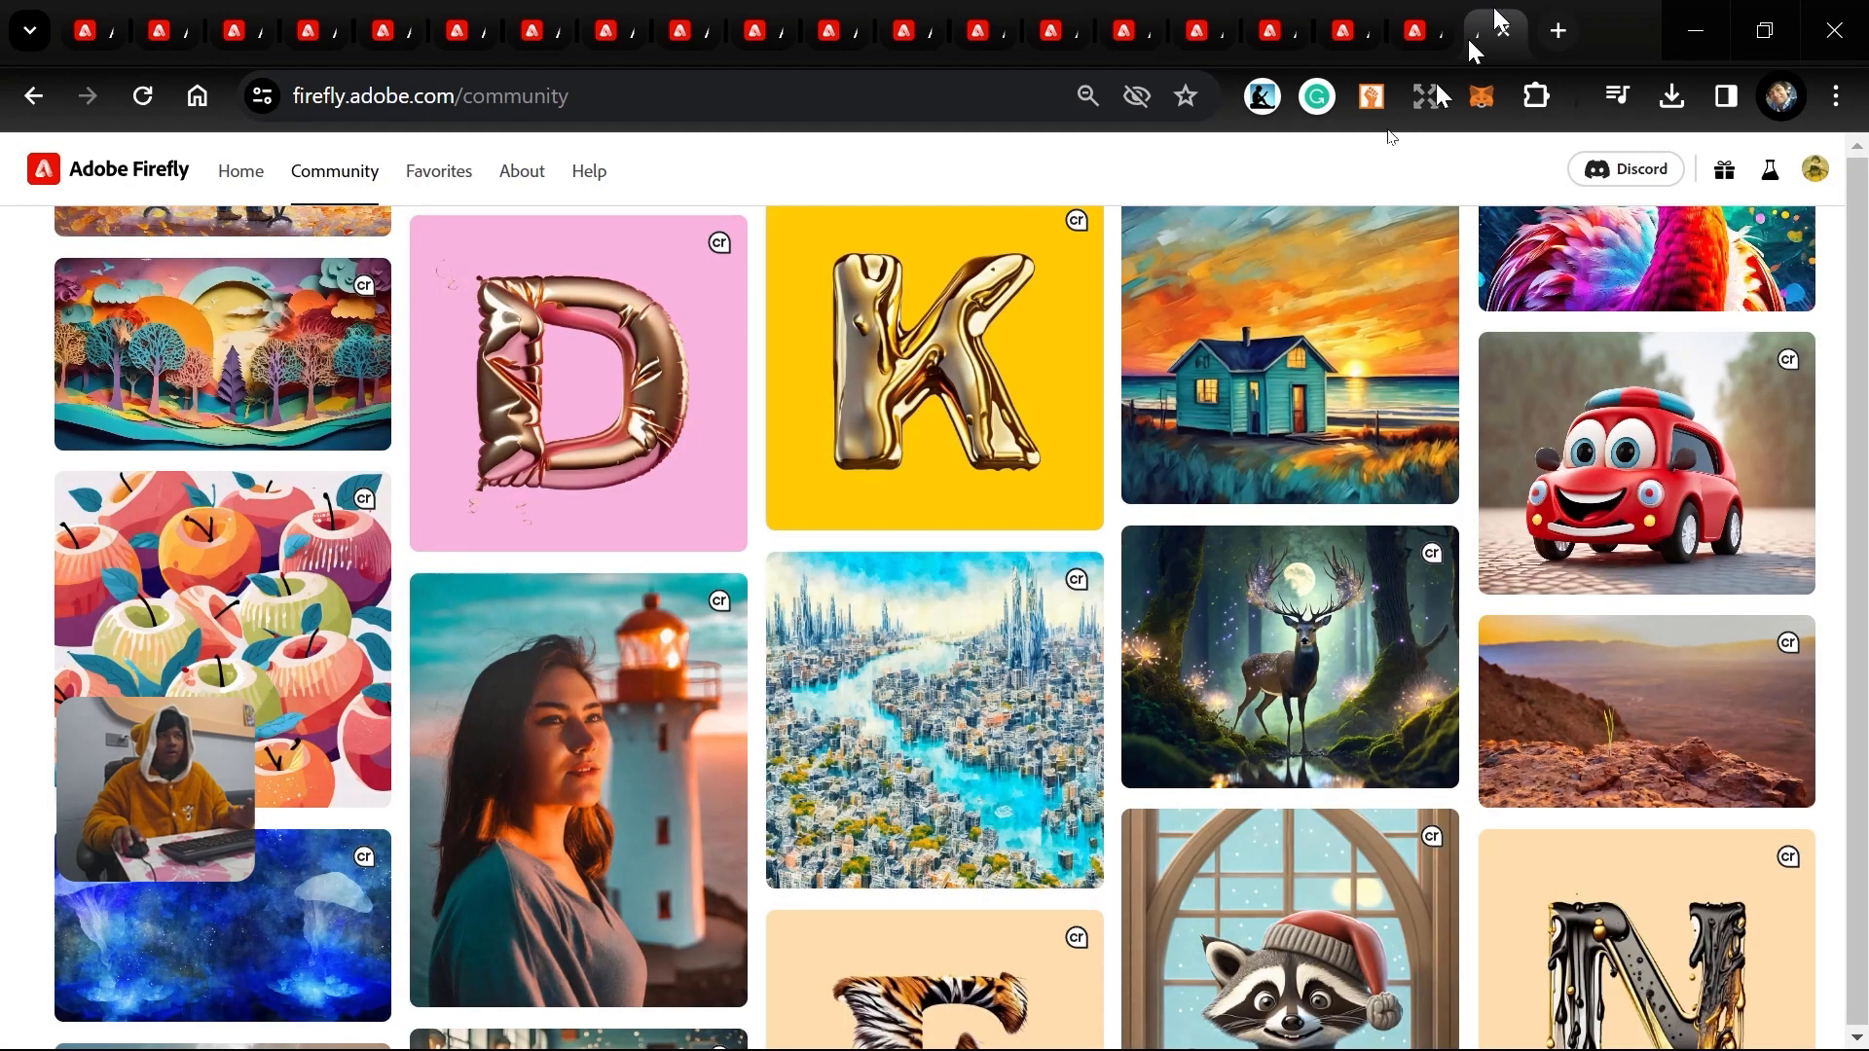
click(1439, 20)
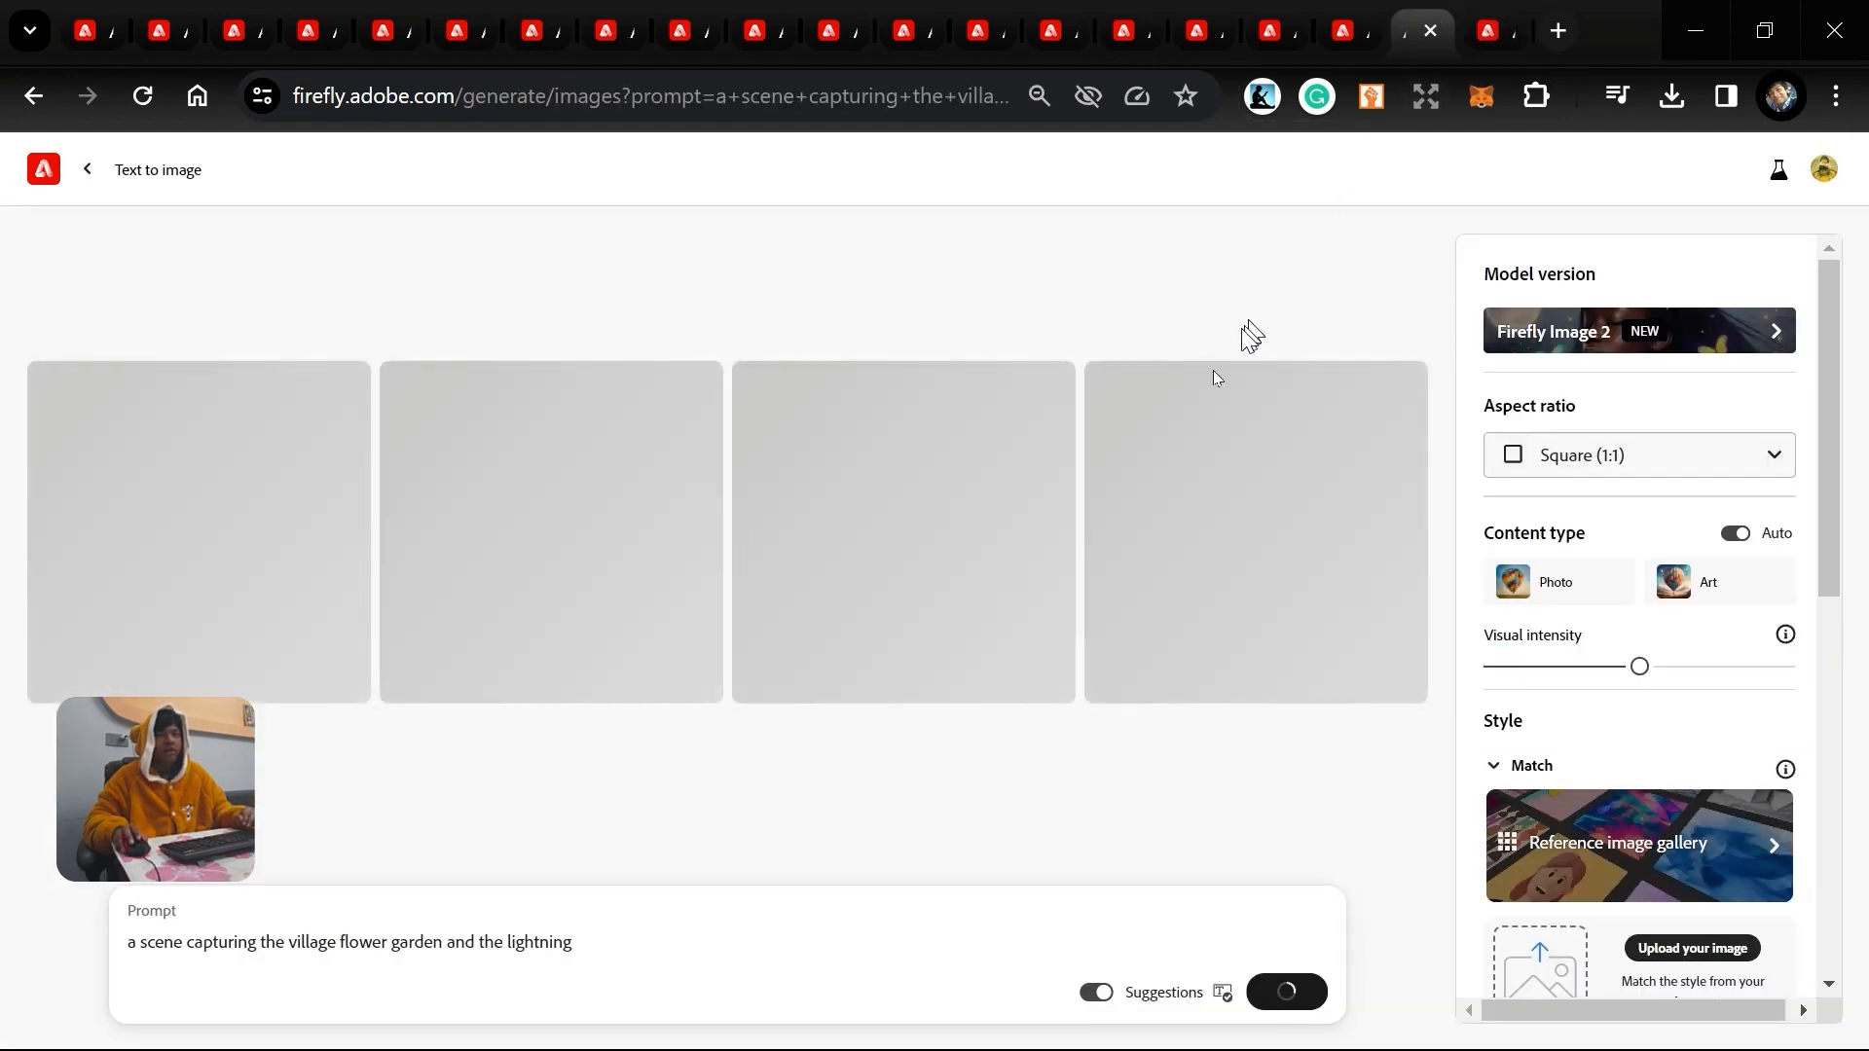
mouse_move(1359, 21)
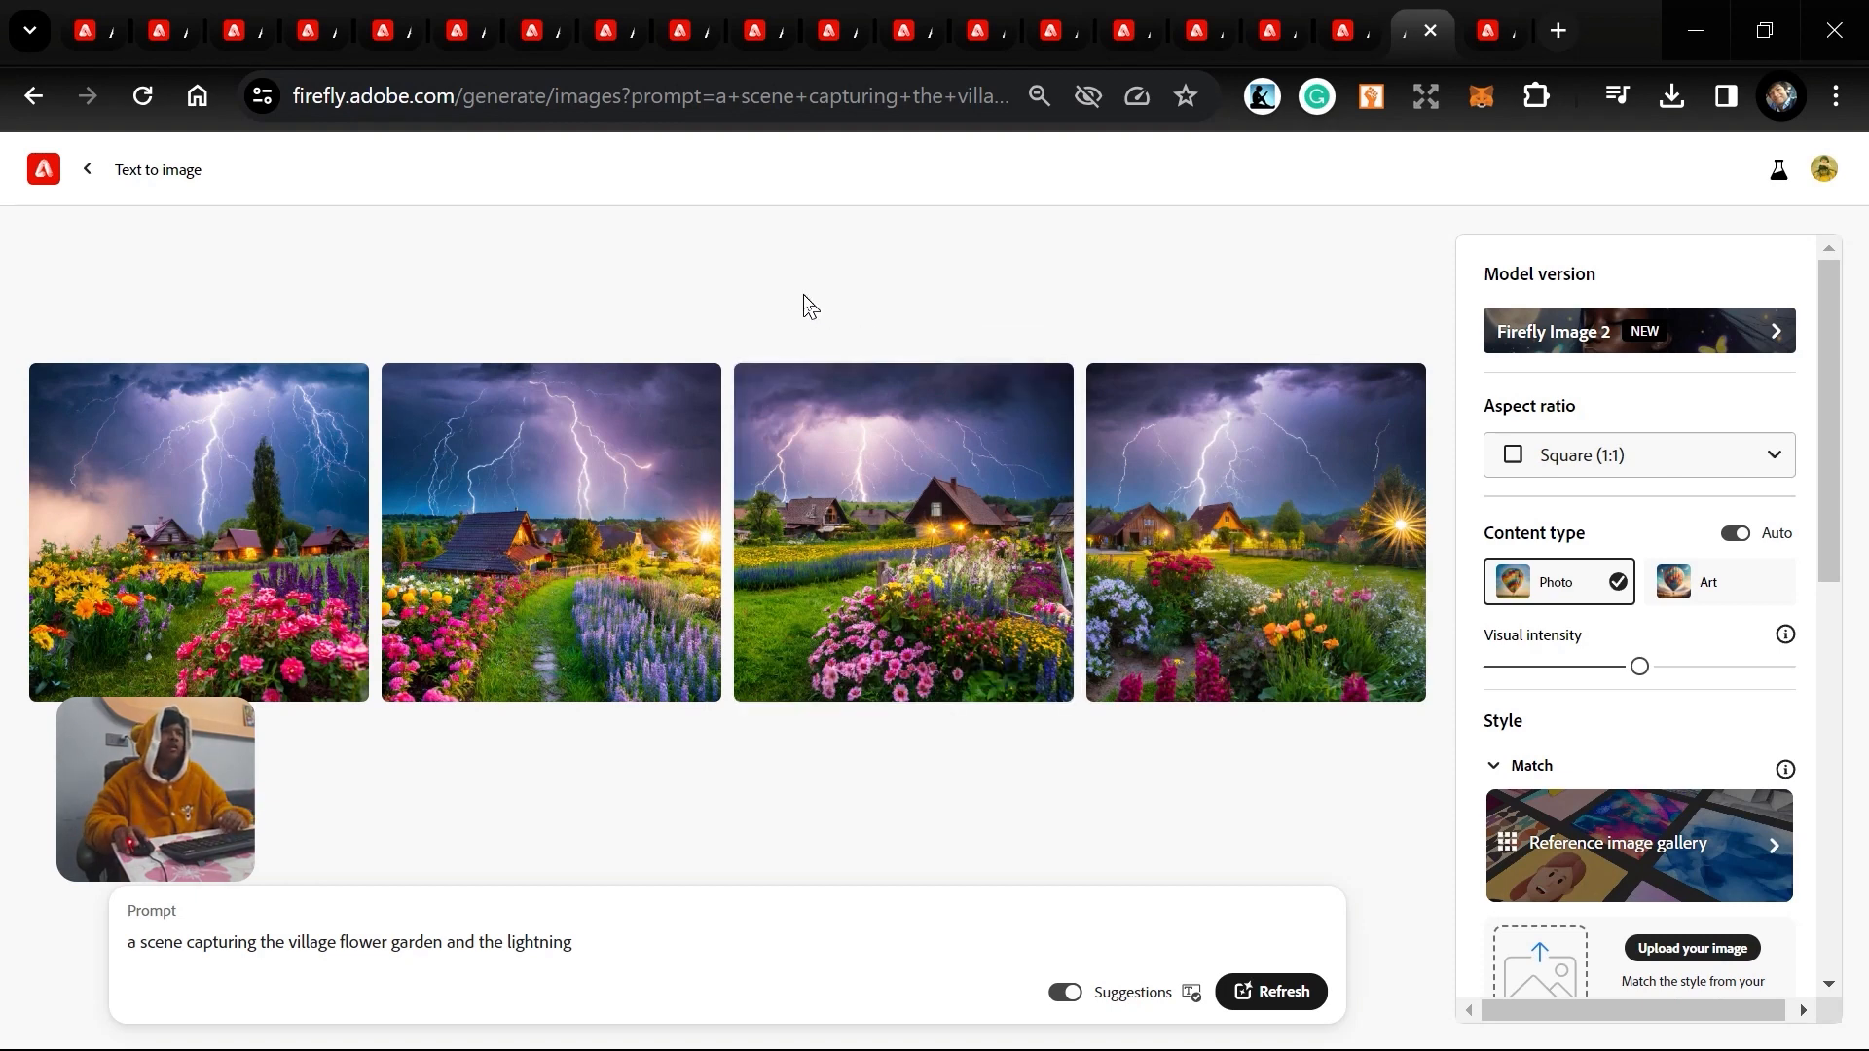
Review the aurora landscape and village flower garden images again, and return to the community gallery.
click(1343, 30)
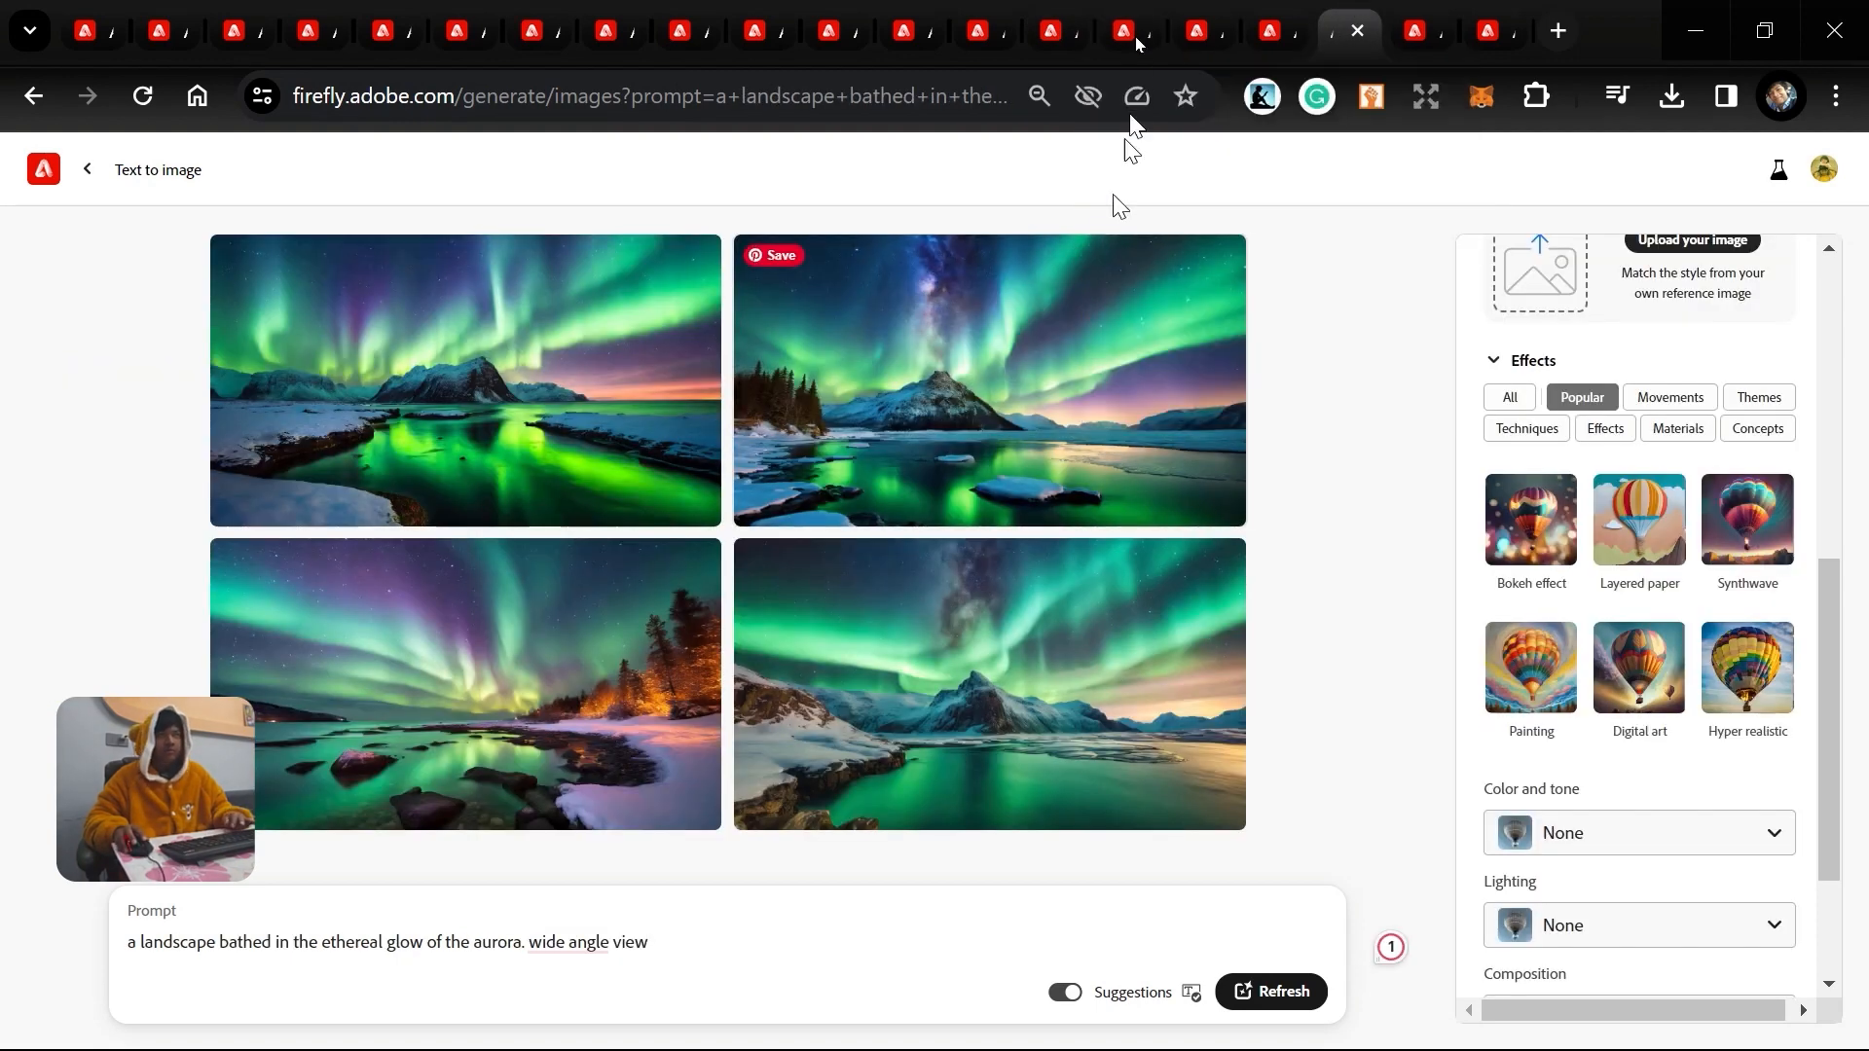
click(1137, 16)
click(1300, 14)
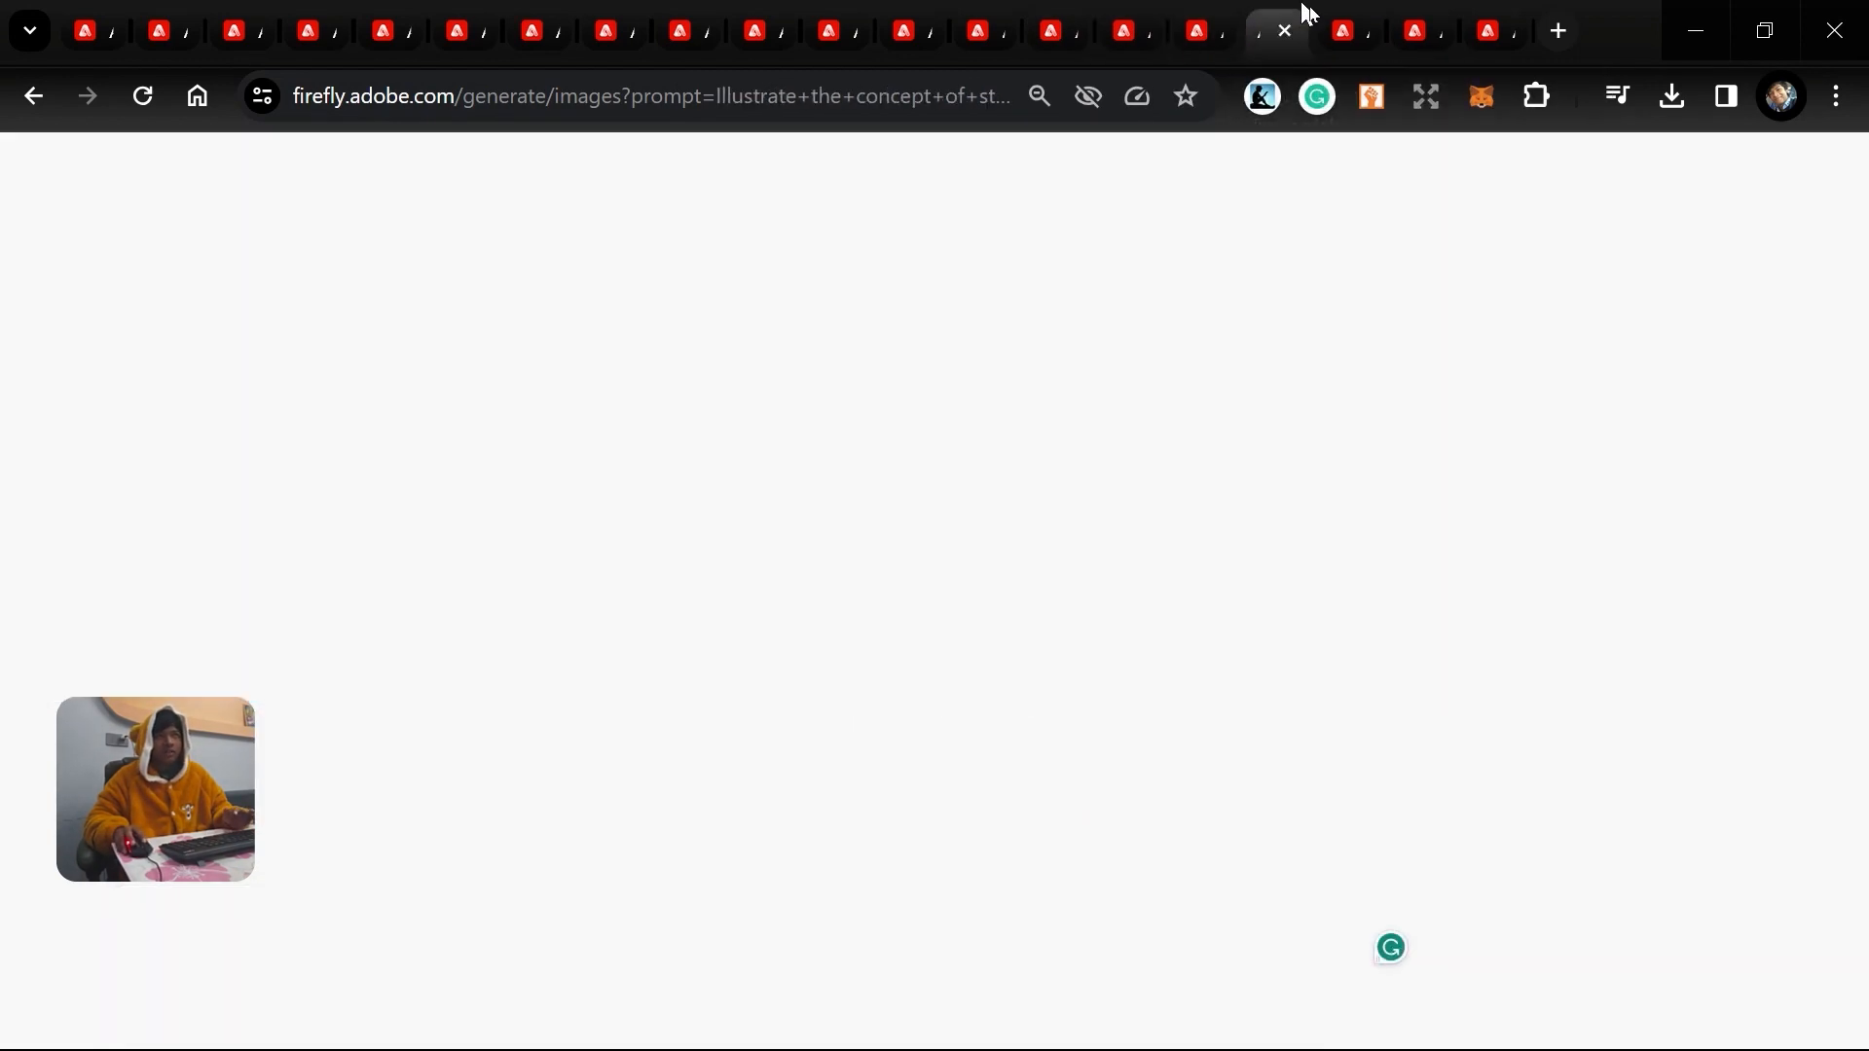
click(1344, 30)
click(1420, 20)
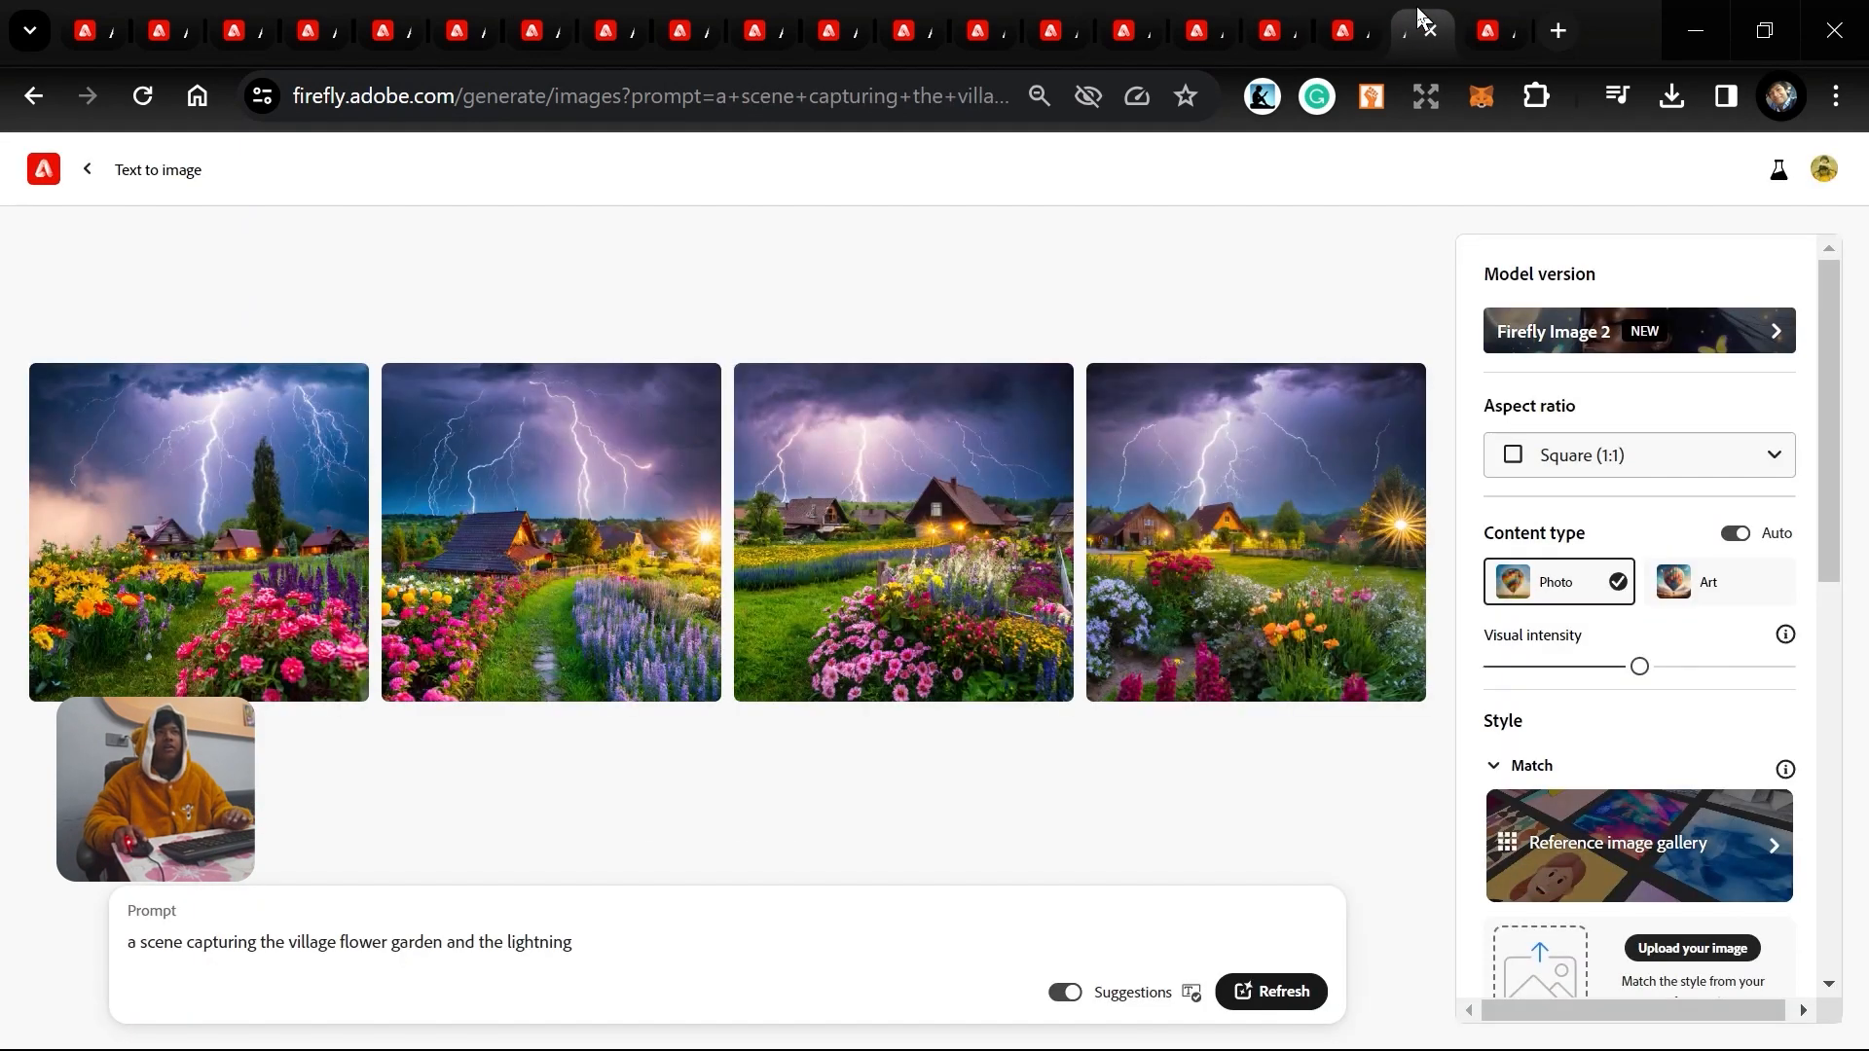
click(1490, 30)
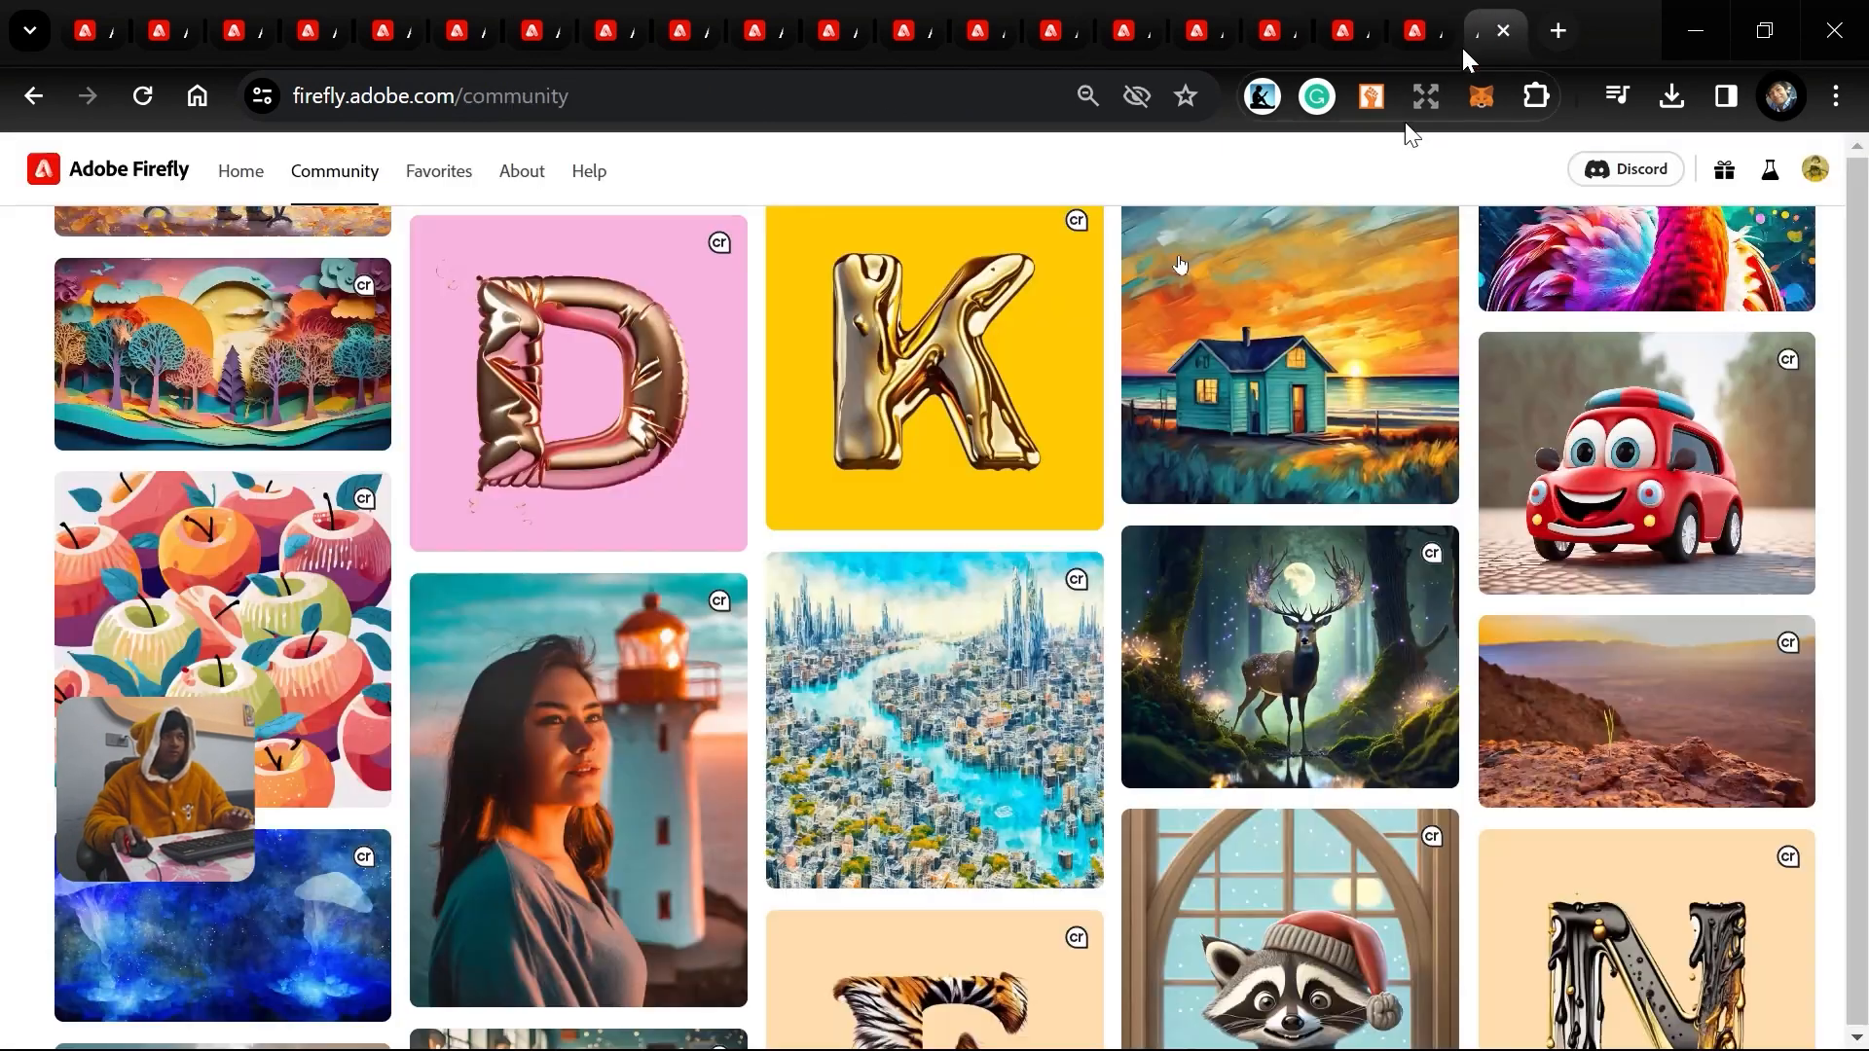
Set the village flower garden scene to Widescreen (16:9) with the Wide angle composition and generate new images.
scroll(764, 354, up, 8)
scroll(837, 356, down, 15)
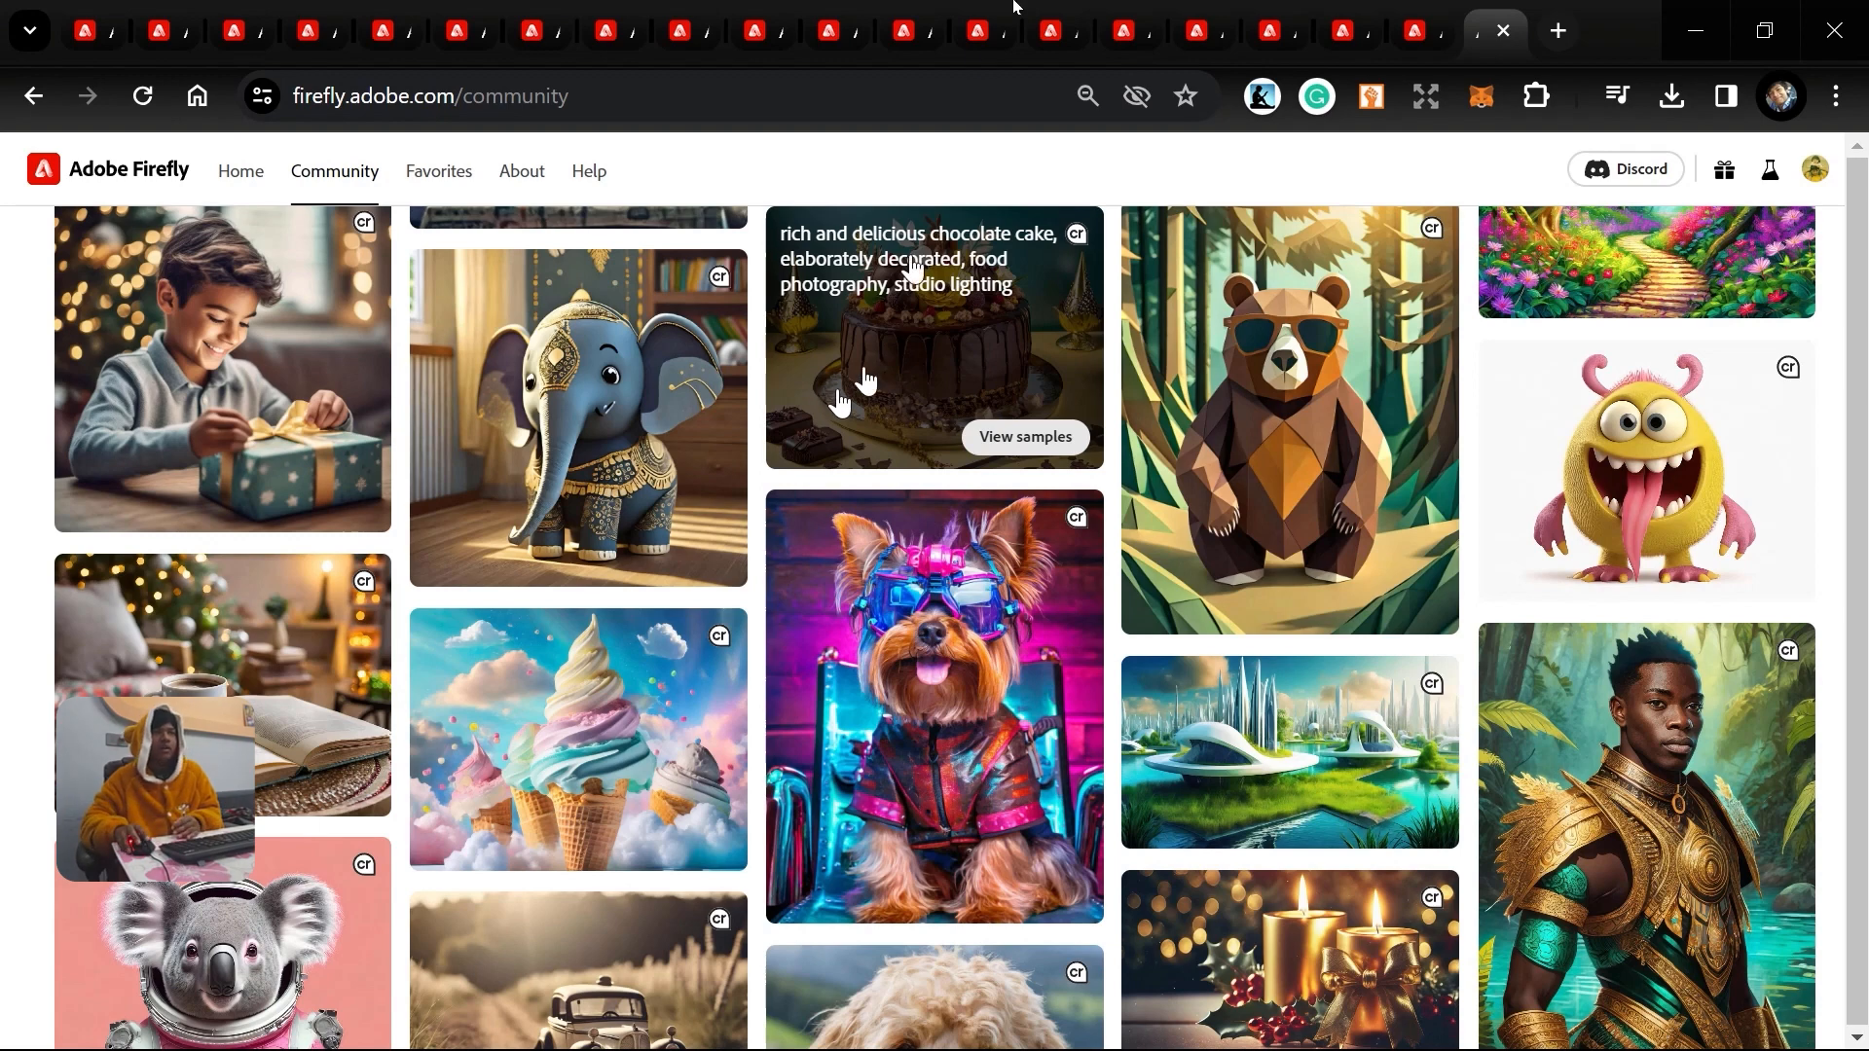
click(1422, 27)
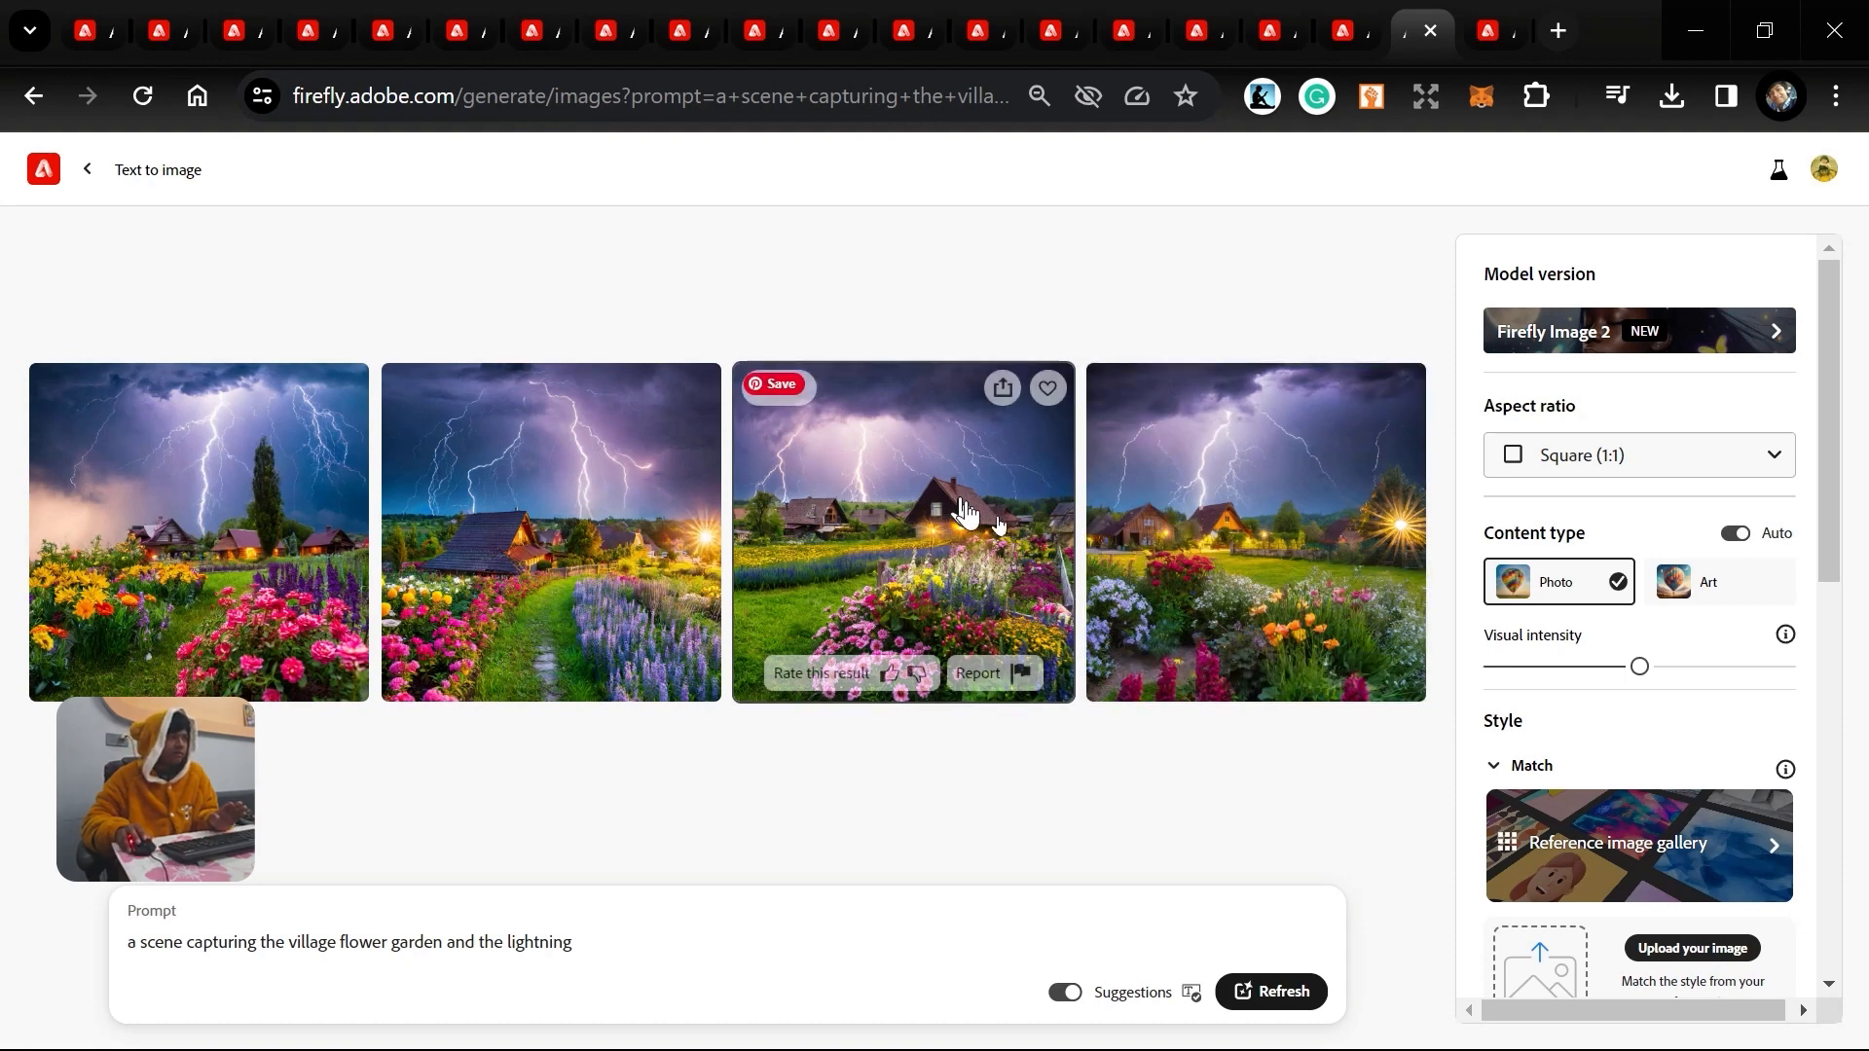
click(1665, 458)
click(1626, 658)
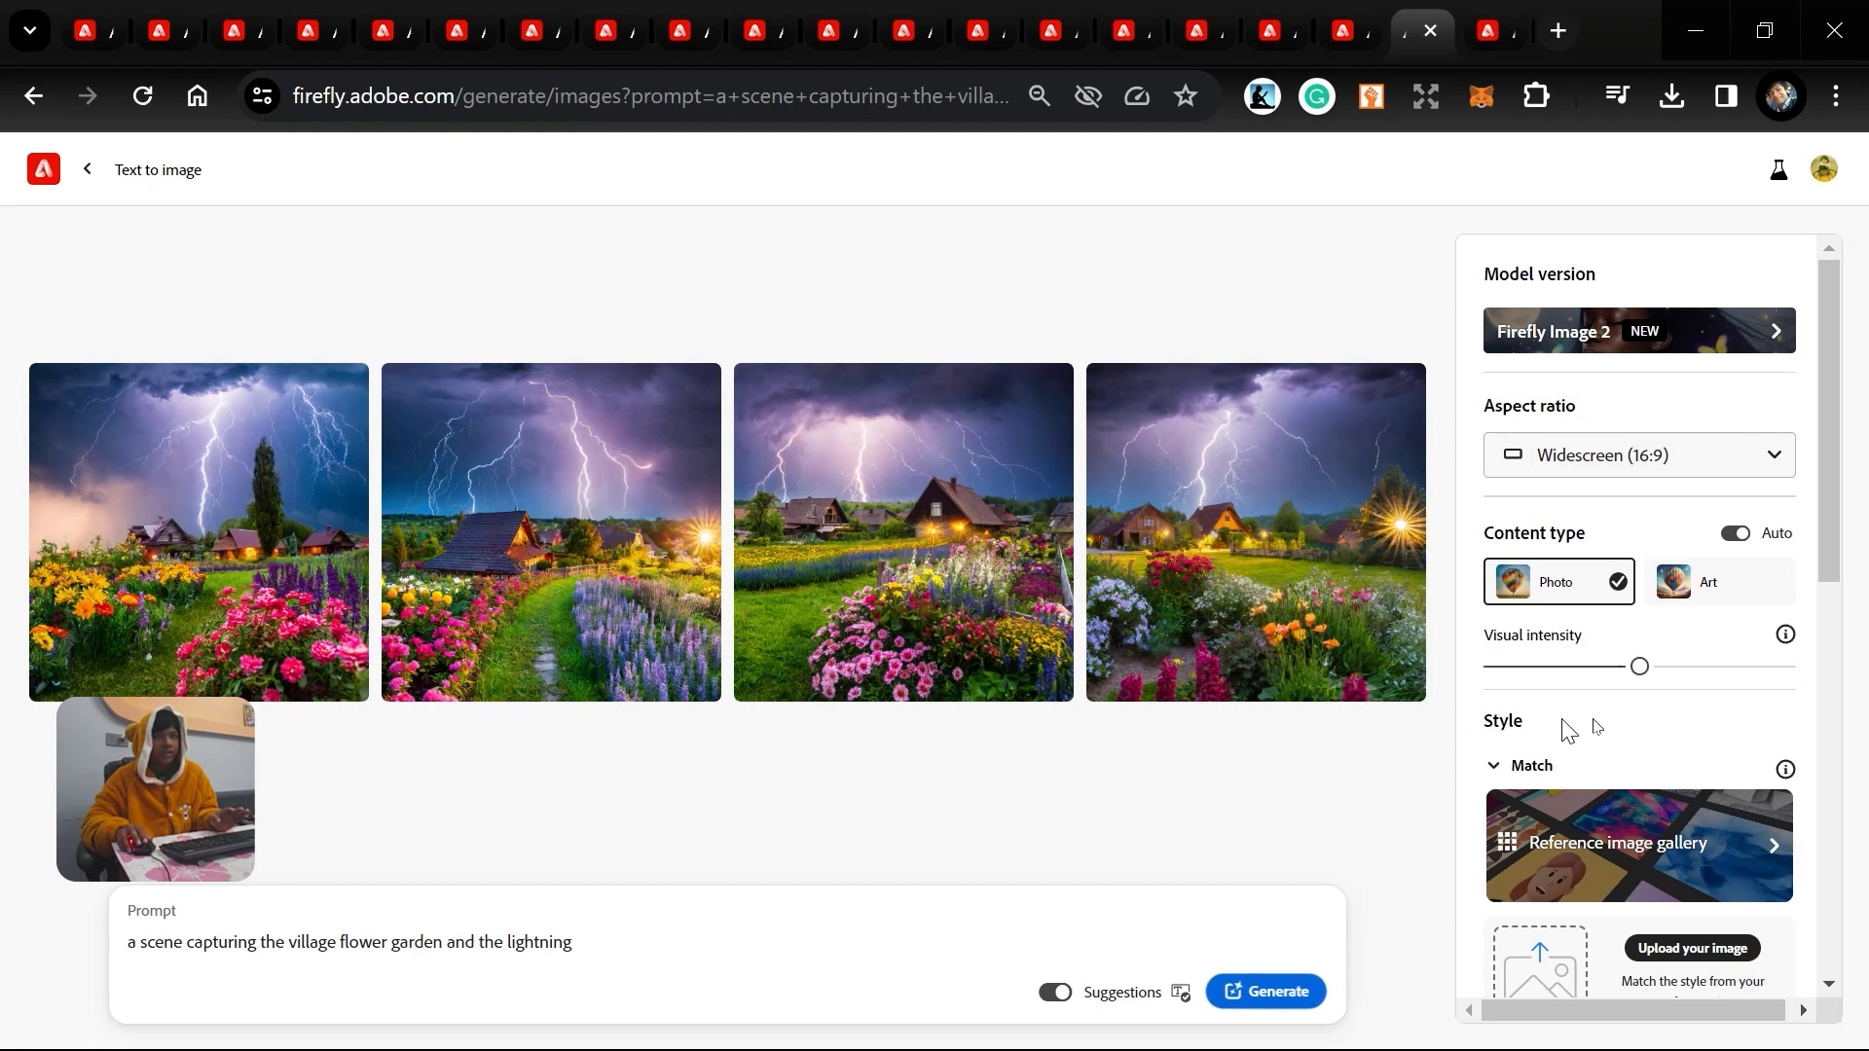
scroll(1594, 730, down, 8)
click(1602, 823)
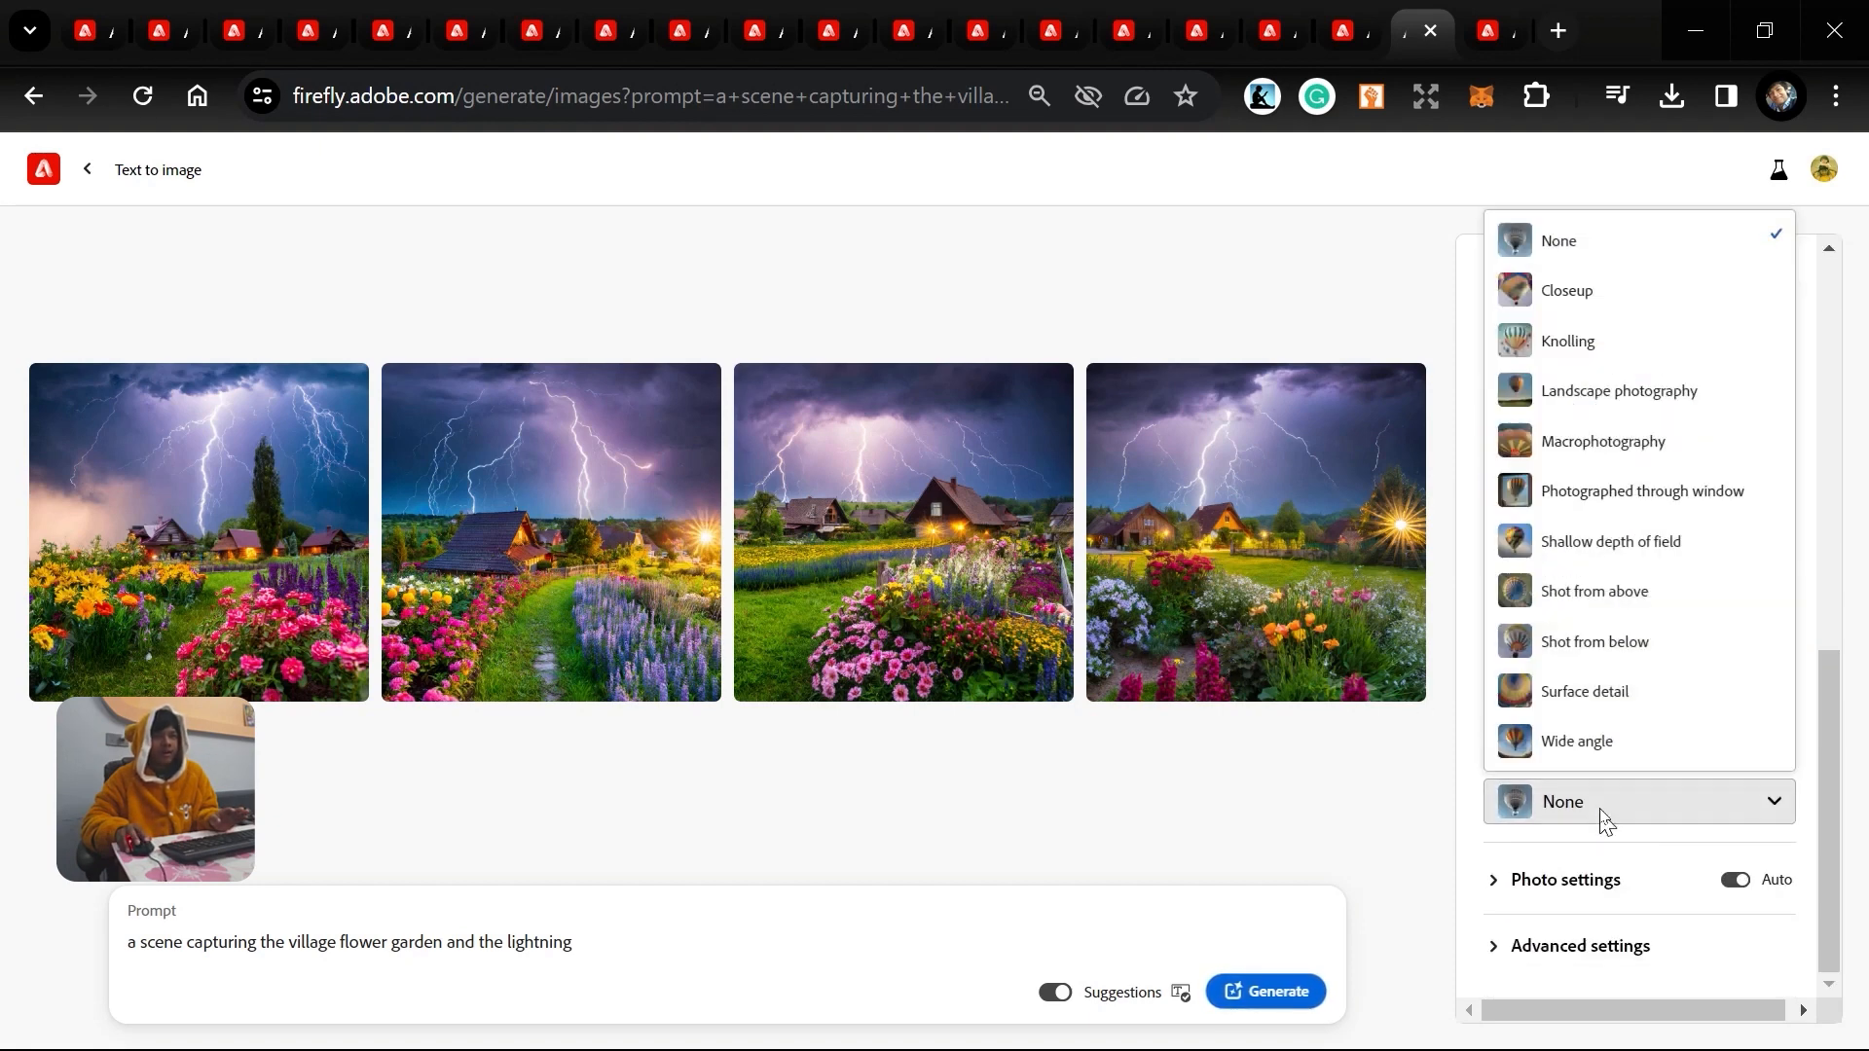
click(1595, 742)
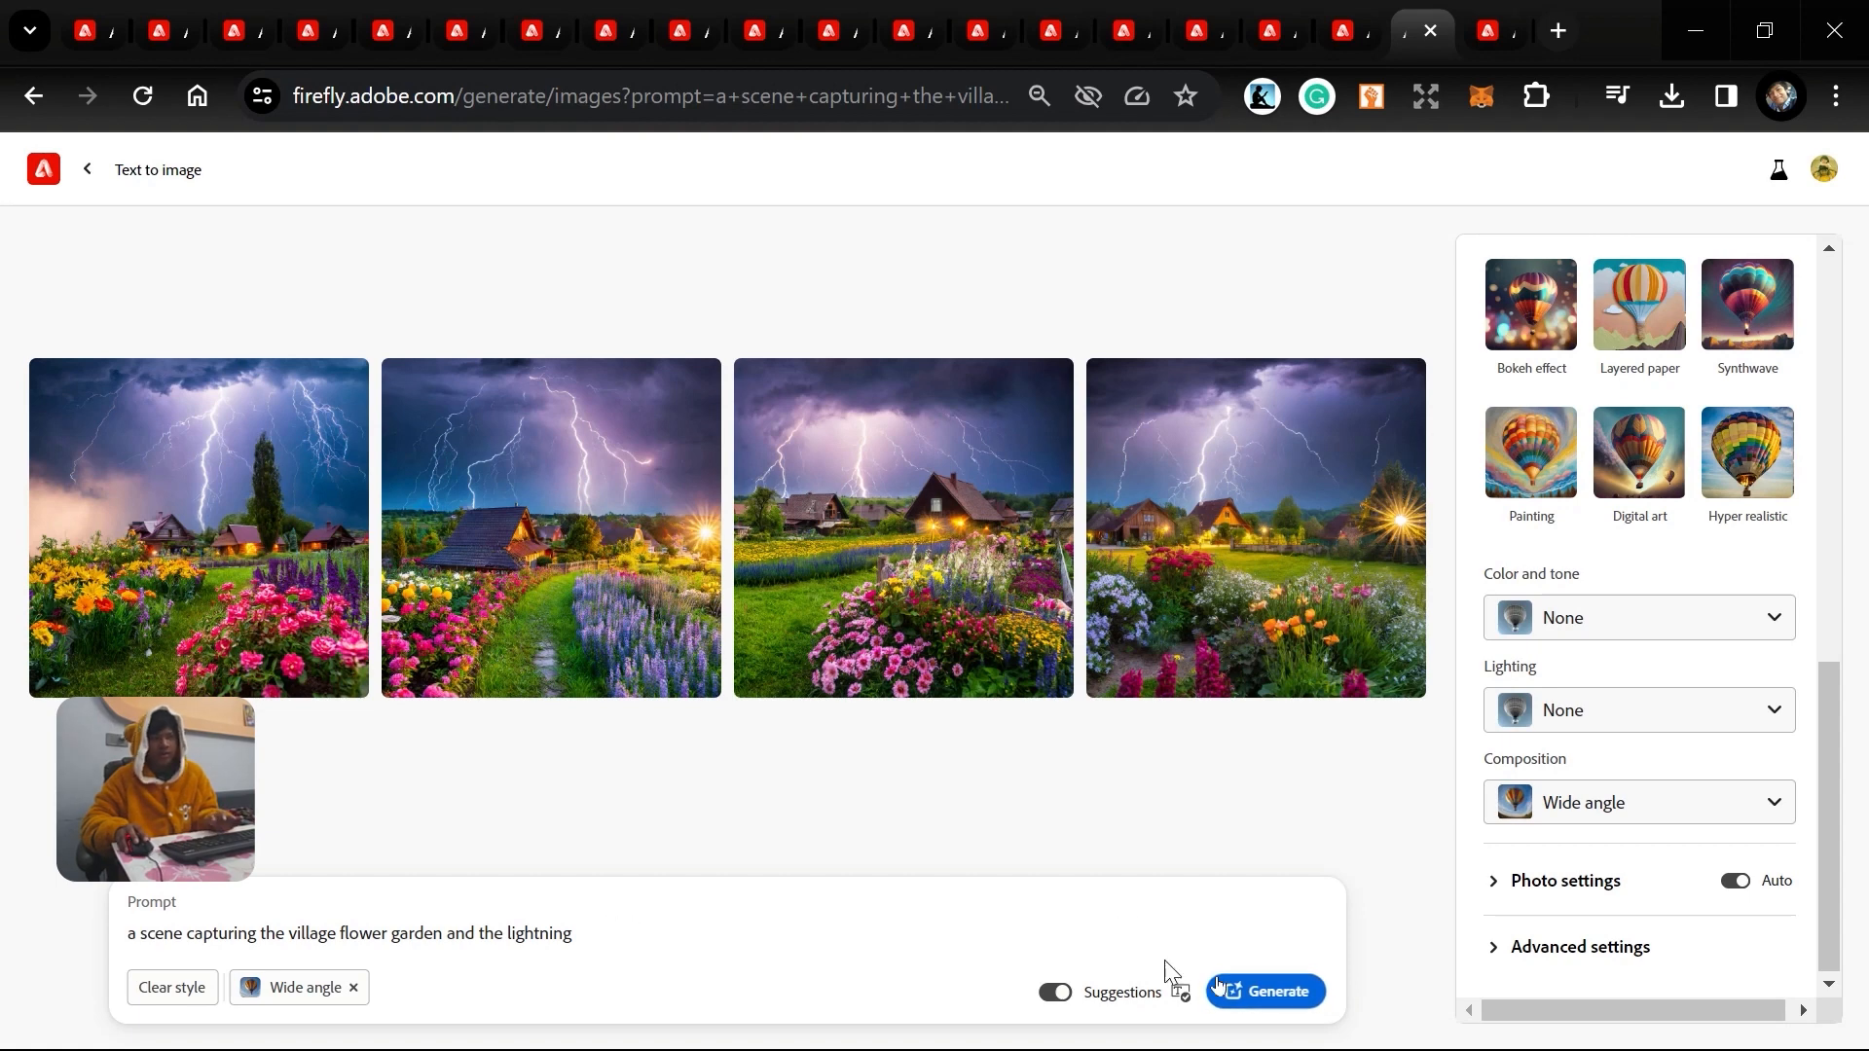
click(1276, 989)
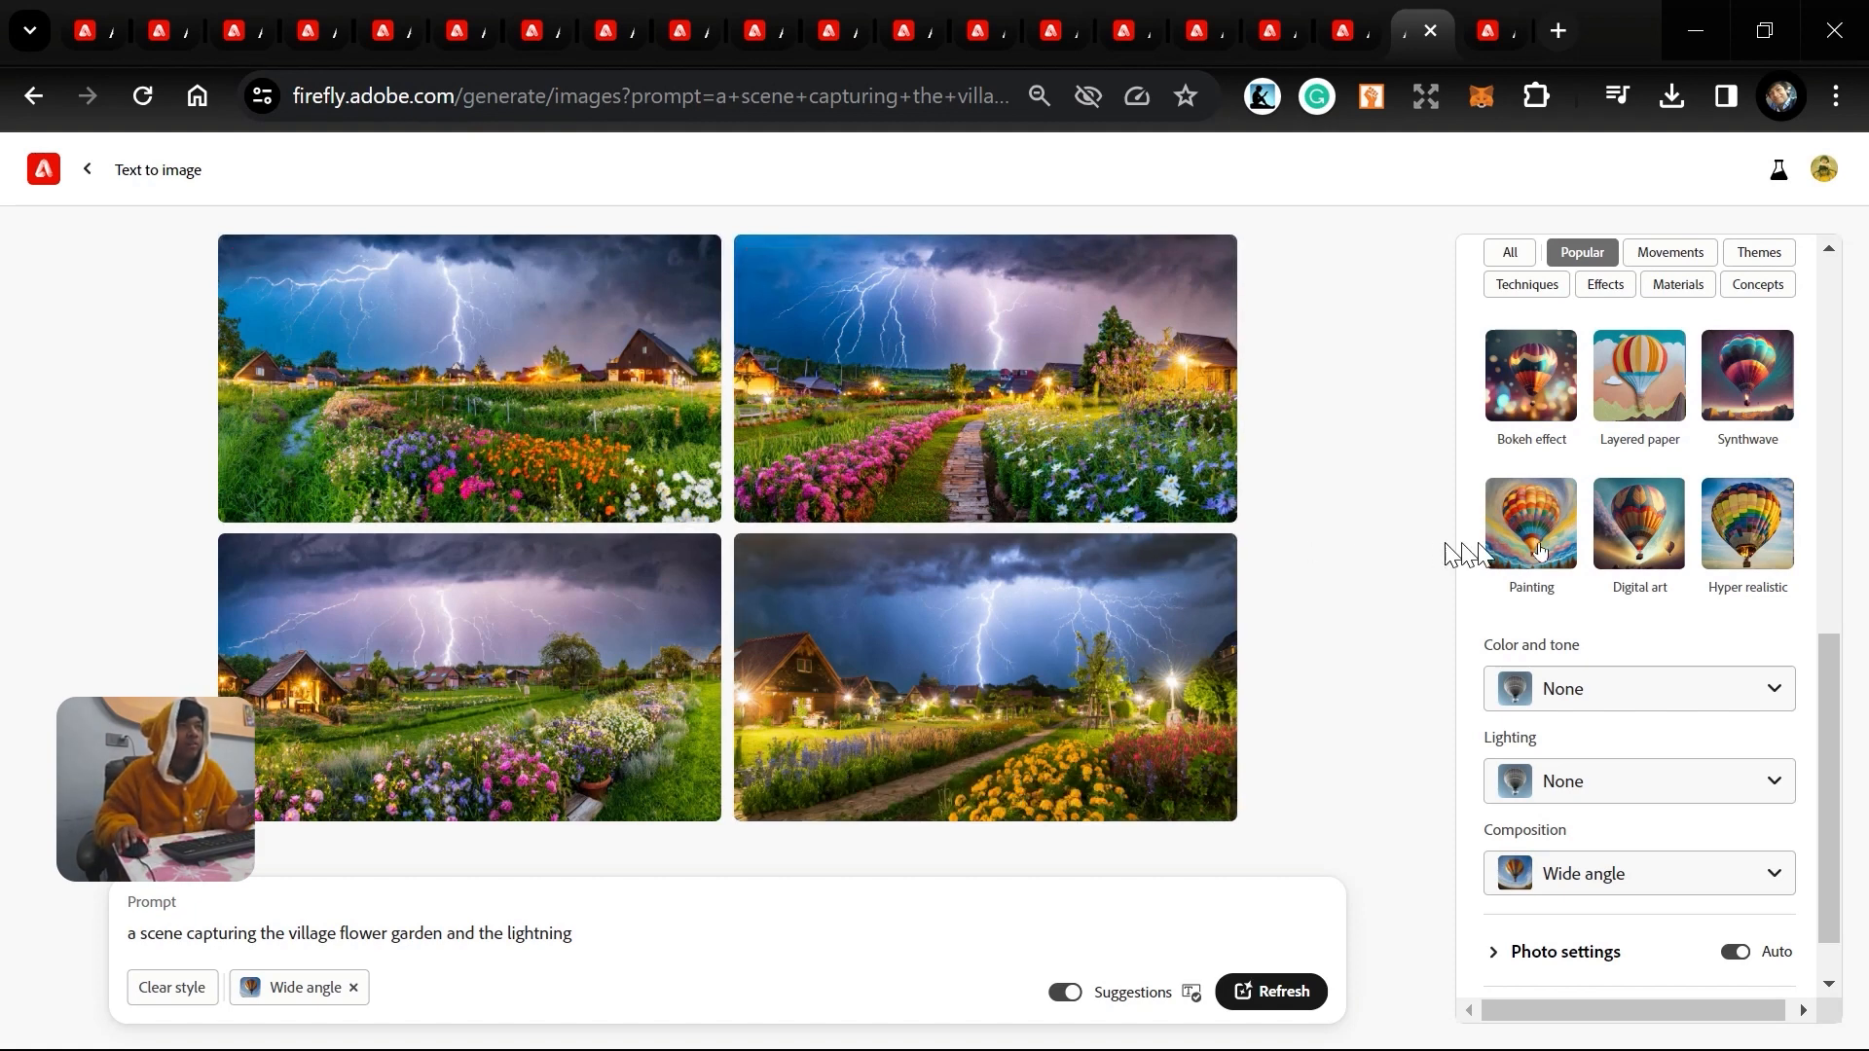
Change the village flower garden scene's content type to Art and regenerate the images.
scroll(1433, 541, up, 10)
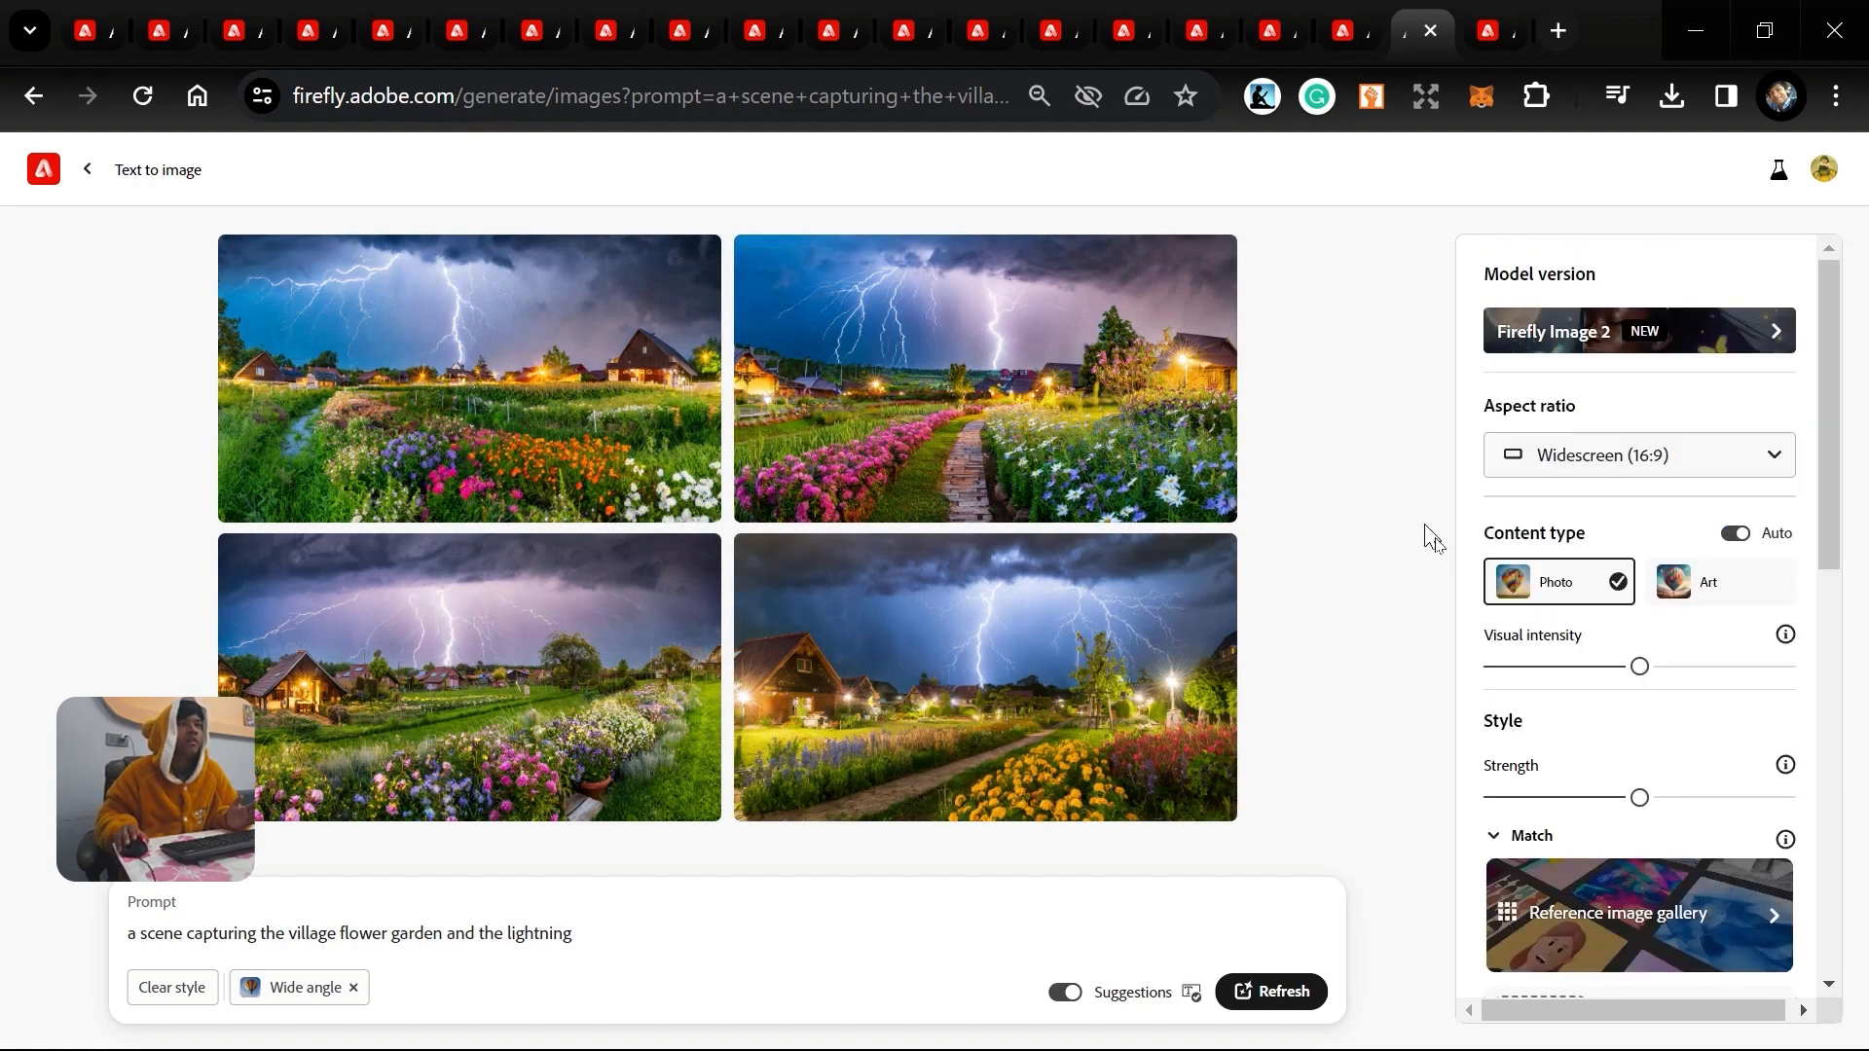
click(1742, 584)
click(1287, 993)
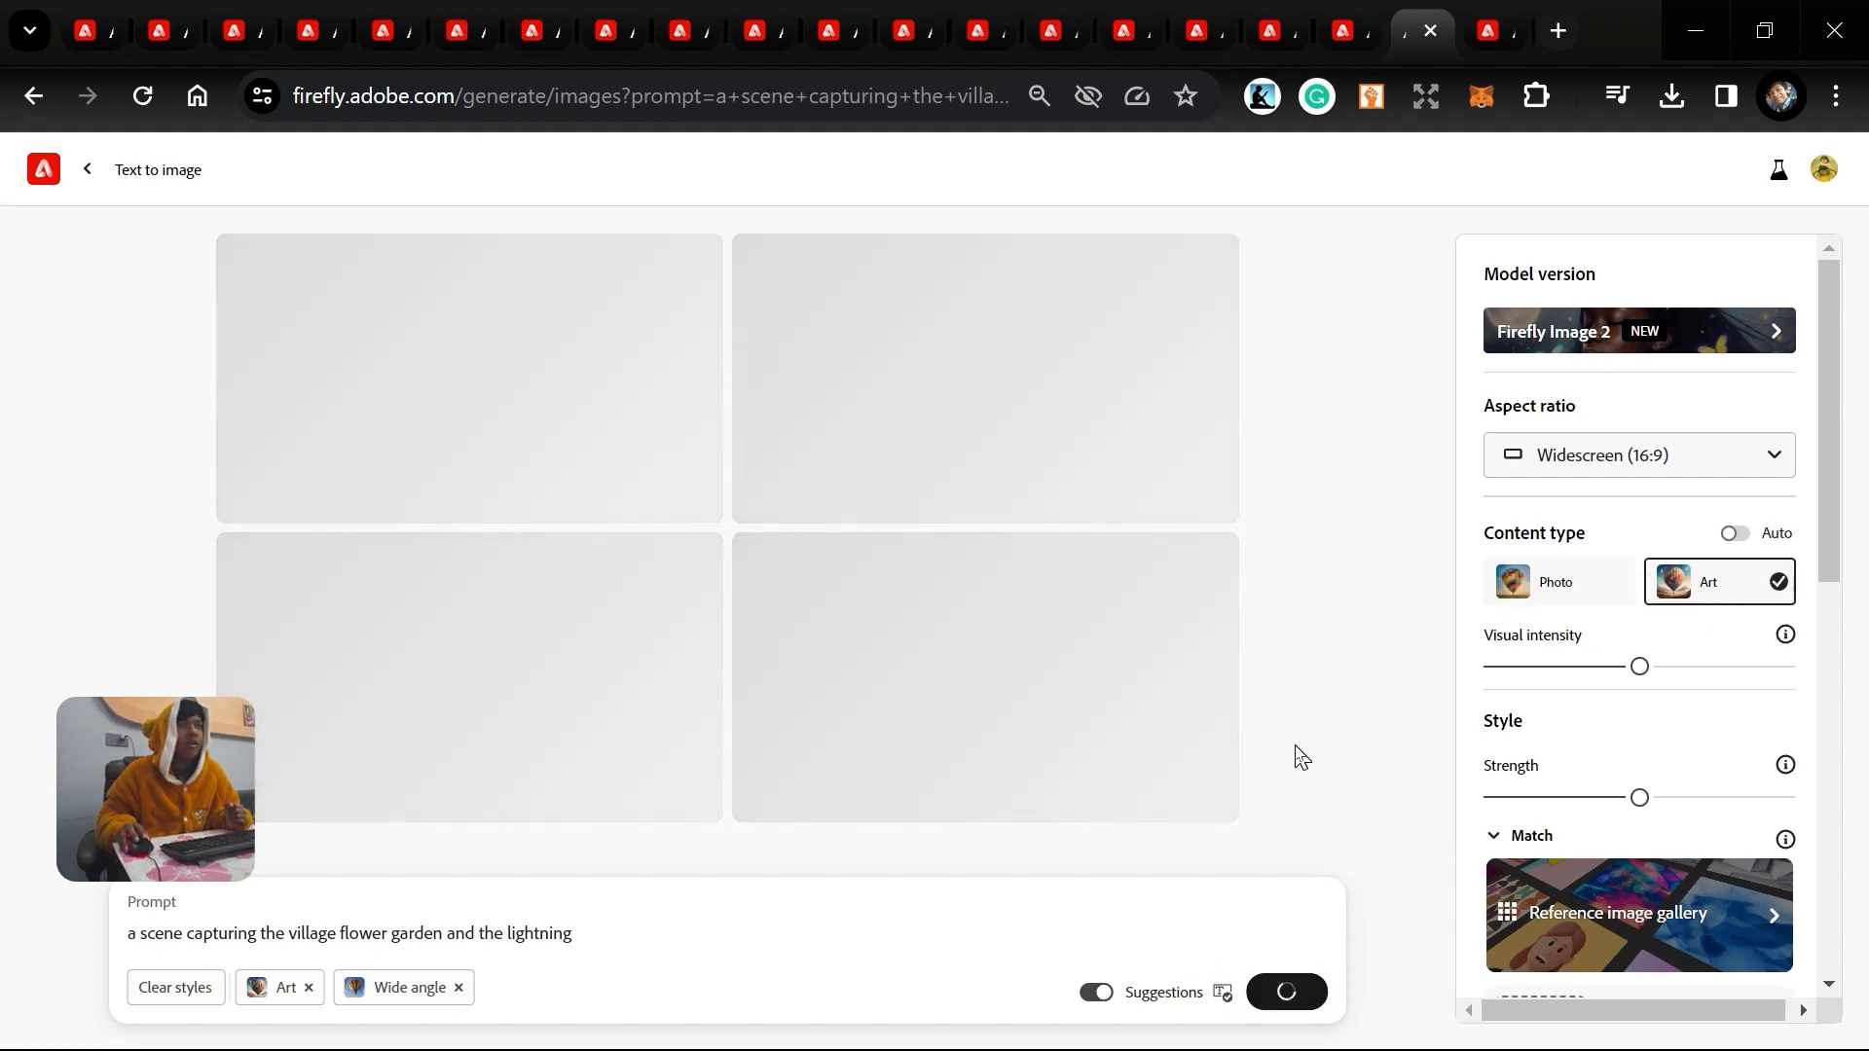
Look back through the previously generated image sets and view the painted gentle wind flower images.
click(1346, 27)
click(1270, 24)
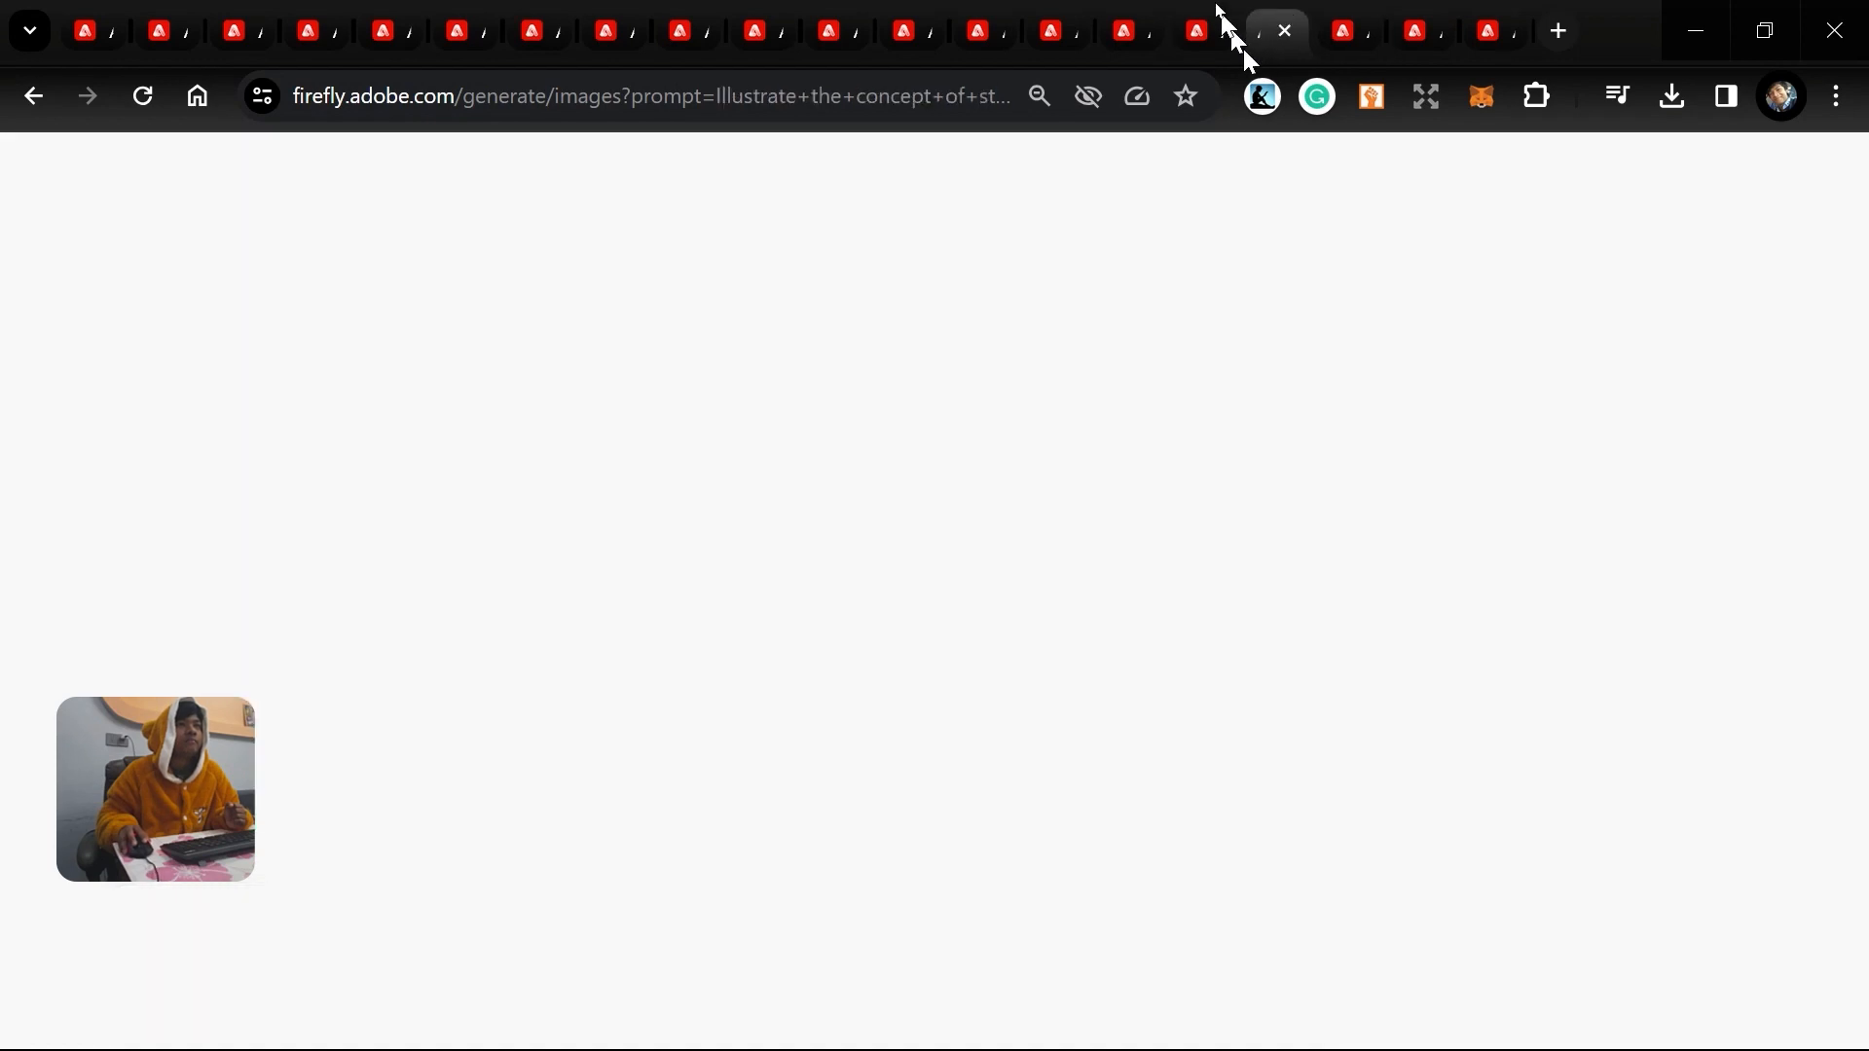
click(1217, 14)
click(1129, 20)
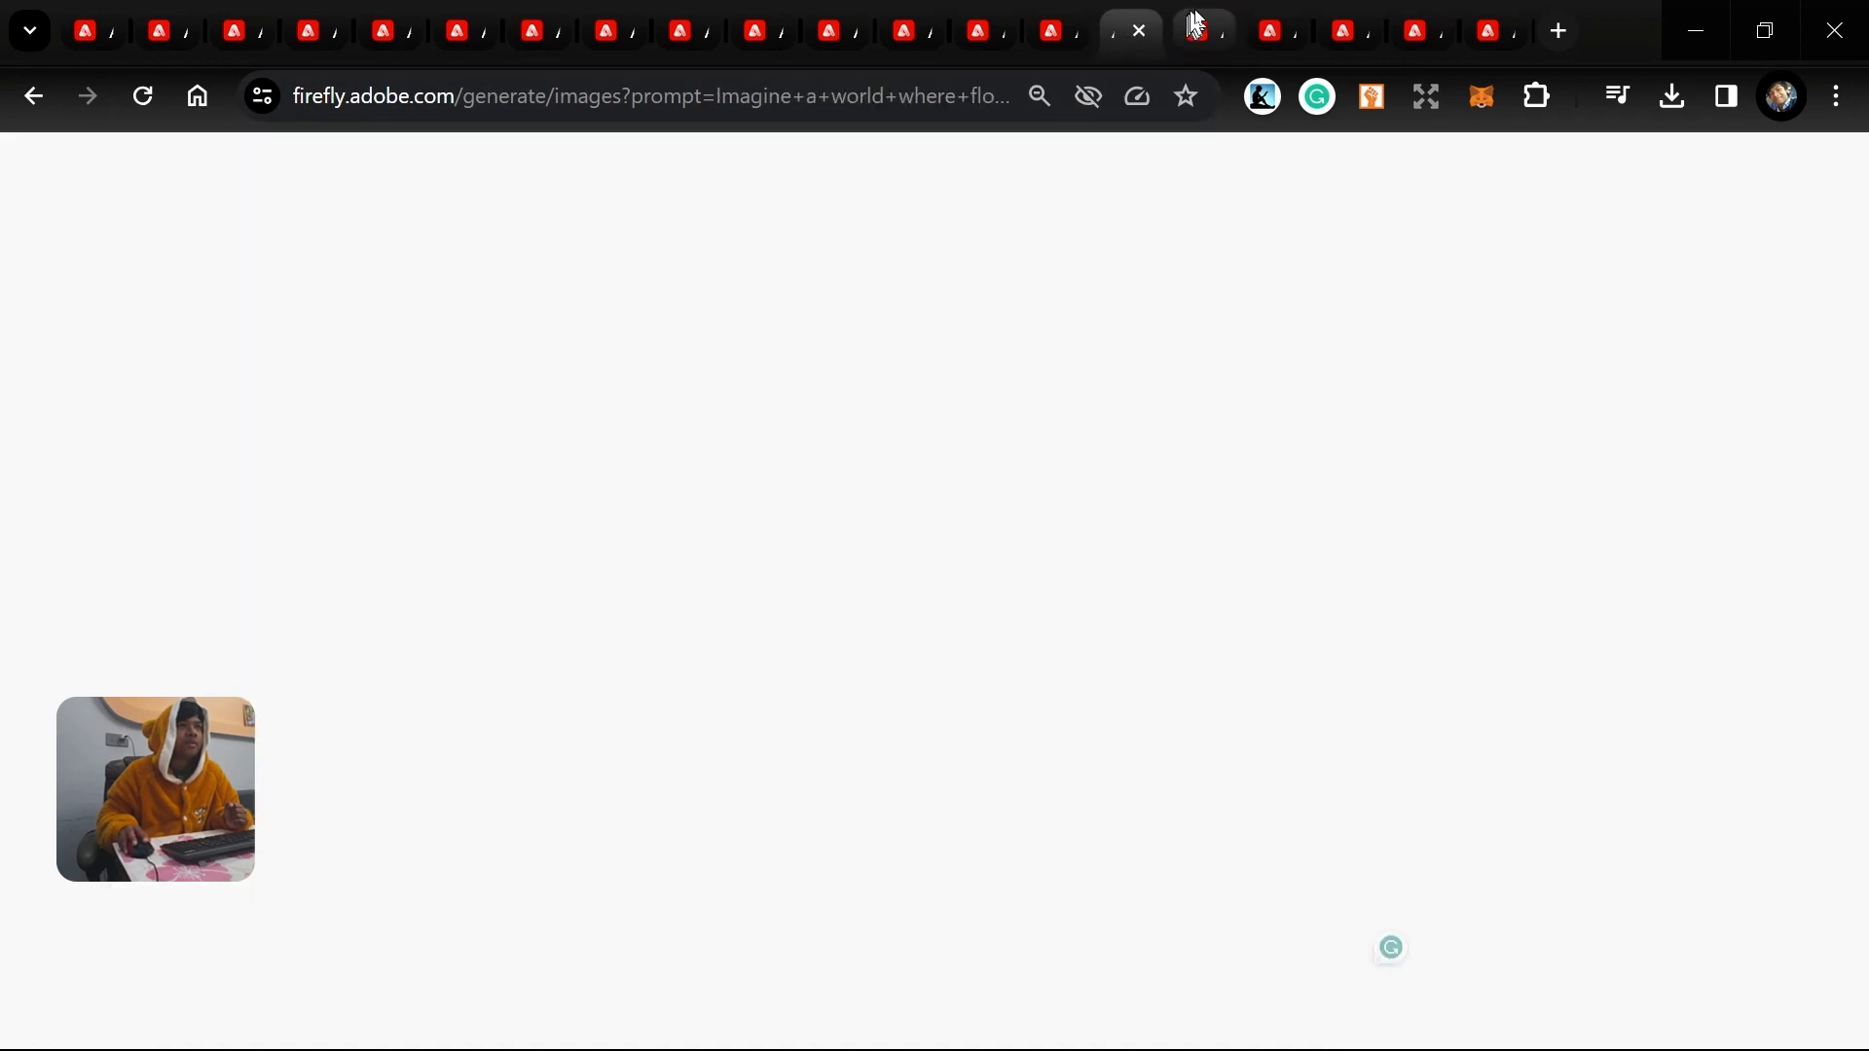
click(1192, 27)
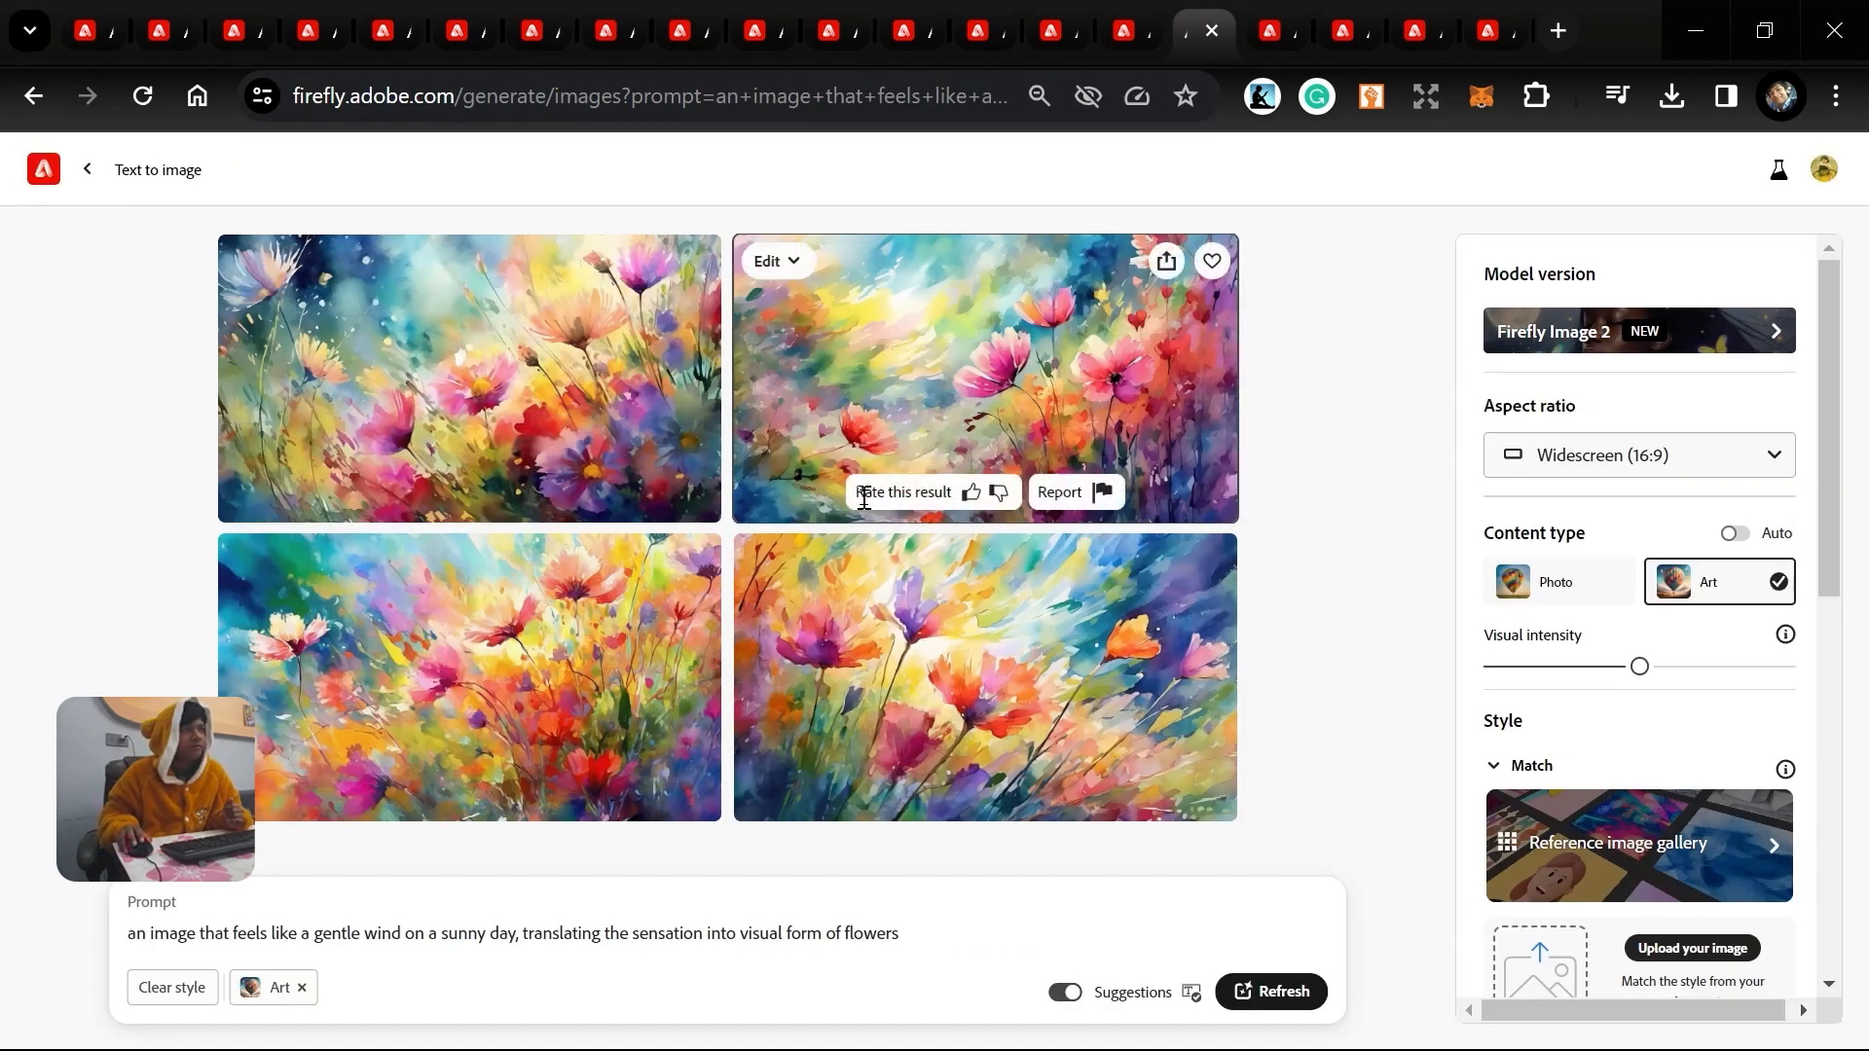
Review the retro-futuristic diner, intertwining blood vessels and flower-inspired cityscape images, and return to the community gallery.
click(175, 15)
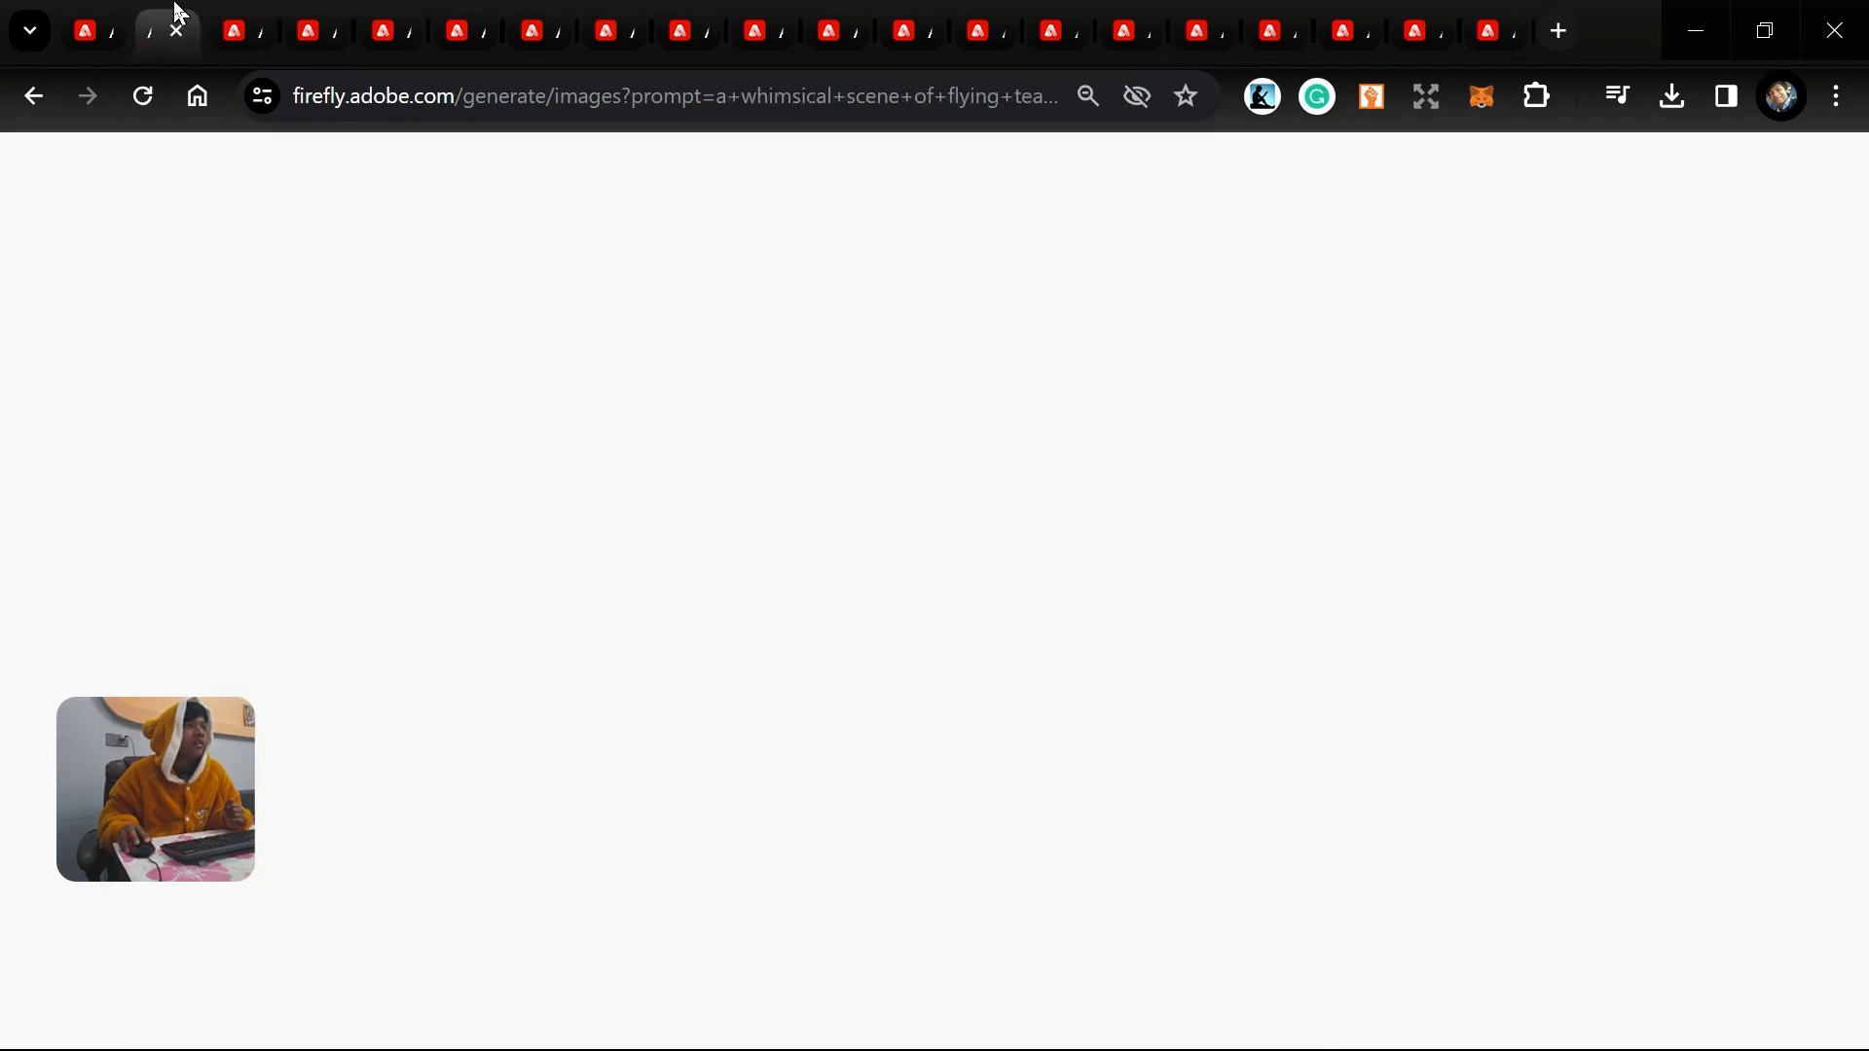
click(233, 14)
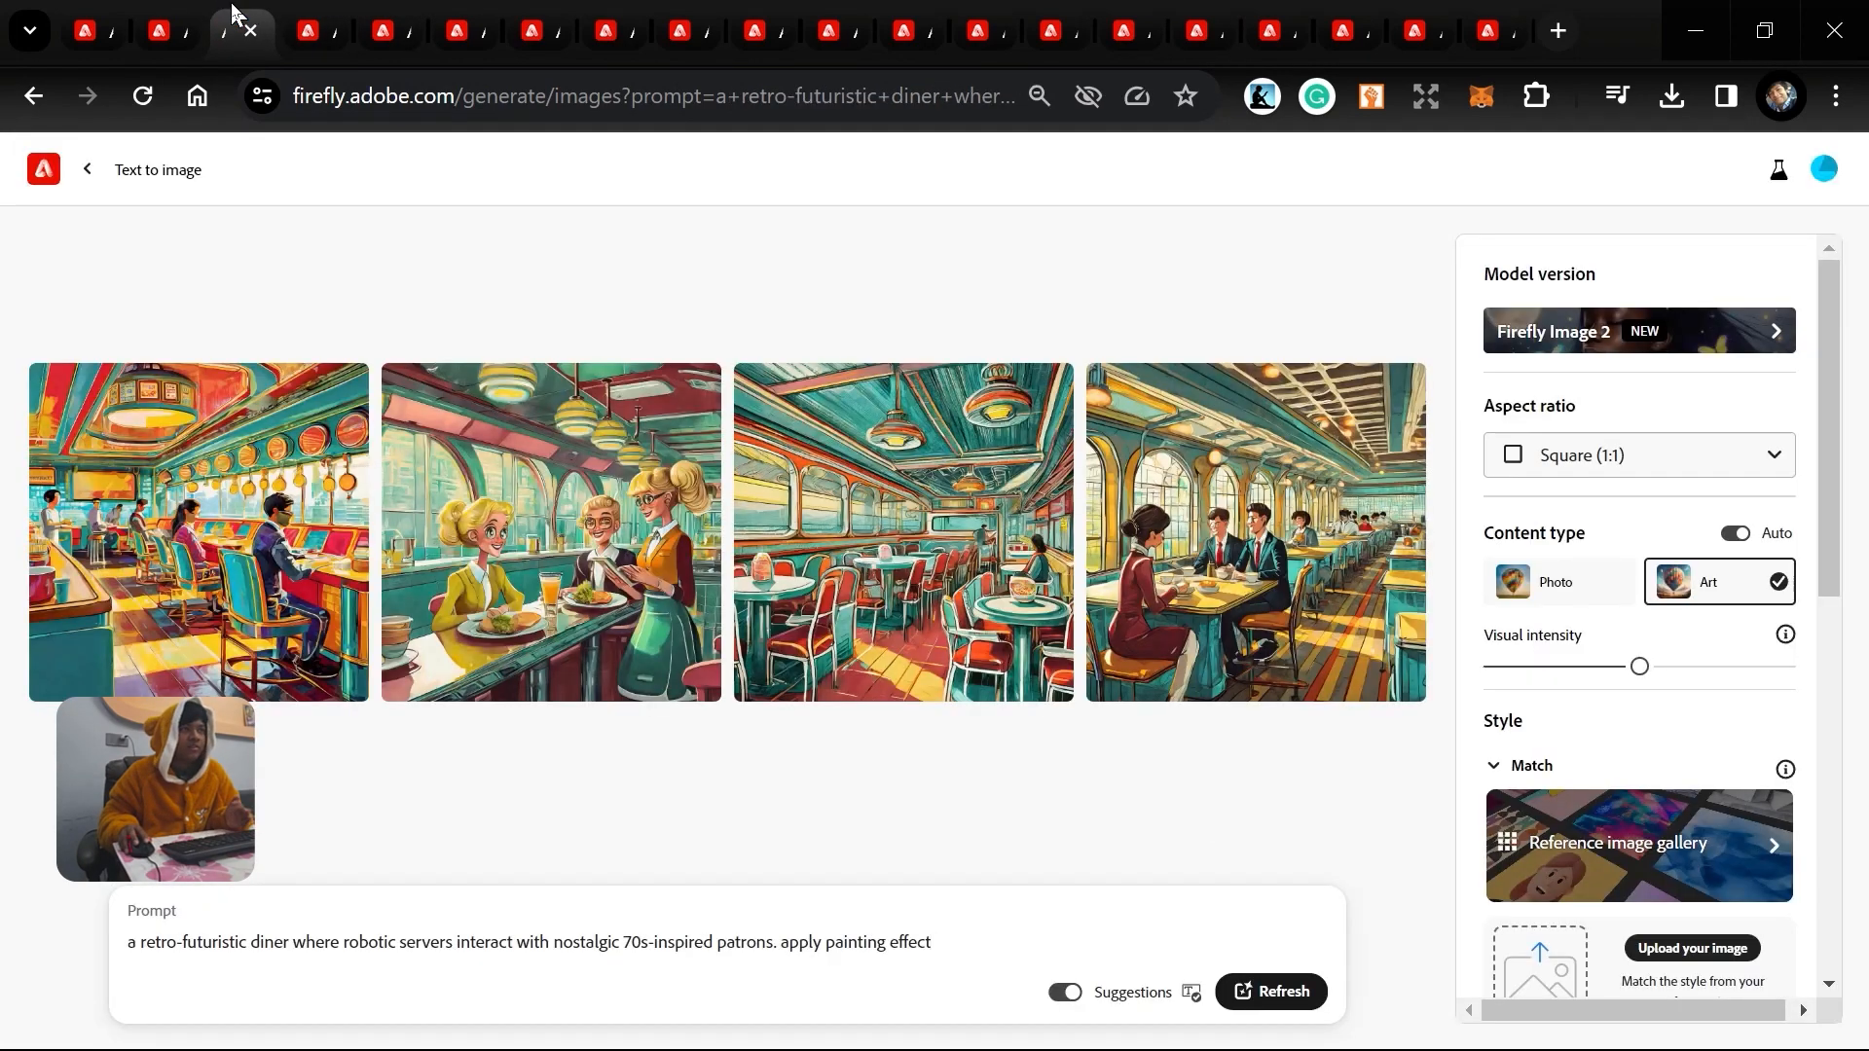
click(97, 23)
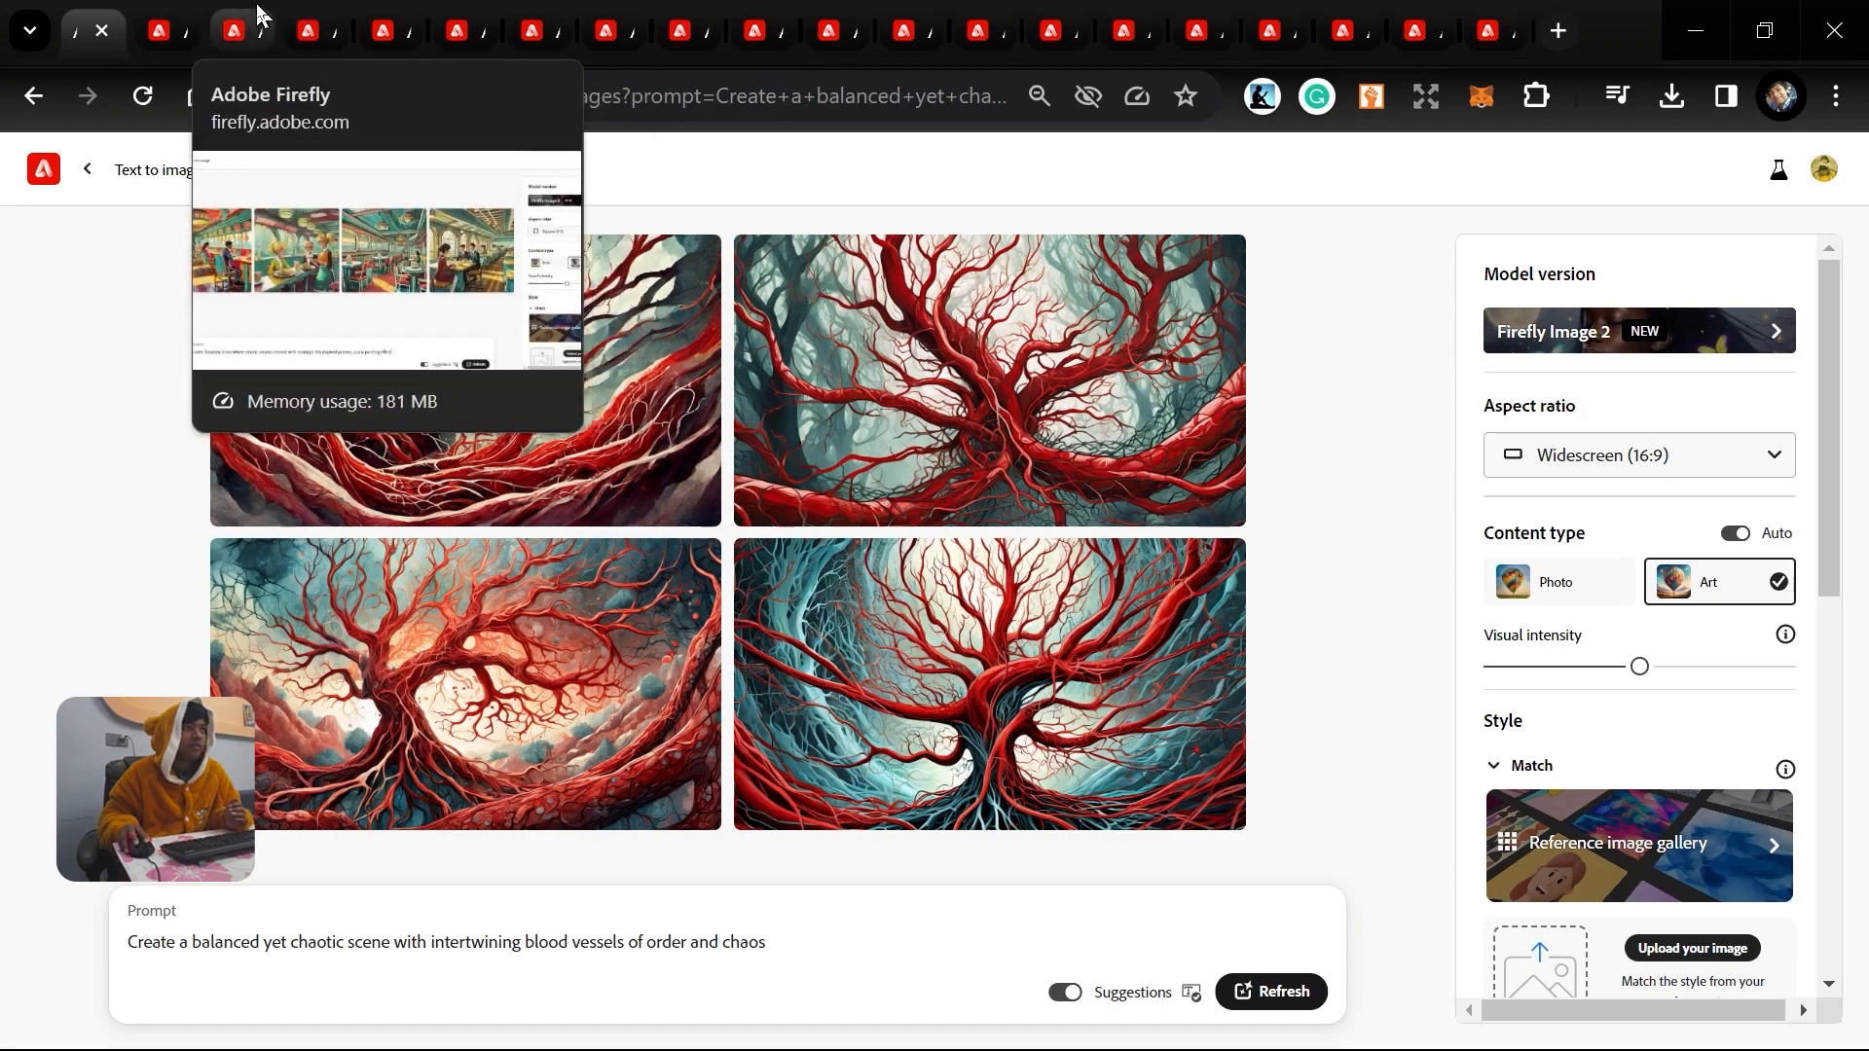
click(258, 14)
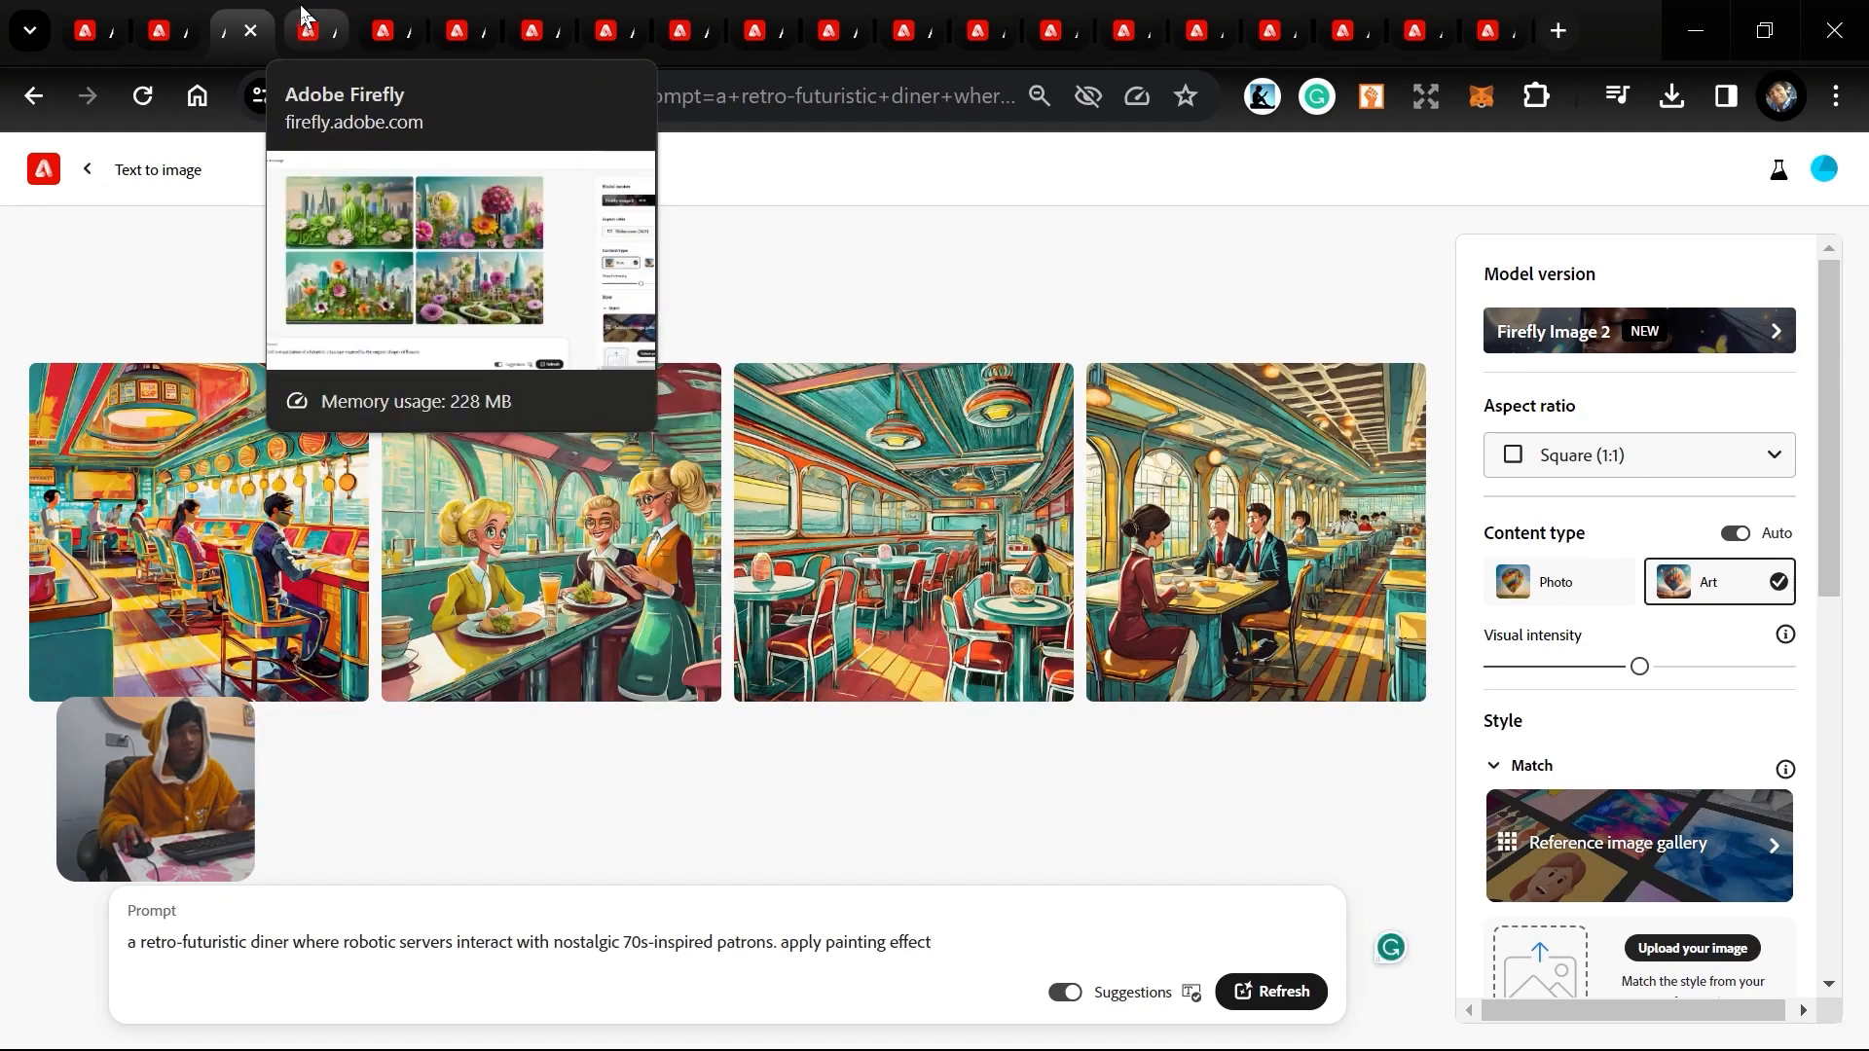
click(302, 13)
click(255, 16)
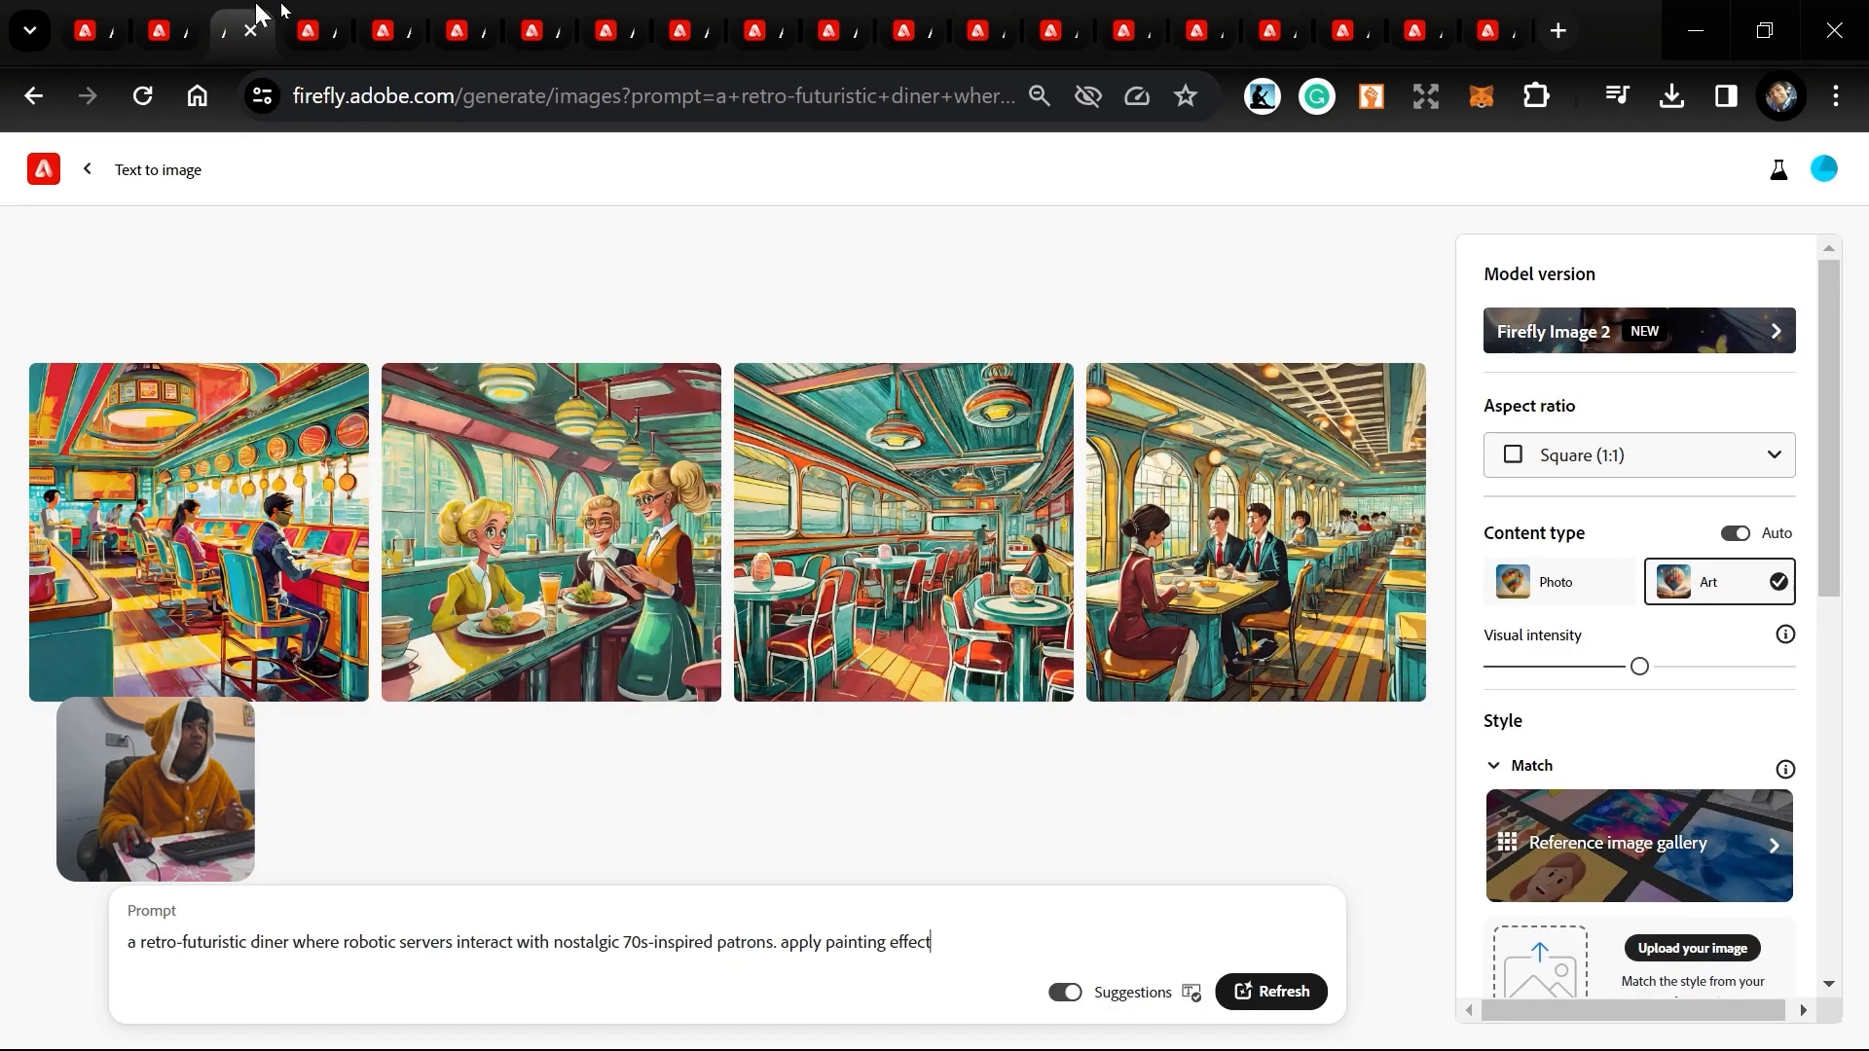
click(302, 15)
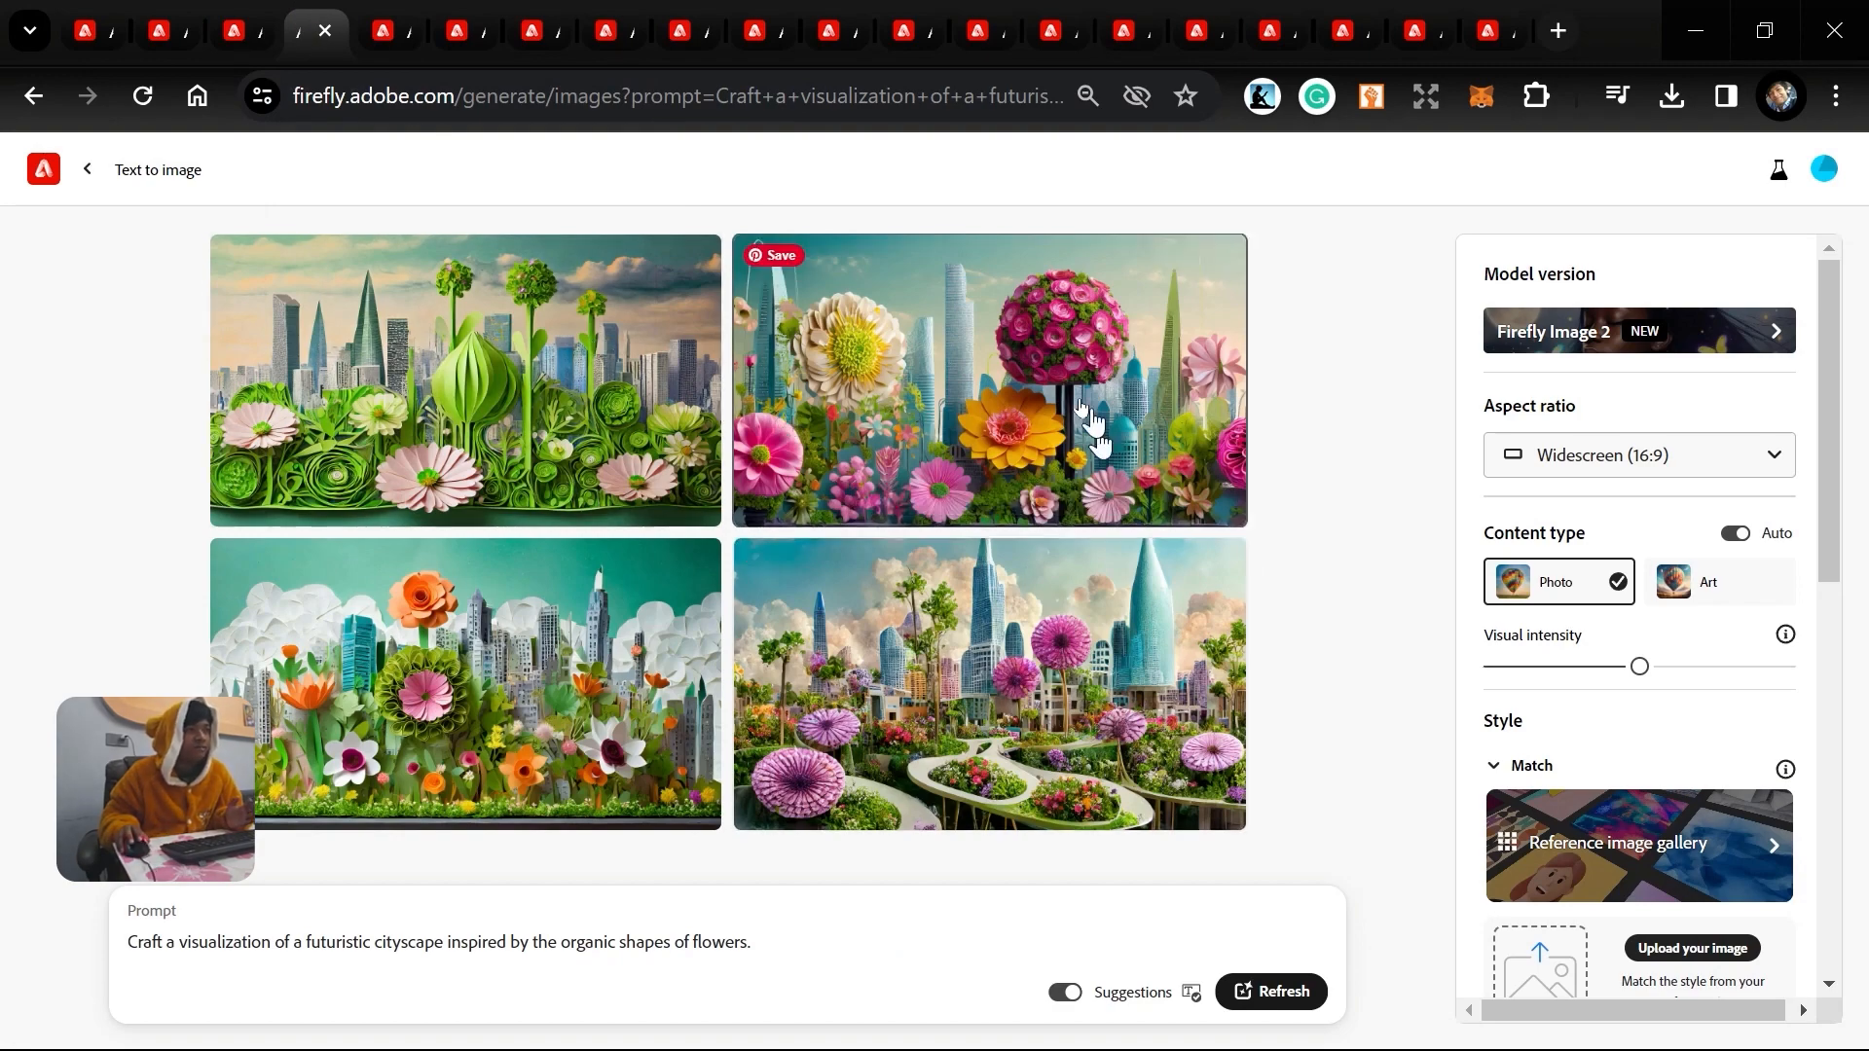
click(1499, 15)
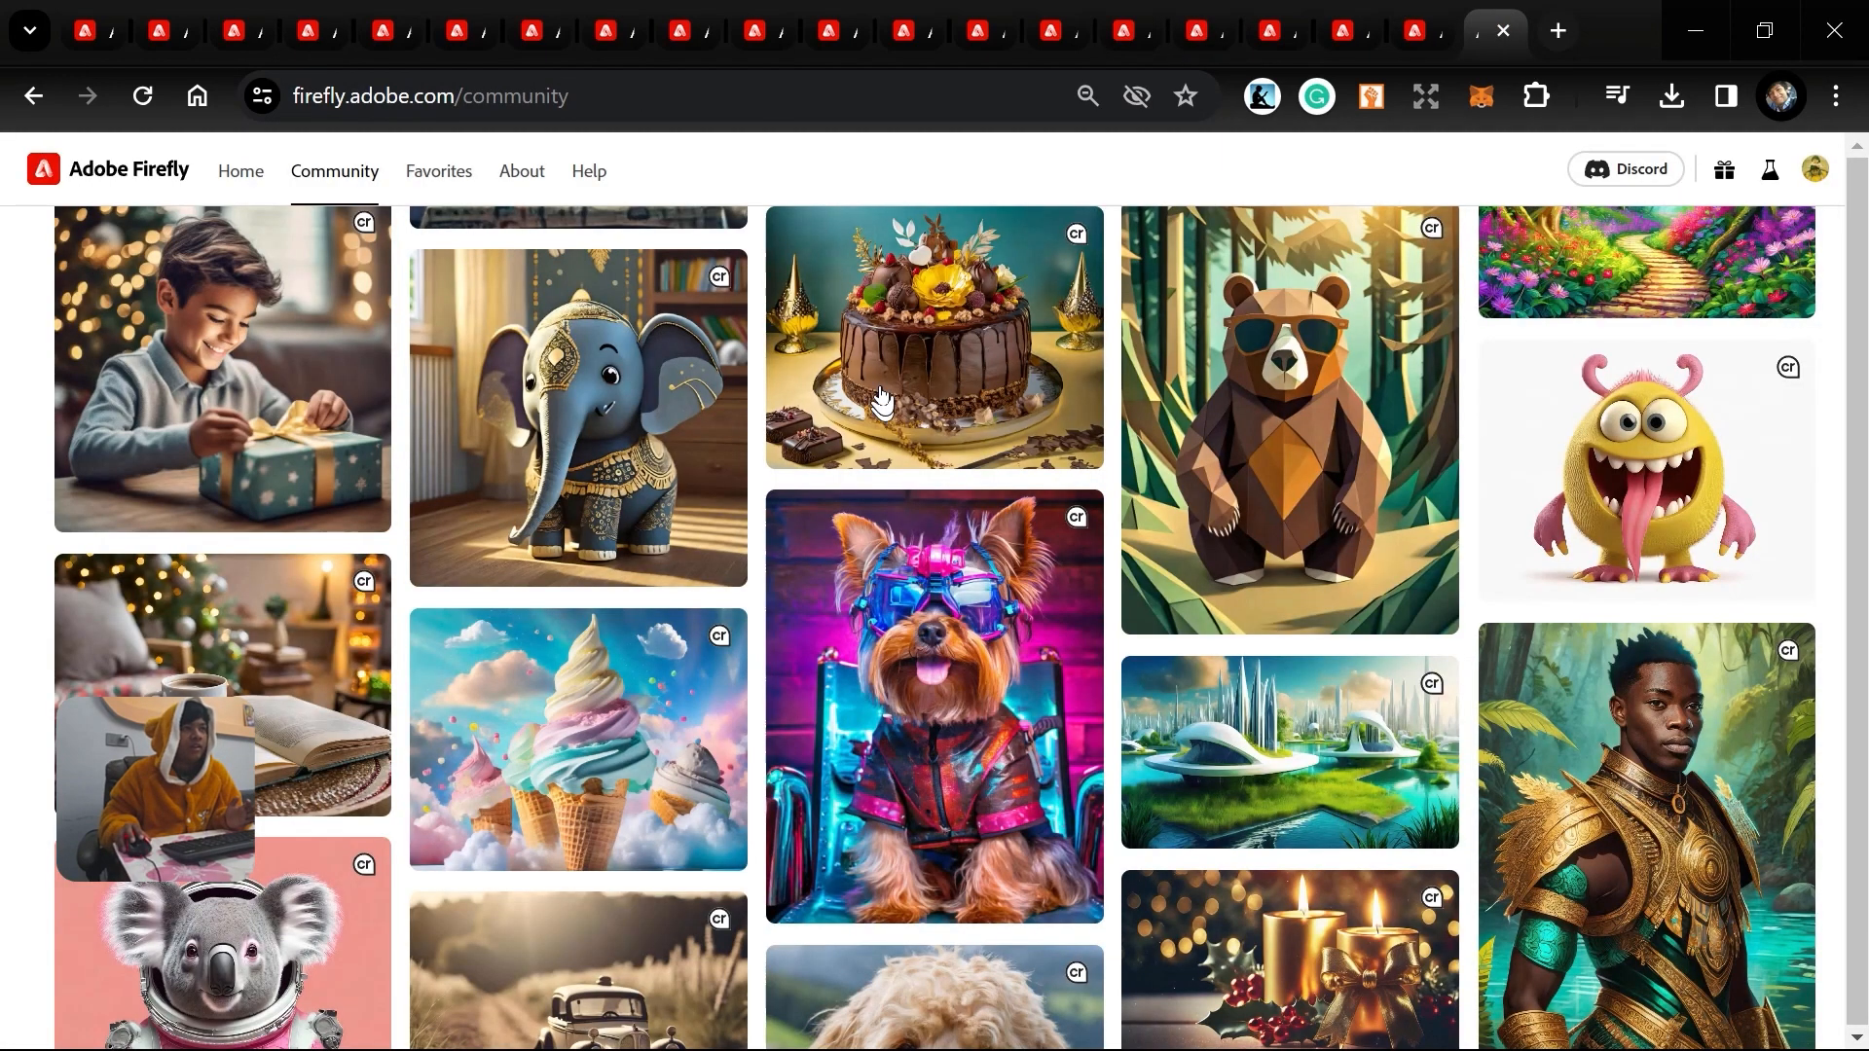
Append ", apply hyper realistic" to the village flower garden and lightning prompt and generate new images.
click(1422, 16)
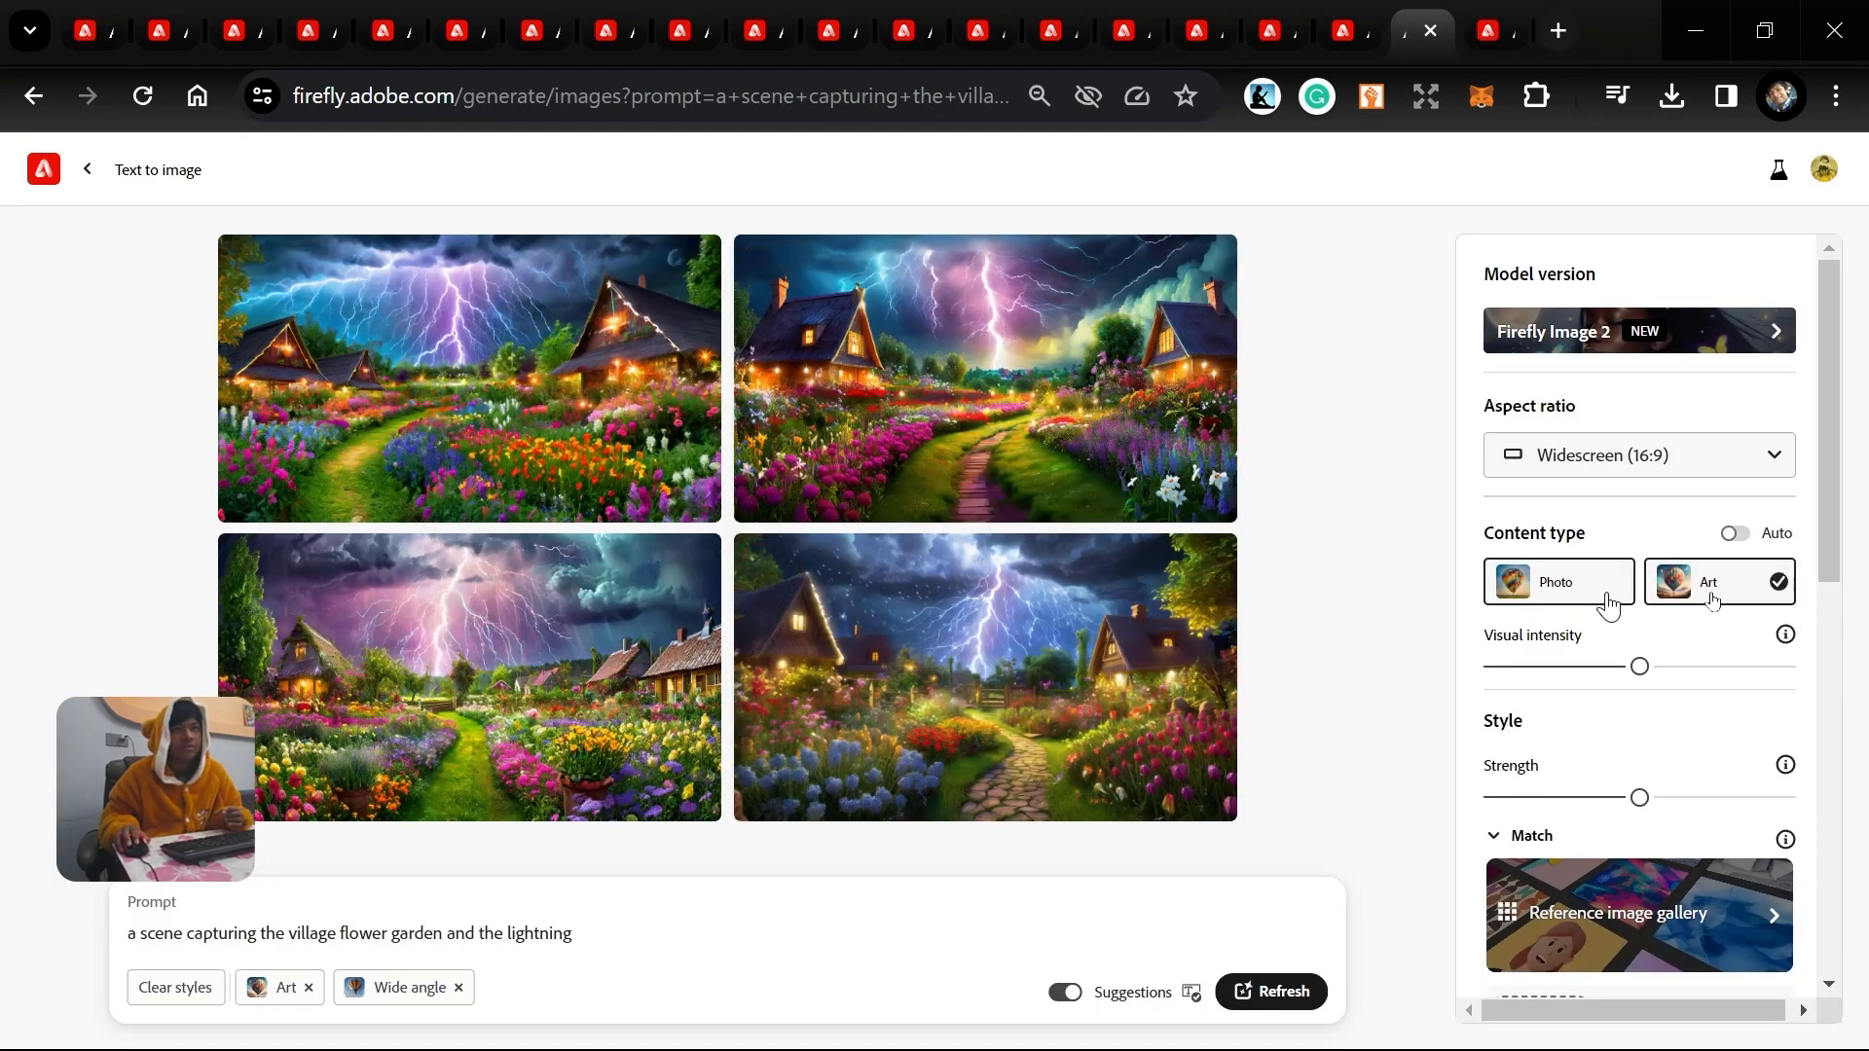
click(604, 937)
text(, ap)
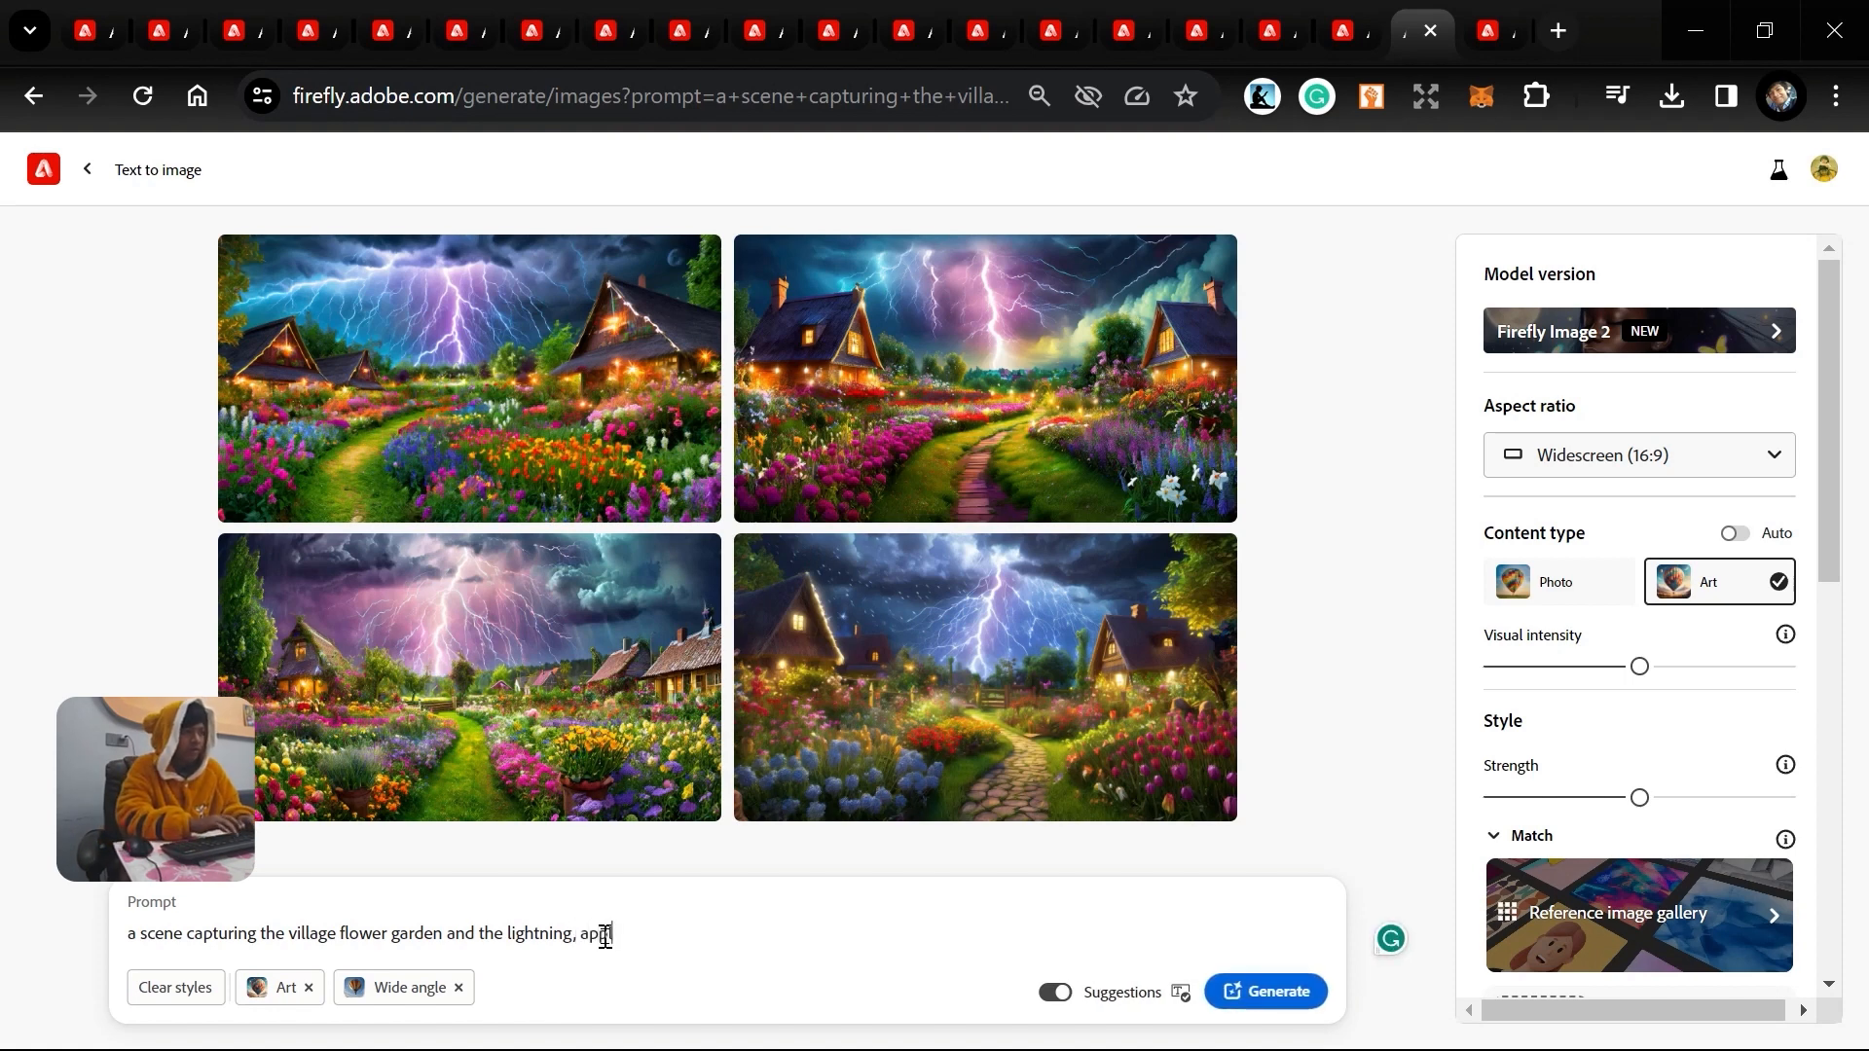
text(ply hyper)
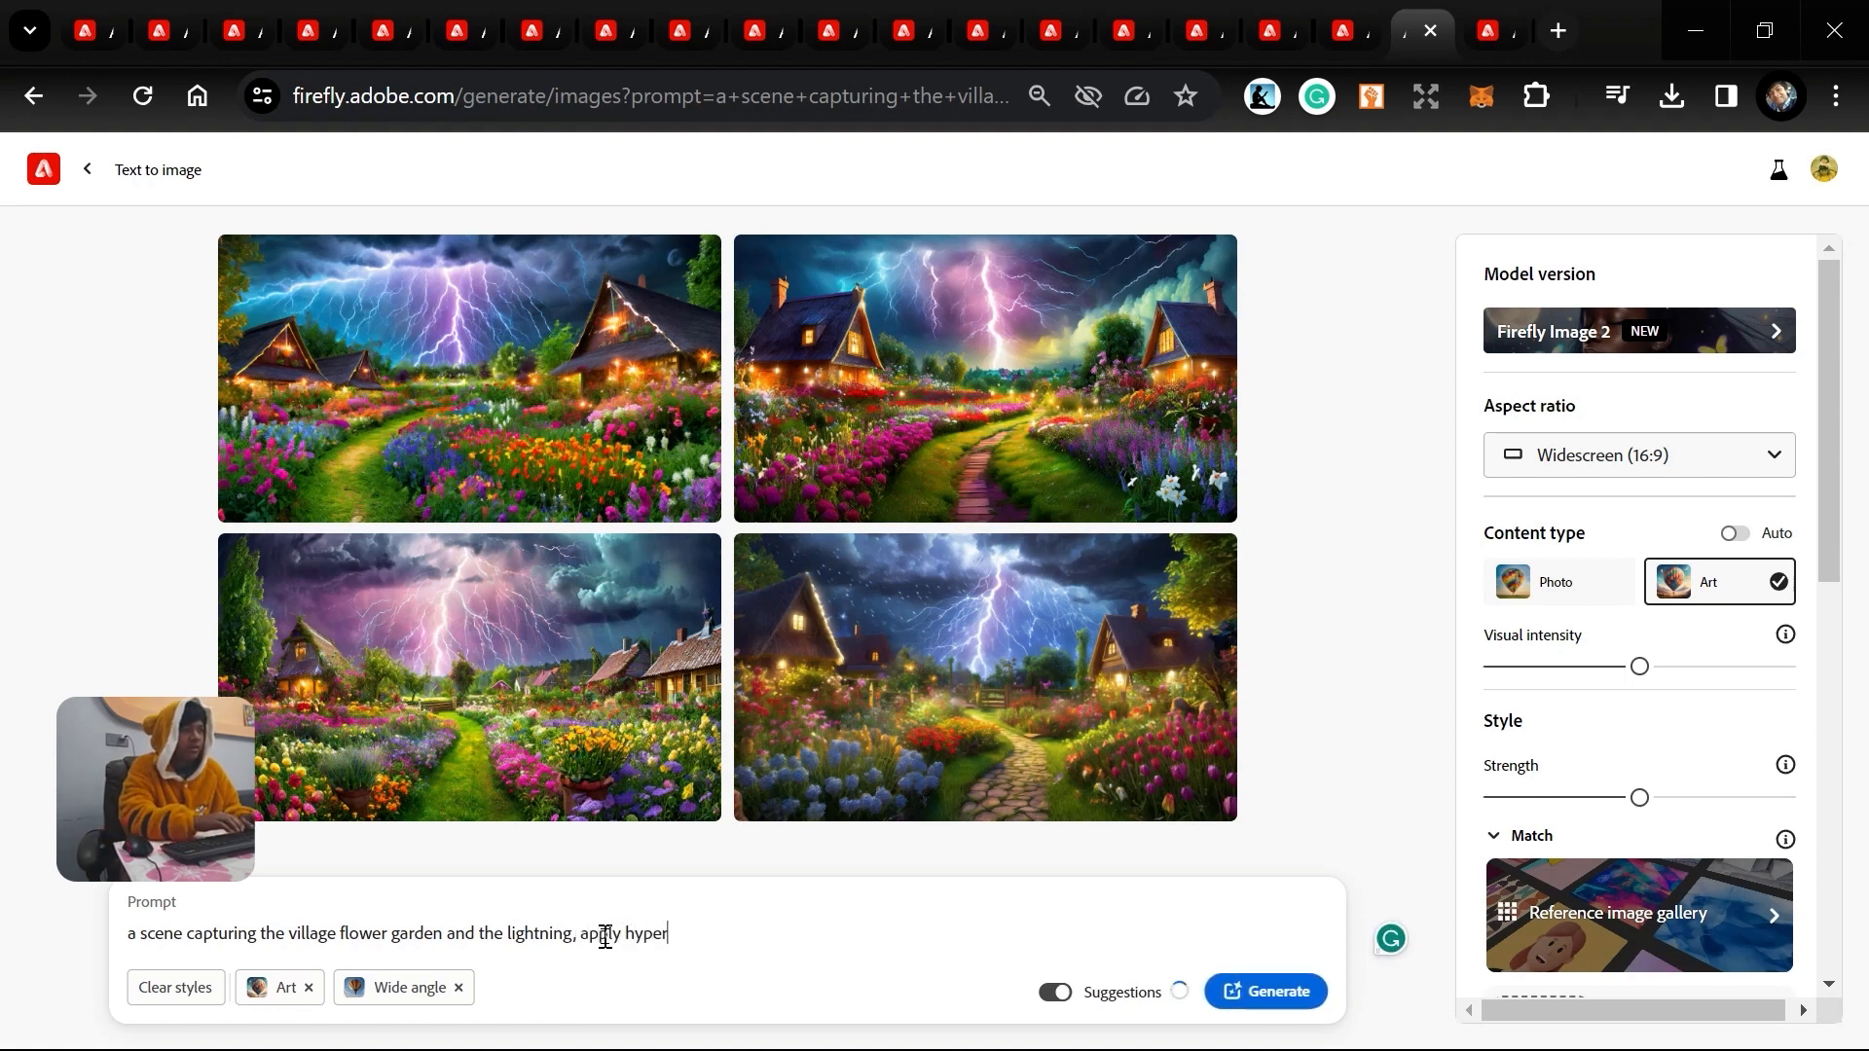
text( realistic)
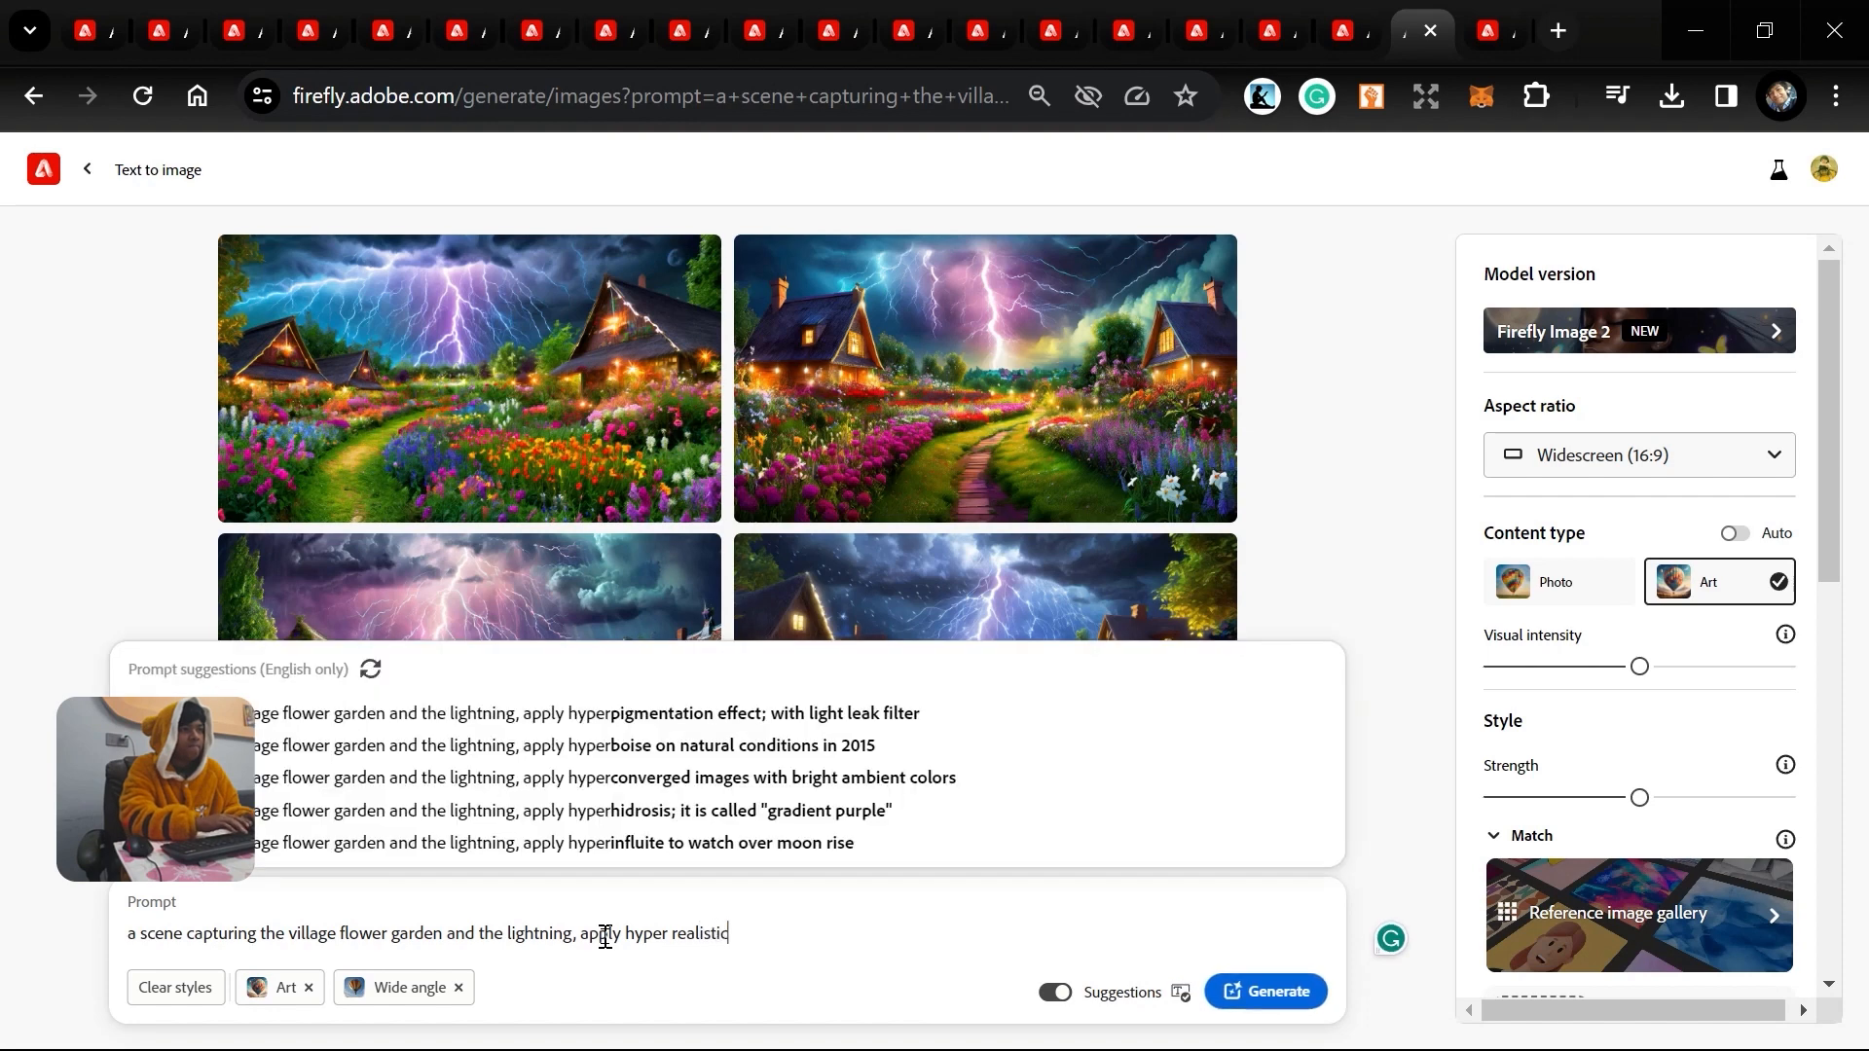
key(Return)
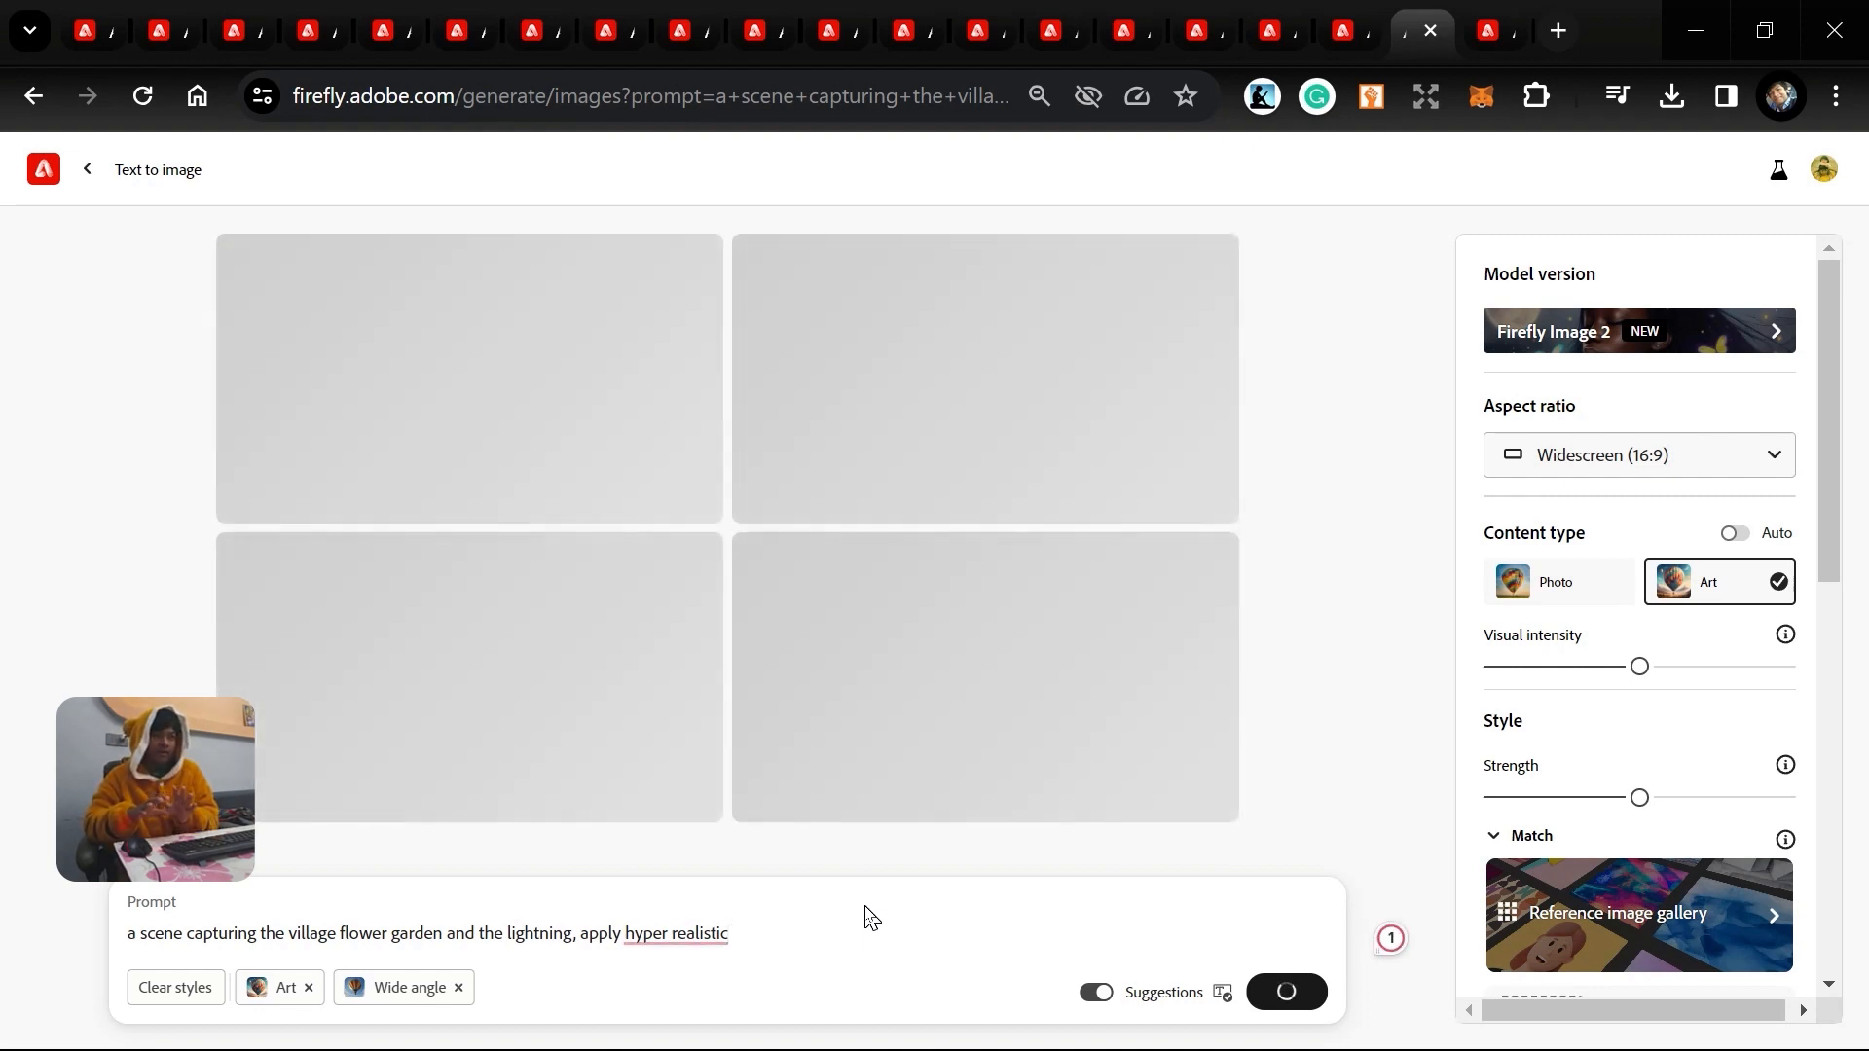
Compare with the aurora landscape images and examine the new village flower garden results.
click(1356, 21)
click(1407, 27)
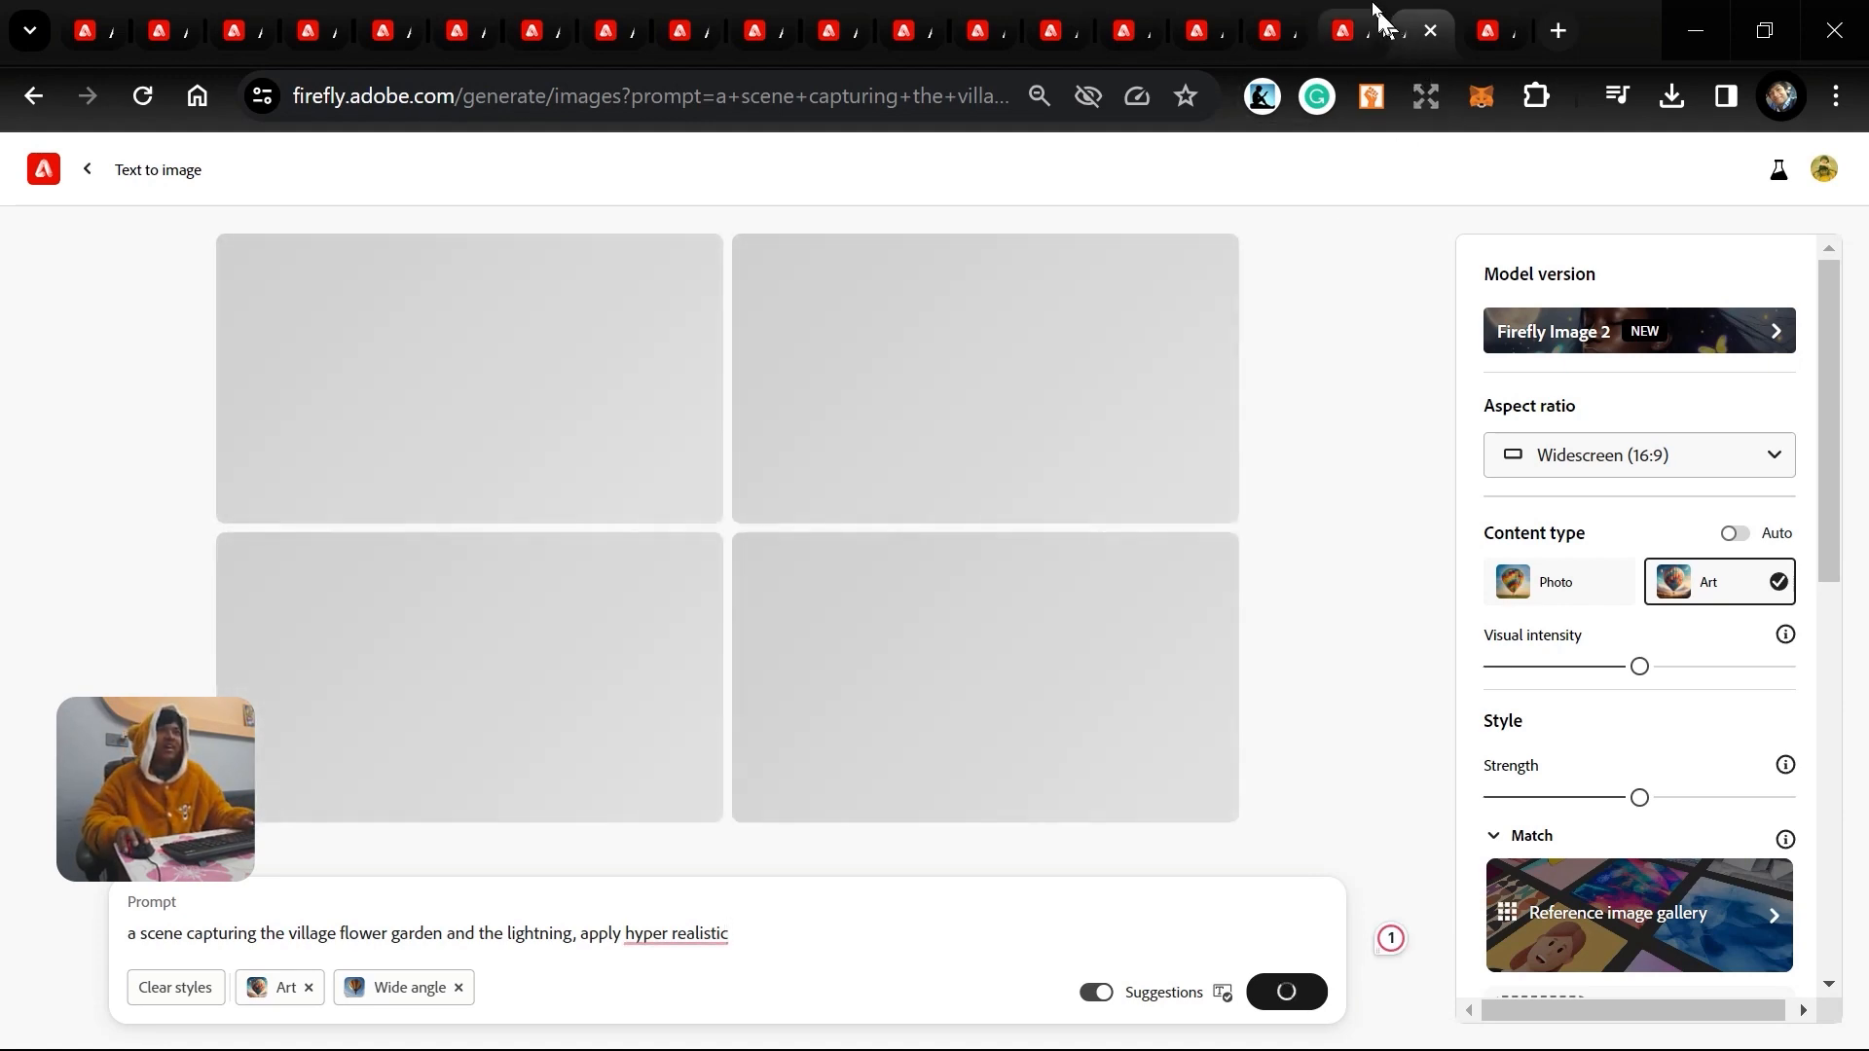
click(1363, 14)
click(1294, 15)
click(1343, 15)
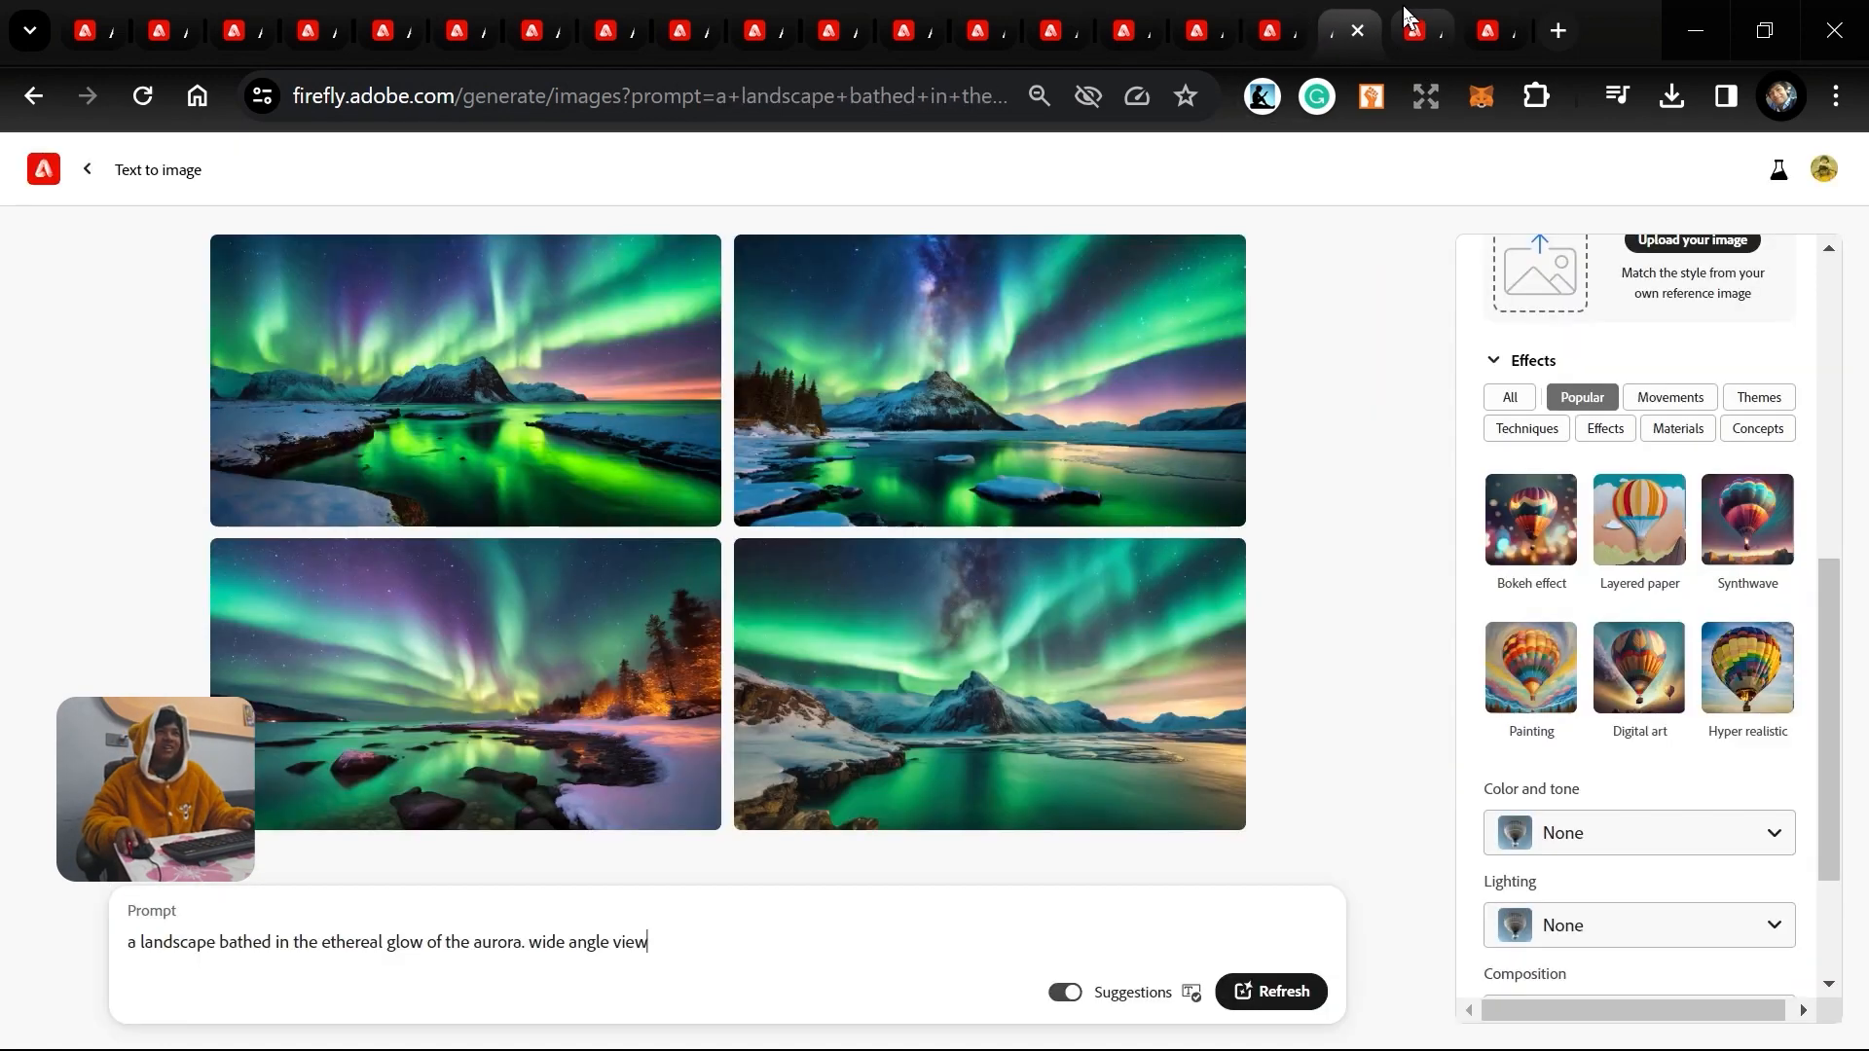
click(1407, 20)
click(1344, 15)
click(1407, 20)
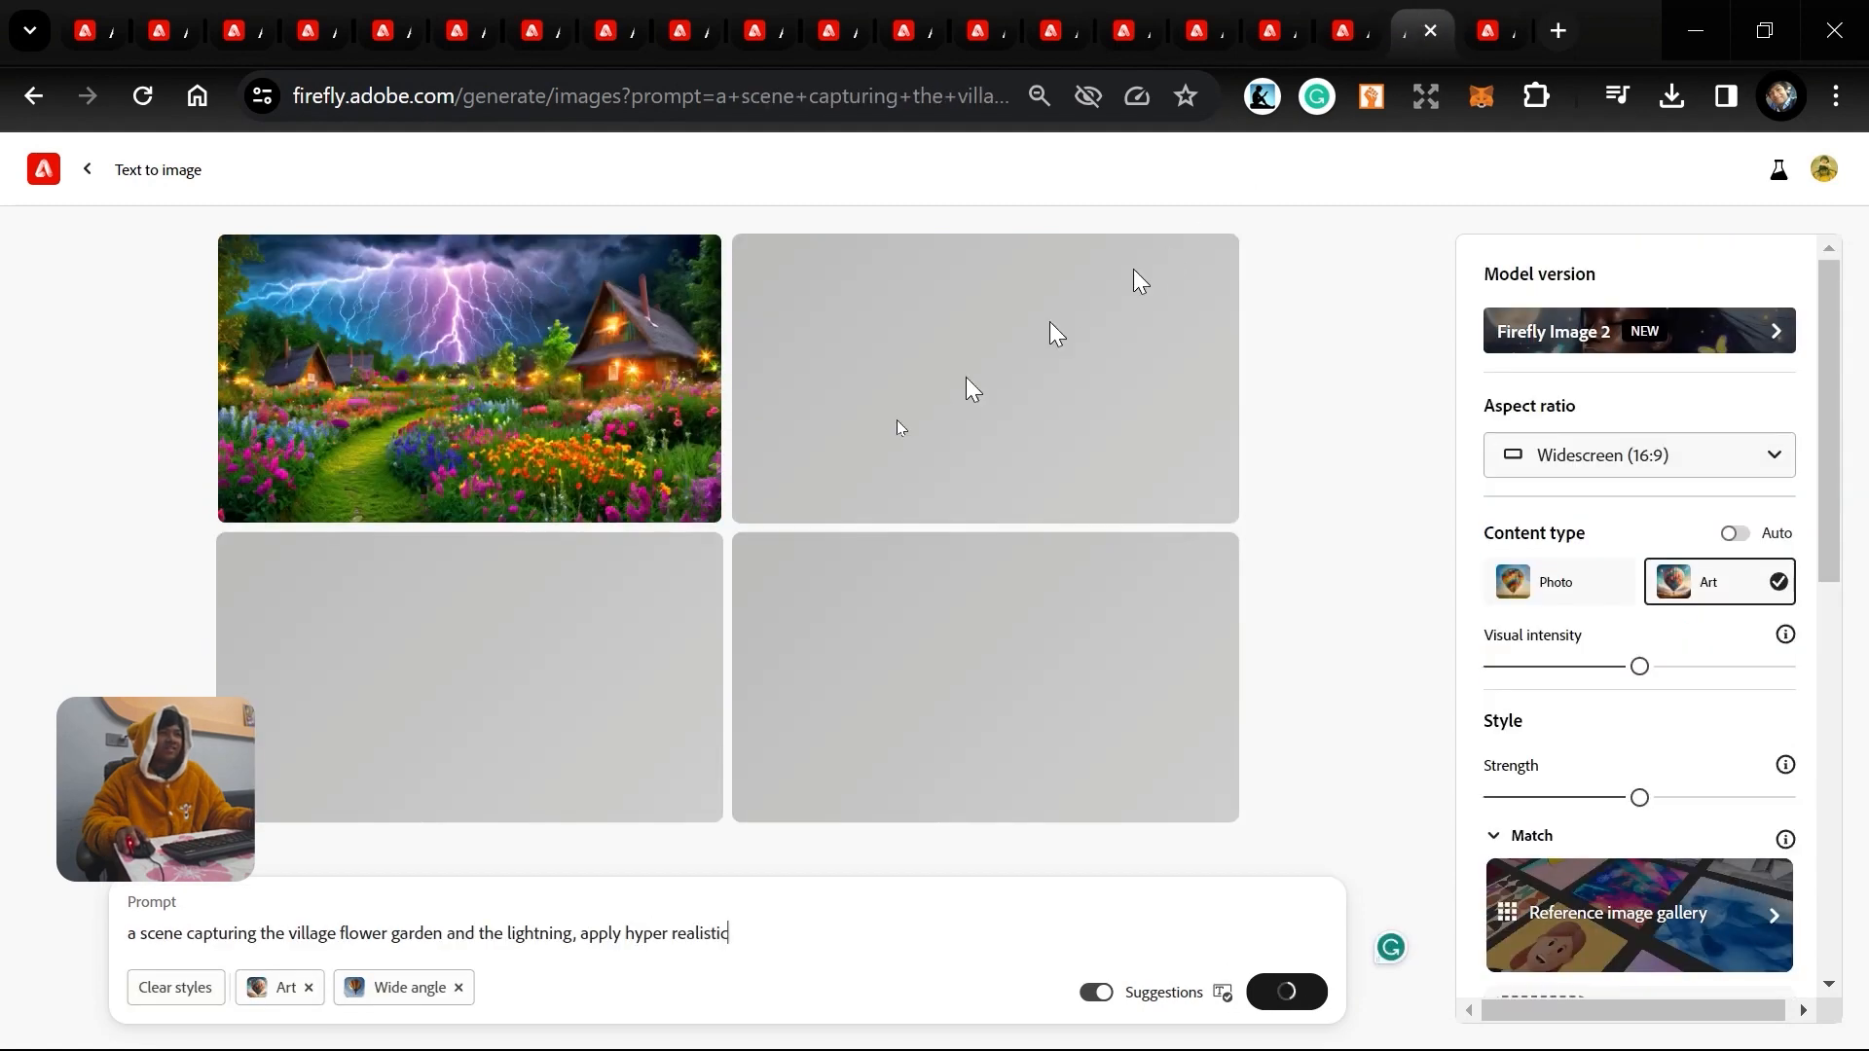
mouse_move(843, 430)
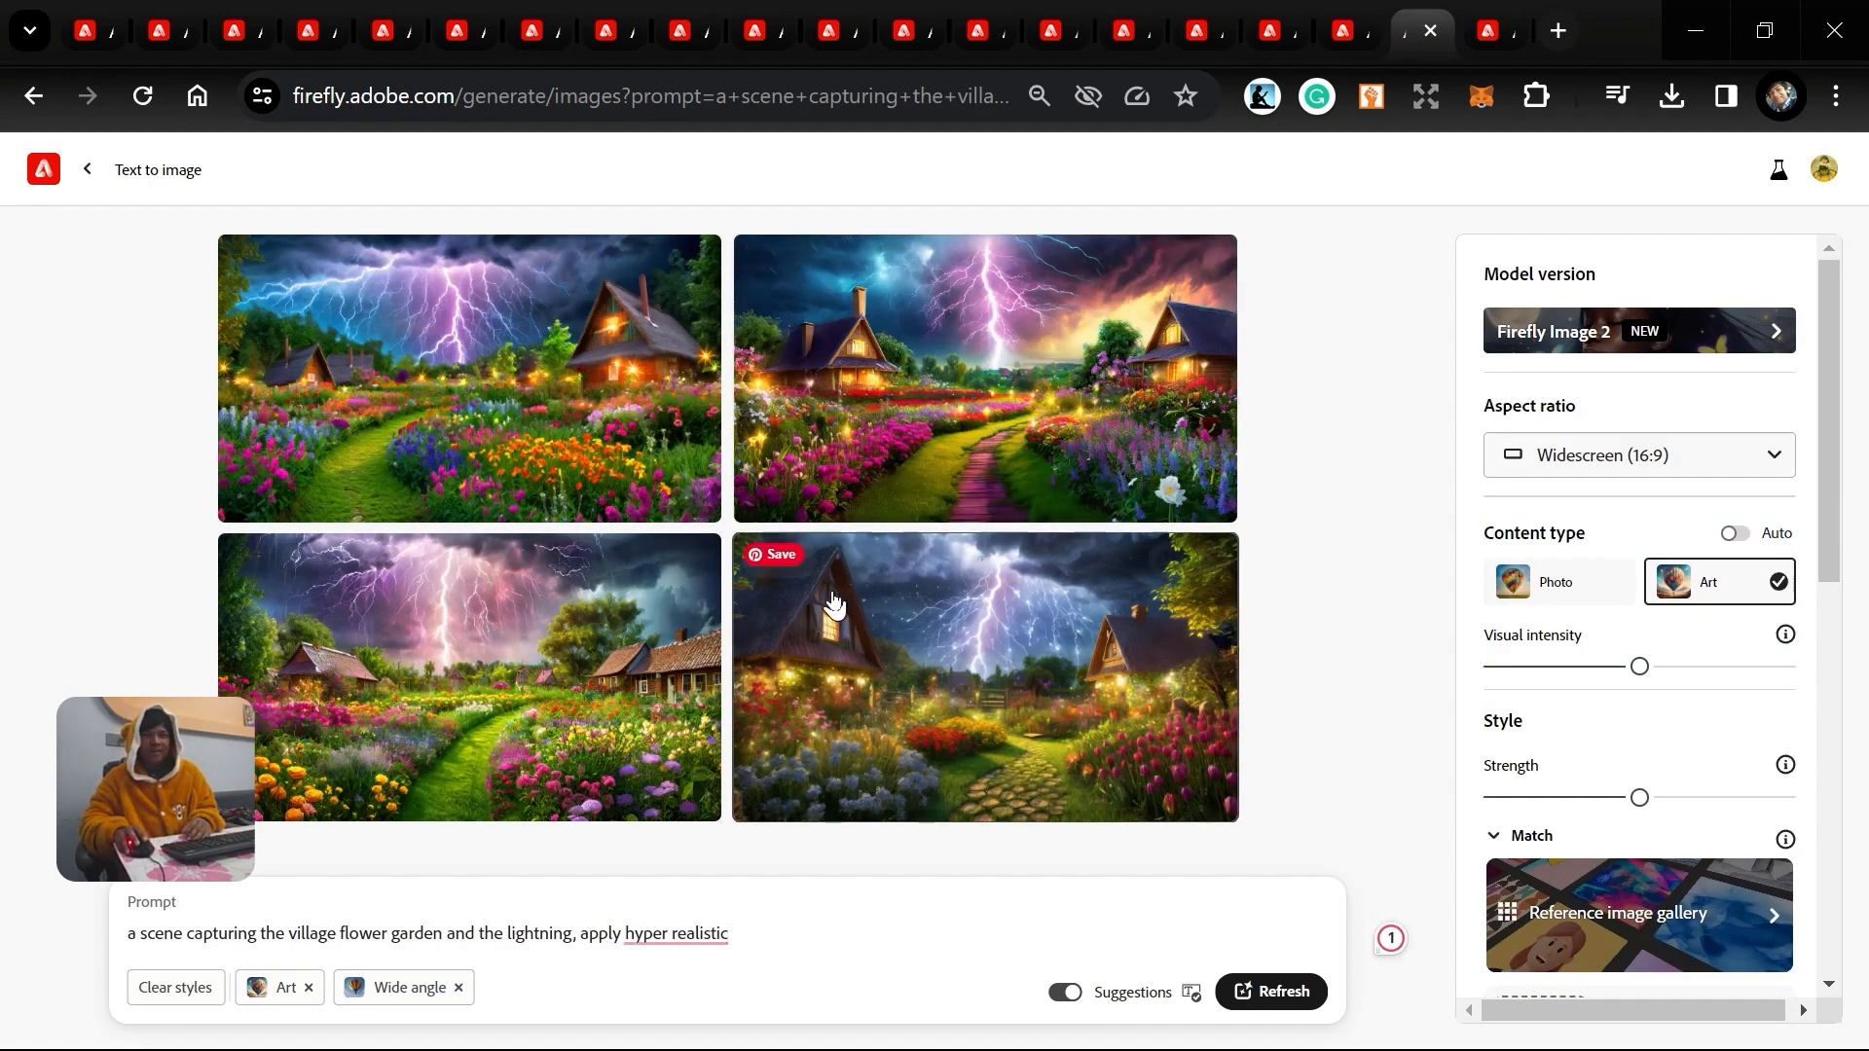
mouse_move(835, 604)
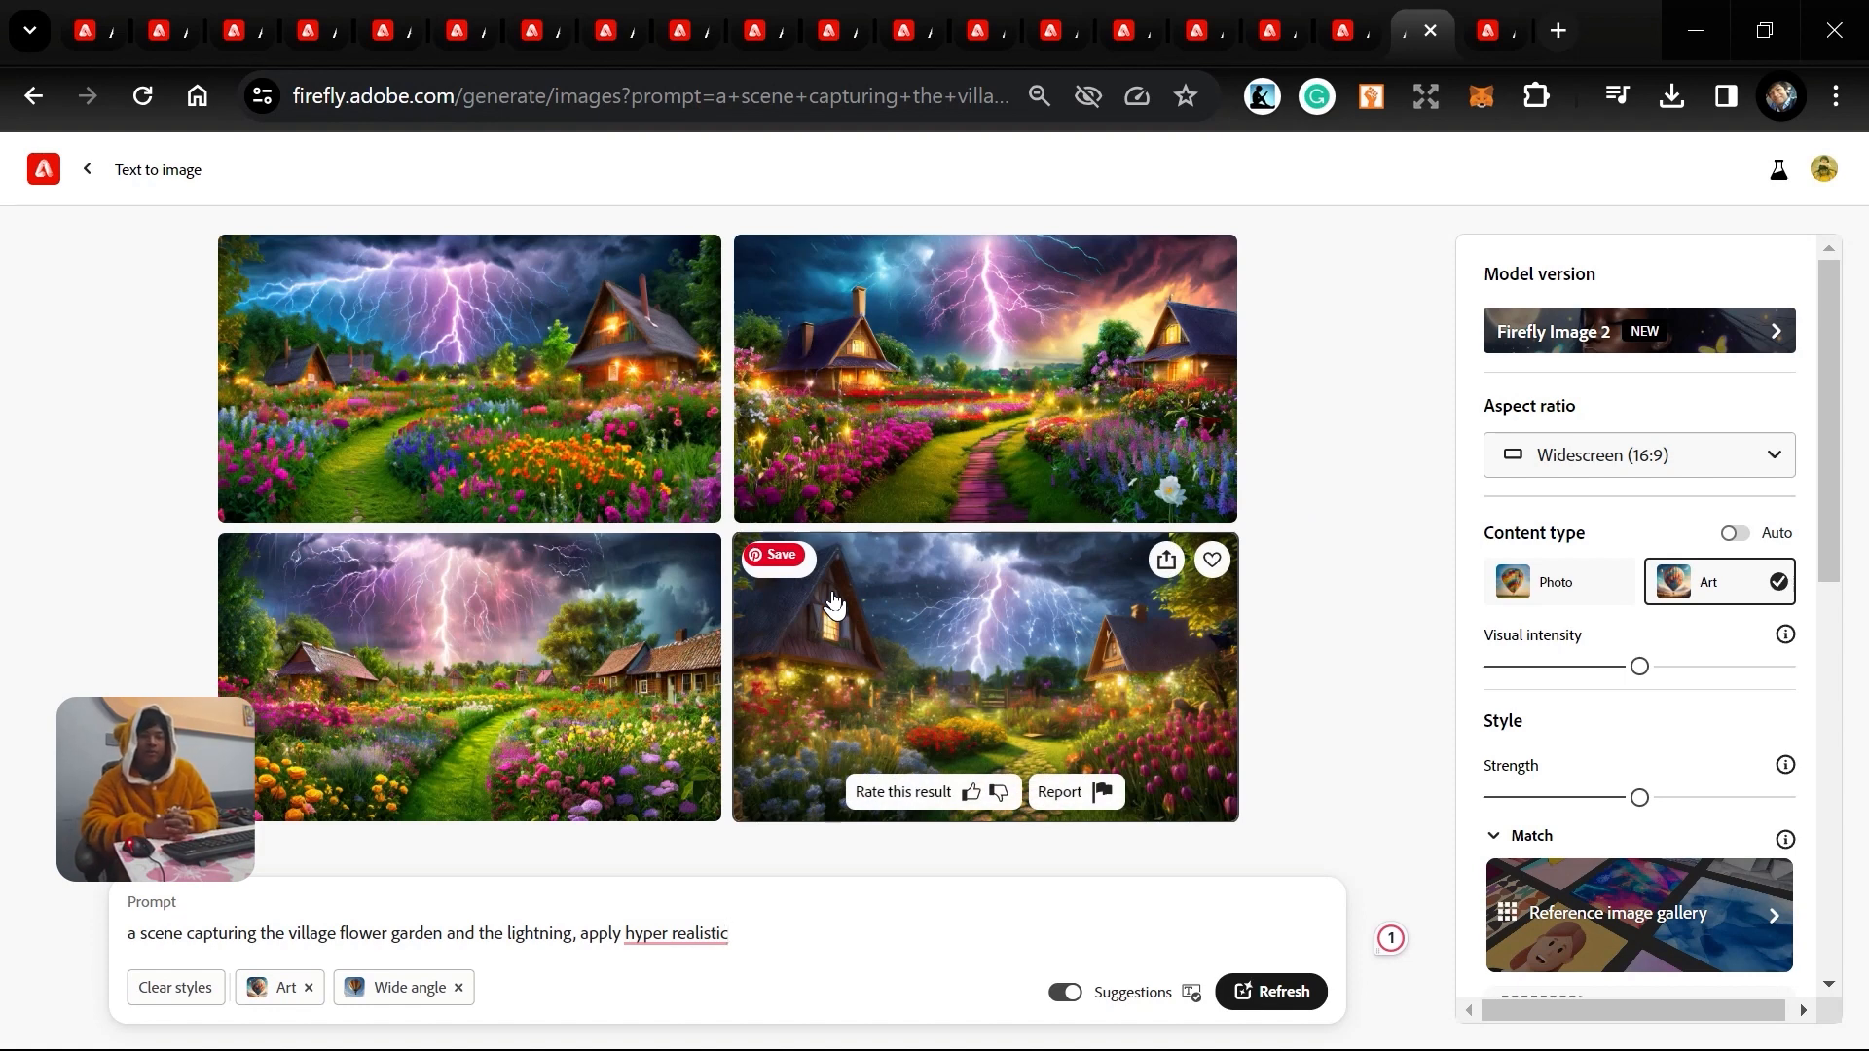